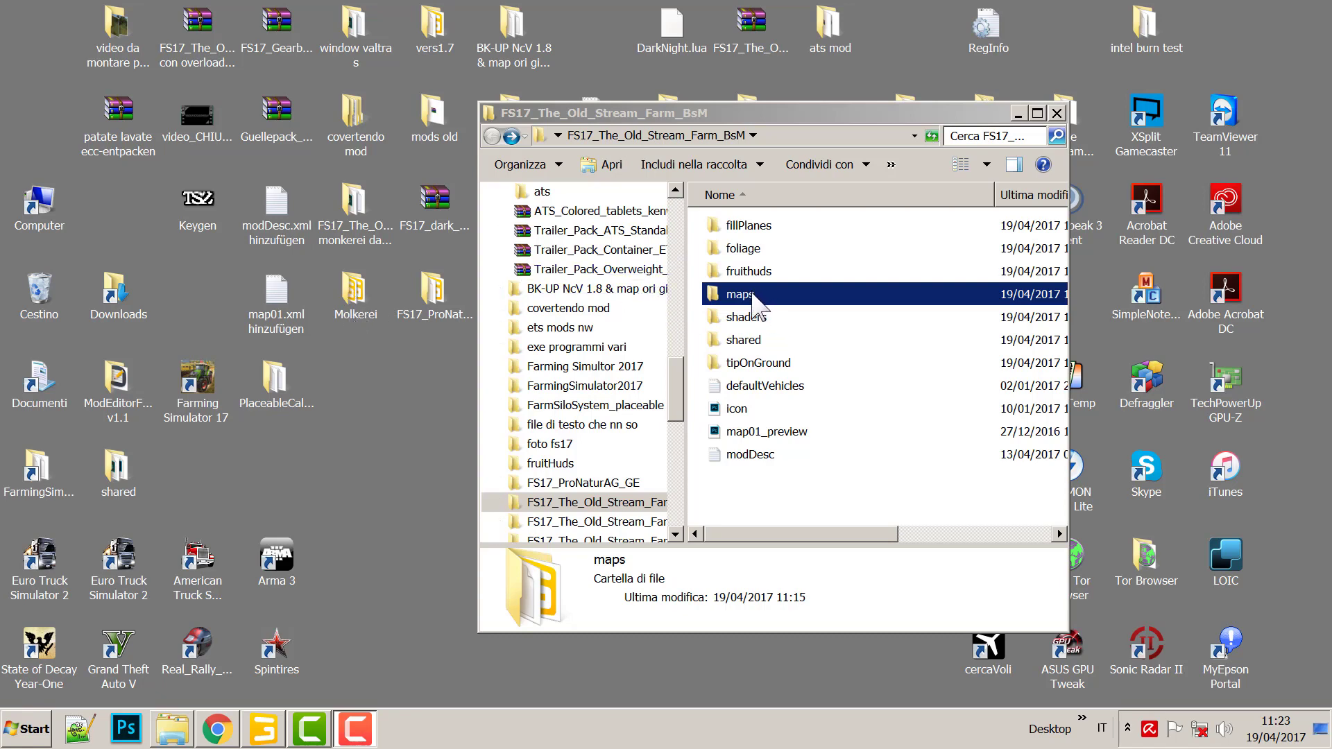
Open the map's modDesc file from the FS17_The_Old_Stream_Farm_BsM folder in Notepad++.
click(281, 229)
click(268, 326)
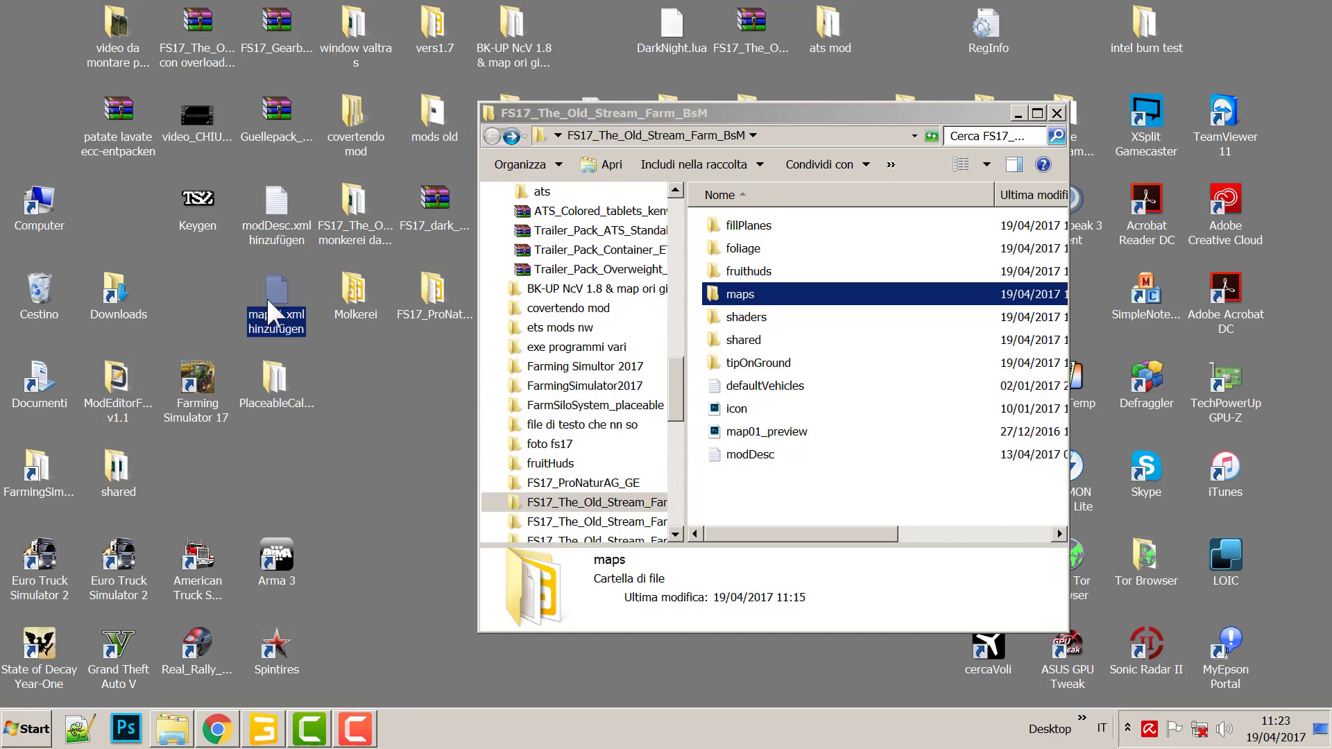
click(291, 189)
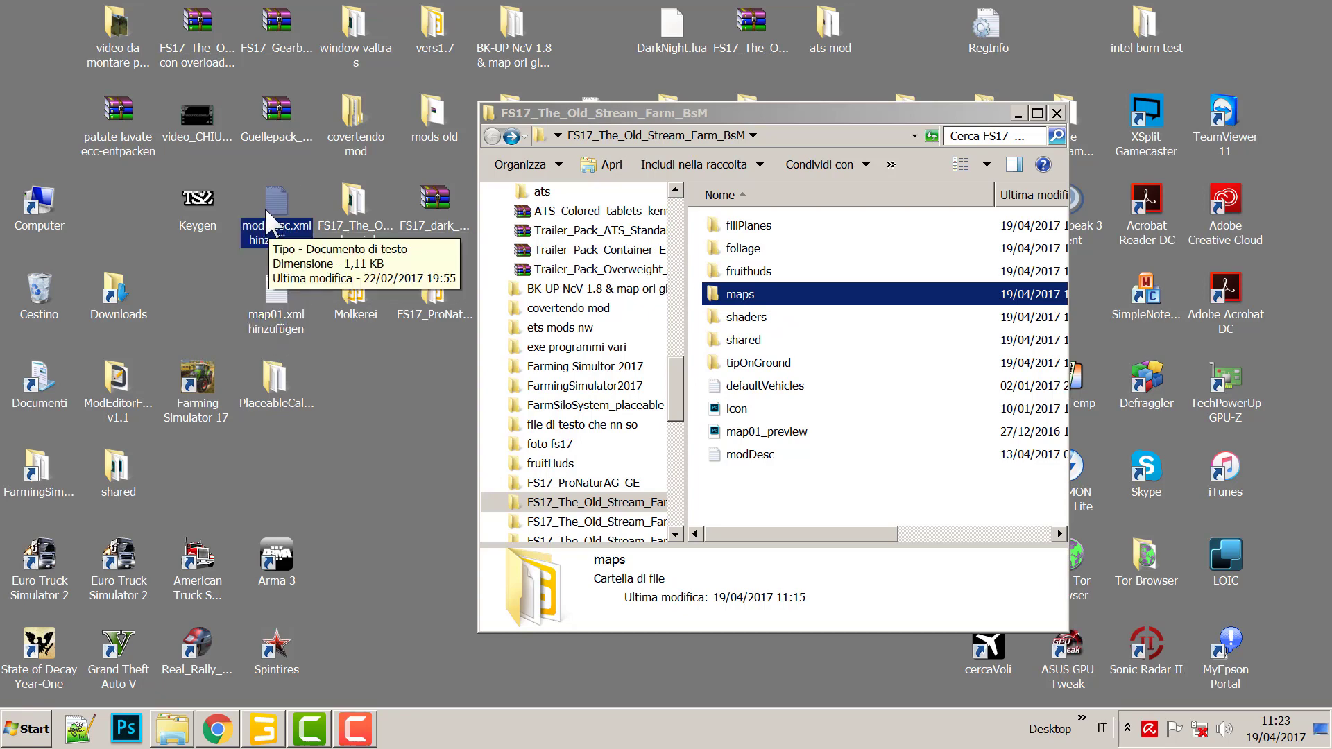
drag(270, 222, 707, 452)
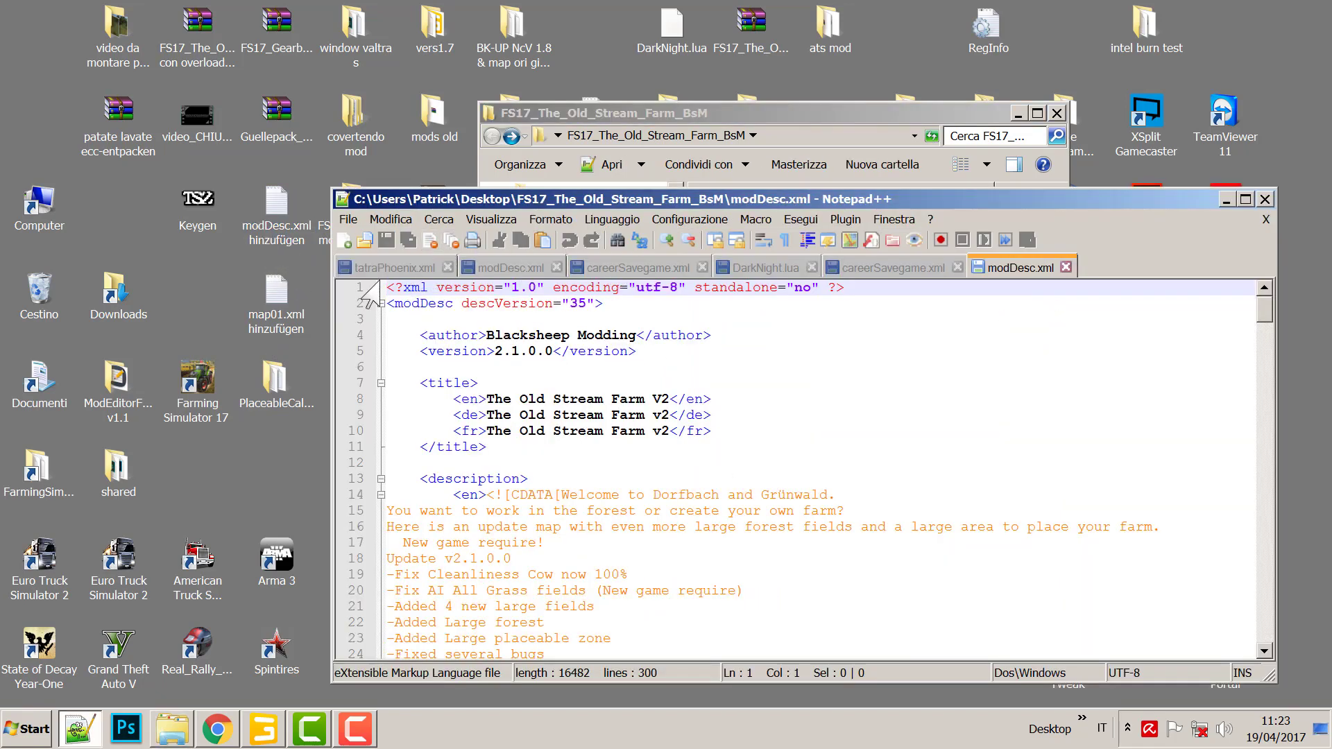
Close all documents currently open in the editor.
click(389, 219)
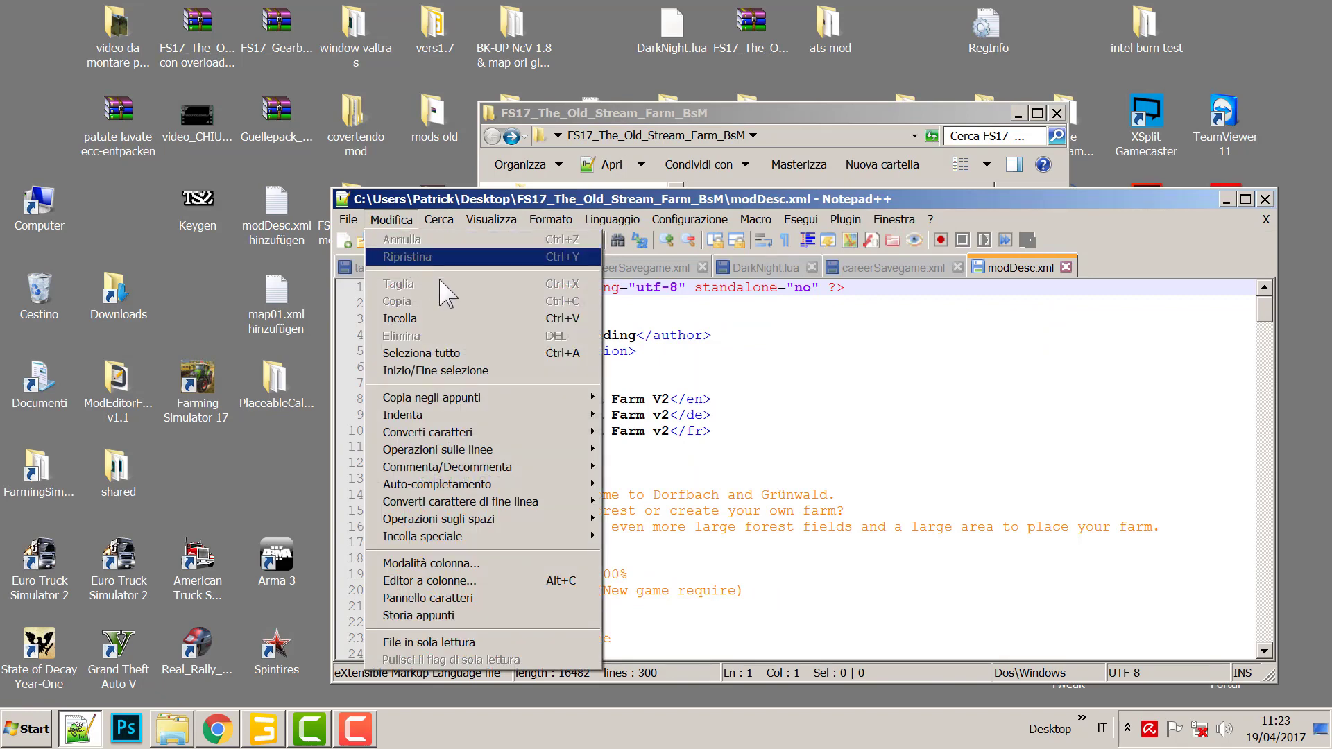
mouse_move(442, 215)
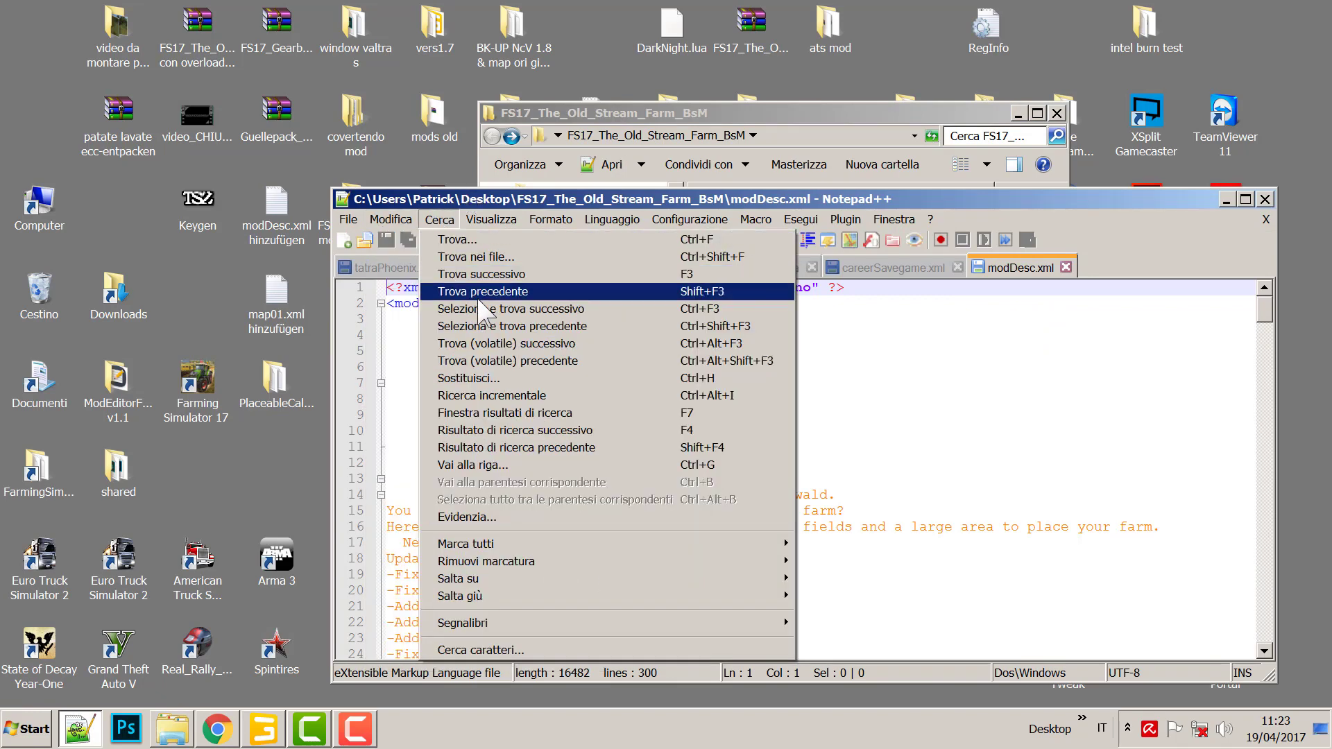
mouse_move(485, 220)
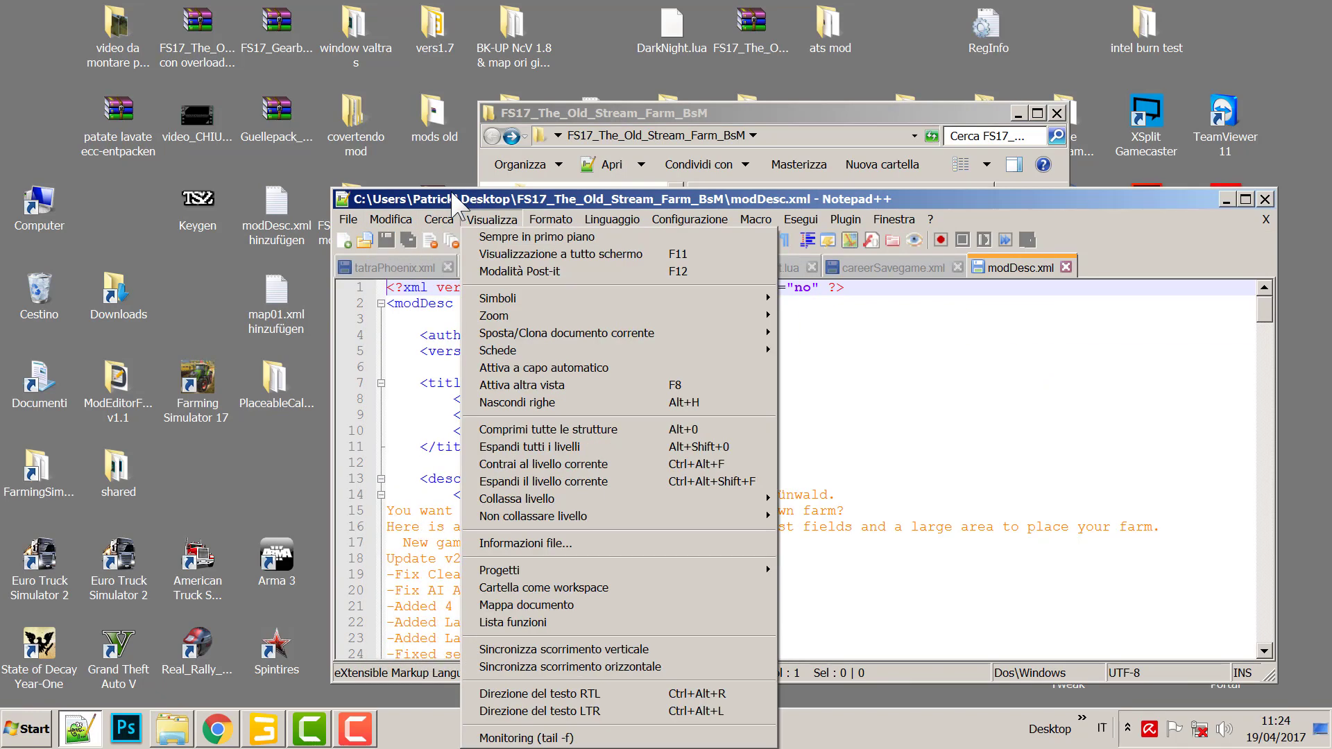
mouse_move(348, 219)
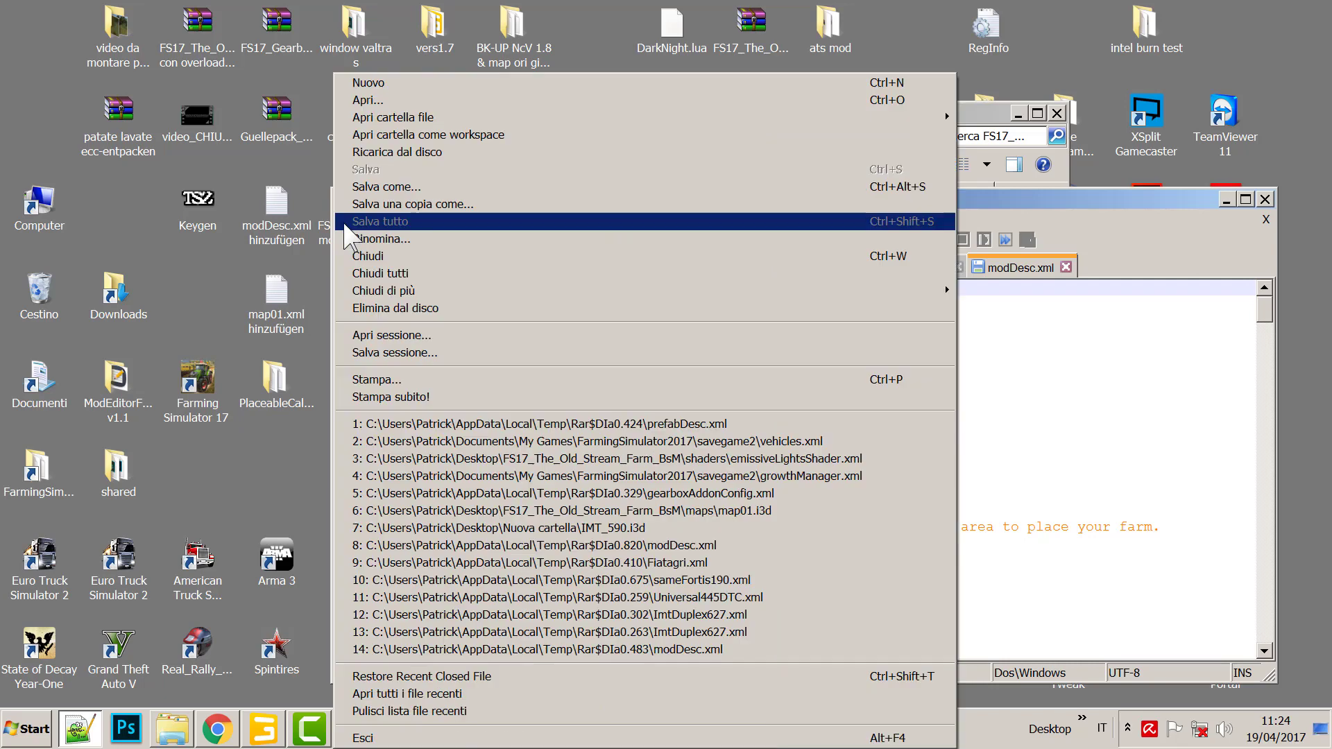
click(407, 275)
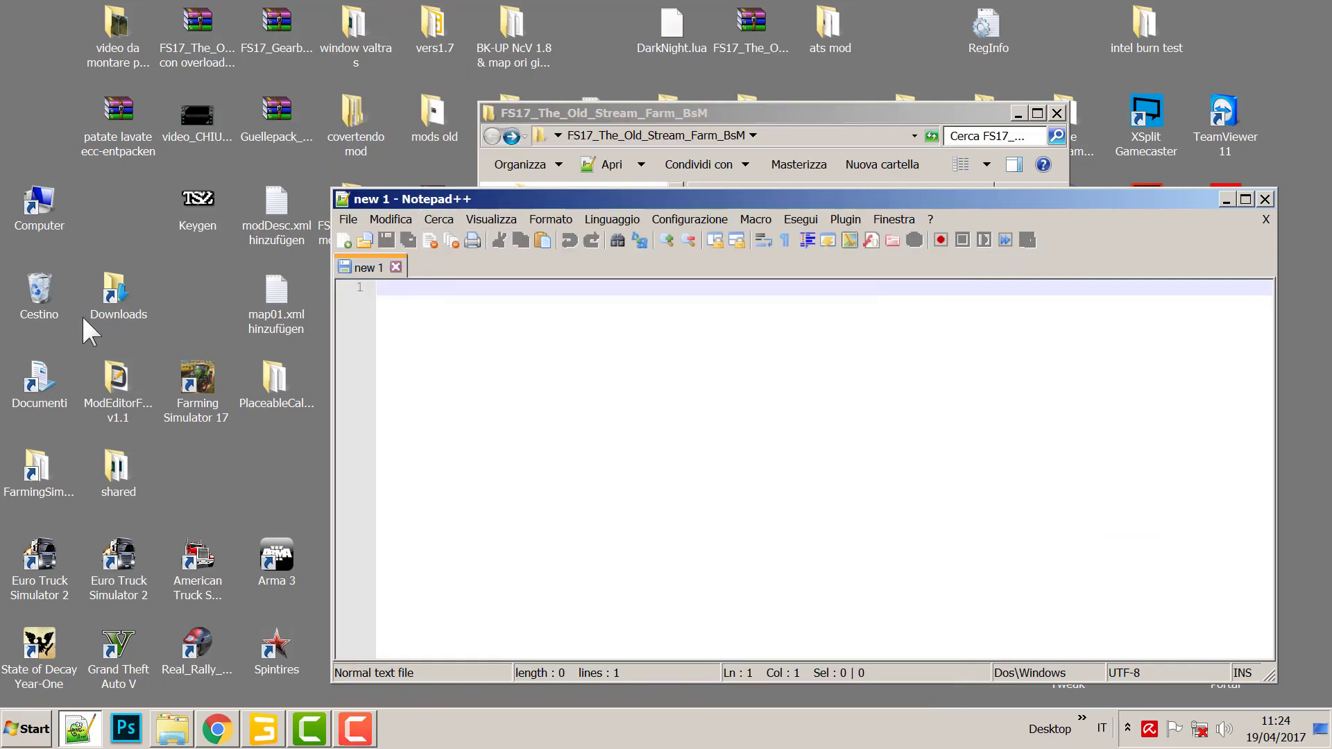
Open the "modDesc.xml hinzufügen" instructions from the desktop, set them aside, and reopen the map folder's modDesc file.
double_click(273, 215)
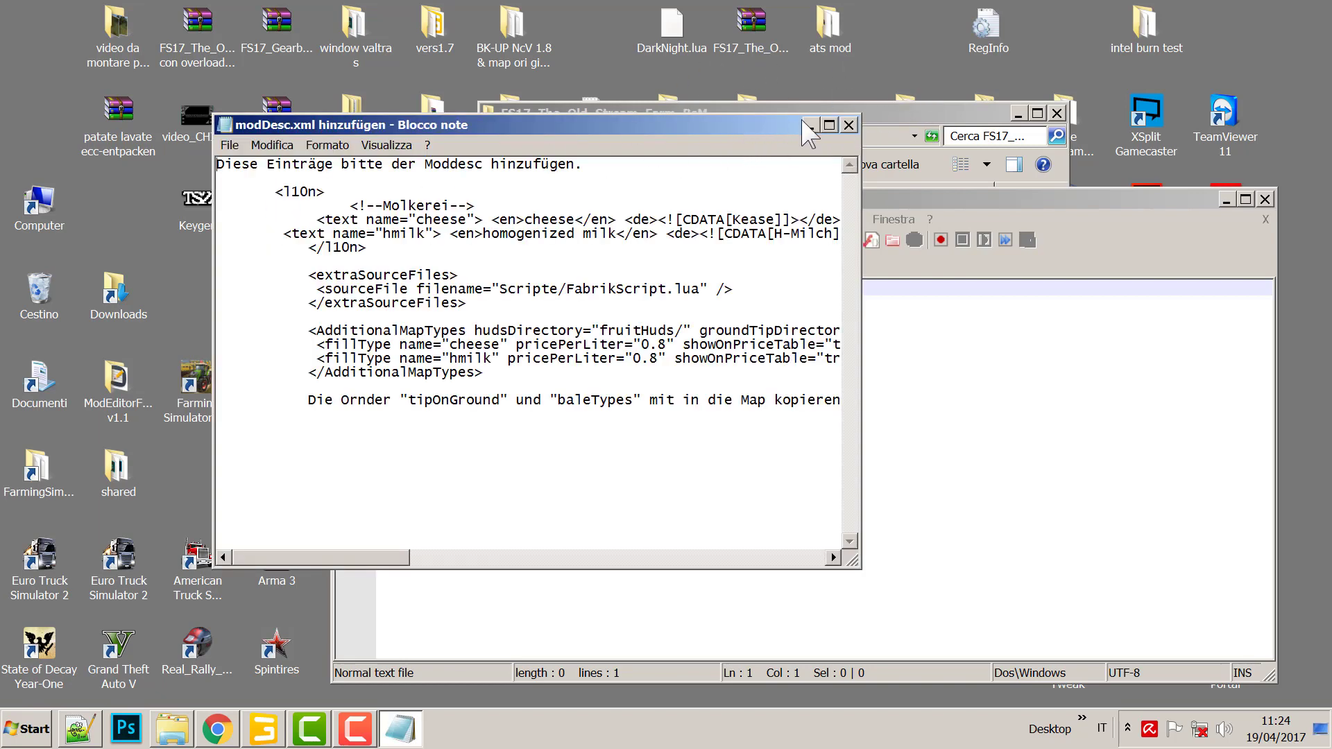
click(808, 127)
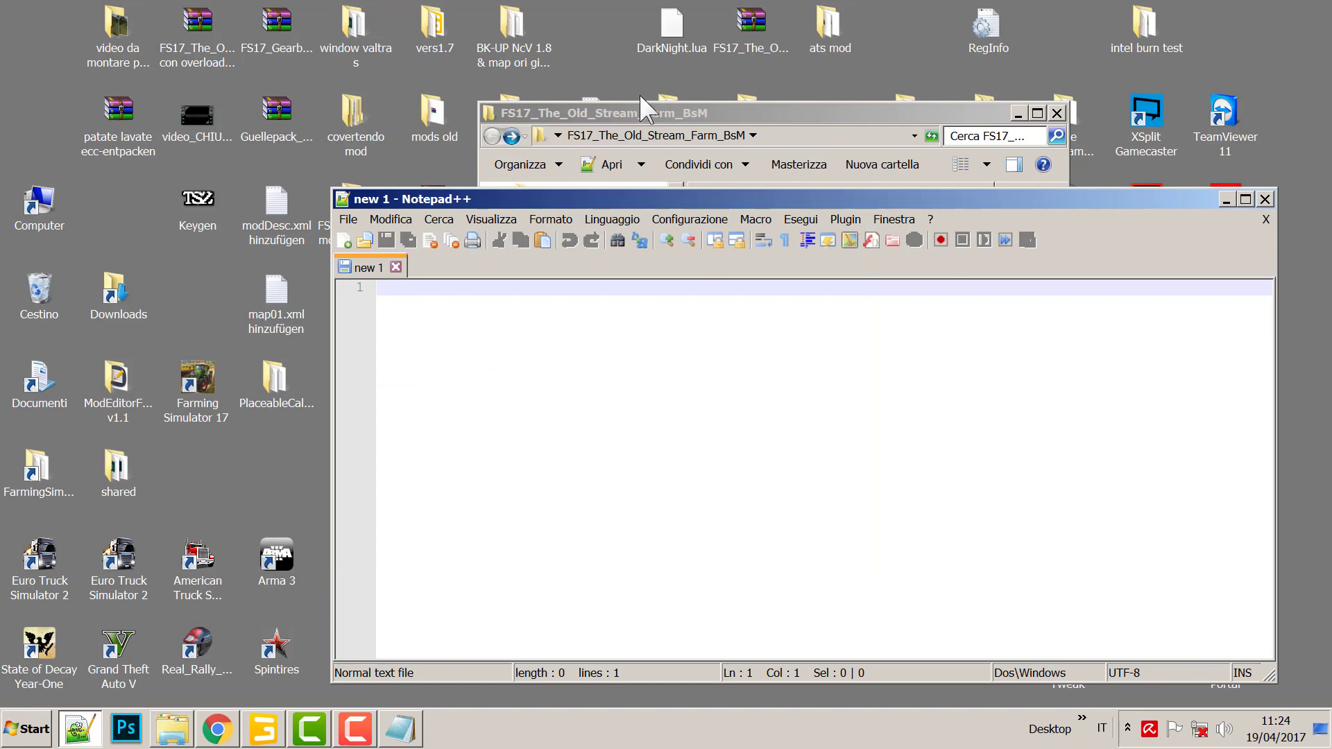
click(638, 115)
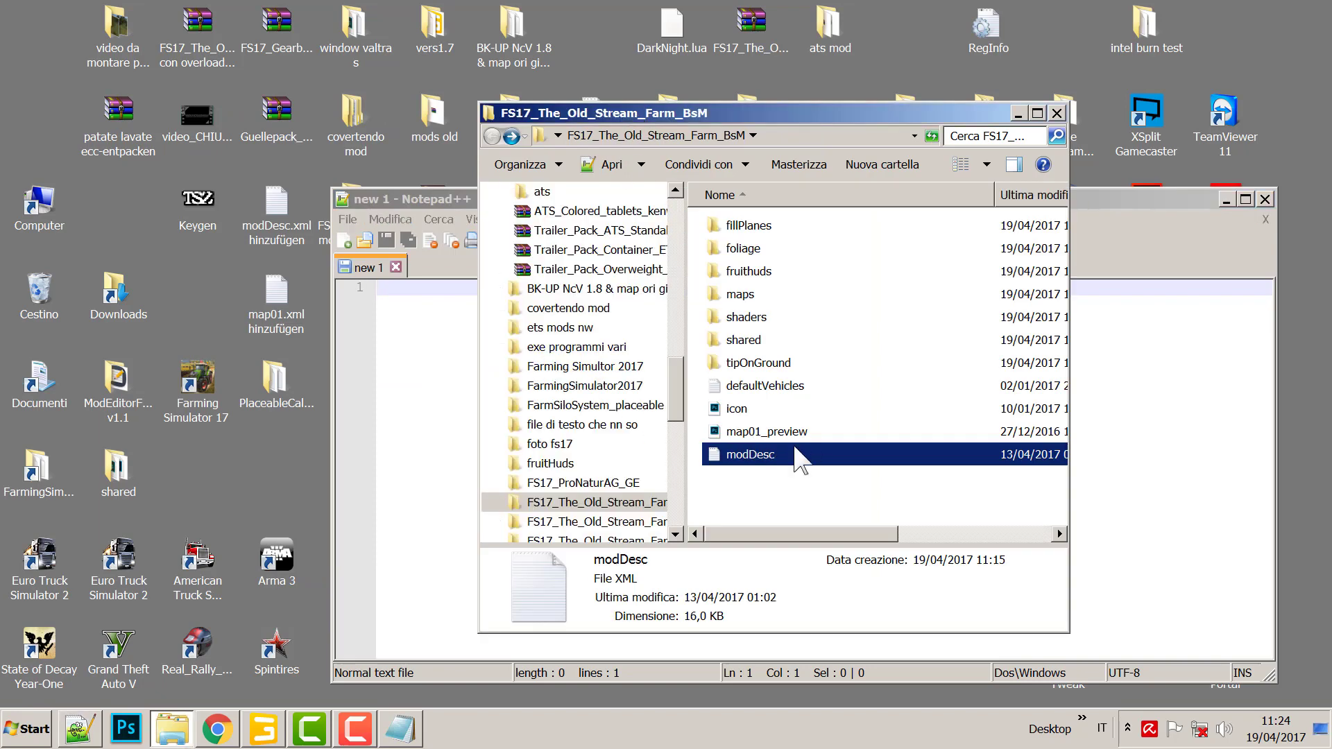
double_click(725, 456)
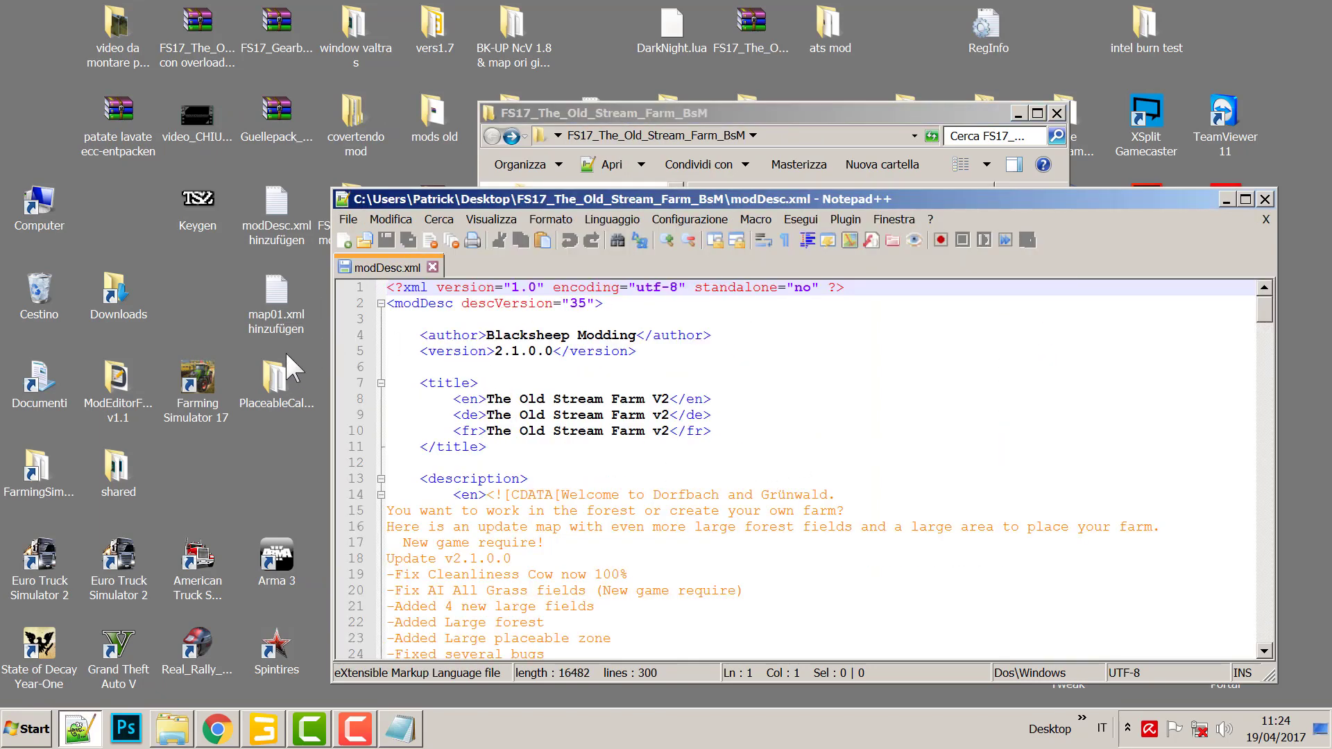
Copy the Molkerei comment and the cheese and hmilk text entries from the "modDesc.xml hinzufügen" instructions.
click(403, 732)
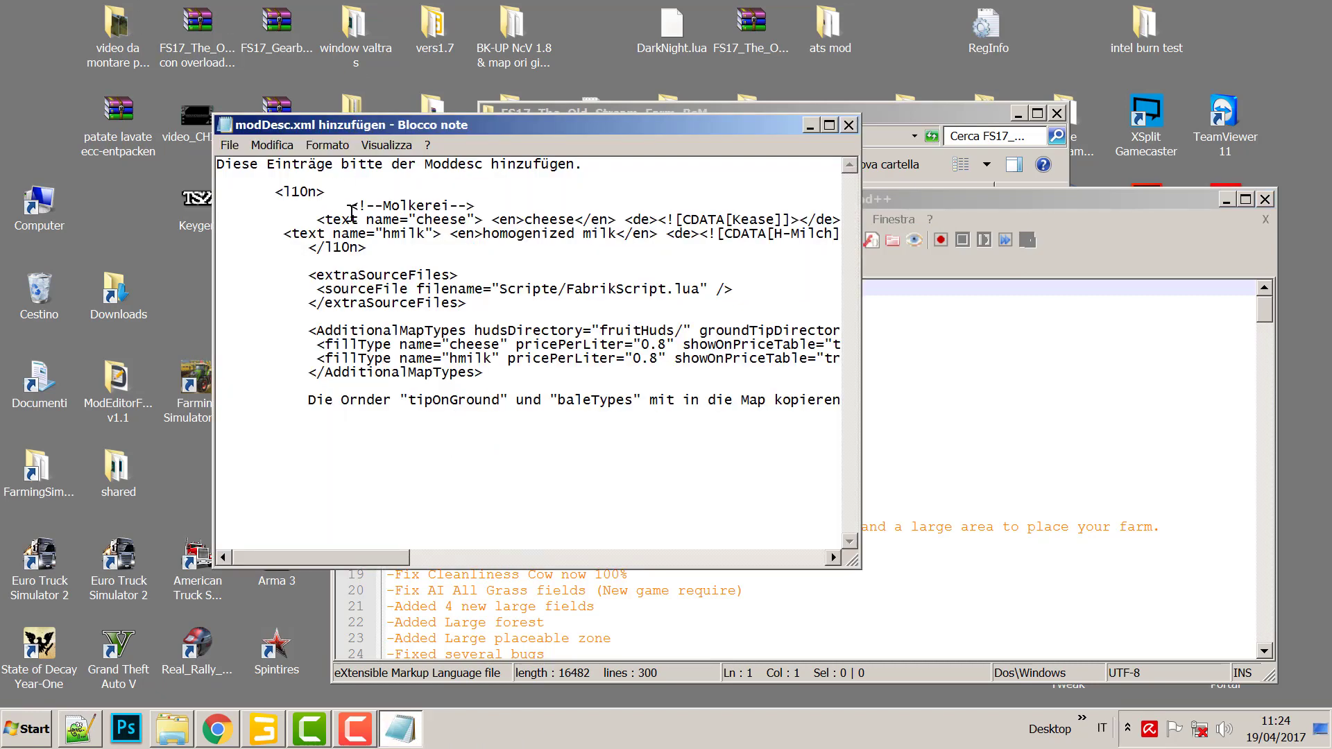
drag(351, 206, 756, 235)
key(ctrl+c)
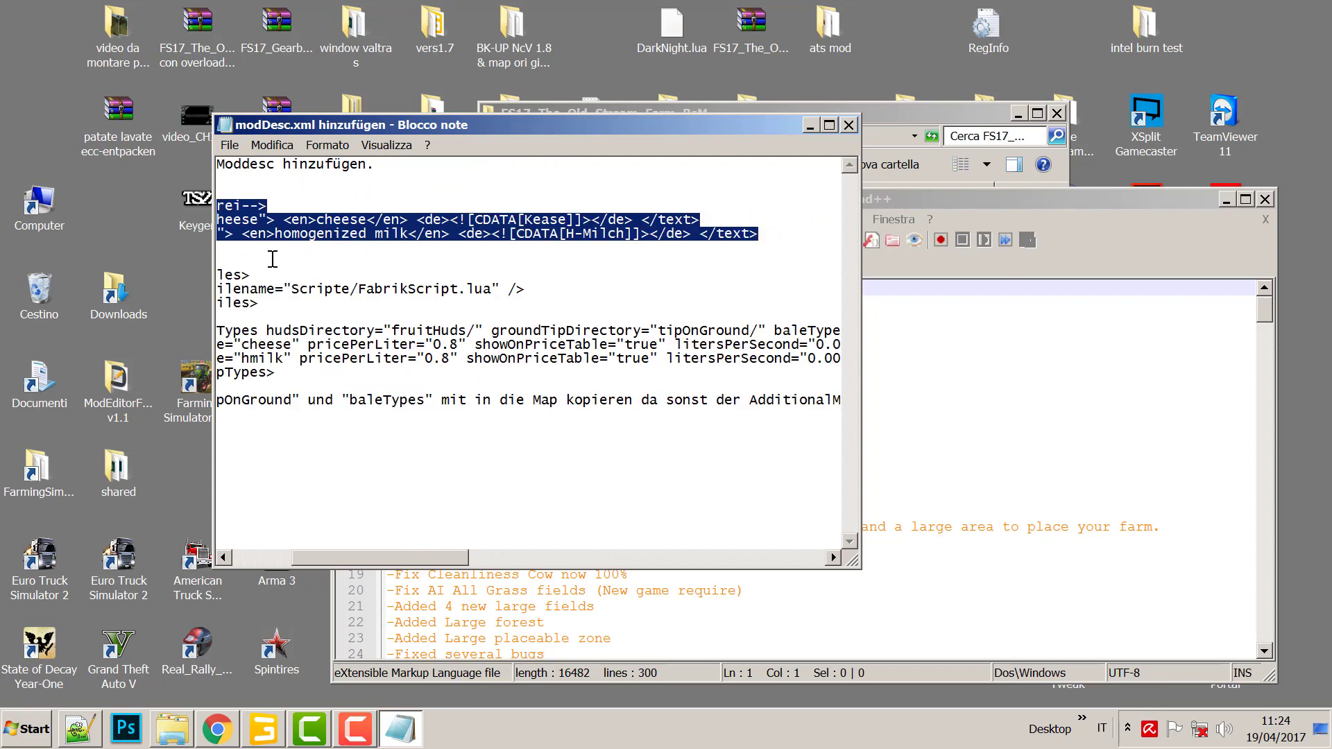
right_click(308, 225)
click(405, 284)
drag(361, 558, 234, 557)
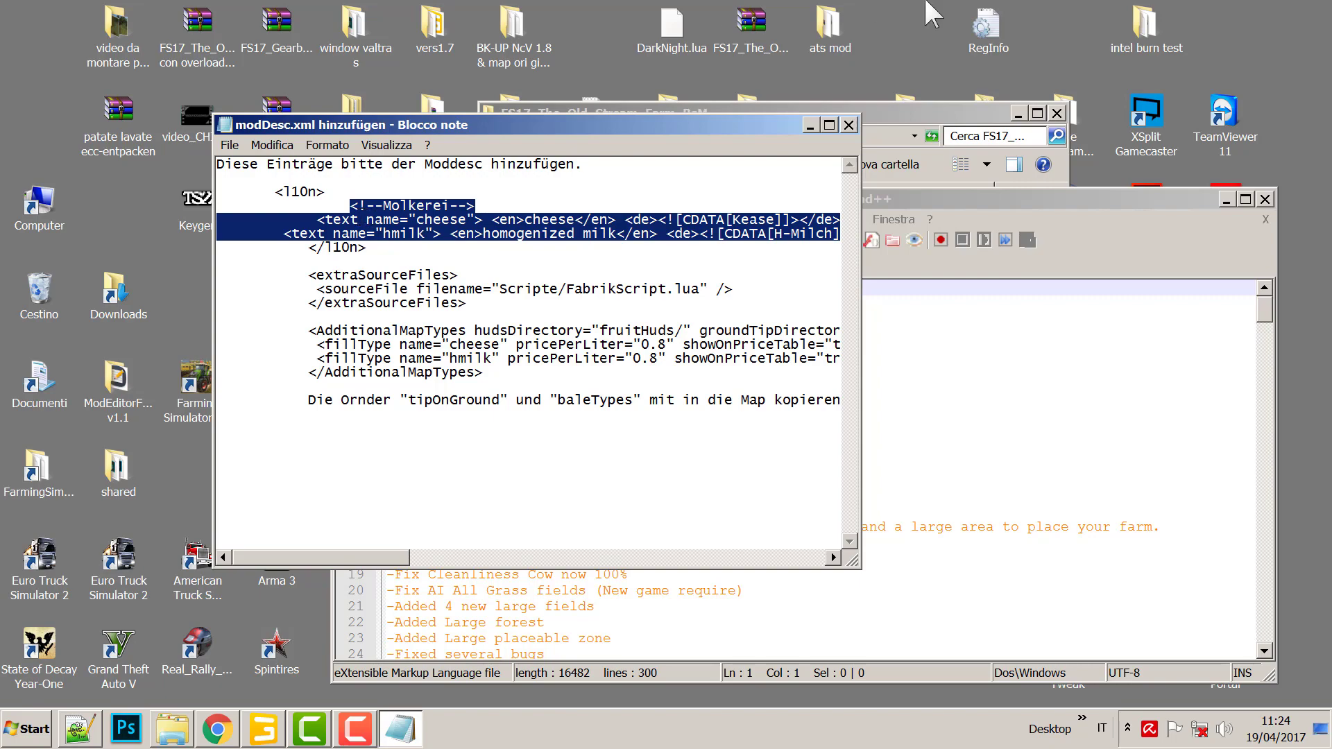
click(810, 126)
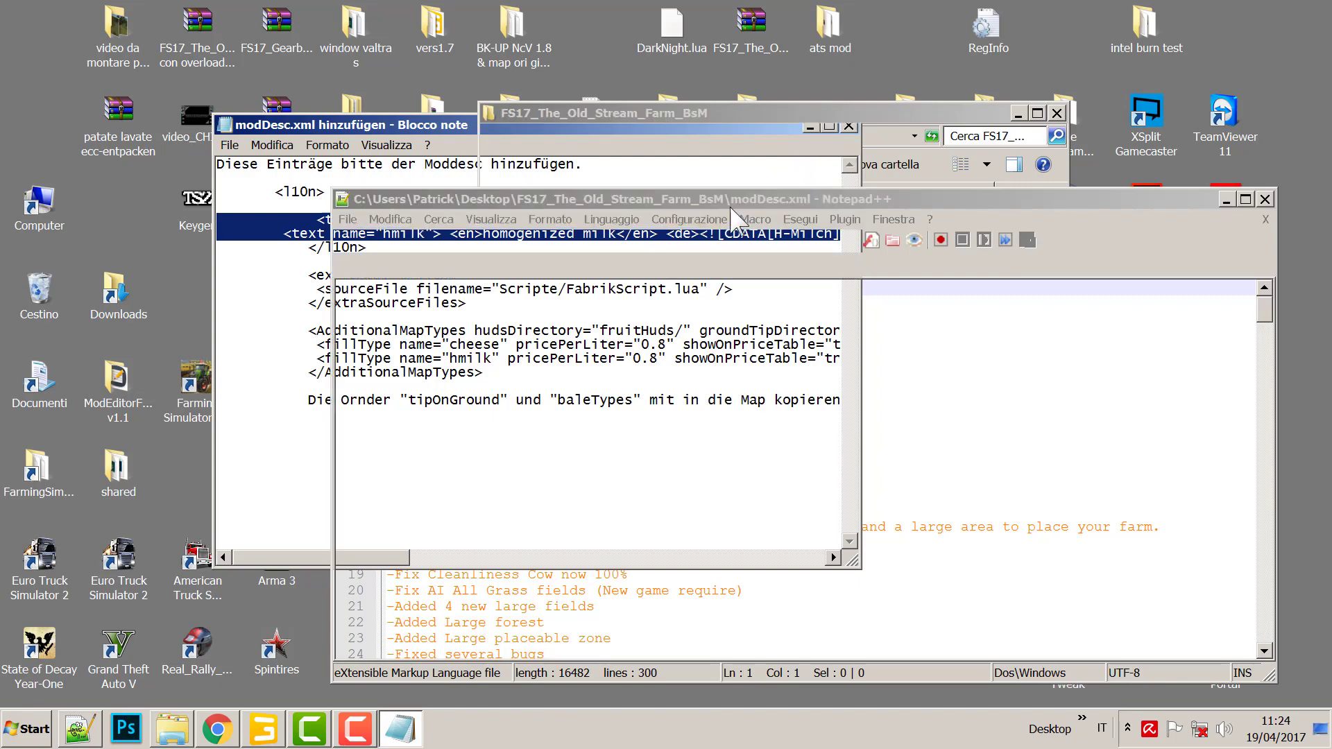
Insert two blank lines in modDesc.xml between the last woodChips text entry and the closing l10n tag.
scroll(589, 416, down, 11)
scroll(590, 416, down, 16)
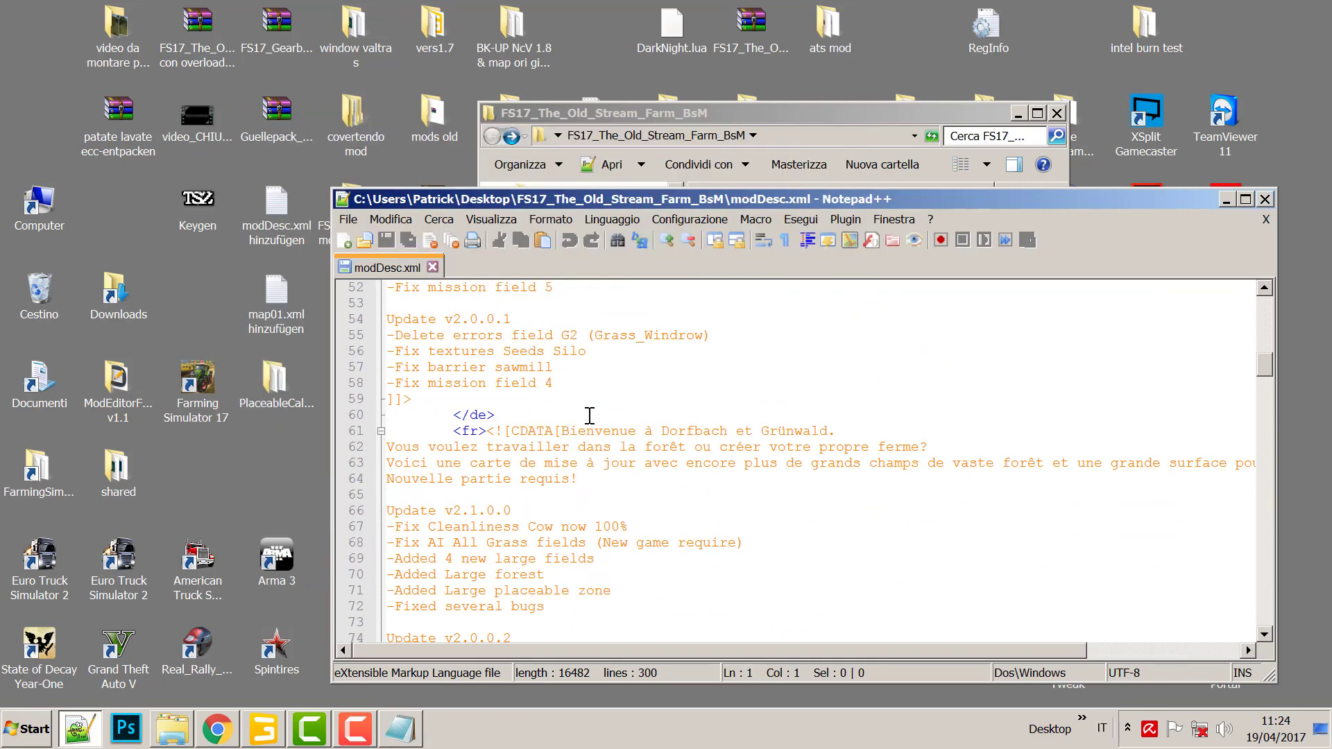
scroll(398, 330, down, 5)
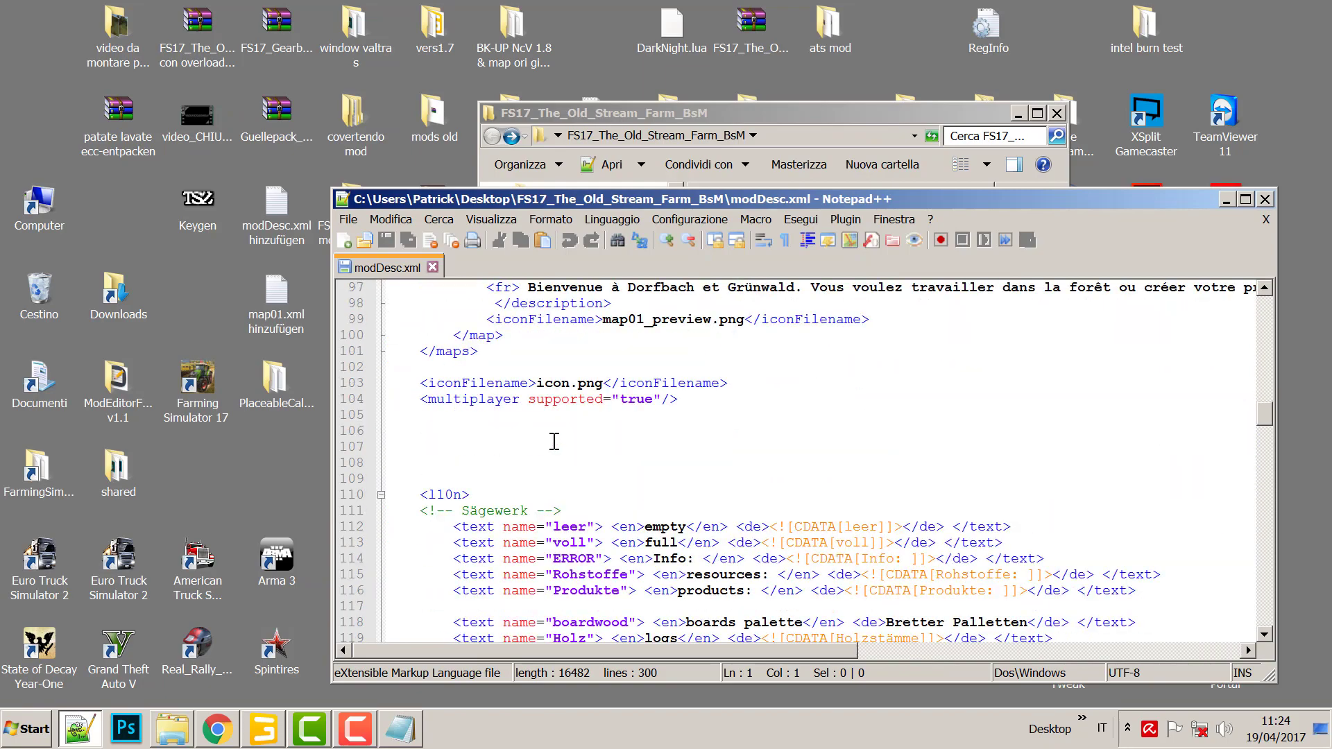
scroll(437, 518, down, 19)
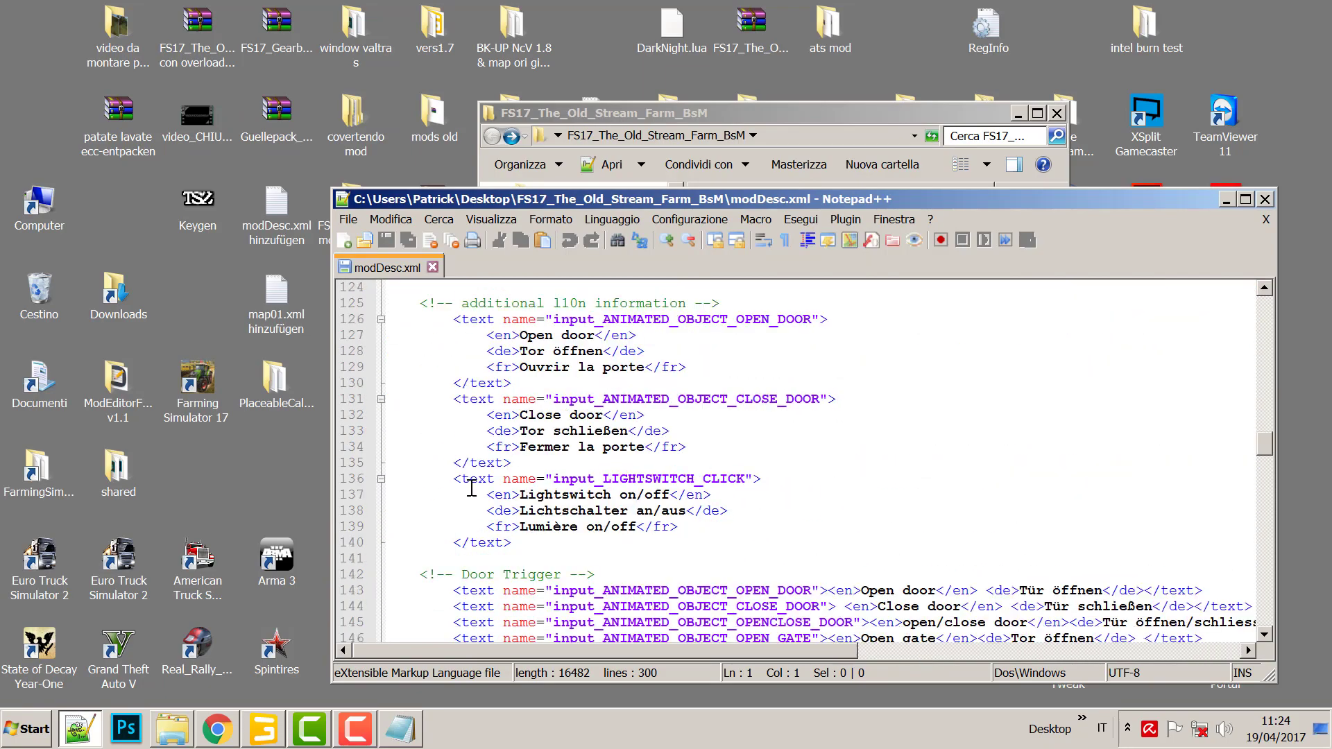
scroll(468, 479, down, 20)
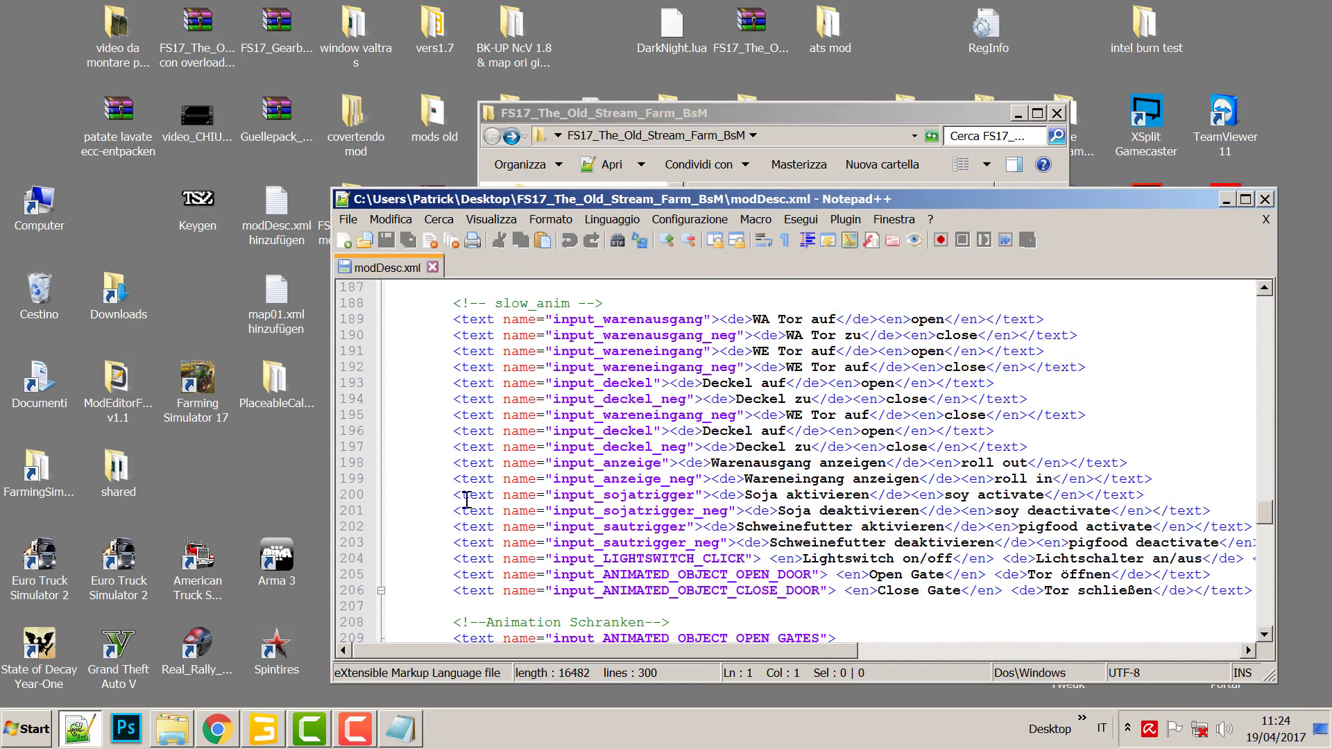
scroll(475, 494, down, 9)
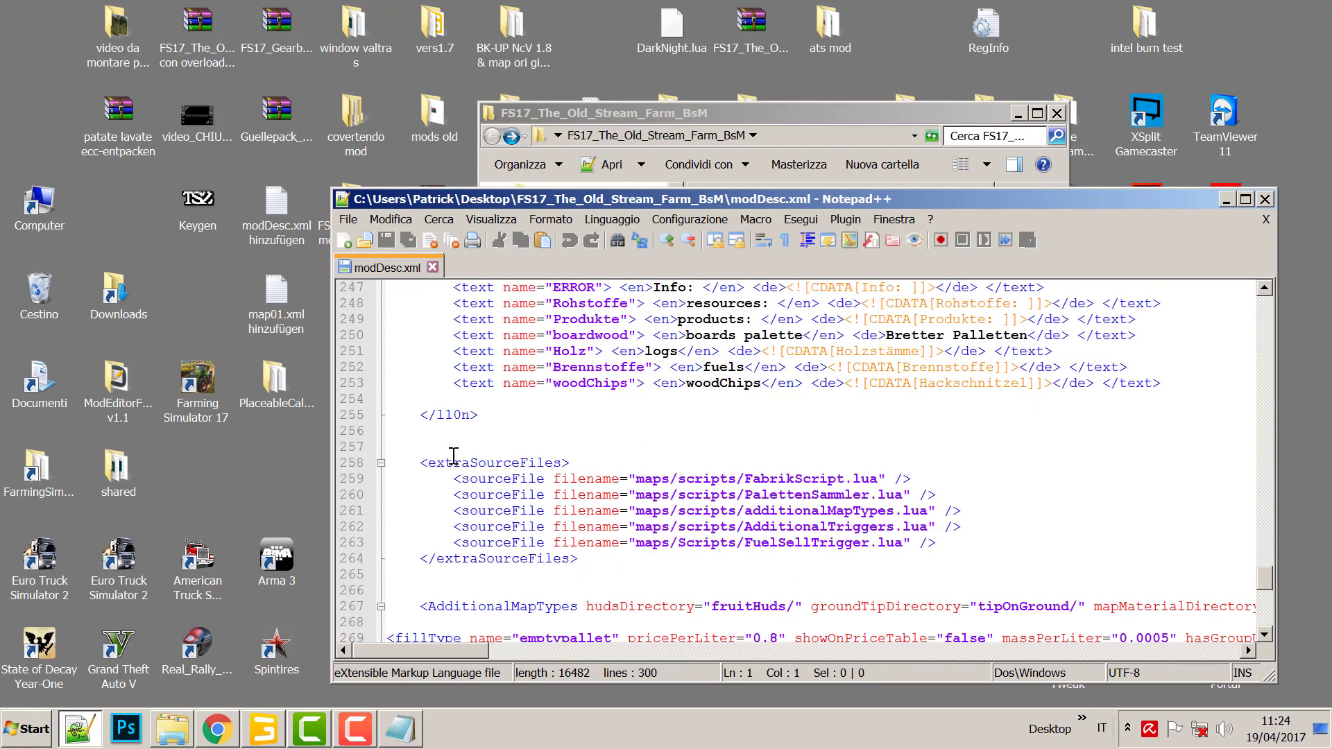
click(460, 391)
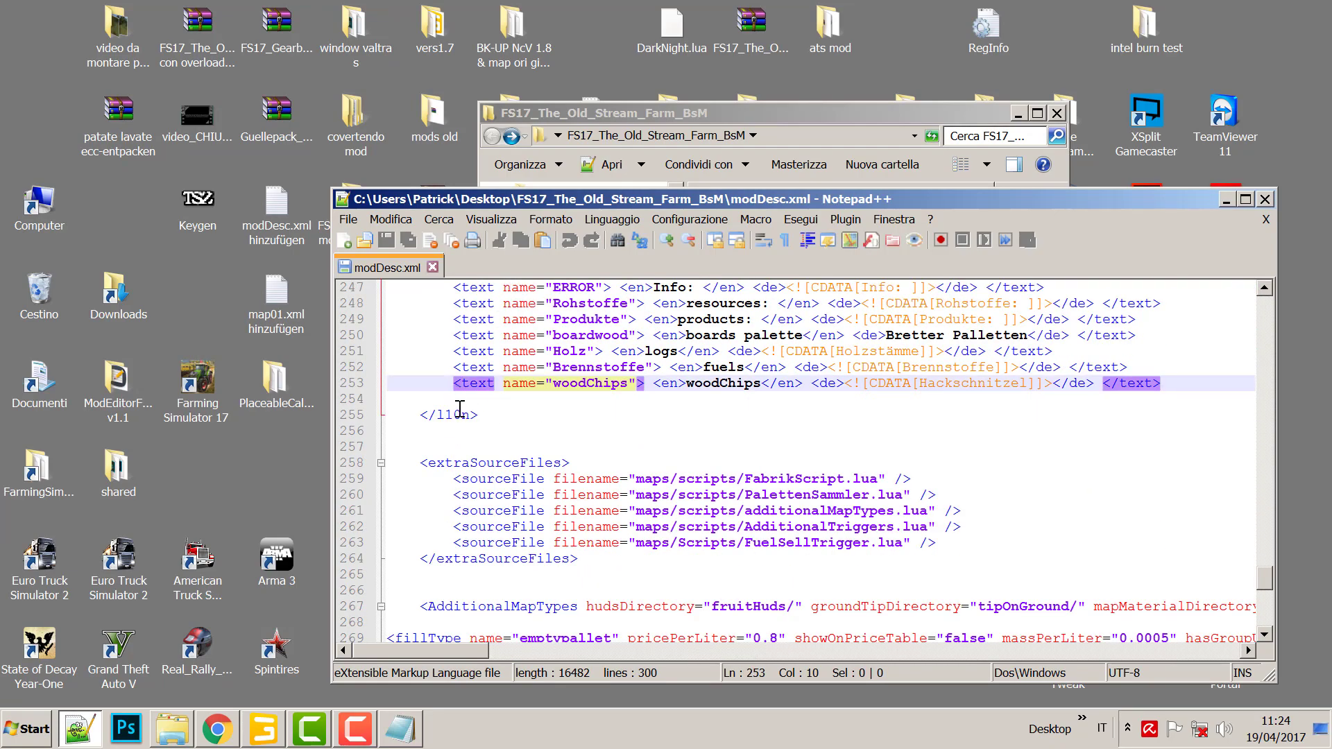
click(465, 404)
key(Return)
key(Return)
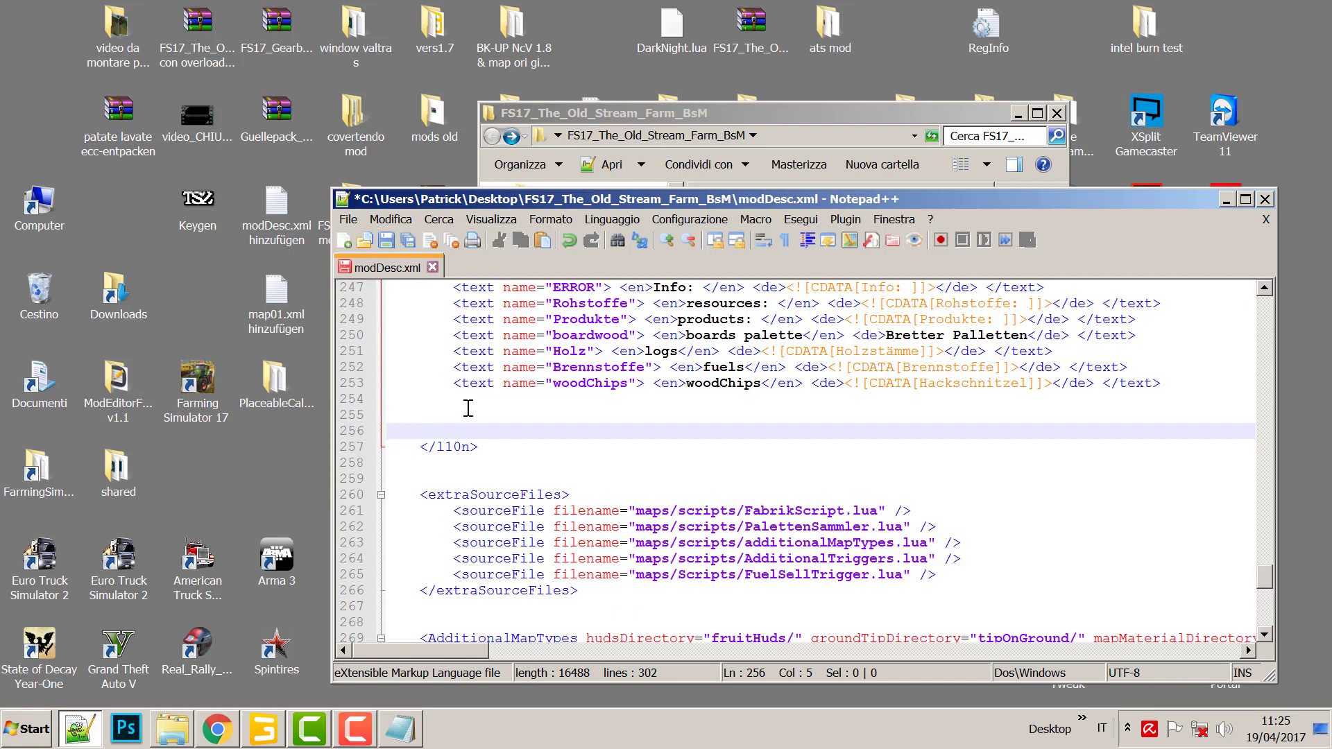
Paste the copied Molkerei entries before the closing l10n tag and indent the comment to line up with the text entries.
click(466, 412)
right_click(464, 414)
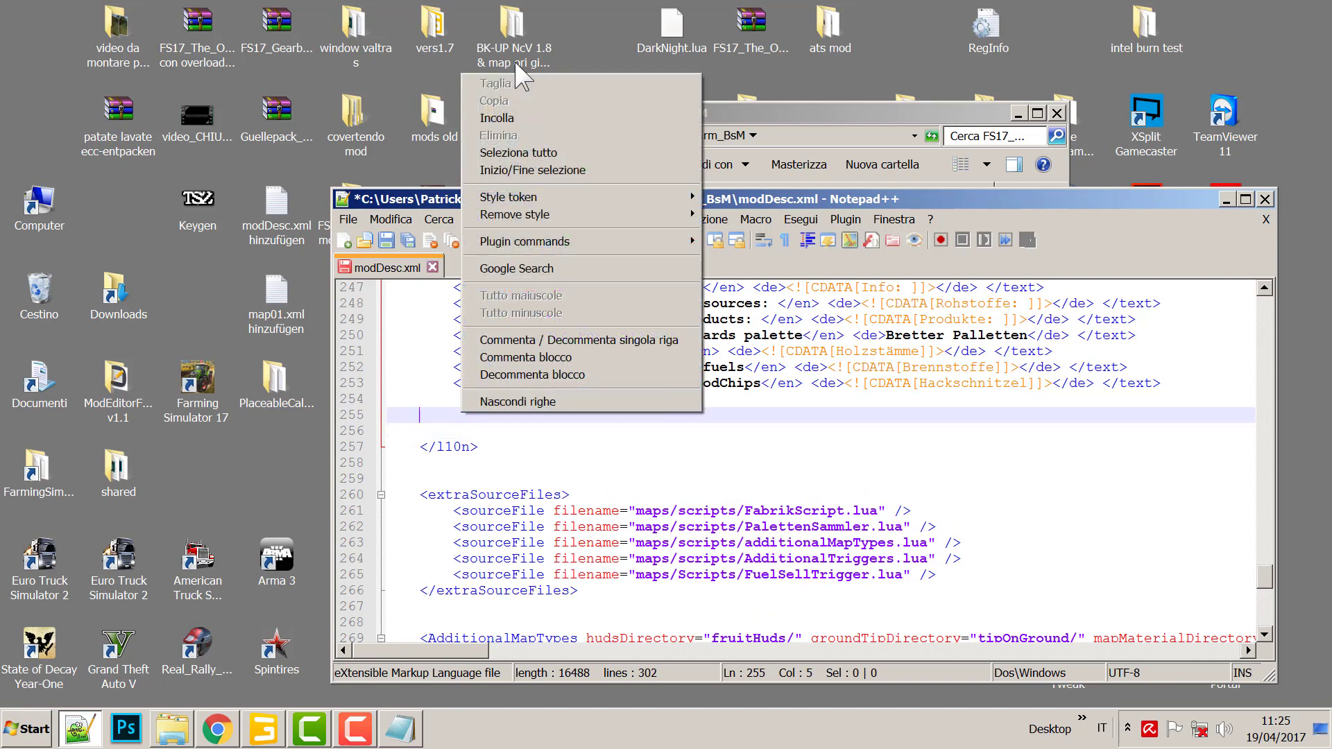
click(478, 108)
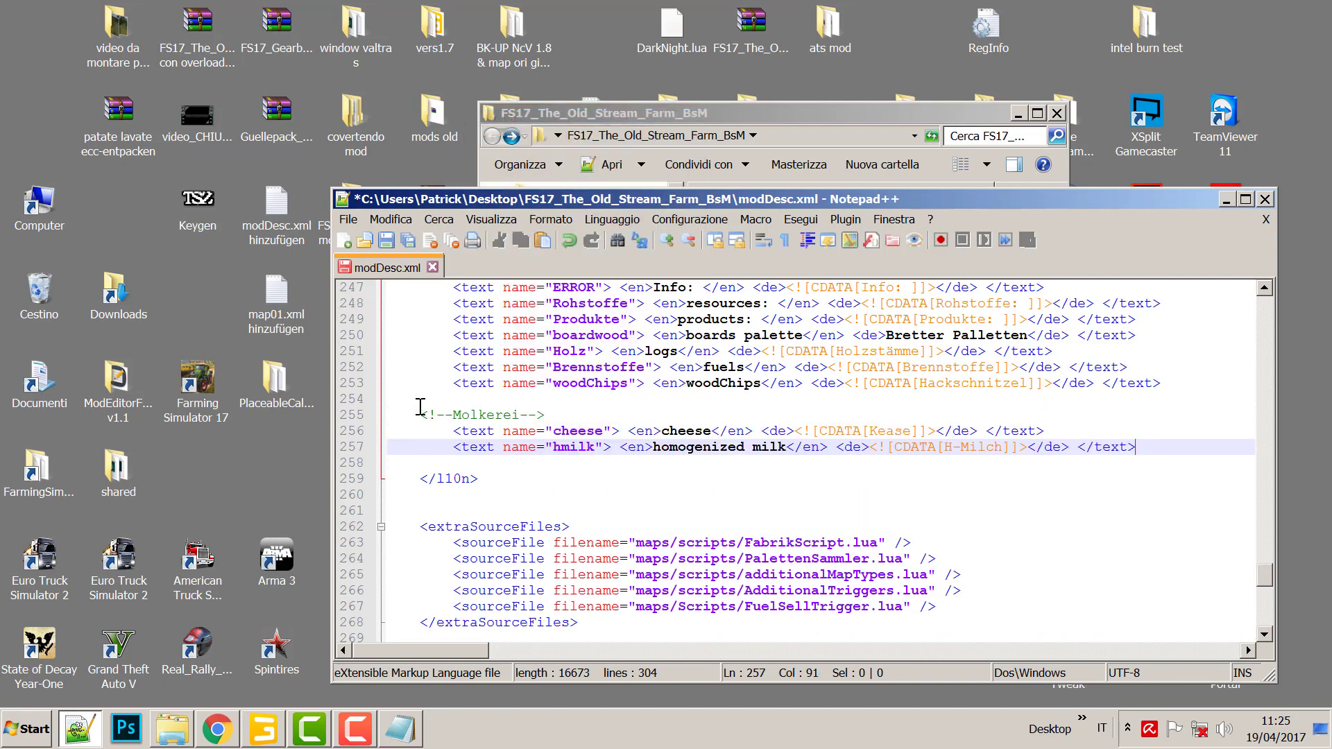
click(422, 414)
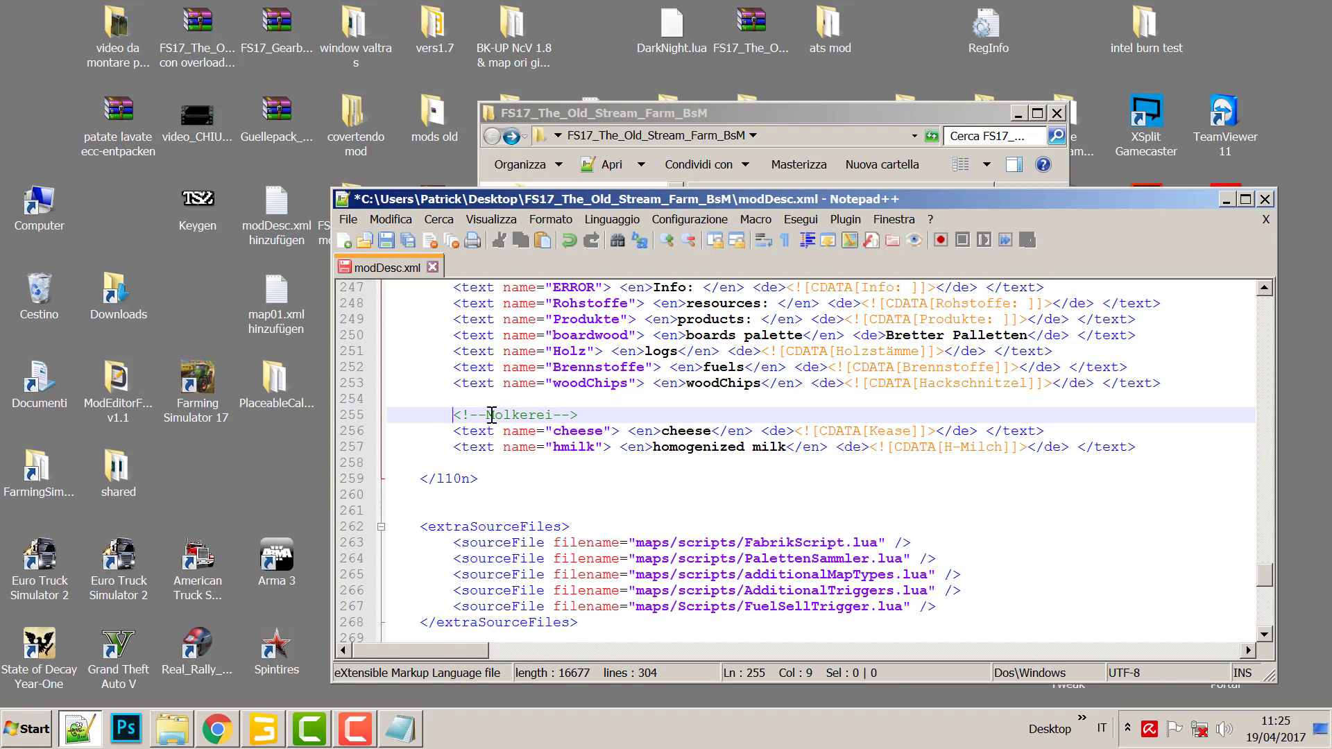
drag(446, 200, 491, 215)
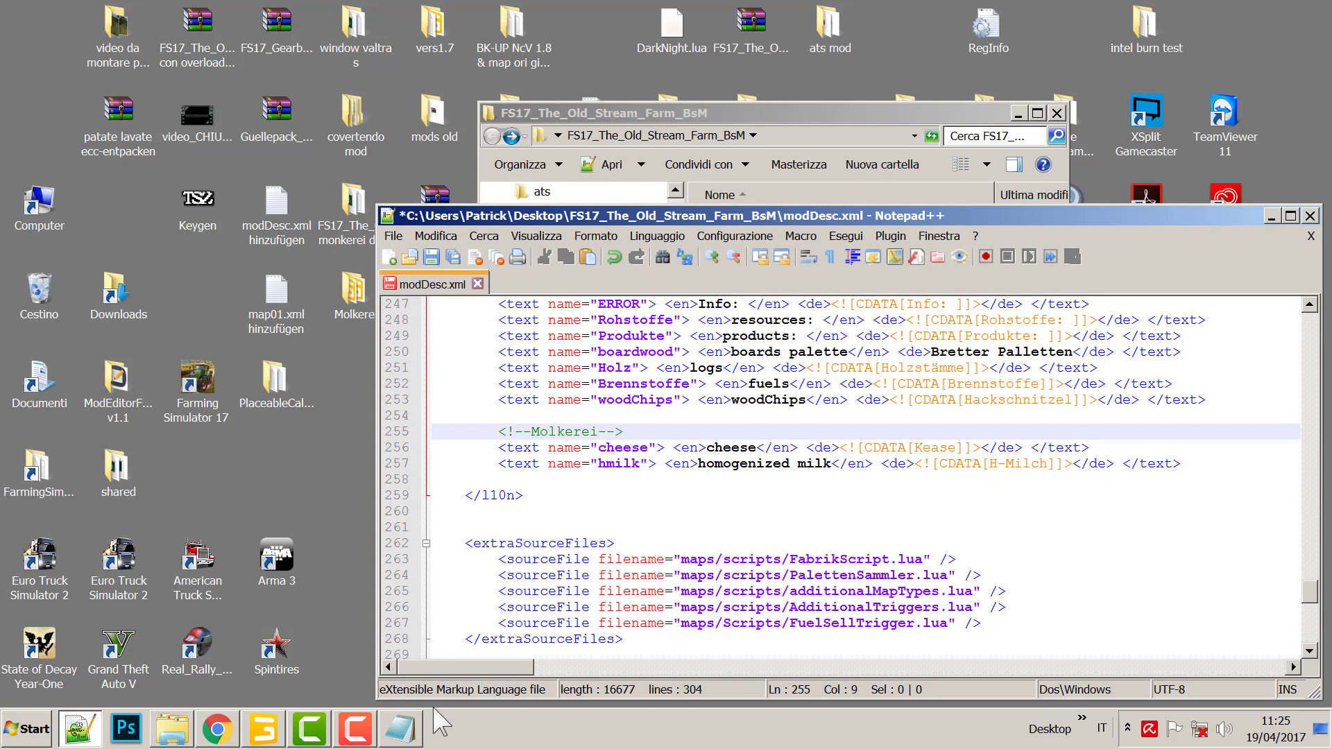
Review the extraSourceFiles and AdditionalMapTypes entries in the "modDesc.xml hinzufügen" instructions.
click(401, 729)
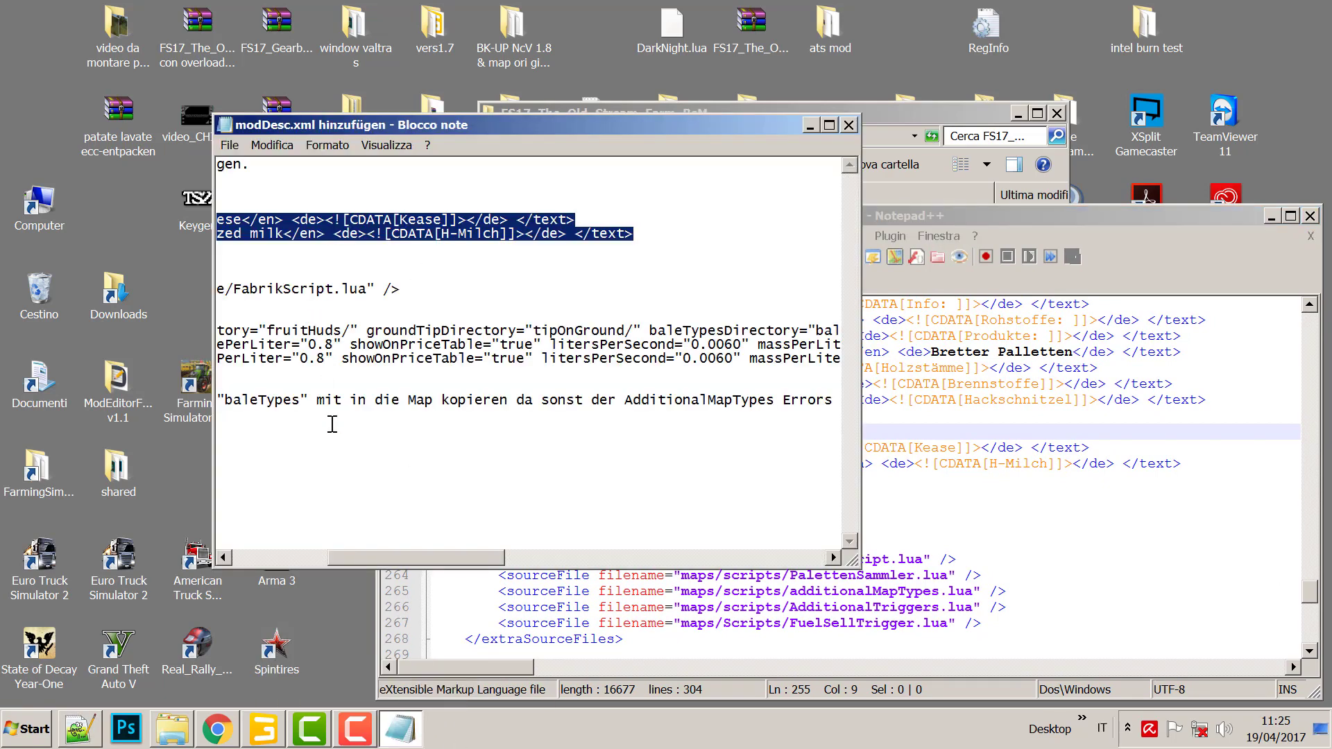
drag(427, 557, 309, 557)
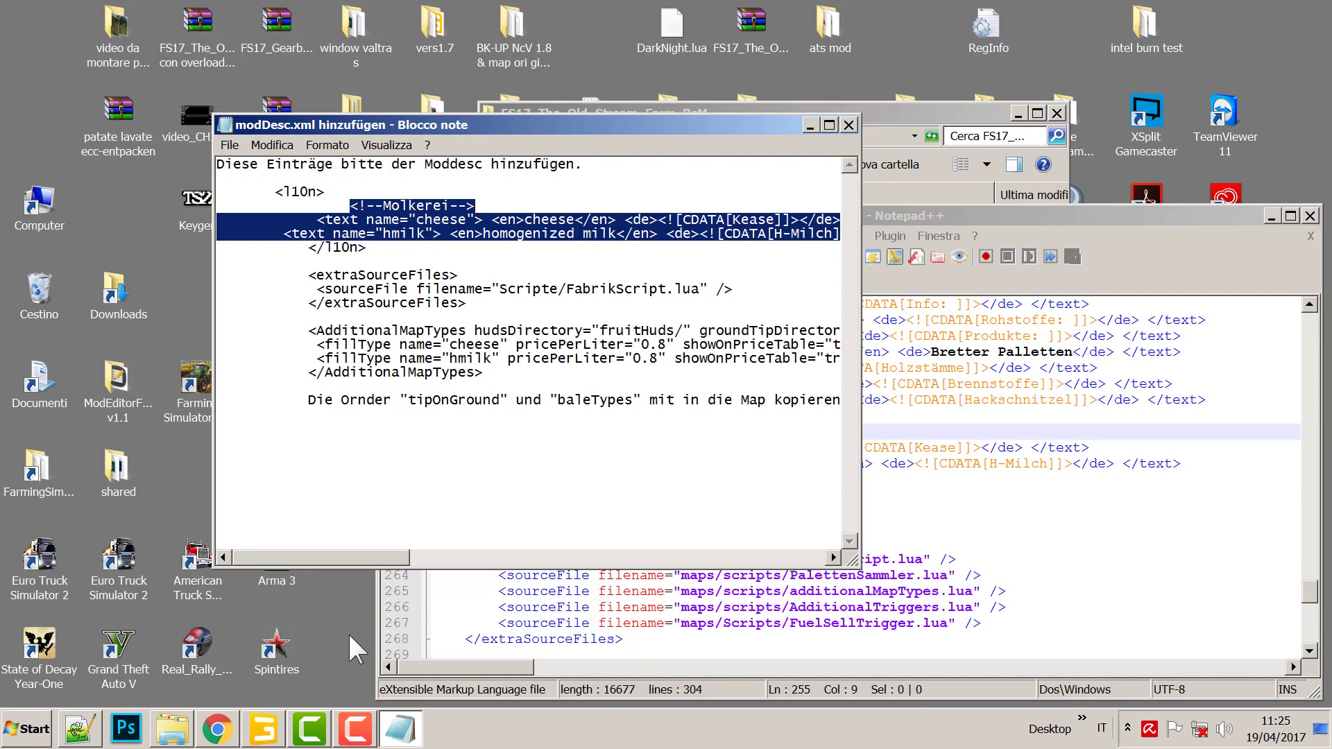
drag(364, 559, 384, 565)
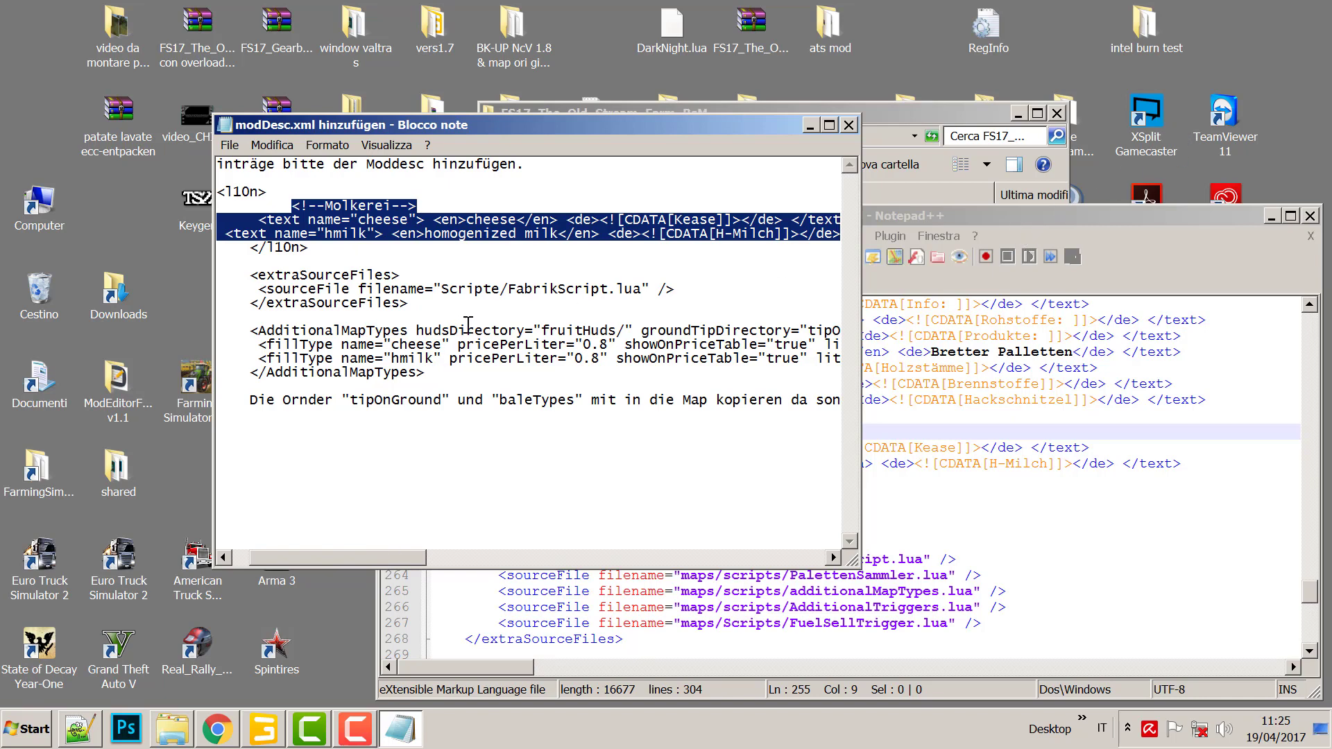
Examine the extraSourceFiles and AdditionalMapTypes sections of modDesc.xml and place the cursor before the opening AdditionalMapTypes tag.
click(985, 194)
click(986, 195)
click(1233, 225)
click(1233, 225)
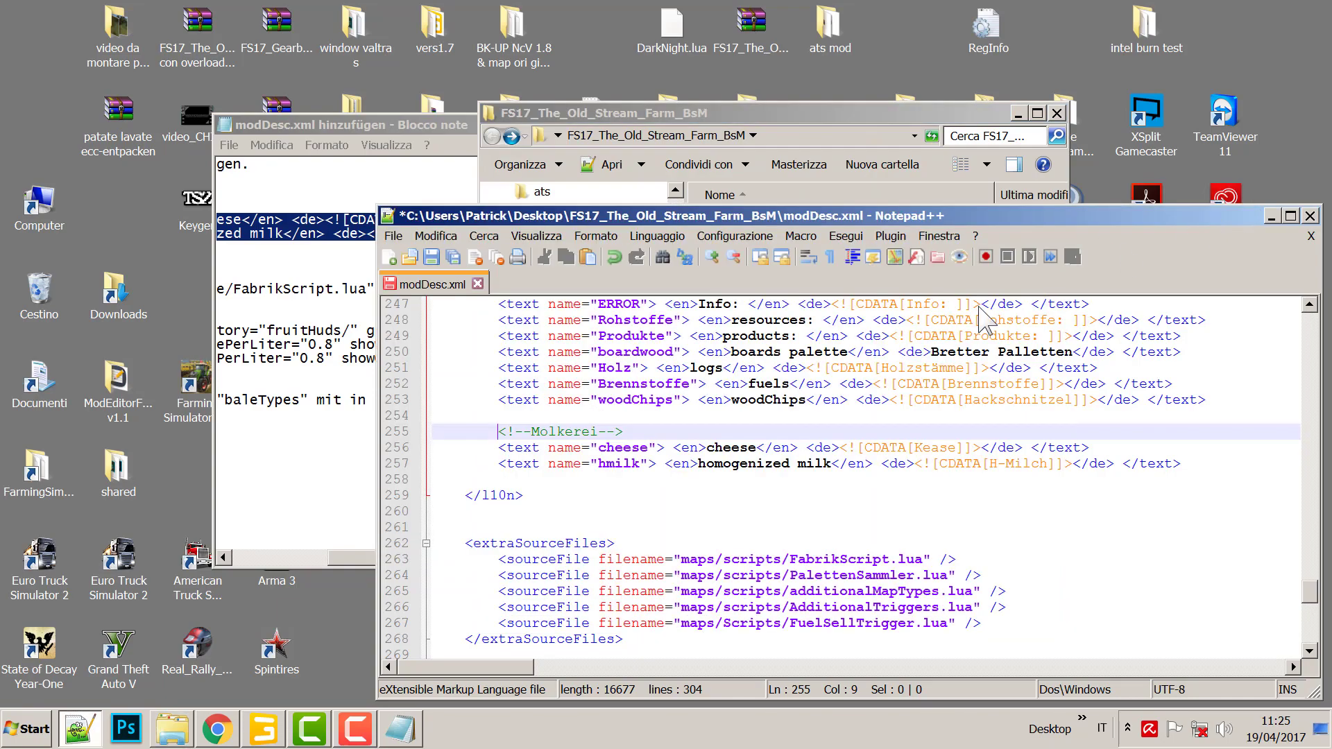
scroll(648, 462, down, 6)
scroll(648, 461, down, 3)
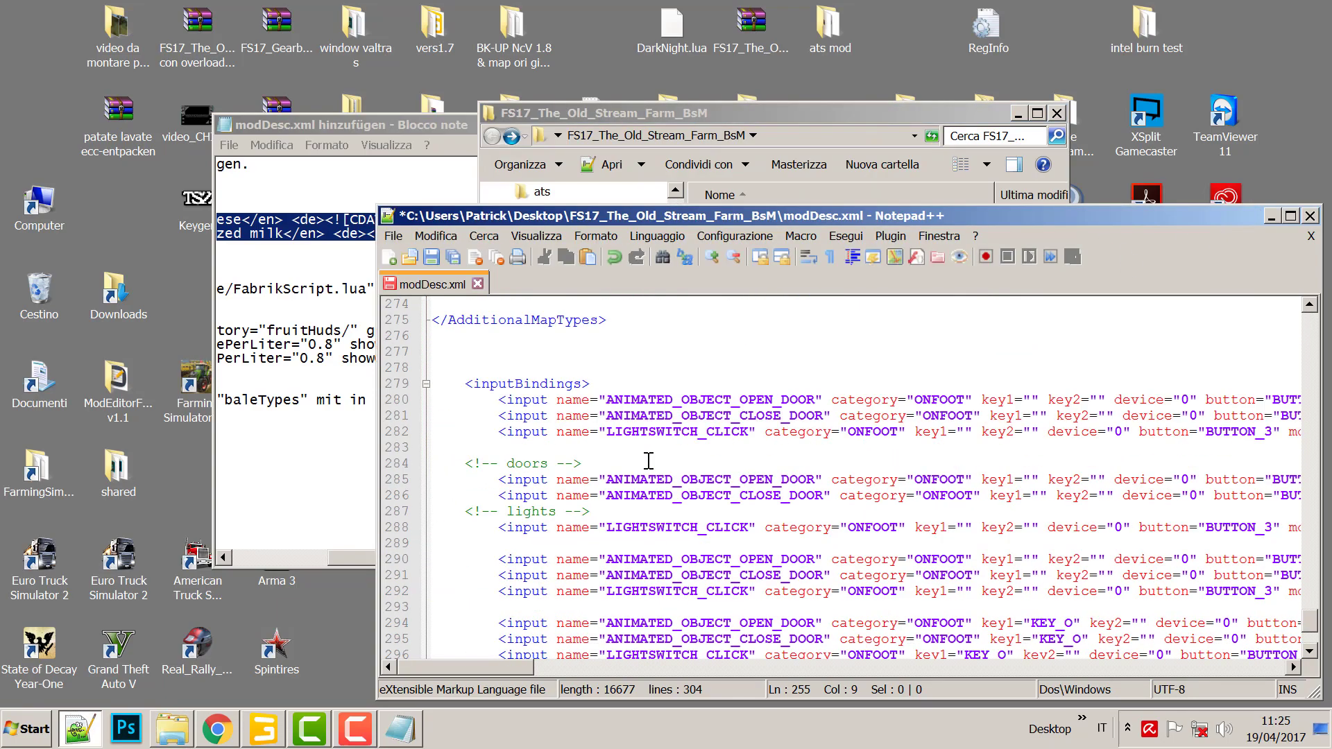
scroll(648, 461, up, 5)
scroll(649, 461, up, 4)
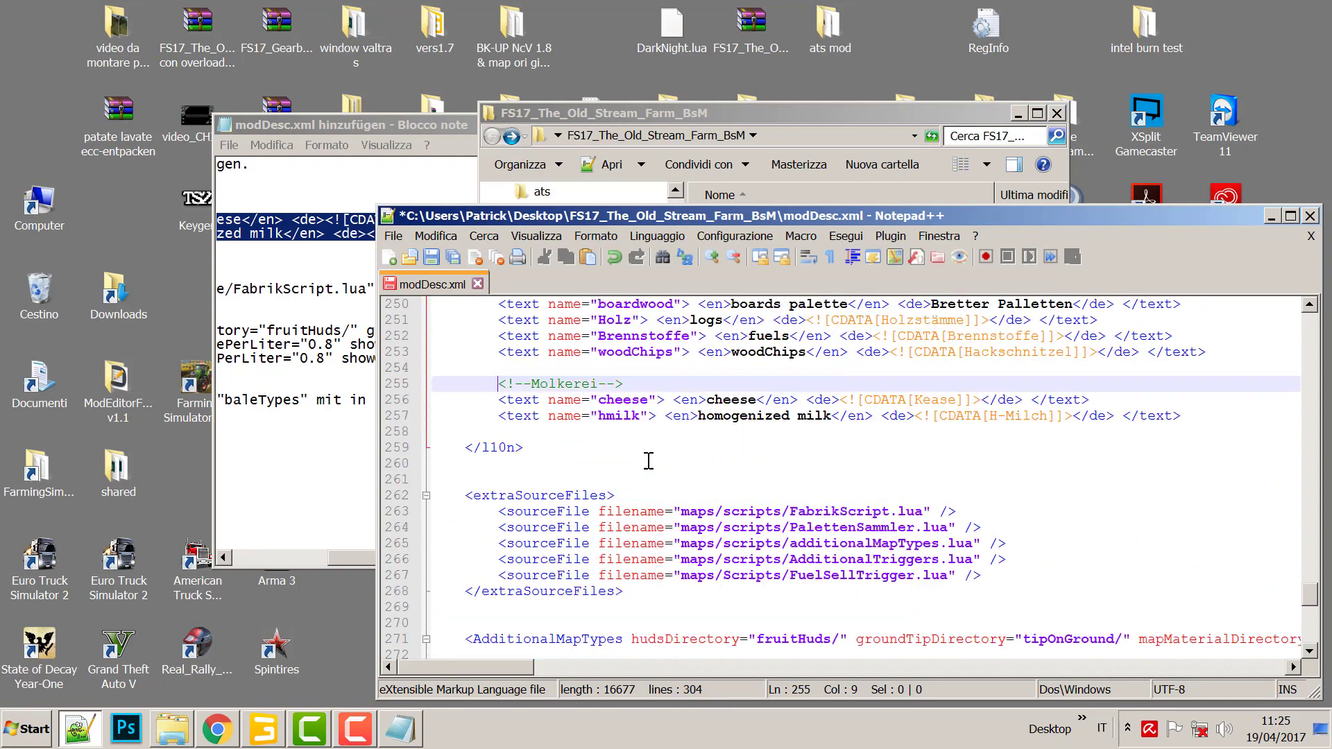
scroll(649, 461, down, 4)
scroll(649, 461, up, 2)
scroll(648, 462, down, 4)
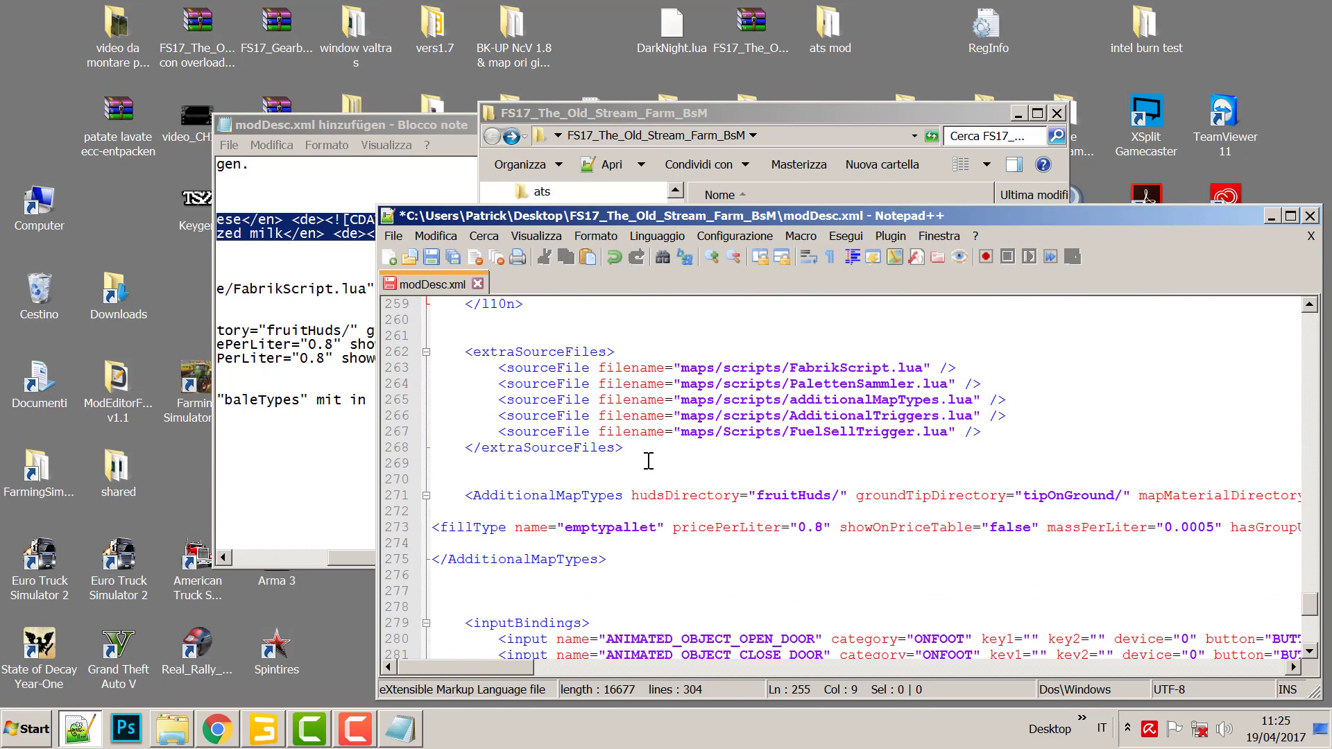
mouse_move(465, 400)
mouse_down()
mouse_move(985, 373)
mouse_move(1326, 396)
mouse_move(464, 400)
mouse_up()
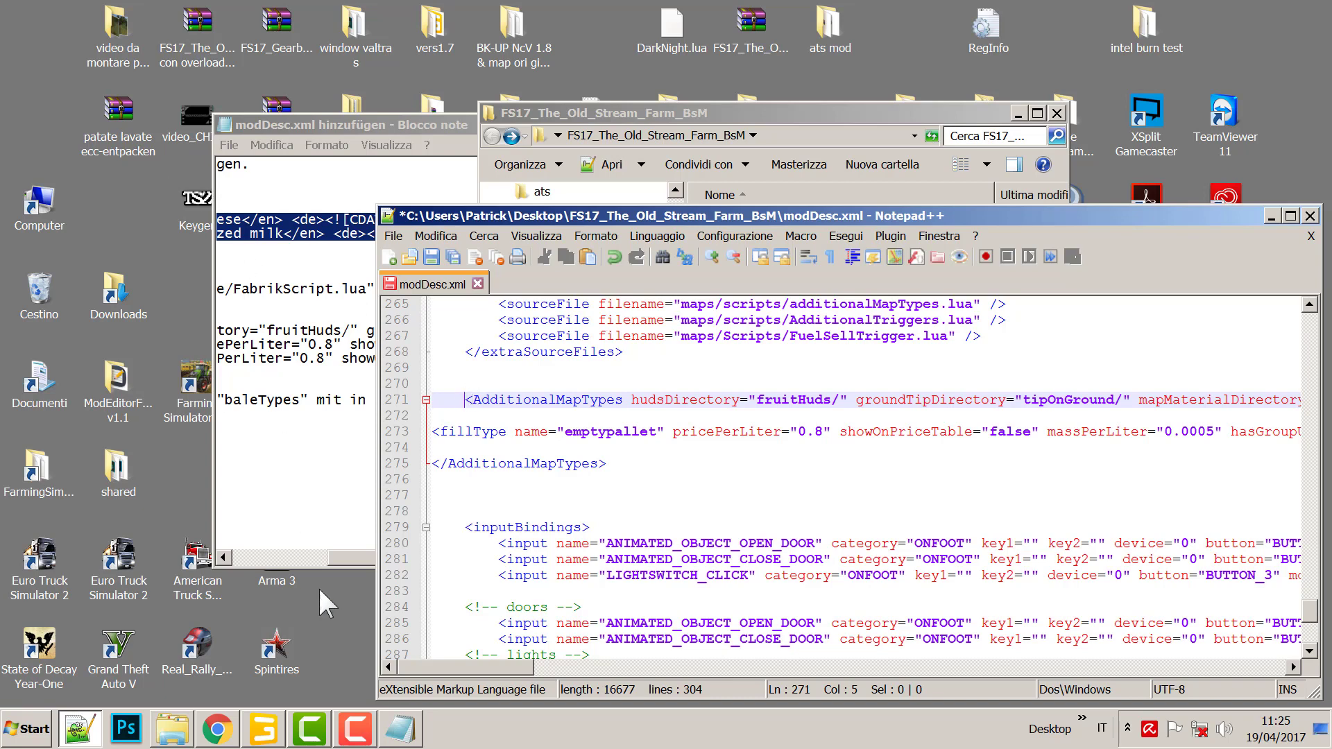
click(357, 557)
drag(358, 557, 260, 559)
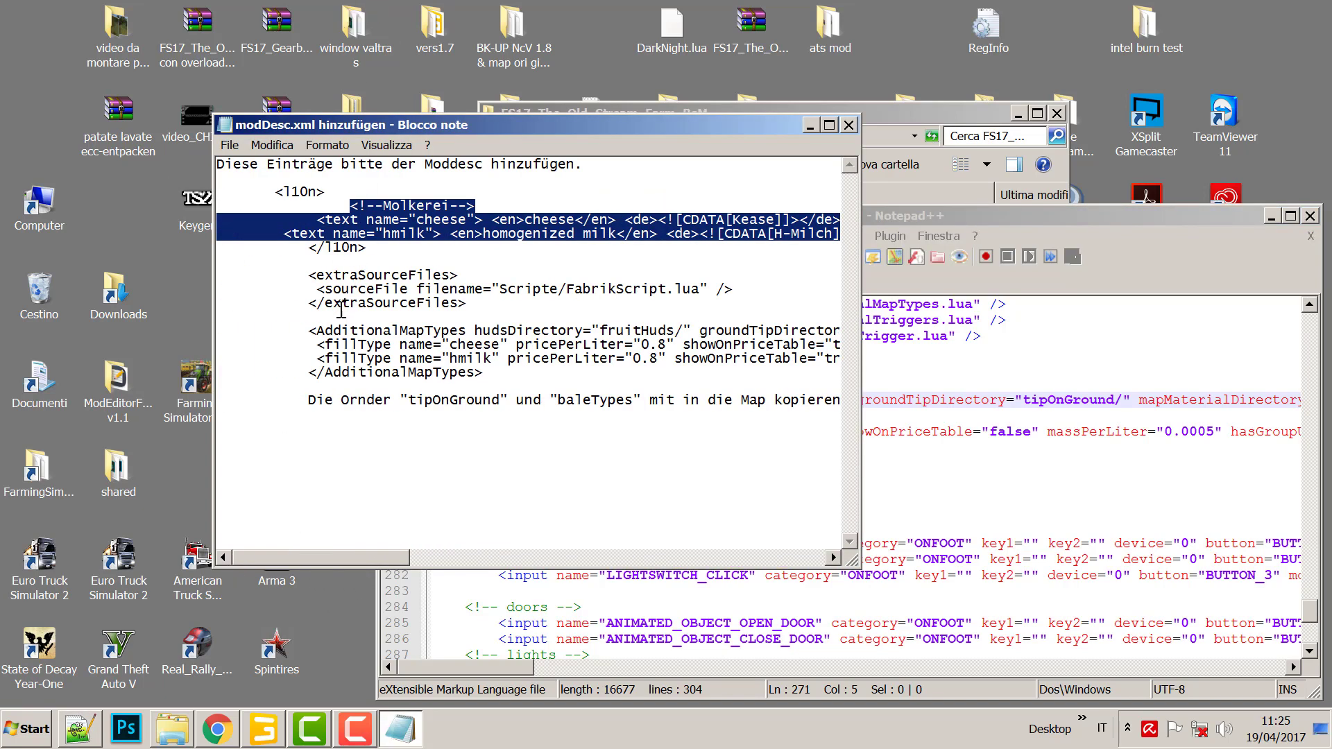
click(310, 332)
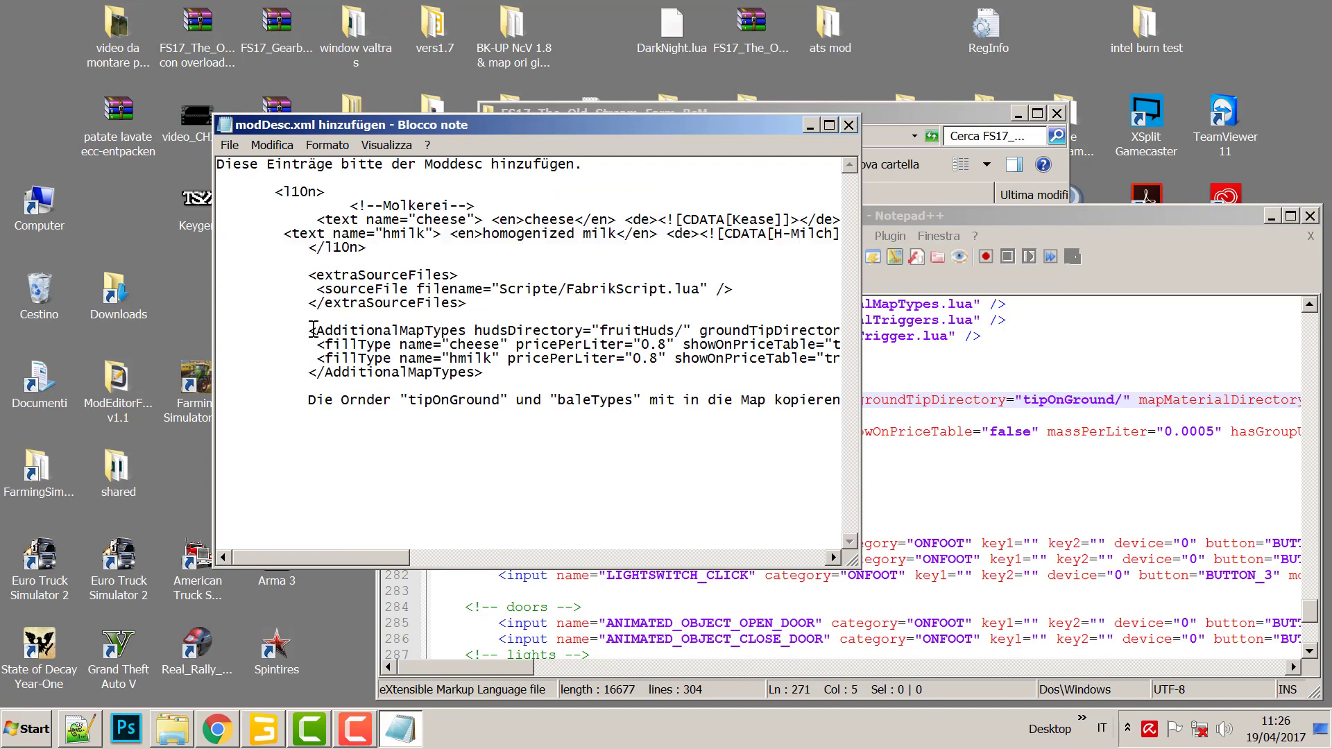
drag(311, 330, 871, 356)
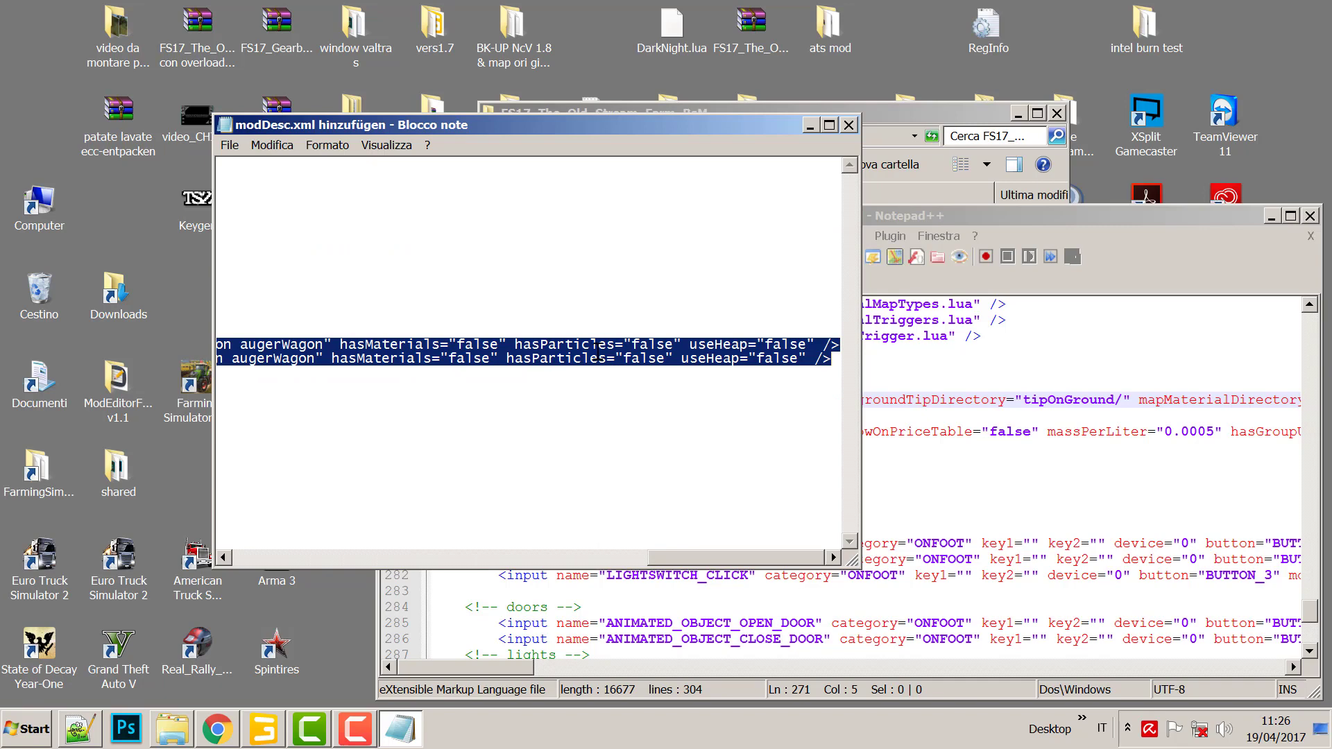
right_click(597, 351)
click(409, 358)
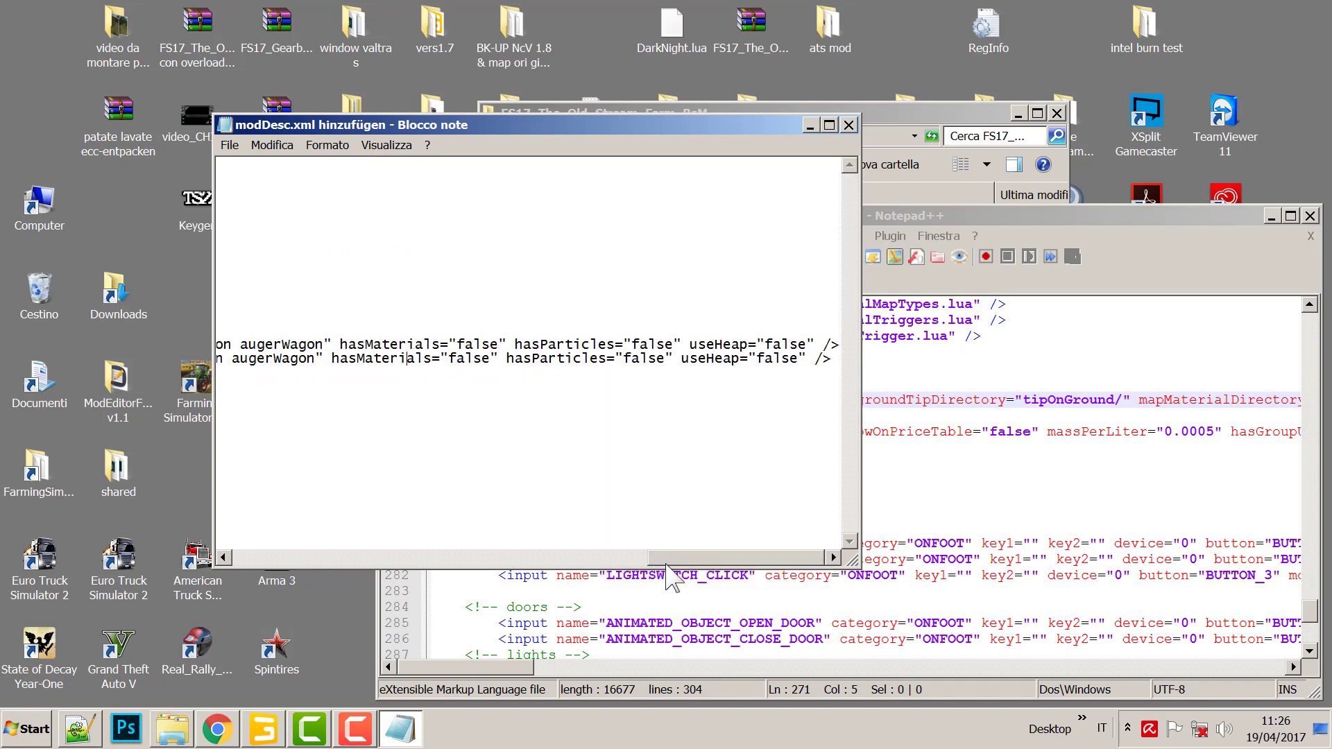
drag(667, 565, 490, 544)
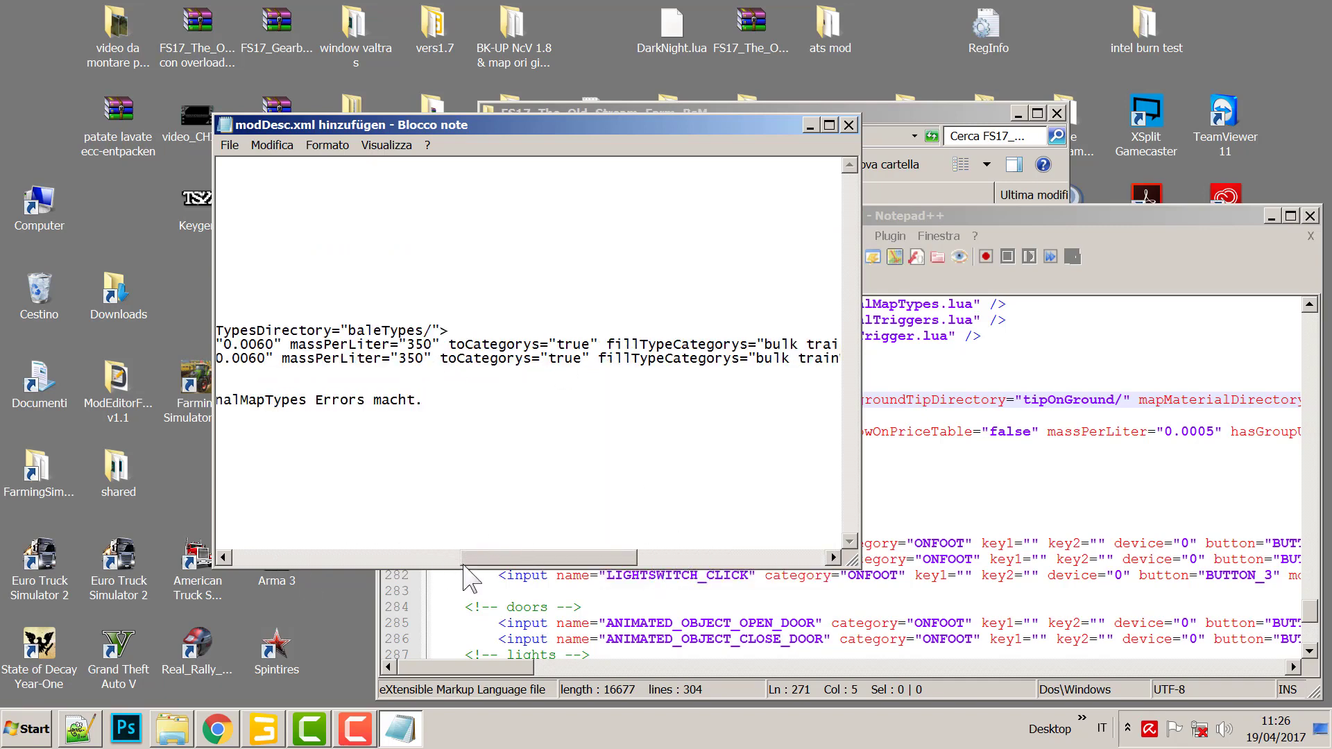
Copy the opening AdditionalMapTypes tag with its fruitHuds, tipOnGround and baleTypes directories from the "modDesc.xml hinzufügen" instructions.
drag(298, 549, 234, 564)
drag(349, 325, 855, 335)
right_click(718, 332)
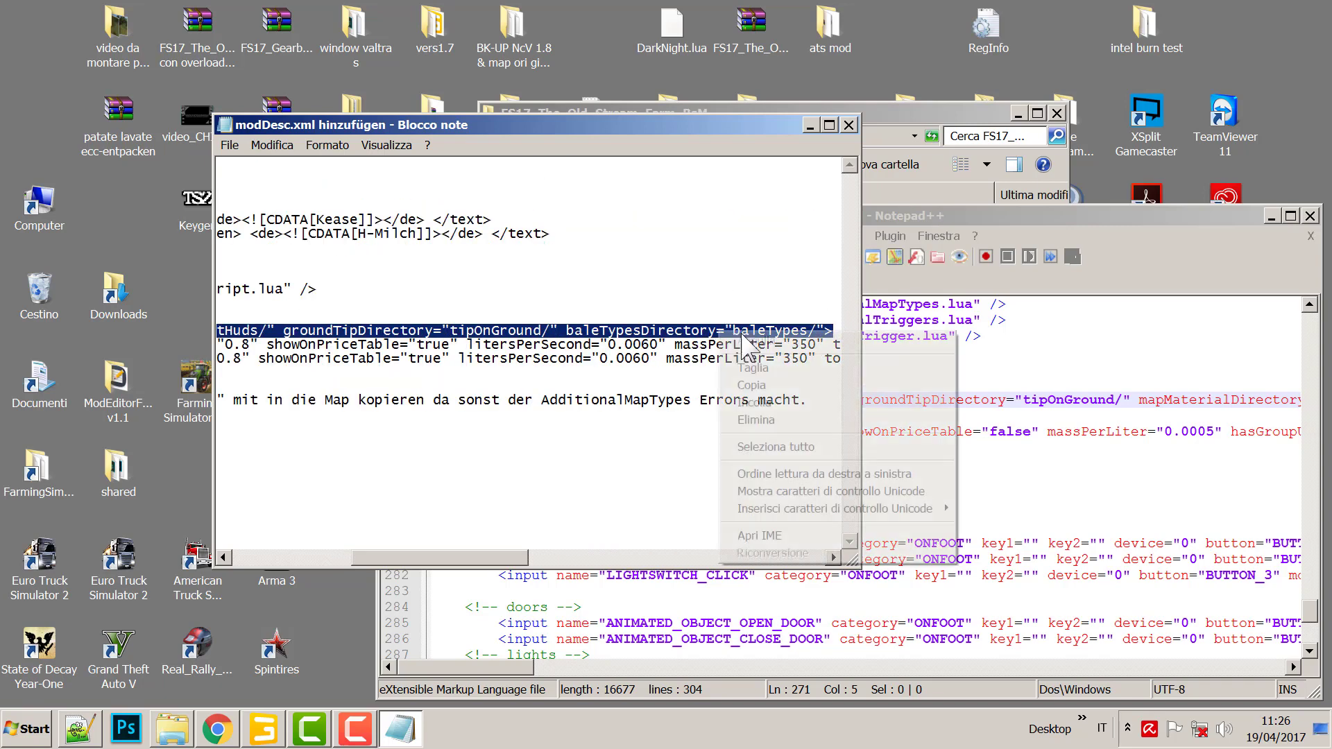
click(762, 387)
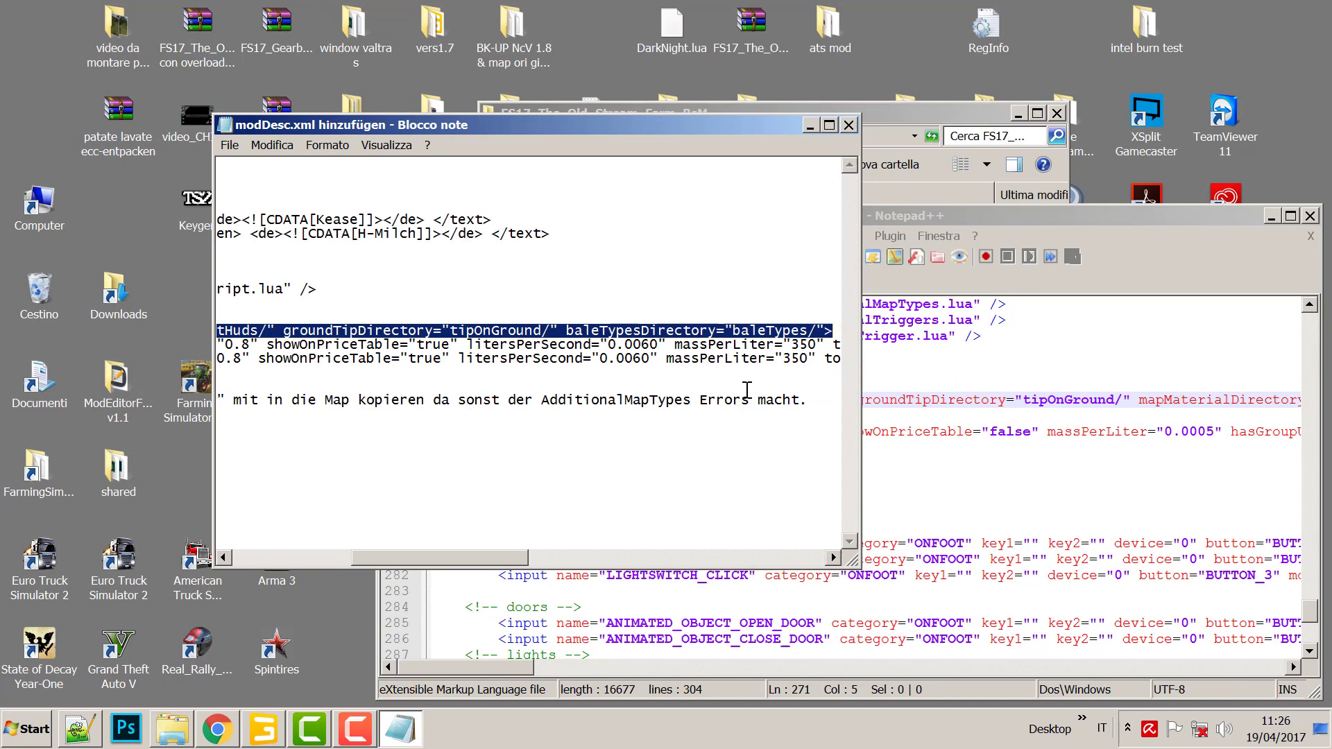
Replace the whole opening AdditionalMapTypes tag on line 271 of modDesc.xml with the copied tag.
click(948, 216)
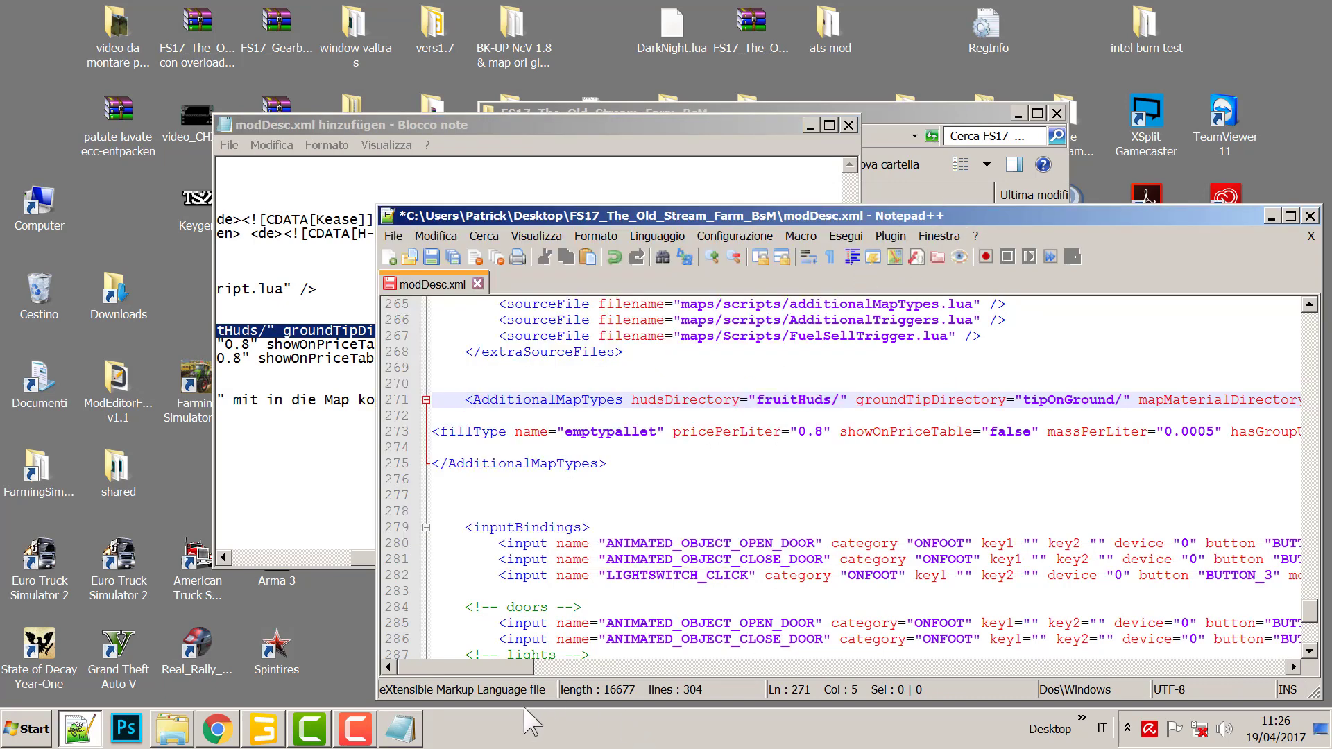
drag(496, 670, 466, 670)
drag(463, 400, 1288, 400)
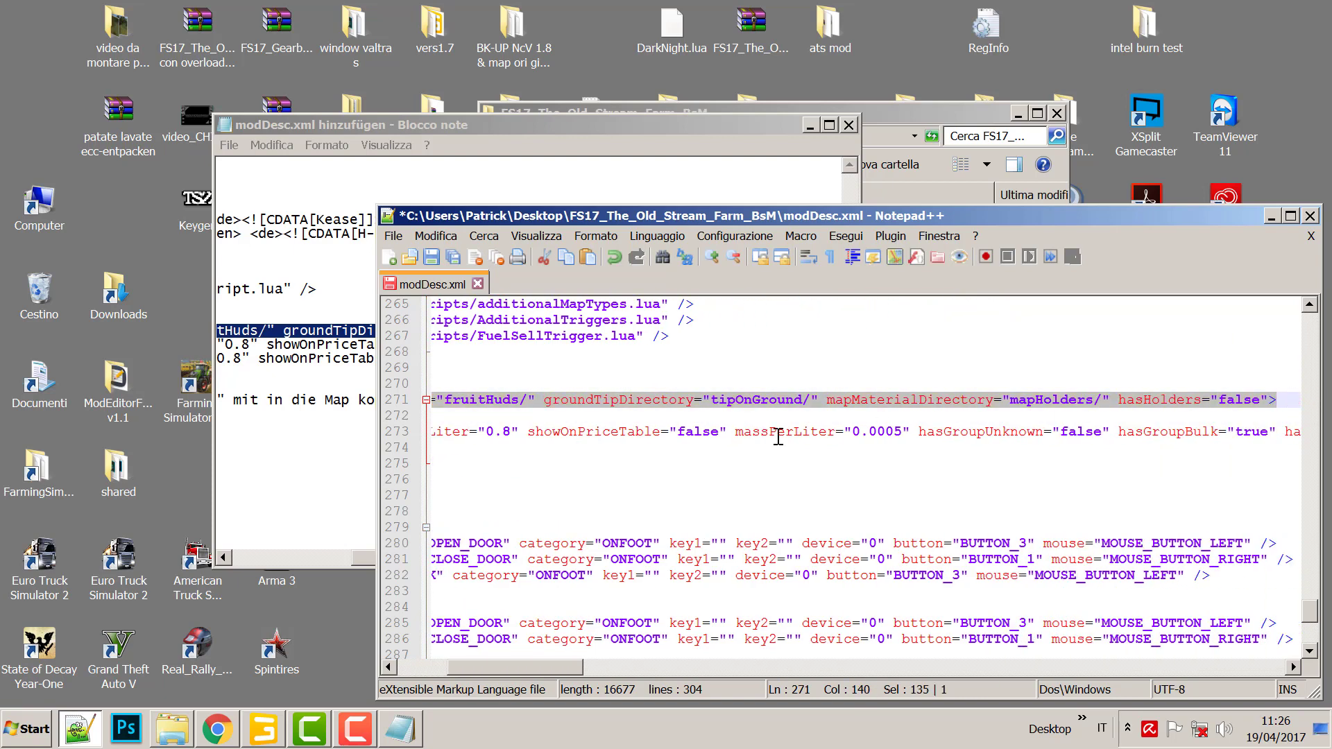
right_click(807, 401)
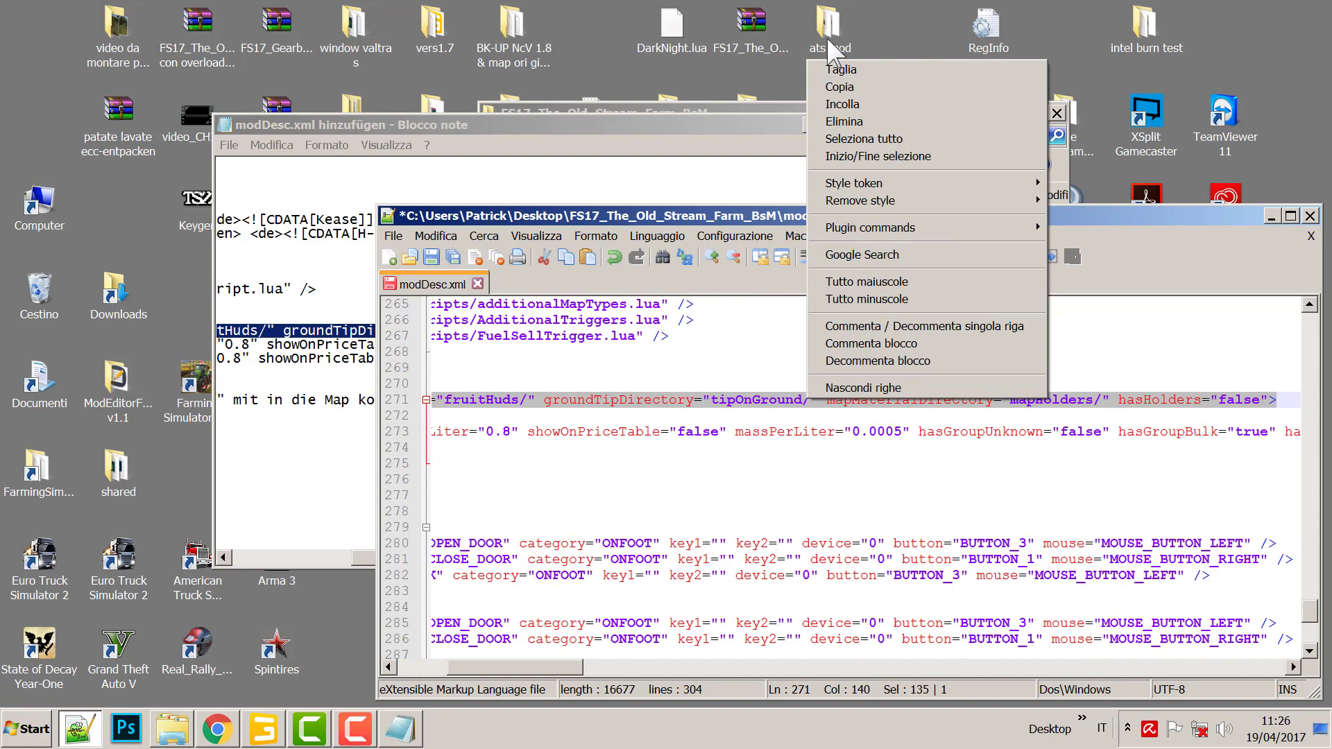
click(885, 106)
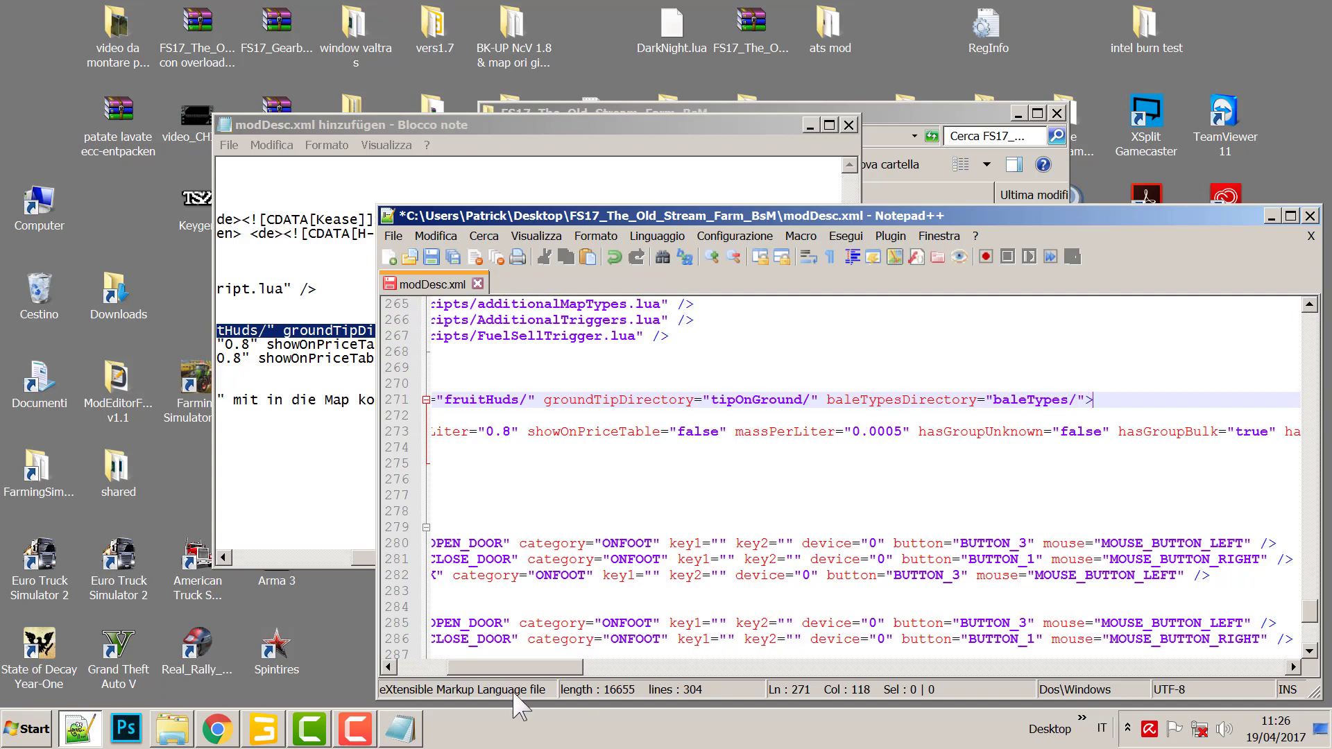
drag(559, 668, 485, 695)
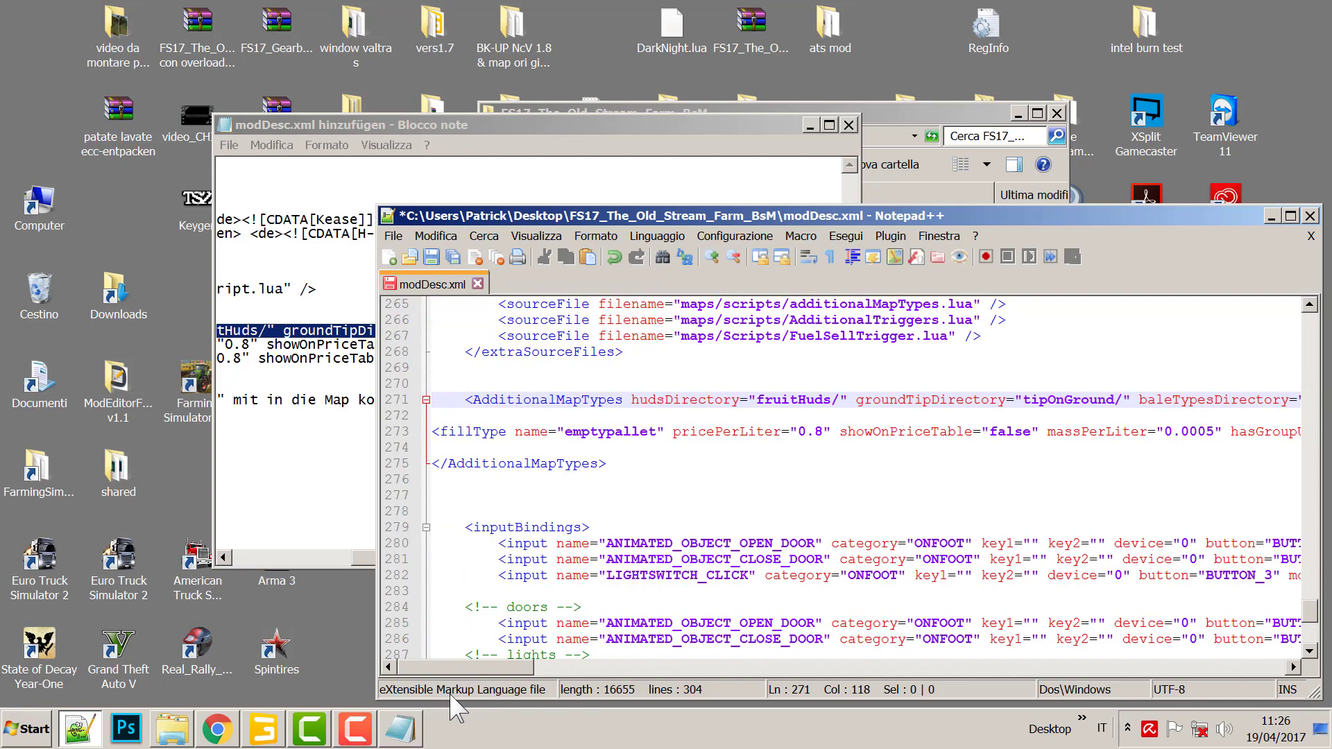
Copy the complete cheese and hmilk fillType entries from the "modDesc.xml hinzufügen" instructions and minimize that window.
click(246, 366)
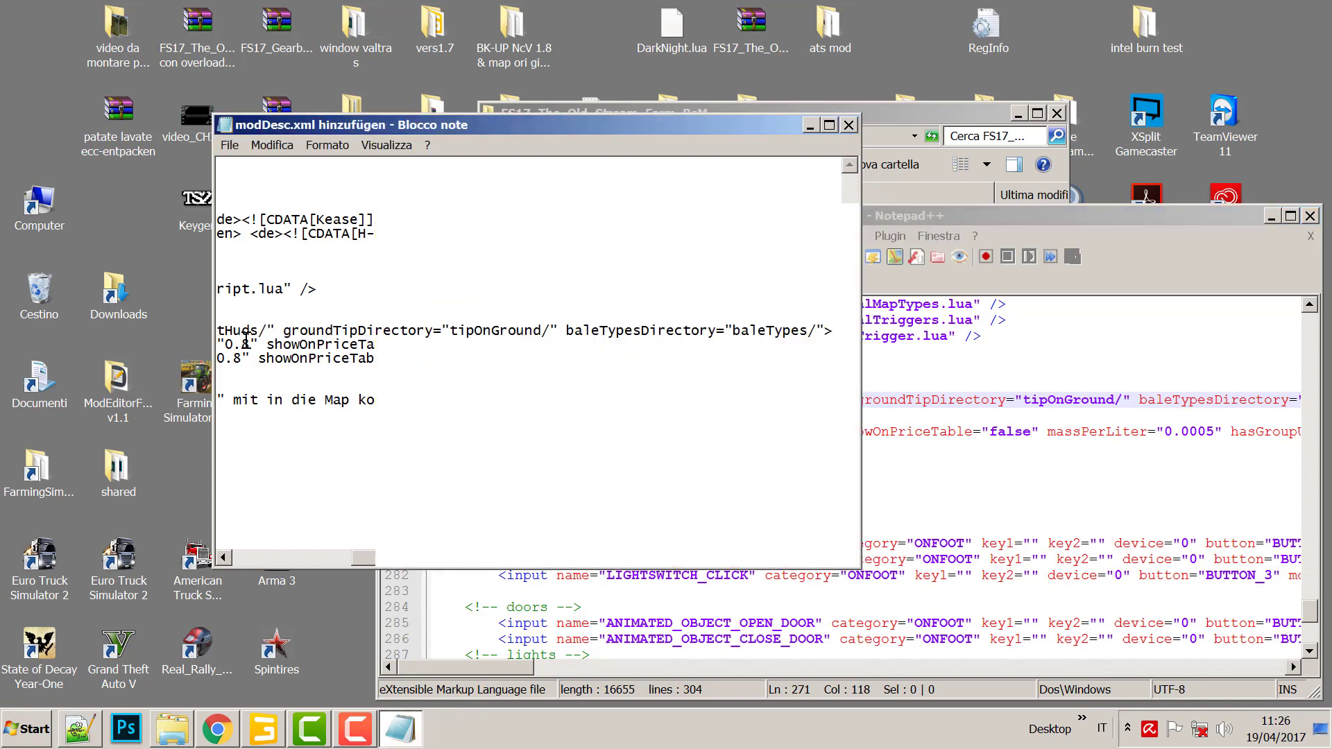
drag(438, 557, 298, 555)
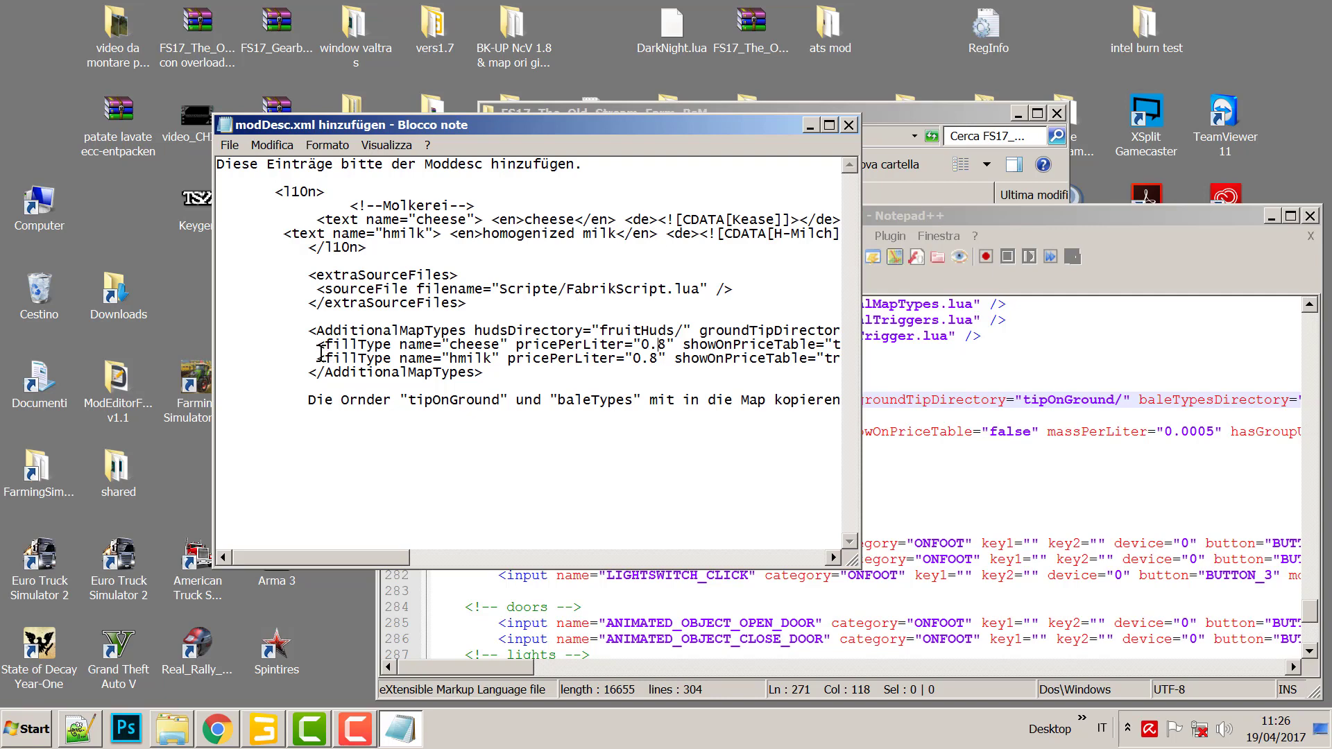
drag(317, 344, 899, 357)
right_click(663, 368)
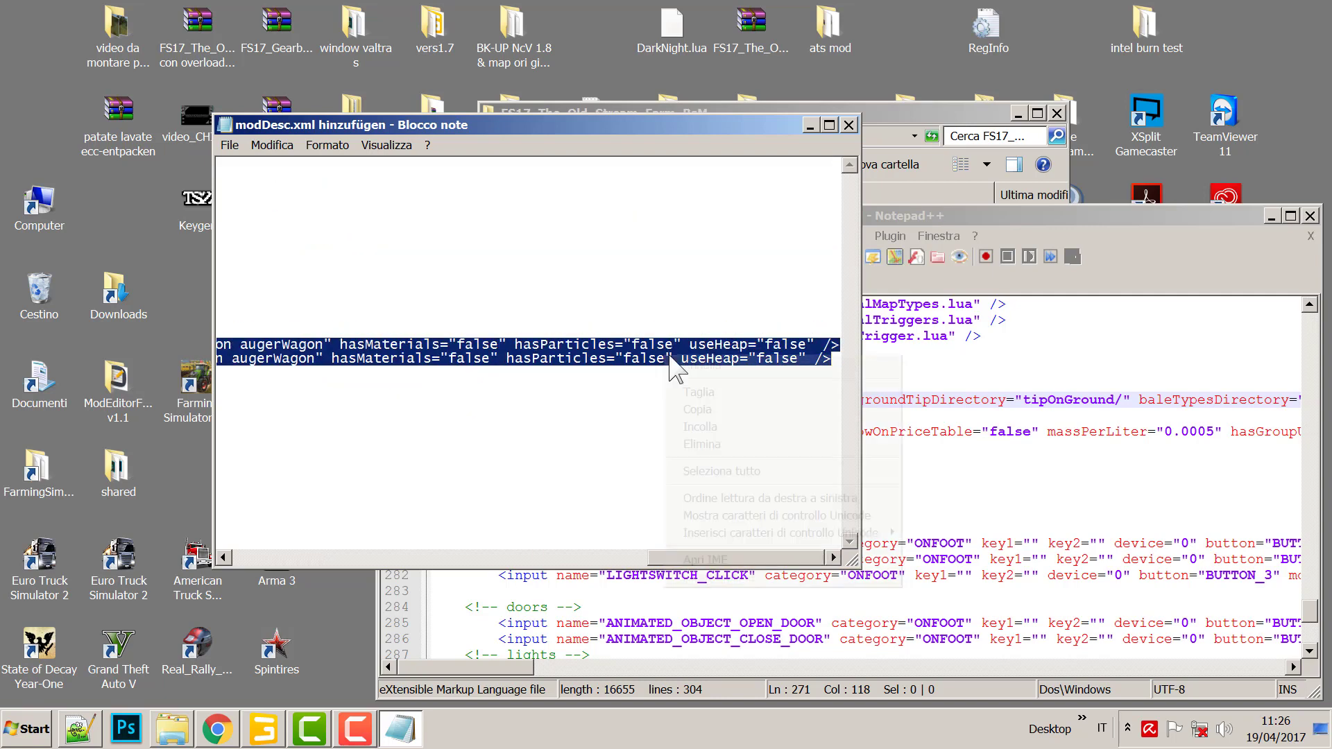
click(732, 410)
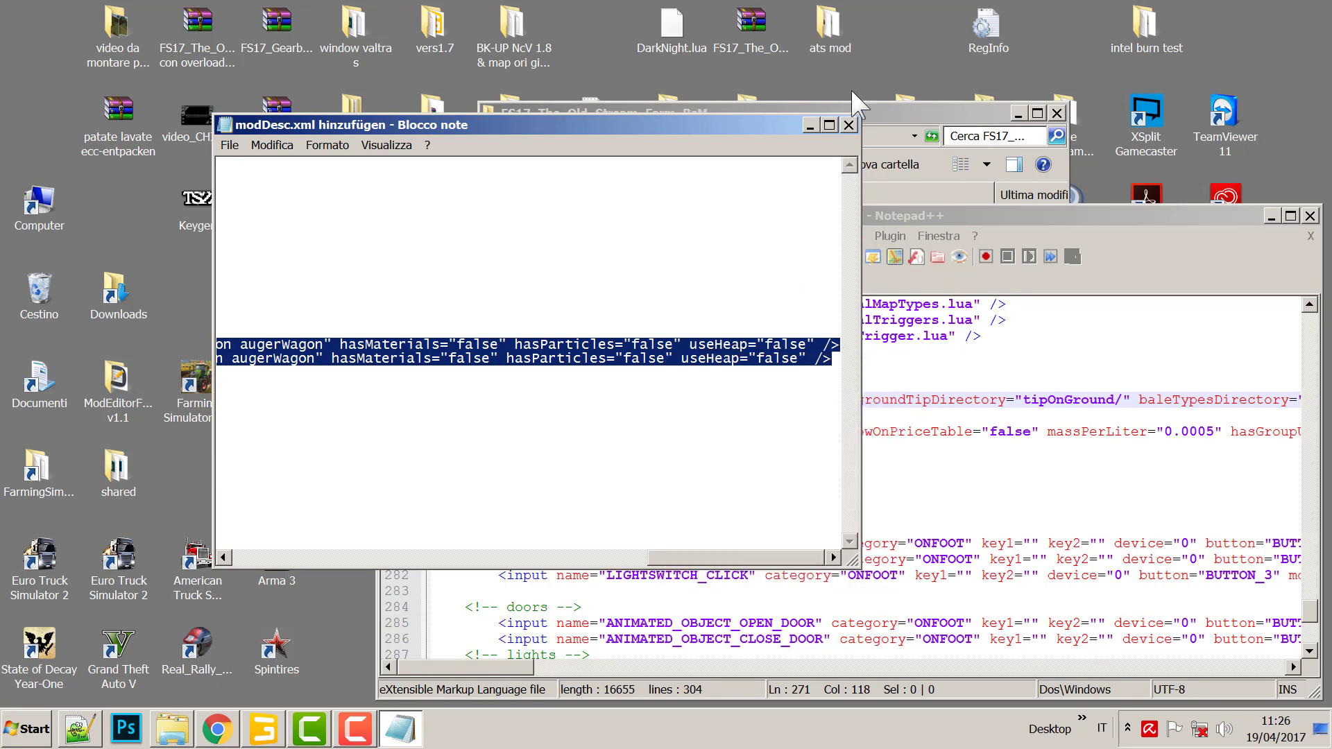
click(810, 125)
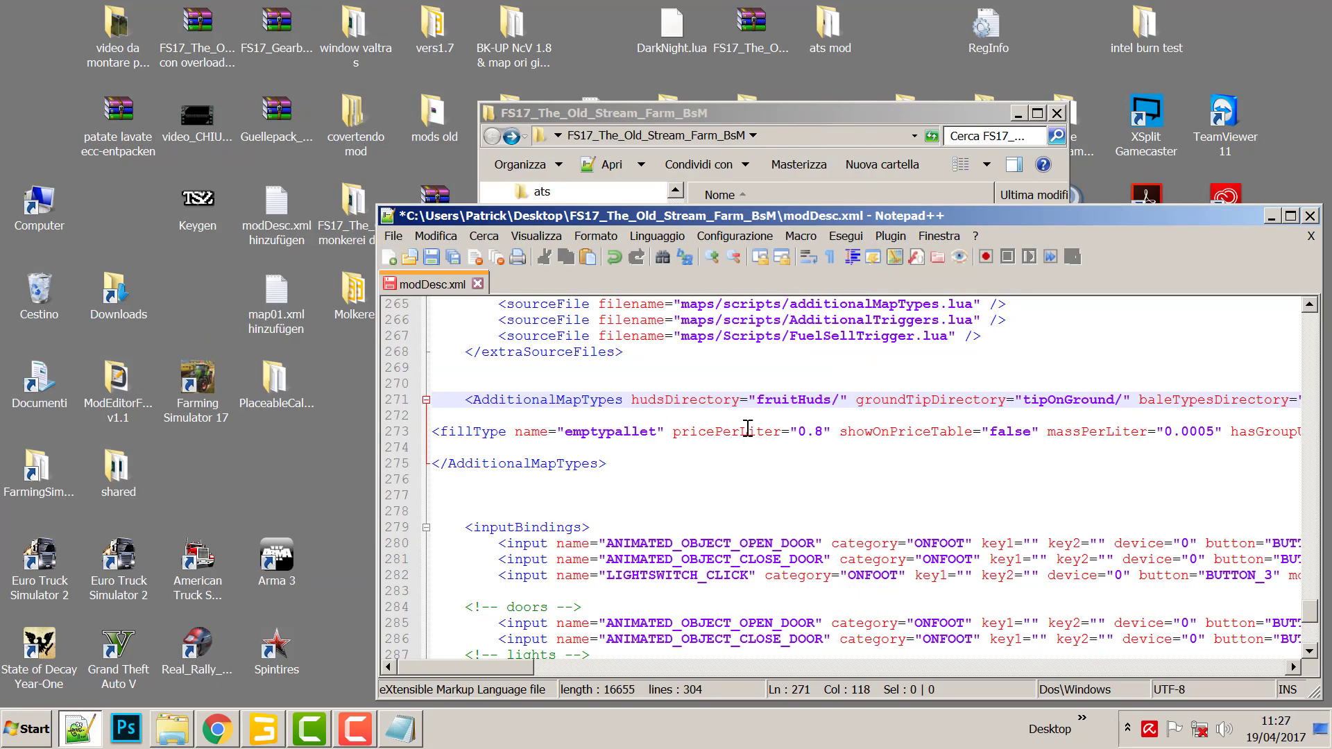
Paste the cheese and hmilk fillType entries on the empty line below the opening AdditionalMapTypes tag in modDesc.xml.
click(490, 416)
right_click(490, 418)
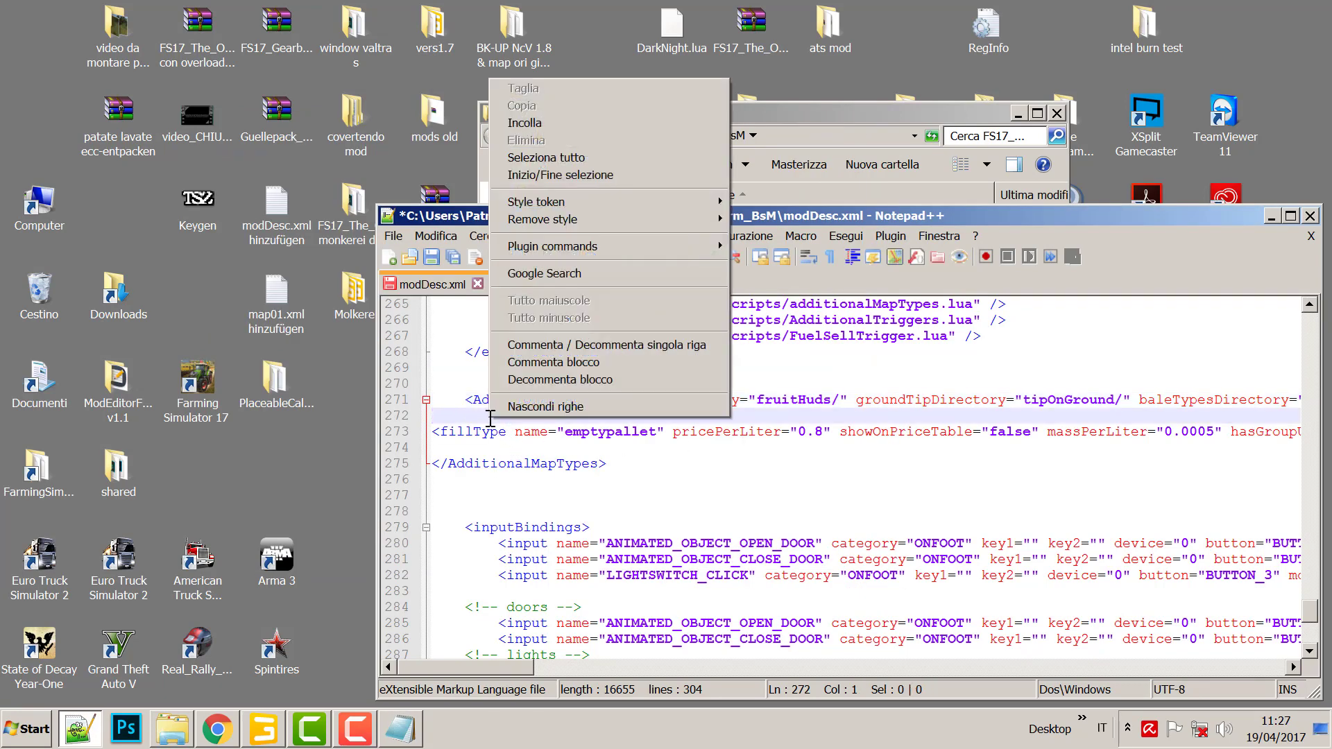
click(522, 123)
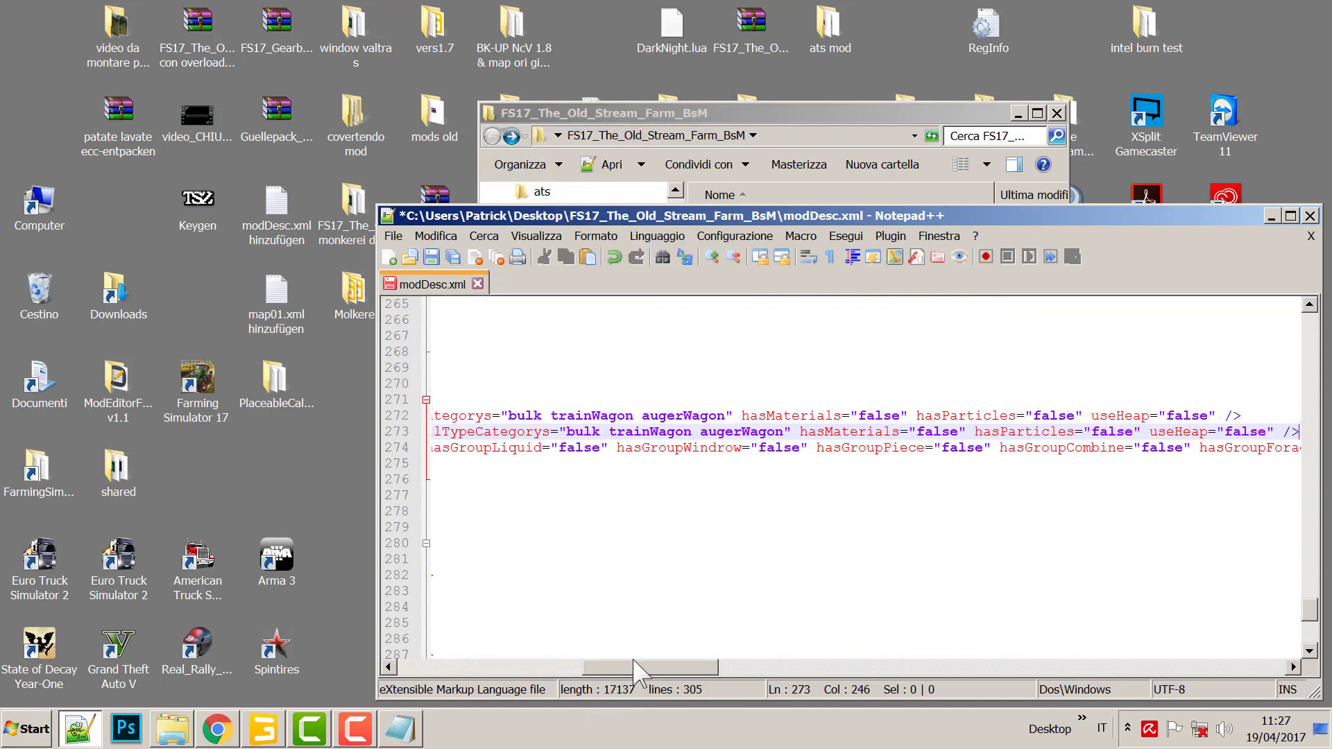
key(Down)
key(Down)
key(Down)
key(Down)
key(Down)
key(Down)
key(Down)
key(Down)
key(Down)
key(Down)
key(Down)
key(Down)
key(Down)
key(Down)
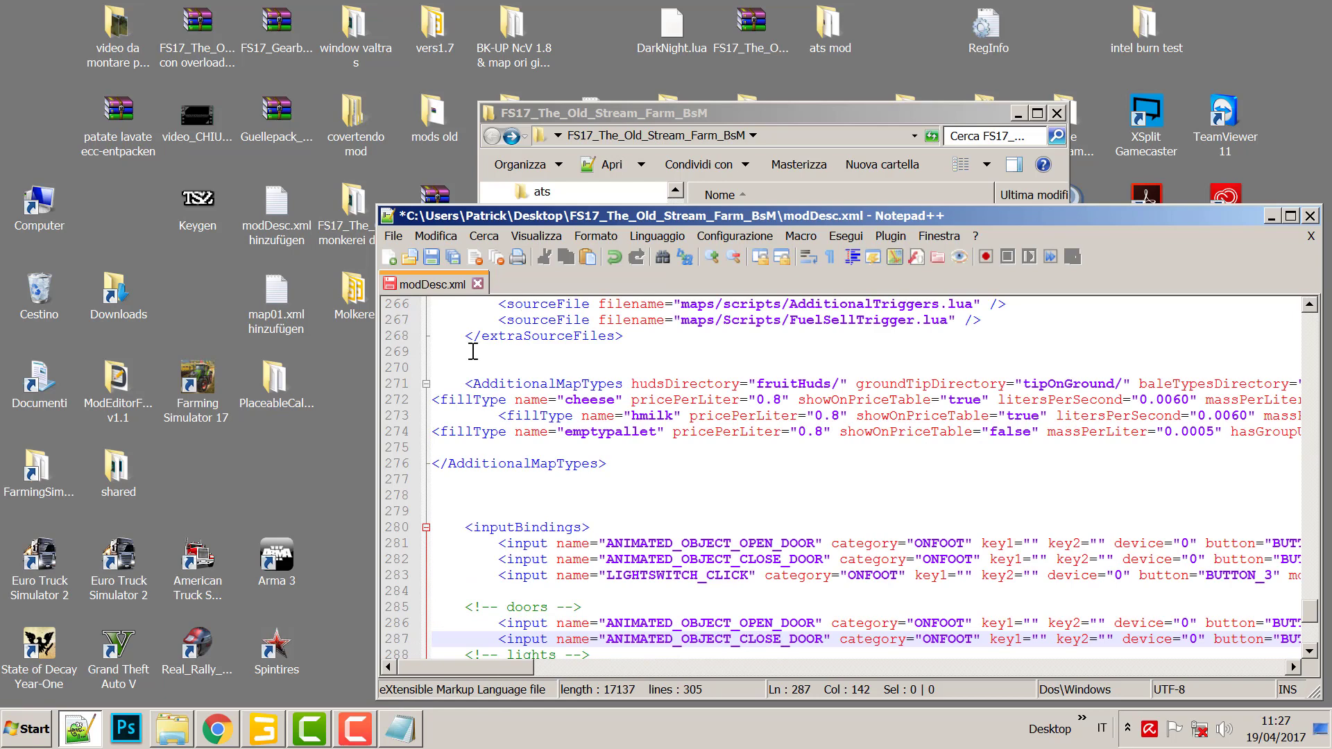
Indent the cheese and emptypallet fillType lines and the closing AdditionalMapTypes tag, and remove the blank line before that tag.
click(436, 401)
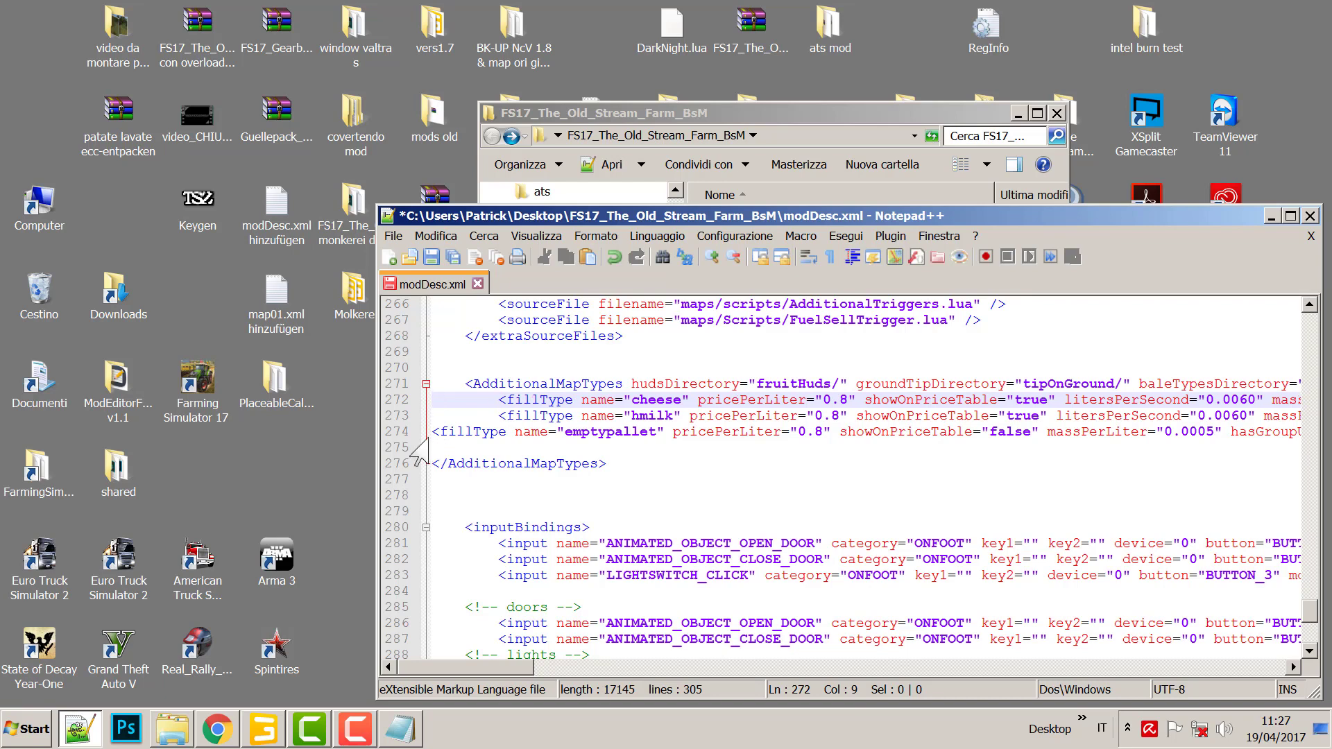
click(435, 431)
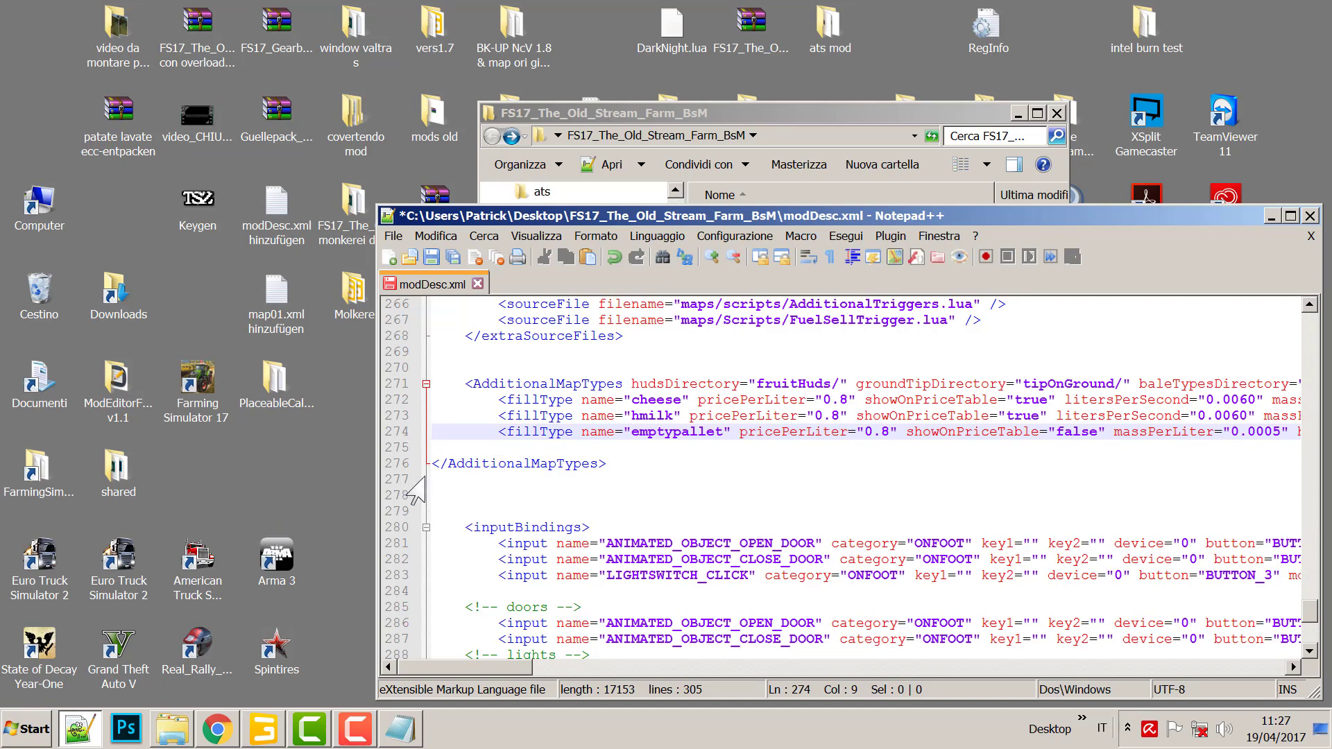
click(434, 464)
key(BackSpace)
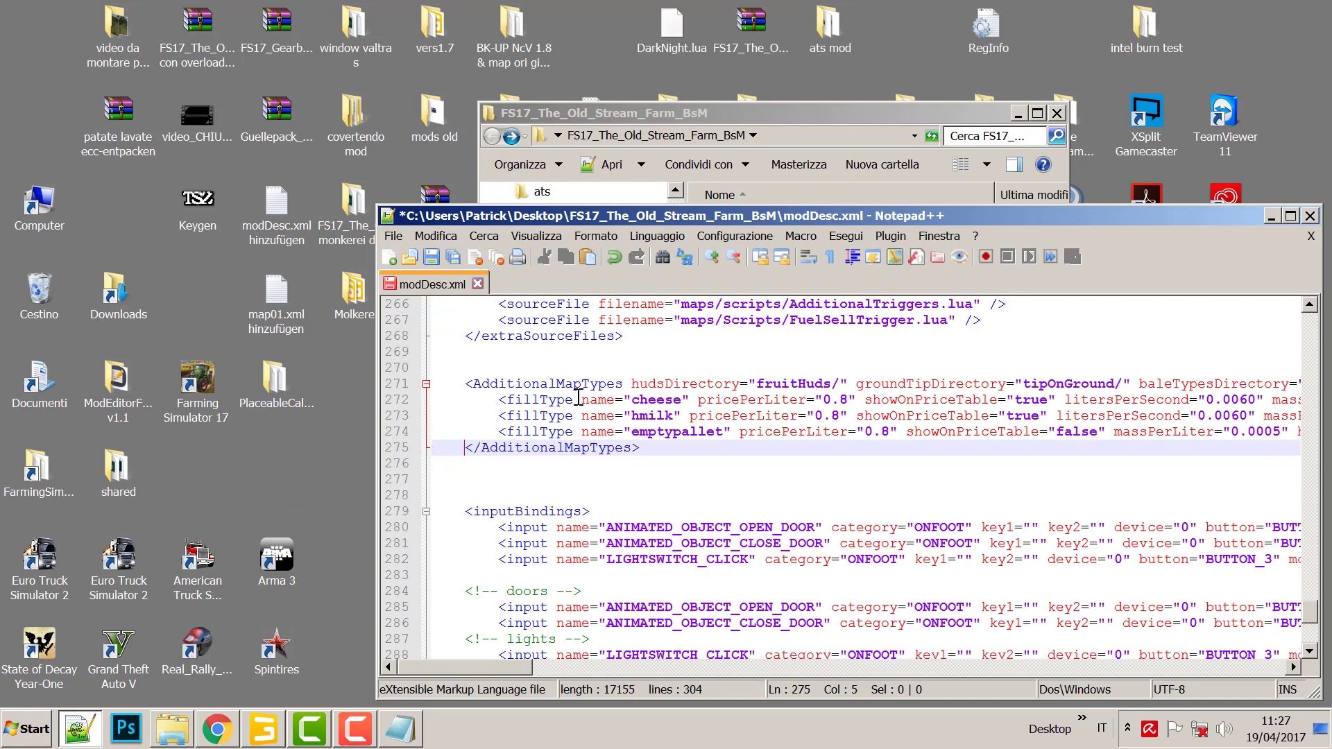
Check the edited modDesc.xml sections against the "modDesc.xml hinzufügen" instructions, including the closing folder note, and close the instructions.
scroll(579, 403, down, 1)
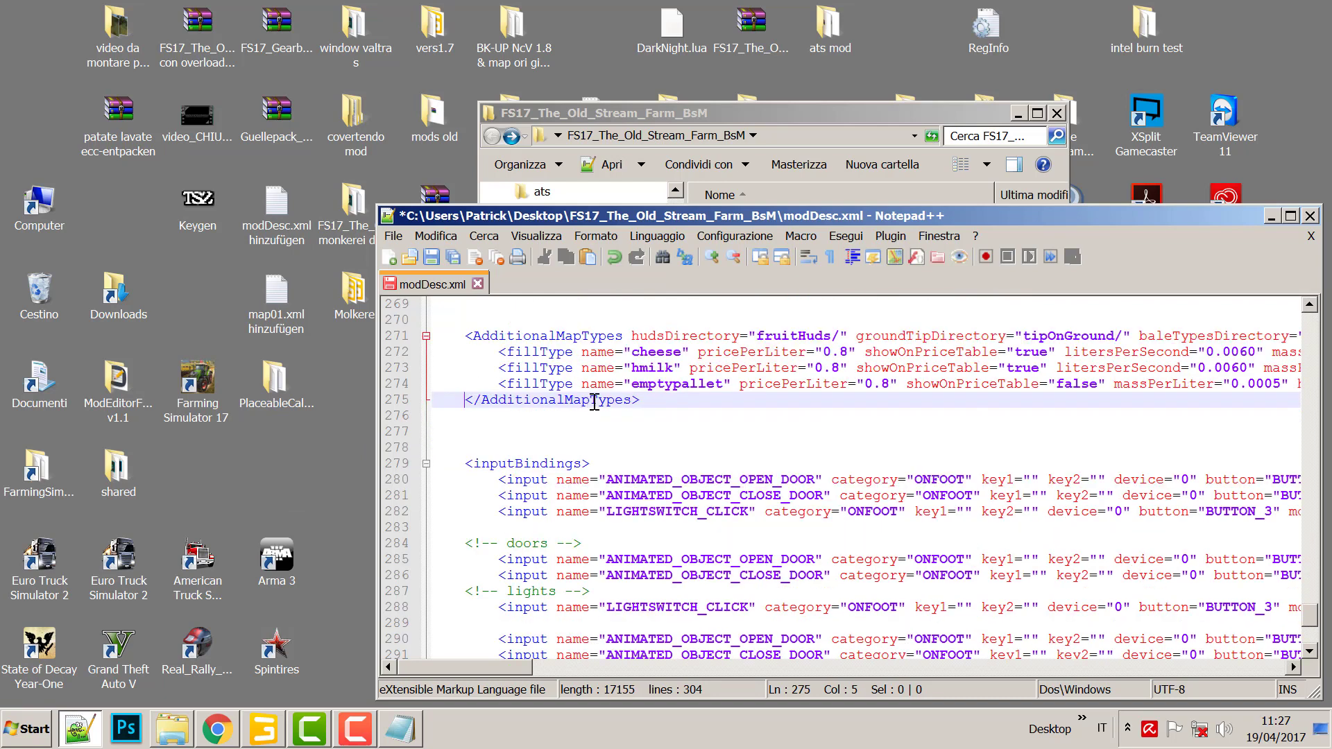
scroll(577, 400, up, 3)
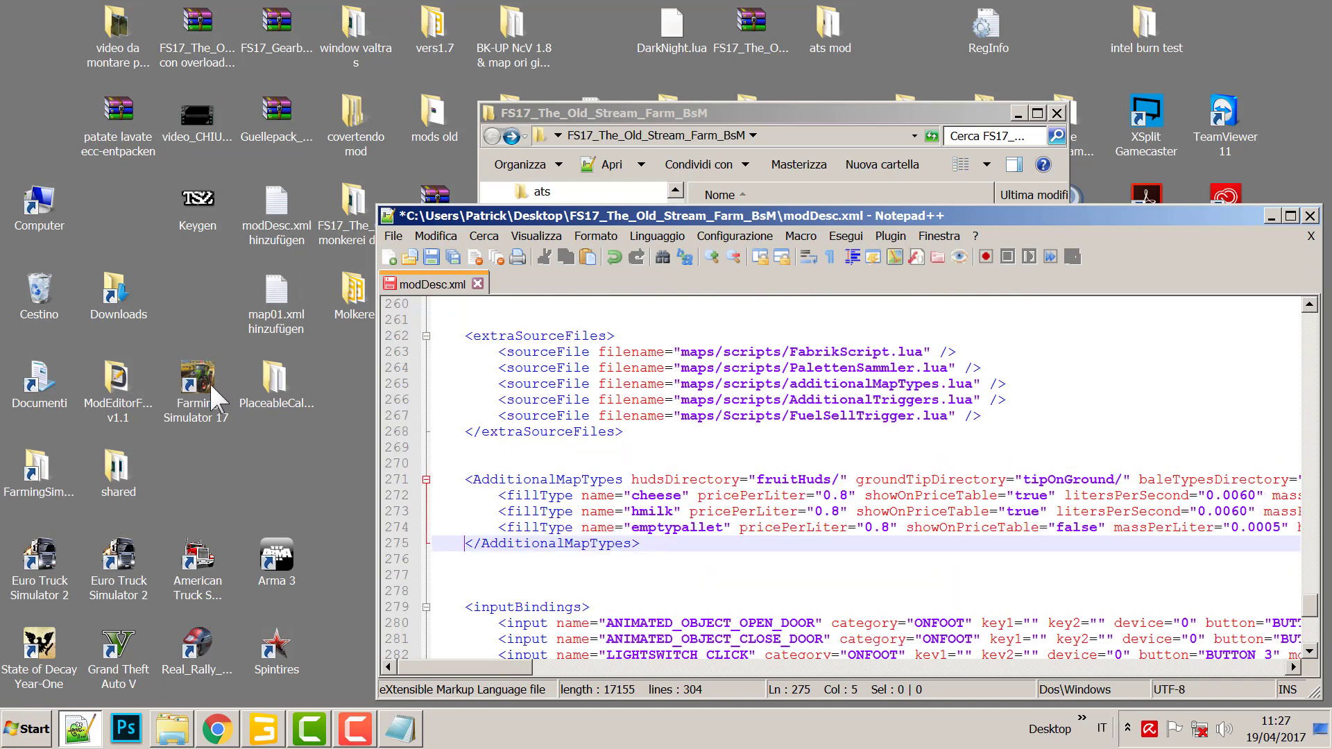
click(415, 730)
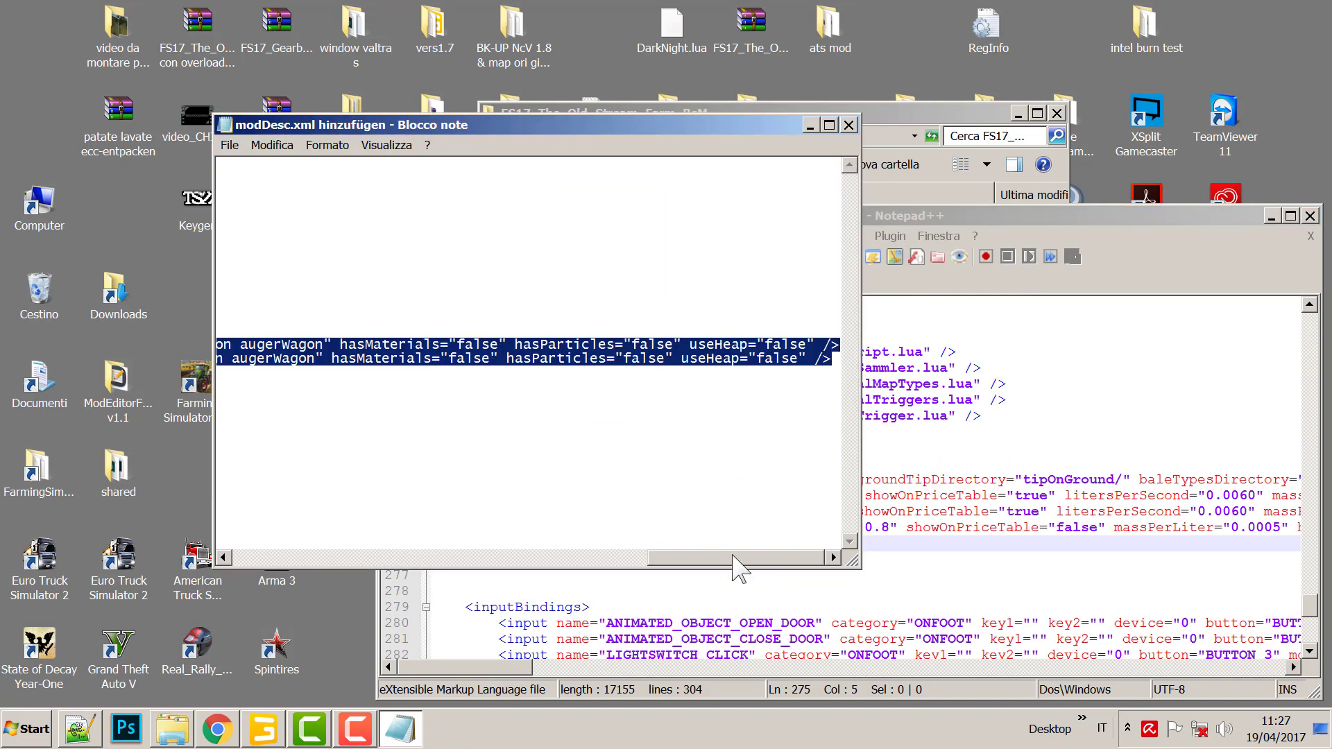
drag(735, 558, 213, 594)
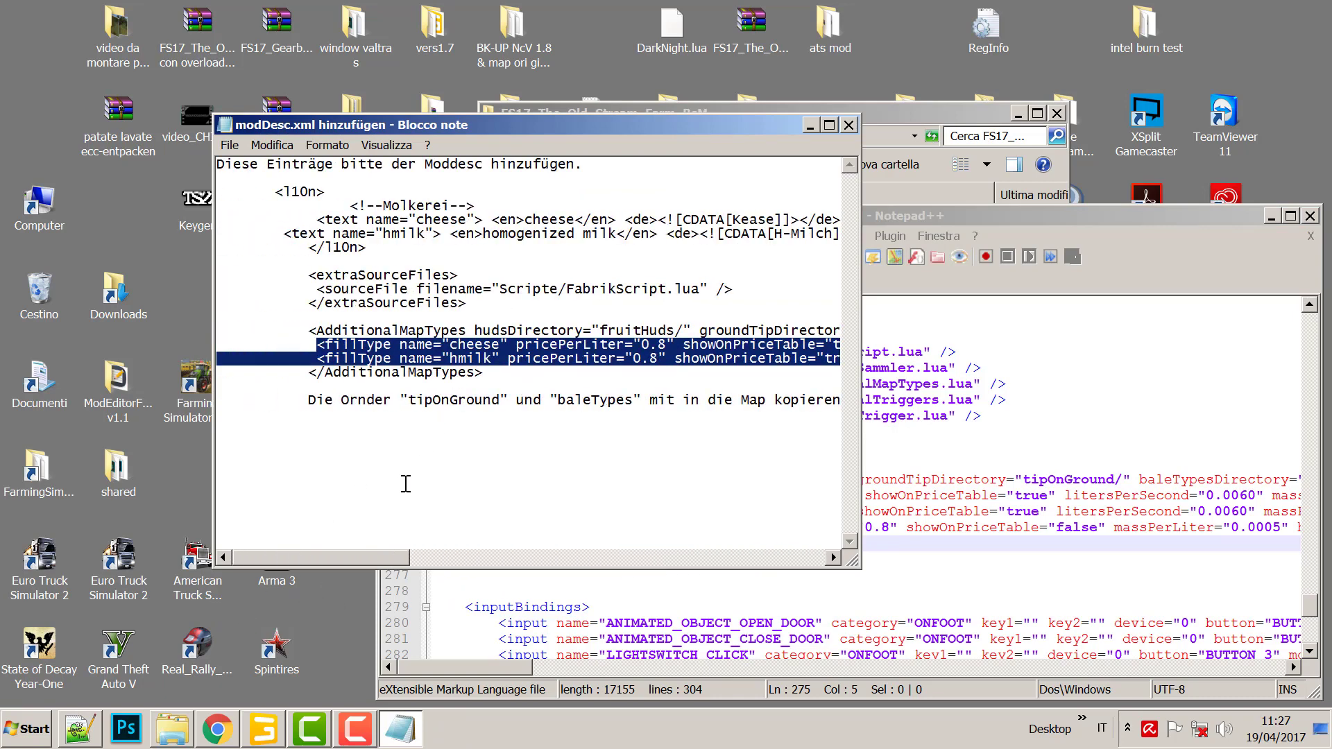
drag(378, 555, 560, 553)
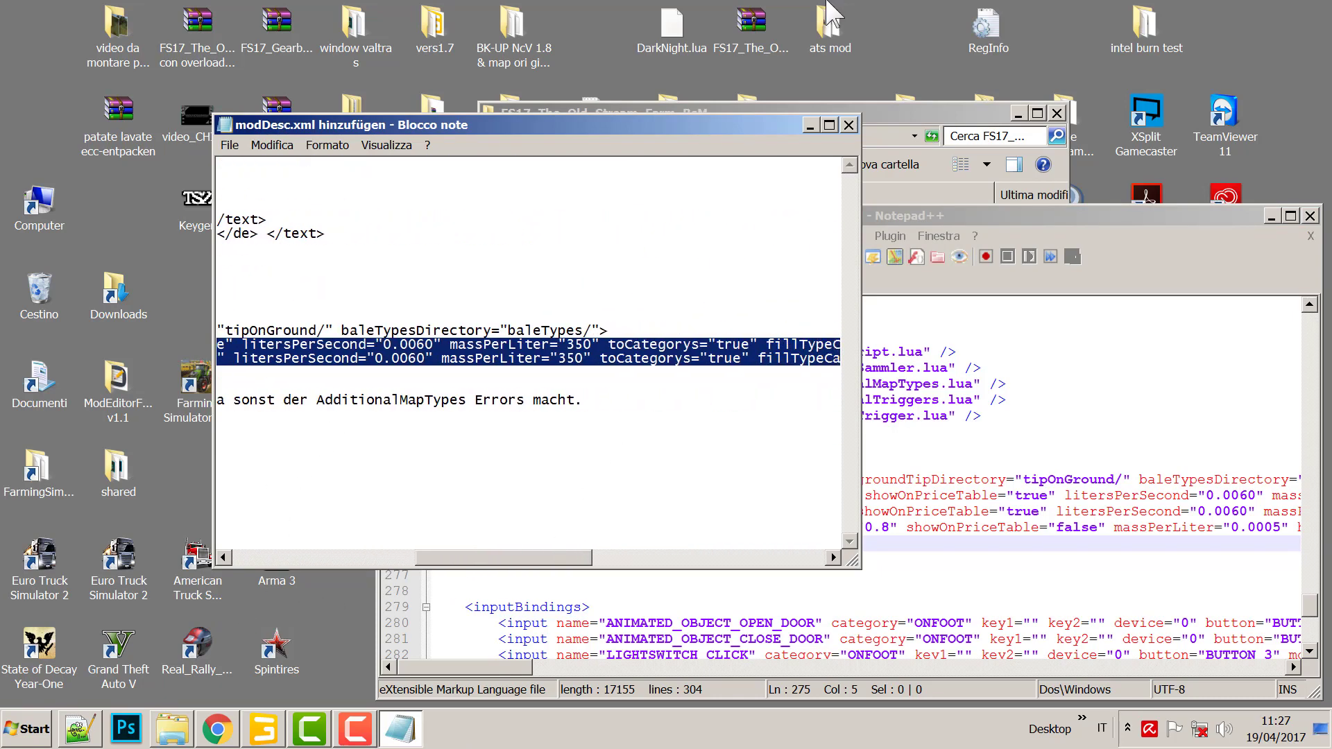
click(848, 125)
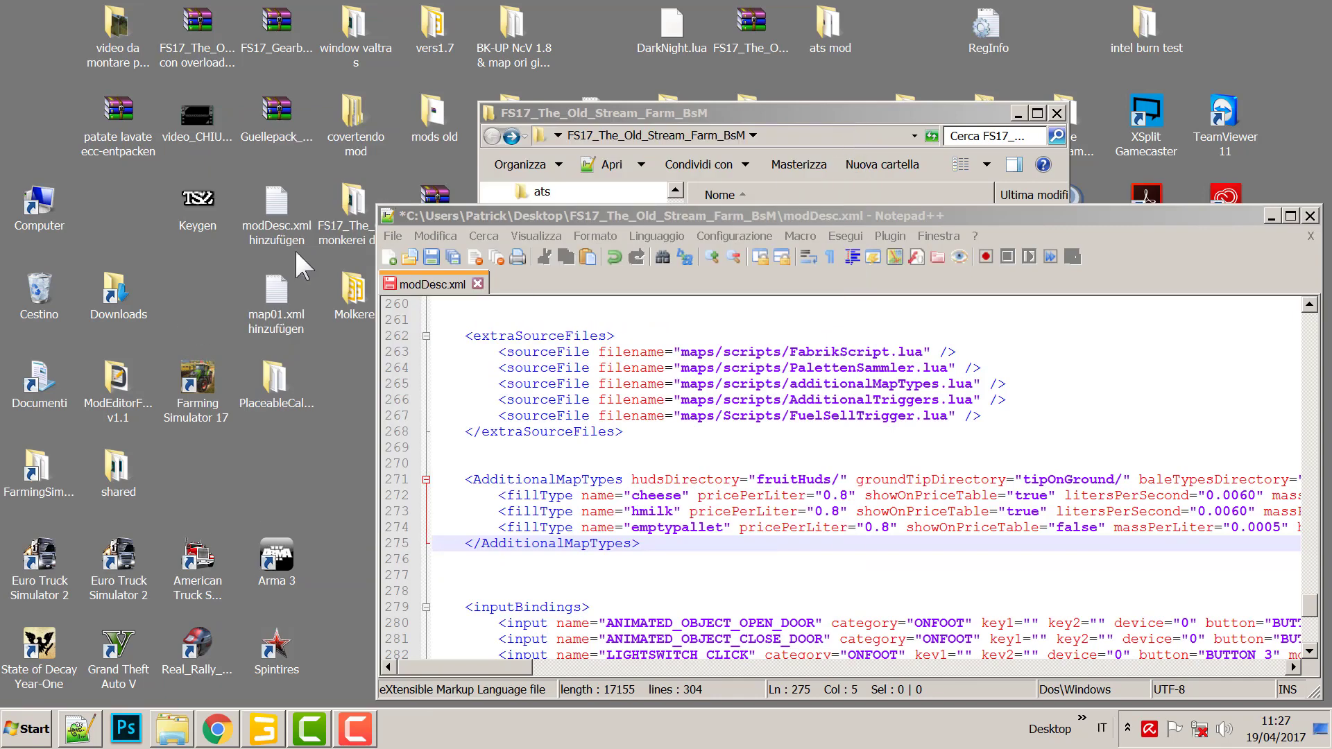
Open the "map01.xml hinzufügen" instructions from the desktop, minimize them, and save modDesc.xml.
double_click(276, 298)
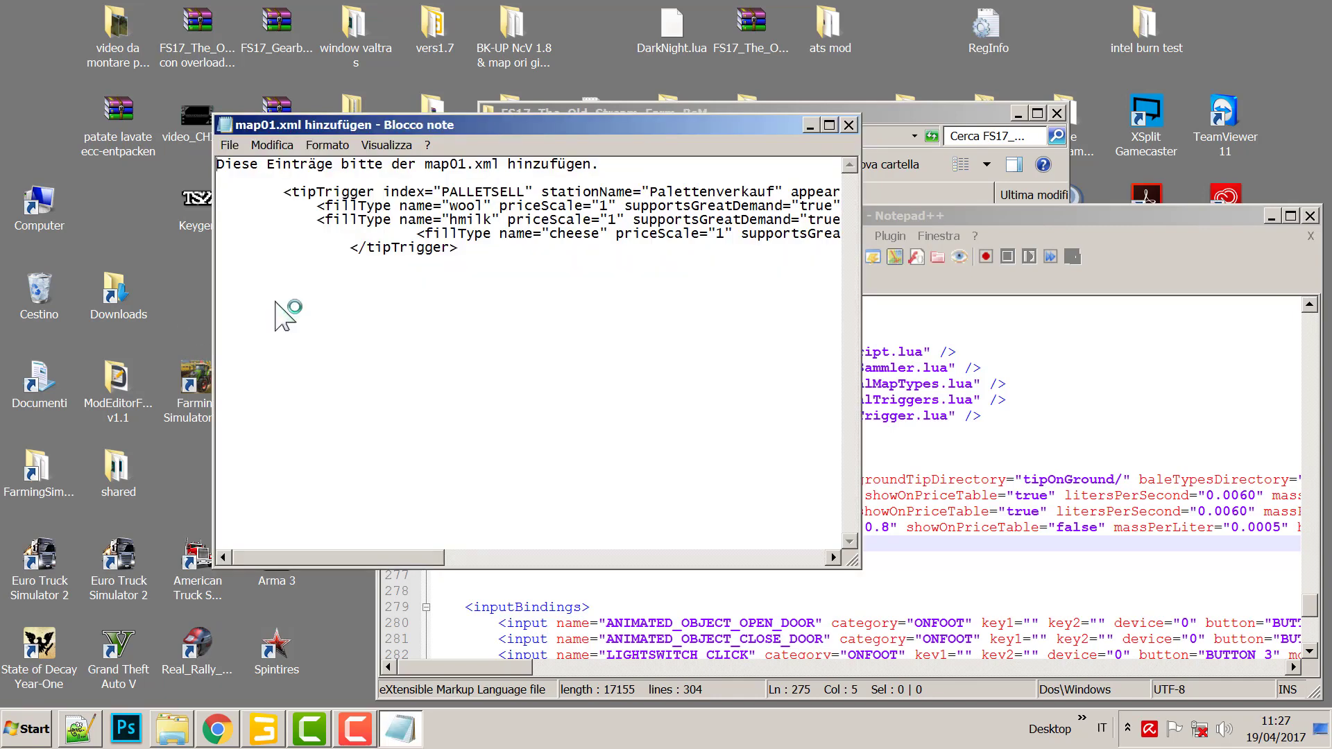
click(809, 126)
click(431, 256)
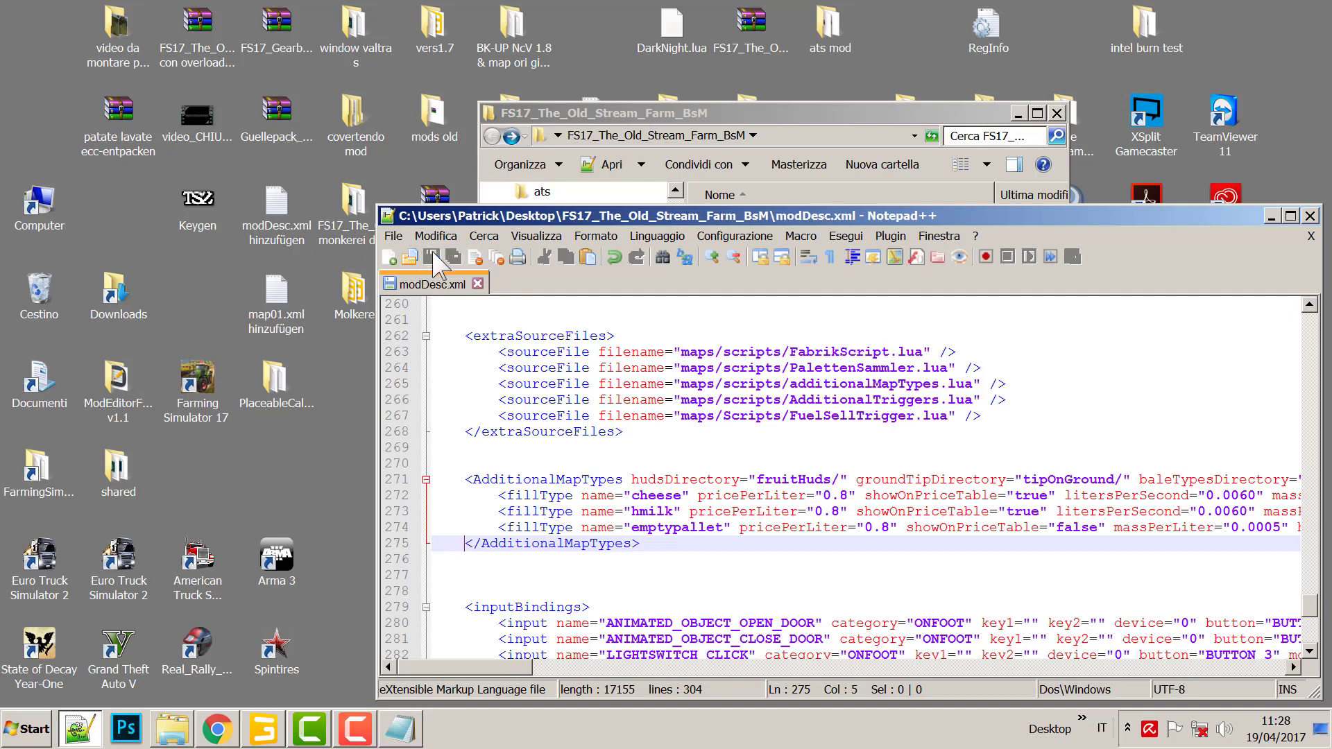
Open the map01 XML file from the maps folder of FS17_The_Old_Stream_Farm_BsM and look through its first sections.
click(767, 114)
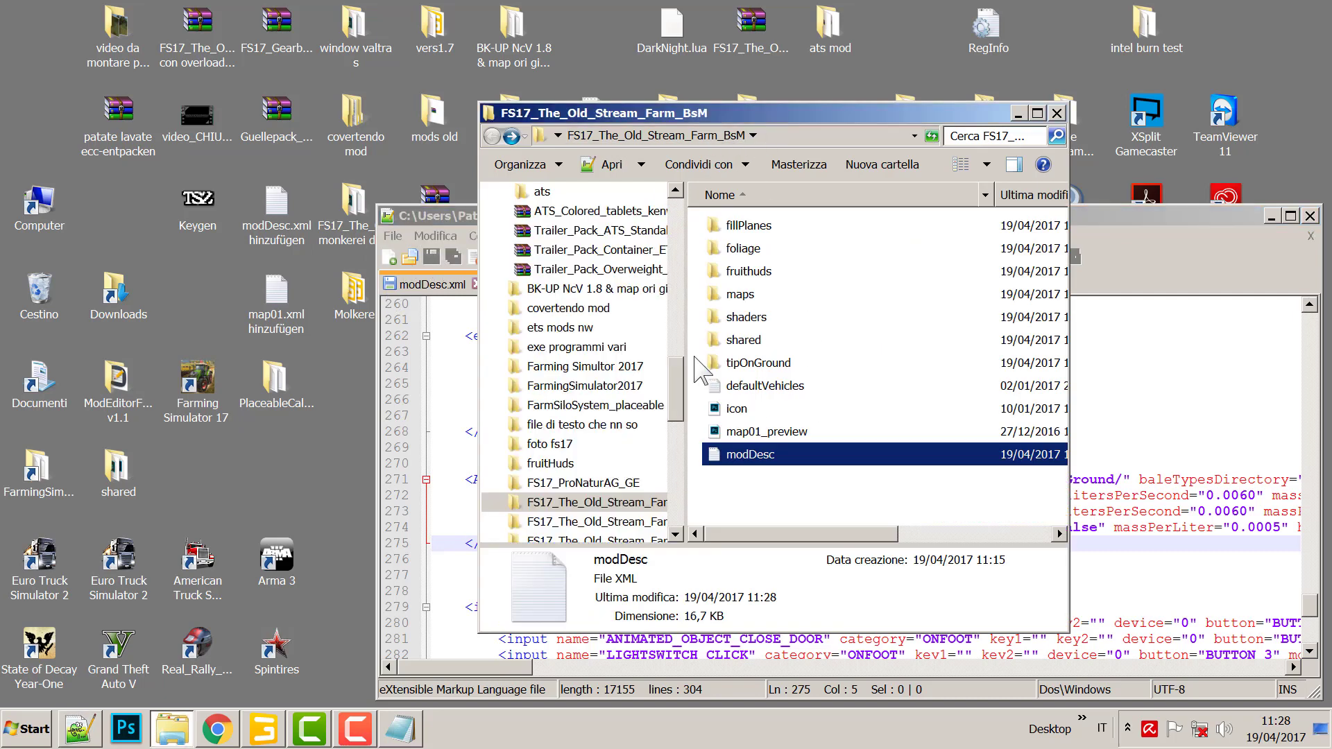
double_click(740, 294)
scroll(761, 342, down, 3)
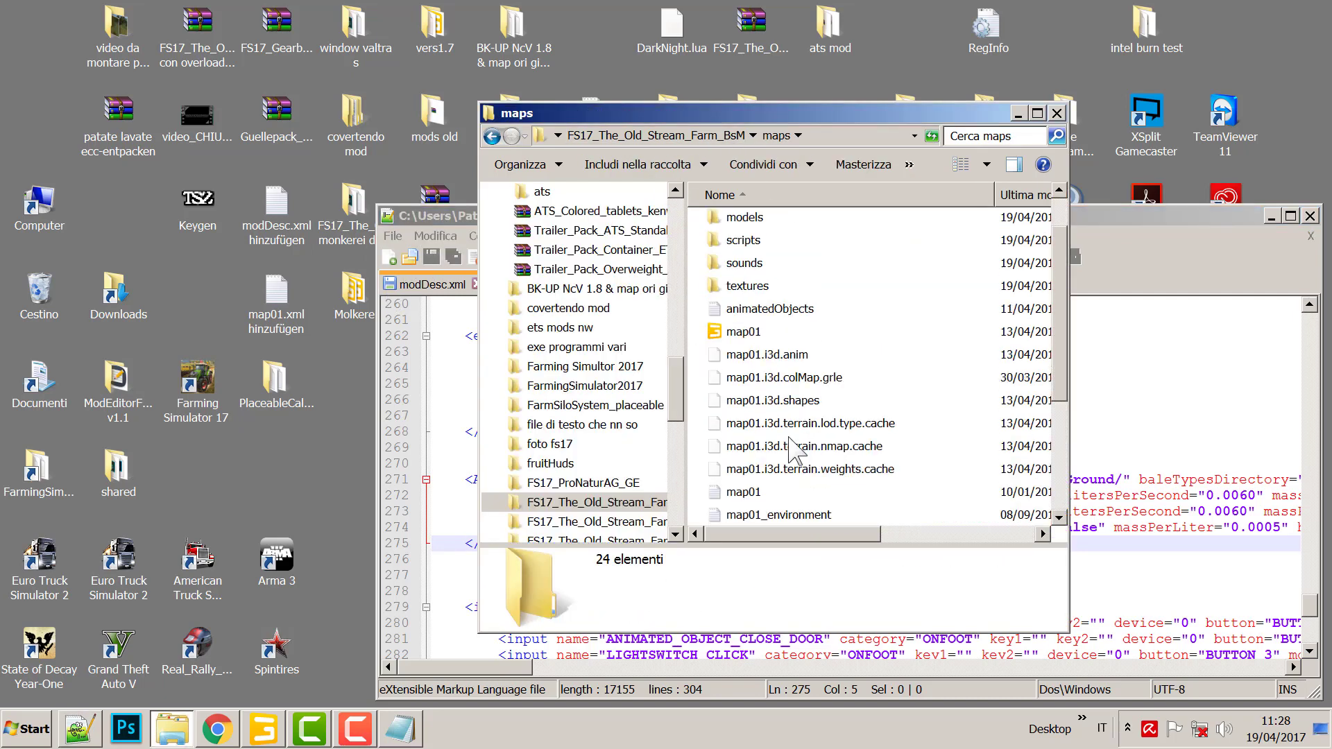
click(746, 356)
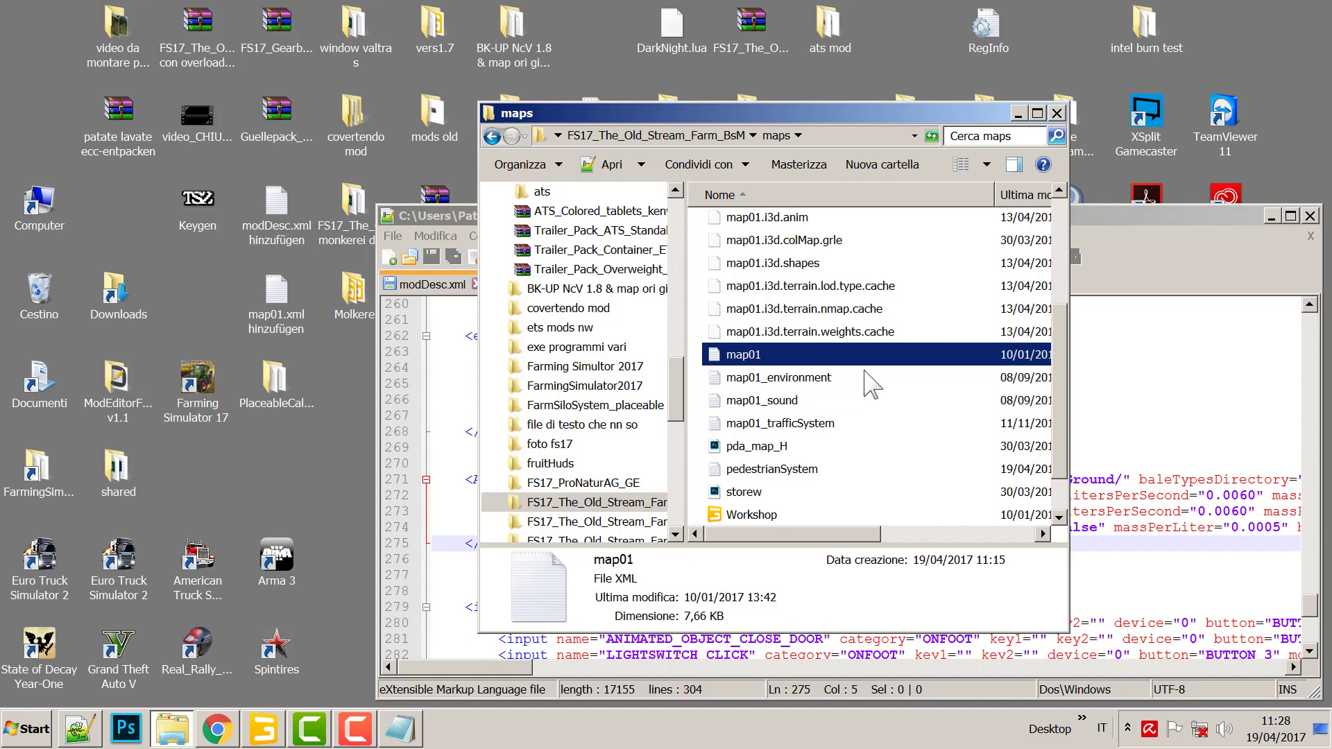
double_click(745, 355)
scroll(674, 353, down, 3)
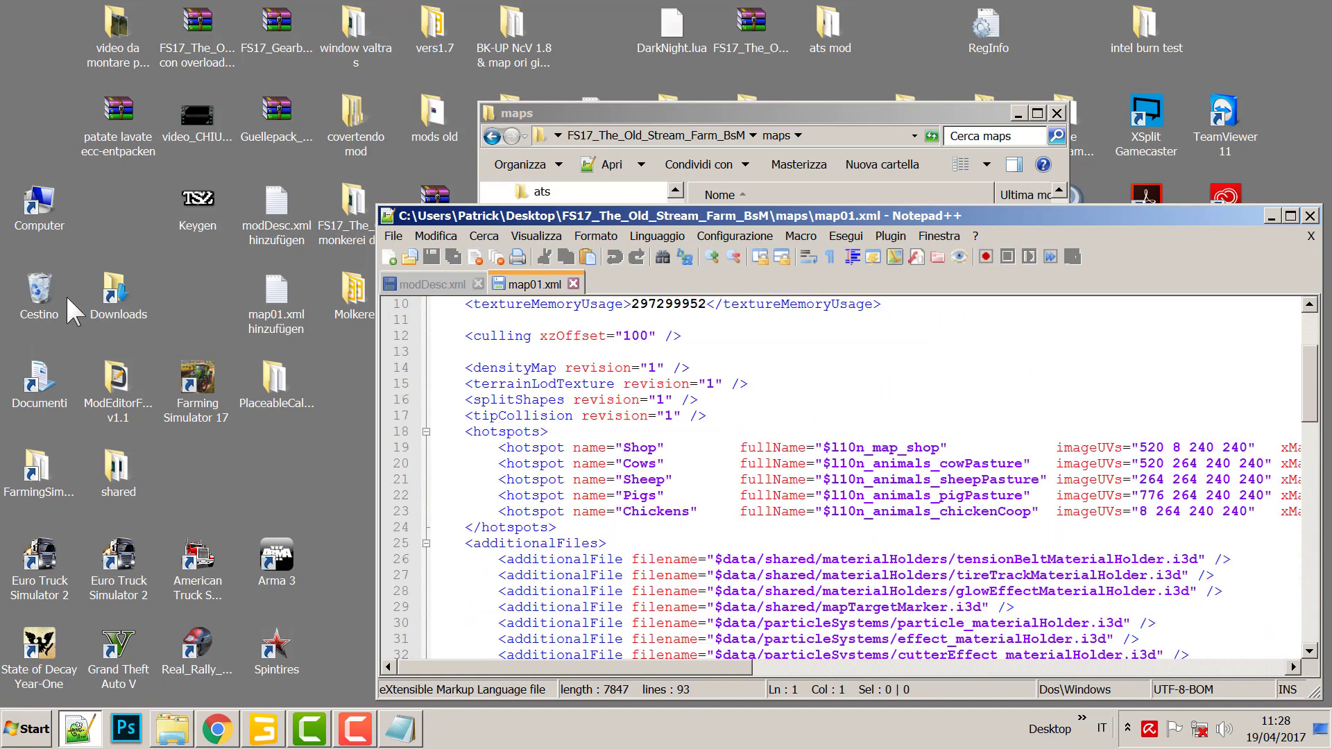
Copy the complete PALLETSELL tipTrigger block from the "map01.xml hinzufügen" instructions and close them.
click(400, 739)
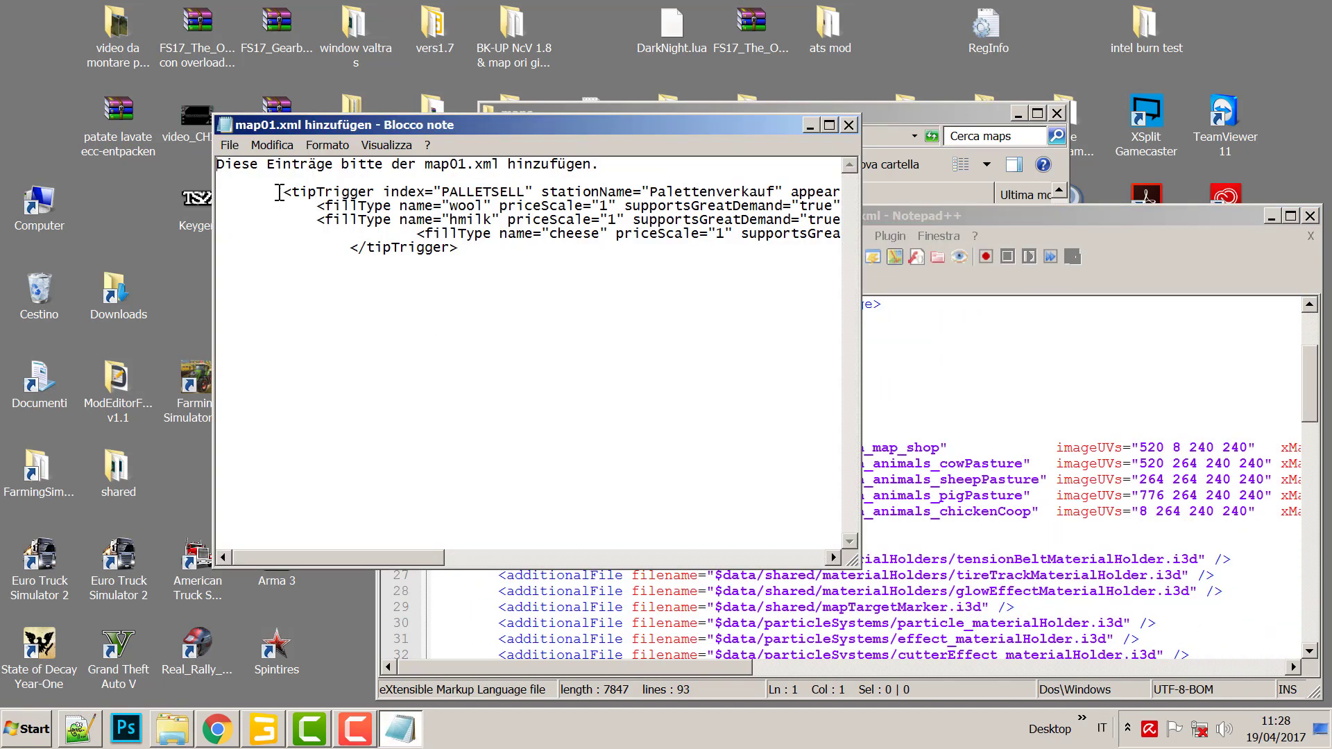
drag(277, 192, 539, 258)
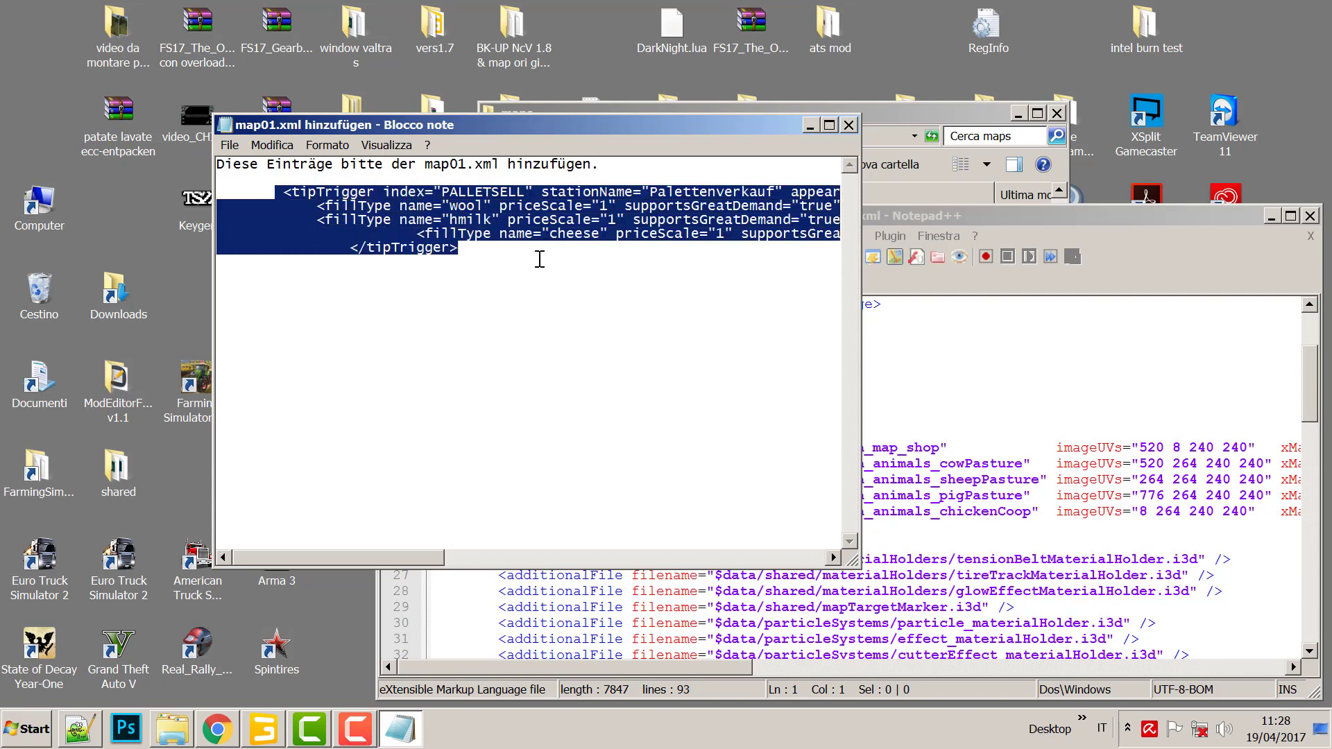
right_click(501, 198)
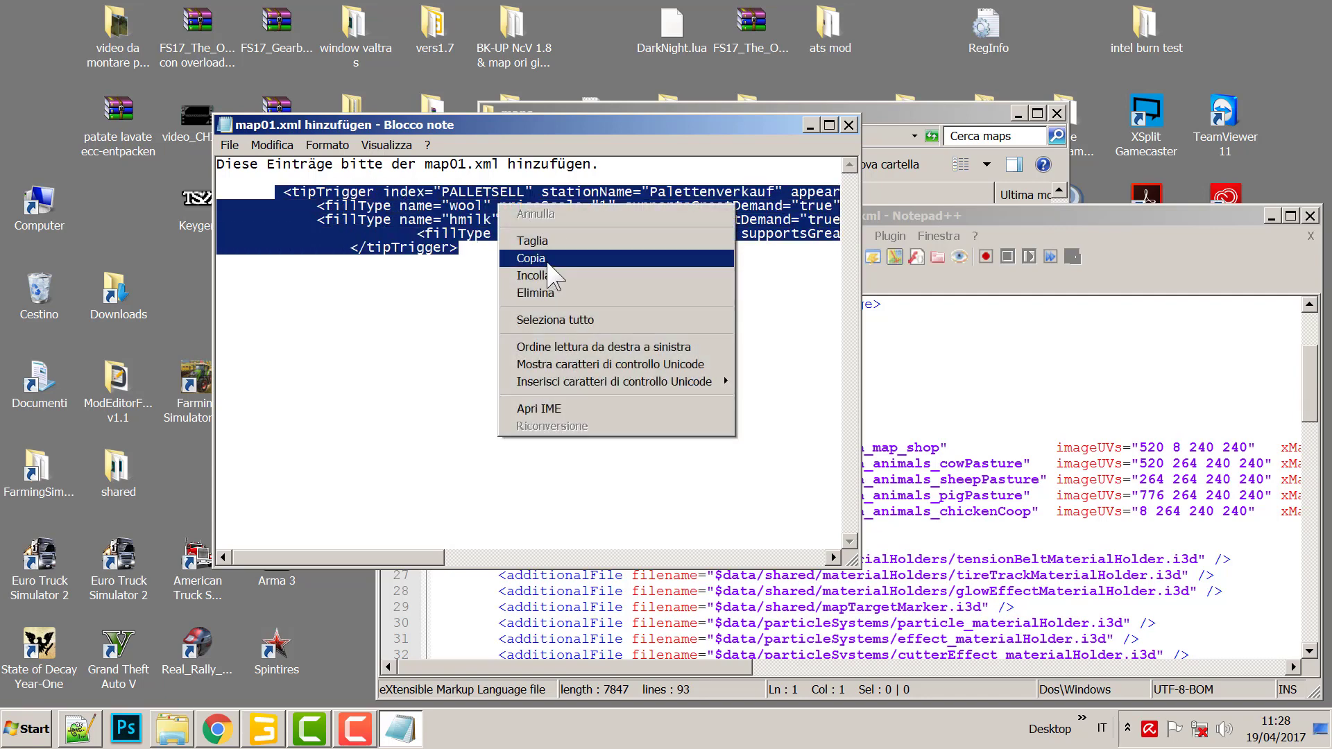
click(553, 258)
click(848, 125)
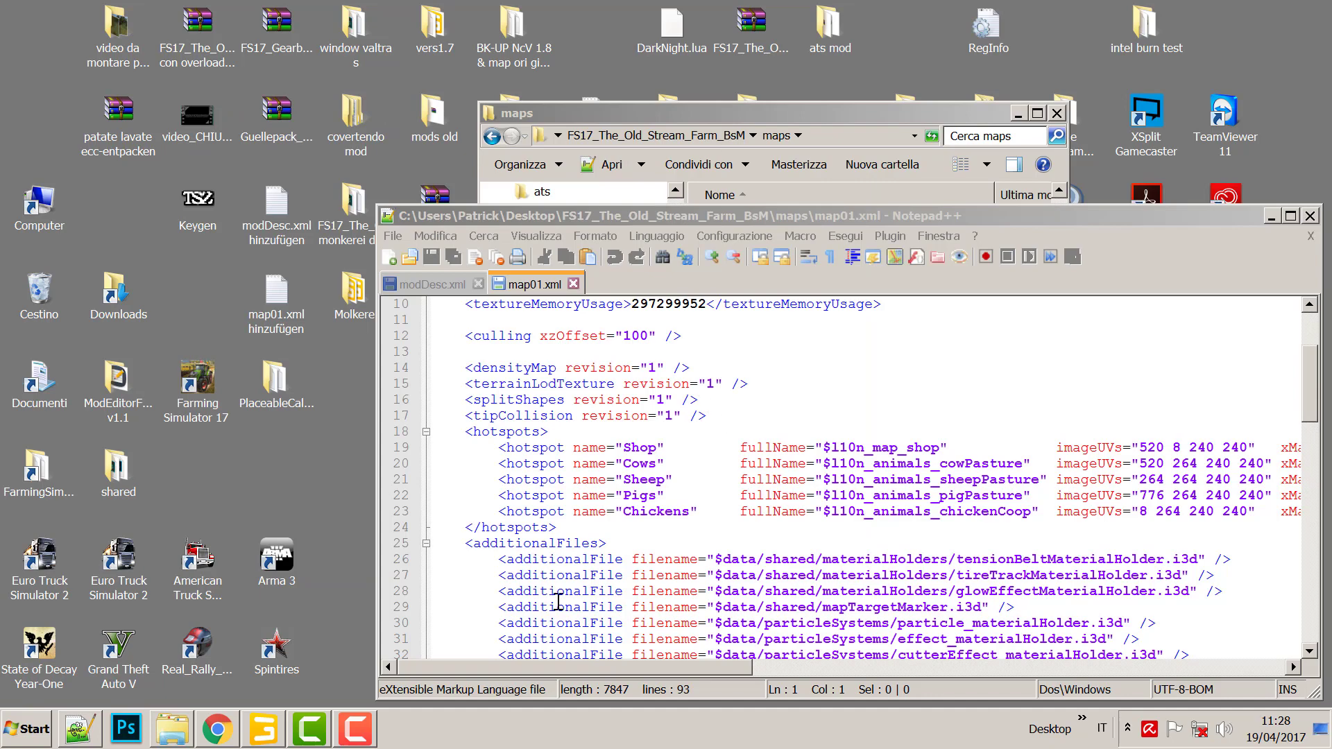
Paste the PALLETSELL tipTrigger block after the SPINNERY tipTrigger near the end of map01.xml, separated by a blank line.
click(689, 486)
scroll(684, 492, down, 20)
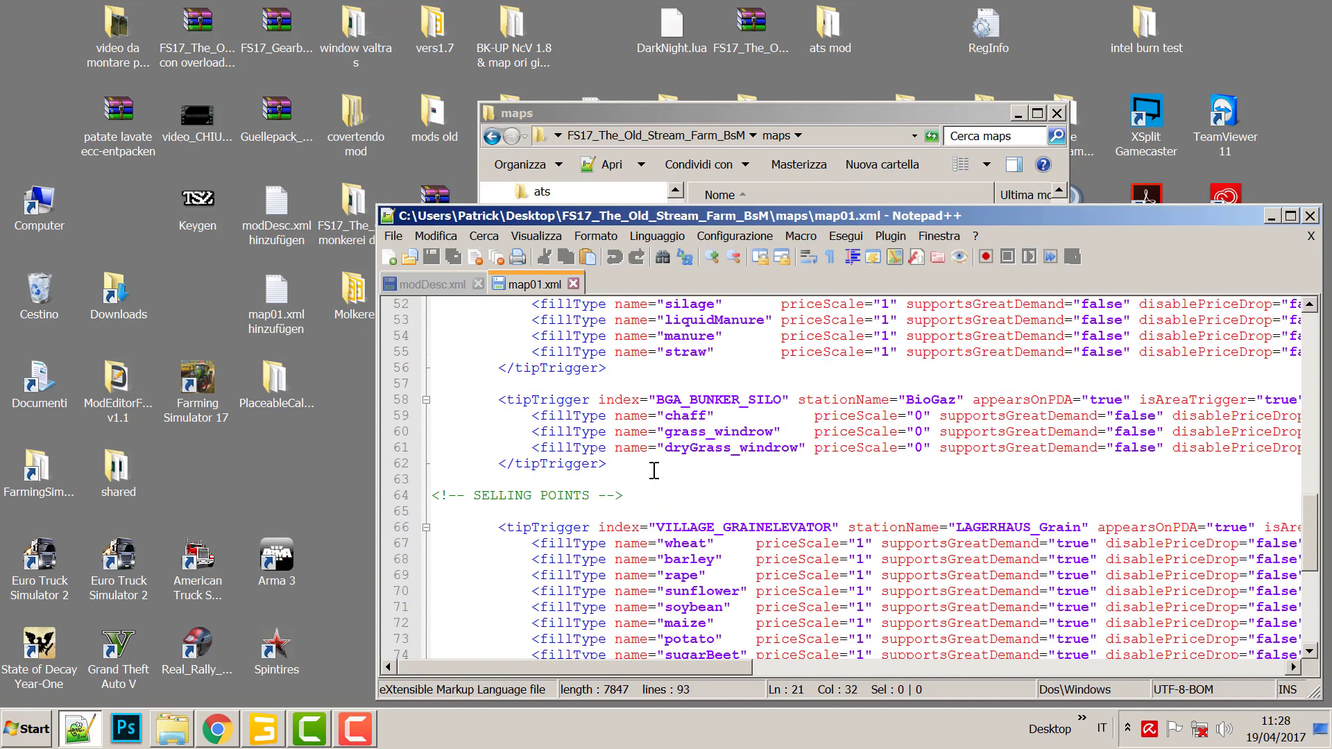
scroll(642, 472, down, 1)
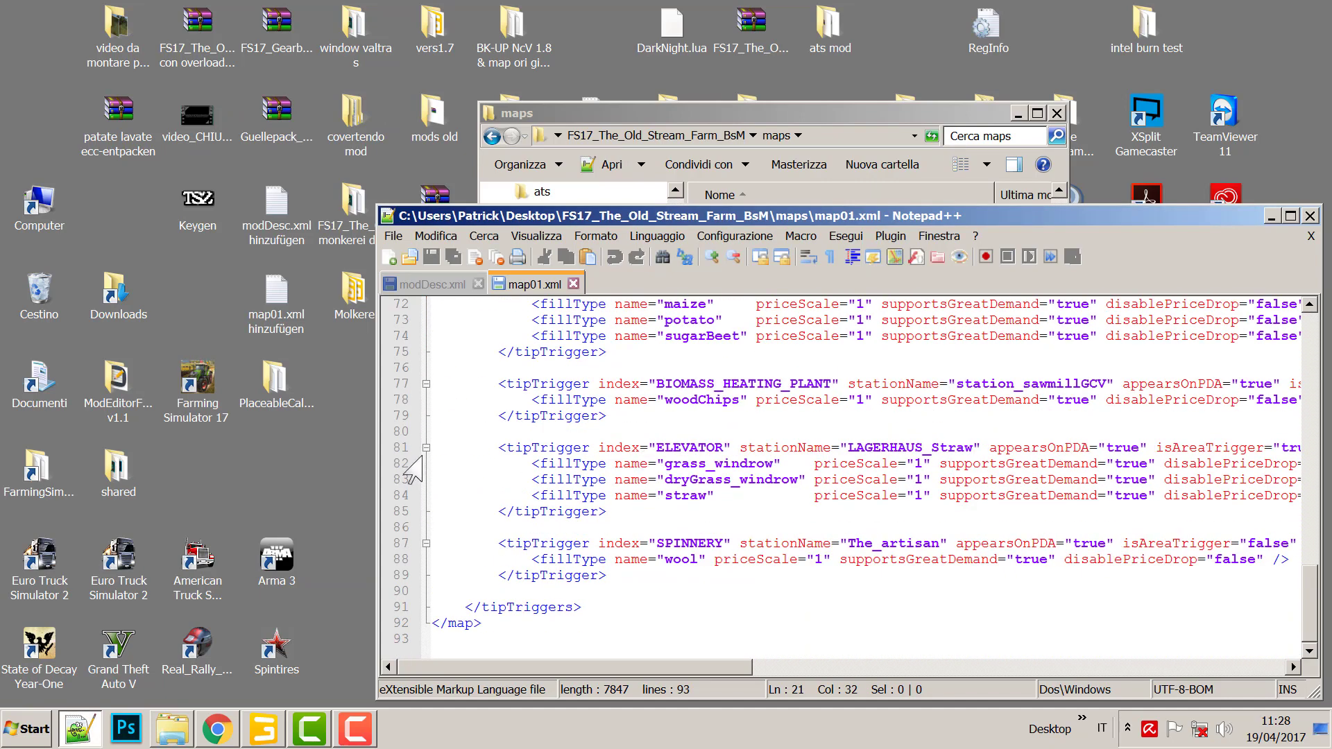
click(620, 575)
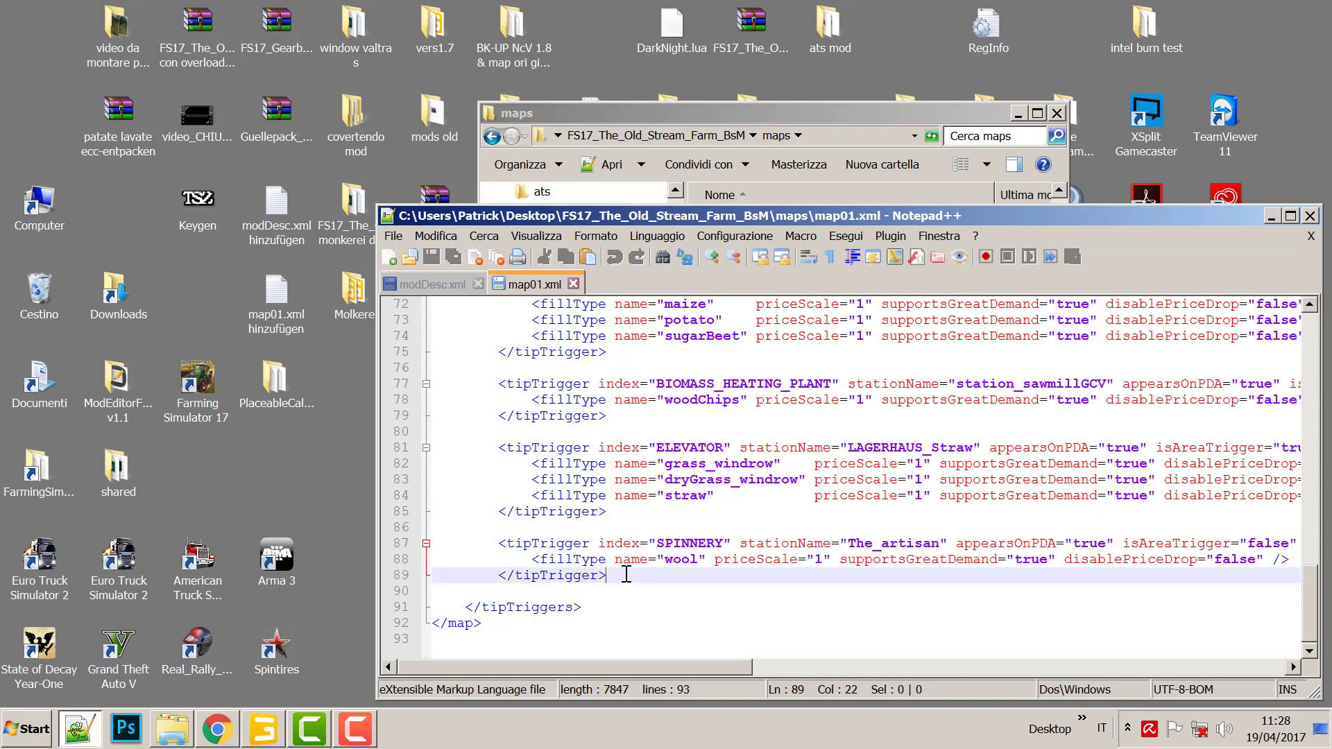
key(Return)
key(Return)
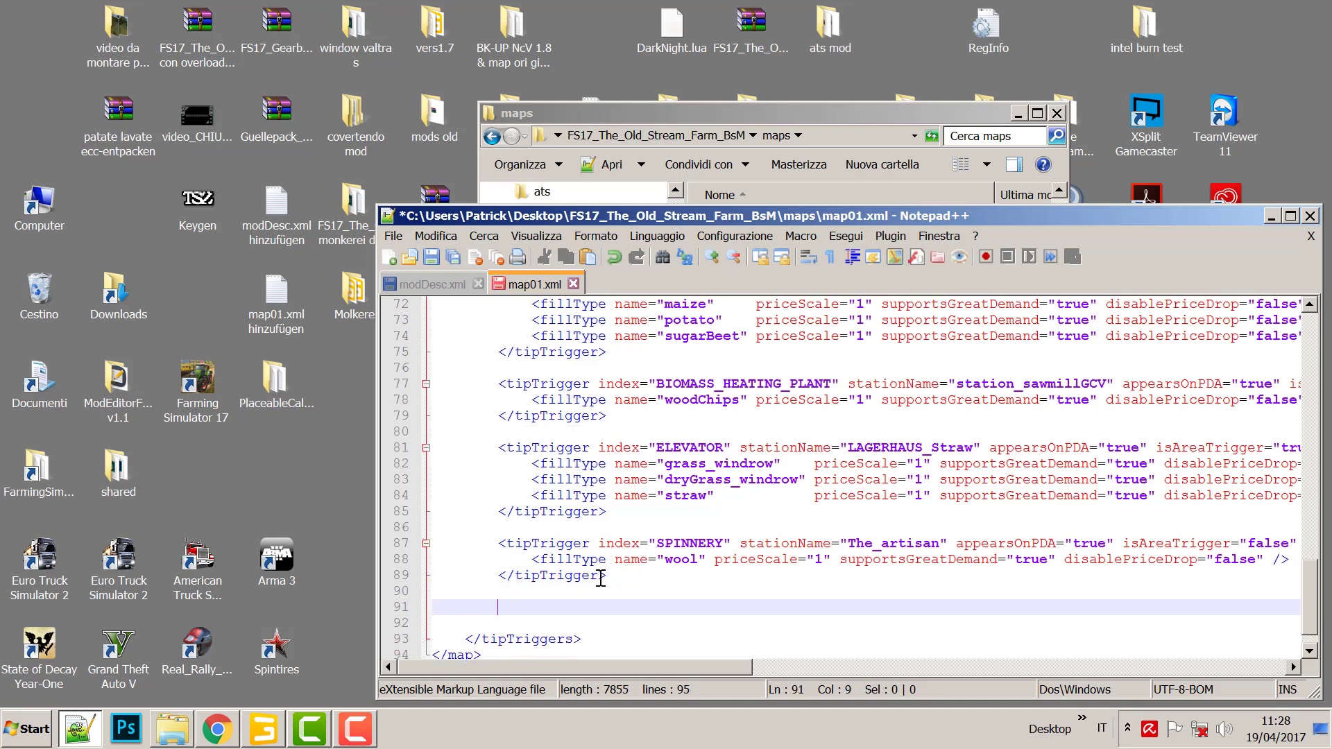
right_click(512, 602)
click(614, 307)
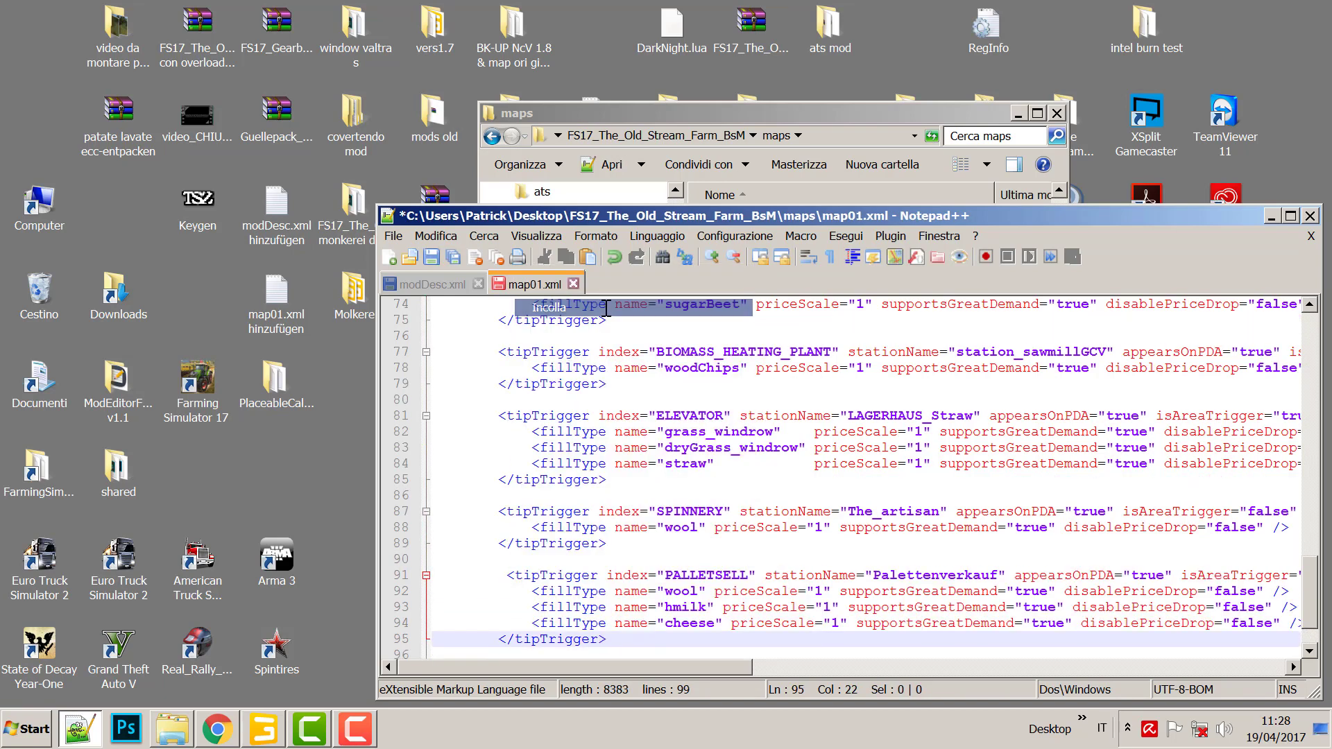
Review the pasted PALLETSELL tipTrigger block in map01.xml, including its index, stationName and fillType lines.
scroll(566, 495, down, 2)
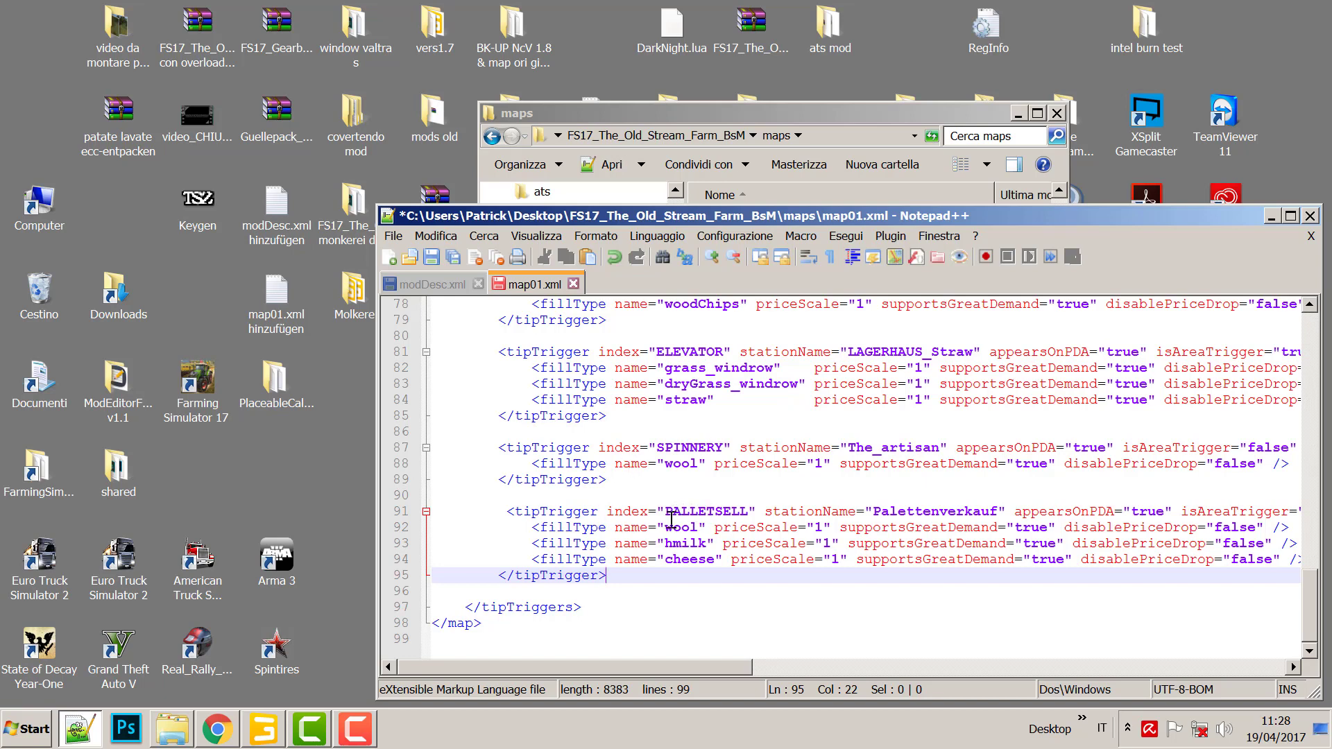
drag(665, 512, 747, 513)
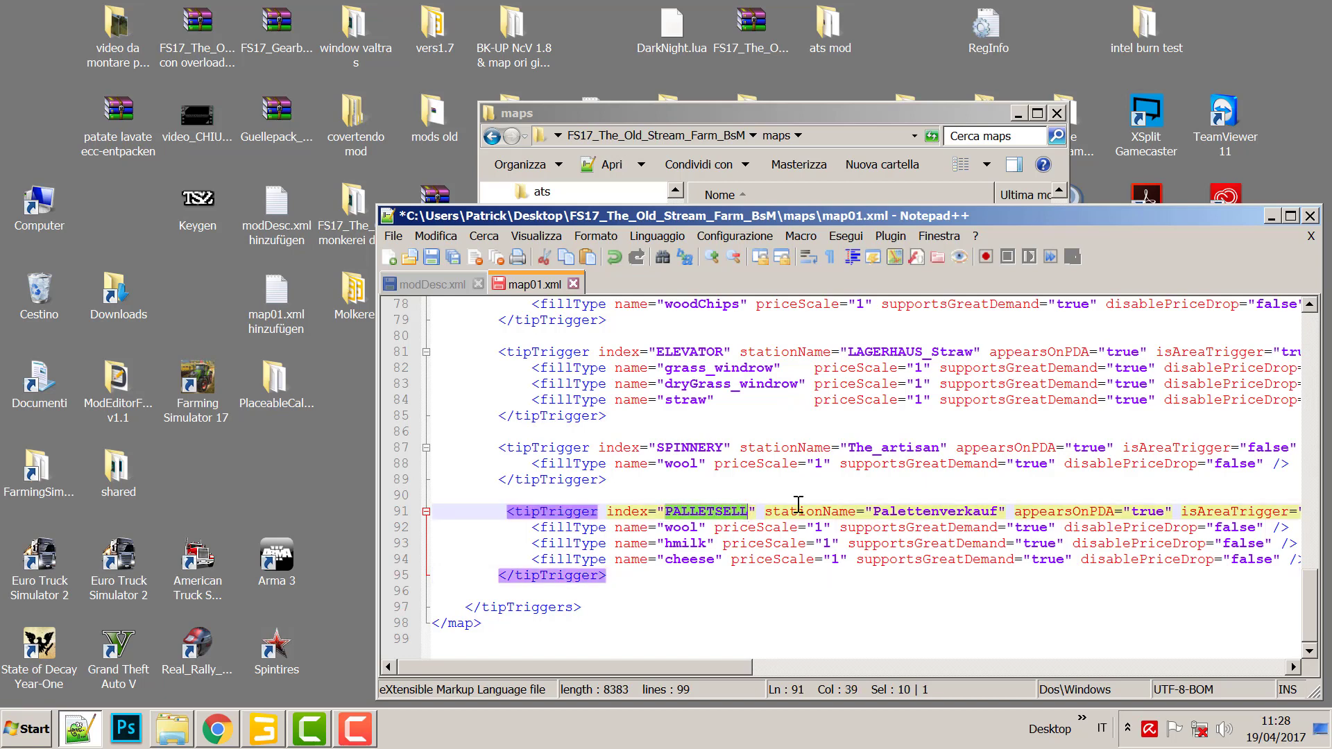
click(878, 511)
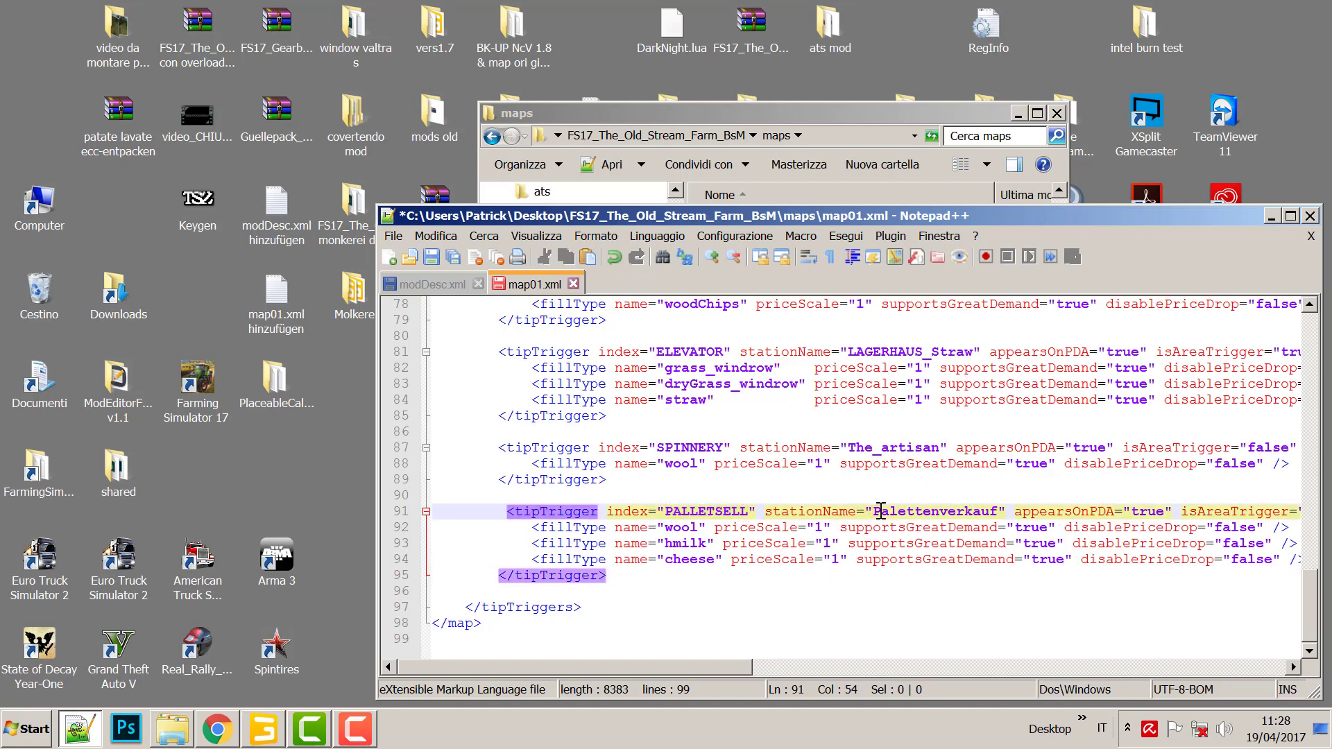
click(622, 530)
click(536, 530)
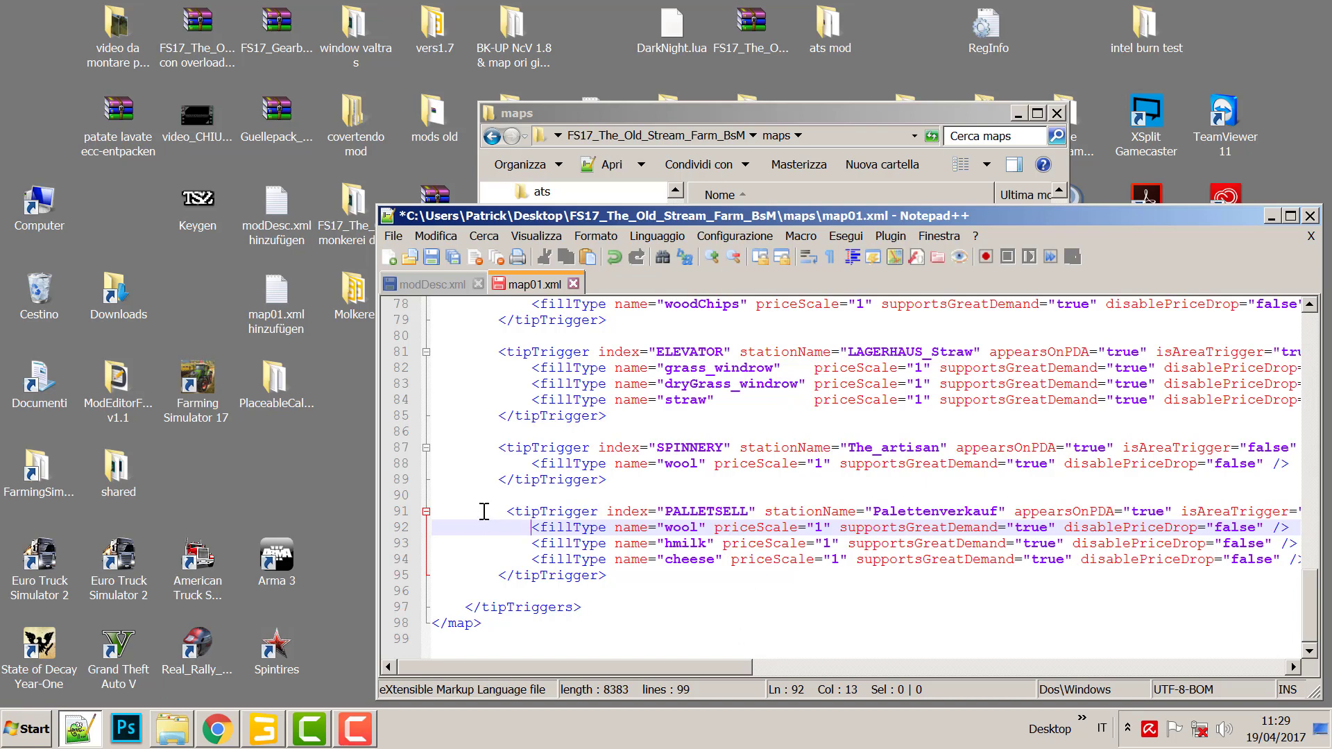
drag(509, 511, 740, 584)
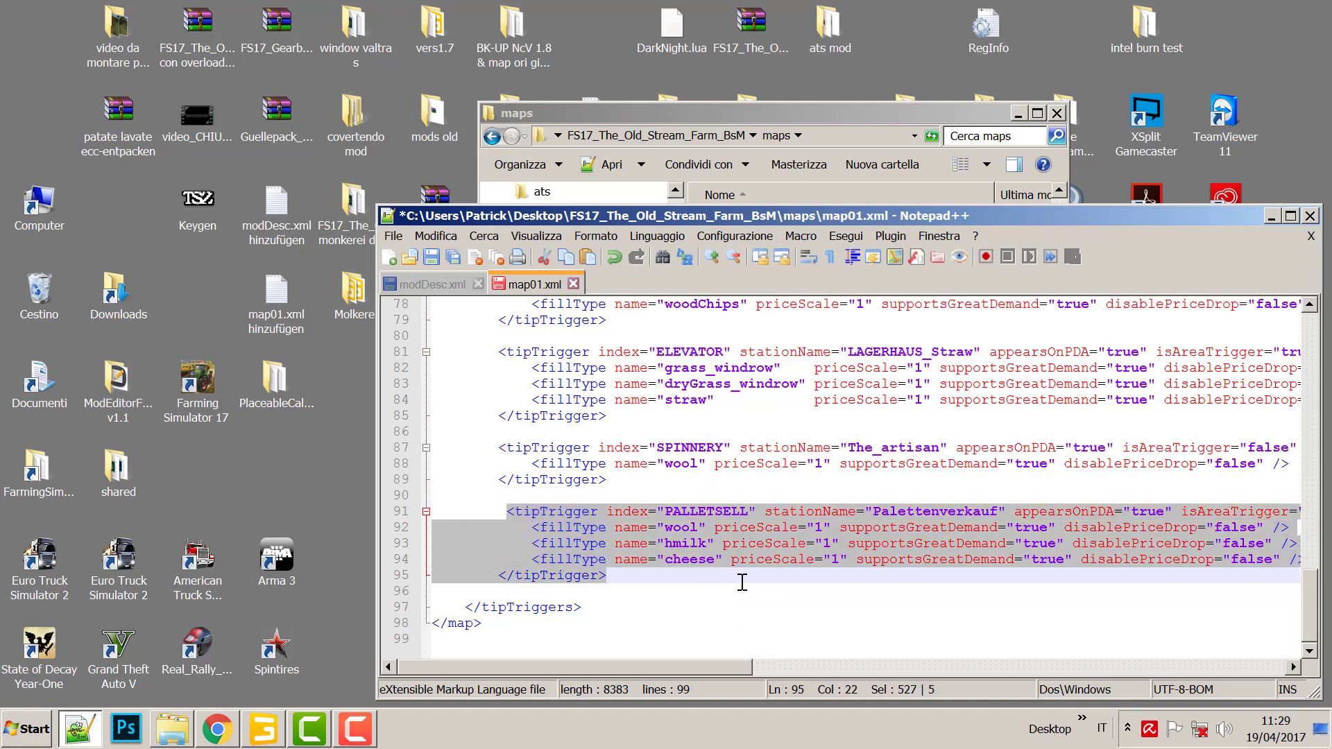
click(638, 588)
click(643, 576)
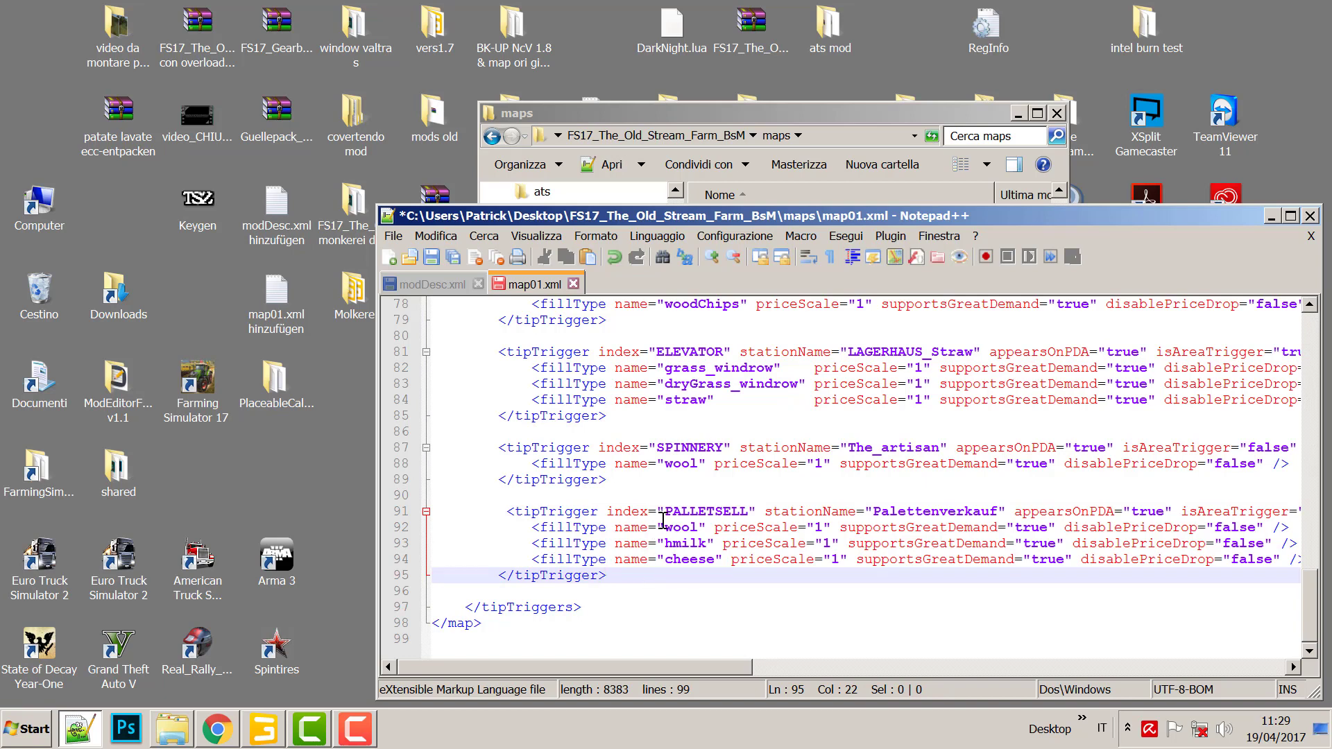
Recheck the "map01.xml hinzufügen" instructions, close them, and save map01.xml.
click(280, 305)
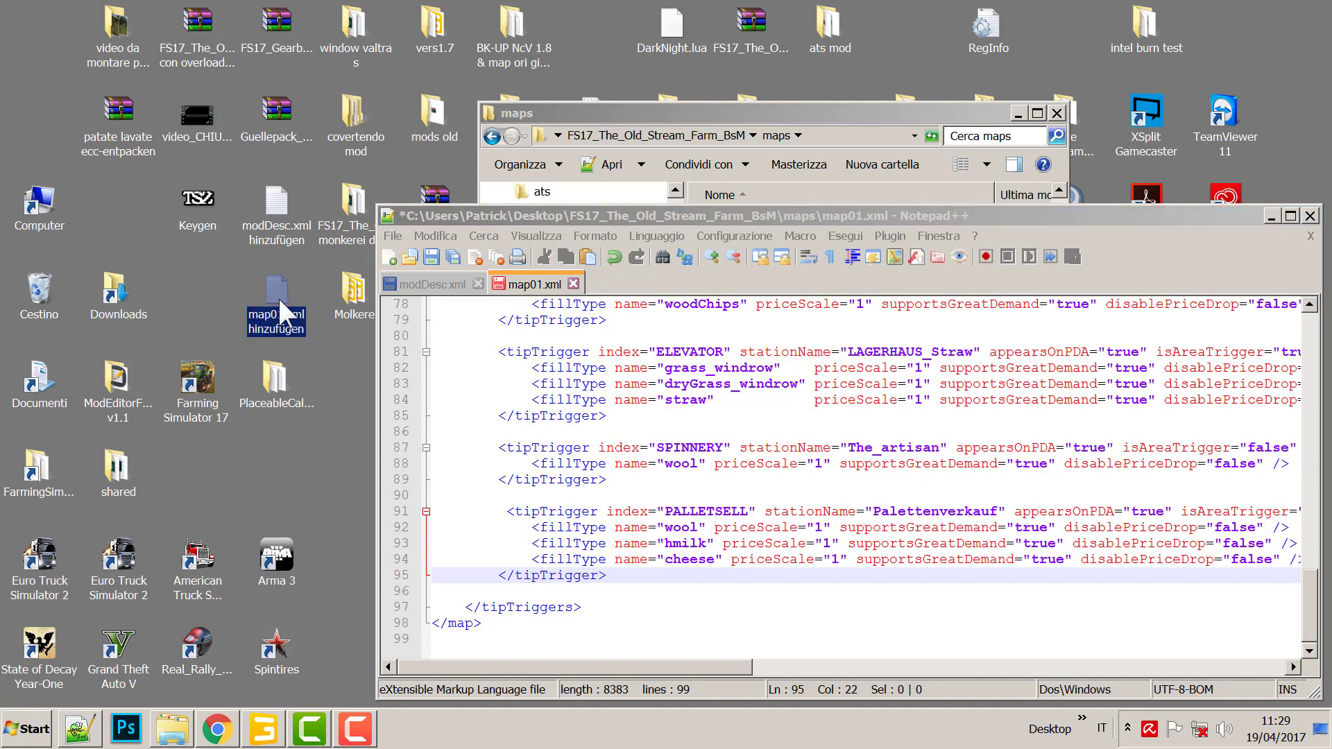
double_click(280, 305)
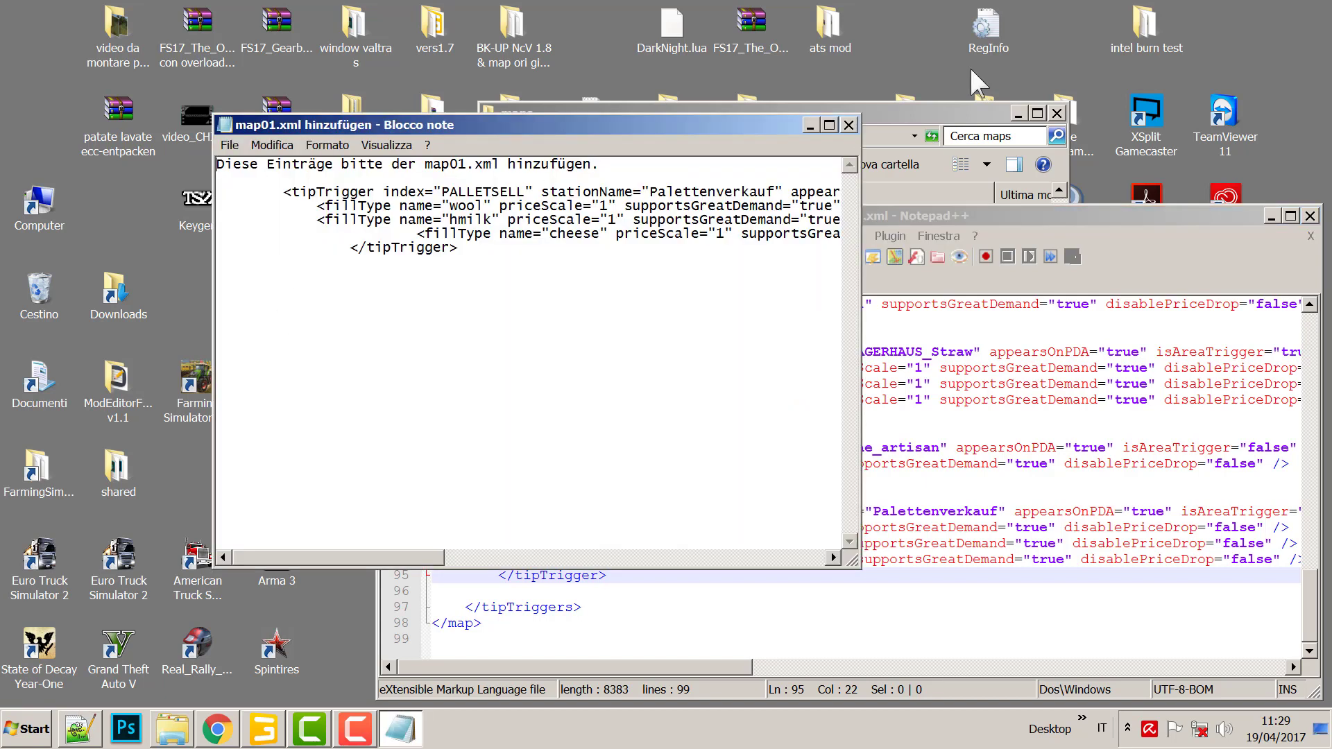
click(848, 125)
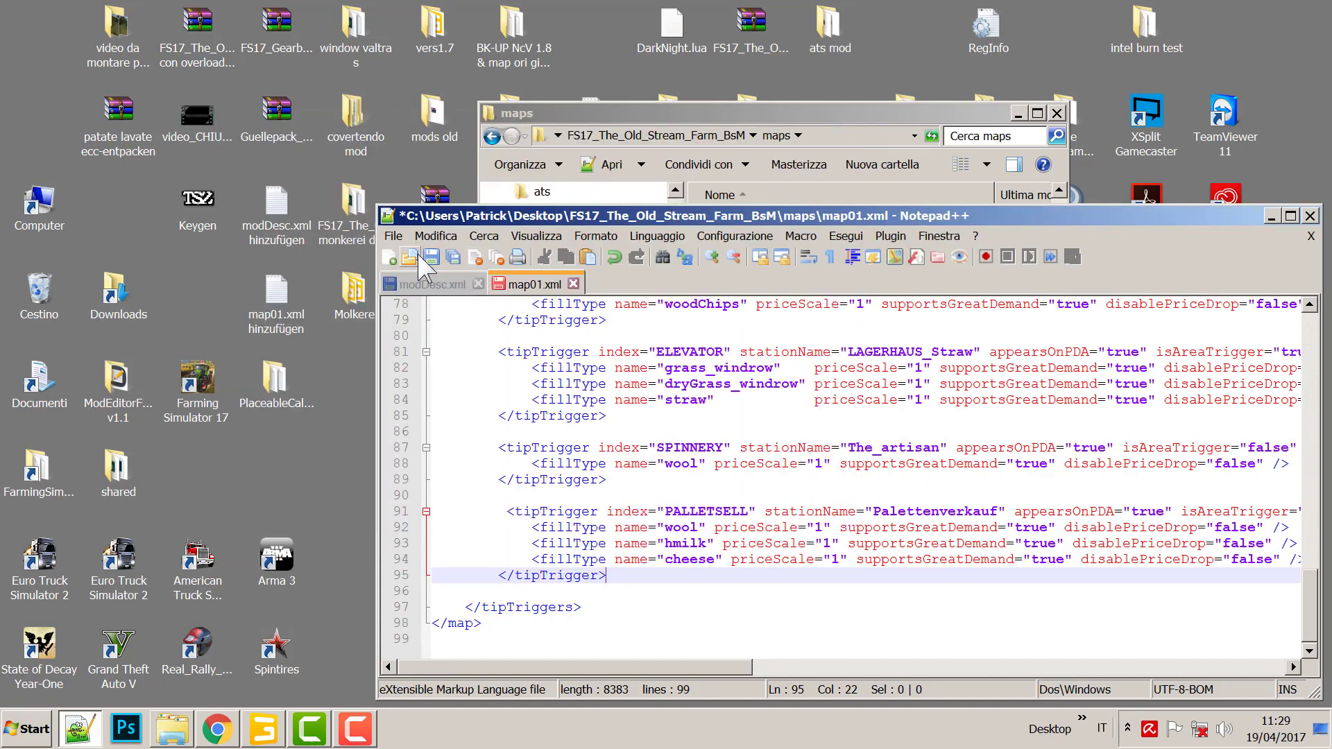
click(409, 257)
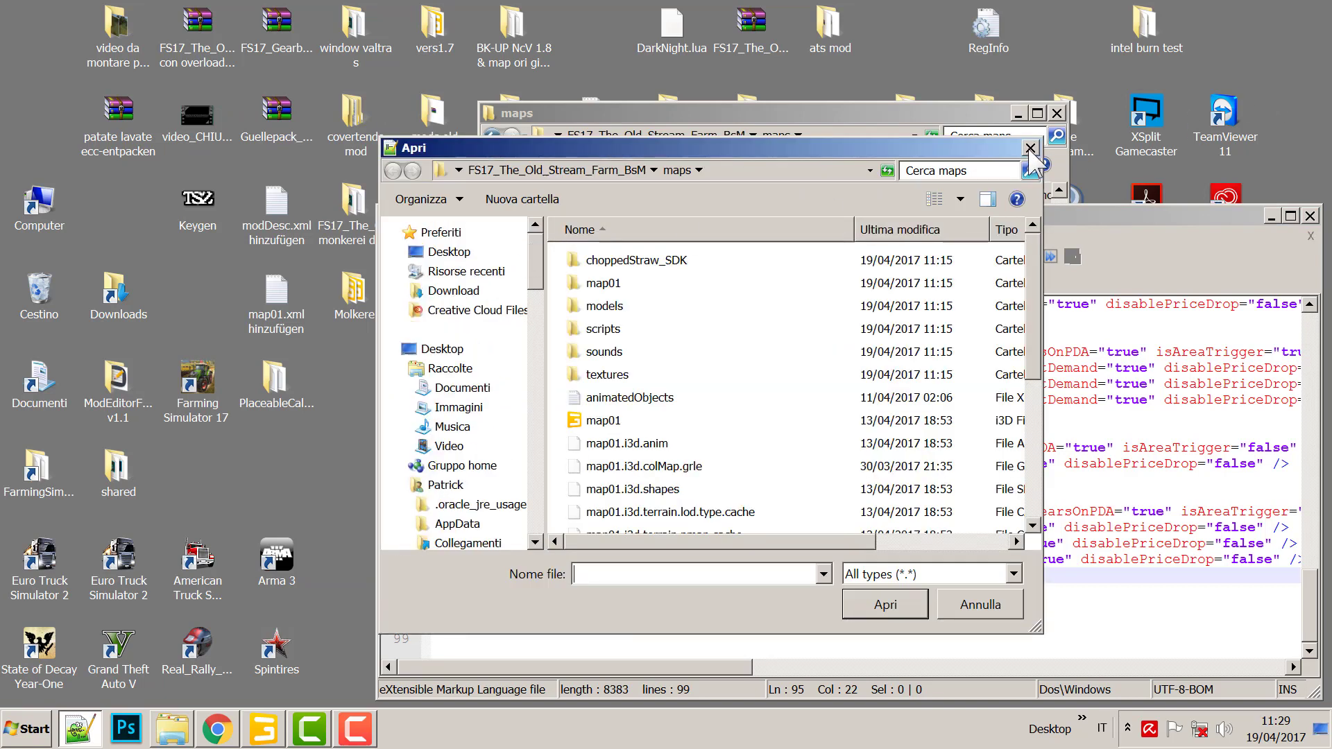
click(1027, 149)
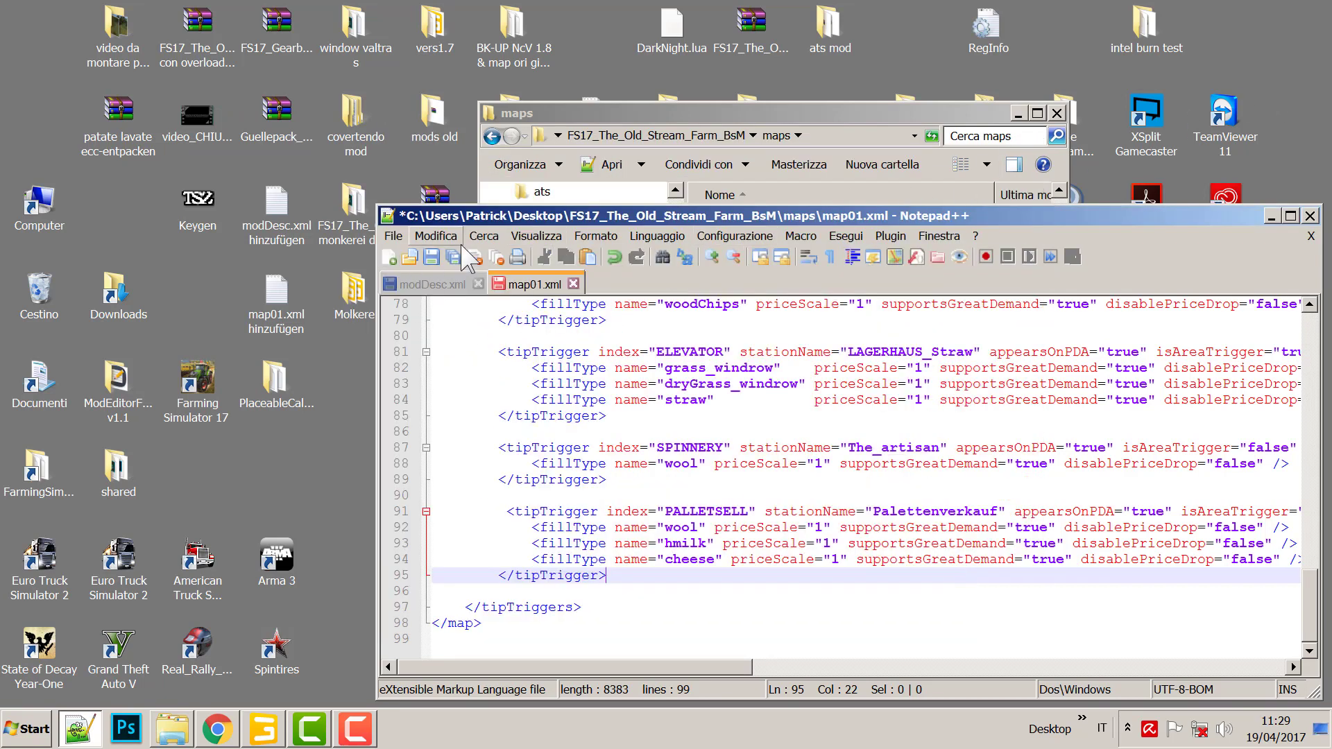
click(431, 257)
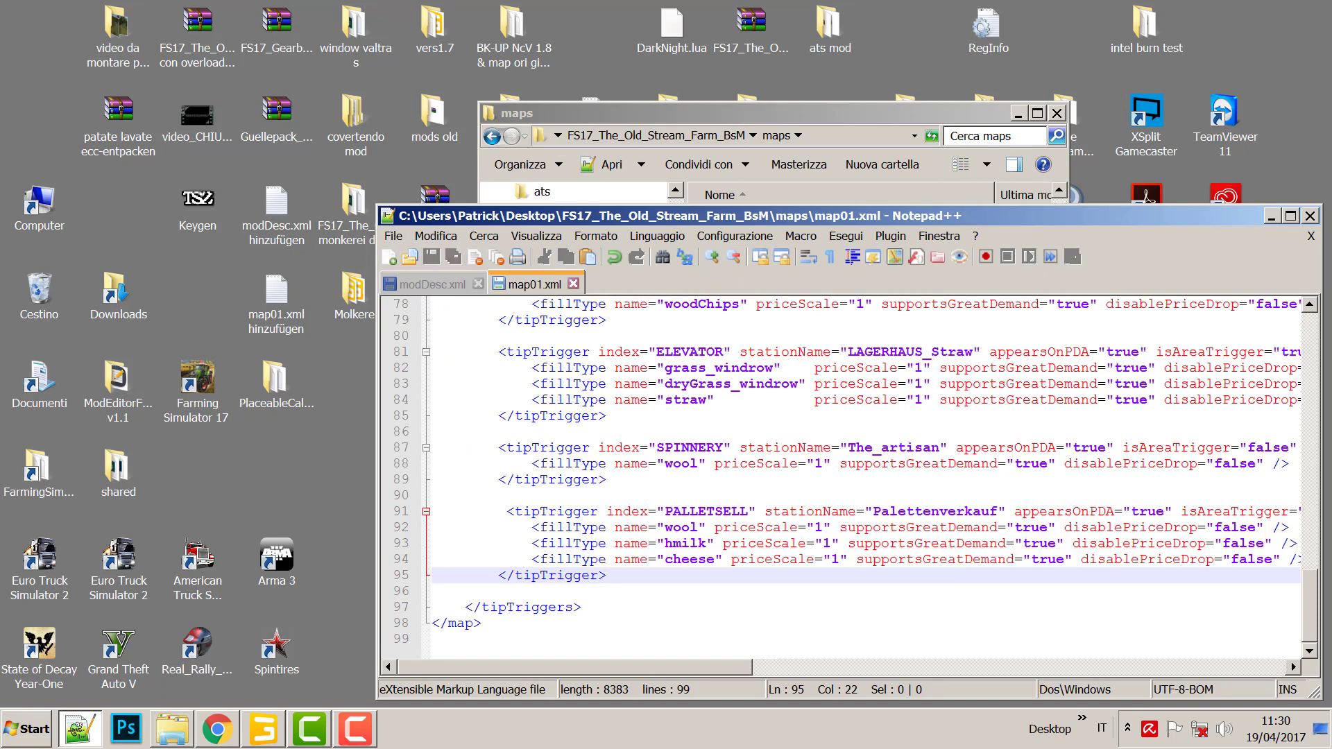
Minimize the text editor and move the Molkerei folder from the desktop into the map's maps\models folder.
click(1271, 216)
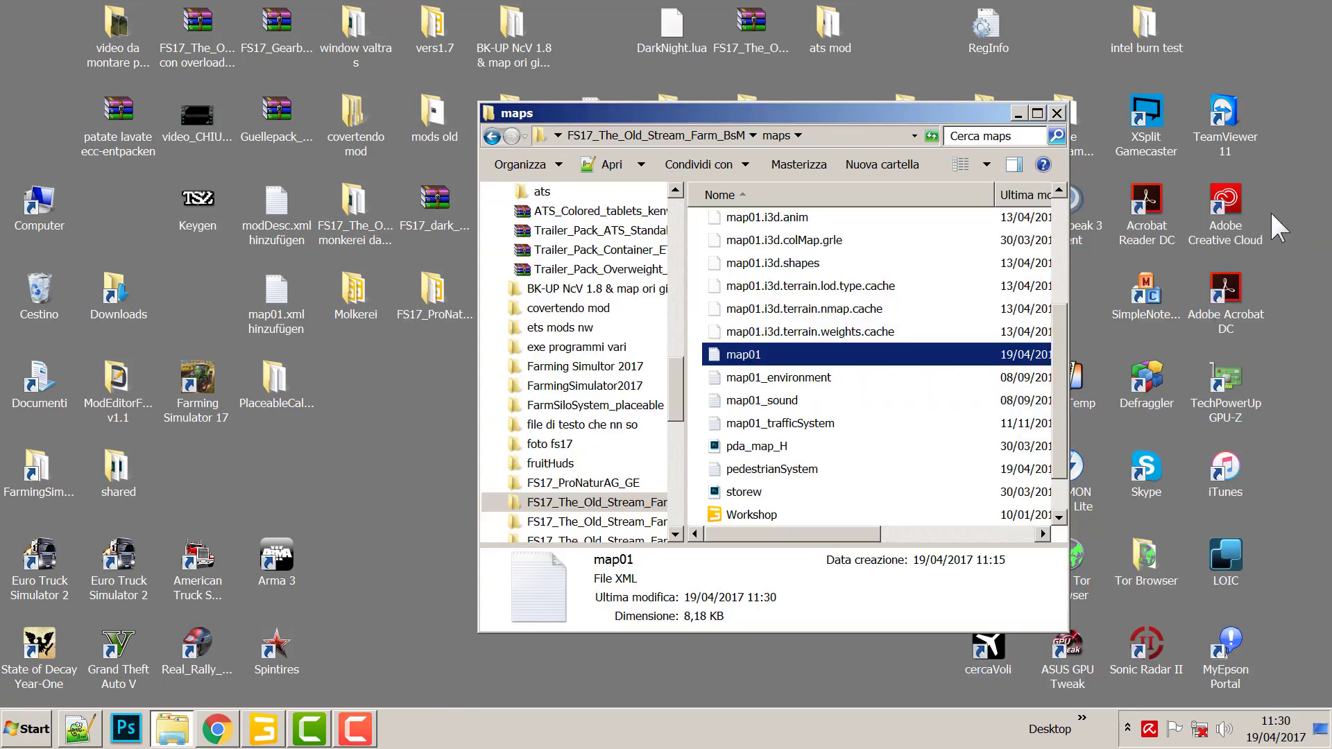
scroll(786, 248, up, 3)
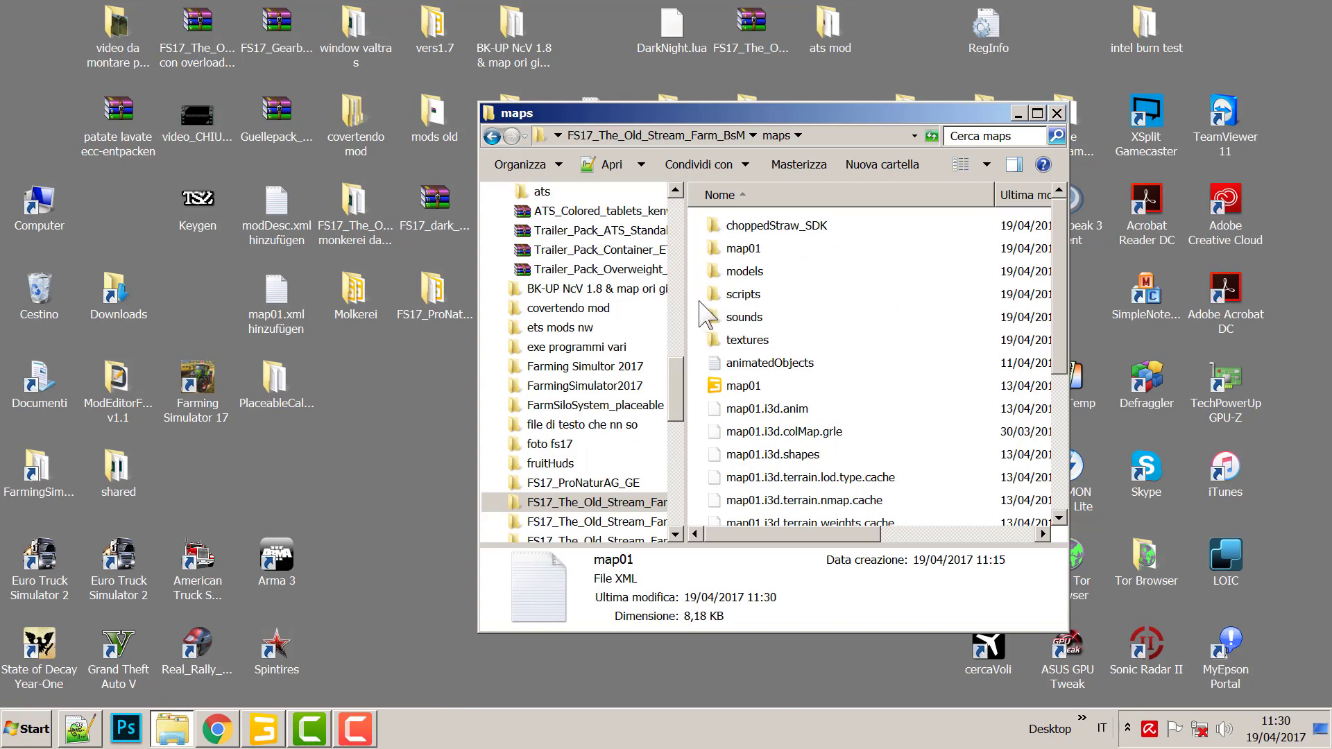
double_click(744, 271)
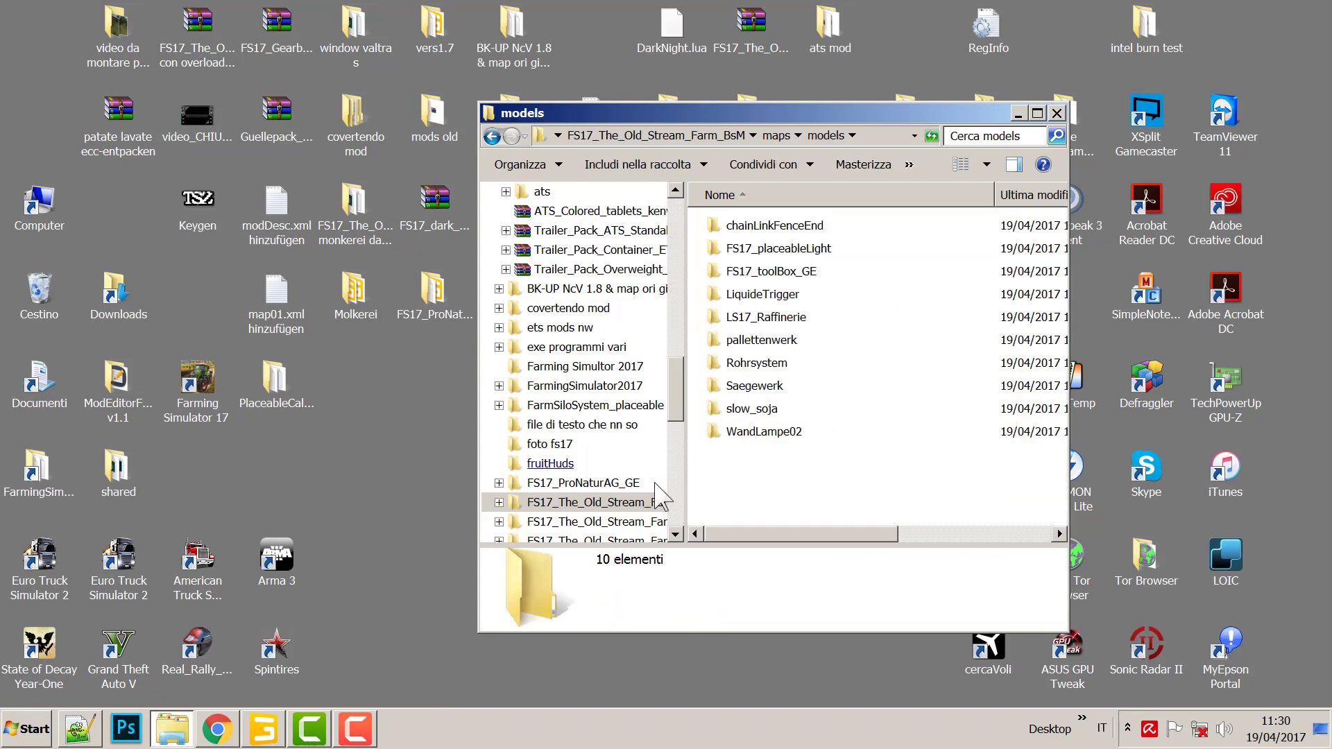
click(358, 298)
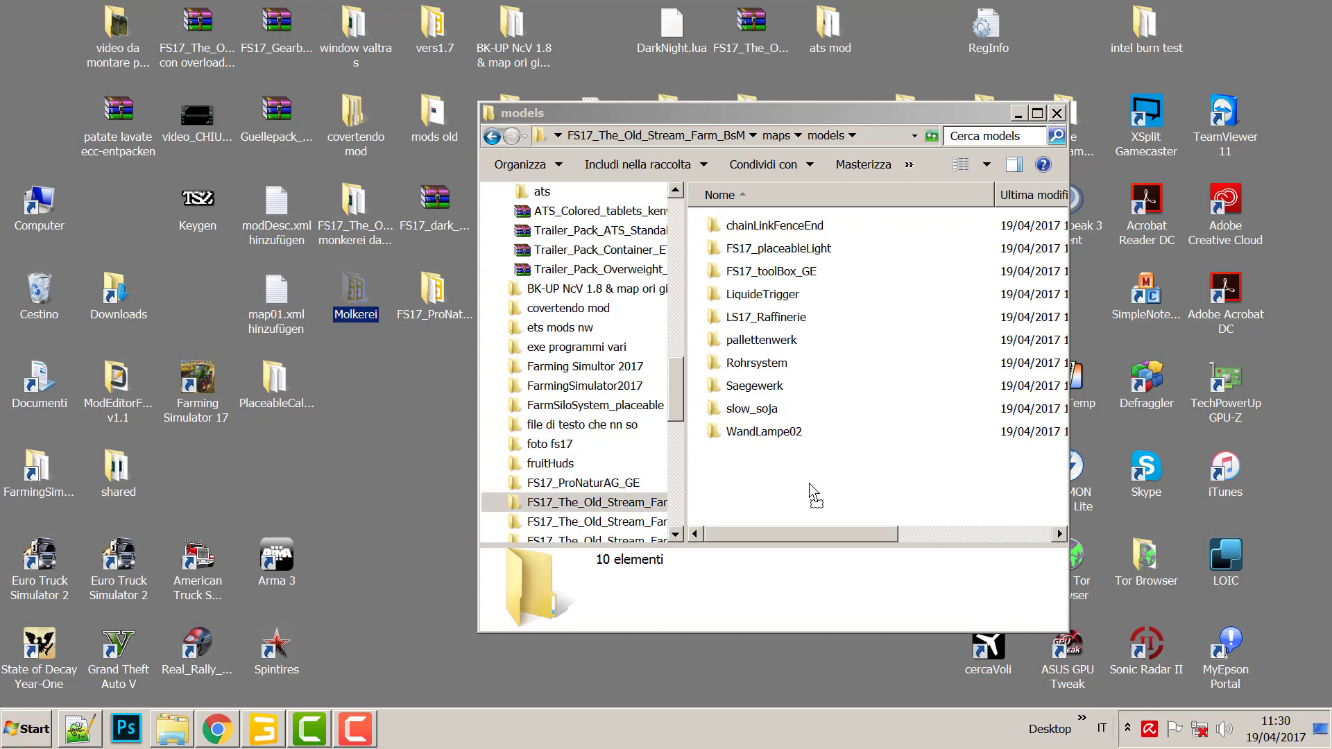
drag(810, 490, 808, 489)
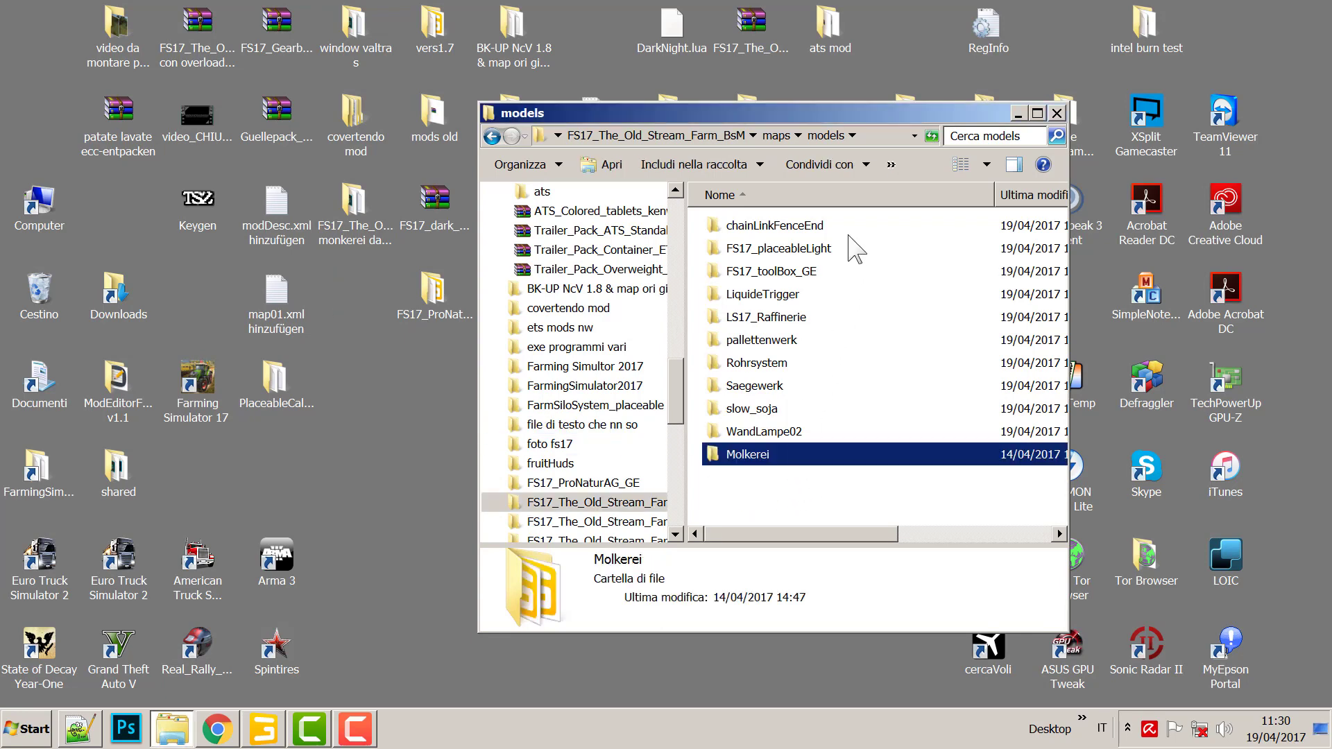
Open the moved Molkerei folder and check the contents of its baleTypes and tipOnGround subfolders.
double_click(749, 455)
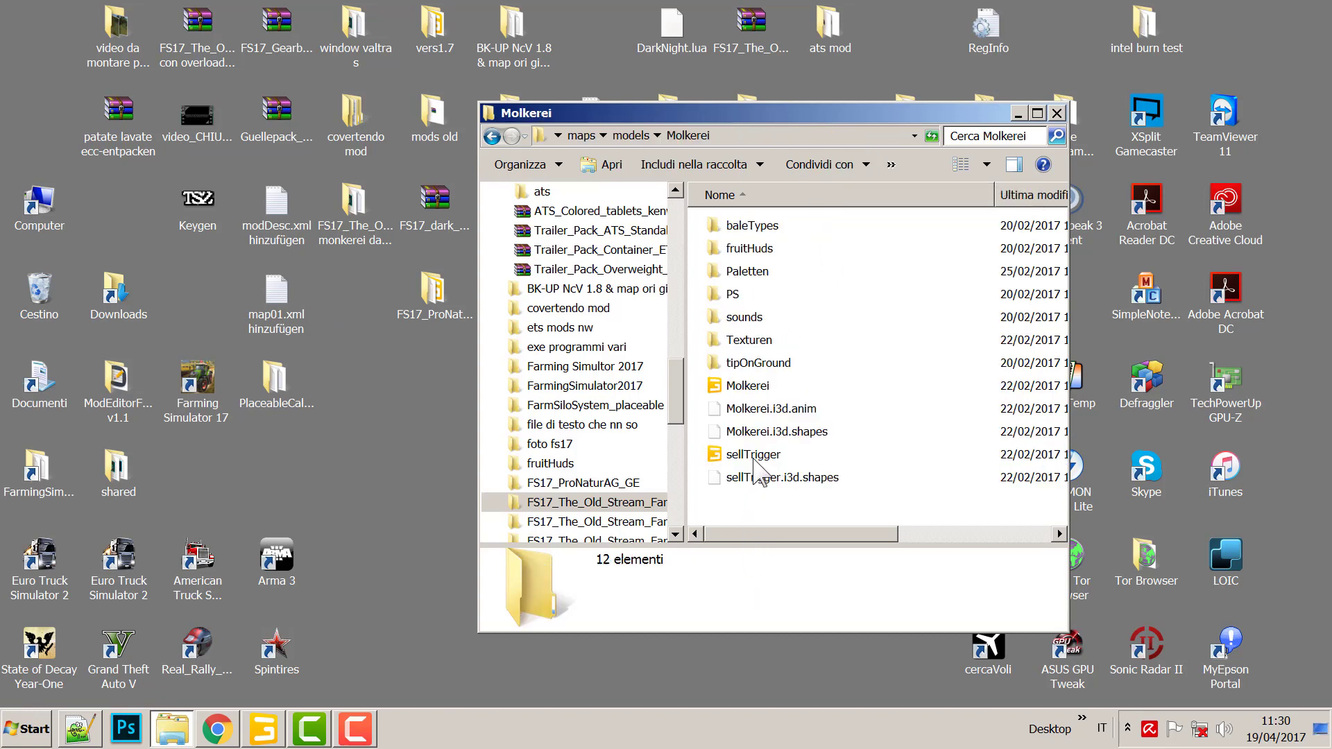
double_click(762, 226)
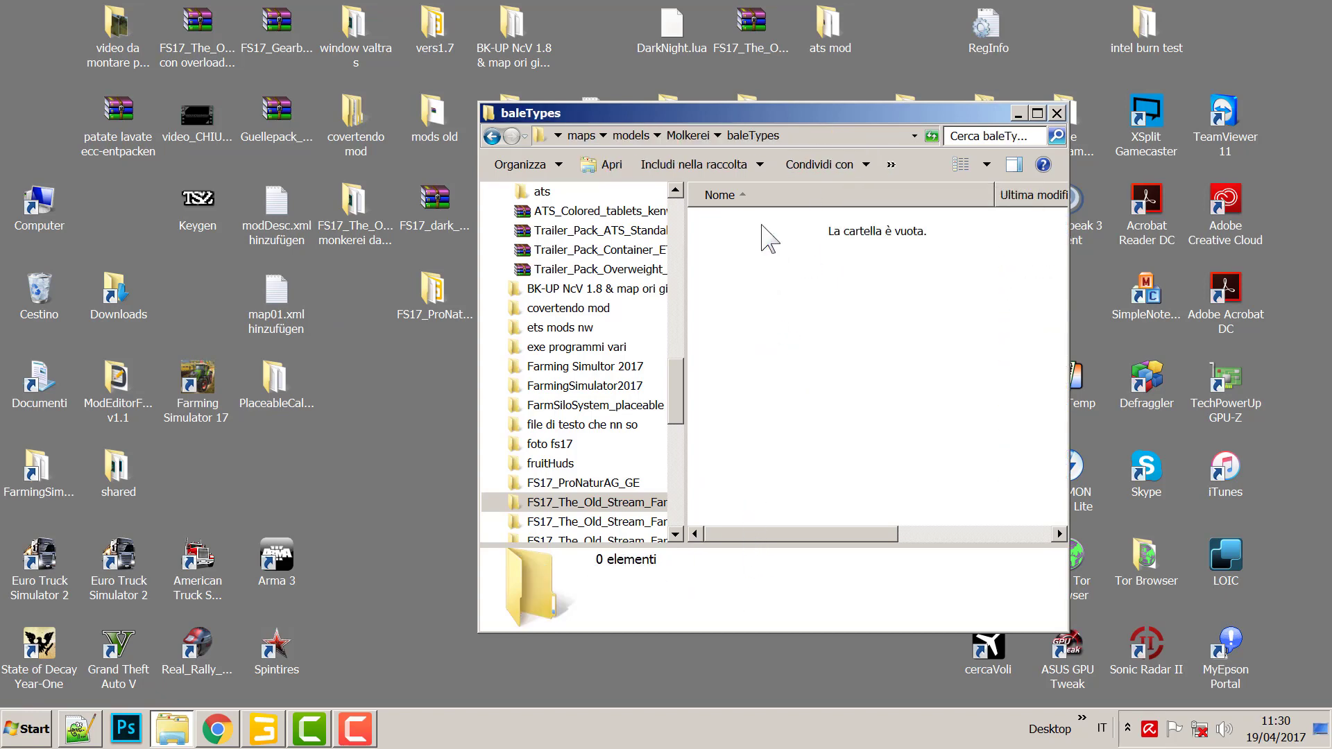
click(492, 136)
double_click(765, 366)
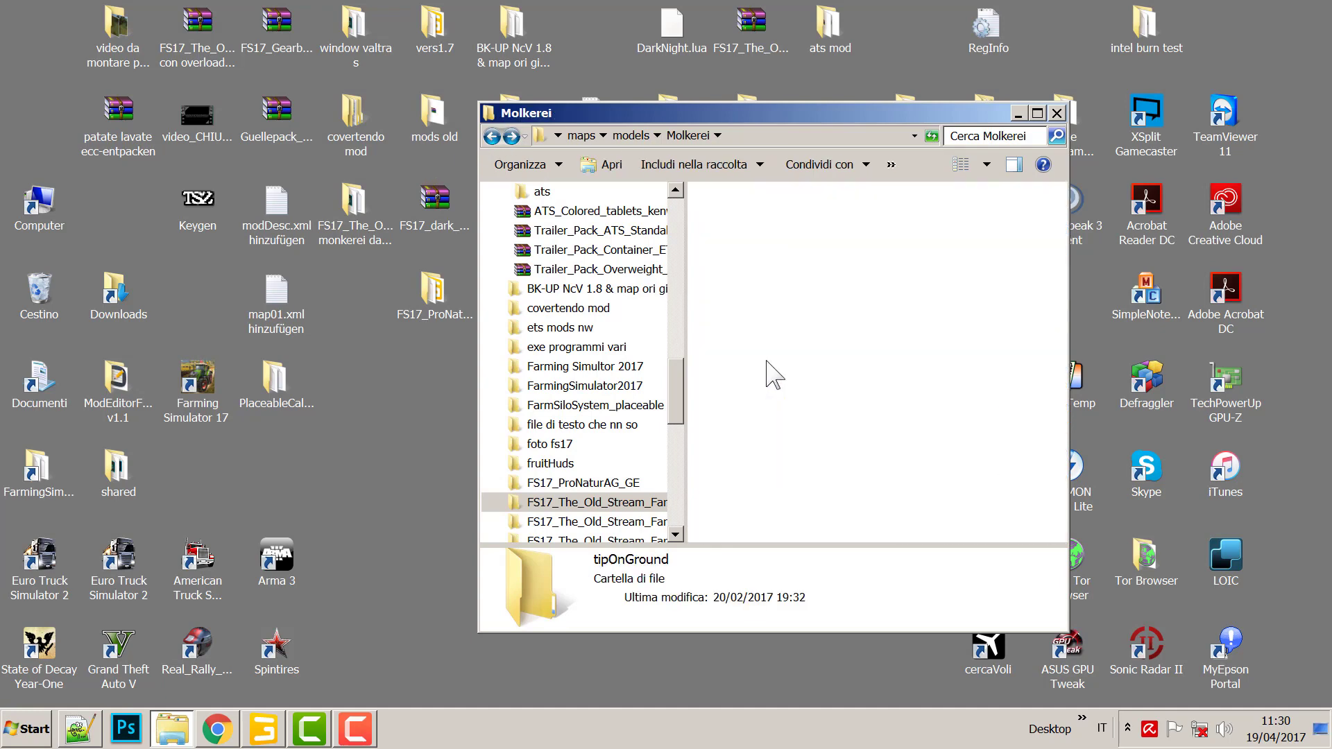
click(492, 137)
Copy the four hud_fill cheese and hmilk image files from the Molkerei folder's fruitHuds subfolder.
double_click(766, 249)
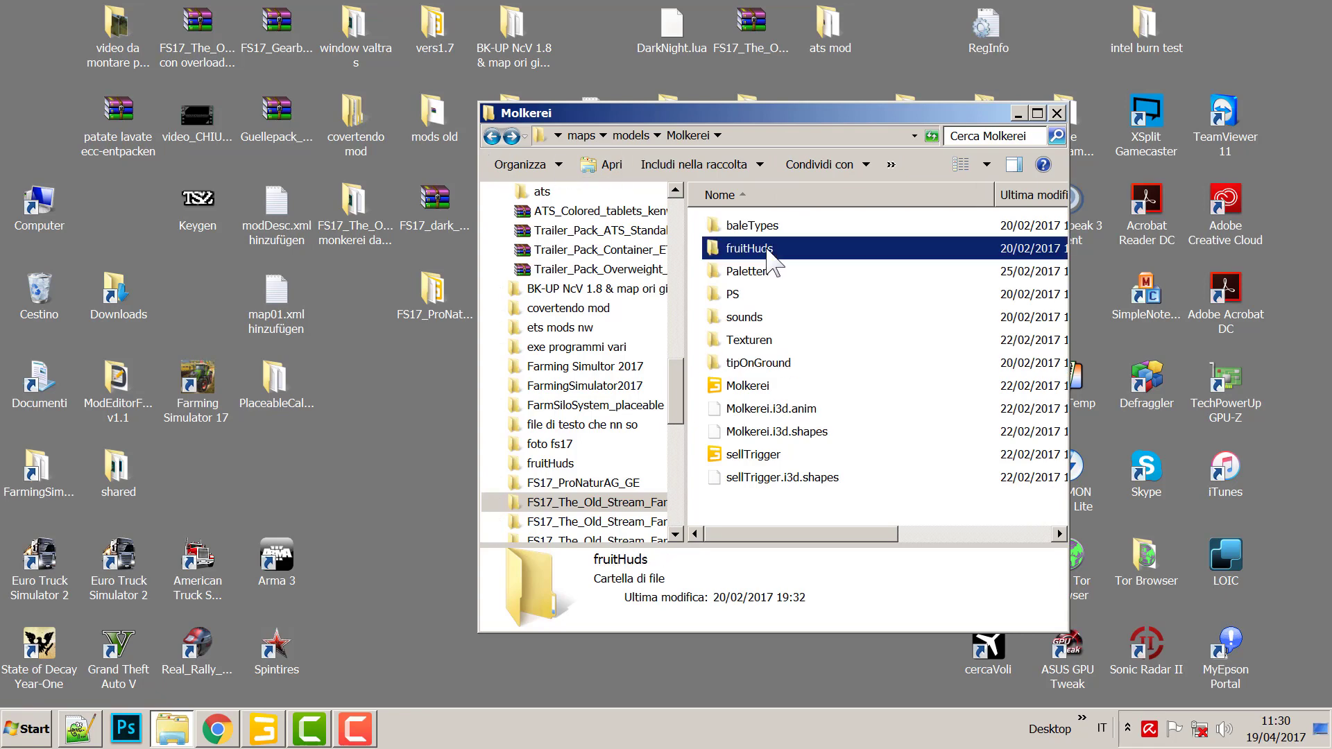
drag(713, 382, 803, 222)
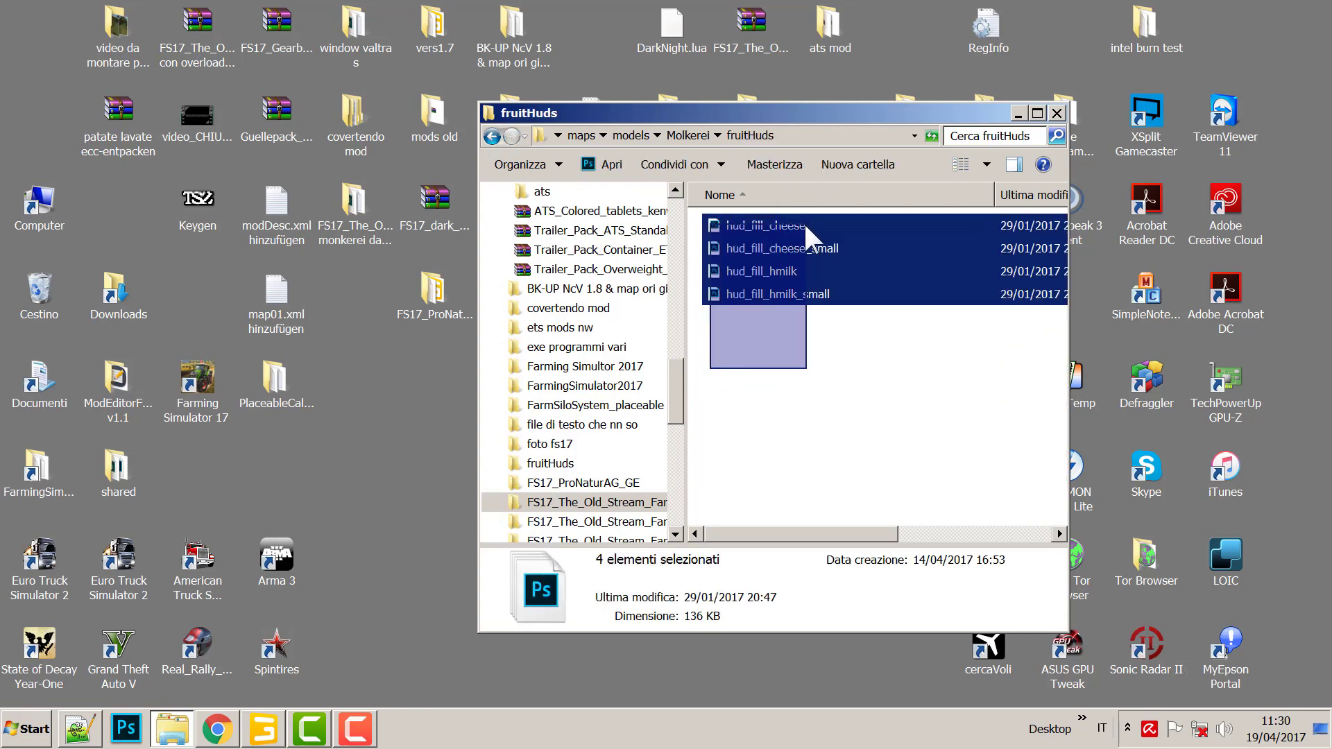
right_click(802, 223)
click(876, 441)
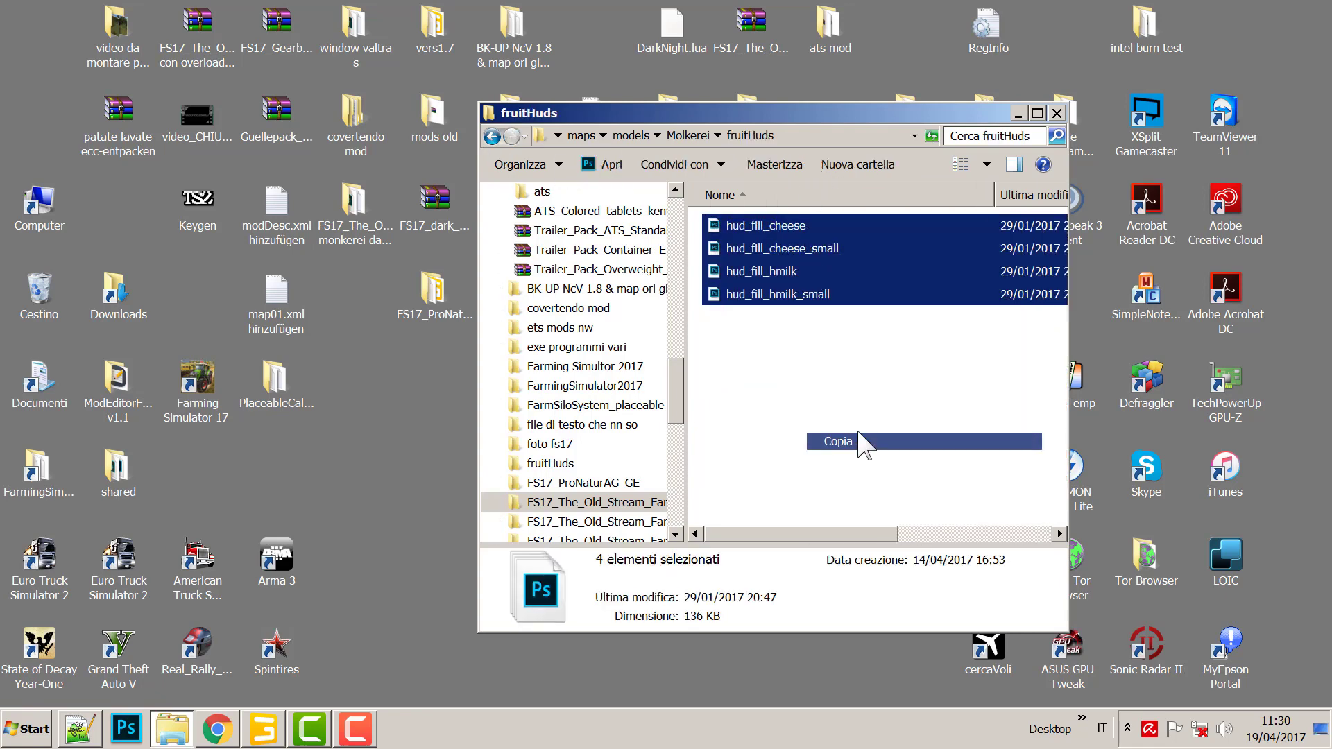
Paste the copied HUD files into the fruithuds folder at the root of FS17_The_Old_Stream_Farm_BsM.
click(491, 136)
click(492, 137)
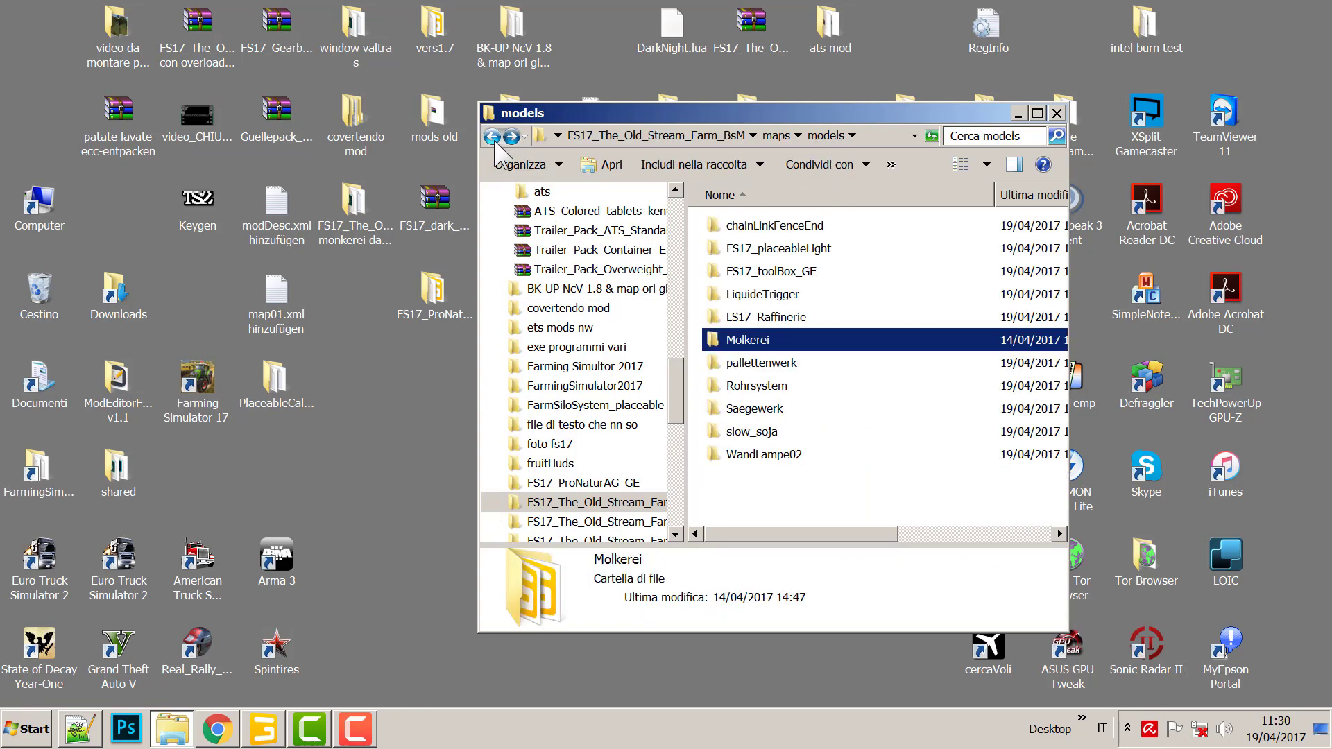
click(491, 136)
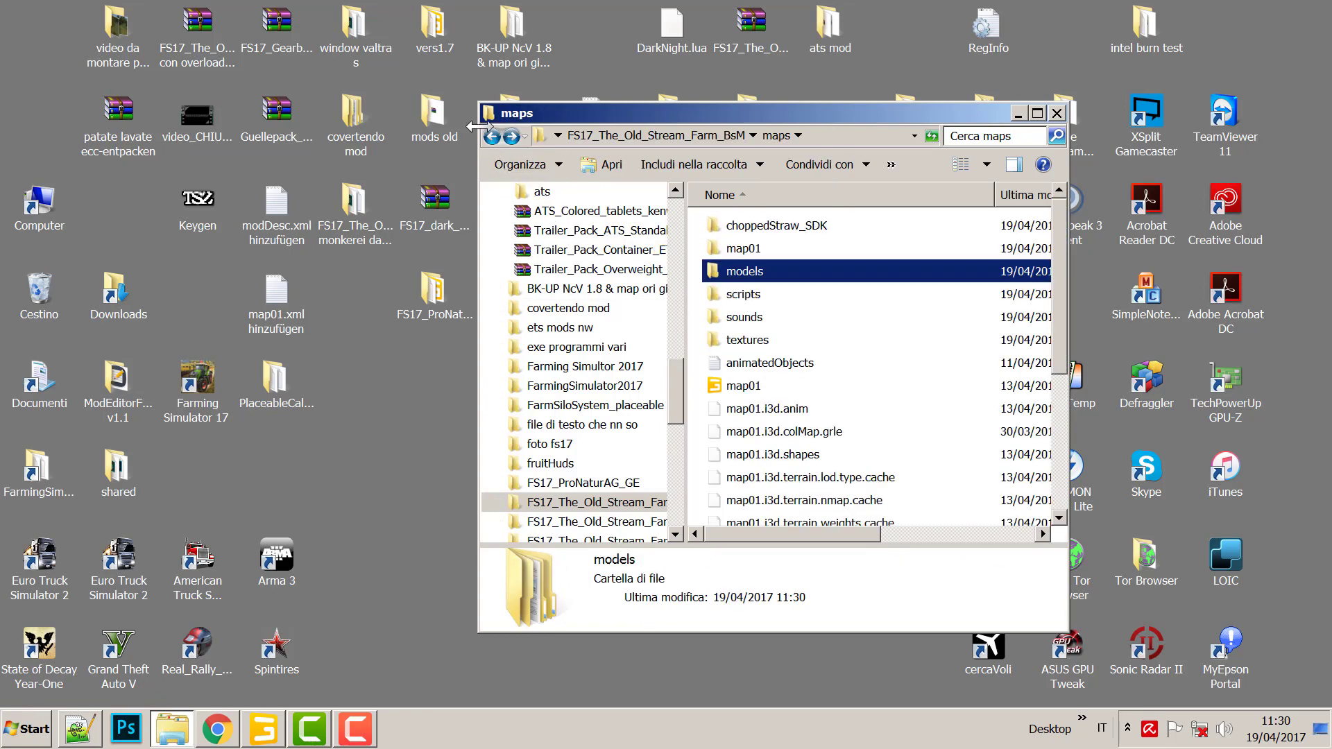
click(491, 136)
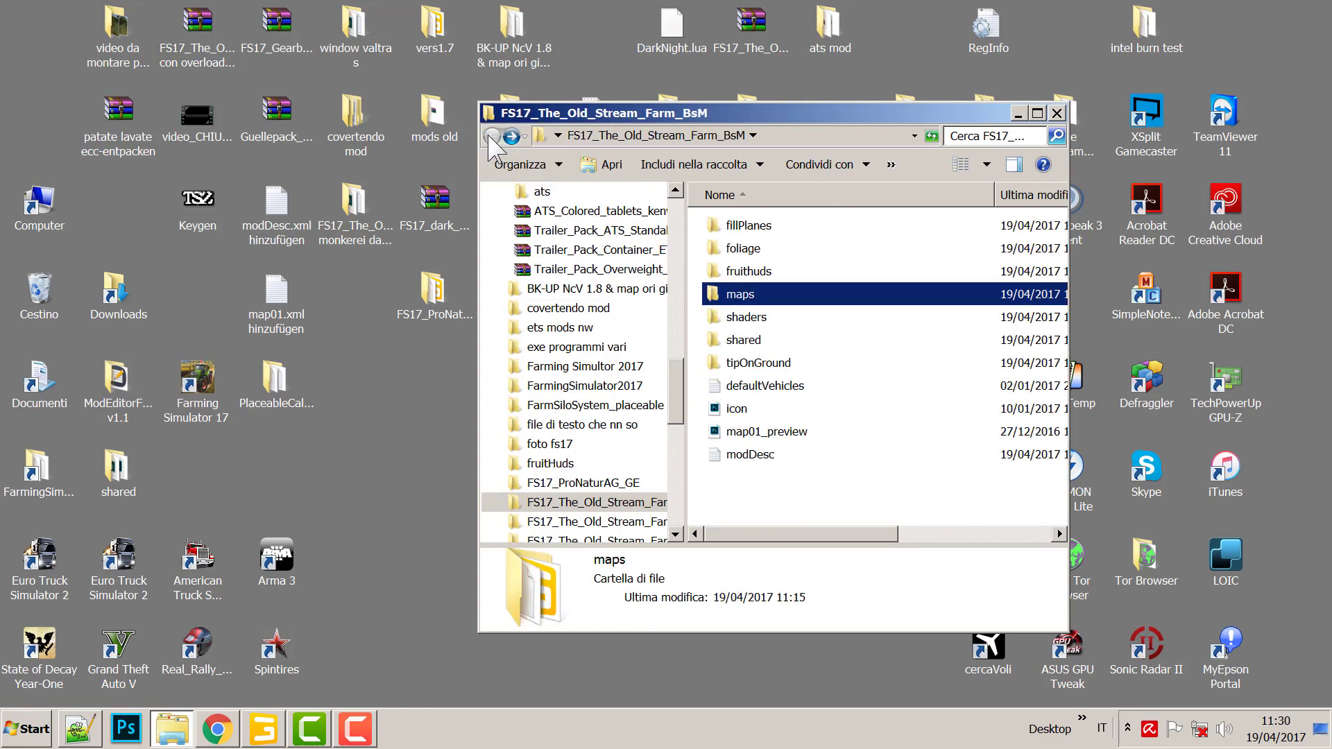
double_click(763, 272)
right_click(853, 323)
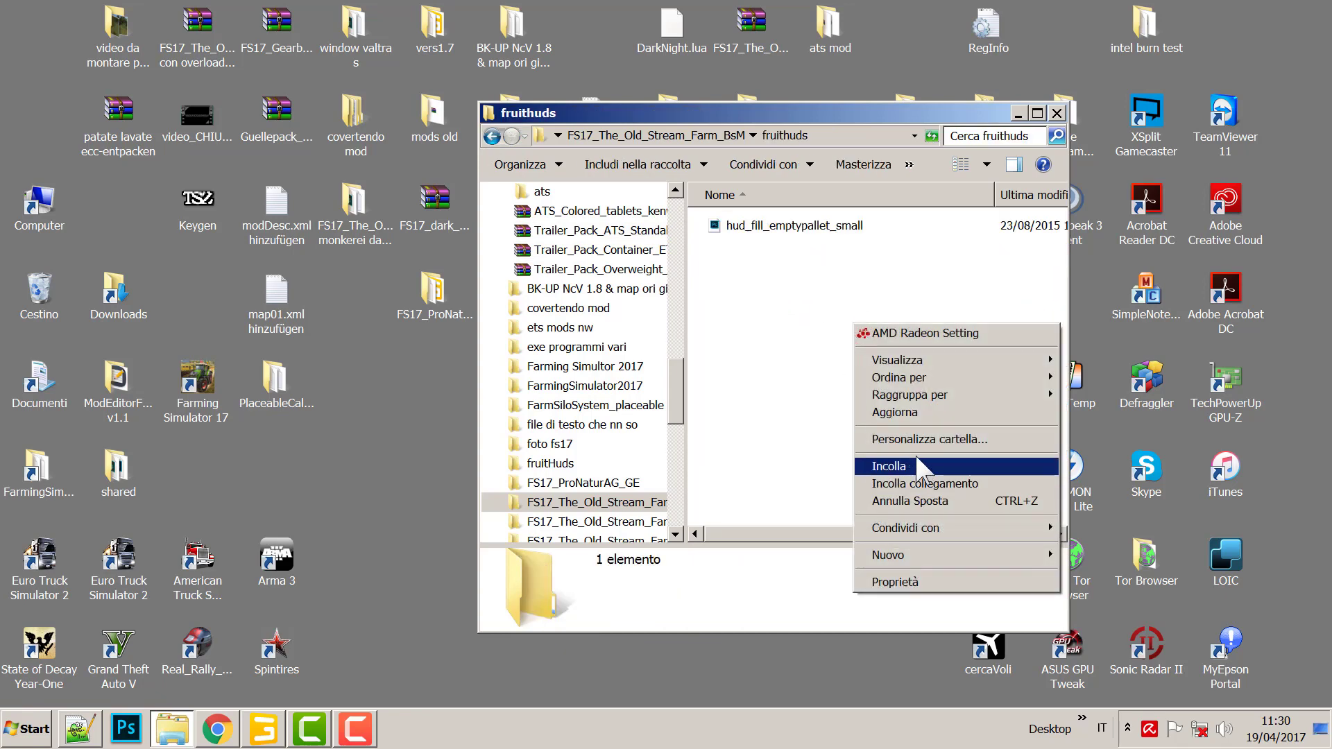
click(889, 466)
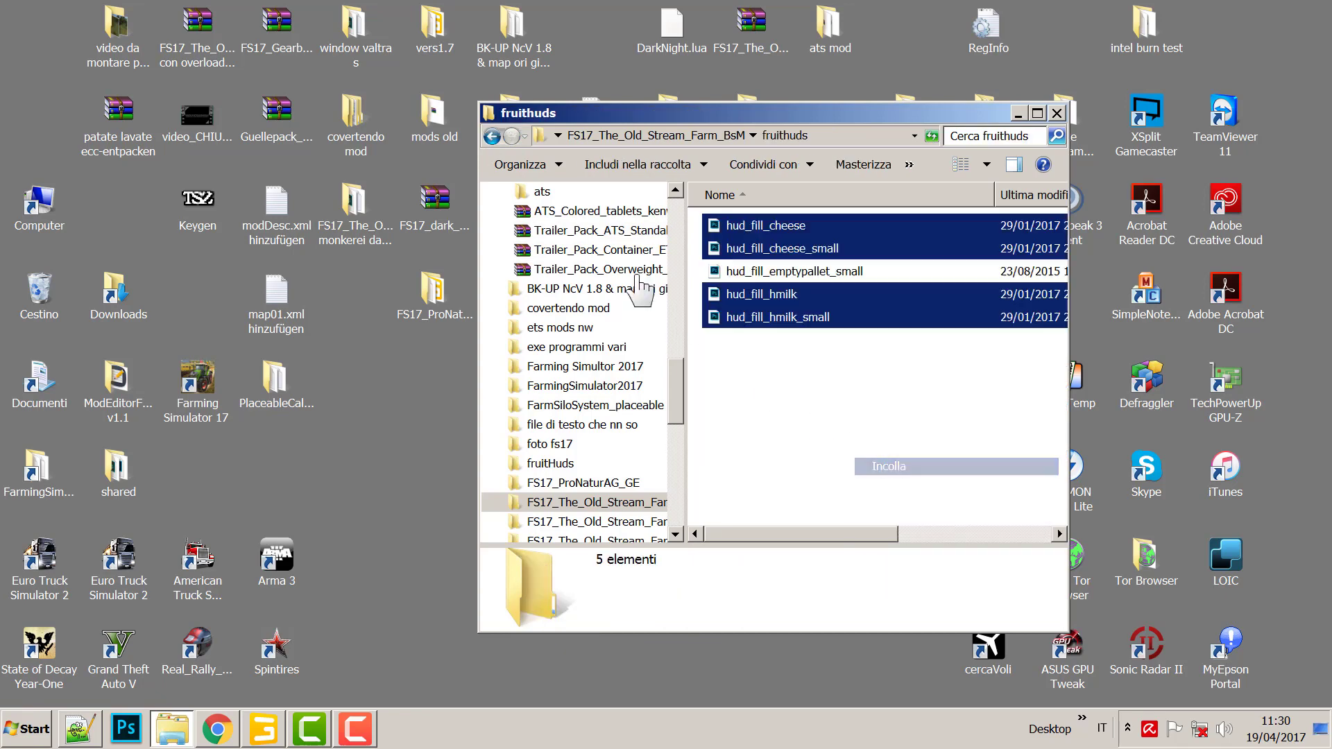
Try to move the map's fruithuds folder to the desktop, declining the merge with the folder of the same name.
click(492, 136)
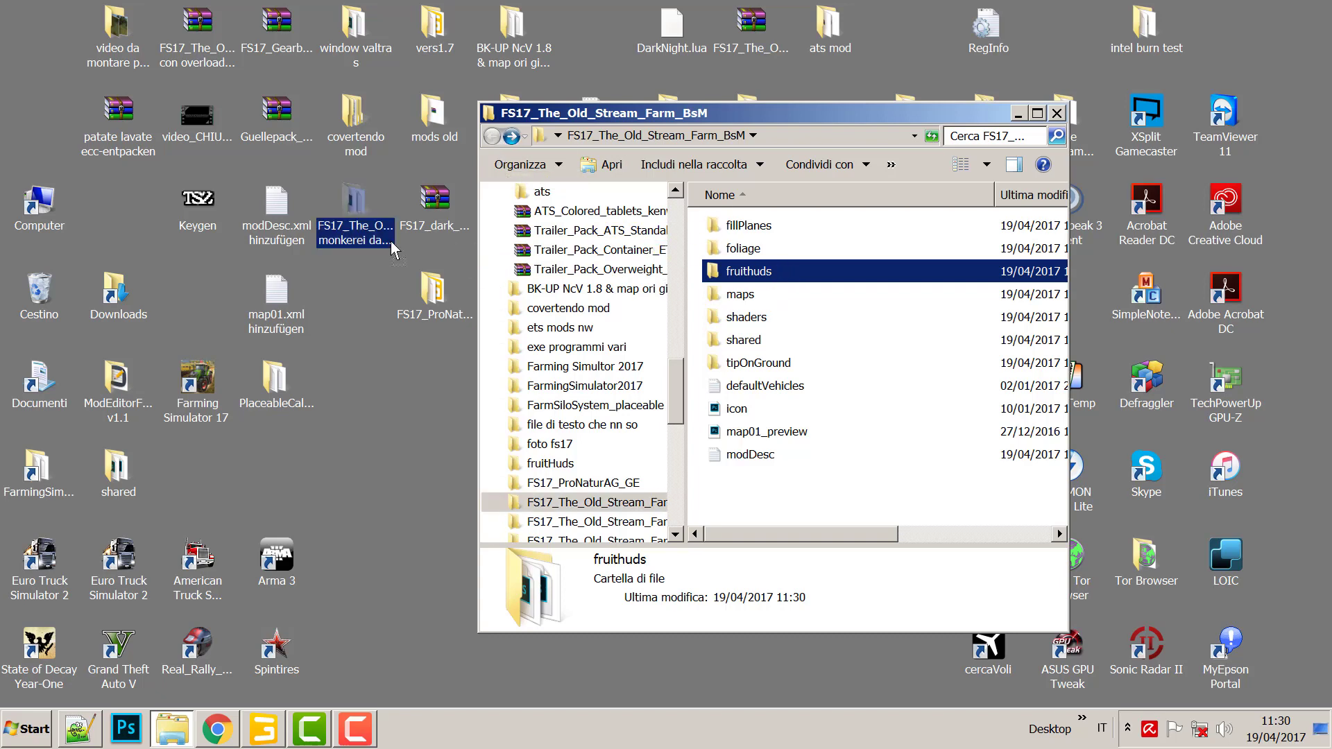
drag(128, 202, 129, 203)
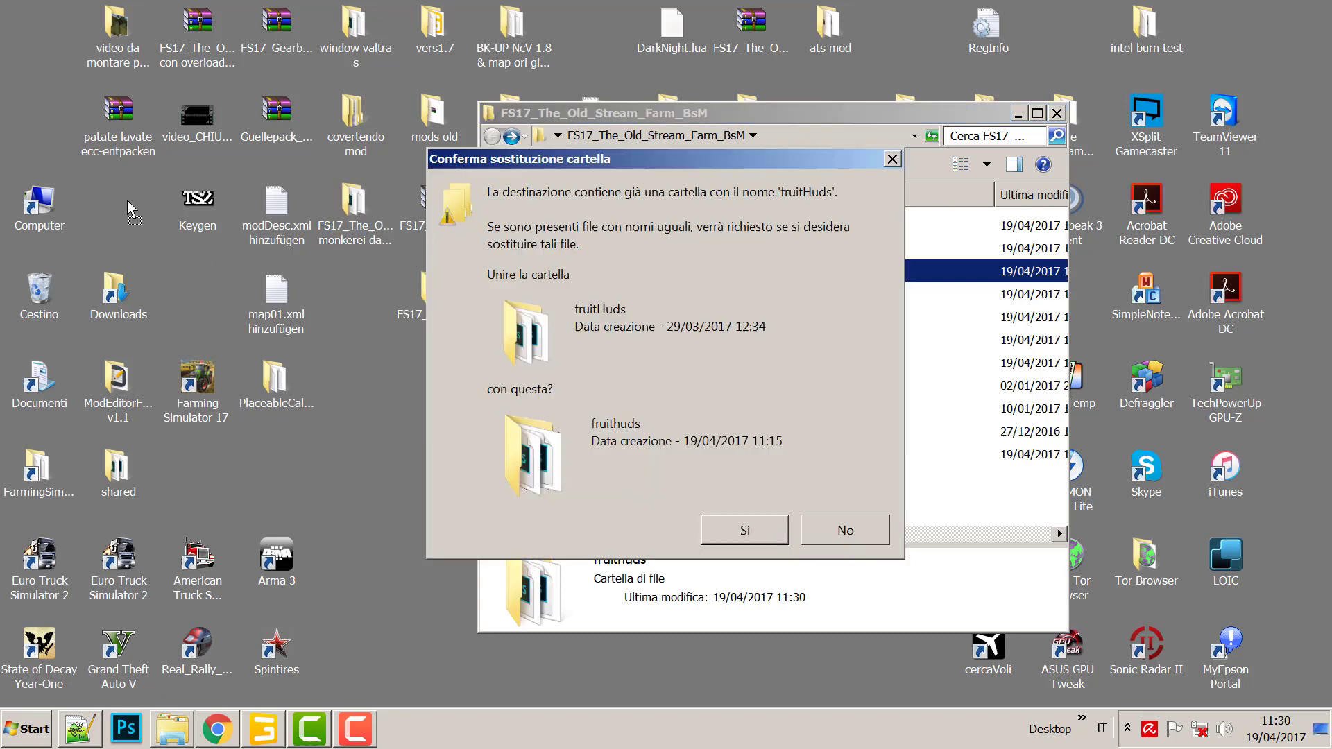
click(829, 544)
click(831, 544)
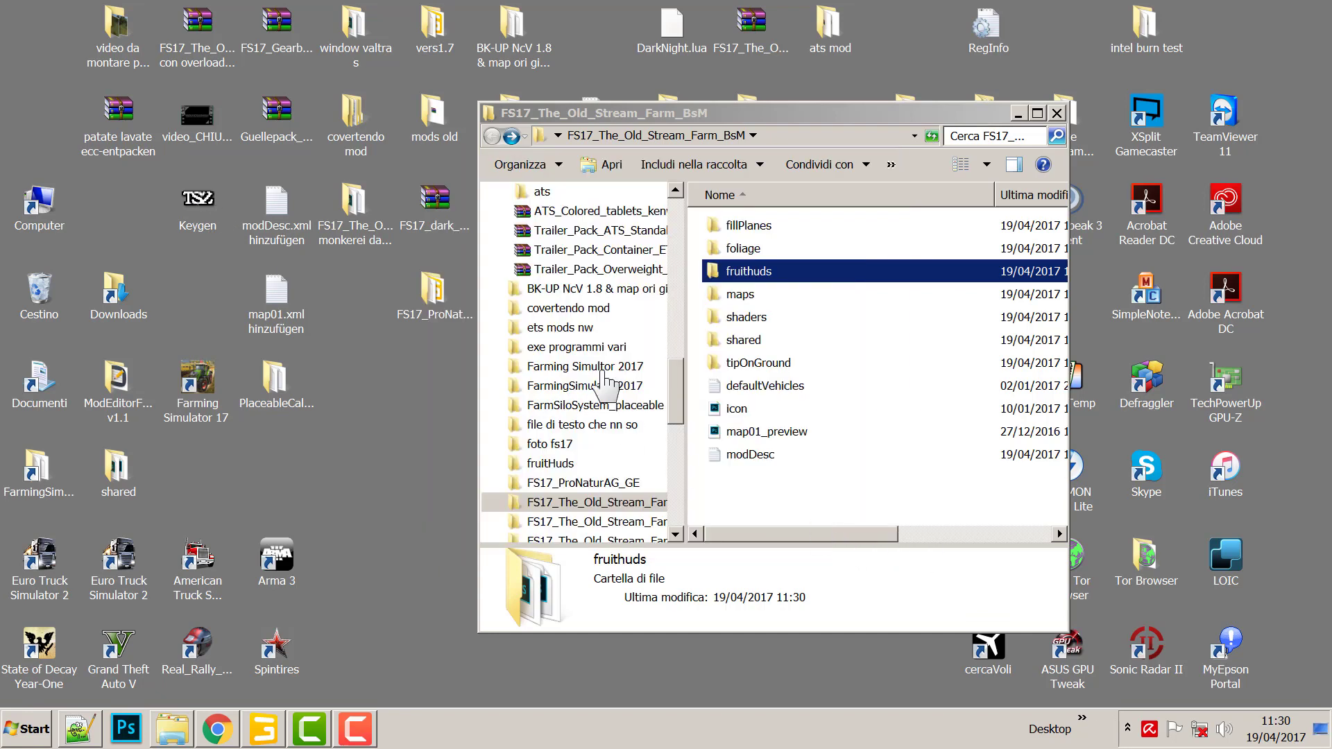
Rename the map's fruithuds folder to fruithuds2 and move it to the desktop.
click(782, 273)
click(784, 271)
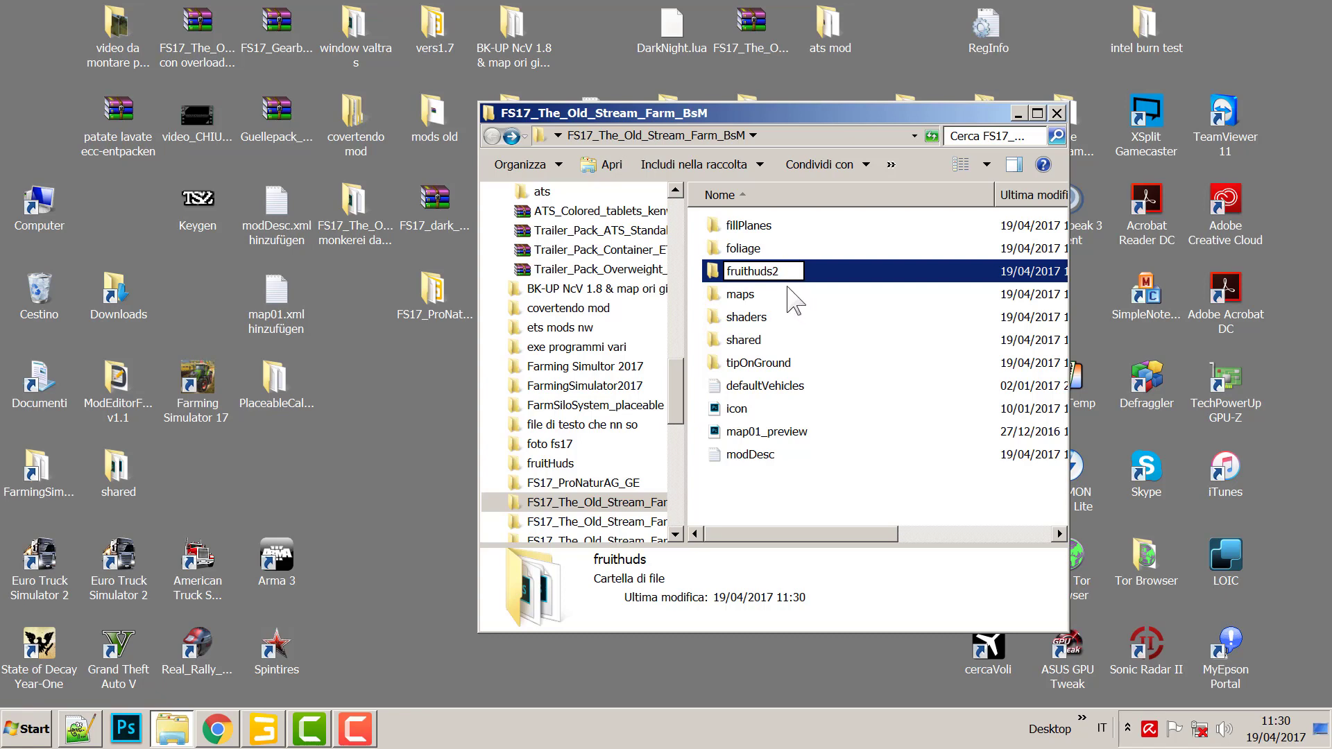
click(787, 288)
click(748, 254)
drag(756, 270, 117, 251)
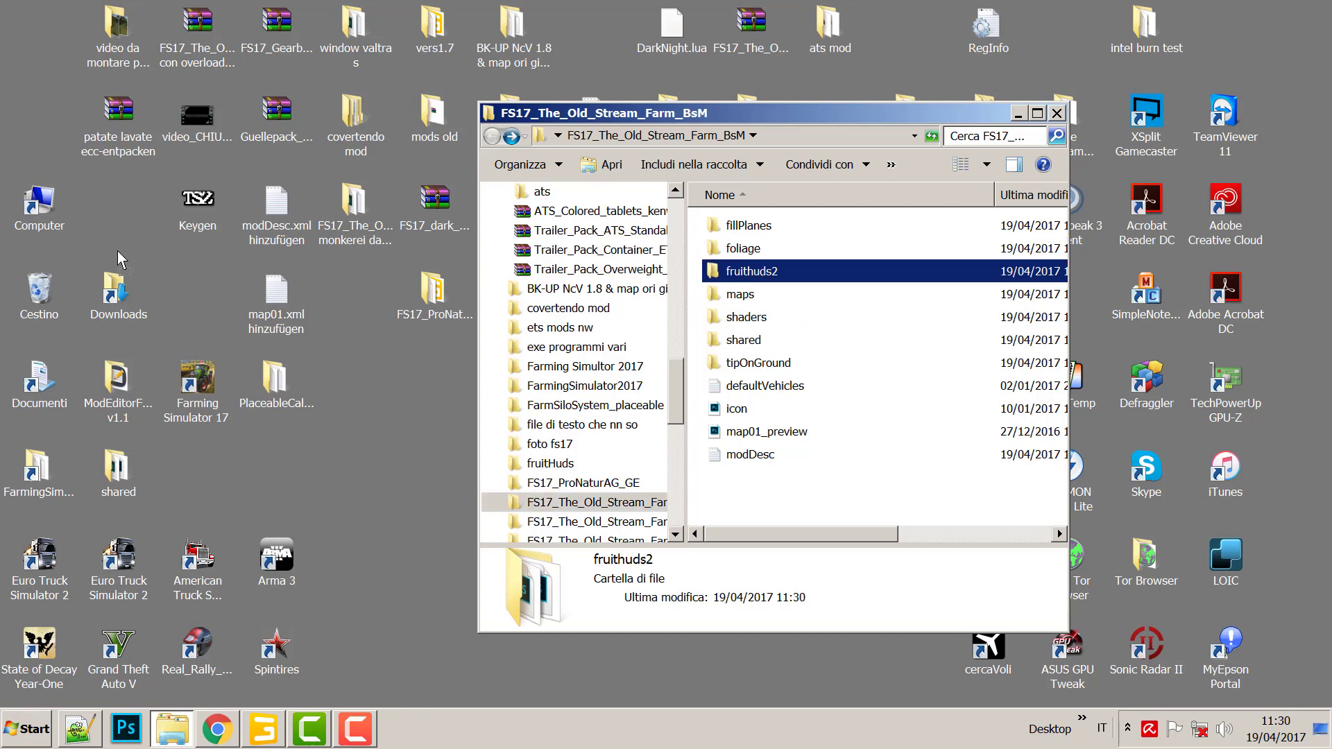
drag(208, 280, 208, 281)
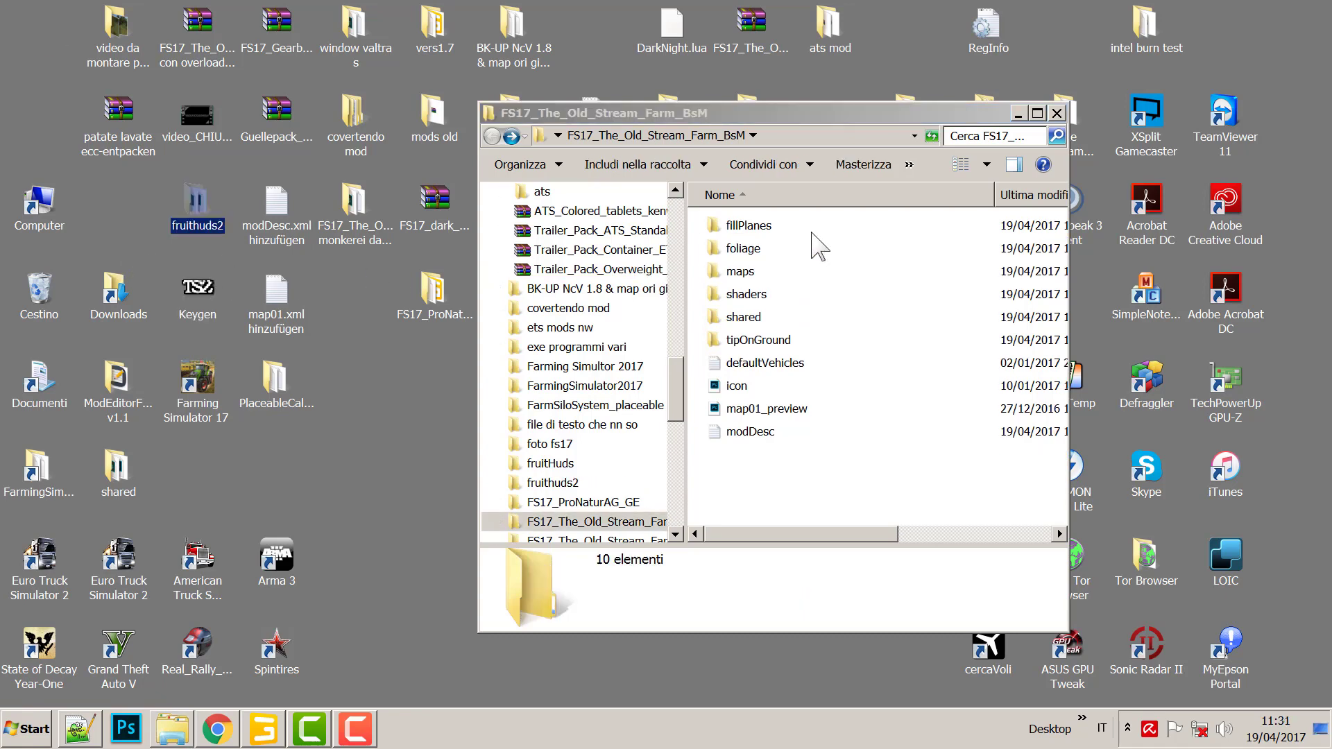
Move fruithuds2 from the desktop back into the map's root folder and rename it fruithuds.
click(744, 248)
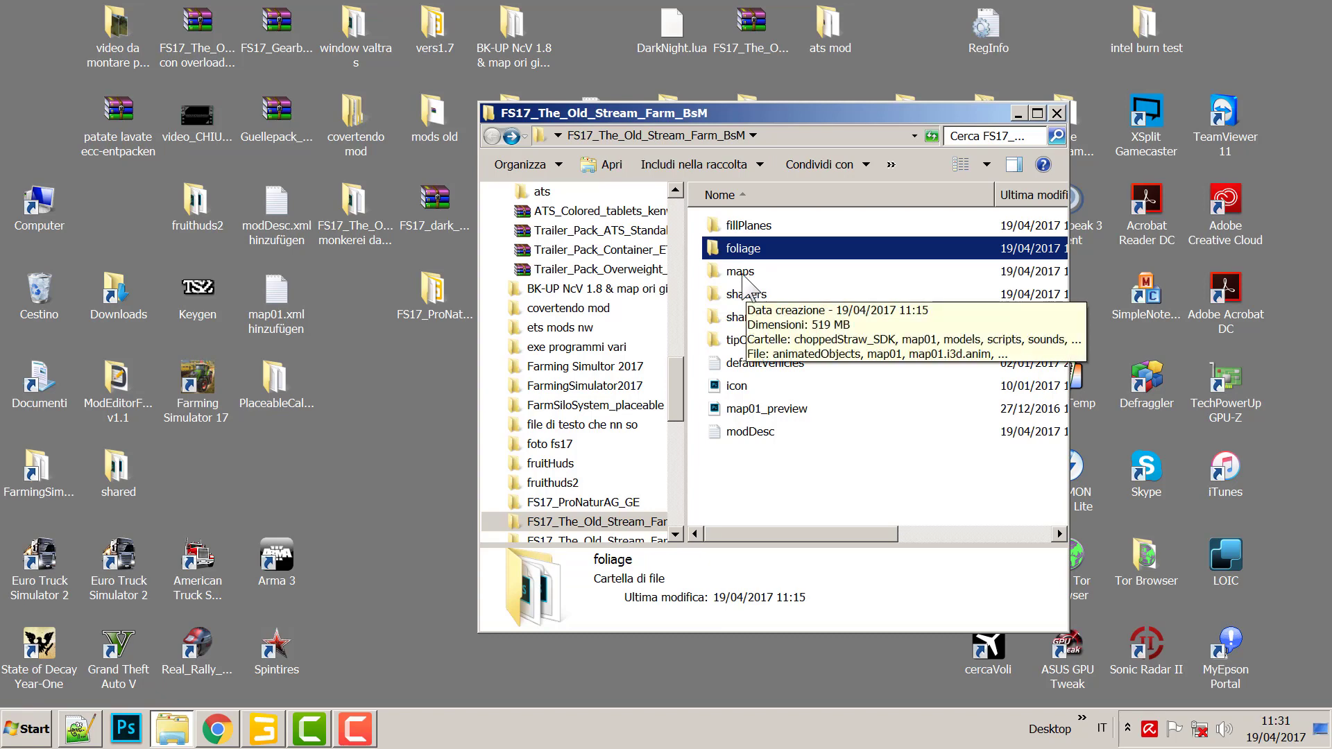
double_click(741, 273)
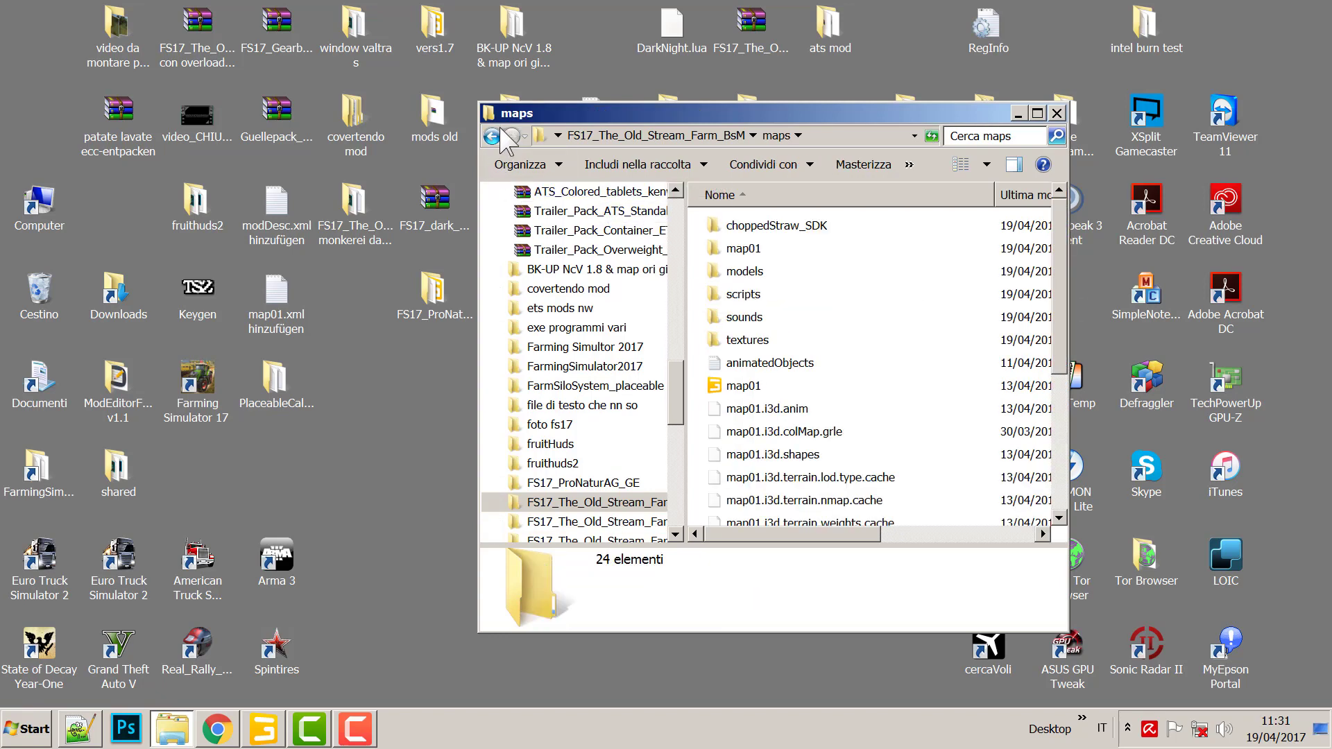
click(494, 134)
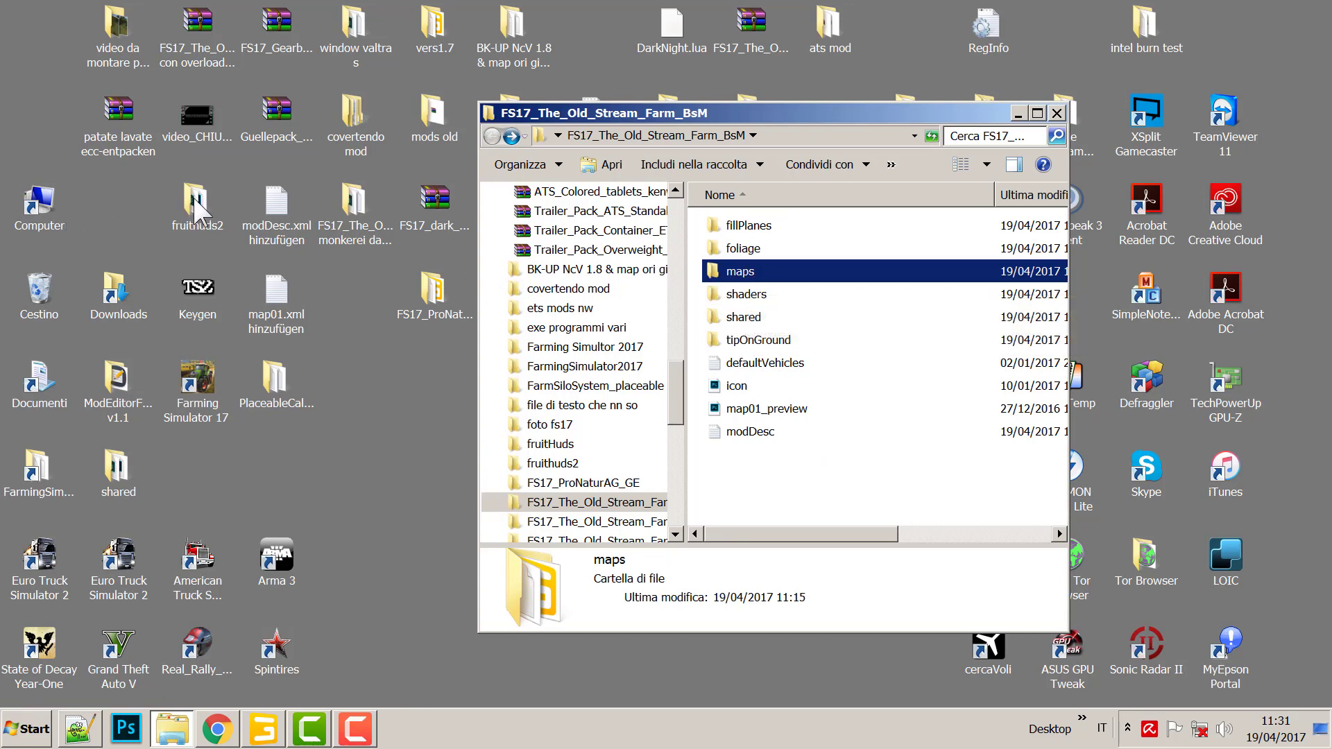
drag(195, 208, 902, 496)
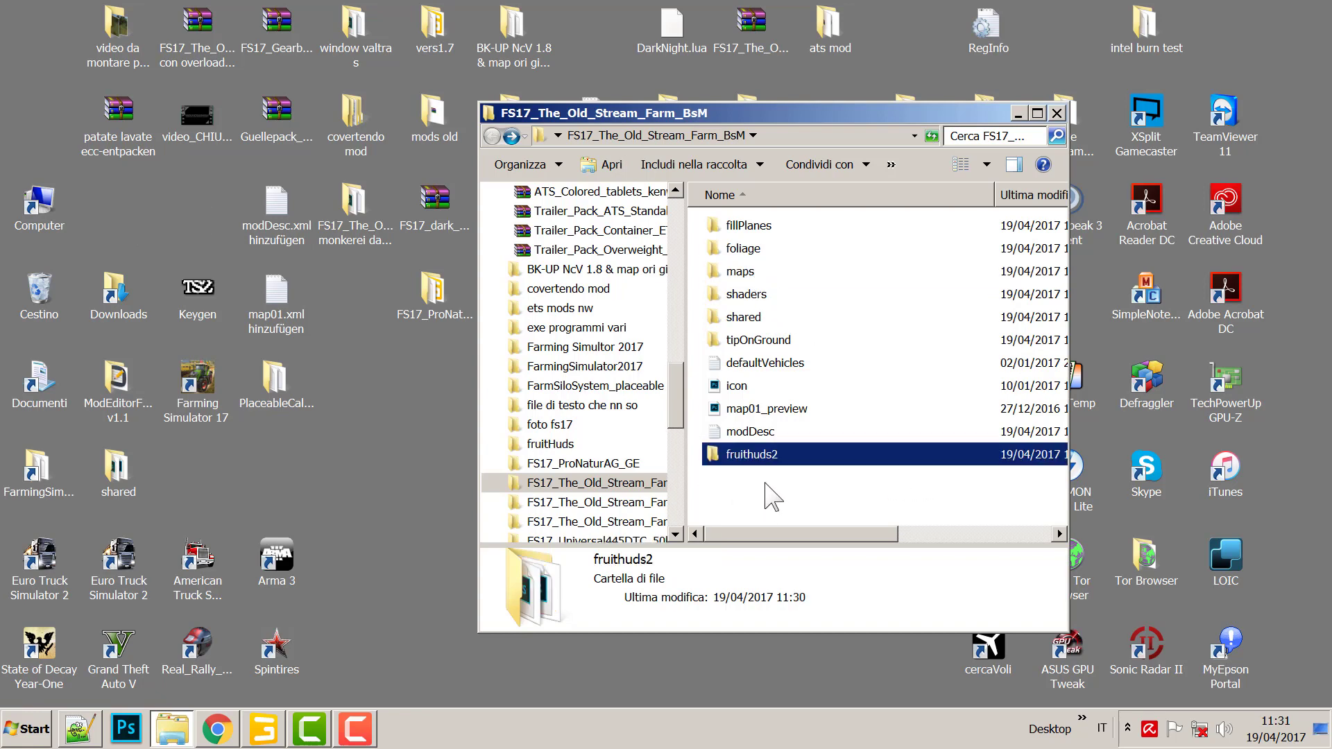
click(776, 455)
click(775, 451)
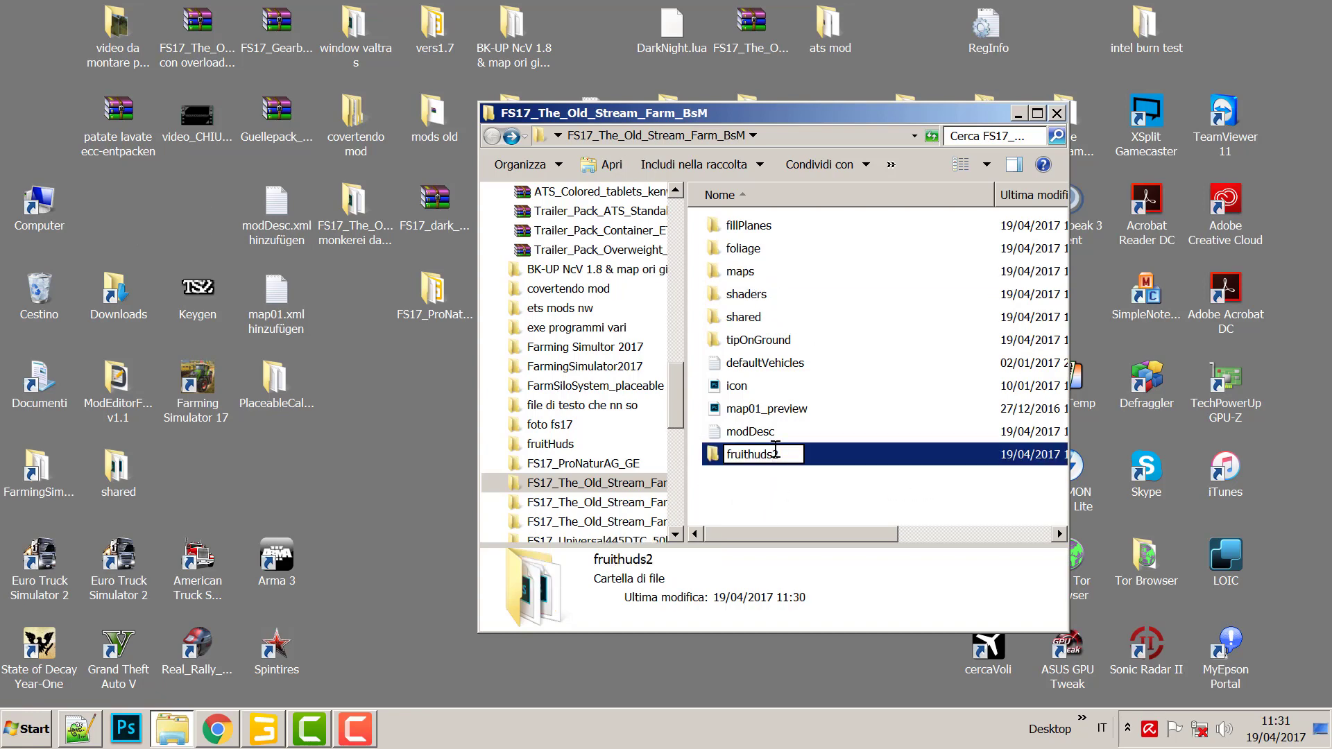
click(763, 501)
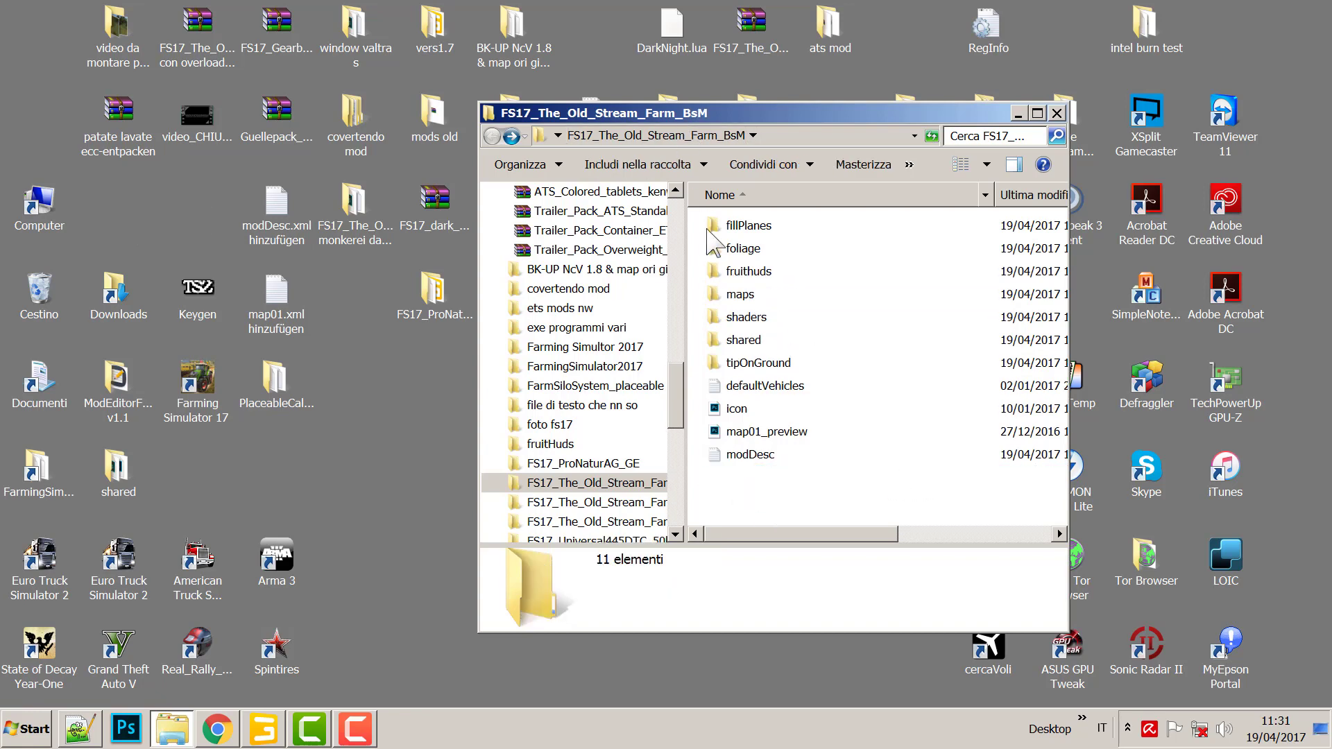
In maps\models\Molkerei, rename the fruitHuds subfolder to fruitHuds_2 and move it out to the desktop.
click(751, 296)
double_click(750, 296)
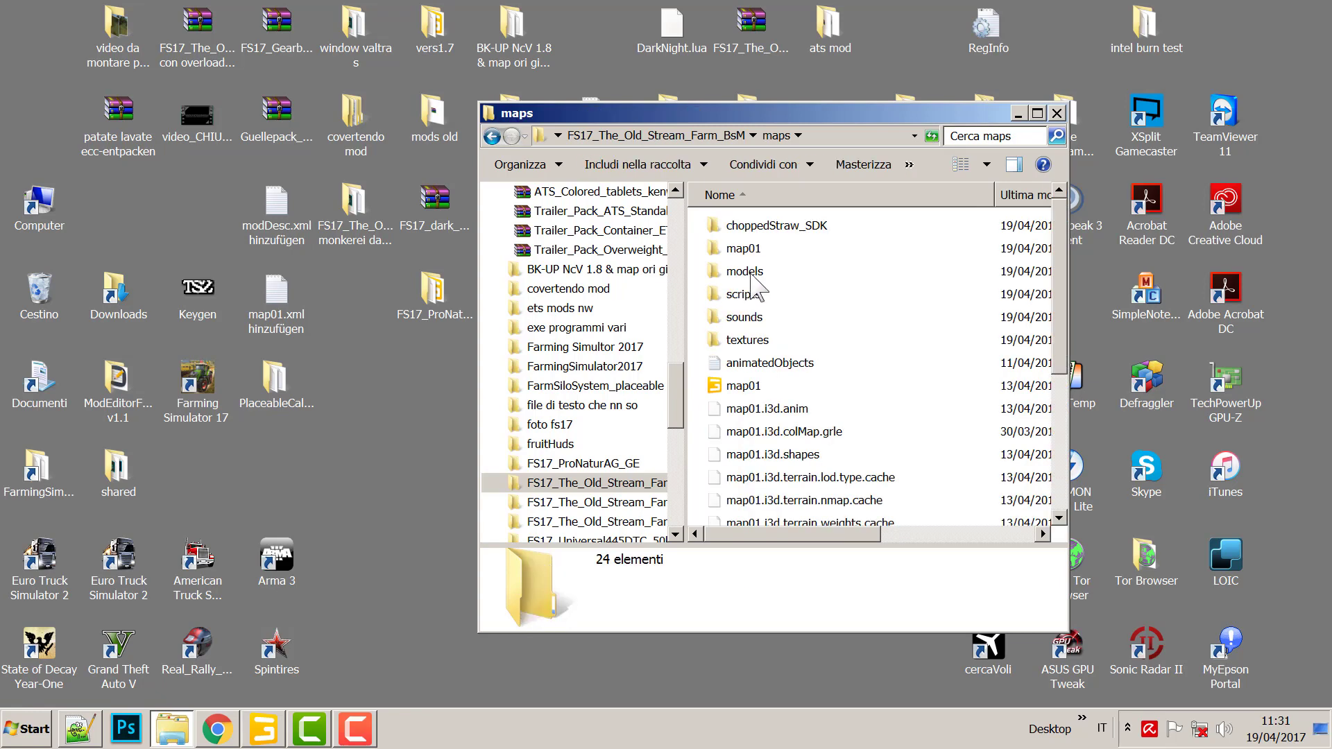
double_click(745, 272)
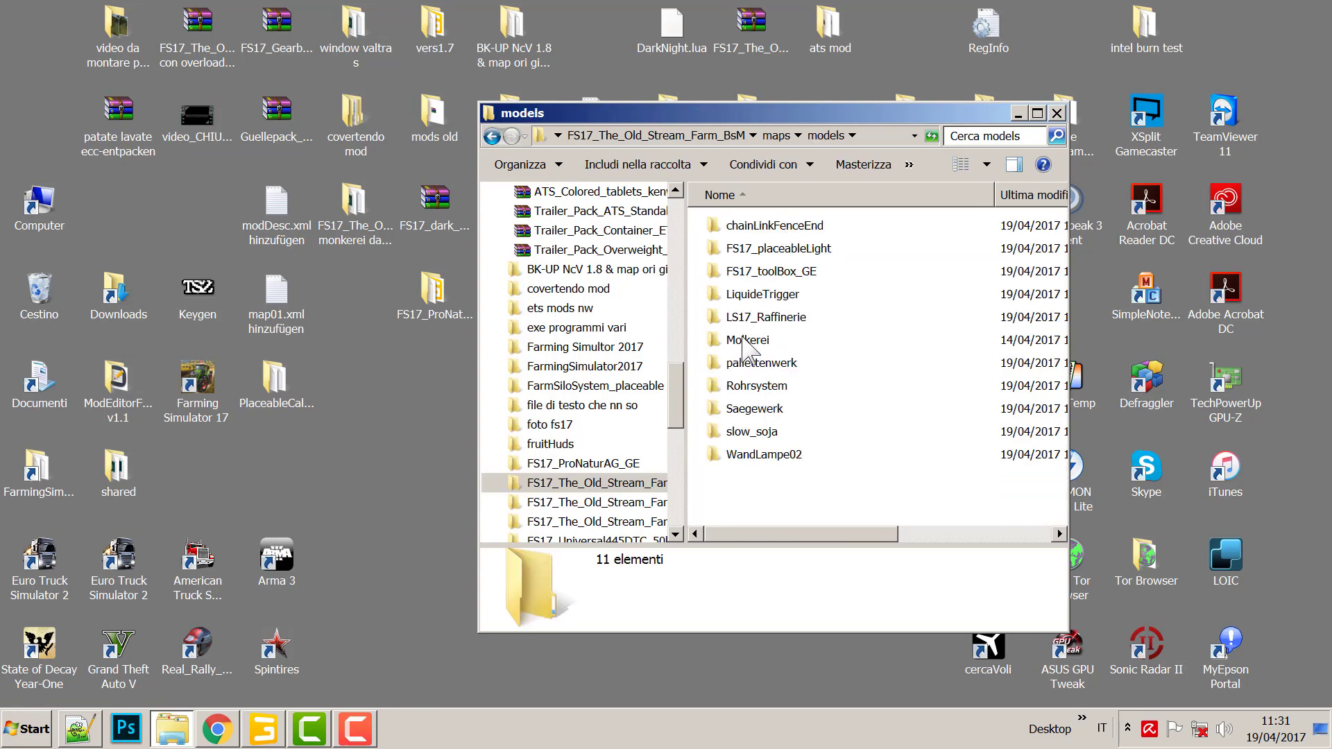
double_click(746, 340)
click(756, 253)
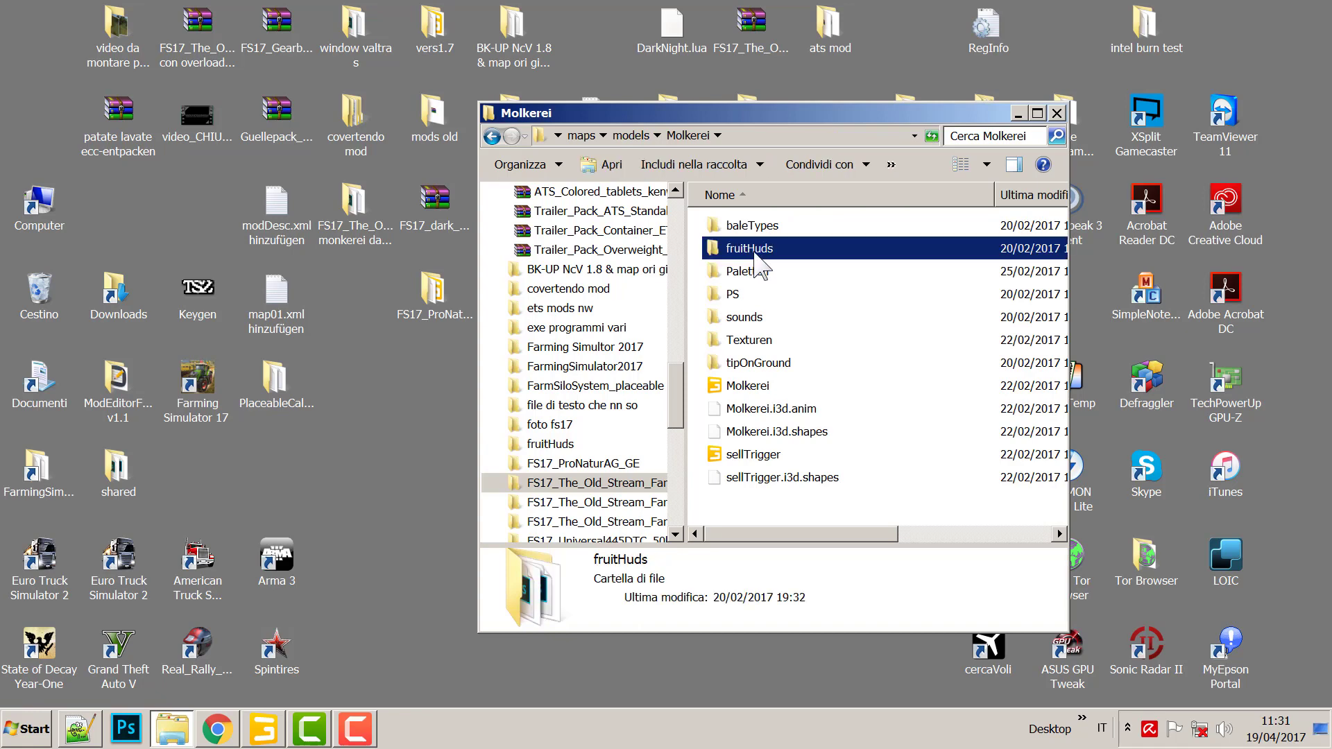
click(776, 250)
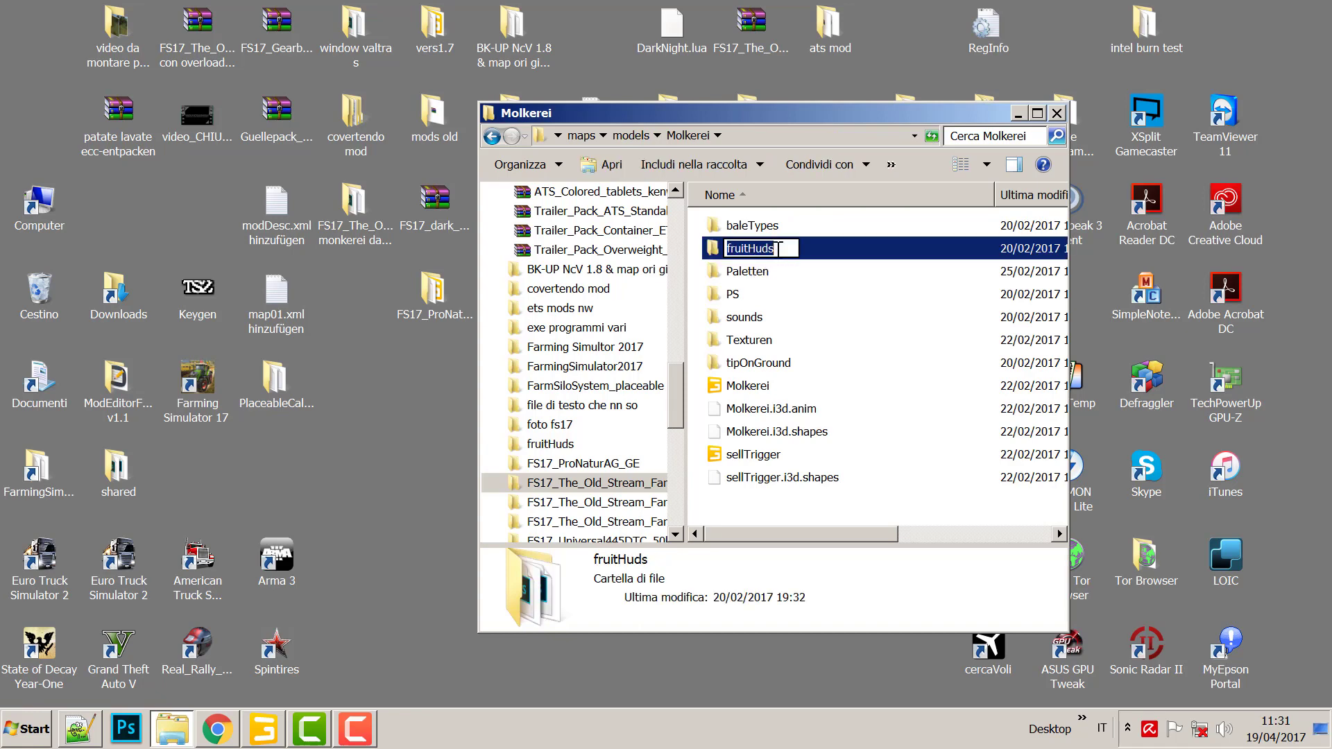
click(778, 248)
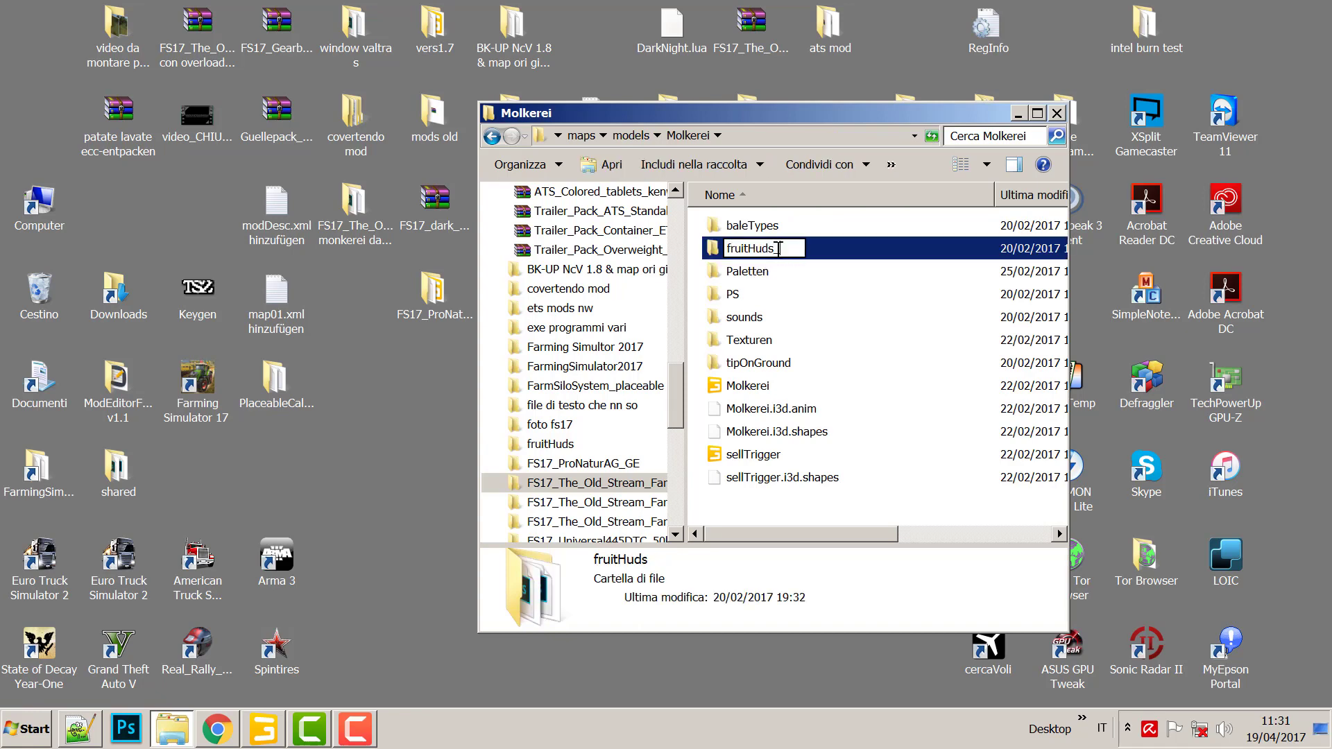
text(_2)
key(Return)
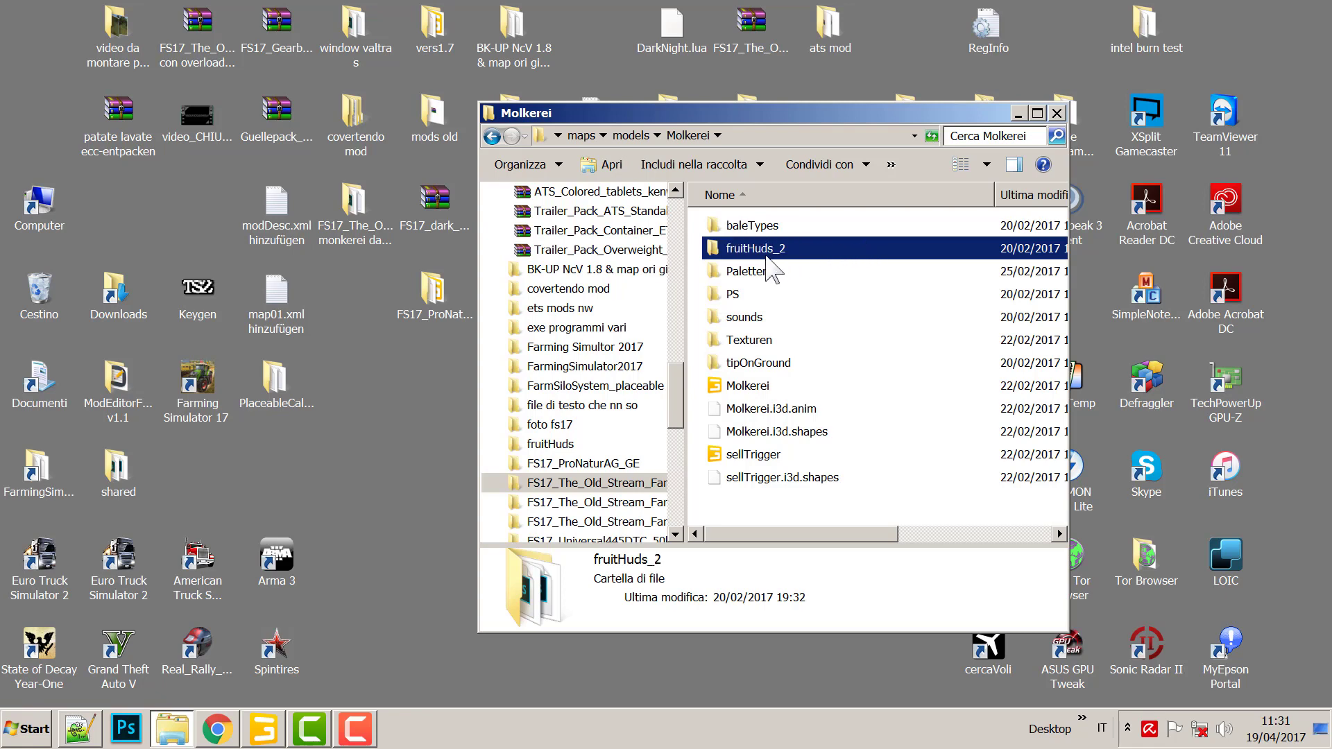
click(211, 198)
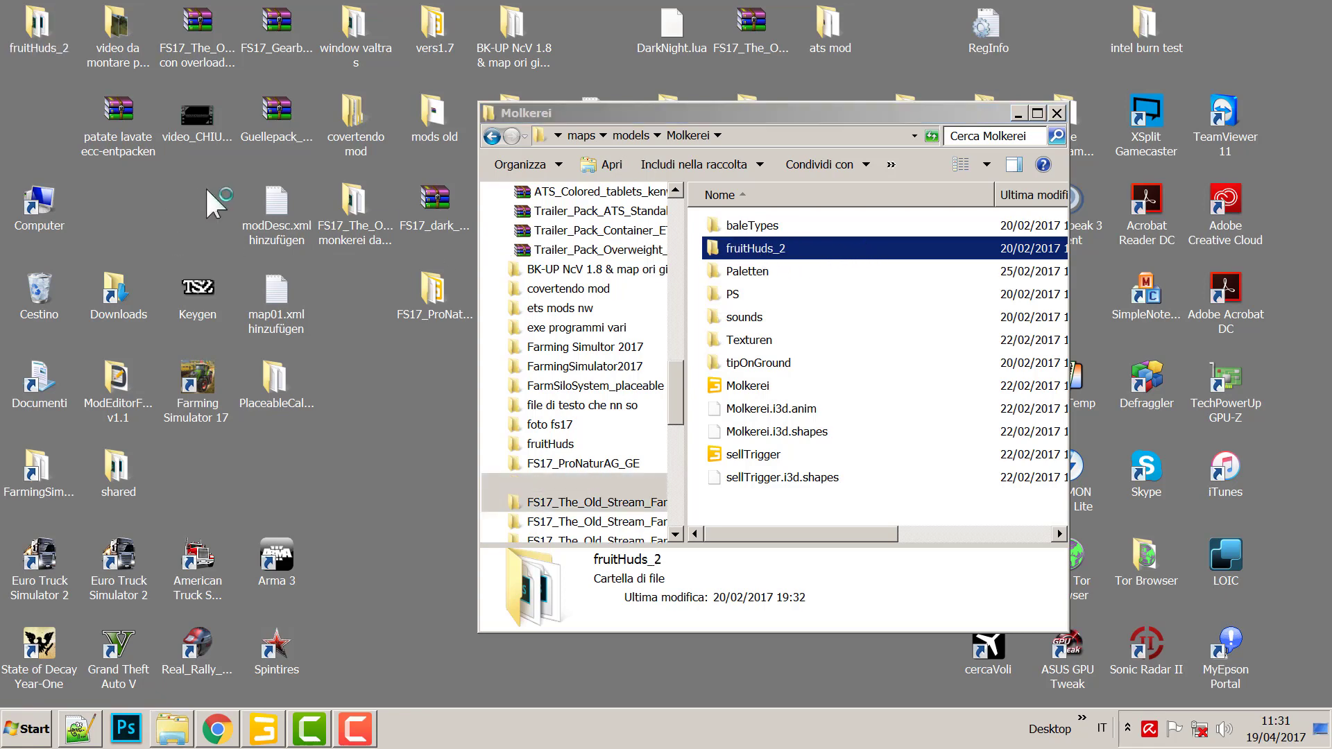
key(ctrl+v)
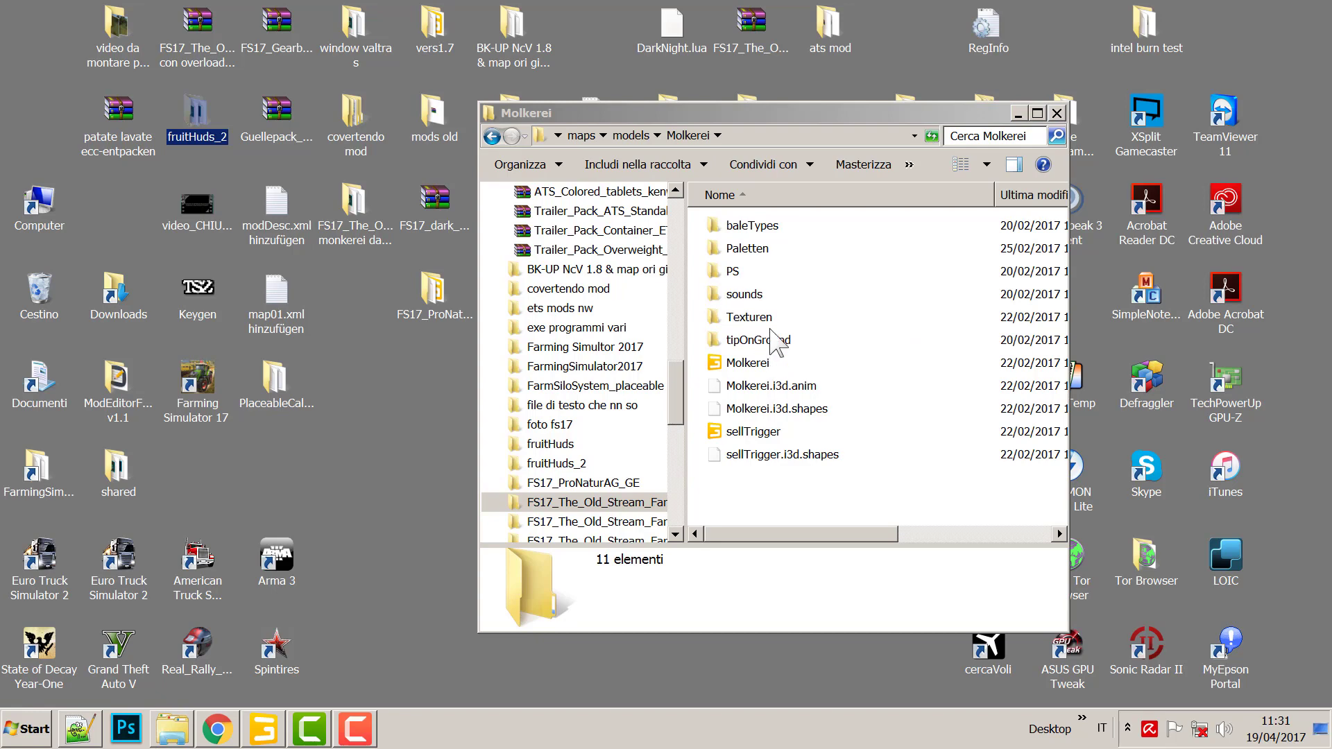
Open the map01 scene from the map's maps folder in GIANTS Editor and dismiss the welcome window.
click(492, 136)
click(492, 137)
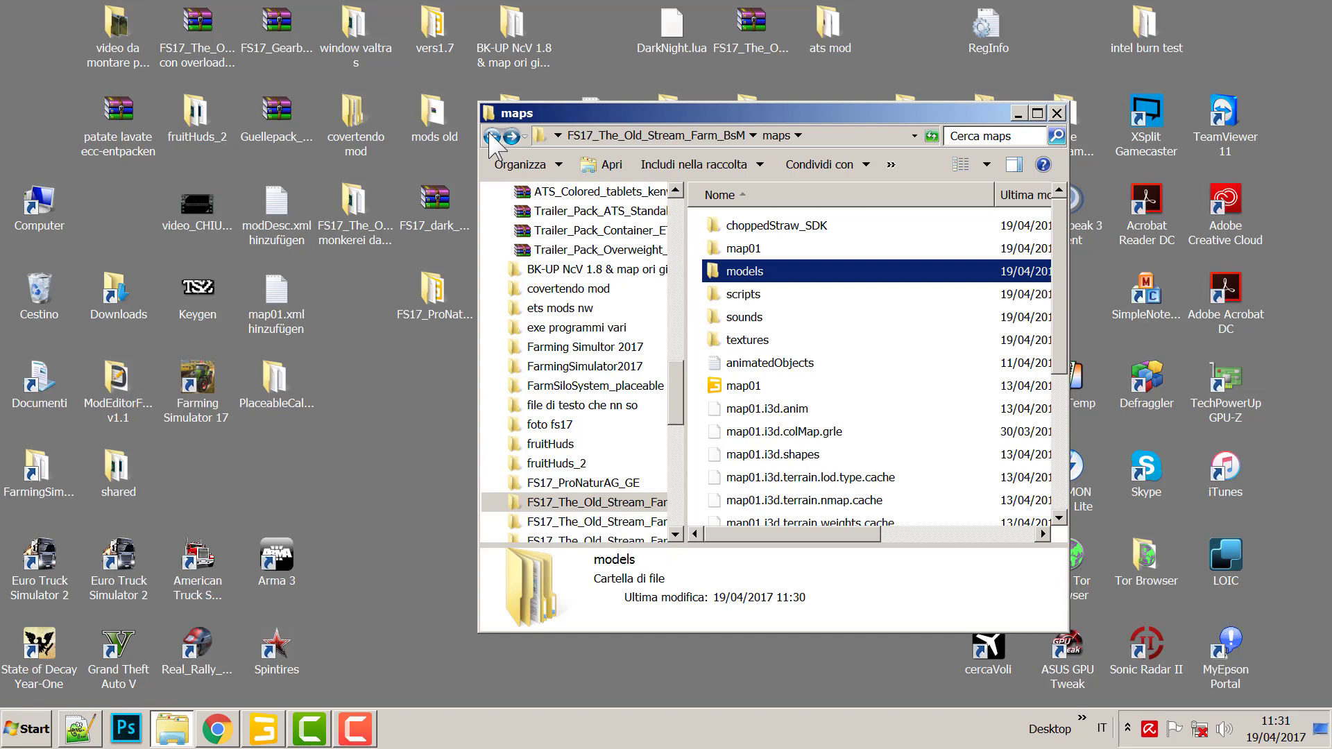
click(492, 137)
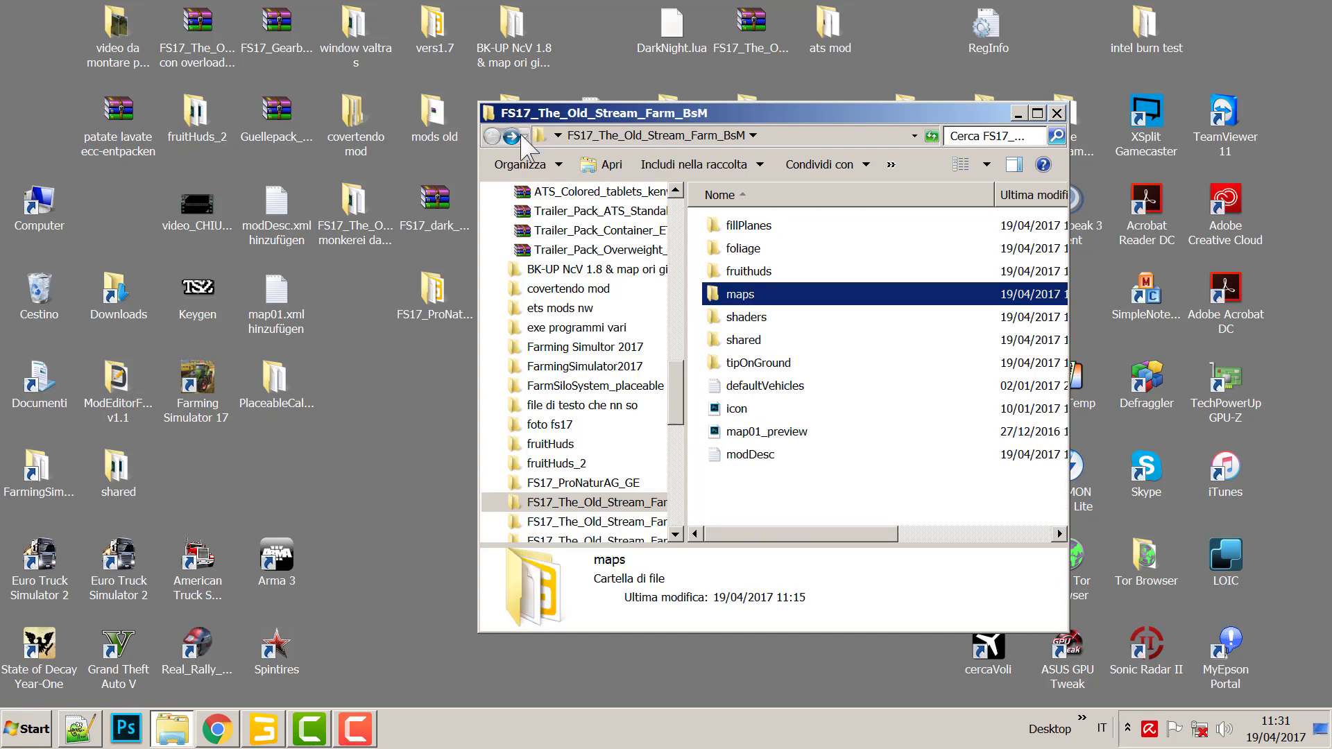
click(511, 137)
double_click(728, 386)
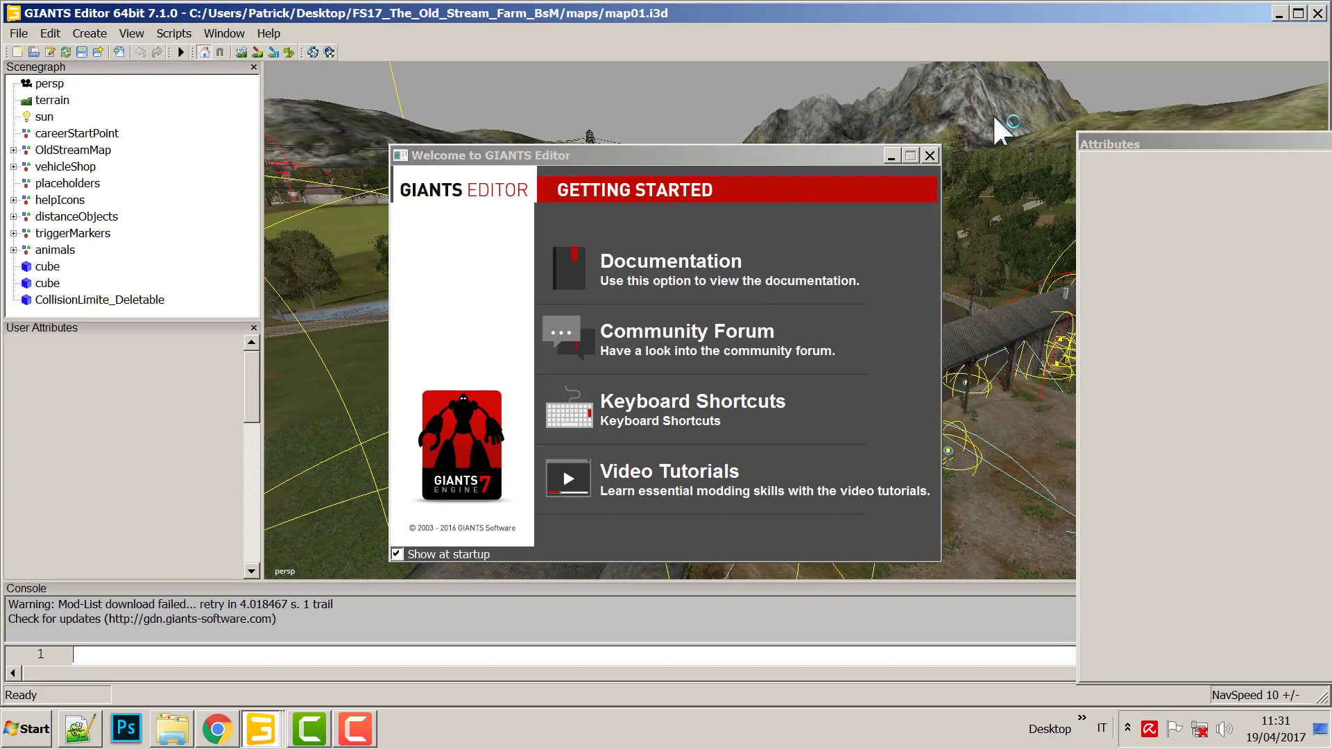
click(934, 152)
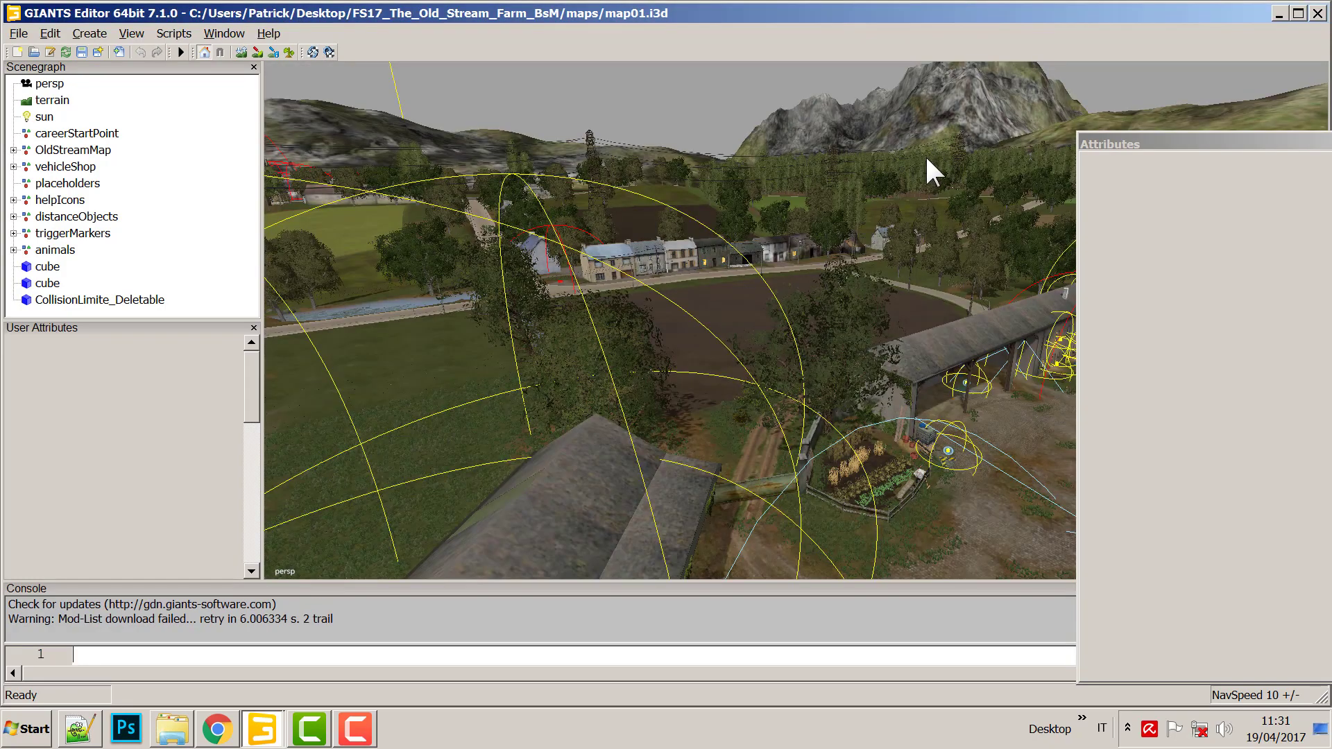
Examine the map for a clear site, checking the open ground around the existing industrial building and concrete walls.
alt+drag(925, 154, 777, 302)
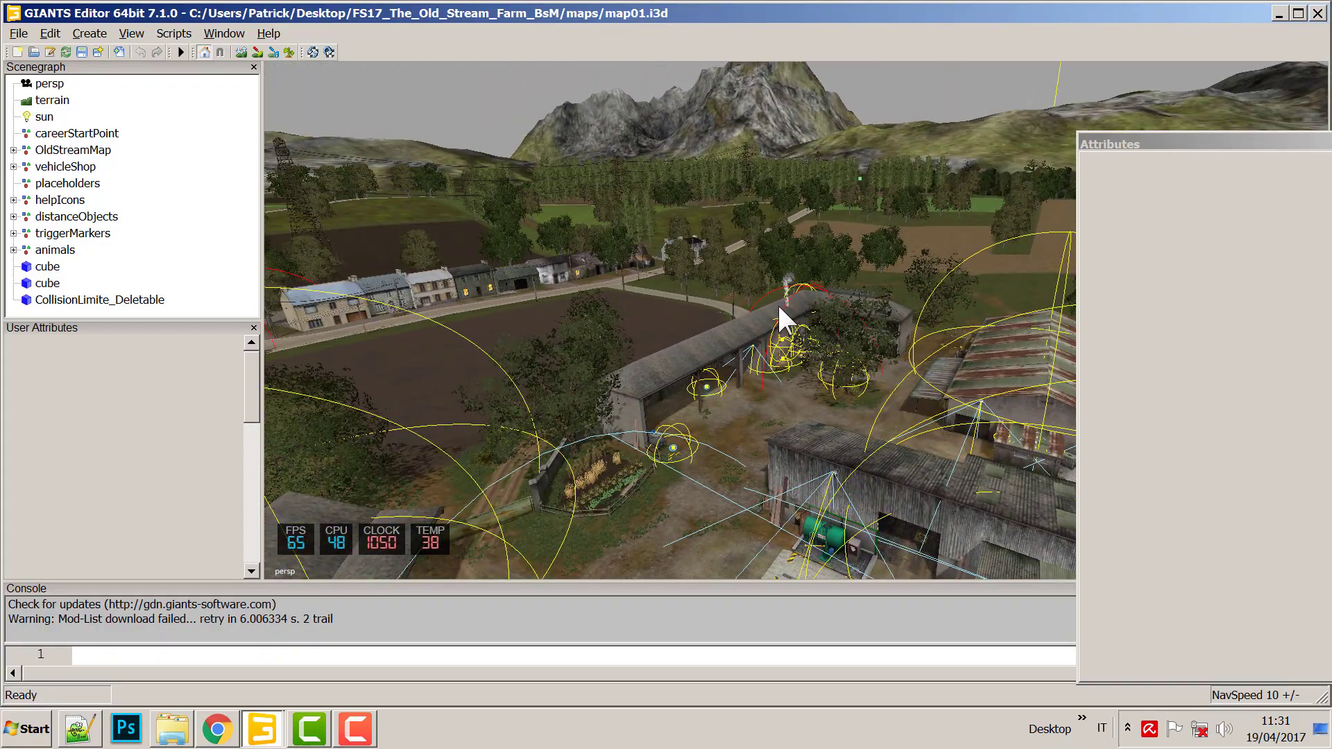
right_drag(776, 302, 705, 470)
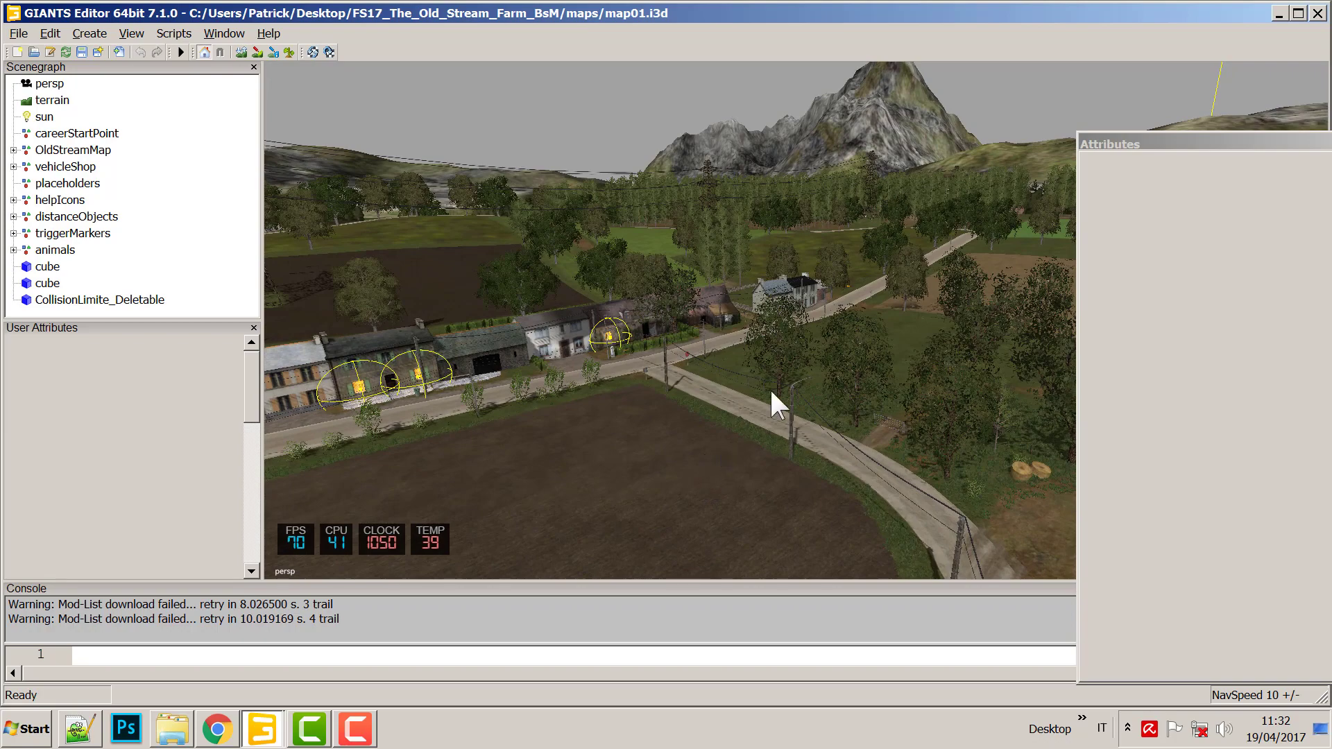
right_drag(771, 392, 788, 212)
right_drag(733, 421, 626, 548)
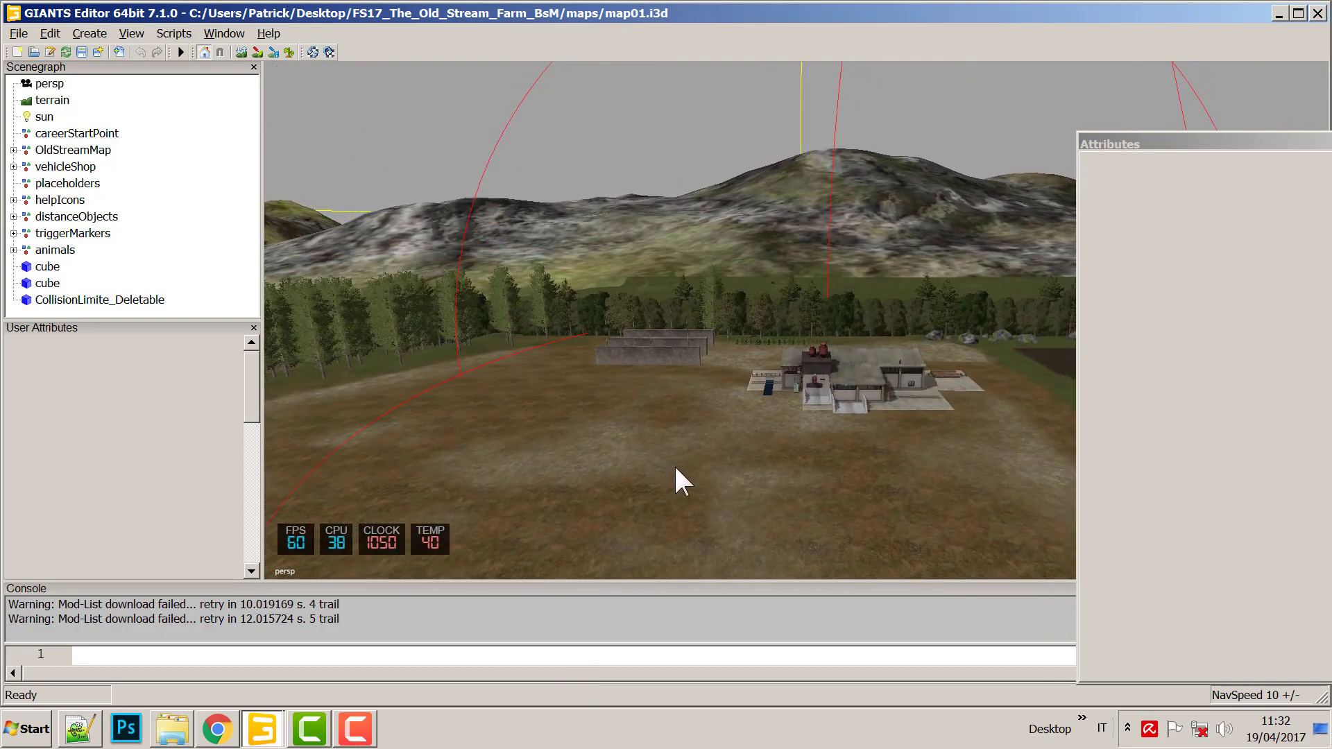
right_drag(693, 464, 785, 327)
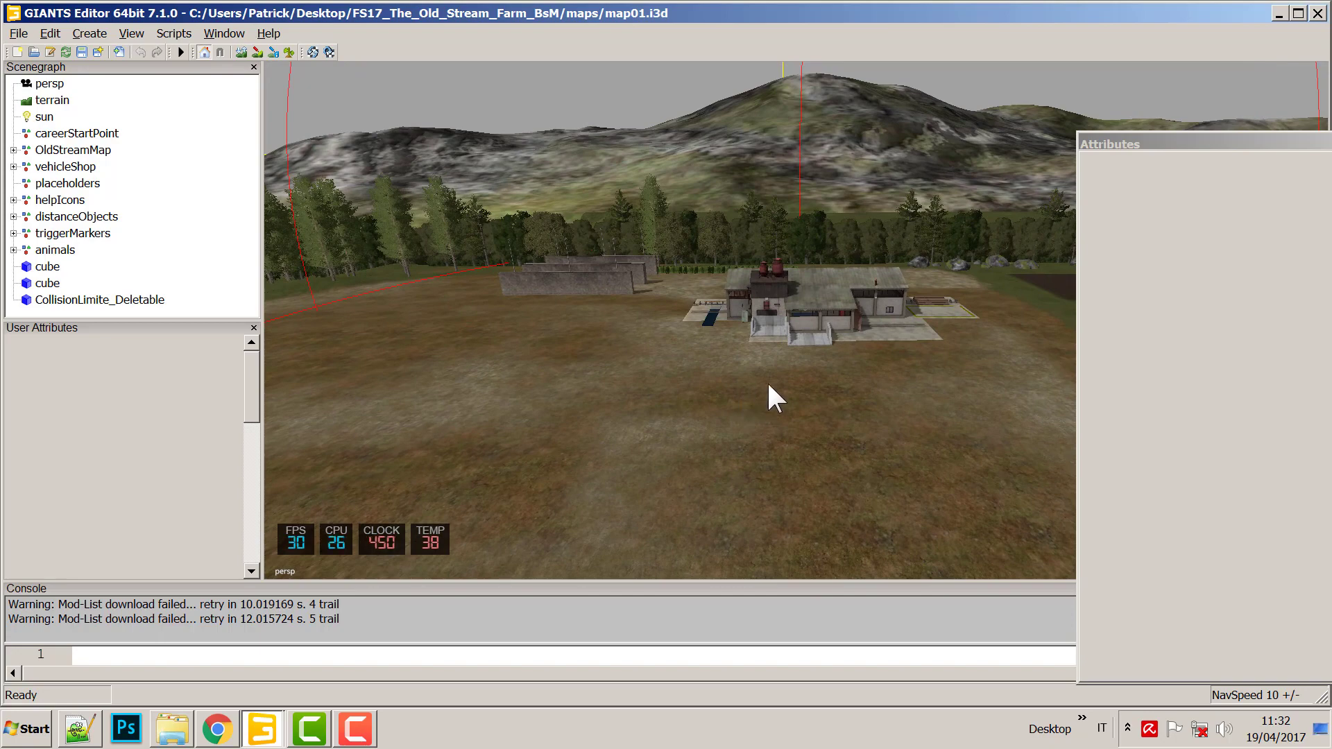
mouse_move(768, 385)
right_down()
mouse_move(724, 335)
mouse_move(731, 372)
mouse_move(841, 363)
mouse_move(733, 411)
mouse_move(774, 373)
right_up()
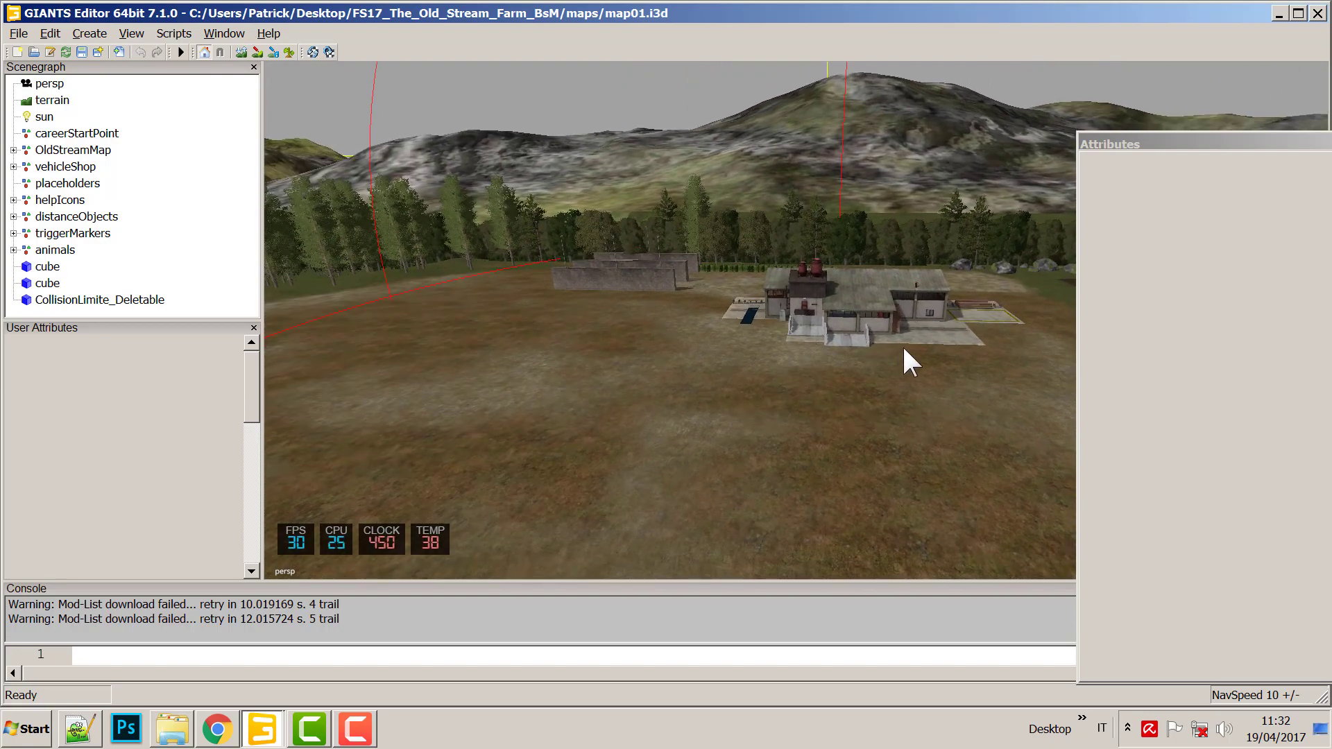
right_drag(897, 349, 709, 419)
alt+right_drag(856, 311, 767, 580)
middle_drag(890, 367, 948, 287)
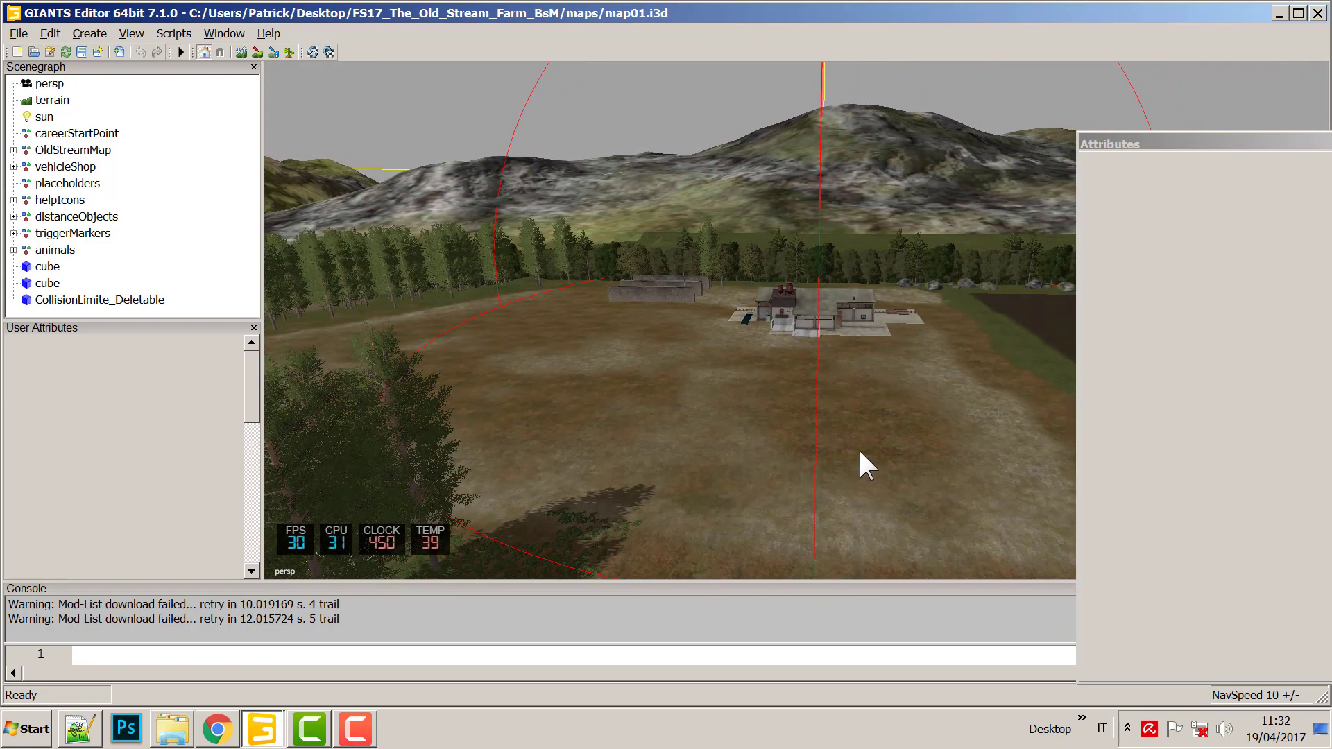
alt+right_drag(859, 452, 572, 426)
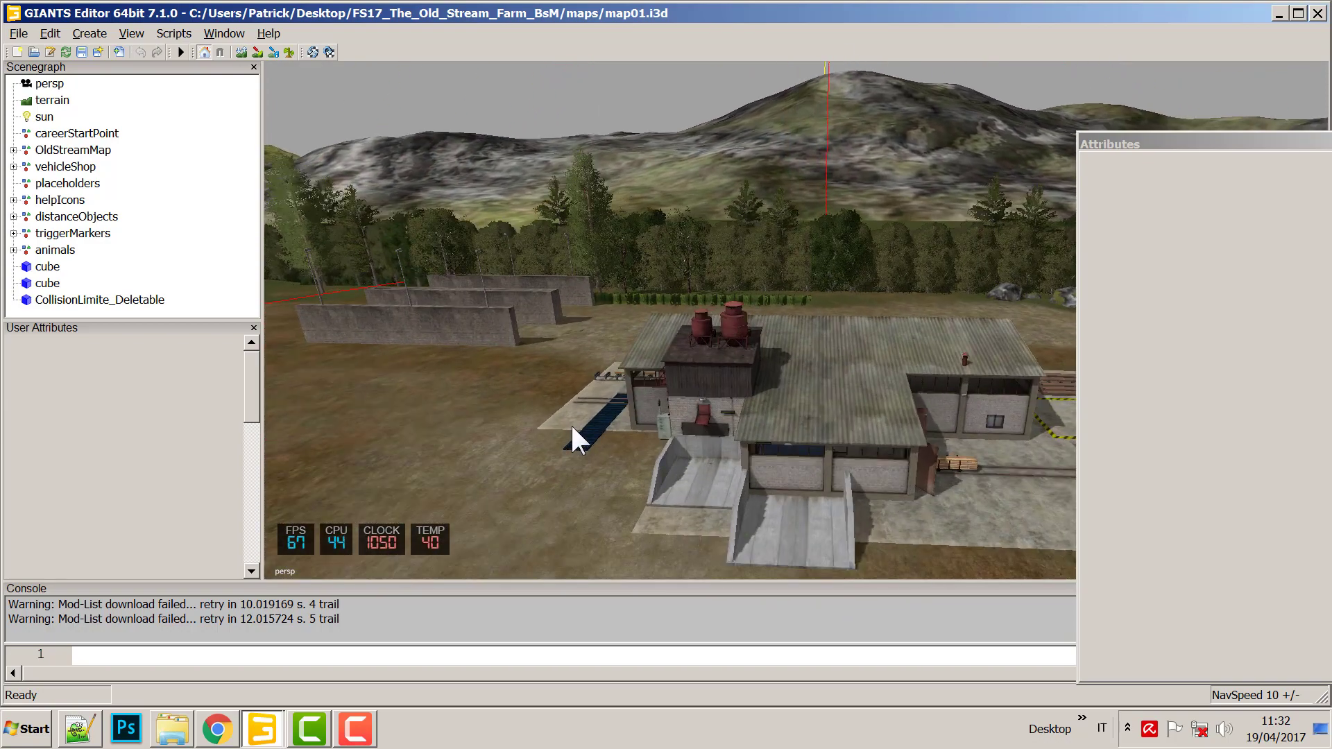
middle_drag(572, 430, 963, 455)
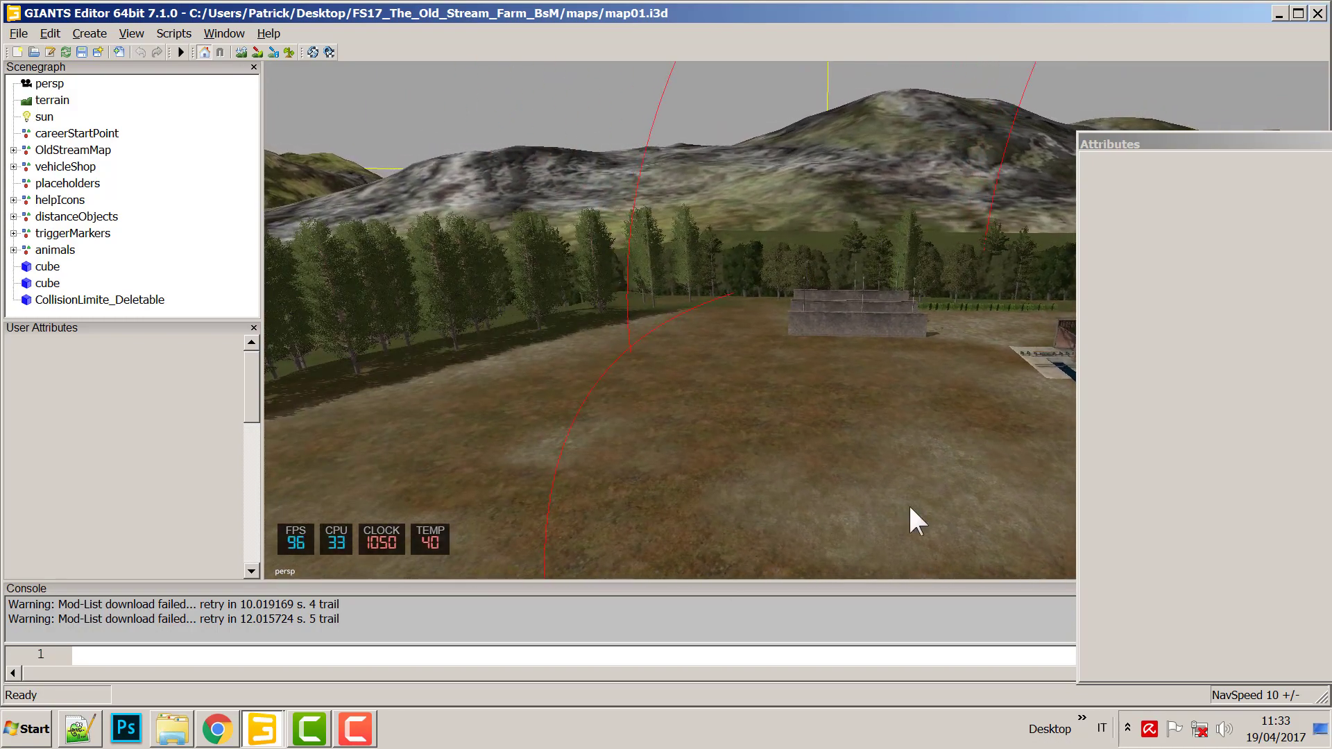
middle_drag(910, 508, 924, 2)
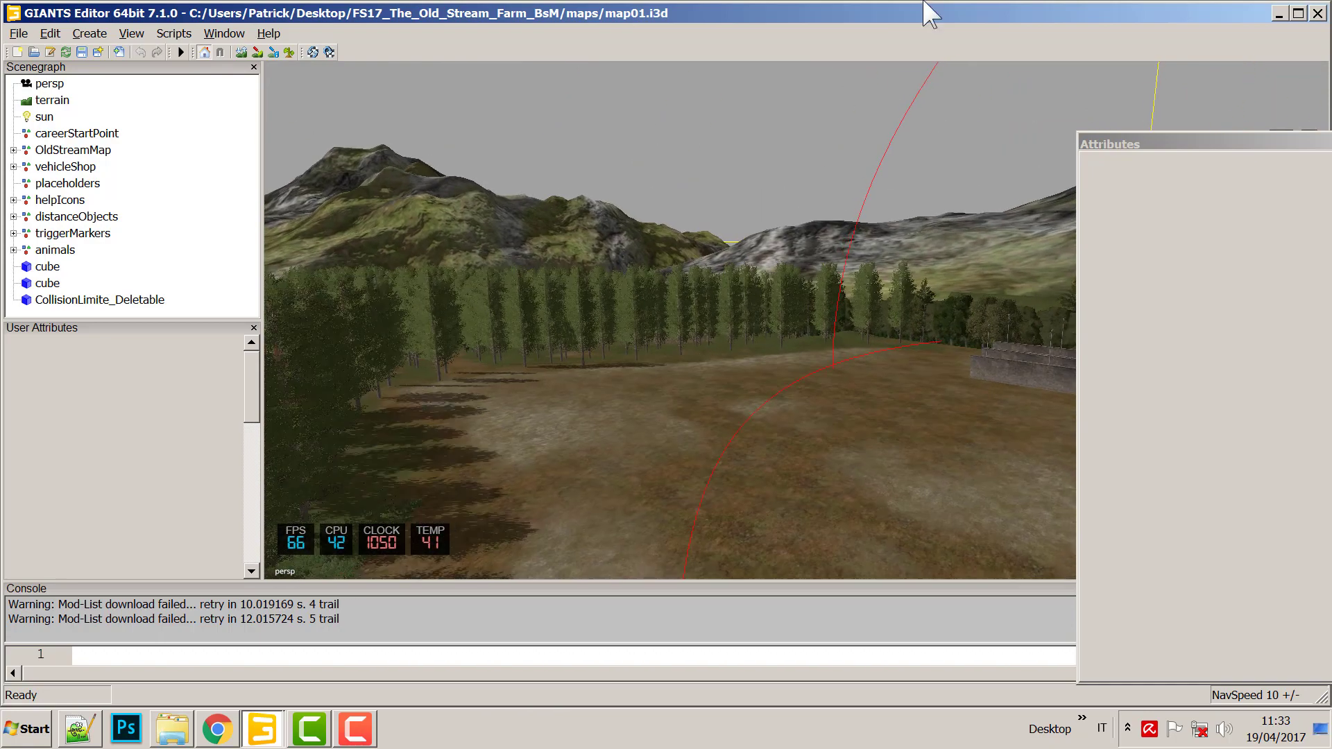
middle_drag(867, 346, 761, 404)
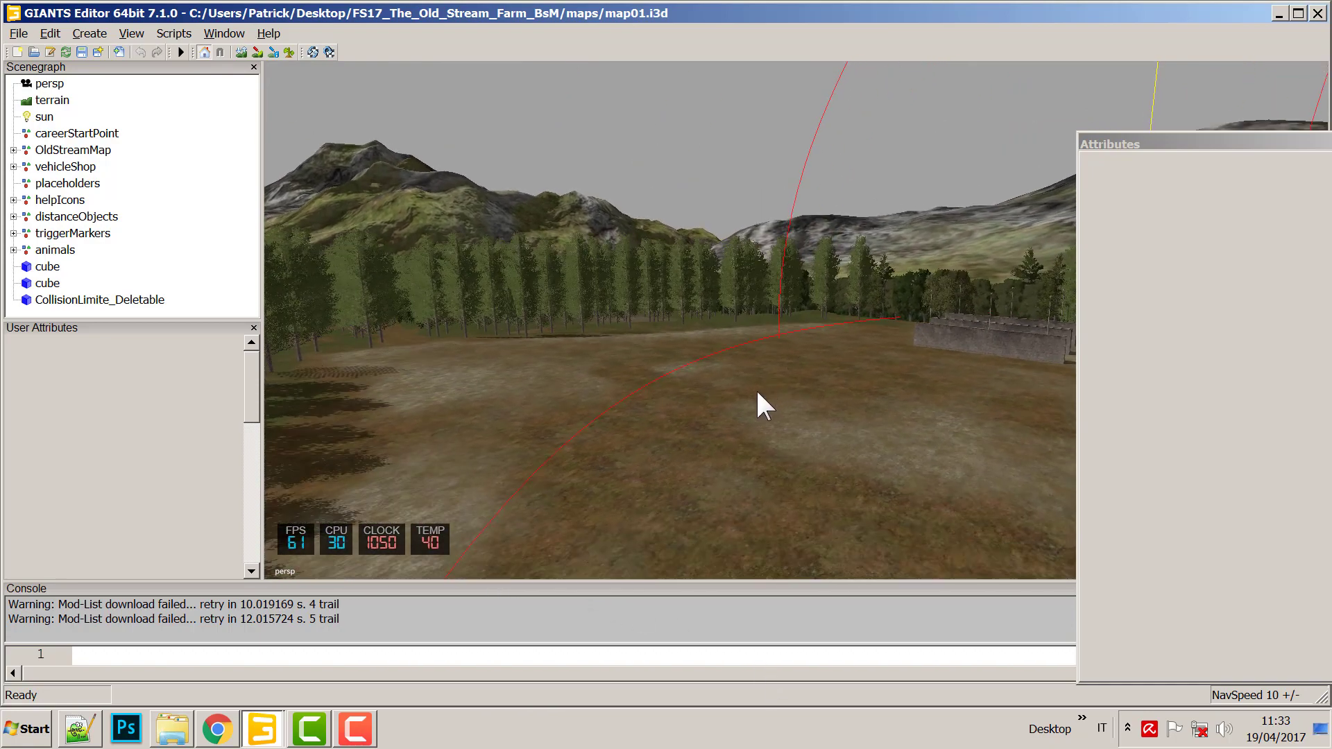
Import the Molkerei i3d file from the map's maps\models\Molkerei folder into the scene.
click(19, 33)
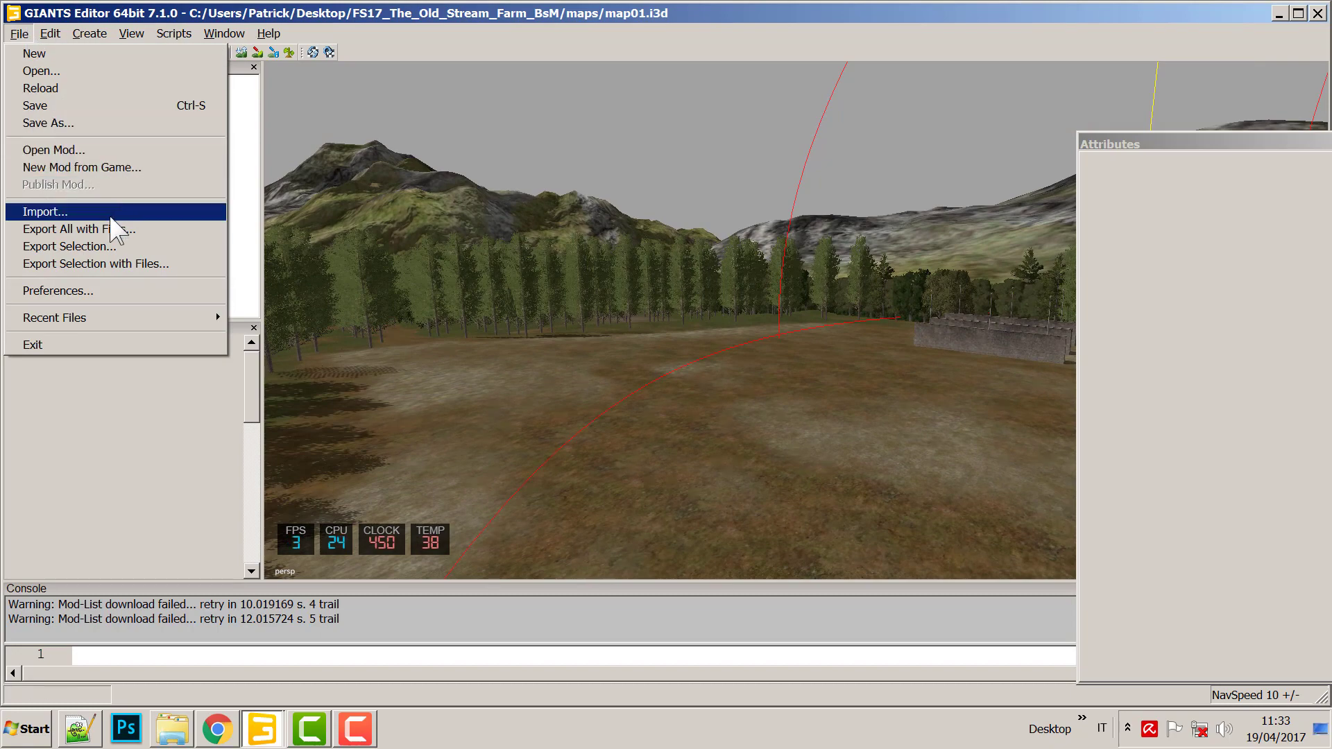
click(111, 216)
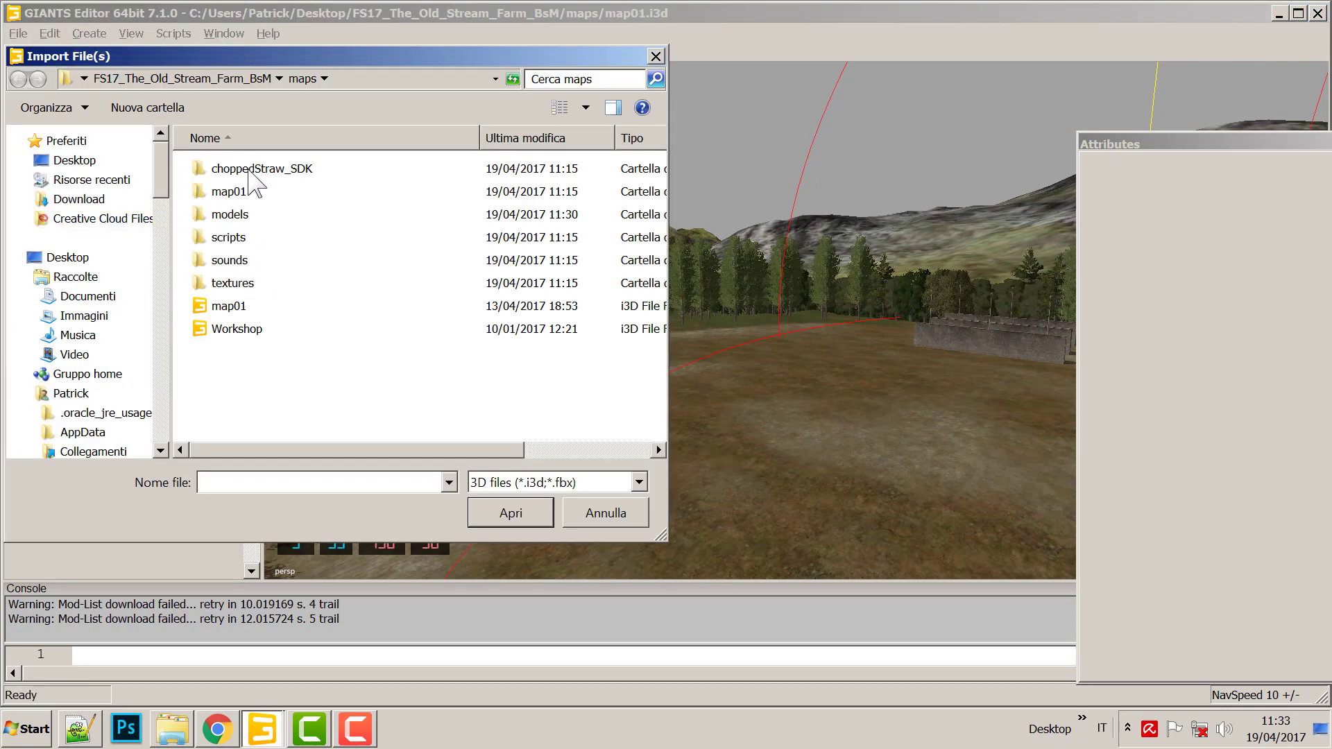
double_click(220, 215)
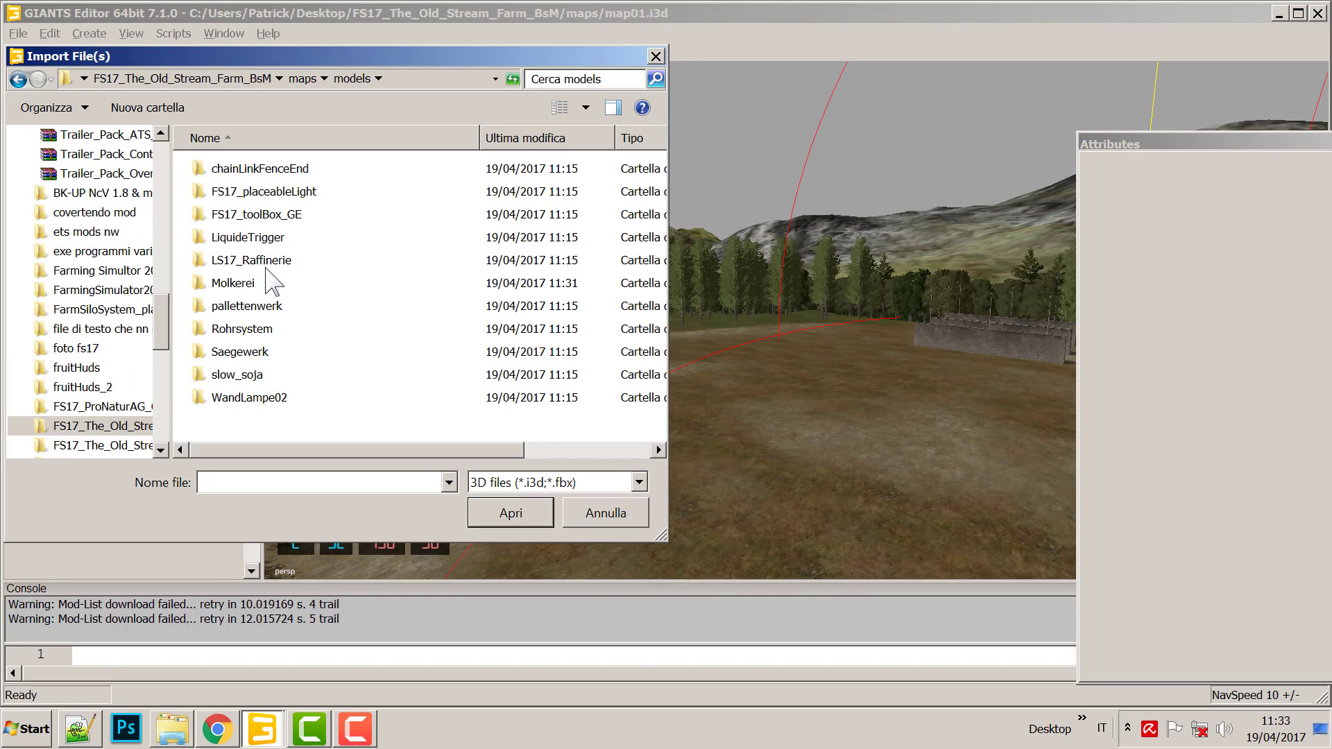
double_click(239, 284)
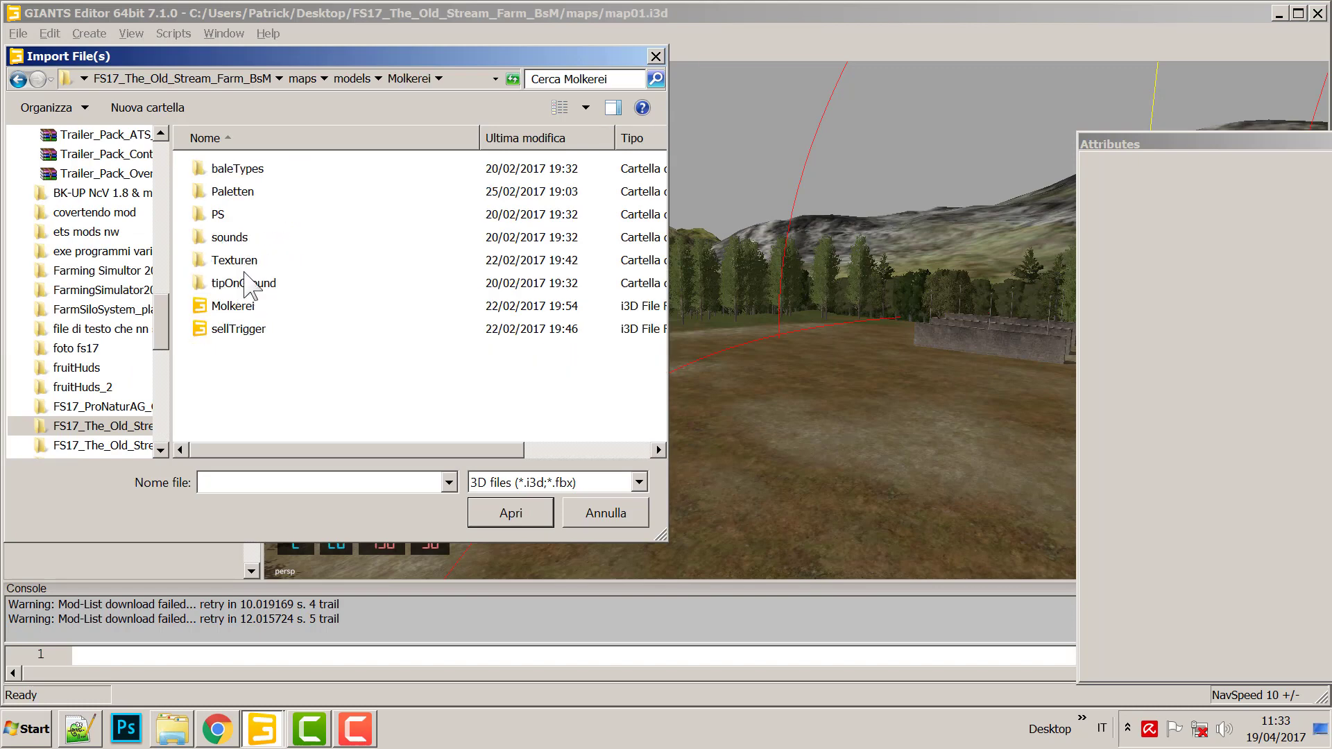
click(231, 313)
click(238, 331)
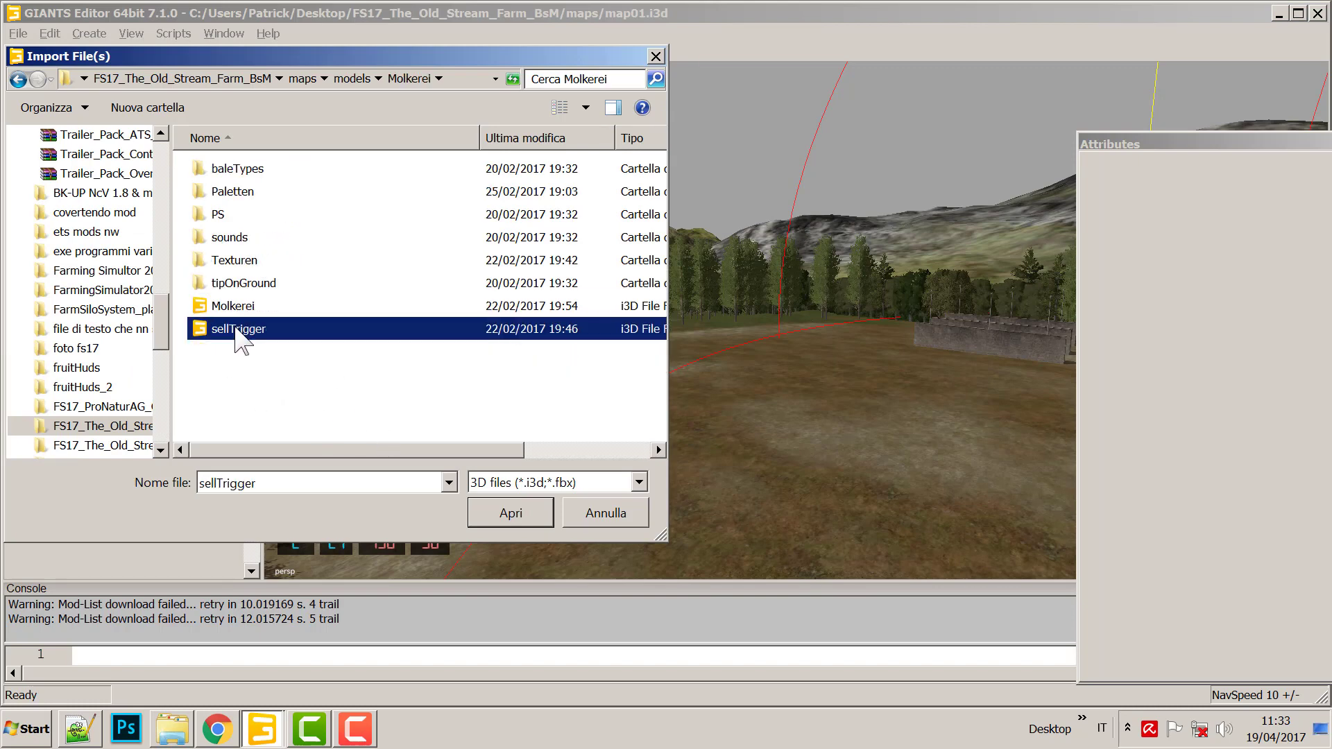
click(239, 306)
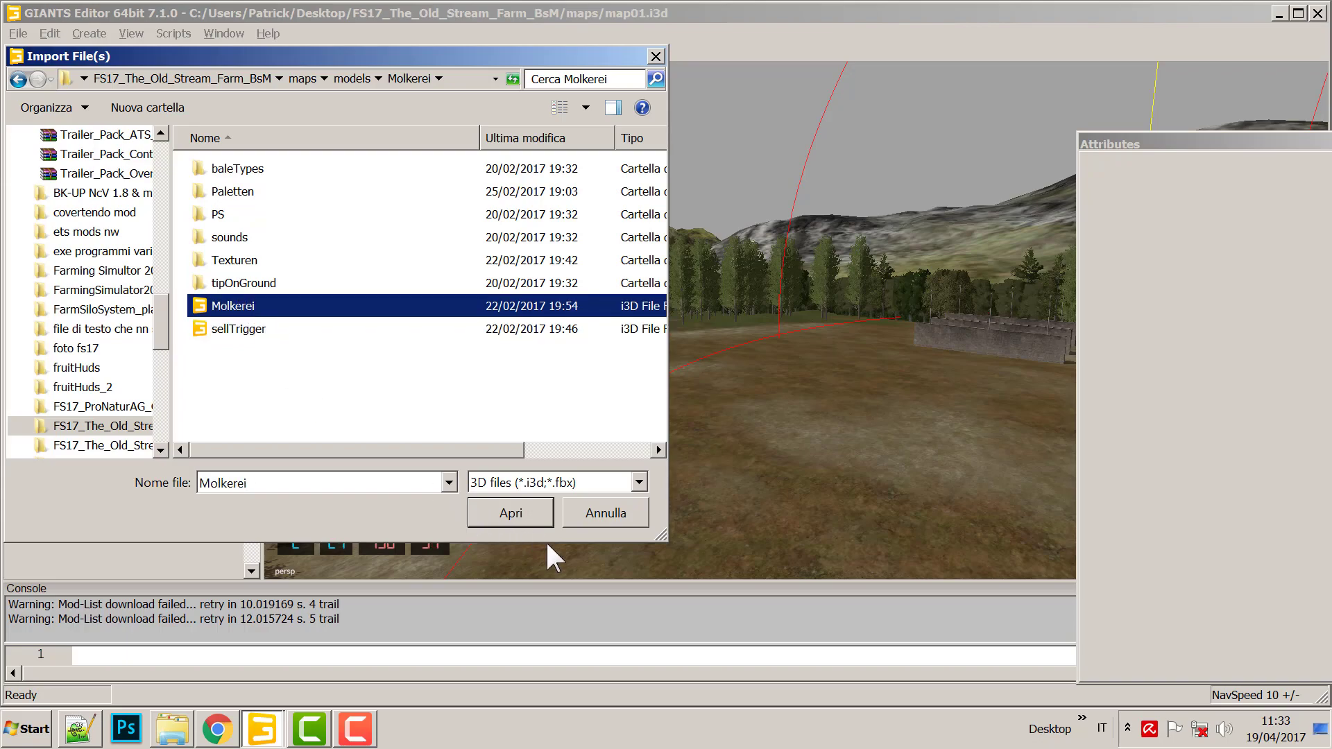
click(535, 521)
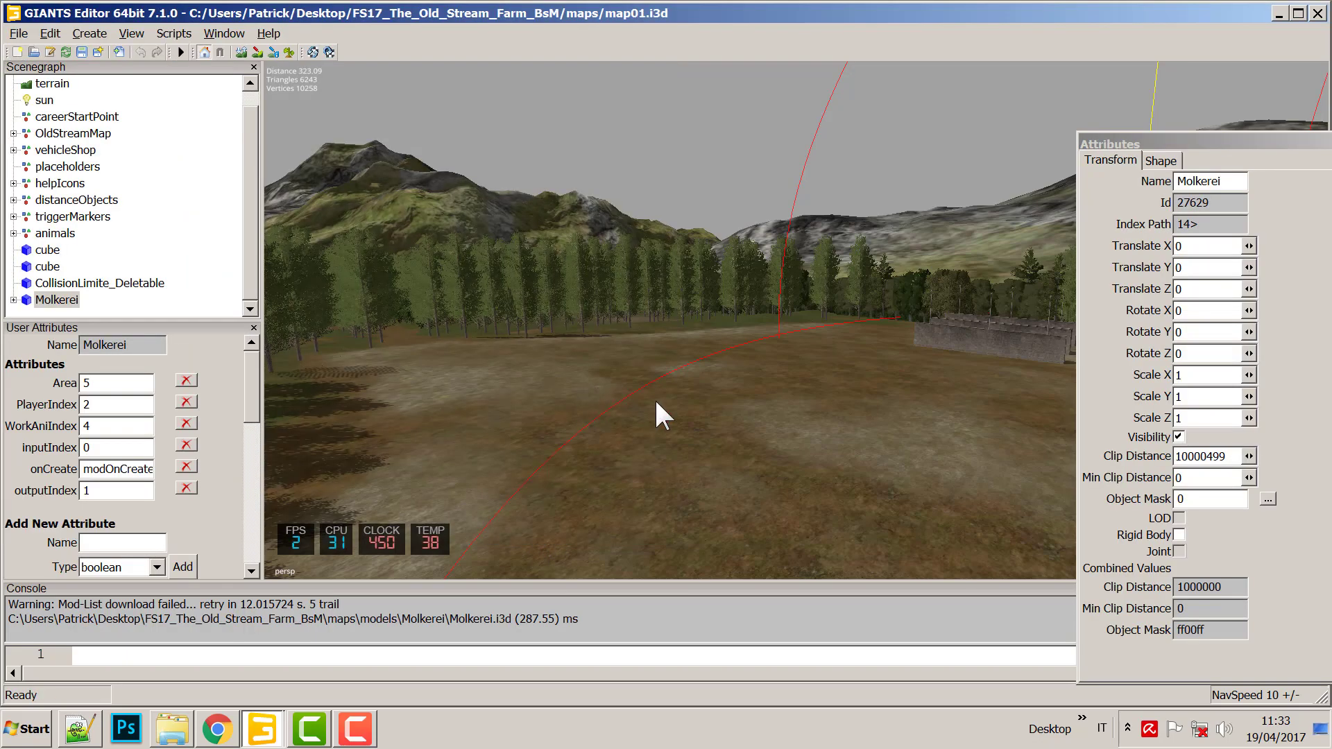
Move the Molkerei object onto the open ground near the existing building, to about X -319.5 and Y 107.8.
alt+drag(744, 389, 765, 502)
right_drag(764, 502, 833, 203)
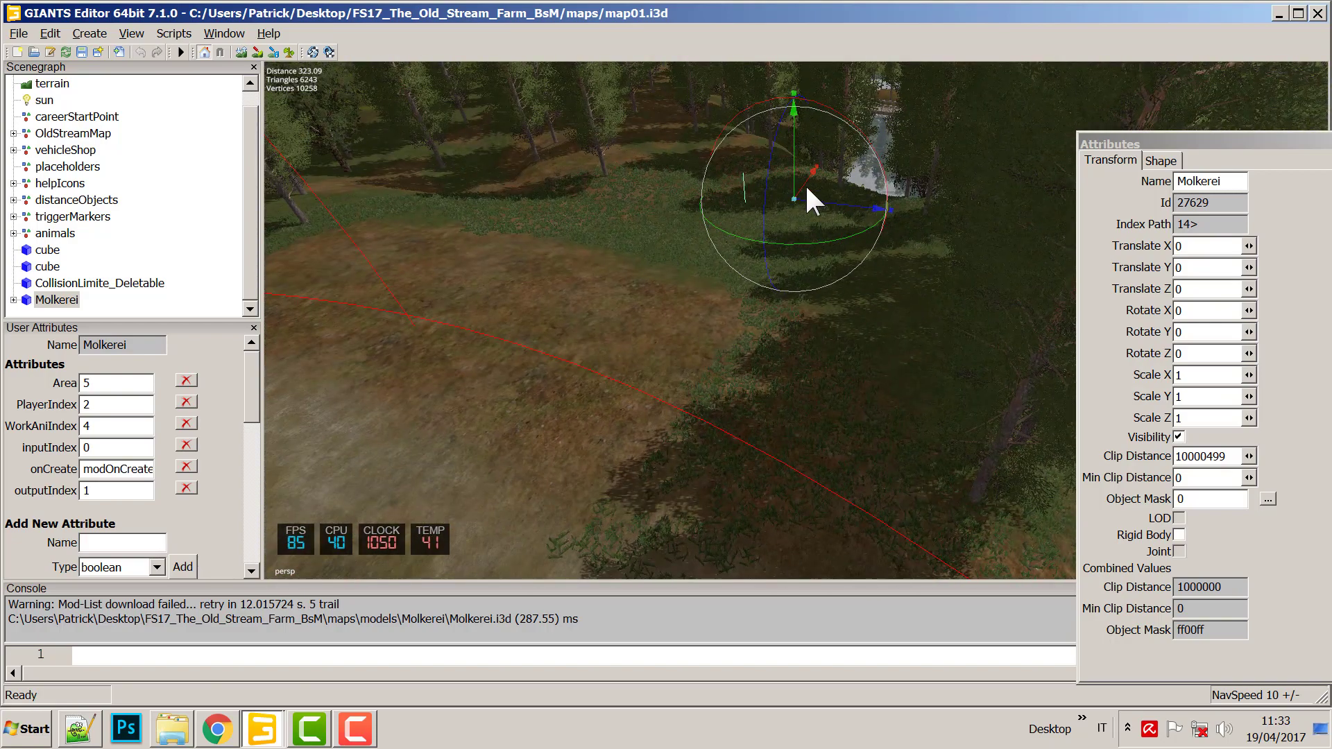
drag(804, 184, 476, 530)
right_drag(919, 276, 1003, 562)
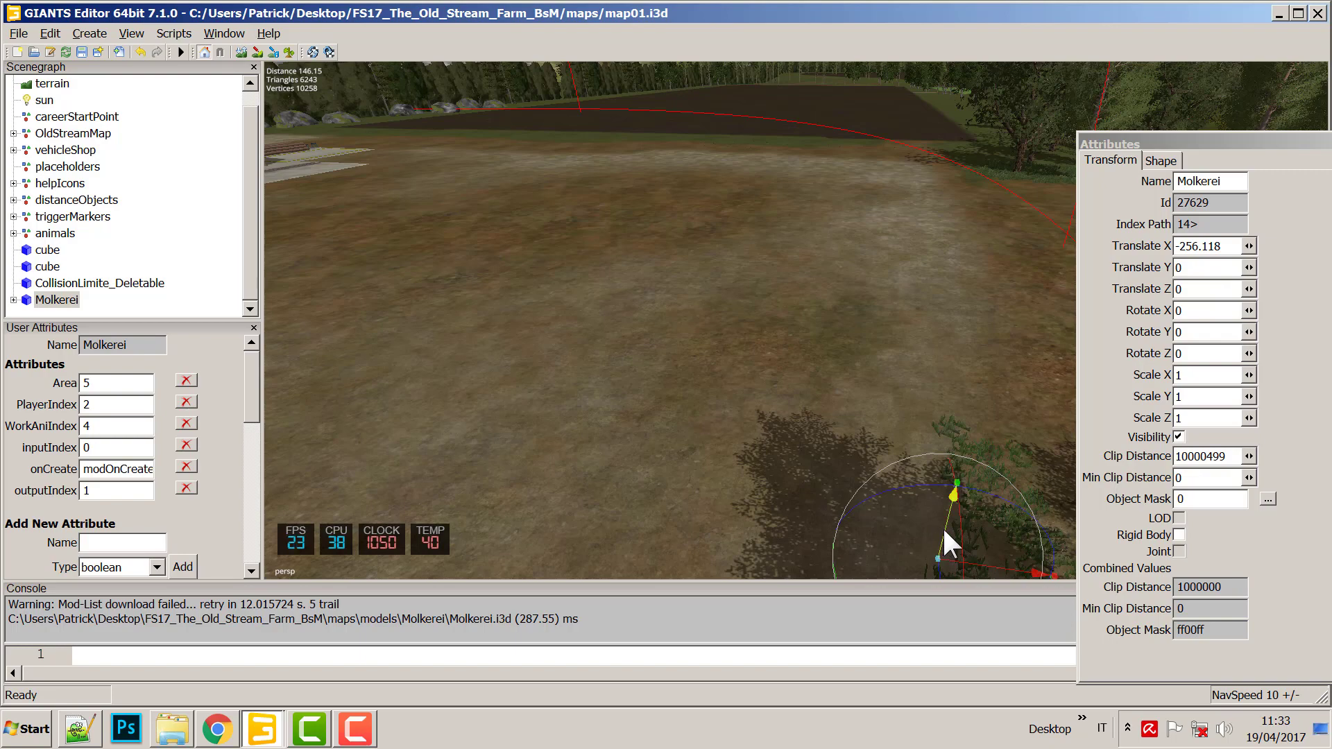
drag(941, 528, 1021, 46)
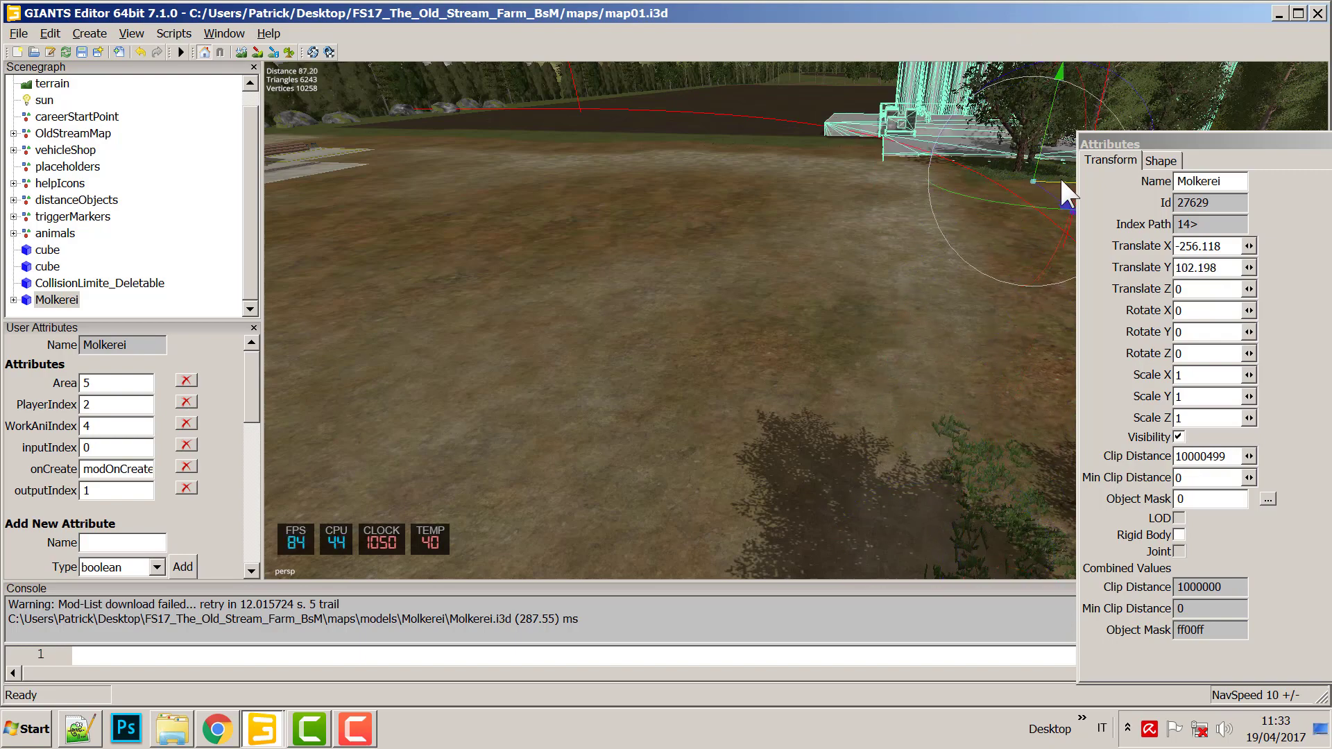
drag(1064, 190, 680, 247)
right_drag(971, 173, 818, 247)
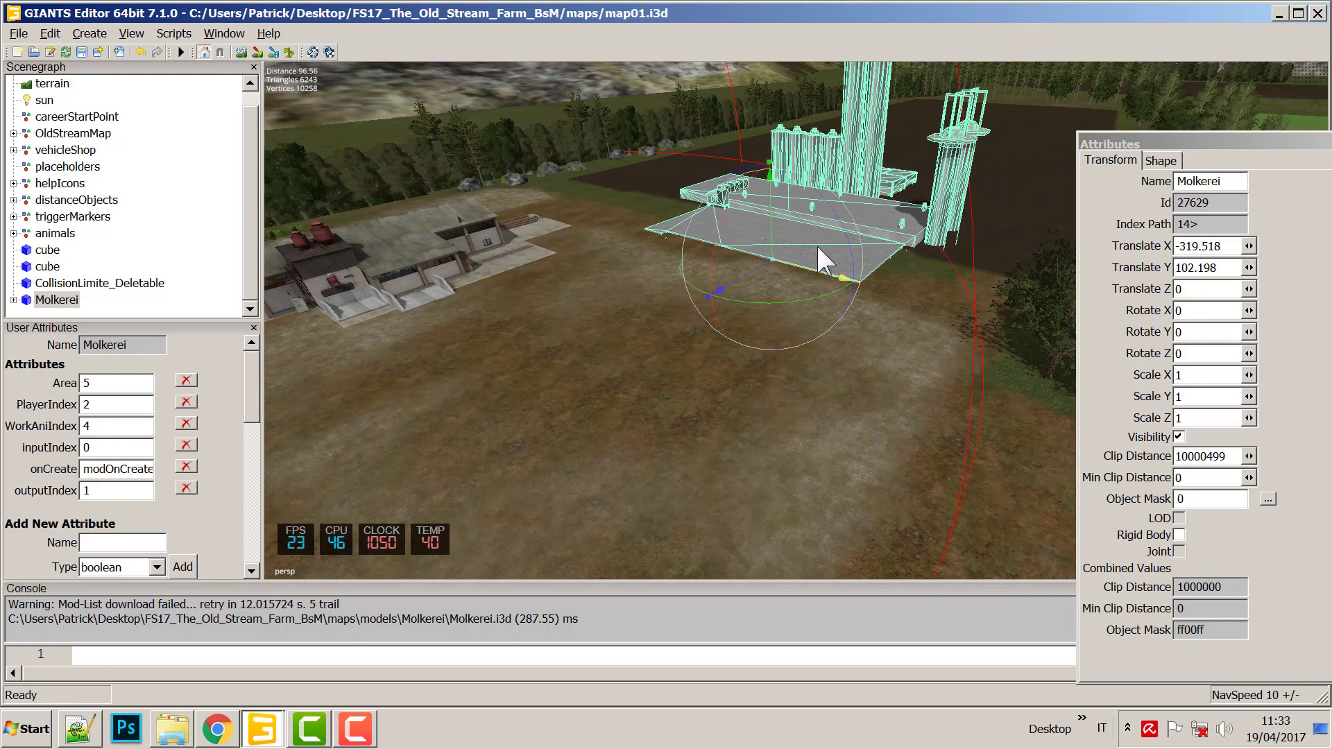
drag(768, 213, 779, 186)
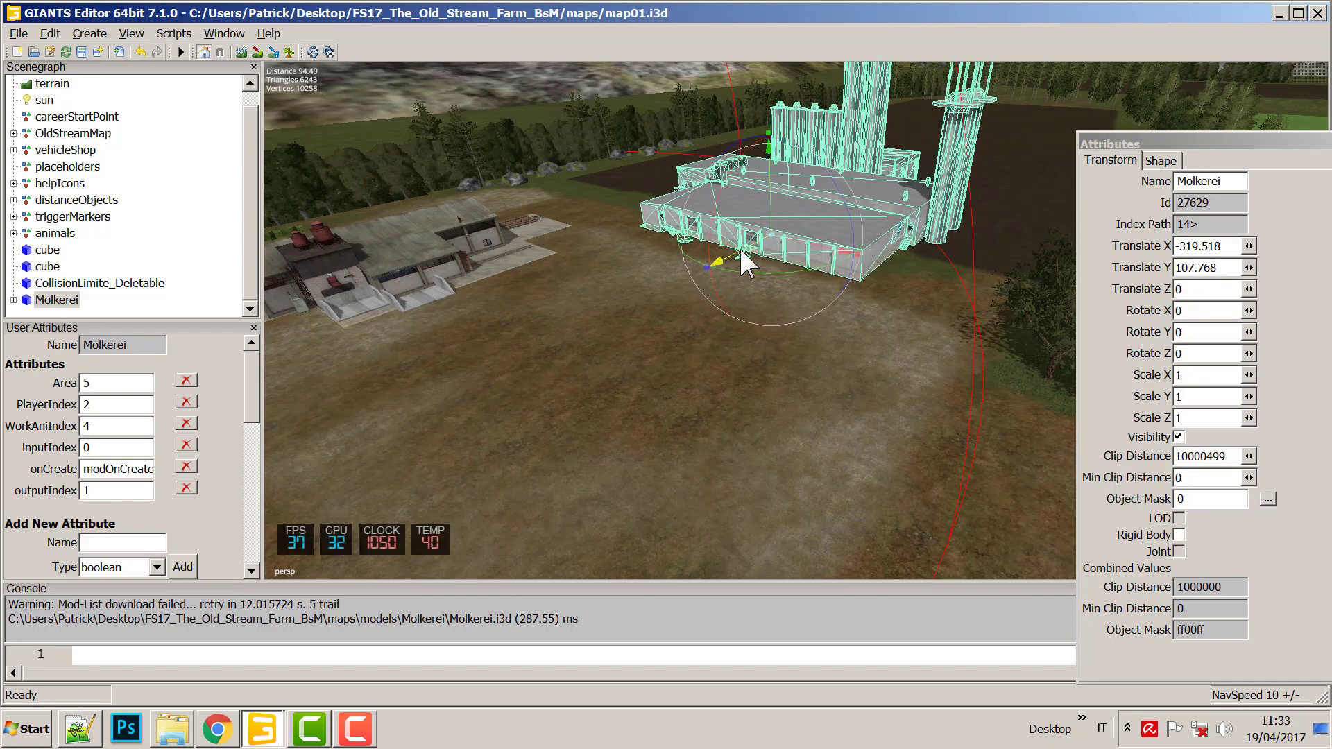
Reselect the whole Molkerei object and move it along Z to about 77.6.
click(590, 358)
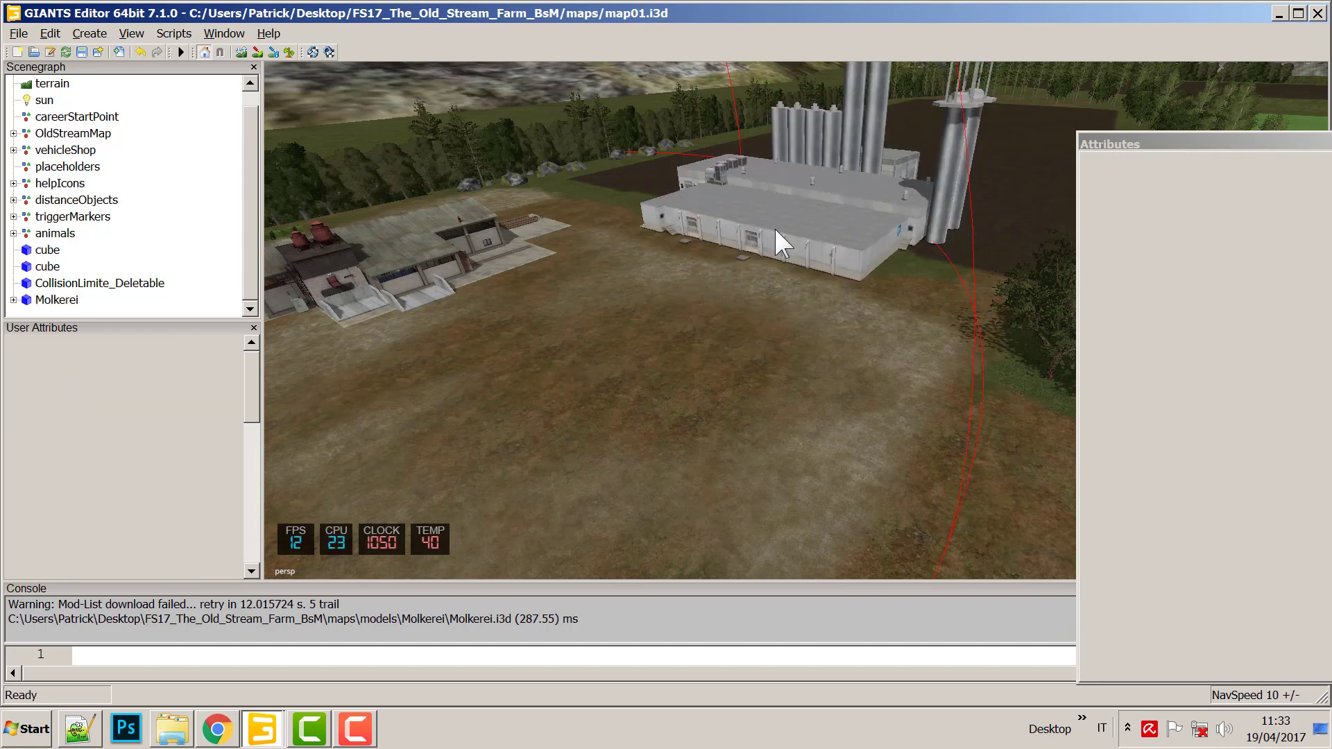
click(775, 225)
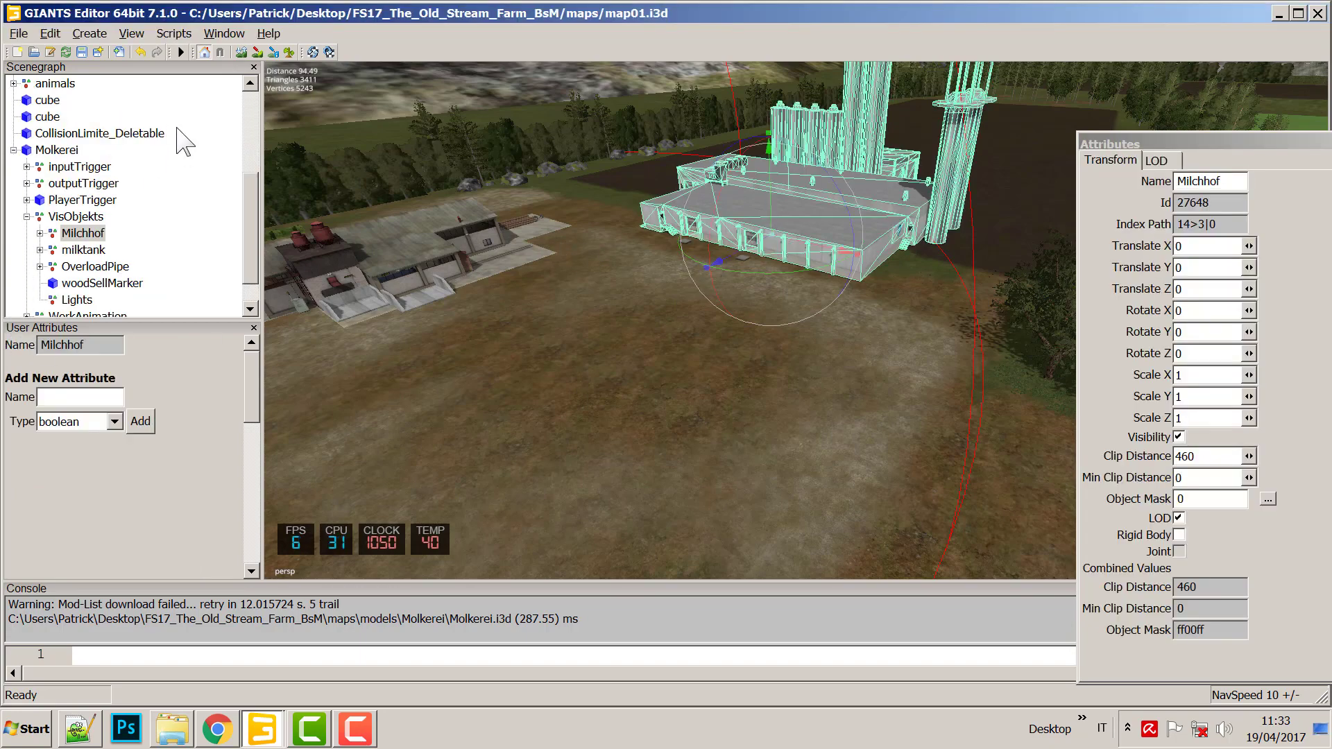
click(861, 231)
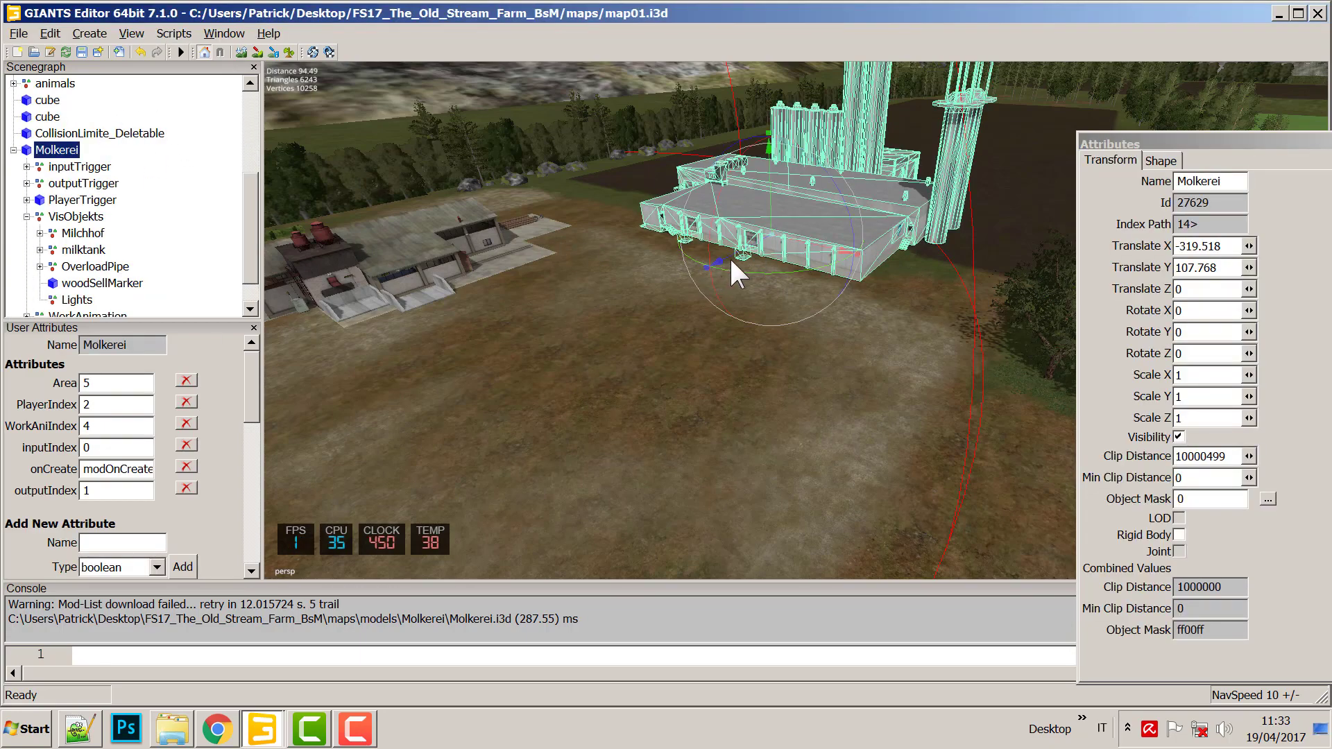
drag(723, 258, 200, 563)
Rotate the Molkerei object 90 degrees about the Y axis.
alt+drag(696, 295, 498, 281)
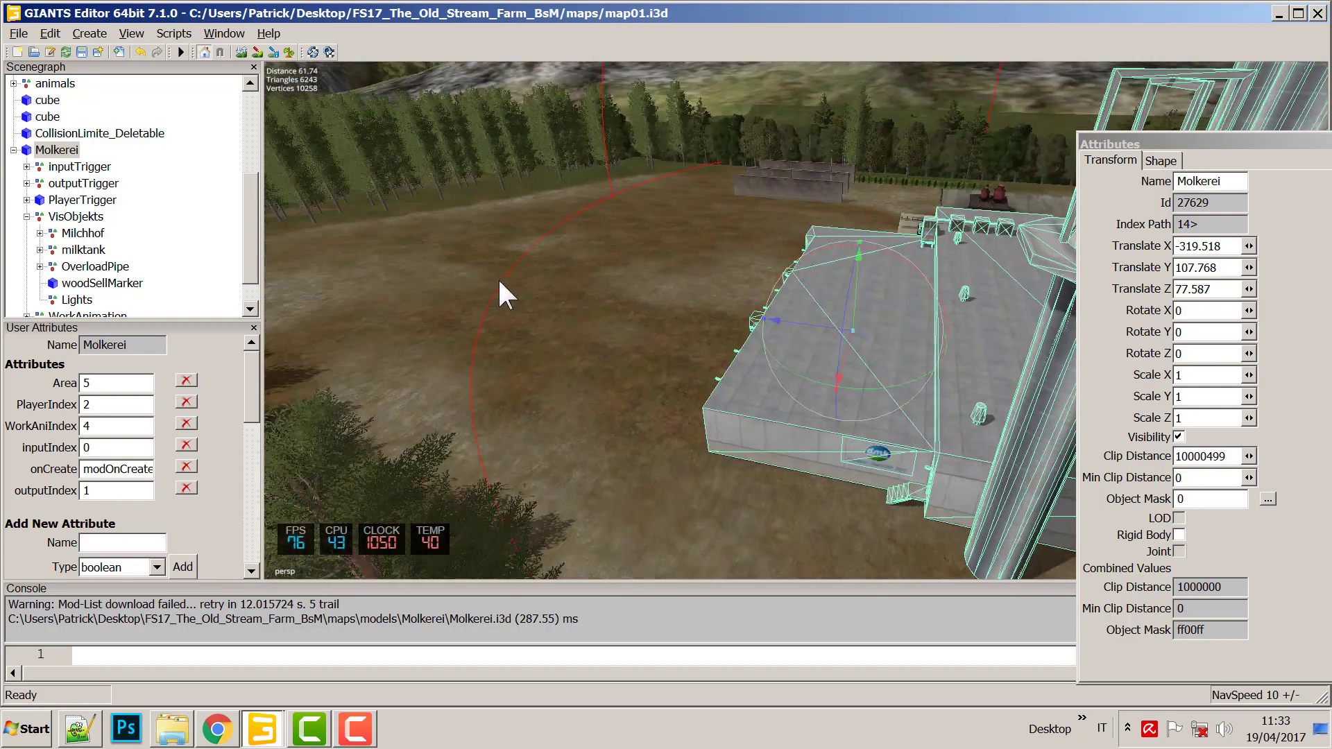
right_drag(499, 281, 764, 261)
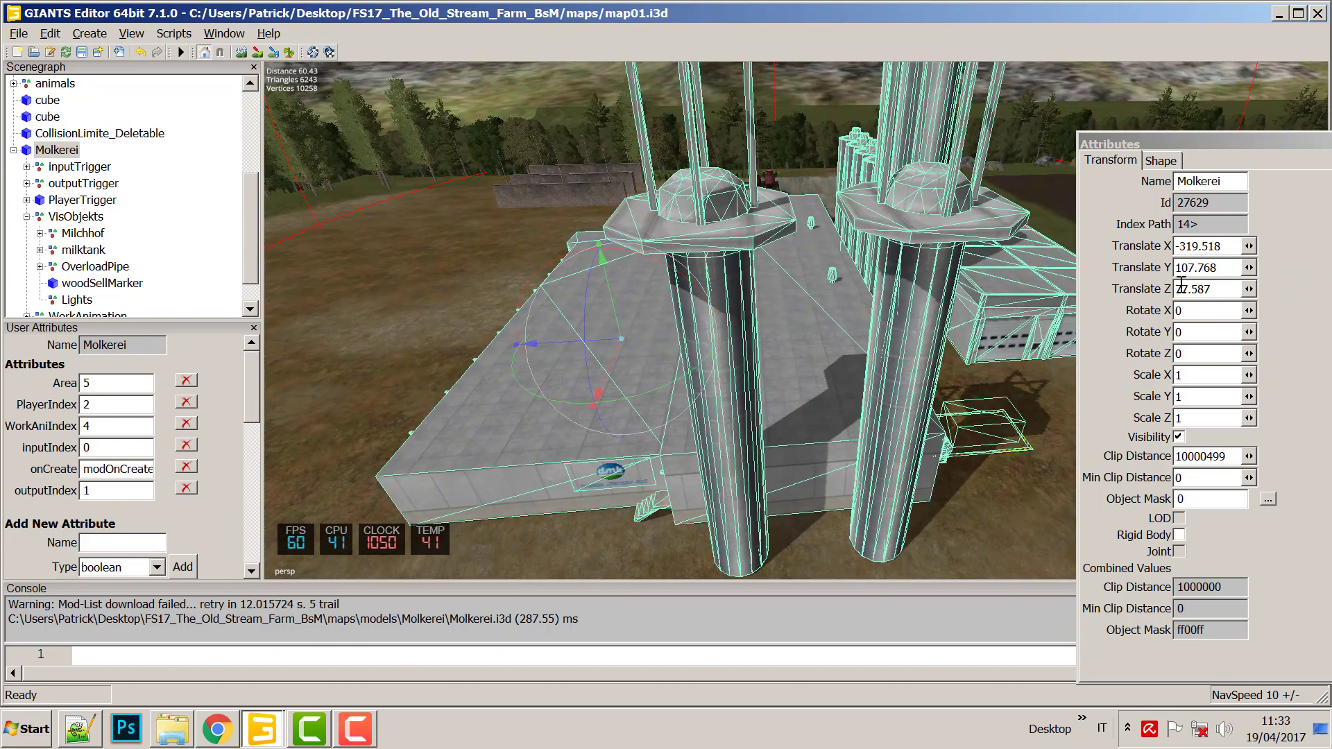
double_click(1199, 333)
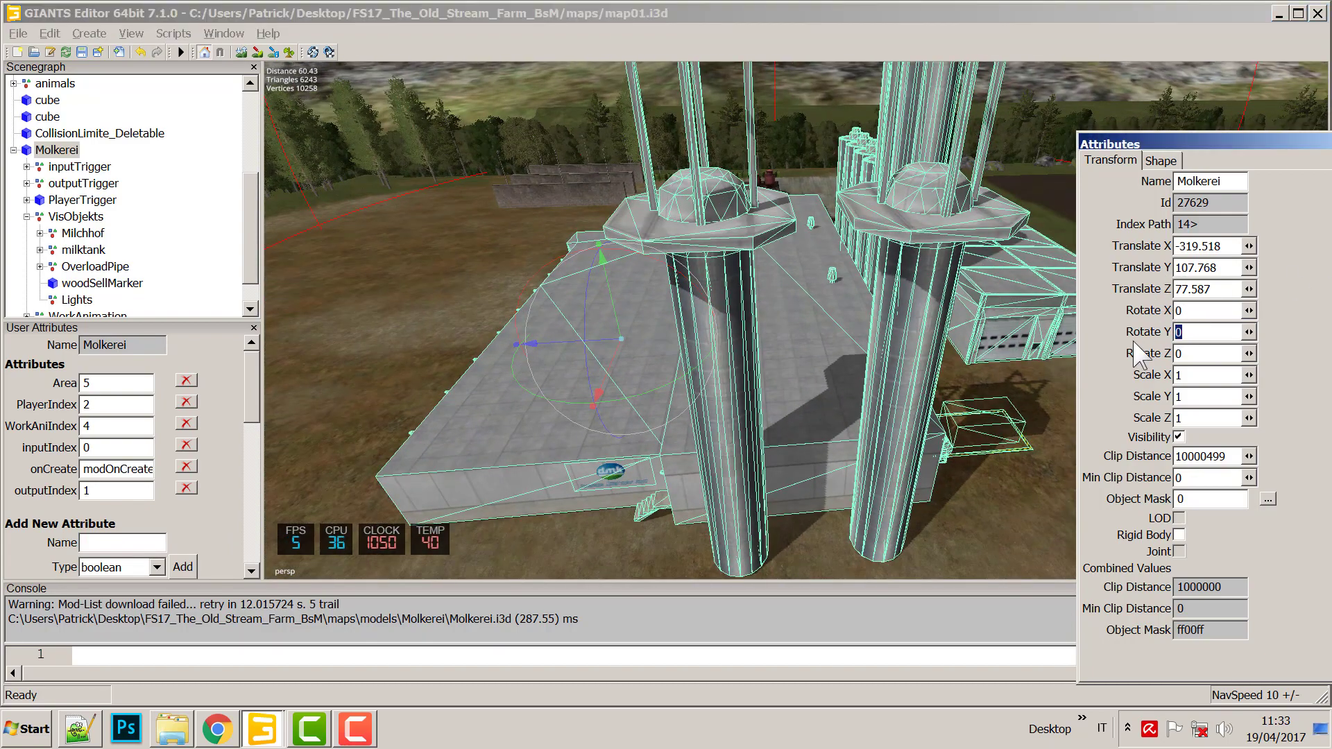
text(90)
key(Return)
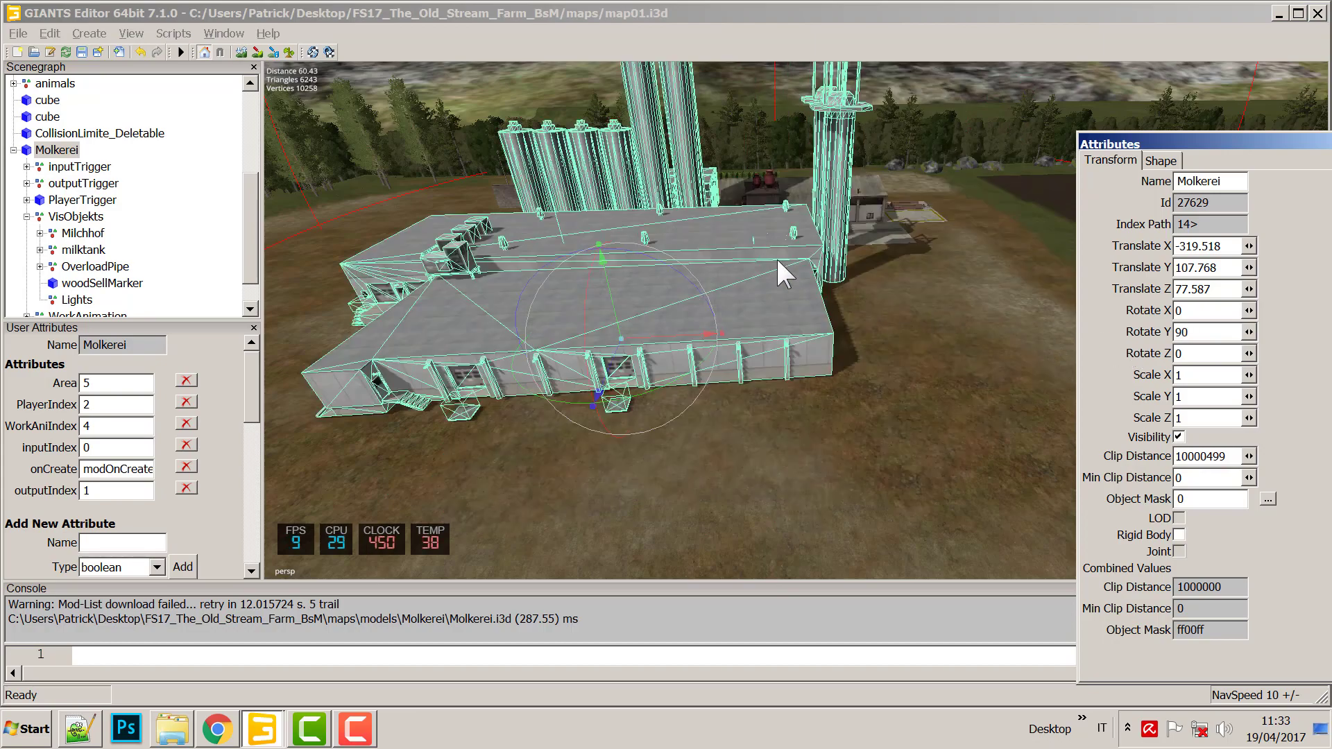
alt+drag(981, 201, 778, 160)
right_drag(778, 167, 711, 272)
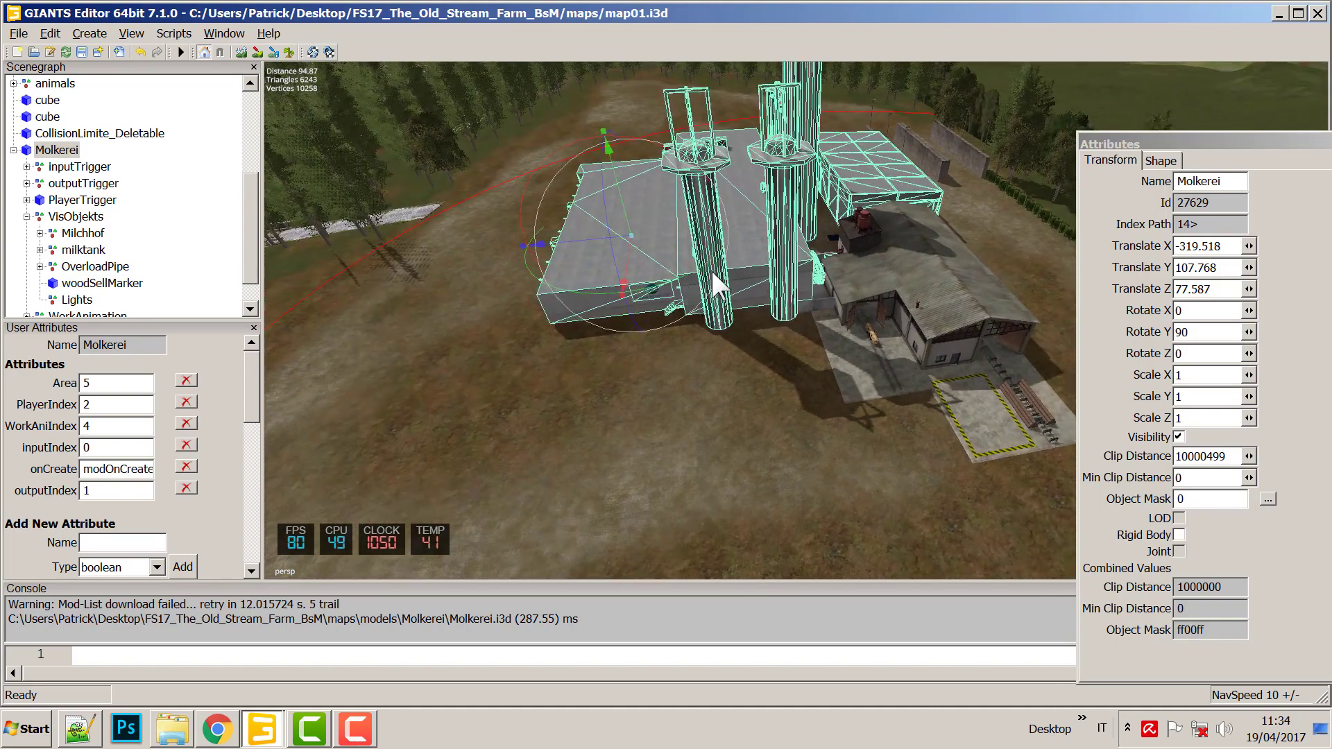
click(617, 261)
right_drag(627, 253, 678, 98)
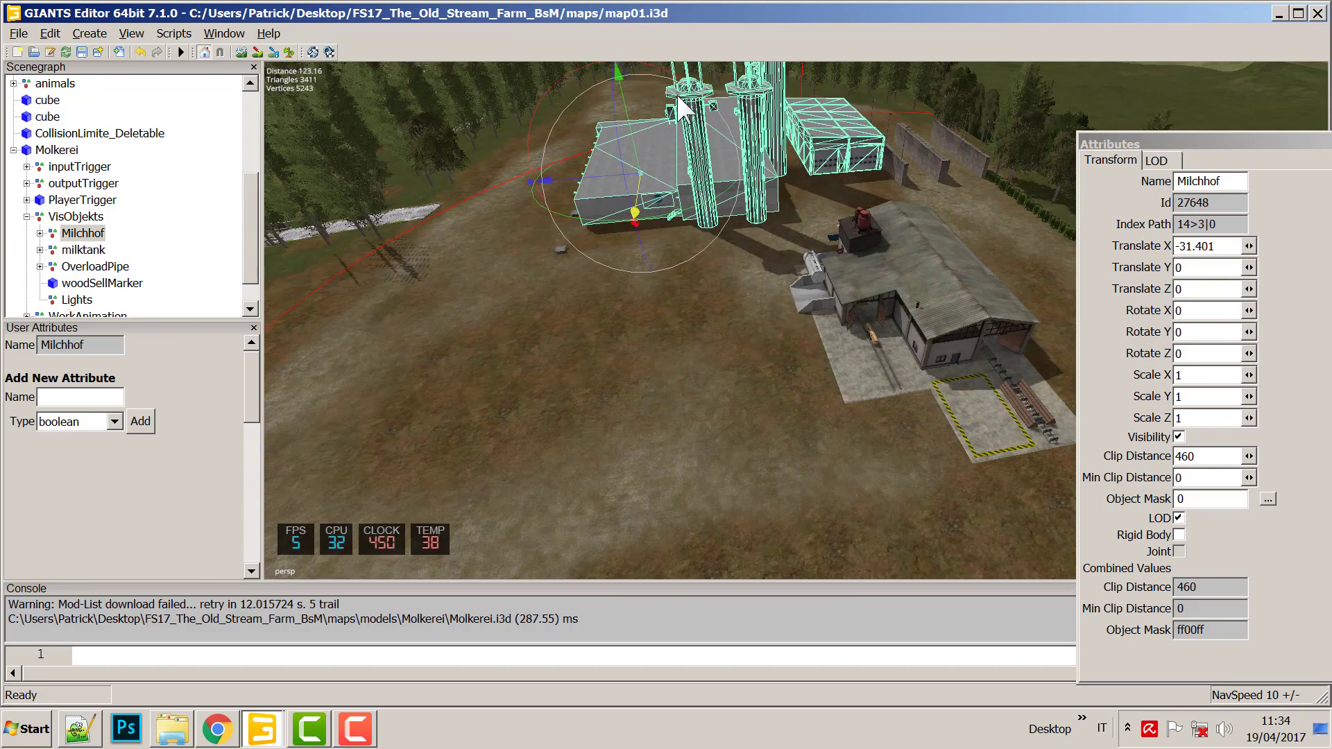
drag(678, 97, 658, 31)
scroll(647, 81, up, 2)
alt+middle_drag(646, 81, 836, 151)
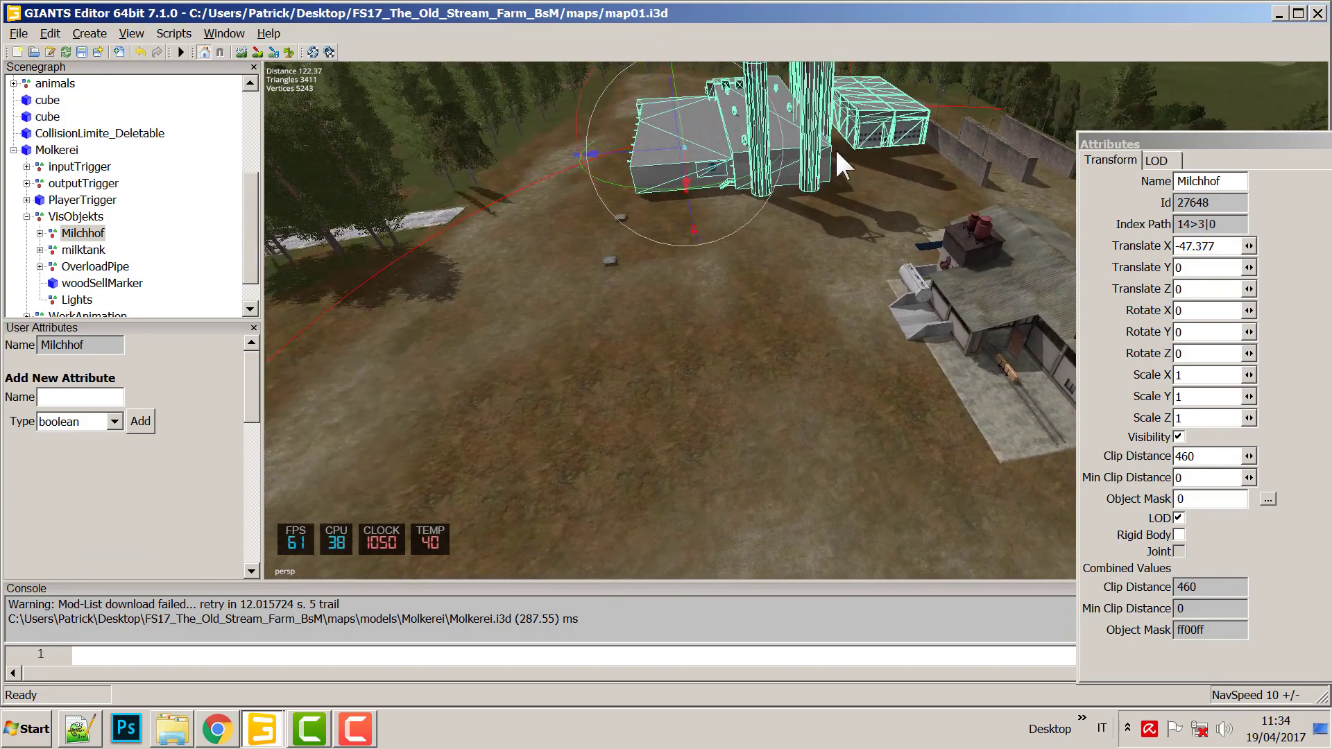
right_drag(834, 147, 259, 81)
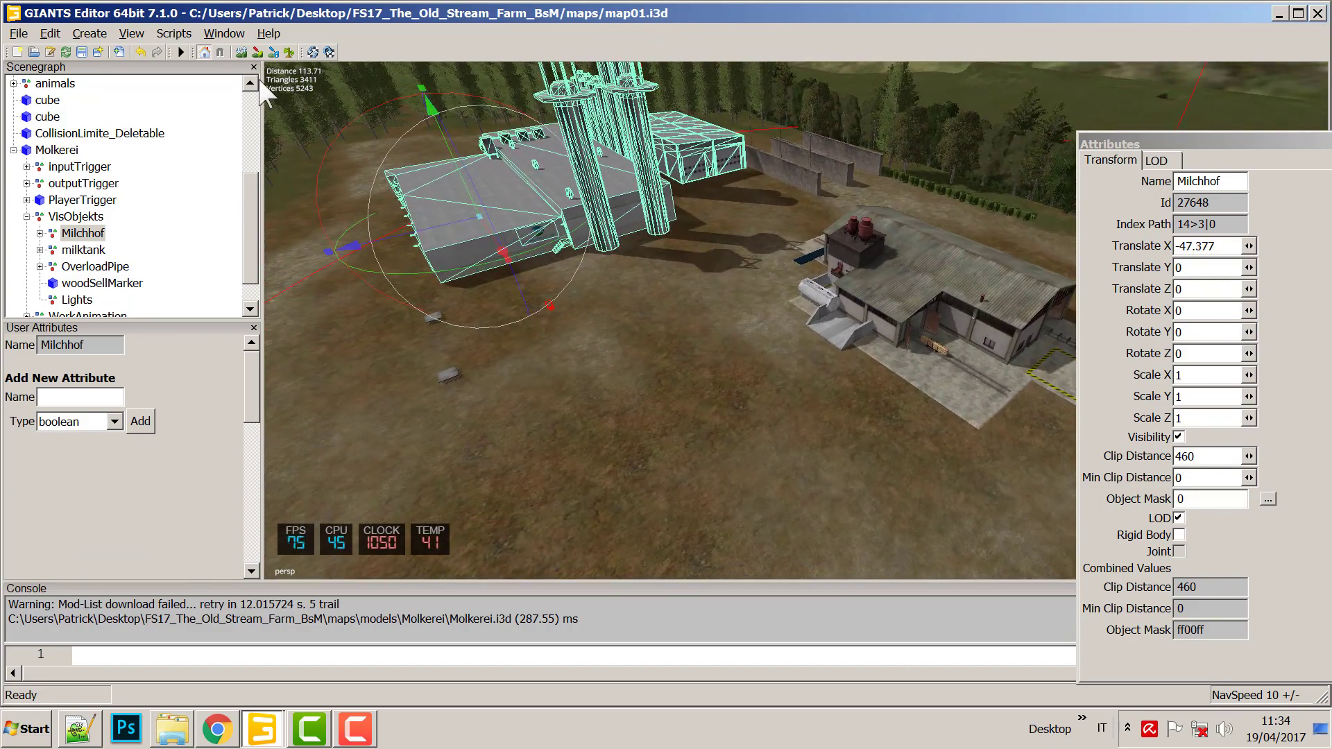
click(140, 52)
Select the parent Molkerei object and move it away from the existing building, to about Z 151.8.
click(57, 149)
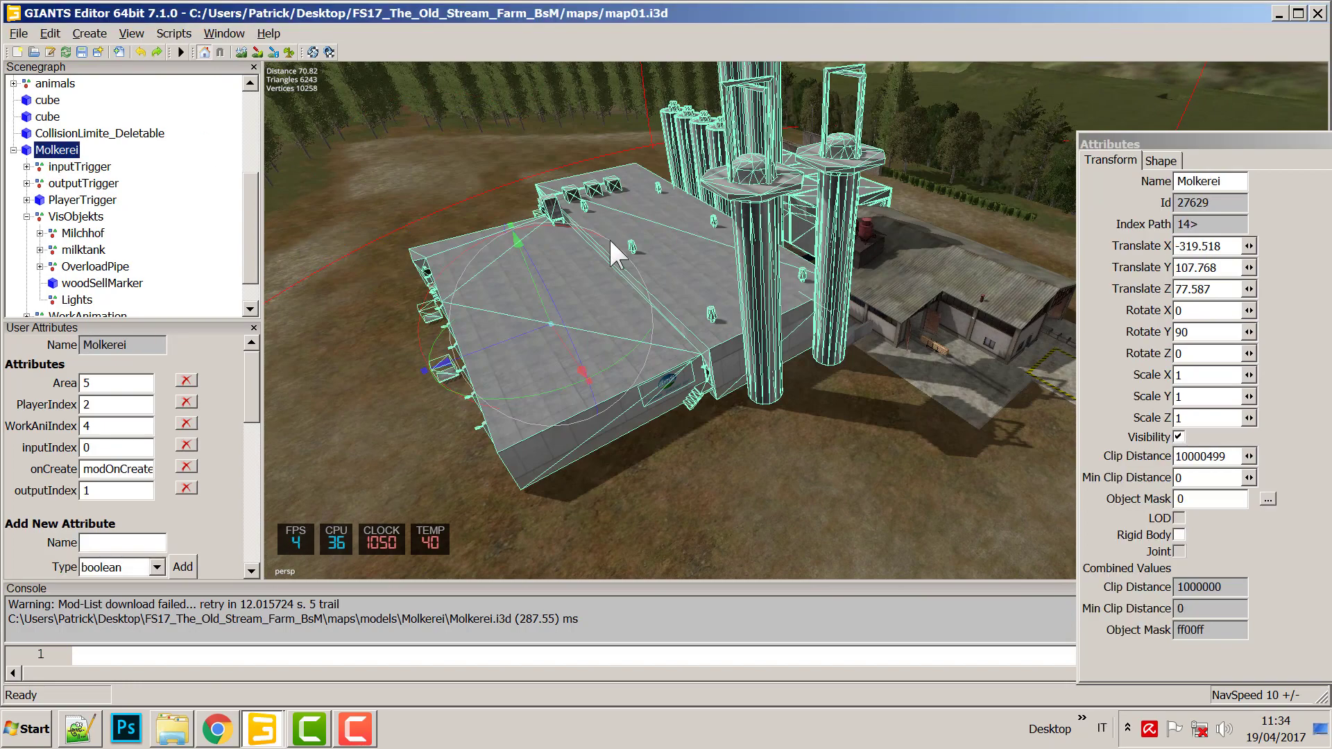
drag(563, 335, 383, 158)
scroll(613, 288, down, 2)
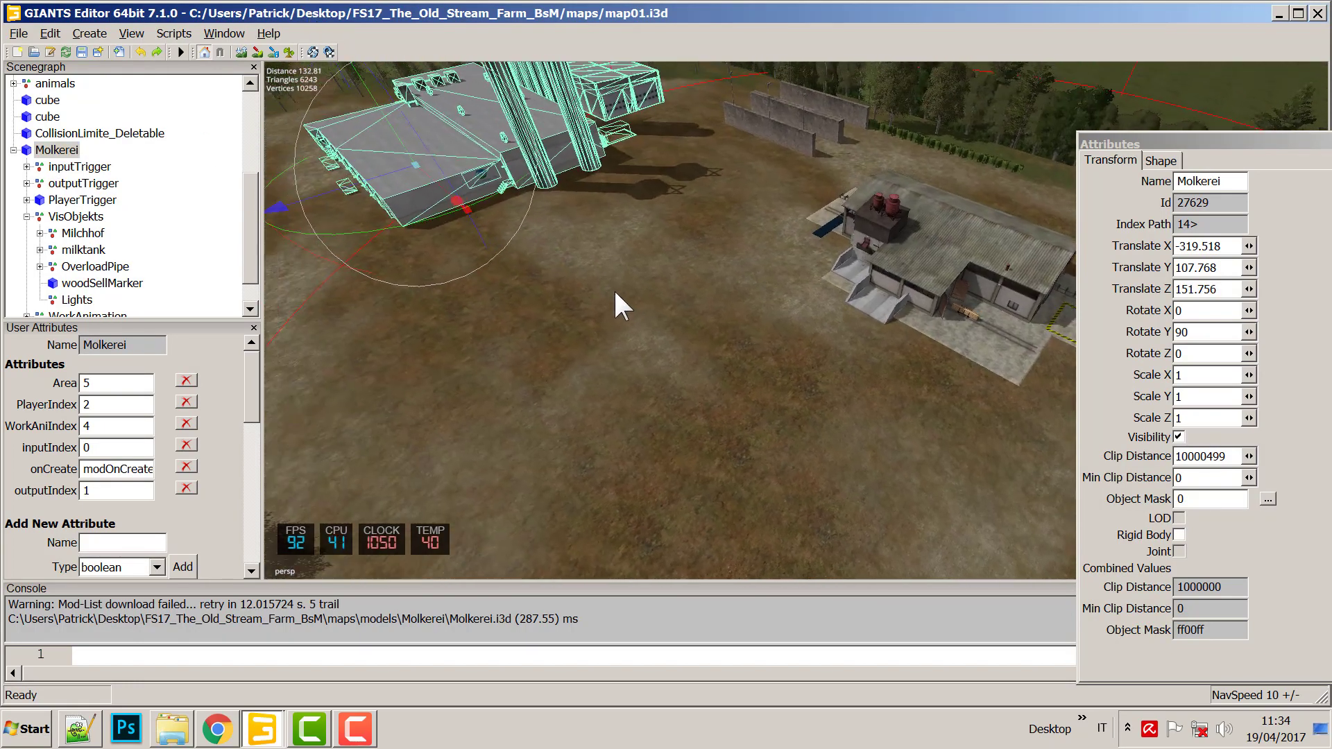
Move the Molkerei object along Z toward the forest edge, to about Z 157.4.
alt+drag(523, 195, 504, 247)
alt+middle_drag(444, 247, 797, 237)
alt+middle_drag(569, 284, 695, 292)
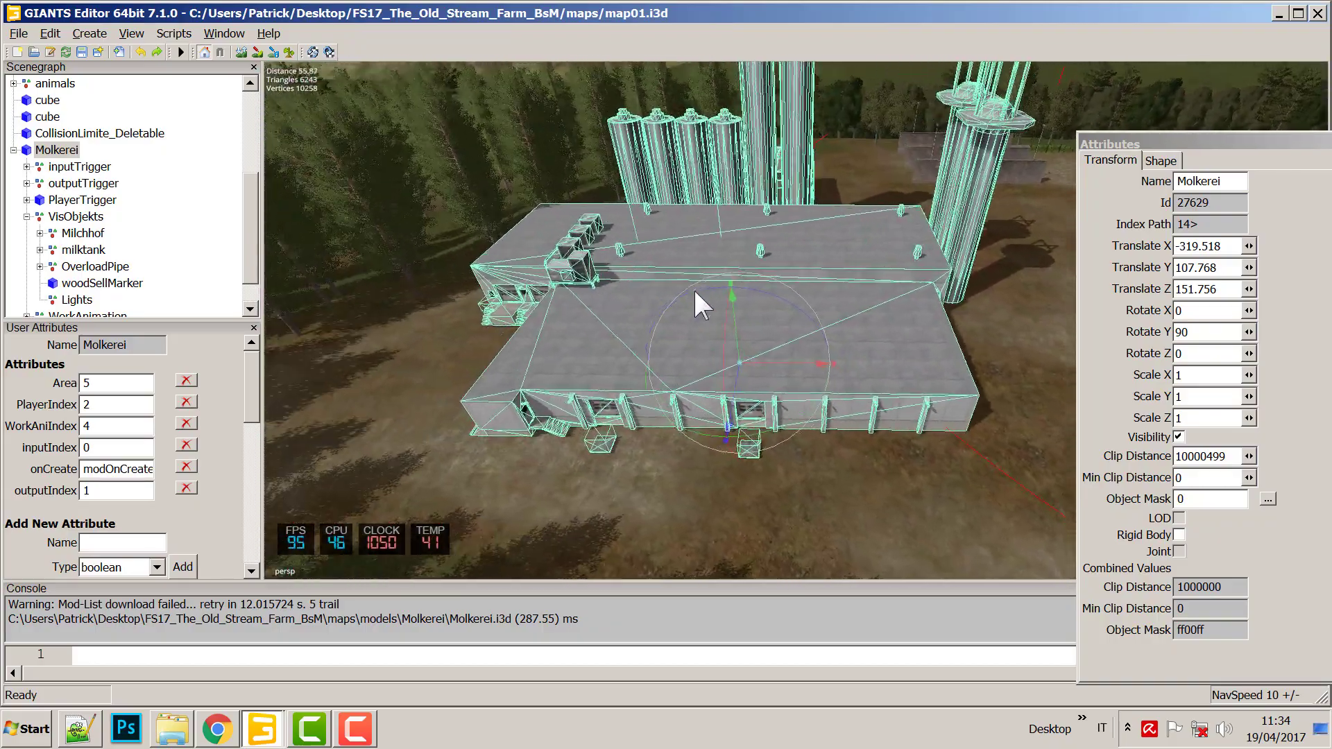
right_drag(695, 292, 601, 238)
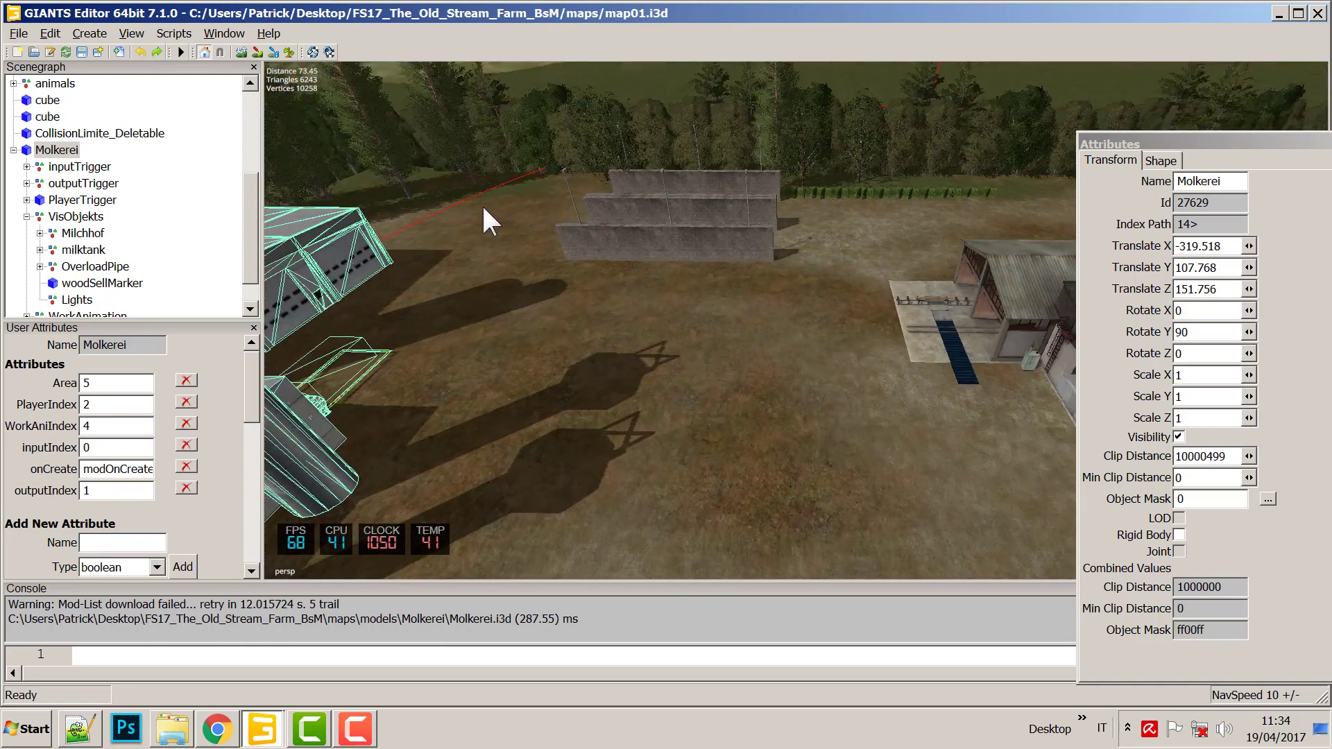
right_drag(472, 371, 746, 378)
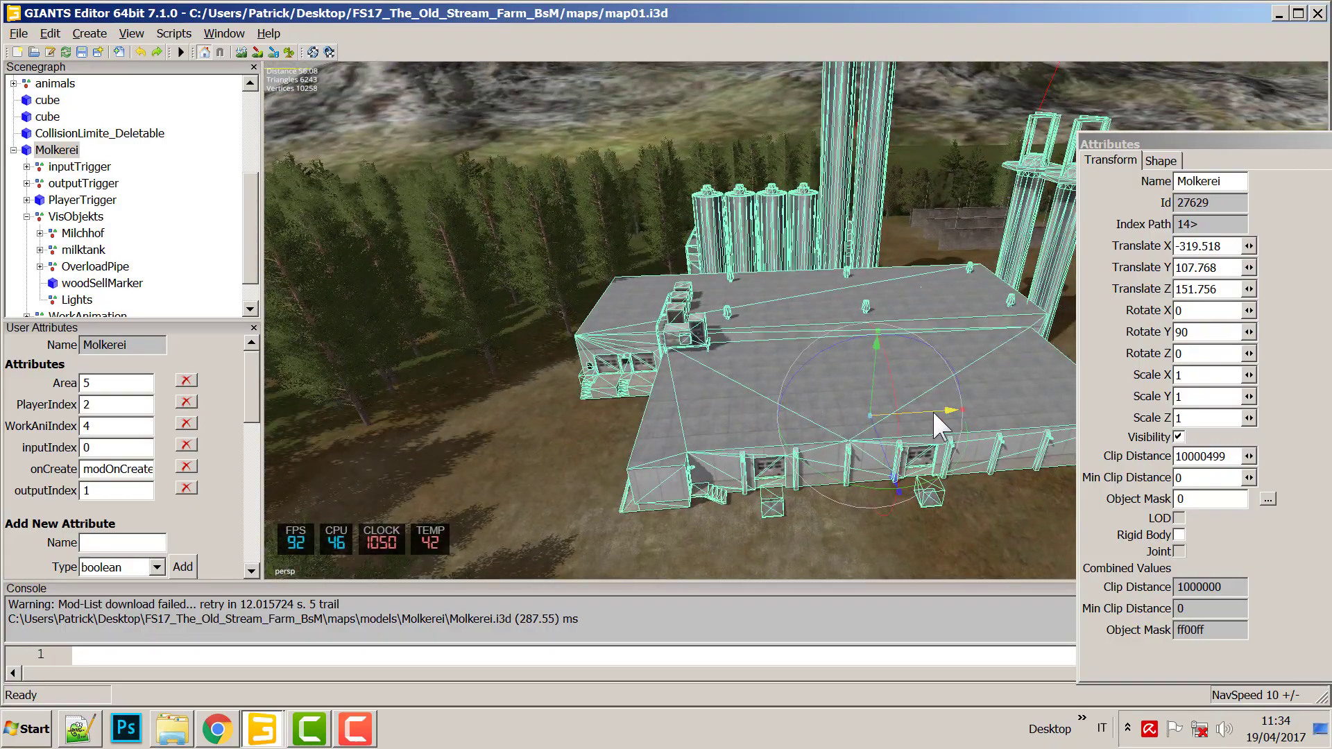
drag(931, 409, 835, 394)
right_drag(835, 394, 770, 307)
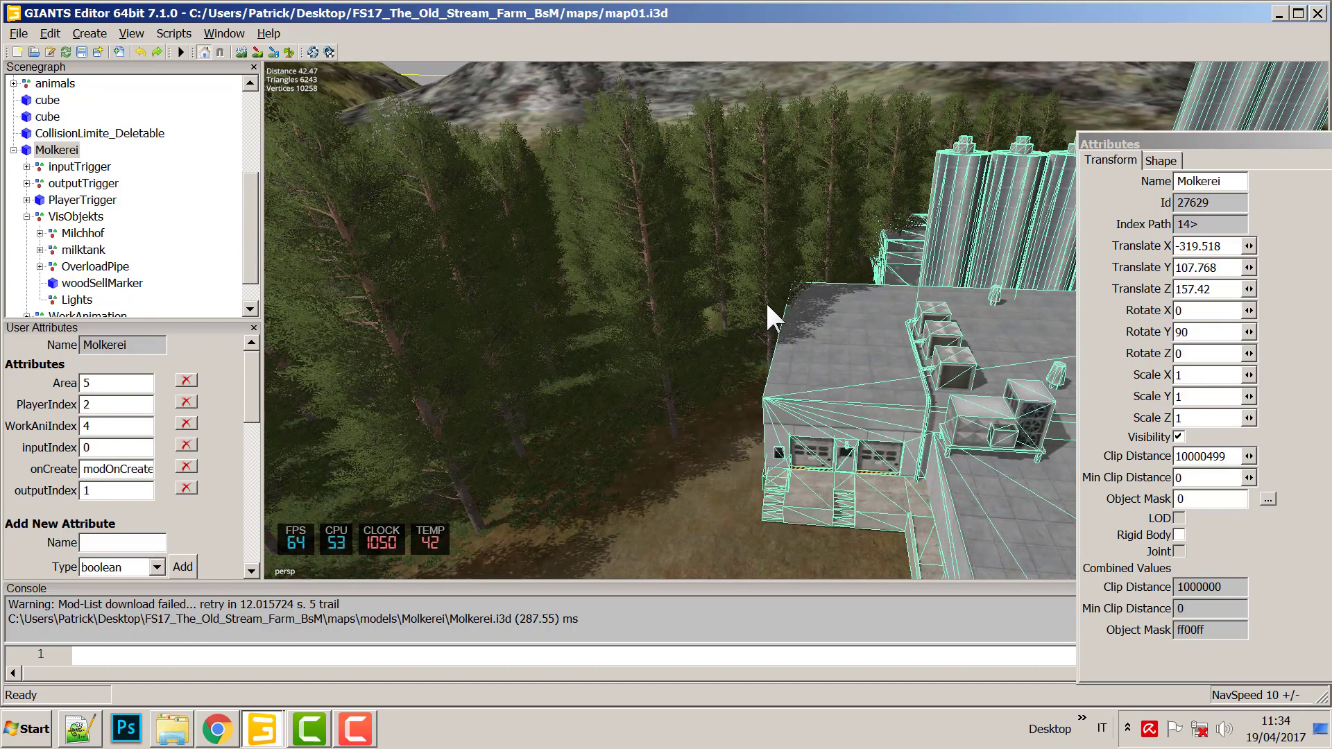
Move the pine beside the dairy's roof corner deeper into the forest, to about X -354.0 and Z 212.7.
click(763, 355)
drag(811, 366, 627, 375)
click(721, 261)
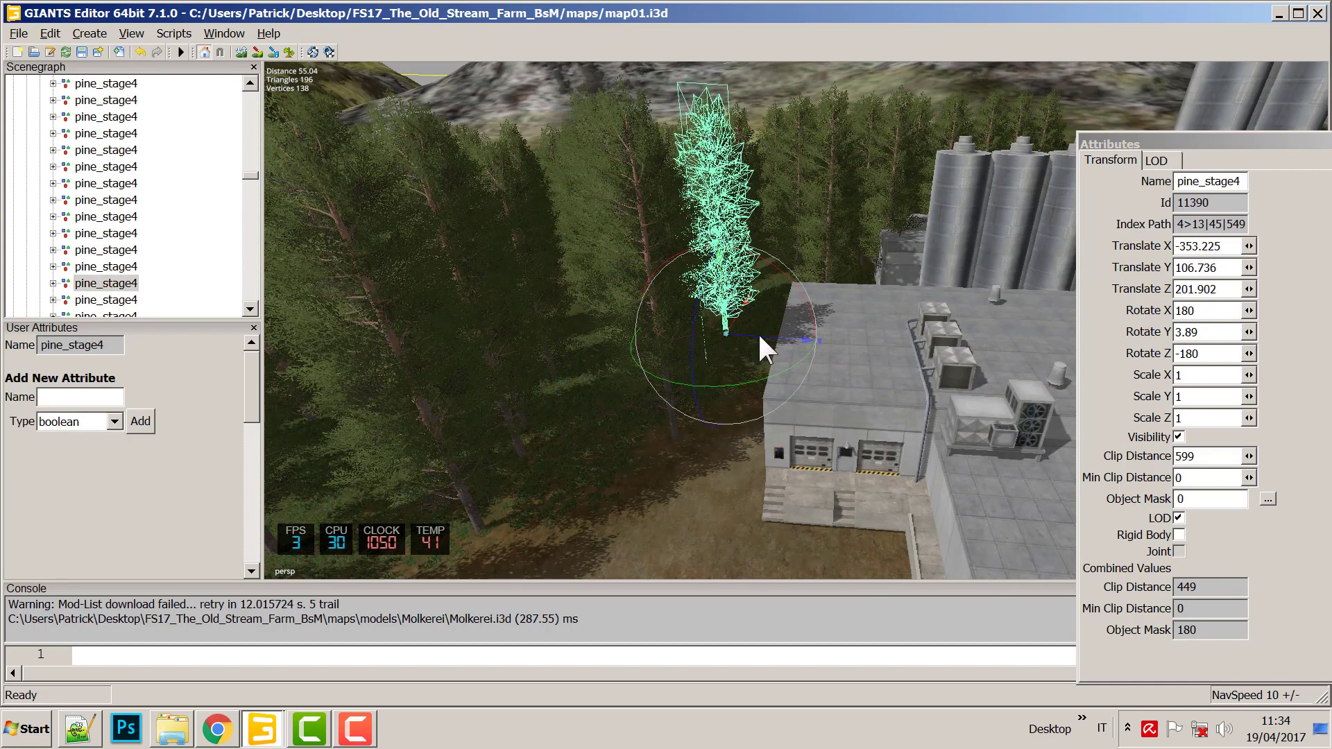
click(763, 334)
click(723, 277)
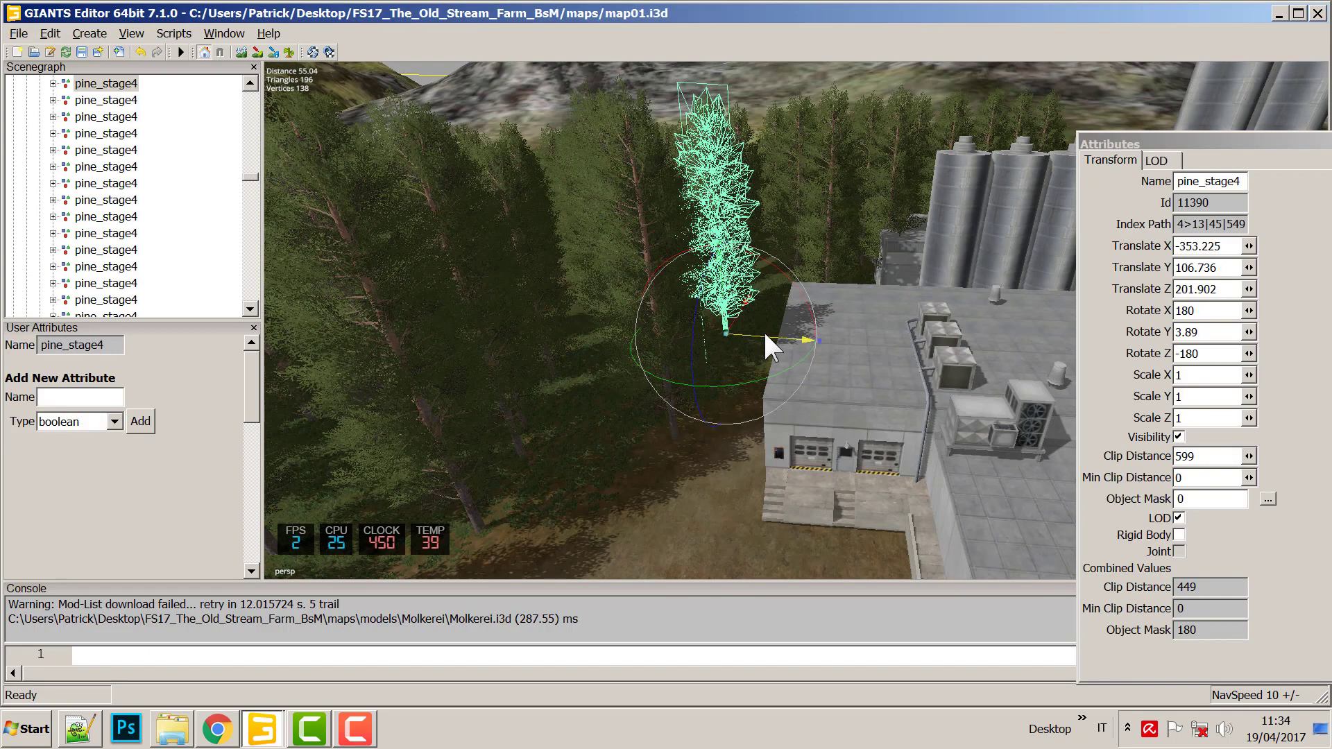
click(664, 332)
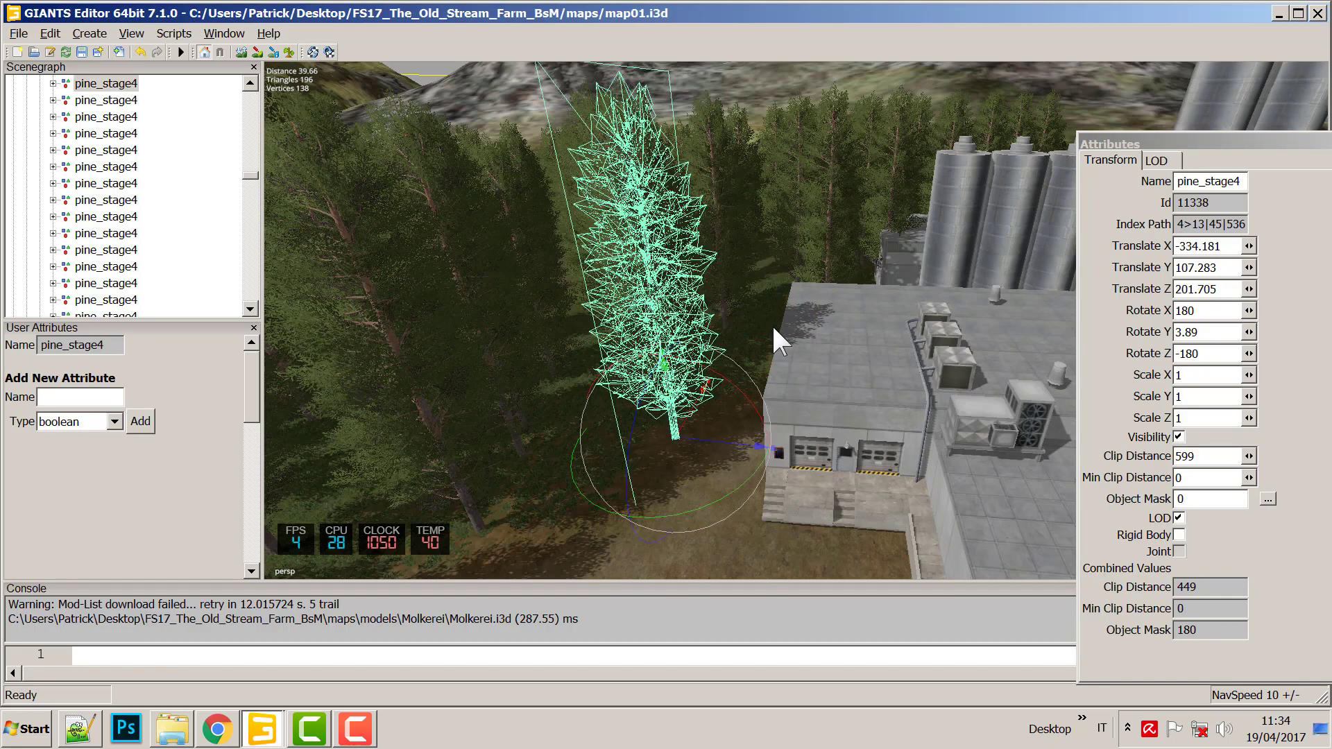
click(721, 281)
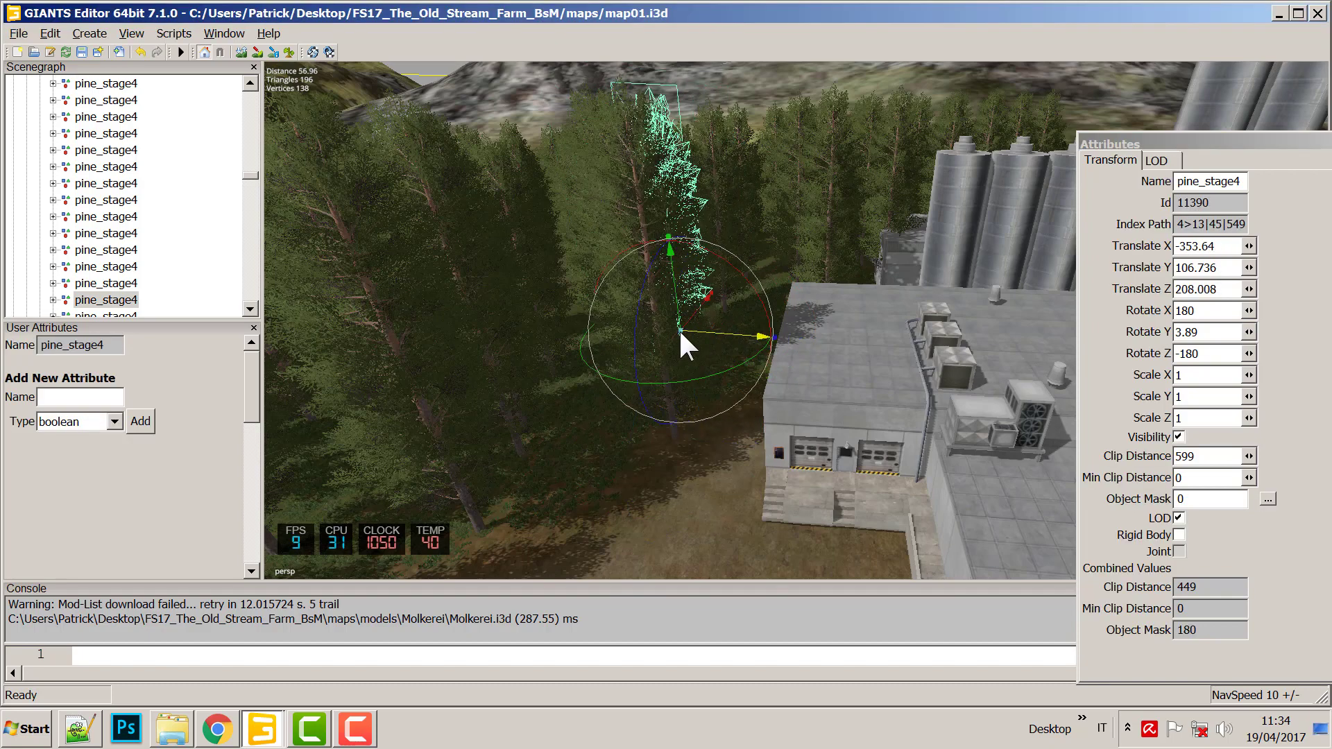
drag(678, 328, 771, 410)
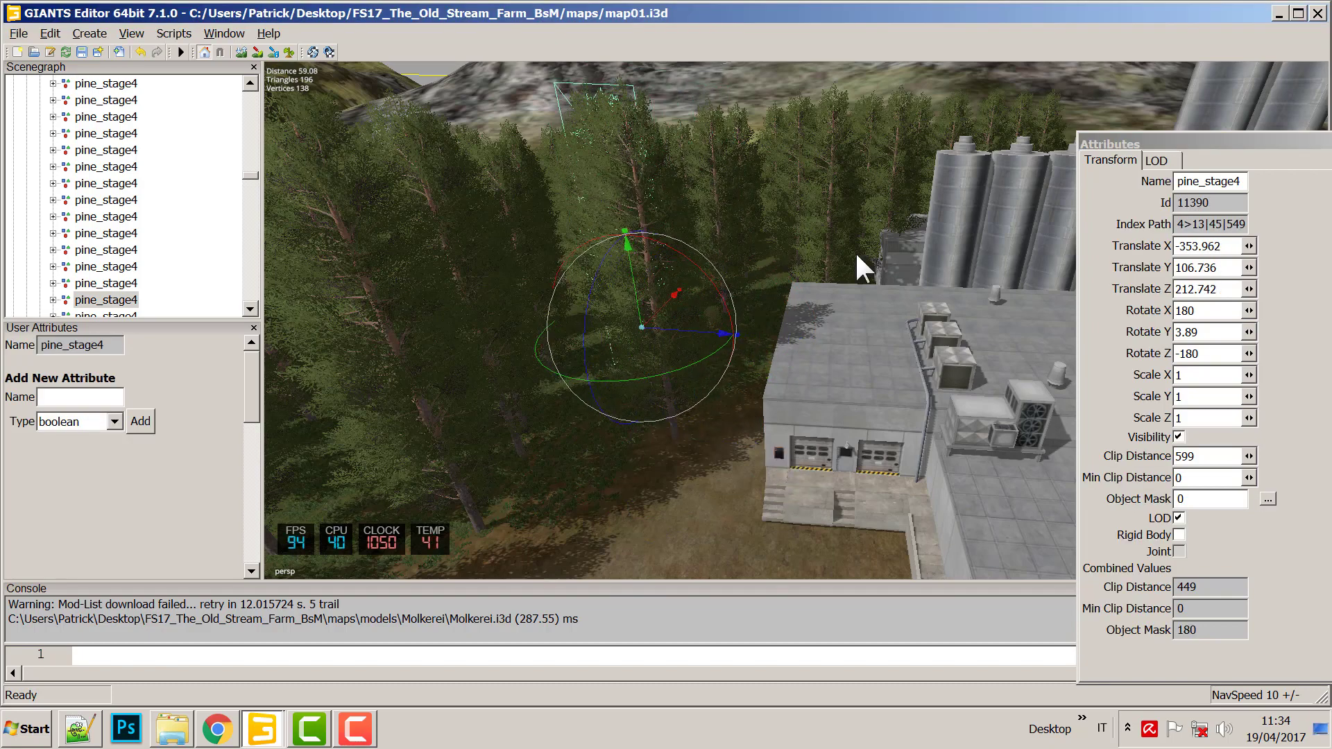
Move the three pines overlapping the far edge of the dairy's roof into the forest, to about Z 208.7, 203.7 and 206.4.
click(822, 240)
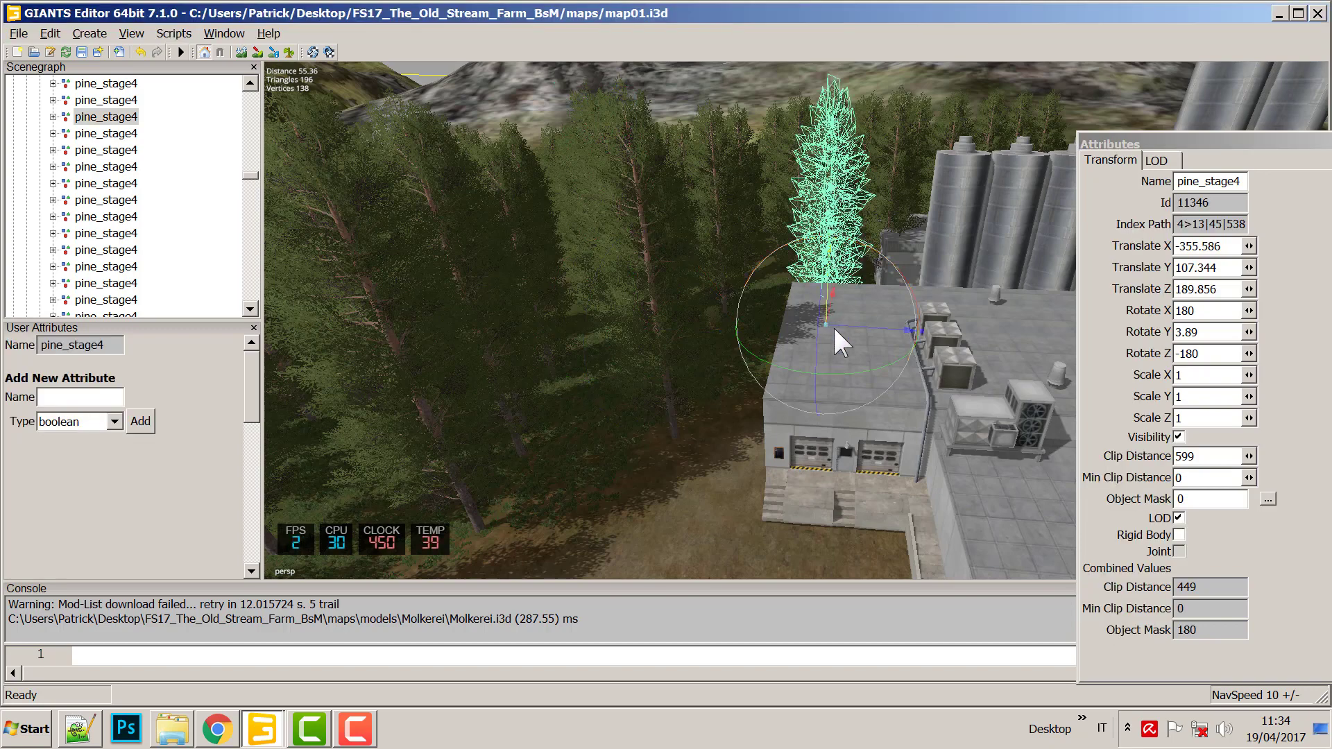
drag(858, 324, 675, 306)
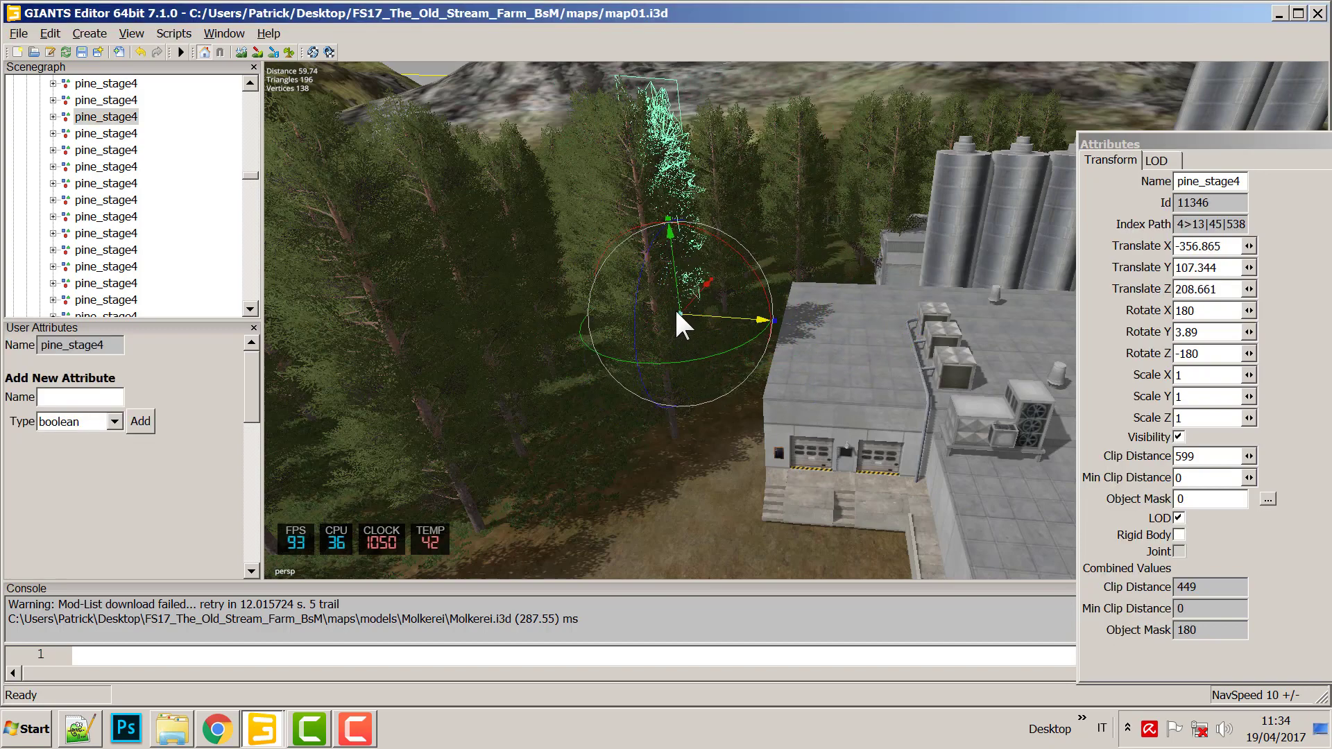
click(798, 238)
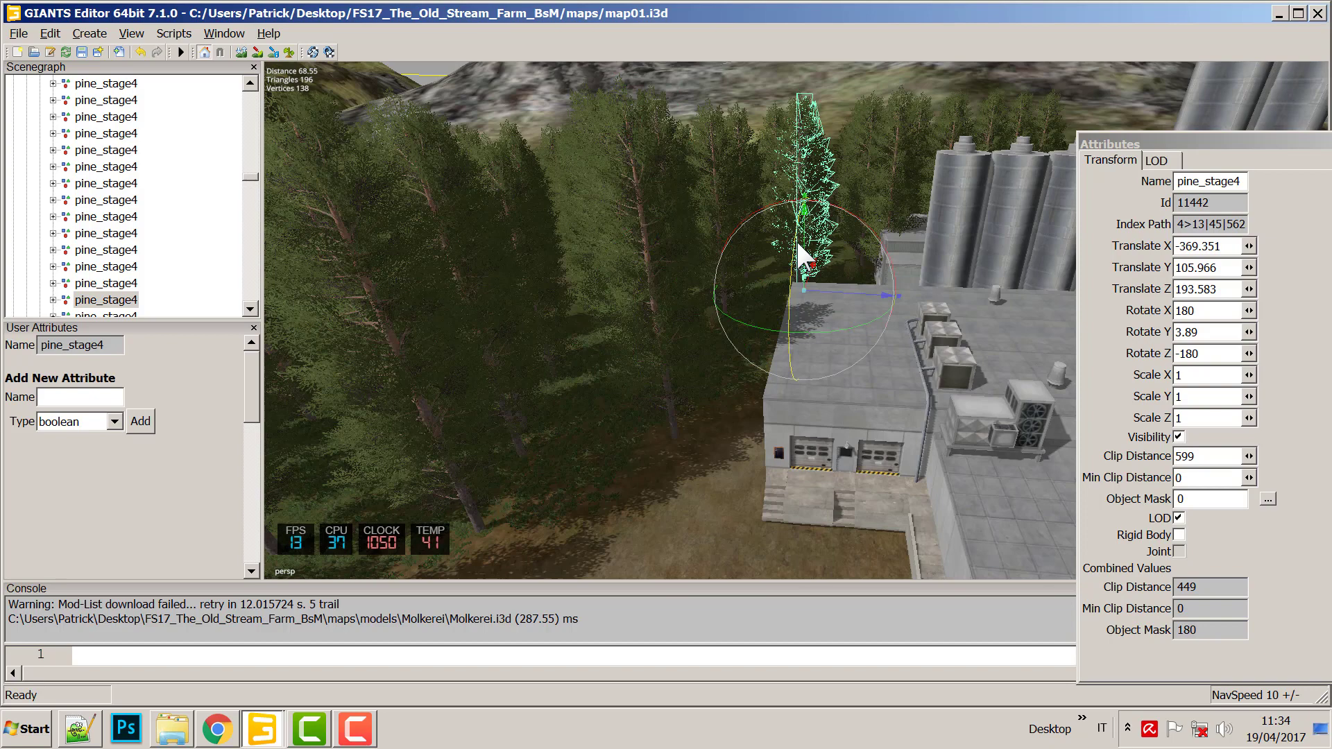
click(845, 284)
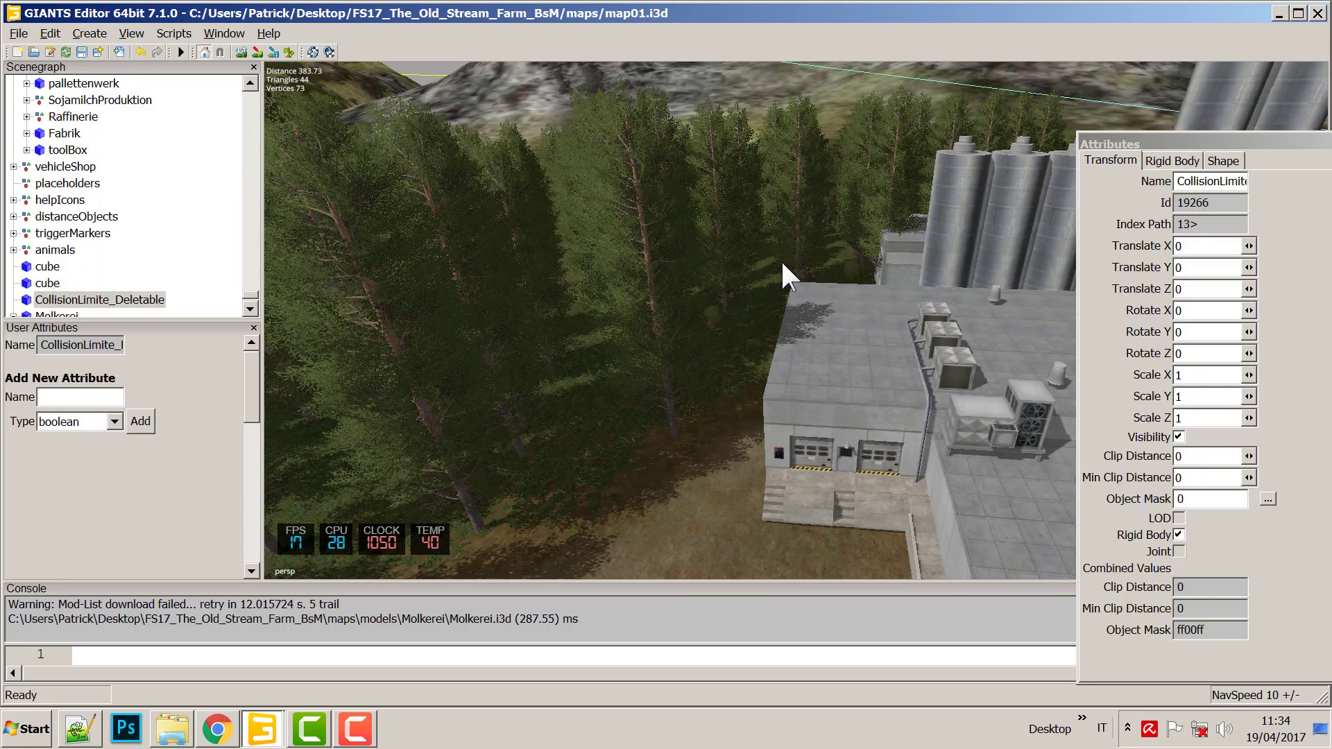
click(800, 247)
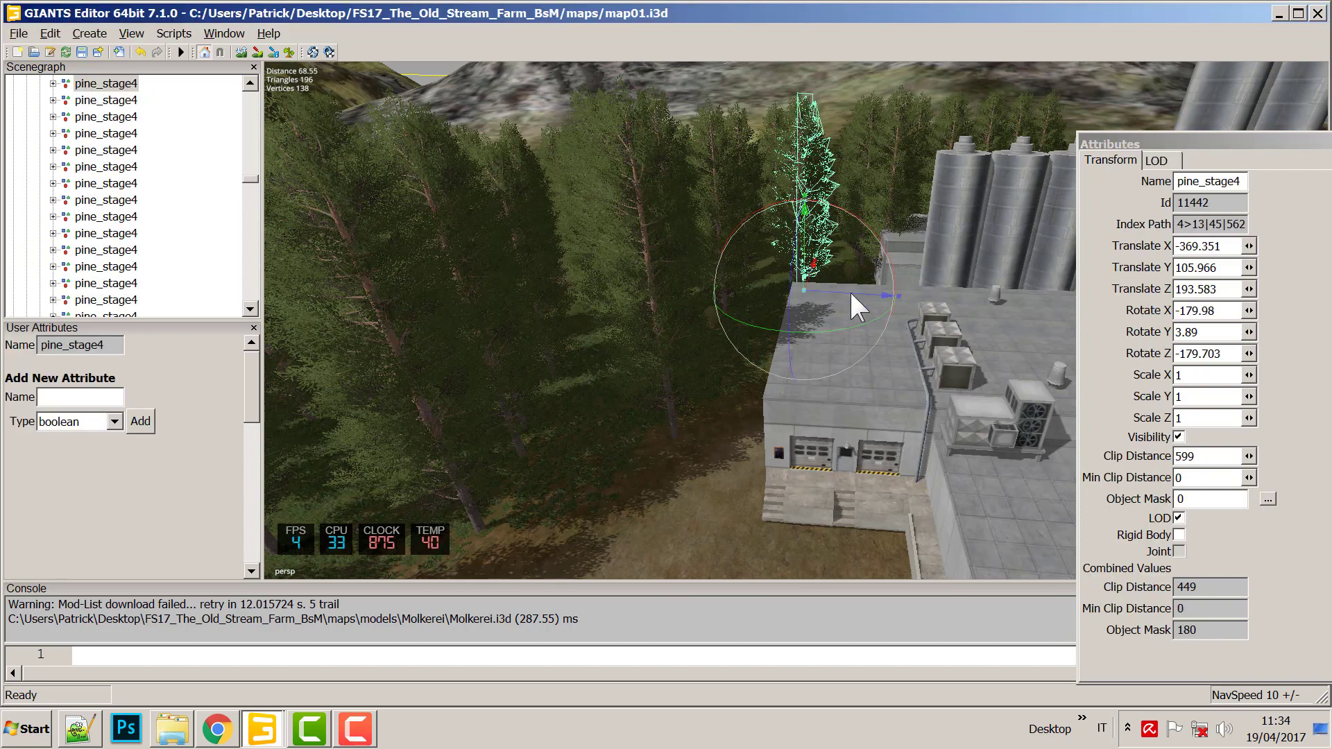
click(776, 290)
click(799, 255)
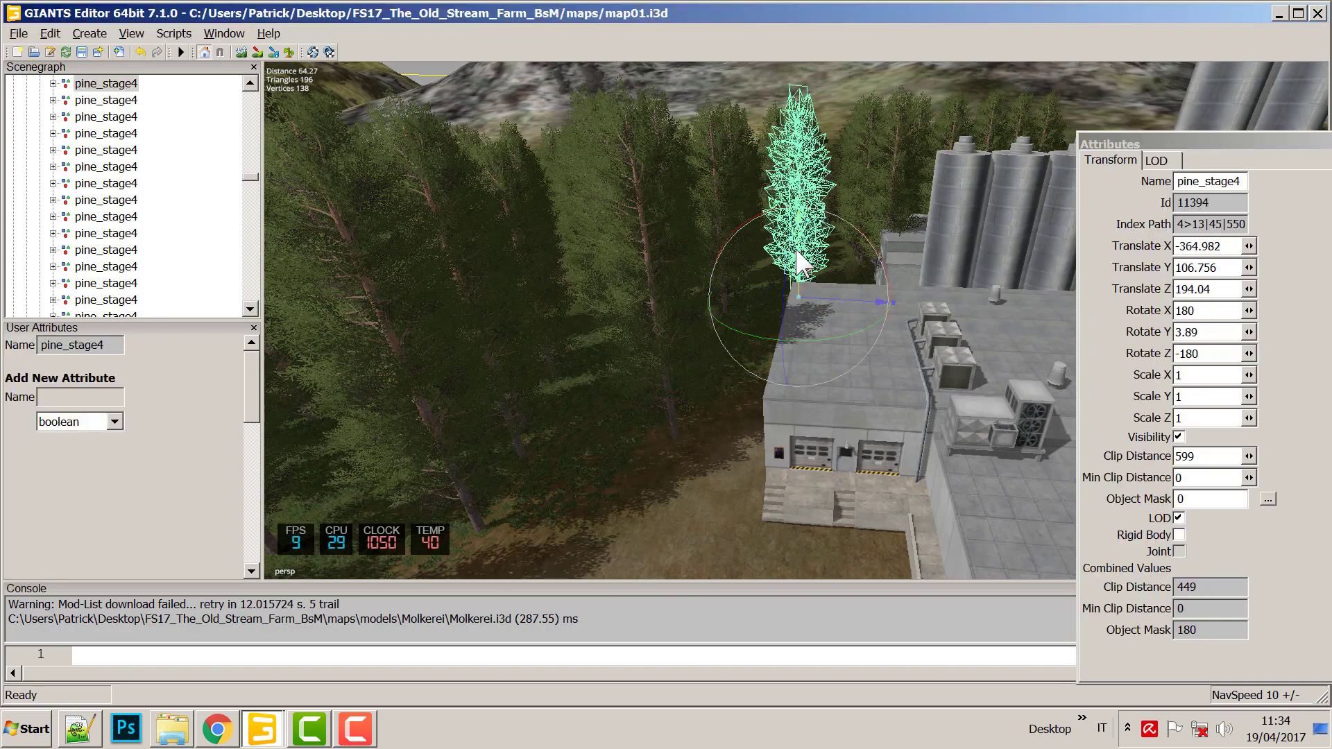
drag(826, 297, 725, 301)
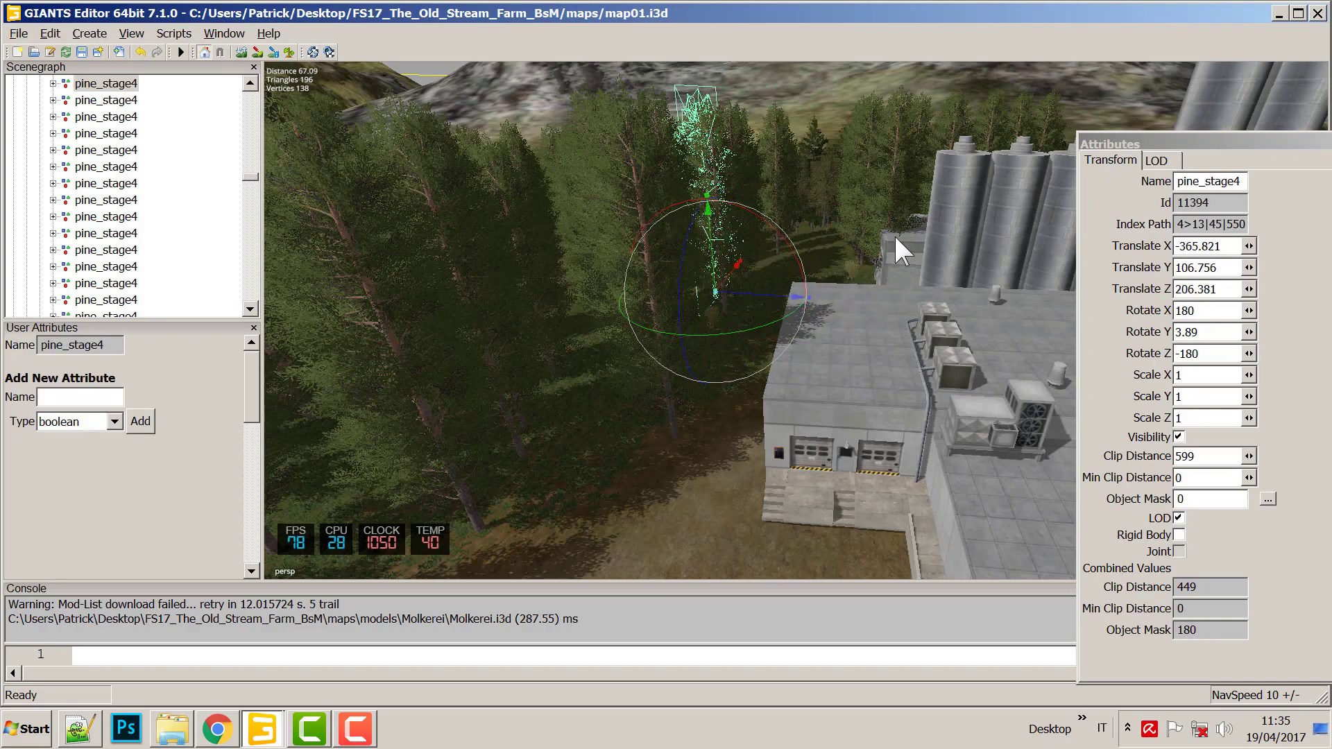
Move the two pines near the dairy's stepped entrance farther into the forest, to about Z 210.0 and Z 216.9.
scroll(874, 236, down, 2)
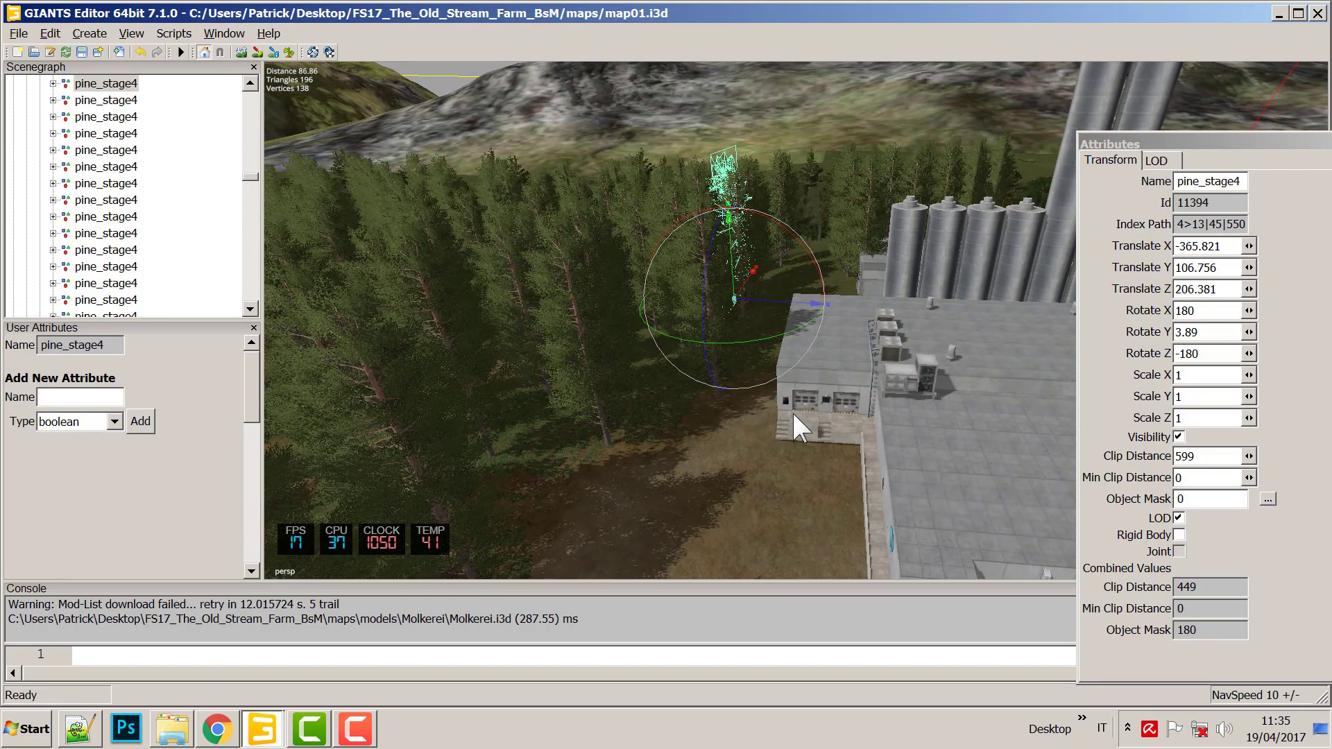
click(707, 307)
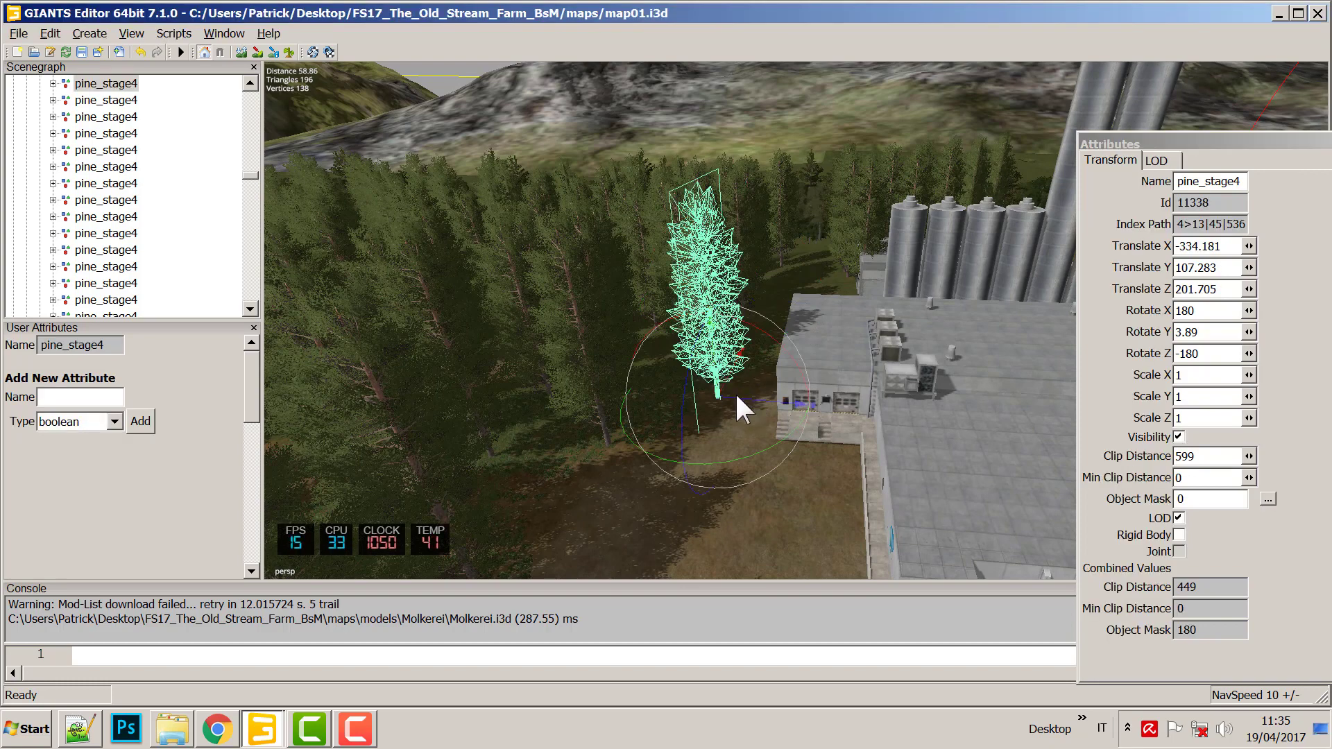
click(756, 399)
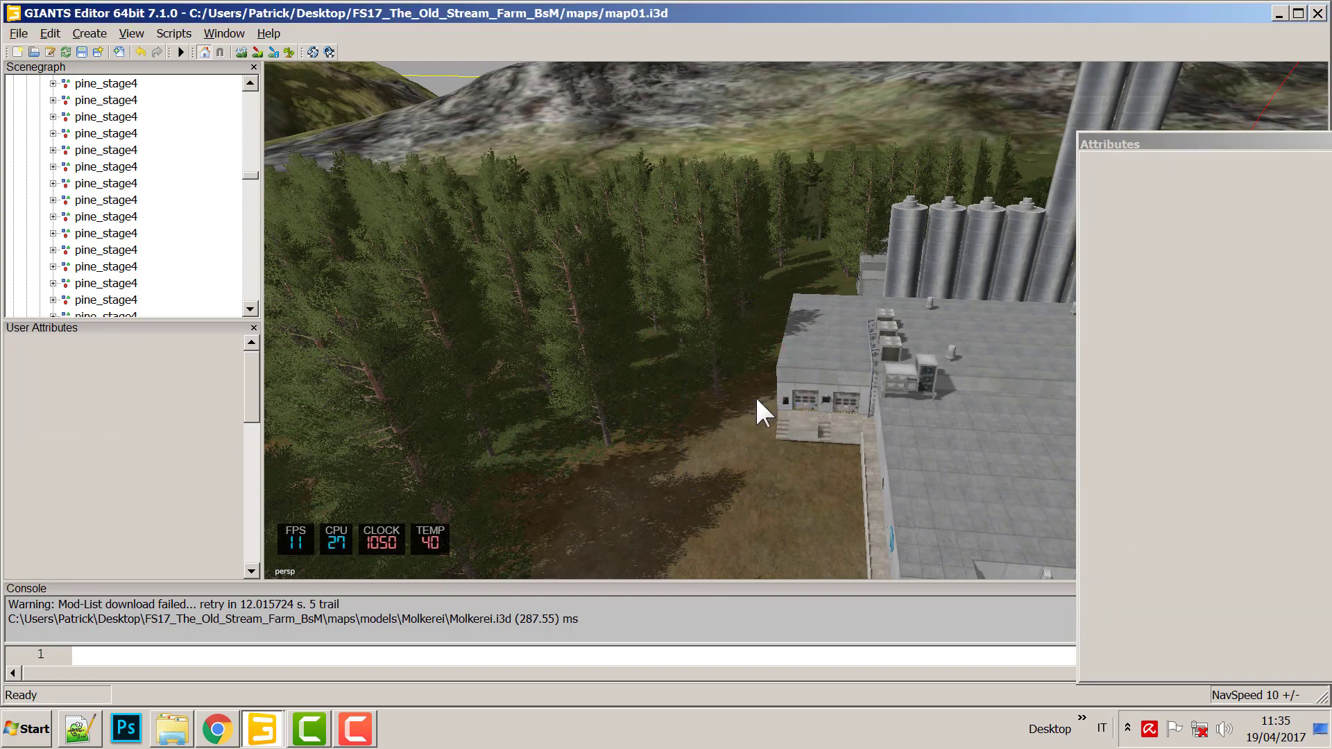
click(708, 375)
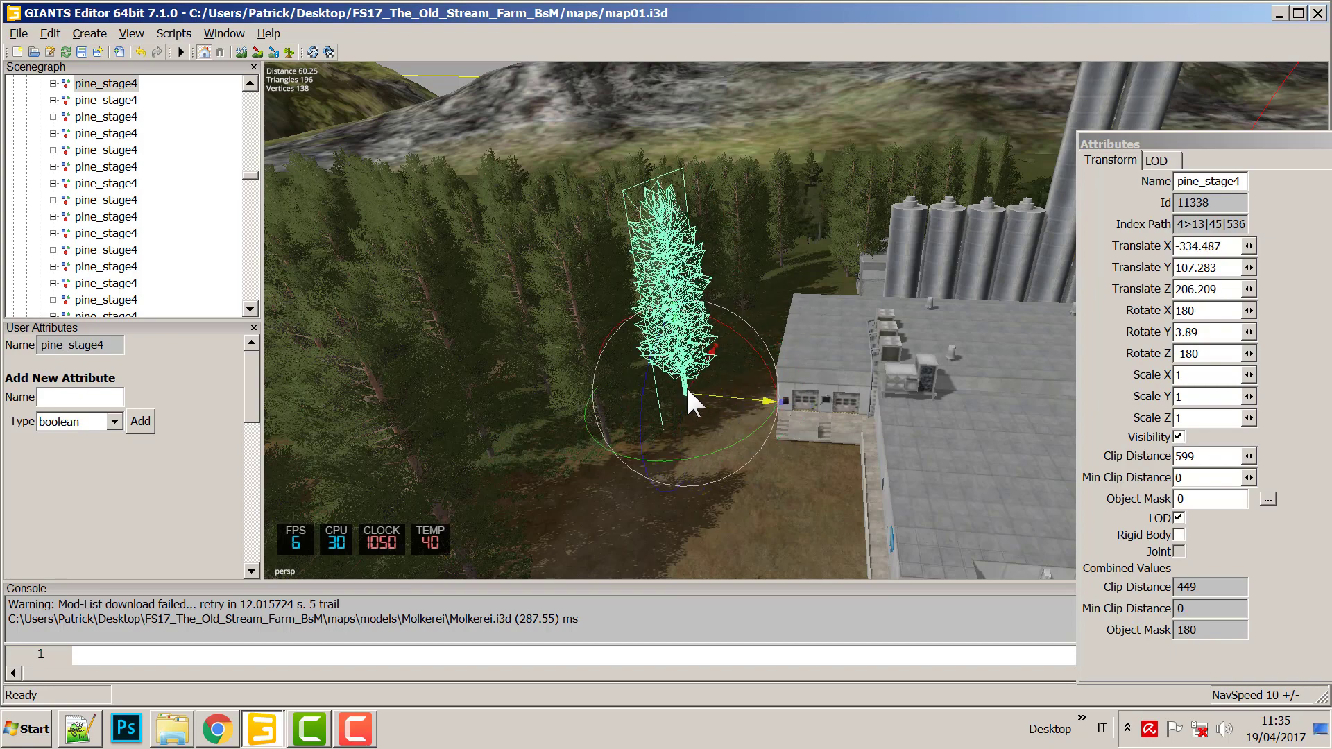
mouse_move(686, 391)
mouse_down()
mouse_move(652, 384)
mouse_move(665, 383)
mouse_up()
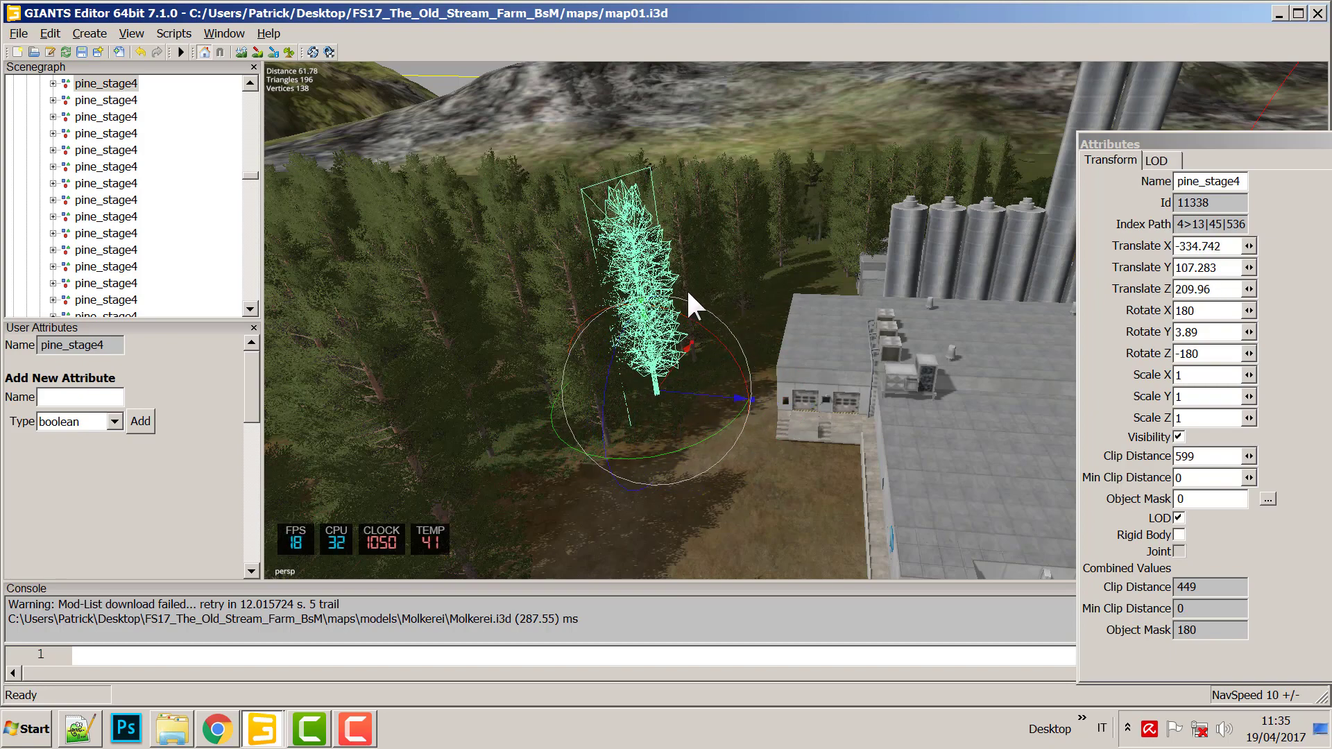
click(677, 266)
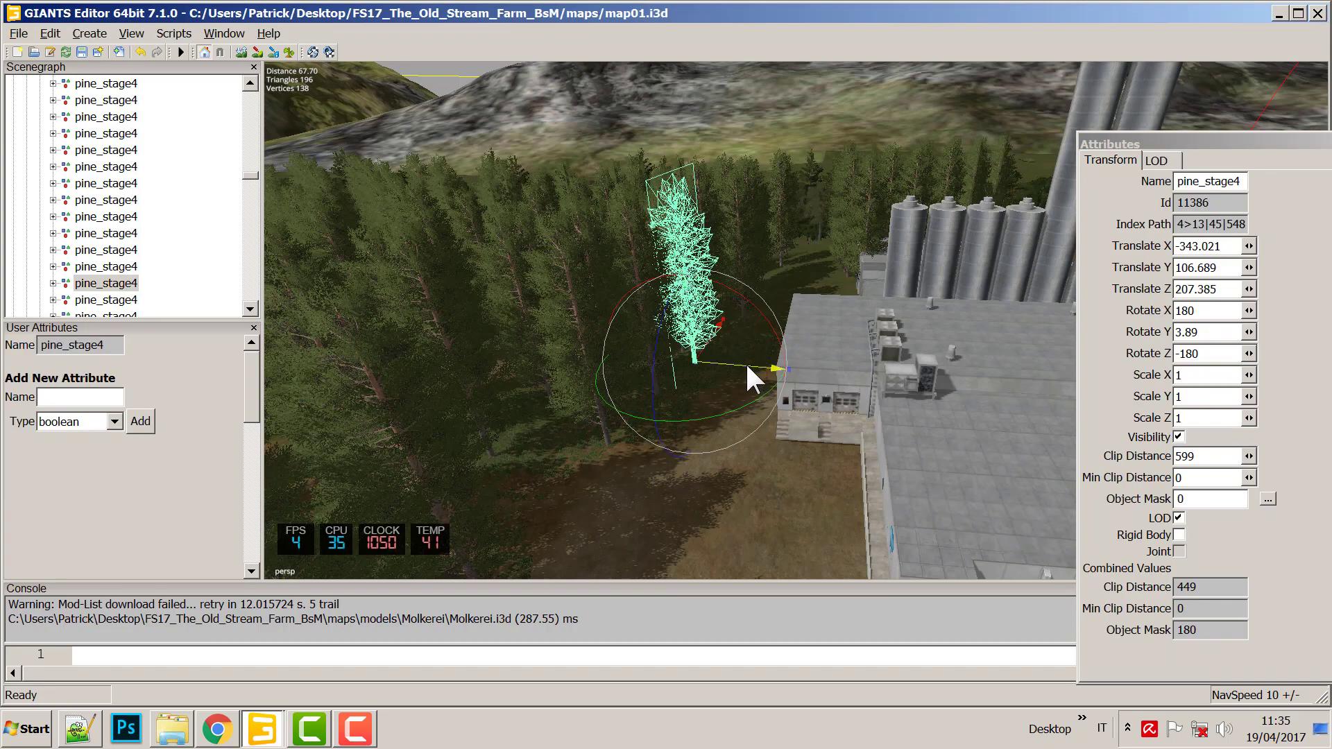
drag(748, 367, 626, 399)
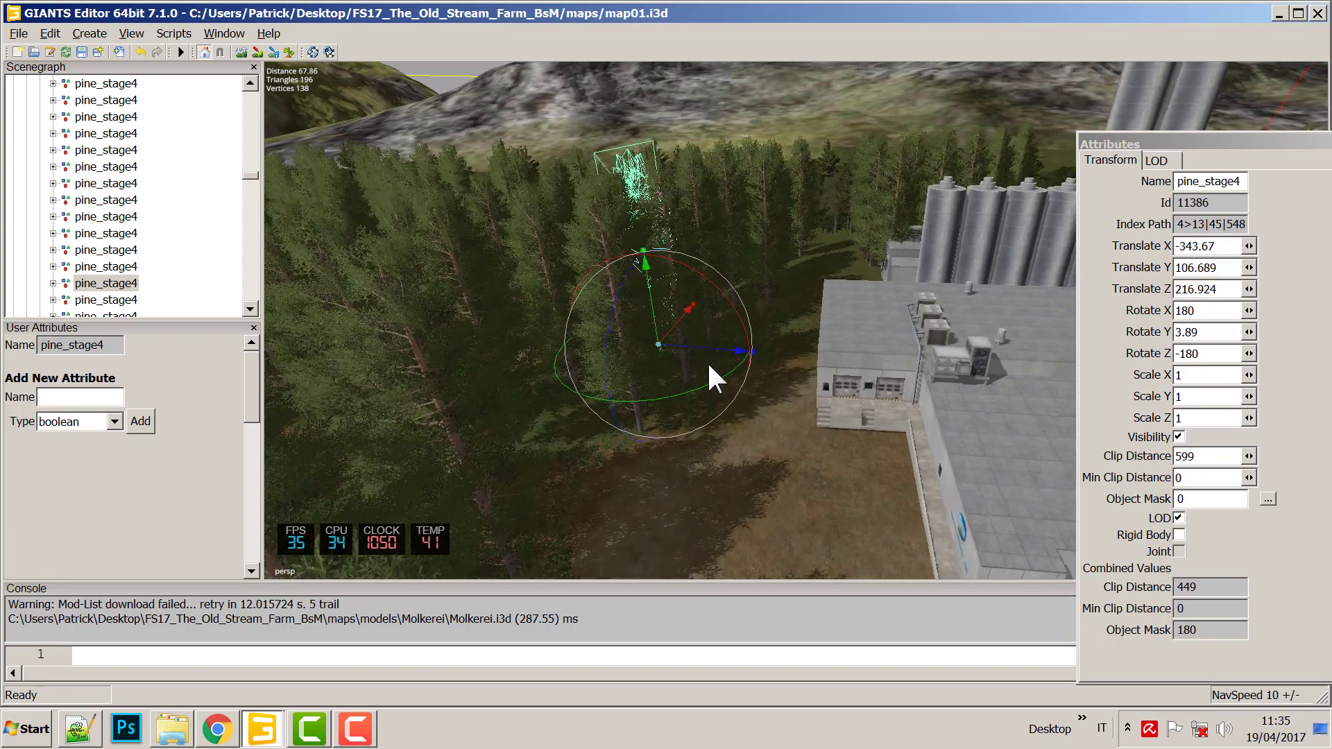
Move the pine at the forest edge in front of the dairy along Z, away from the building.
alt+right_drag(709, 366, 658, 408)
click(657, 357)
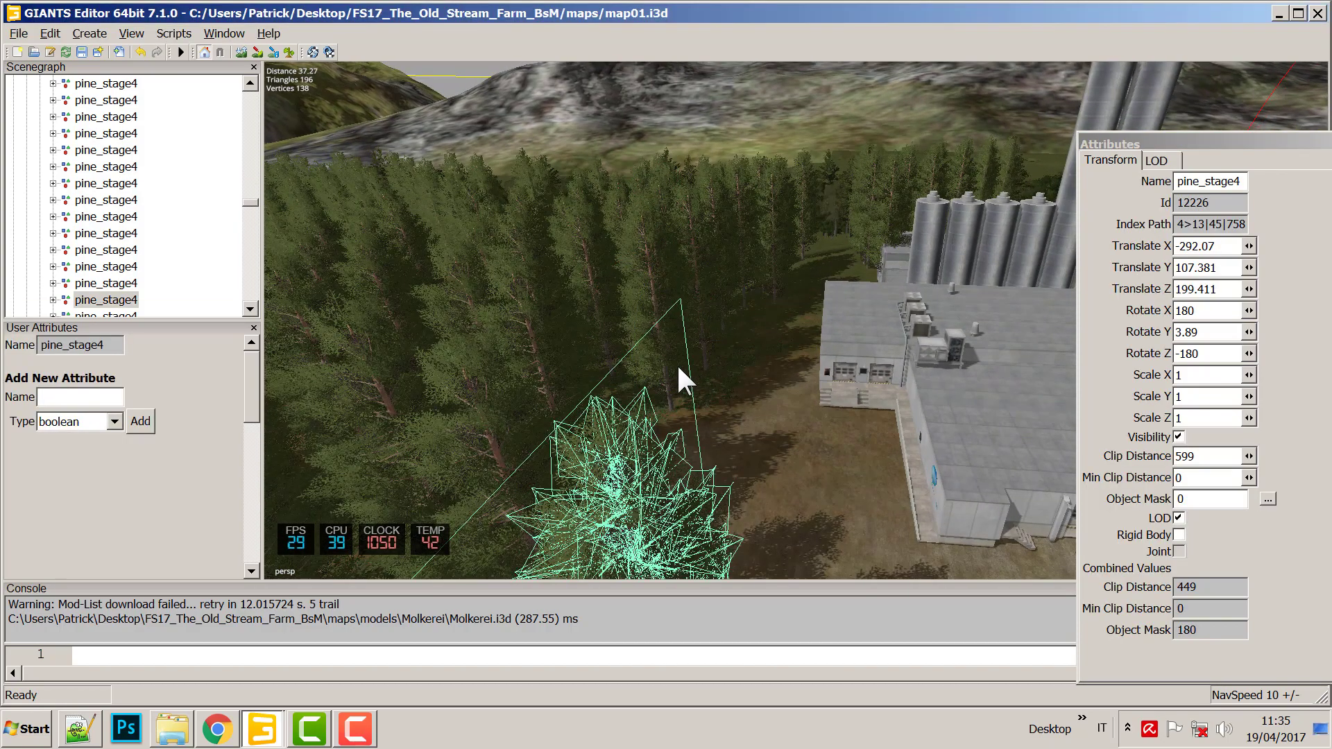
click(650, 297)
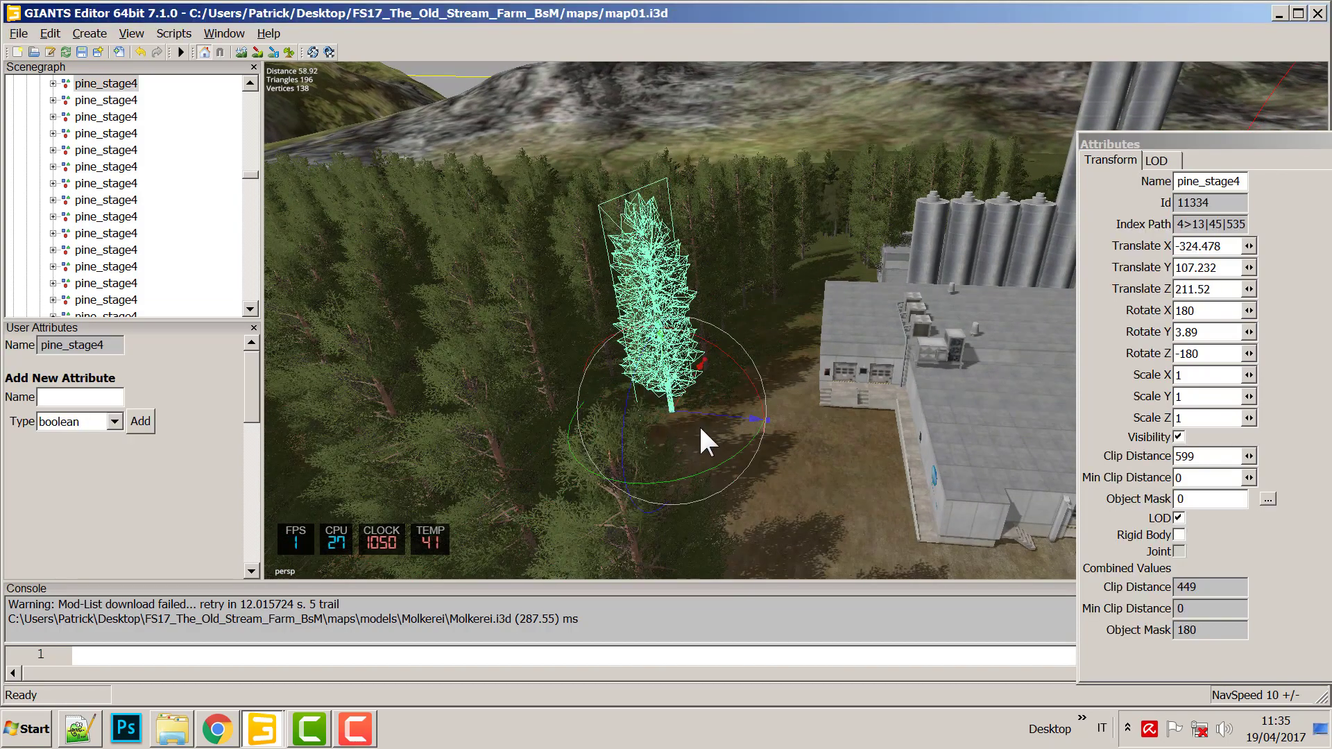
drag(707, 412, 676, 410)
Move the pine next to the dairy's roof back behind the building, to about X -395.4 and Z 194.0.
alt+right_drag(865, 374, 748, 341)
click(728, 329)
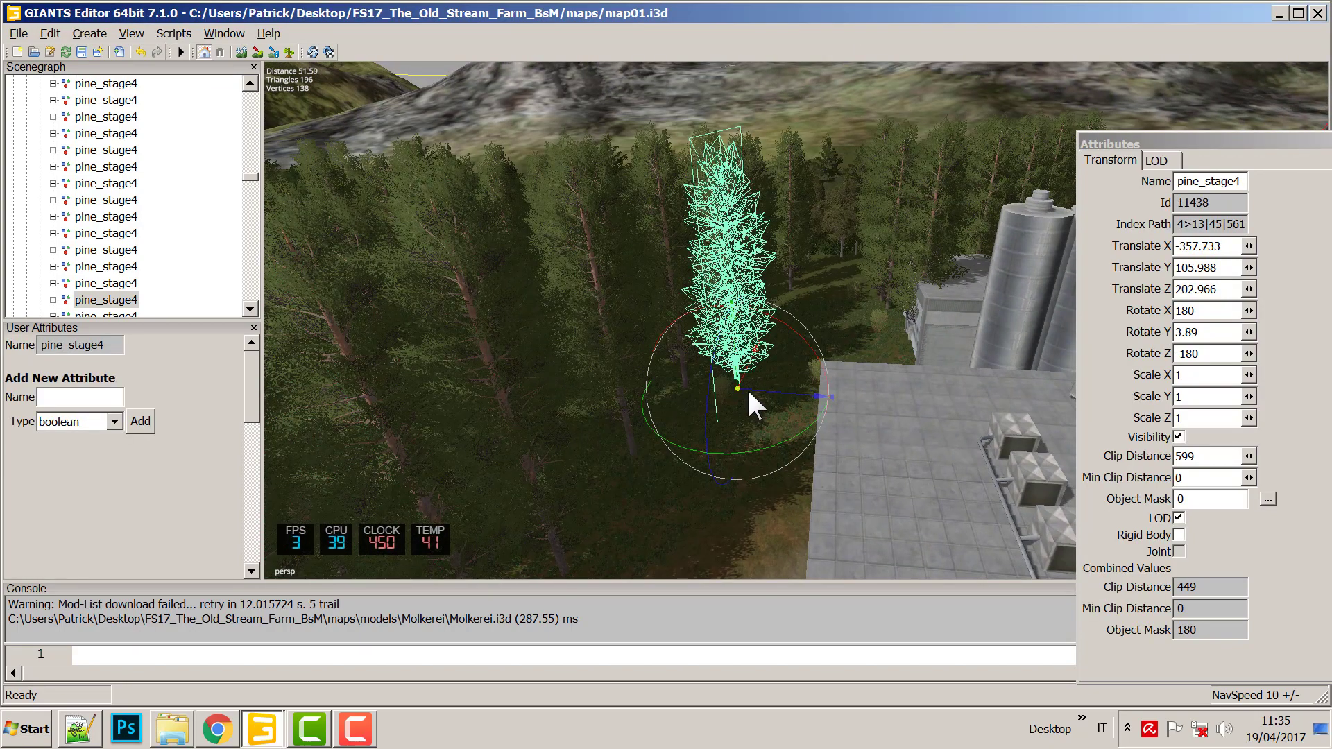
click(808, 393)
click(734, 359)
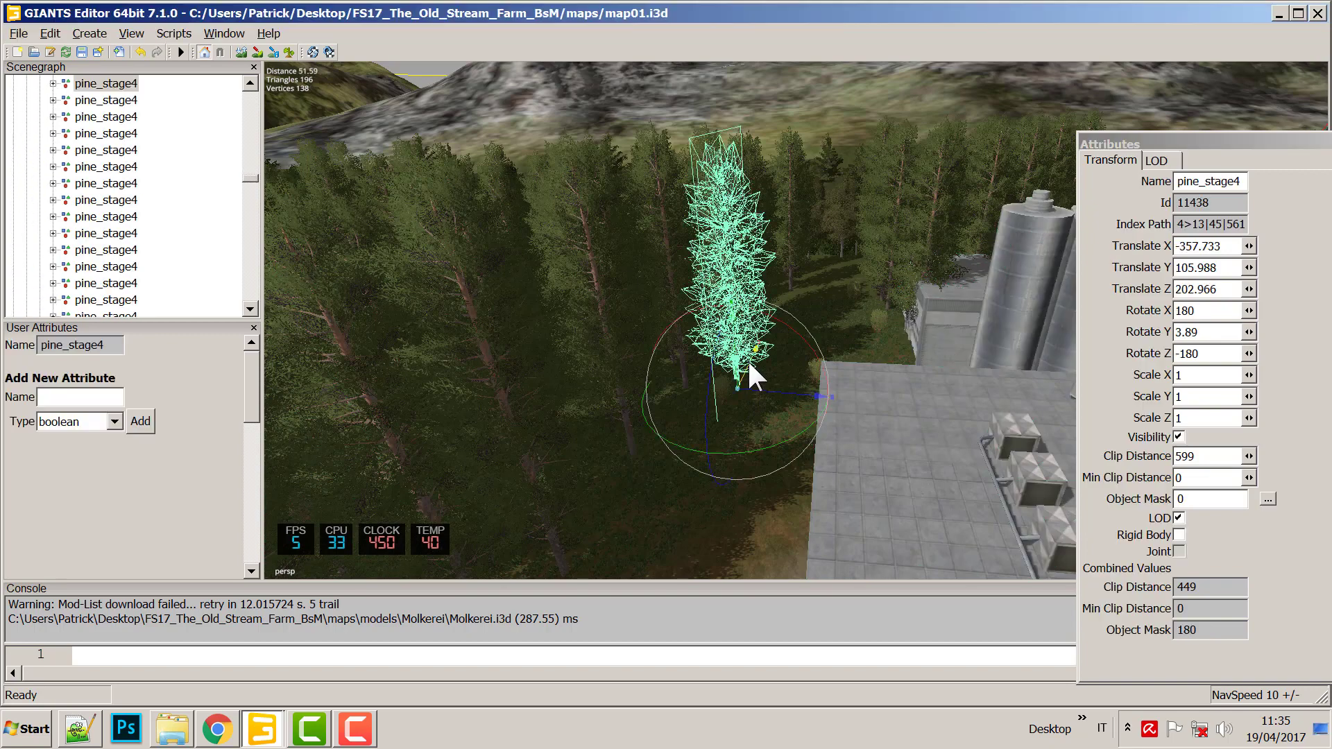
drag(748, 352, 800, 230)
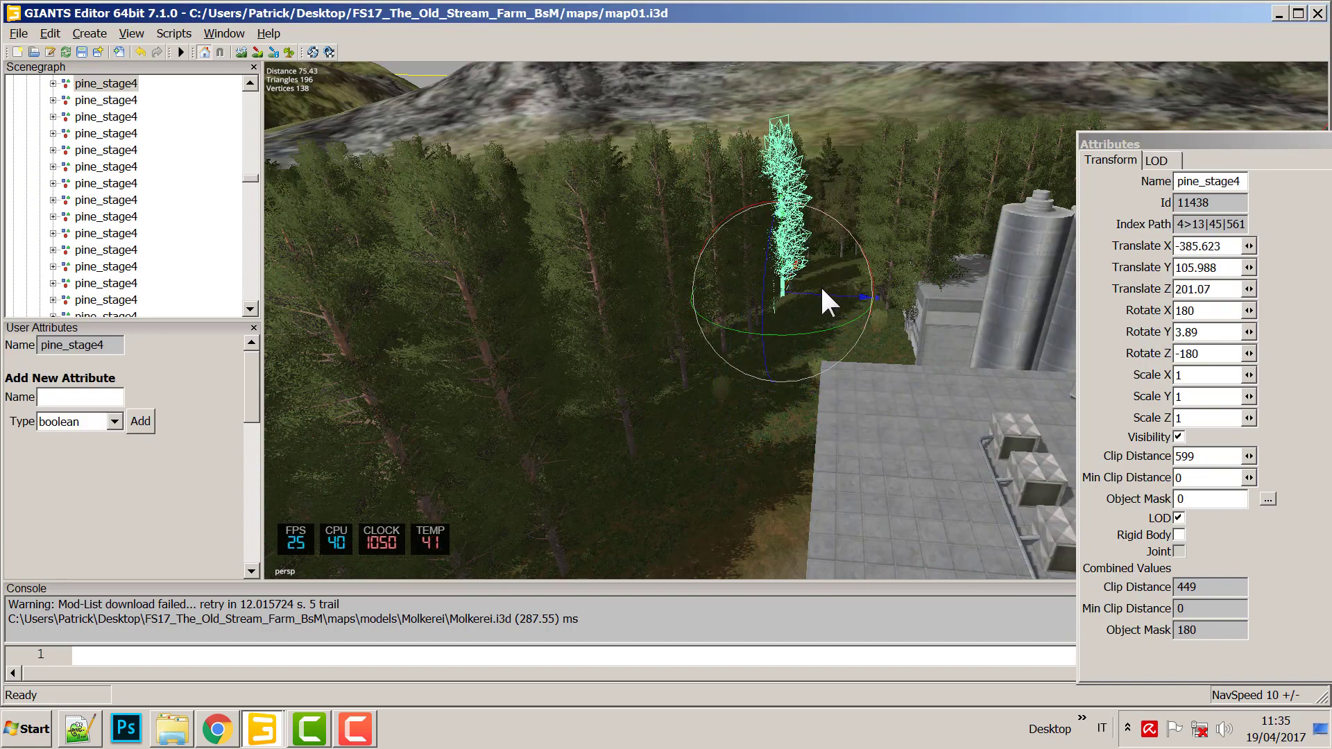
drag(823, 291, 817, 231)
Delete the two pines standing close together beside the dairy's far roof corner.
scroll(710, 436, down, 2)
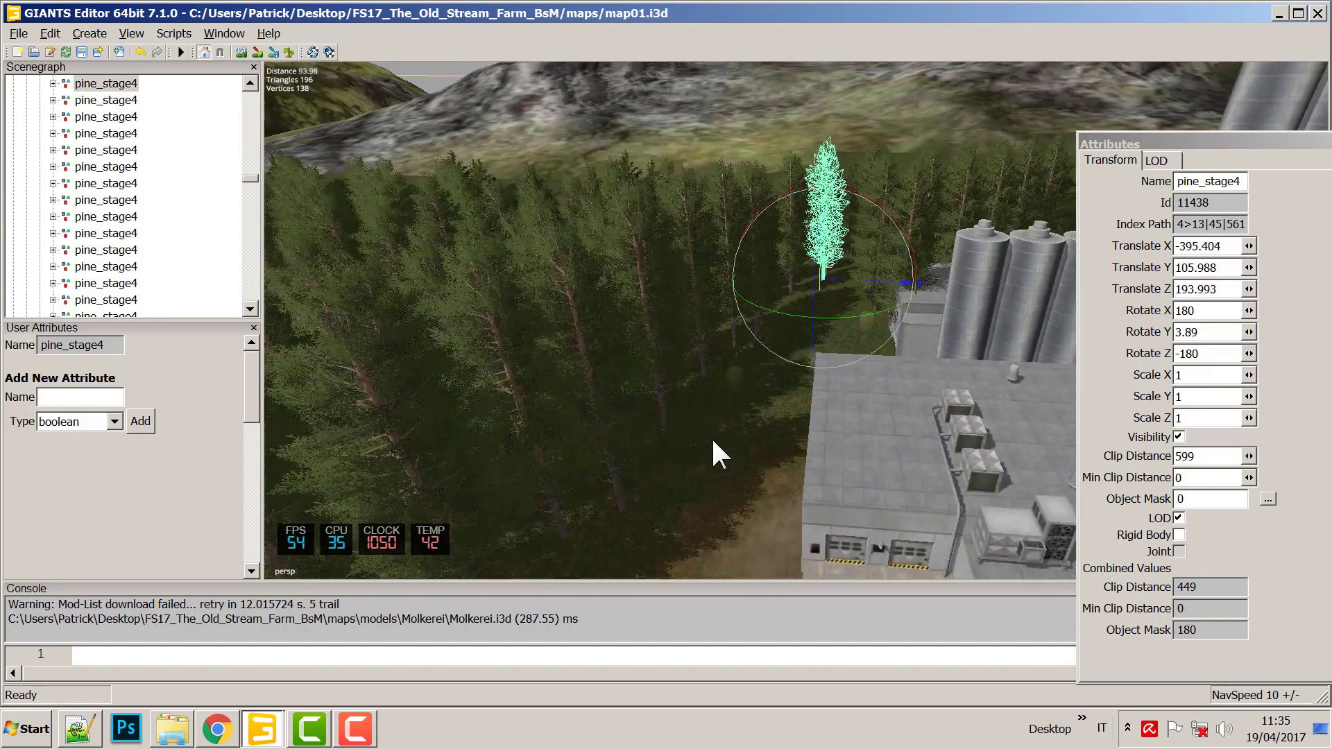
scroll(714, 452, down, 2)
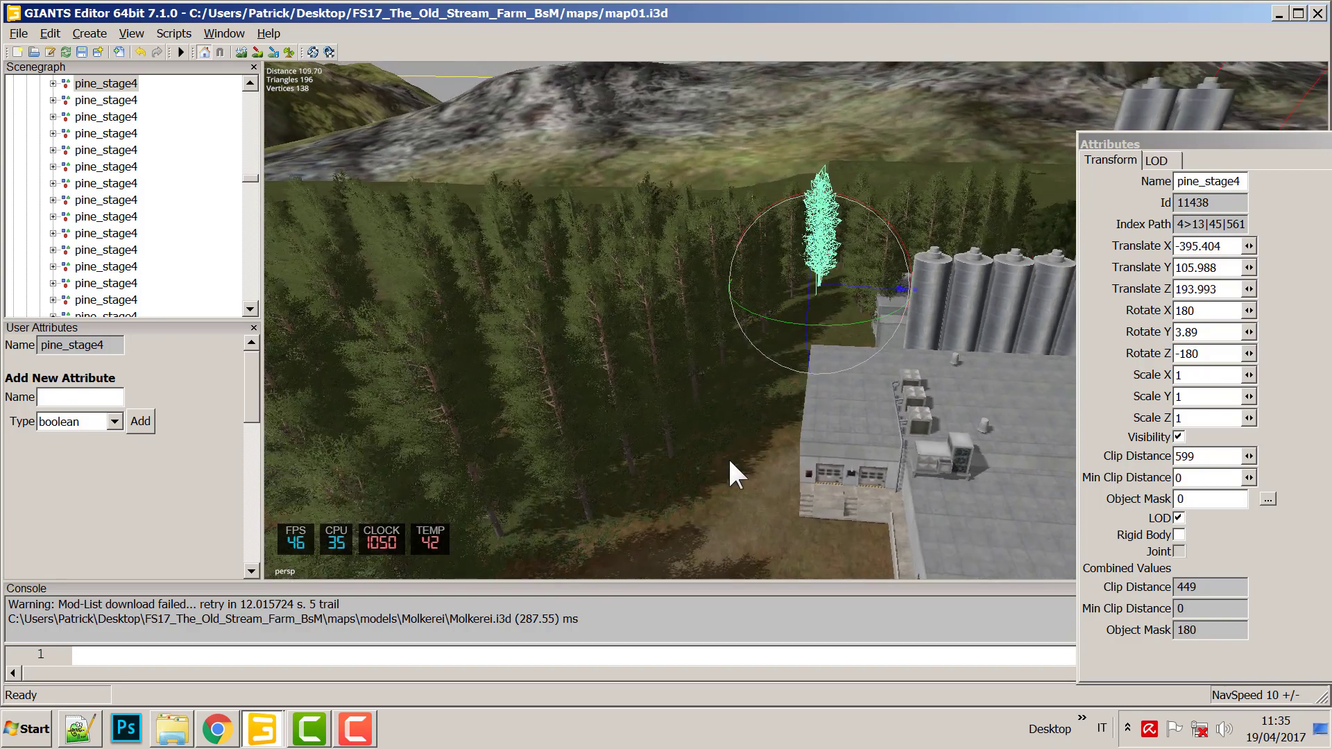
drag(761, 319, 765, 326)
click(764, 326)
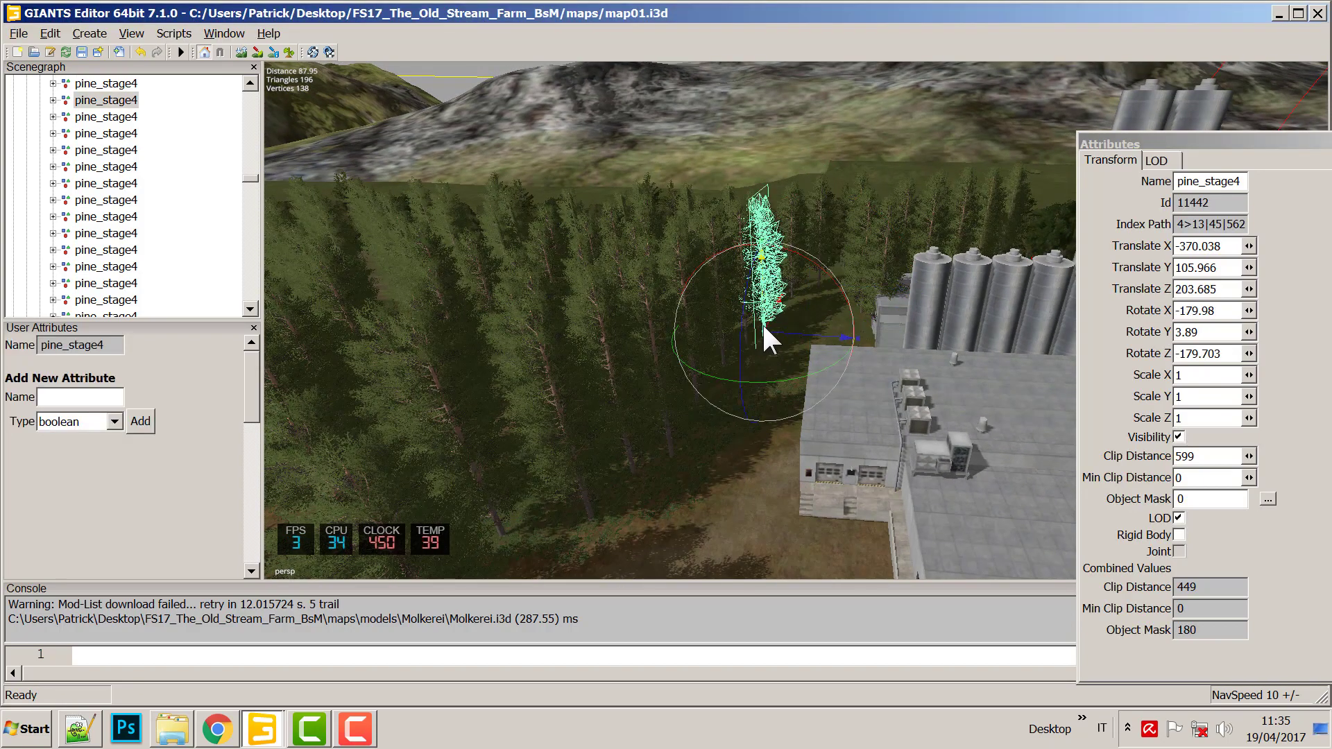
key(Delete)
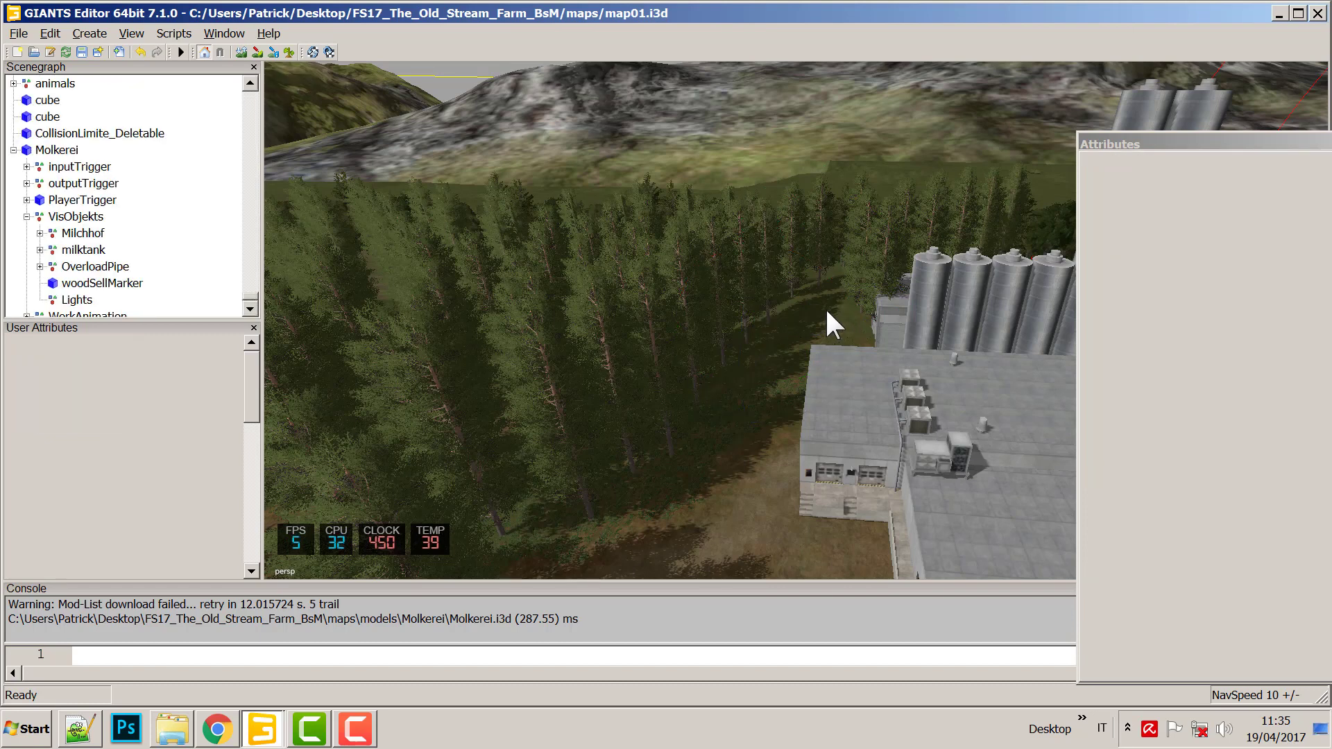
click(769, 311)
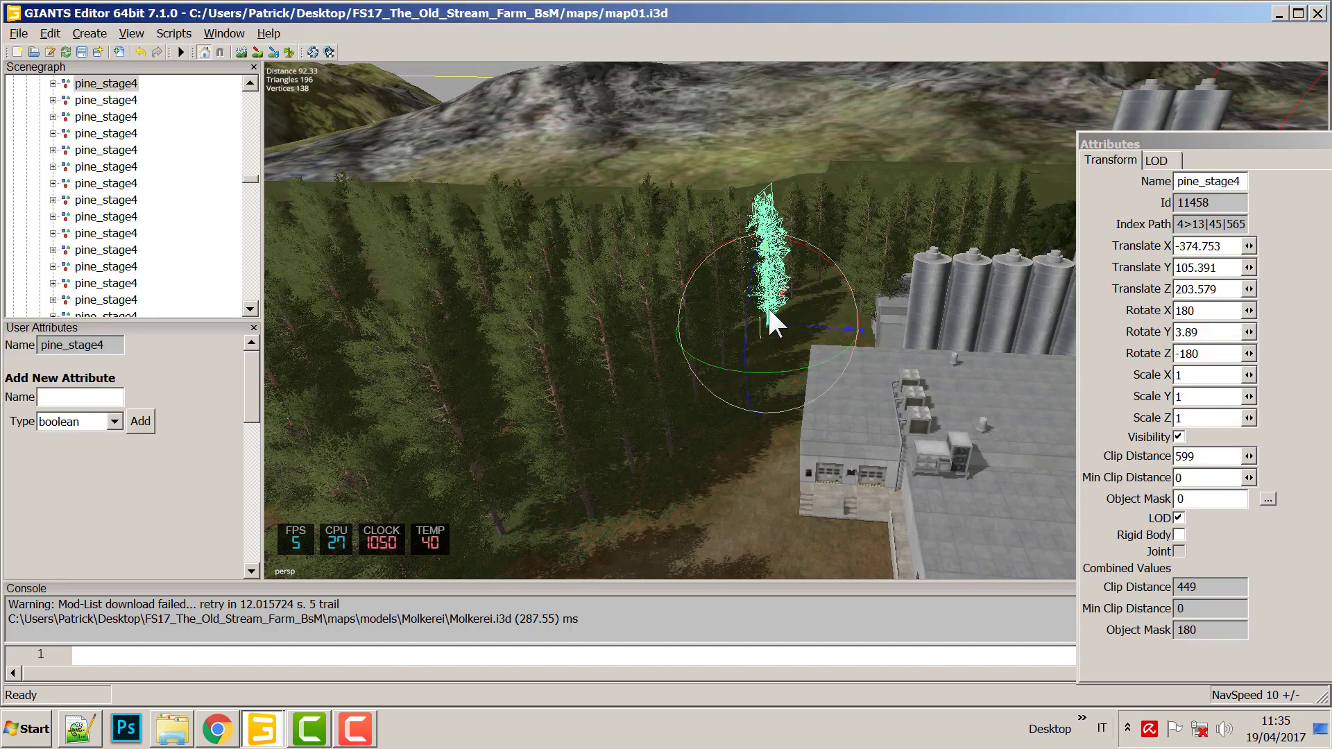
key(Delete)
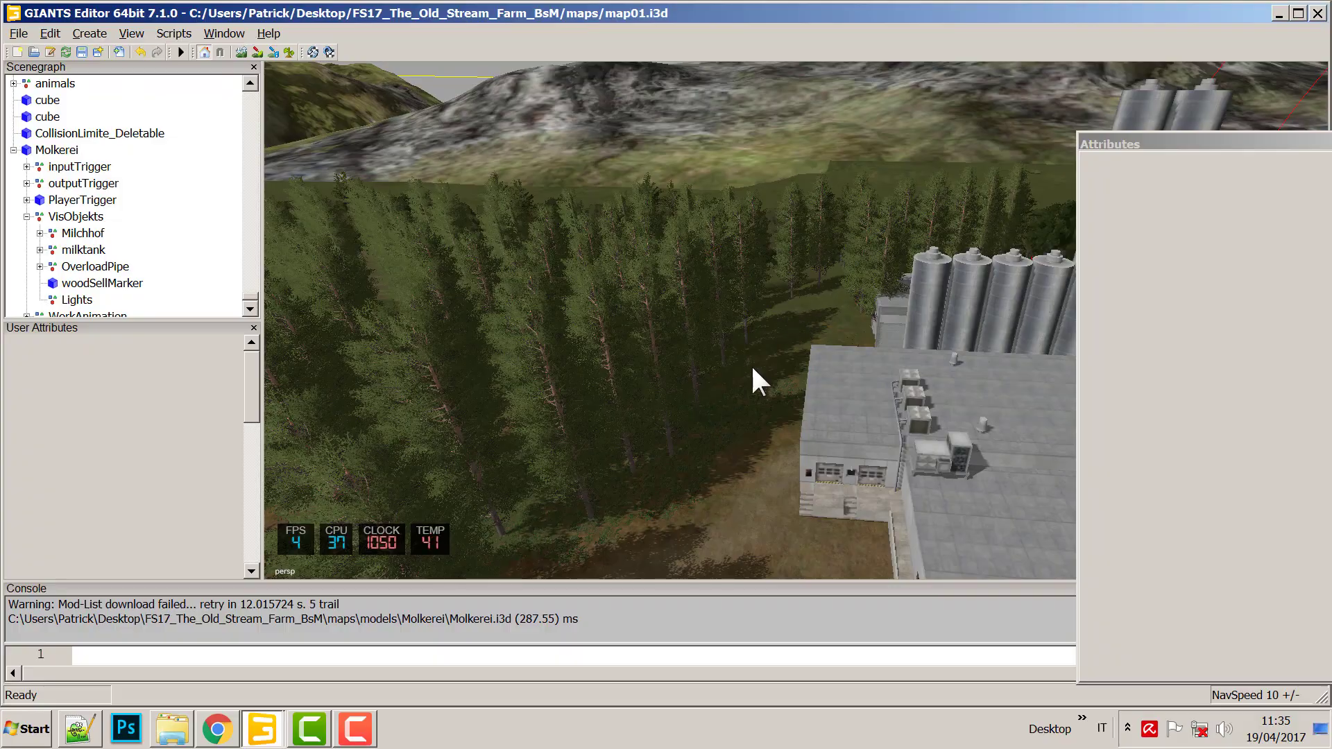
Delete the pine standing against the roller doors of the low hall beside the silos.
scroll(753, 343, down, 3)
alt+middle_drag(823, 269, 714, 465)
scroll(760, 356, up, 4)
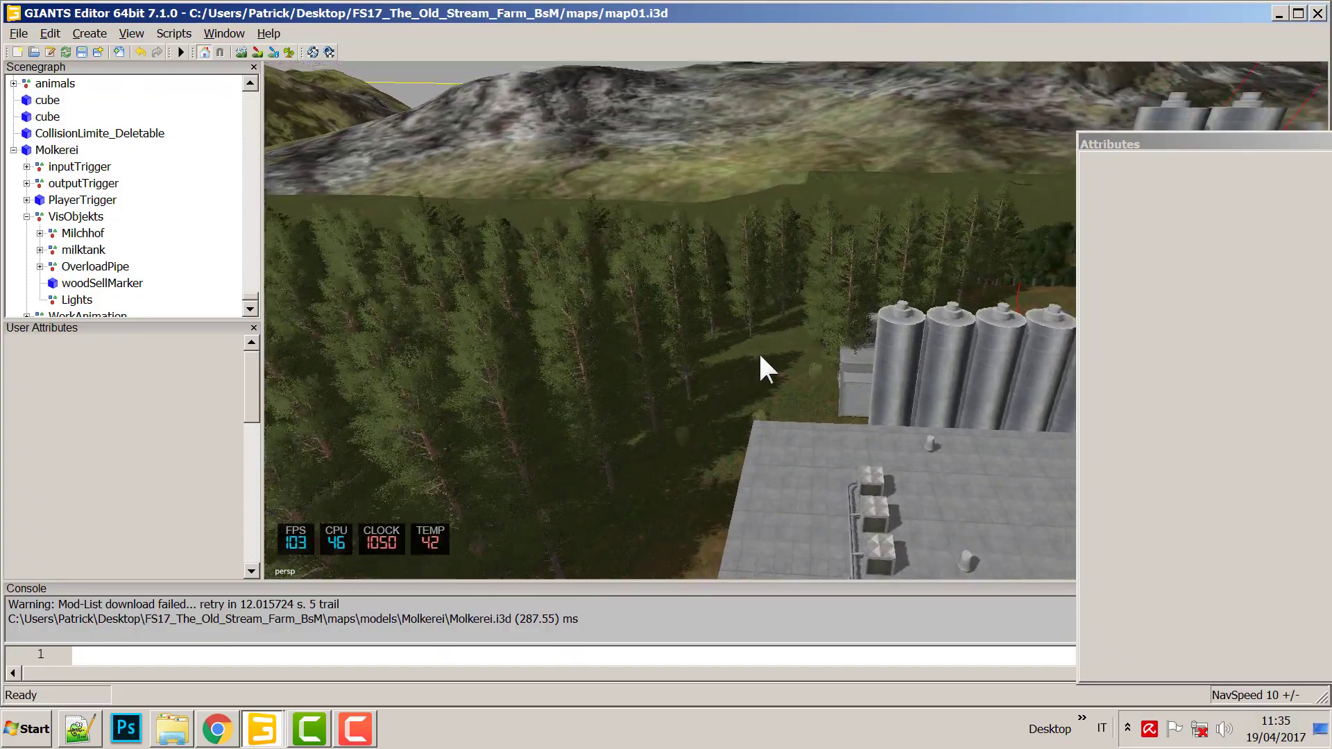
mouse_move(761, 356)
right_down()
mouse_move(999, 369)
mouse_move(879, 391)
mouse_move(865, 267)
mouse_move(868, 294)
mouse_move(836, 337)
mouse_move(867, 464)
mouse_move(762, 353)
right_up()
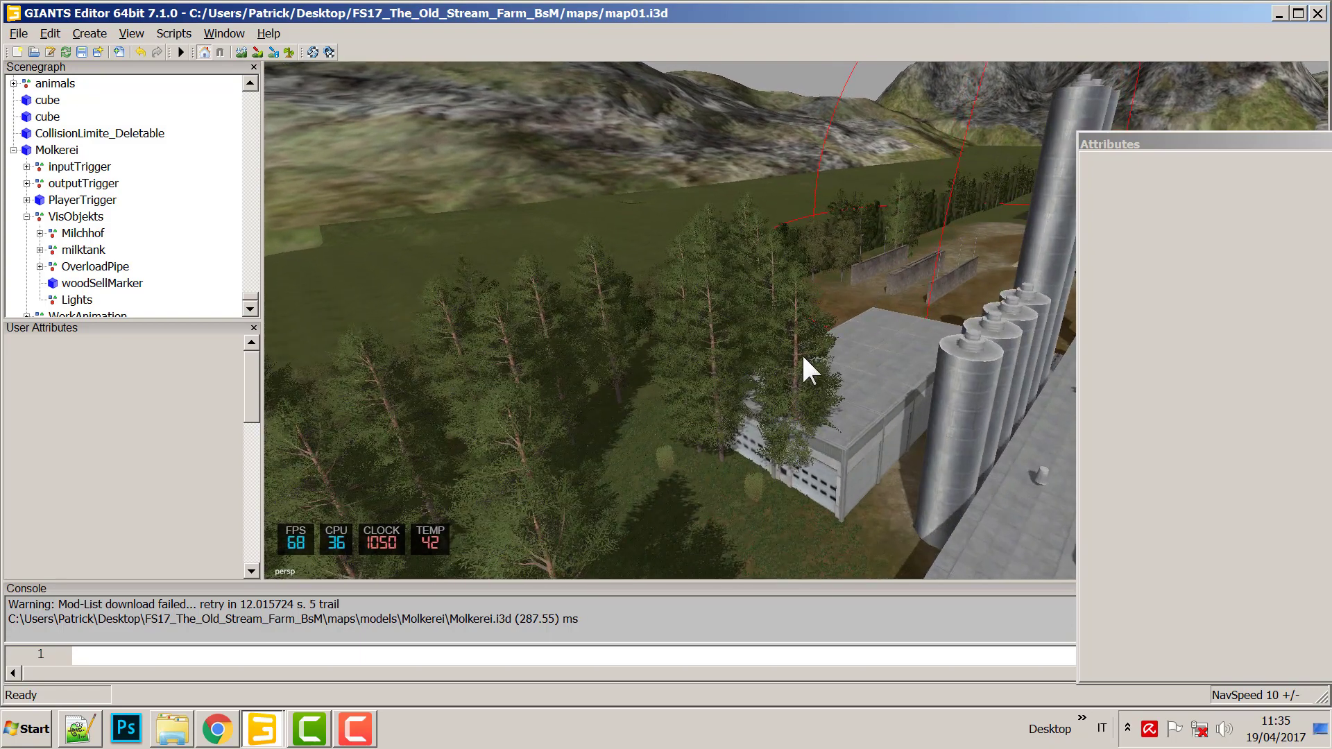
click(794, 355)
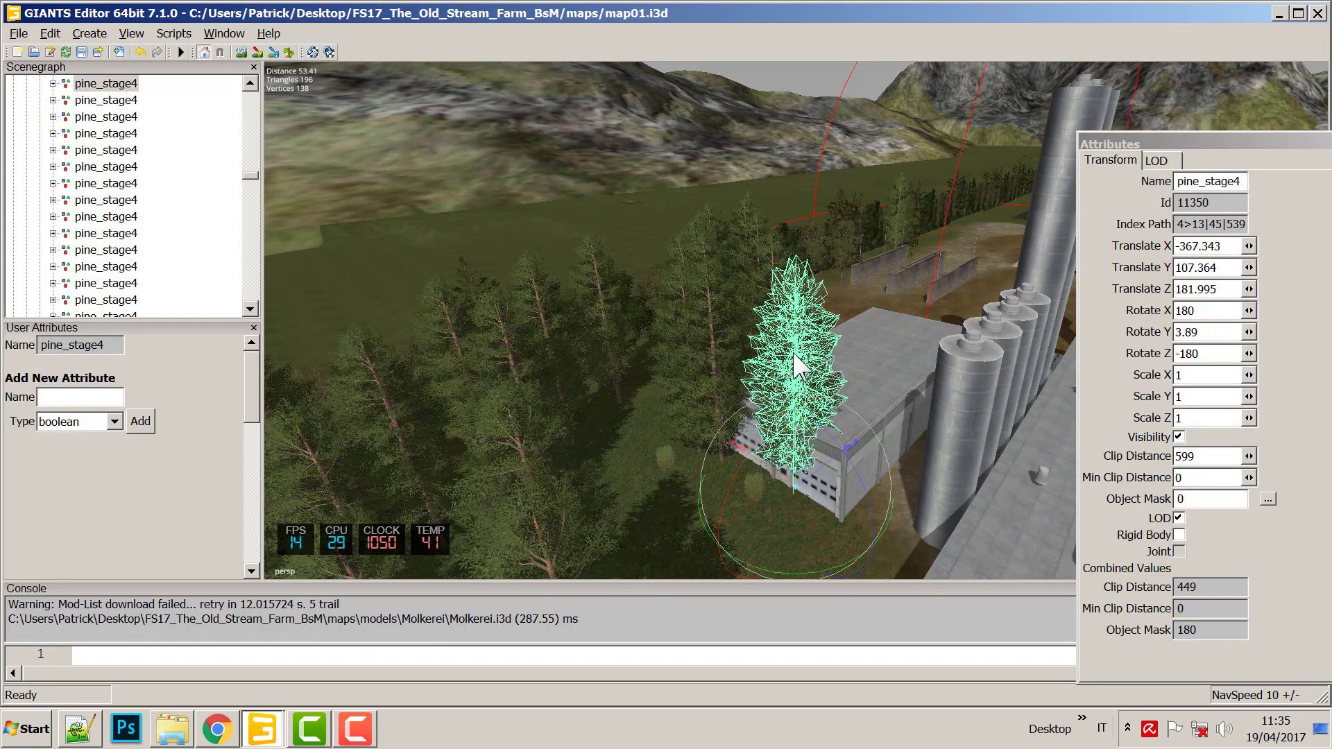
click(708, 360)
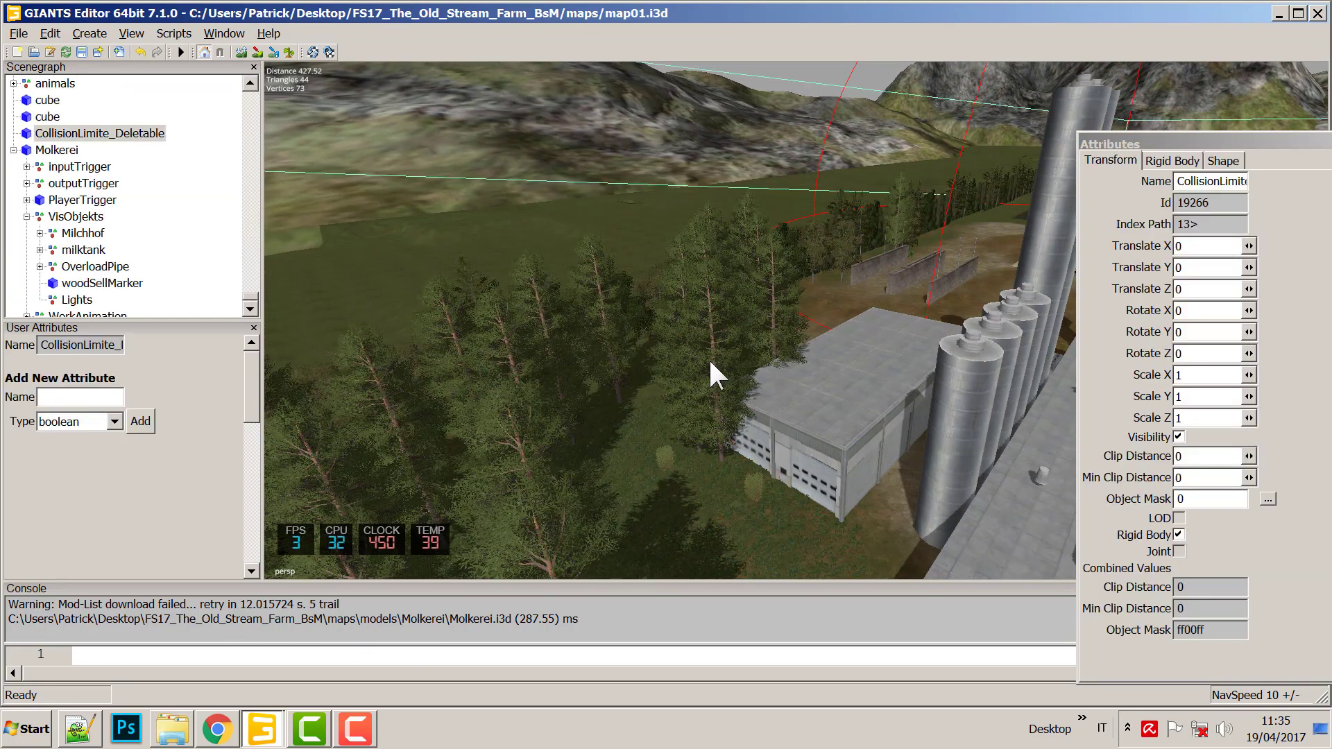
click(711, 364)
click(712, 374)
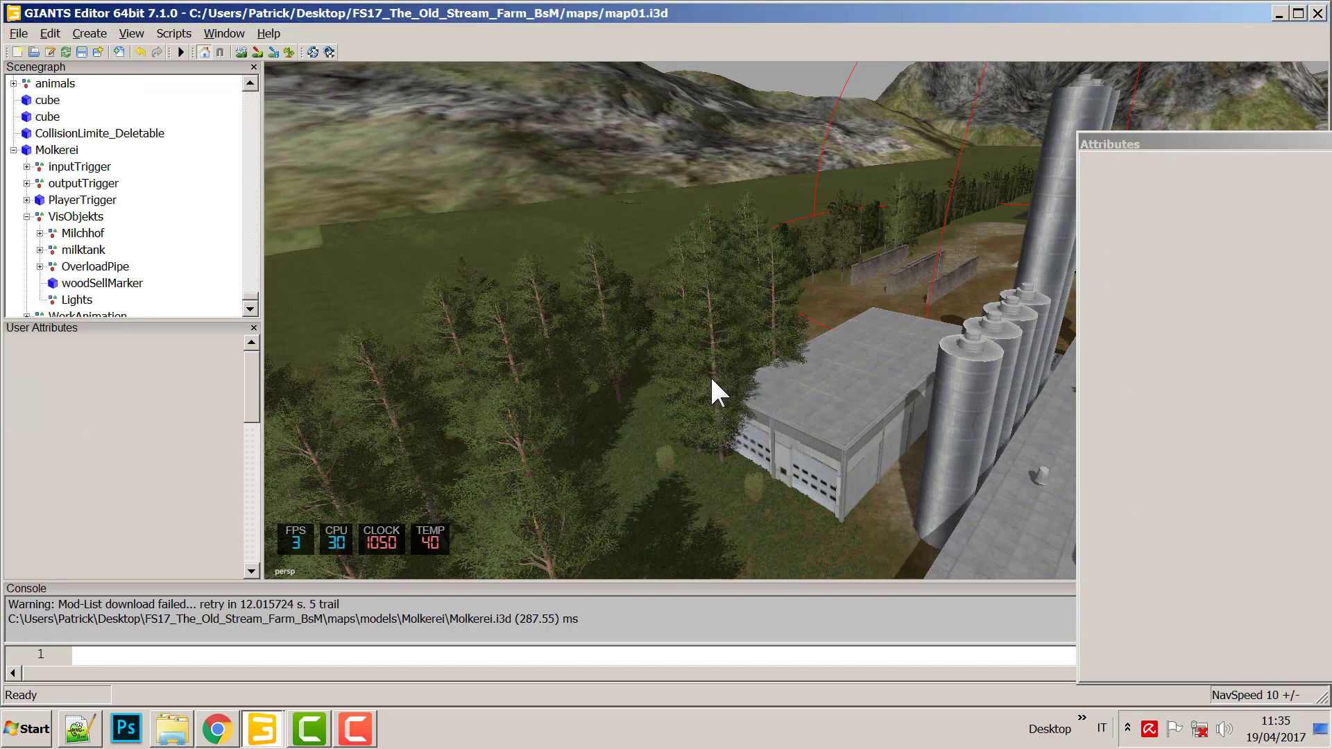
click(711, 378)
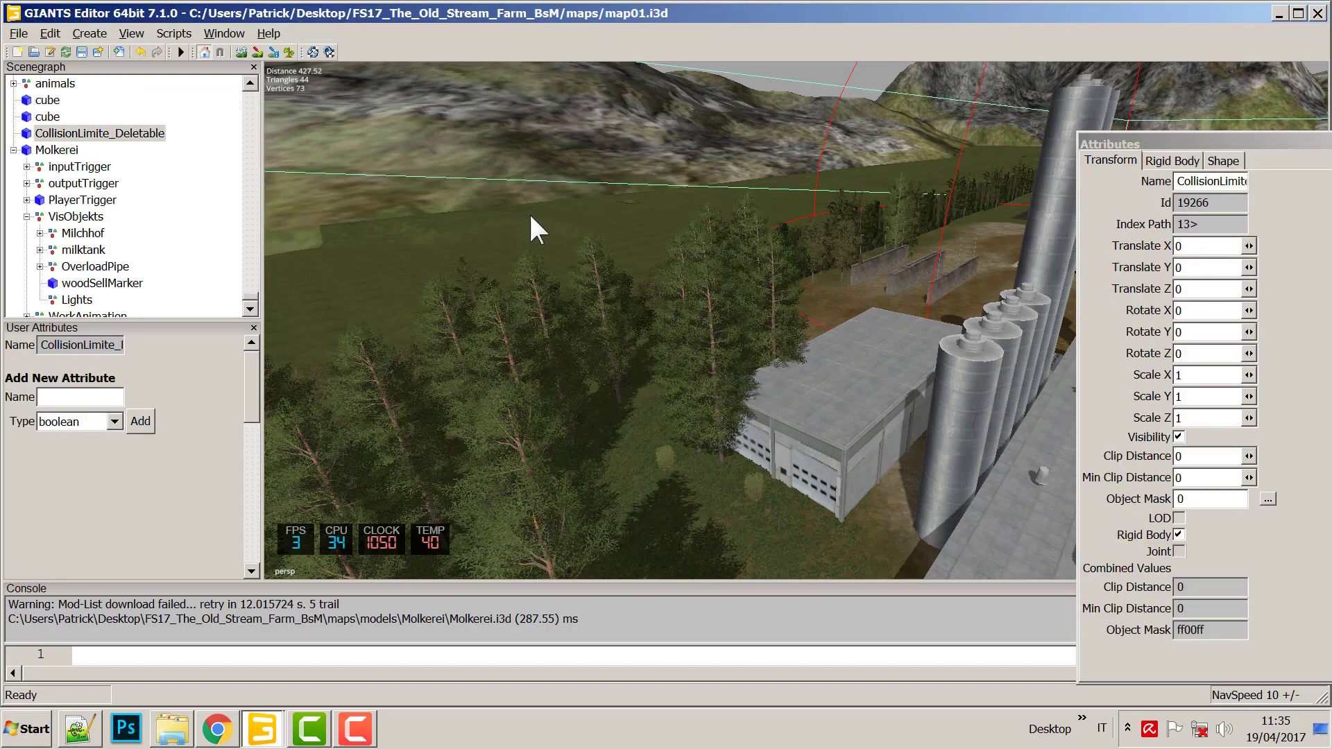
click(140, 52)
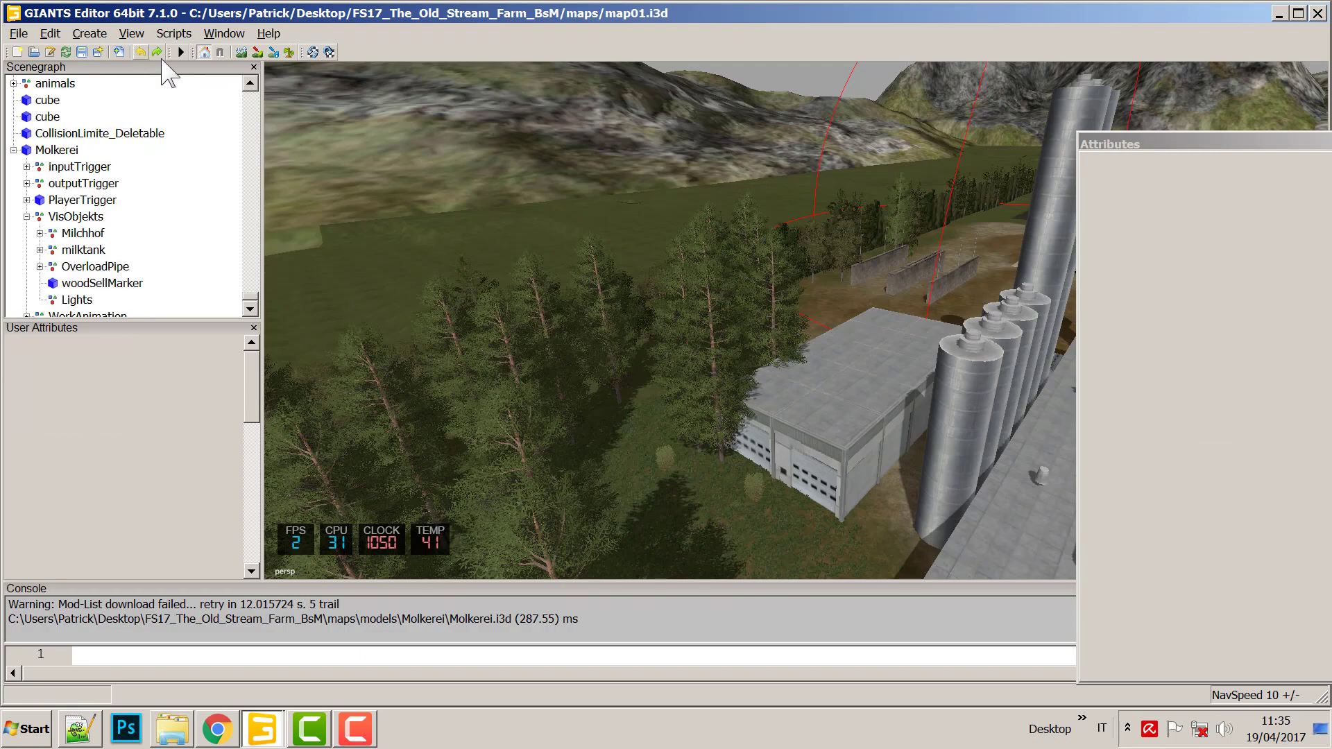
click(770, 338)
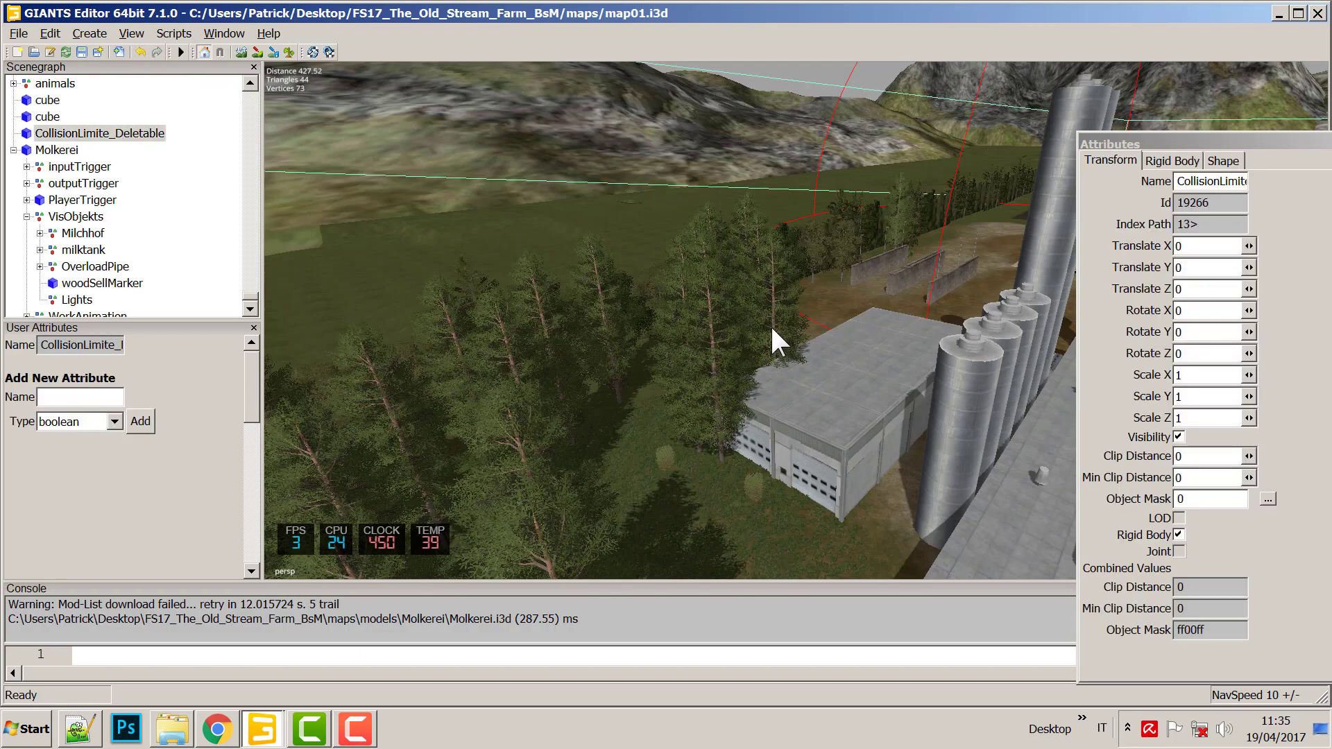
Delete the two pines overlapping the long roof edge of the low hall on the forest side.
alt+right_drag(778, 322, 784, 145)
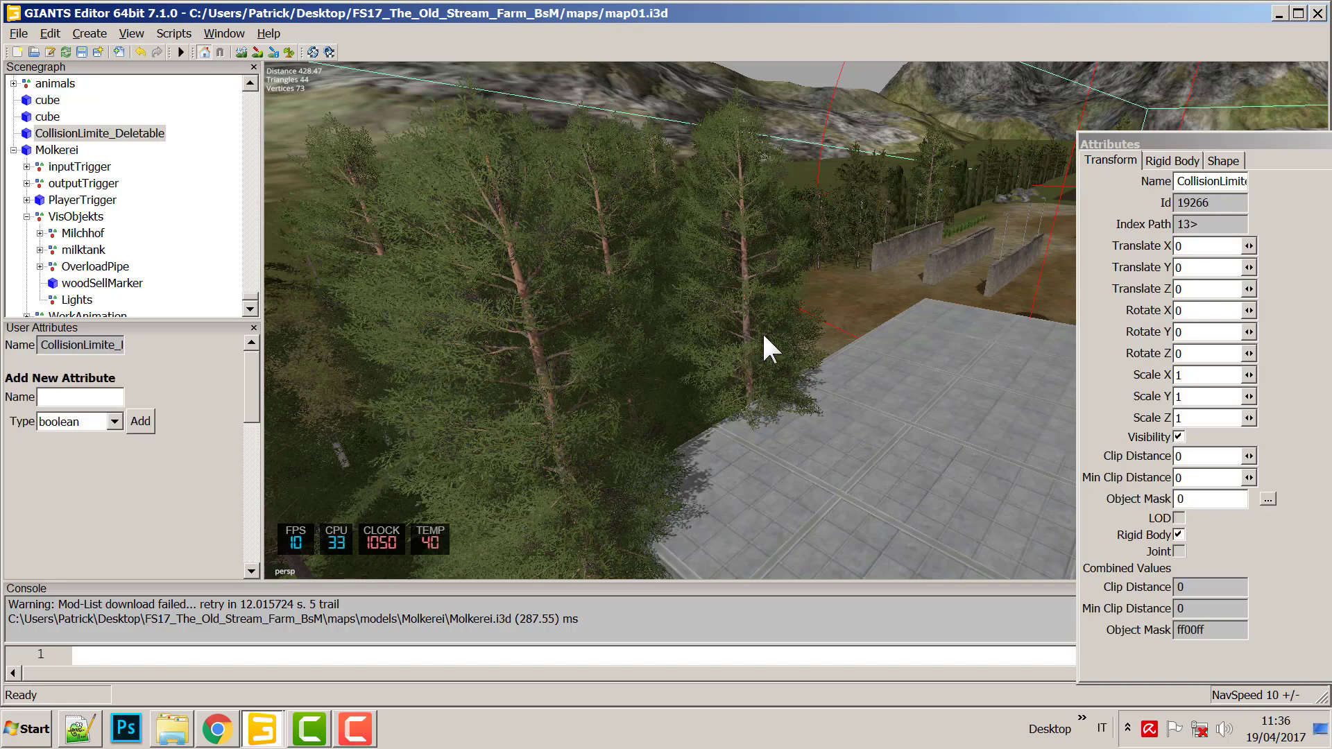
click(745, 337)
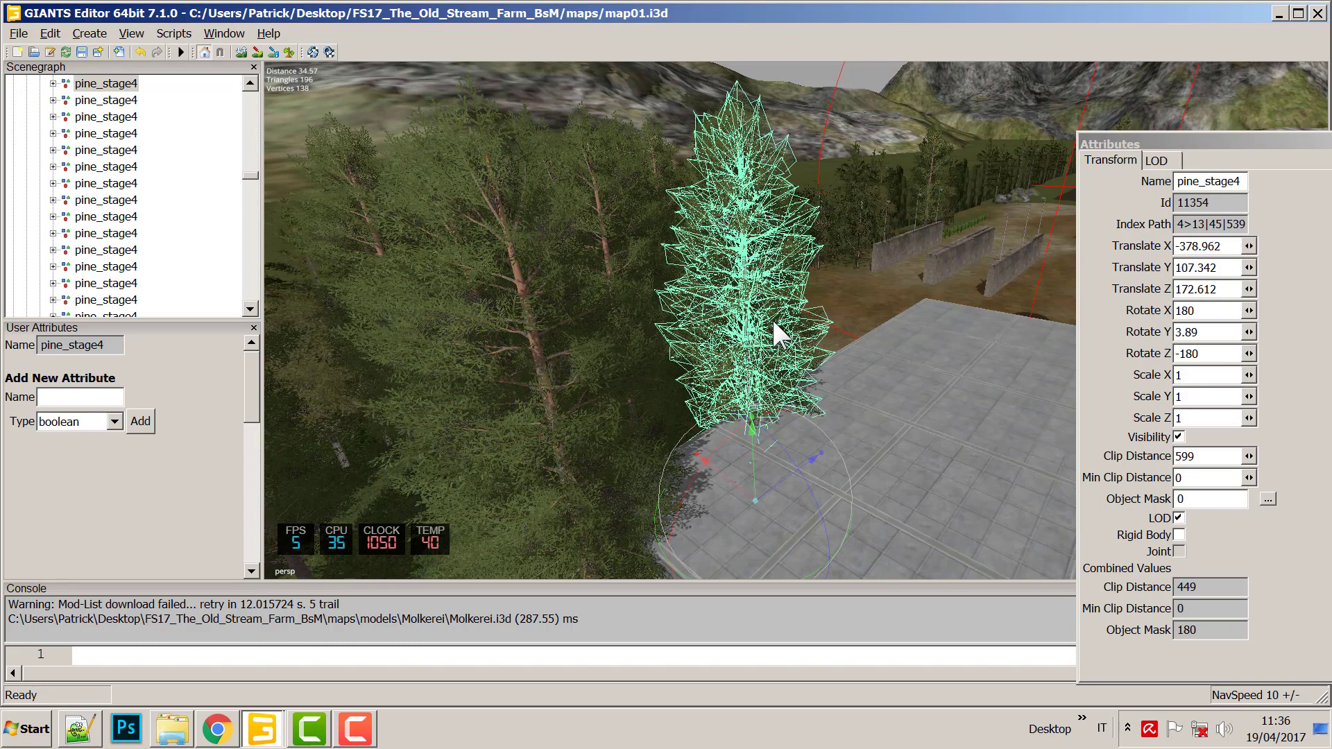
key(Delete)
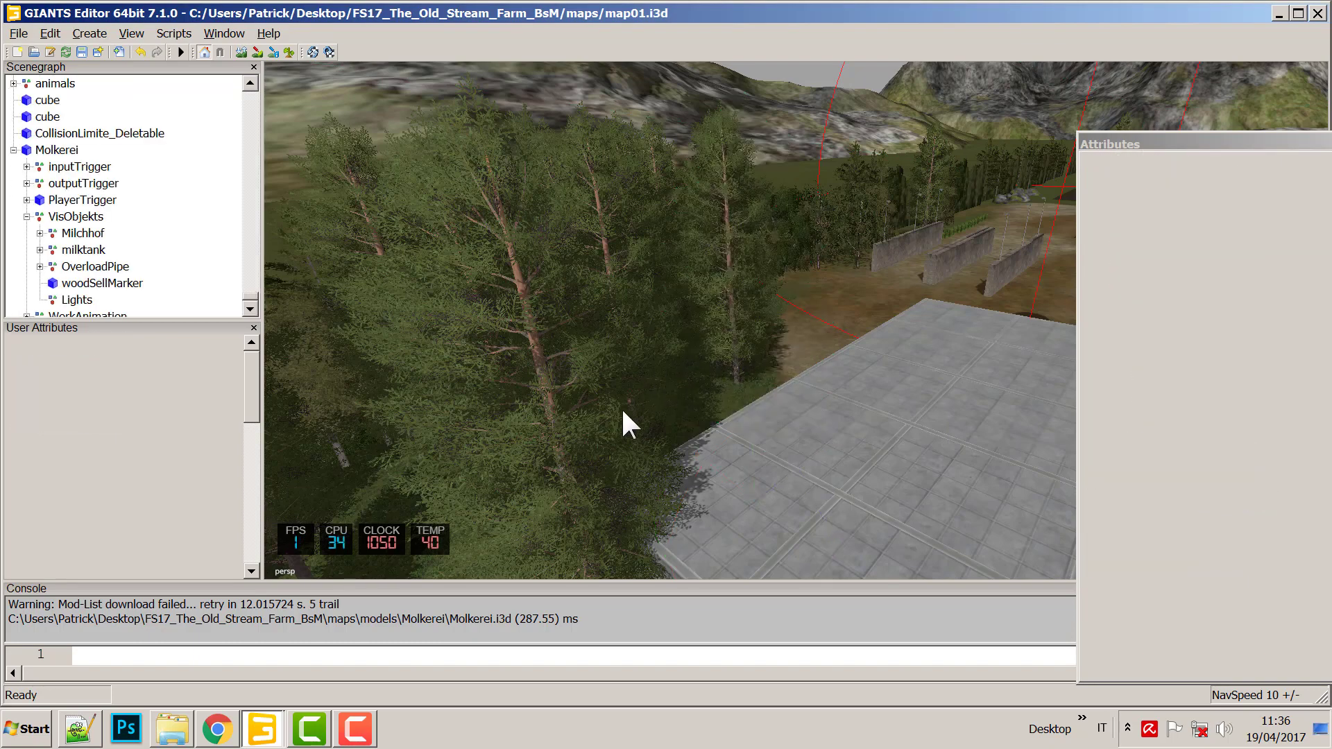
click(547, 422)
click(561, 464)
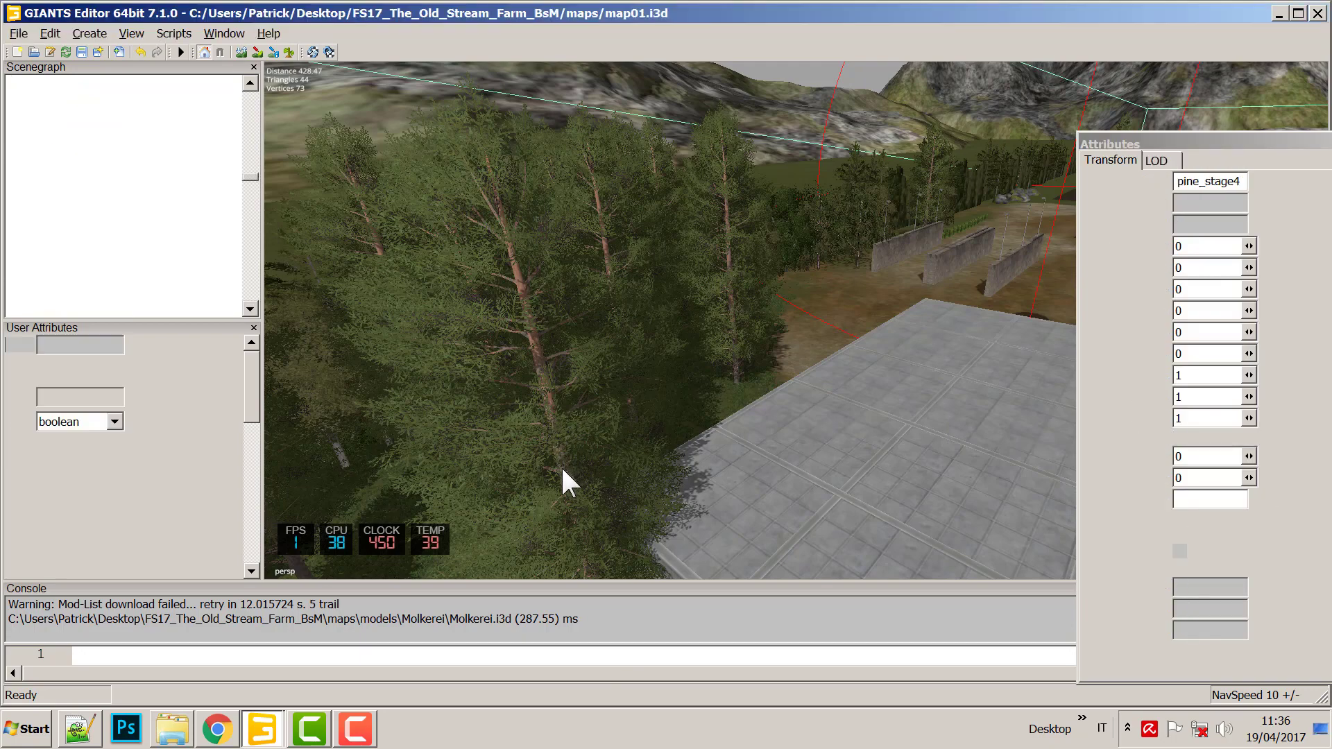
key(Delete)
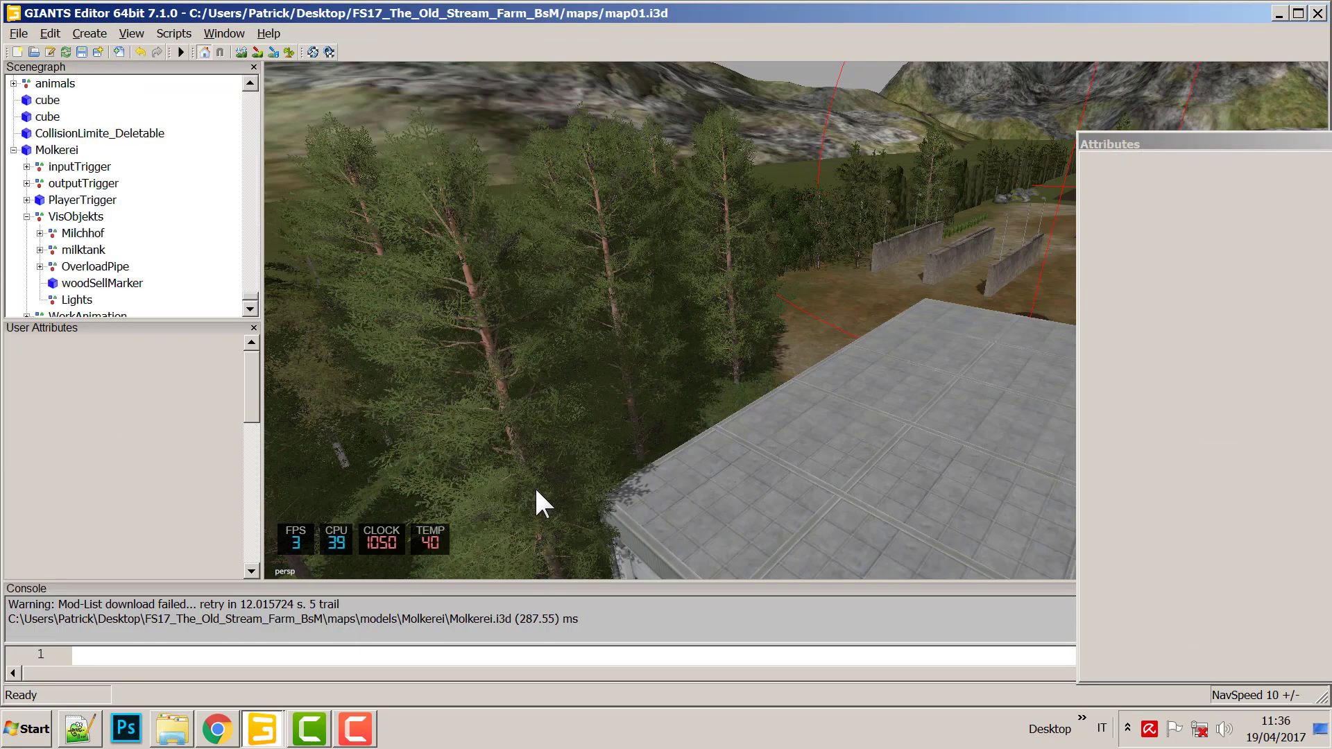
Delete the large pine in front of the low hall's near roof corner, at about X -380.2 and Z 185.1.
click(537, 492)
click(540, 524)
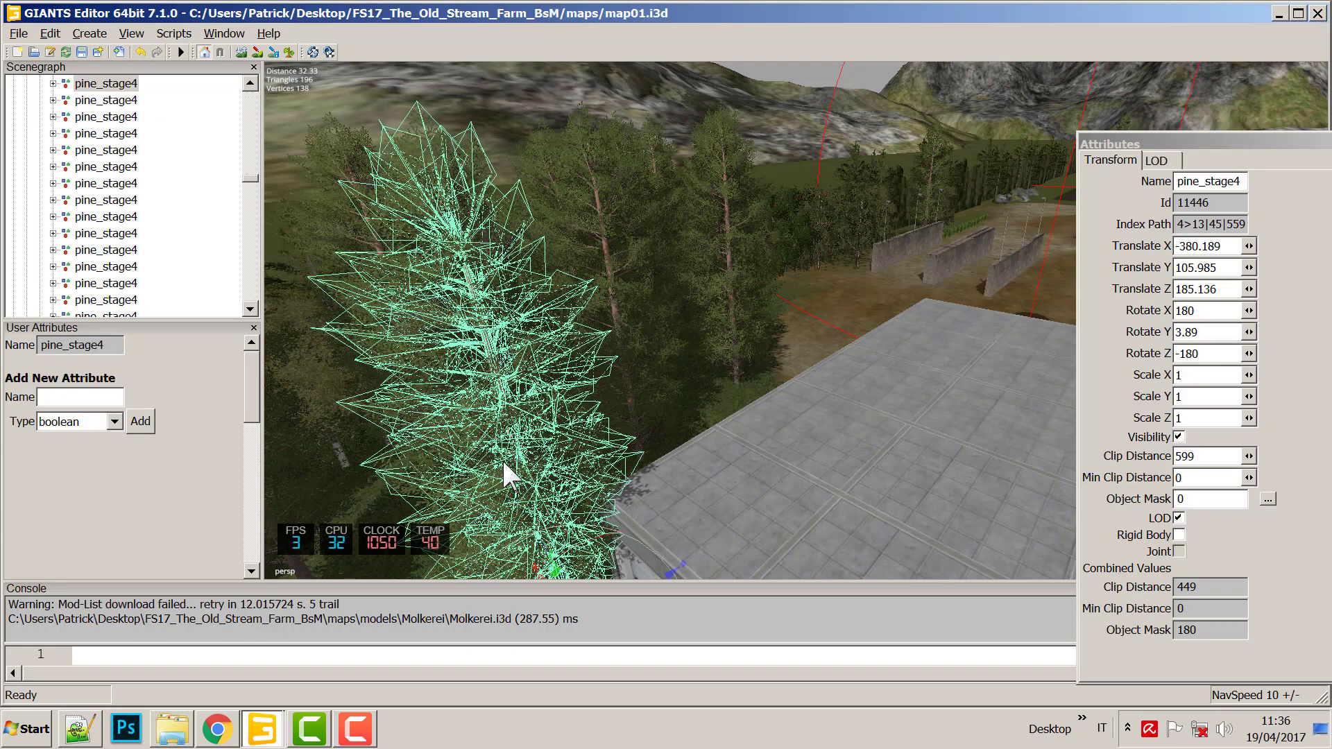
click(503, 462)
click(537, 530)
click(624, 441)
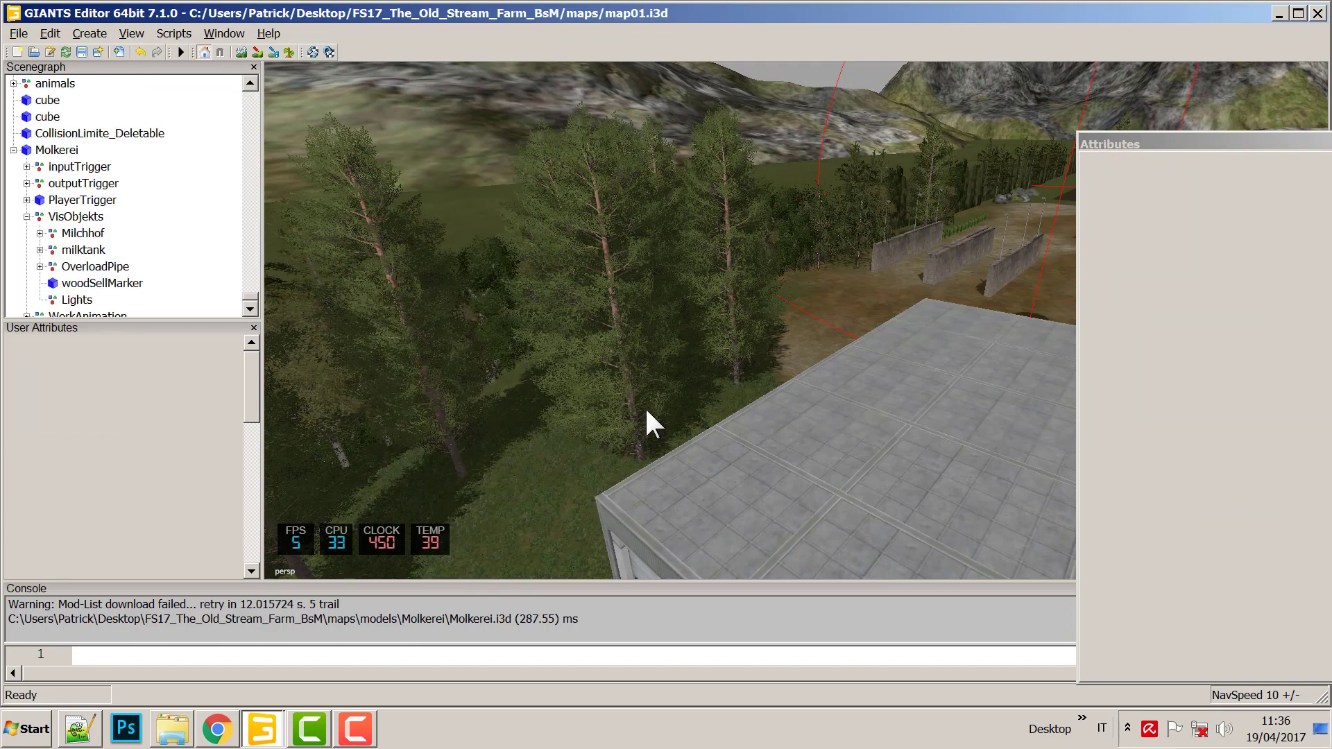
Move the pine beside the low hall's roof corner back toward the forest, to about X -400.6 and Z 176.0.
scroll(643, 423, down, 3)
alt+drag(643, 426, 724, 361)
right_drag(726, 366, 729, 449)
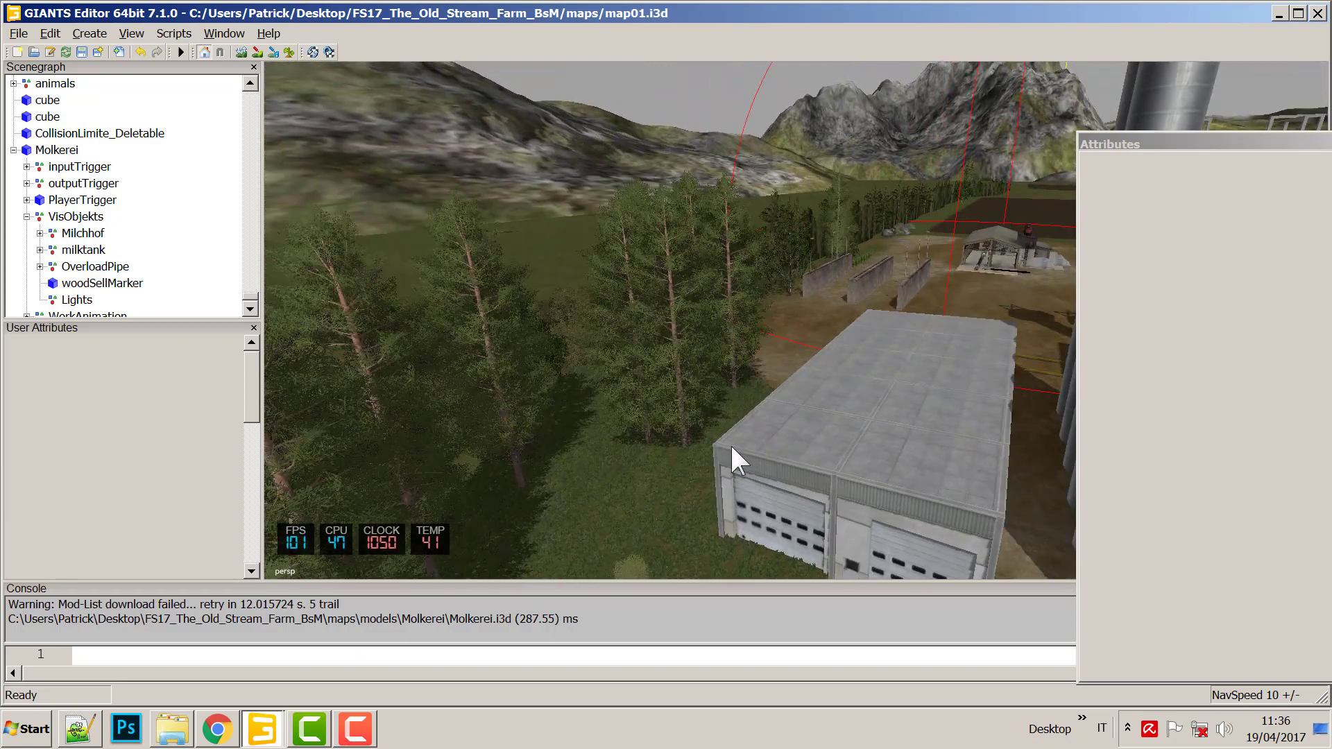
click(645, 392)
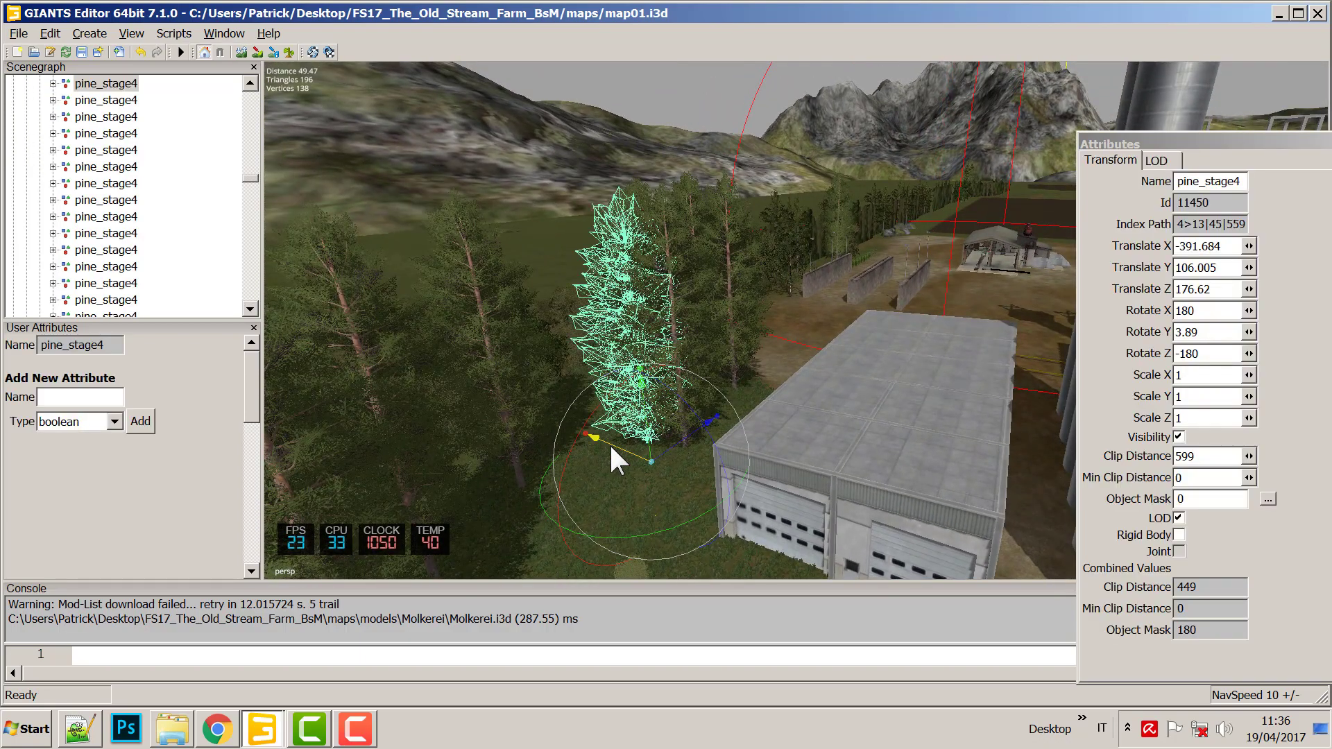
drag(609, 443, 525, 402)
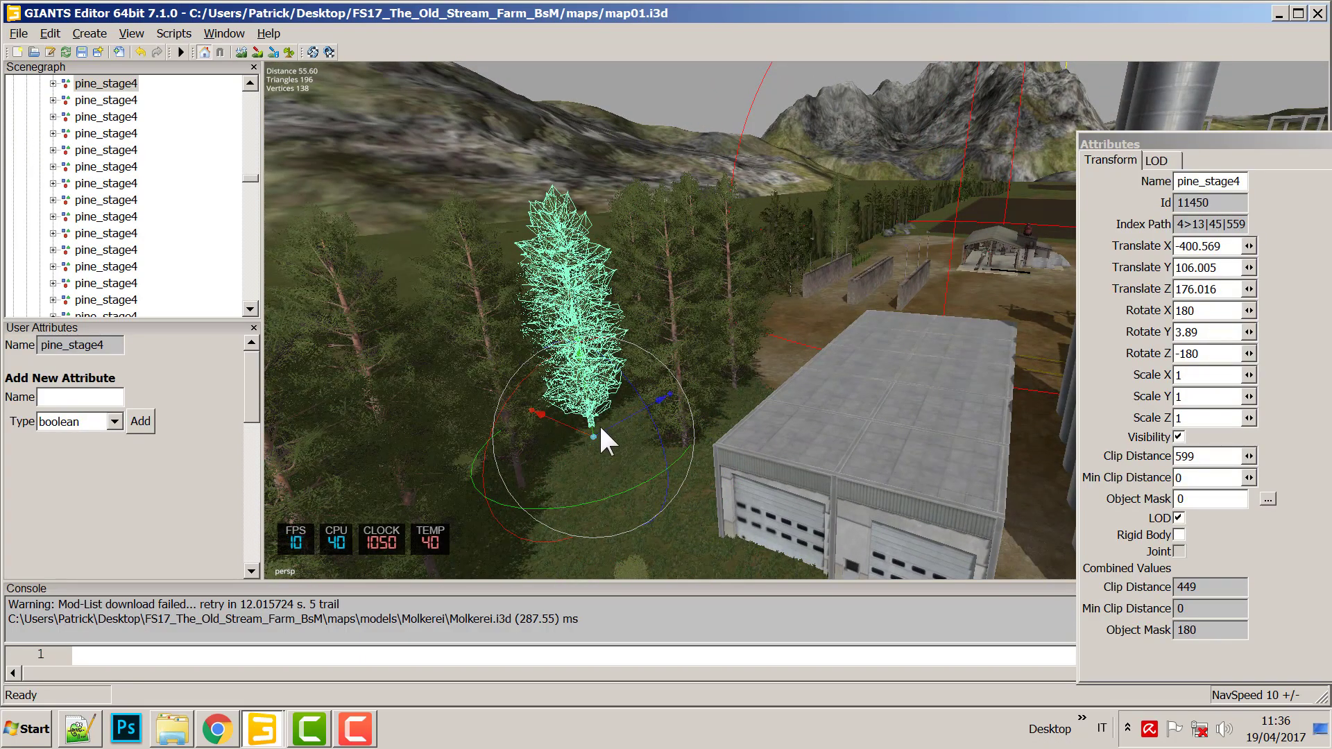
Move the neighbouring pine away from the hall's wall into the forest, to about X -394.1 and Z 191.5.
click(719, 365)
click(674, 362)
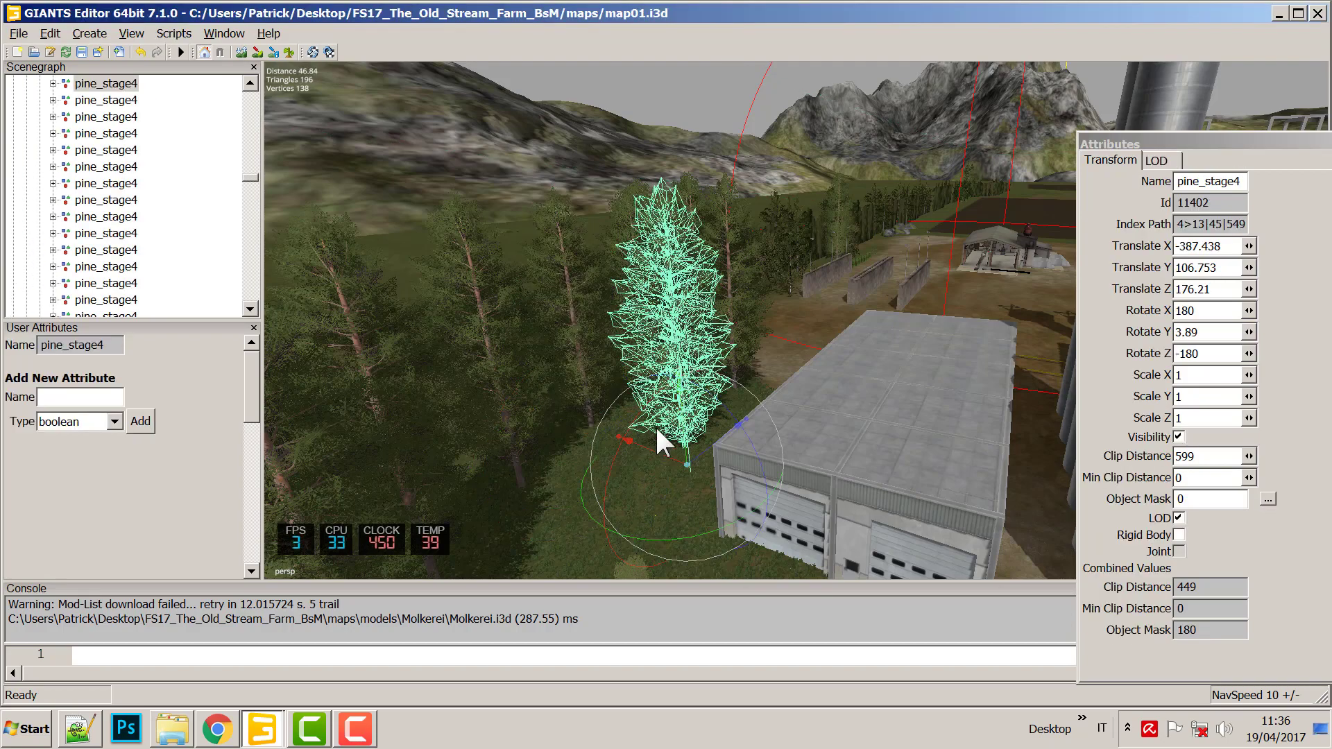
drag(652, 443, 566, 428)
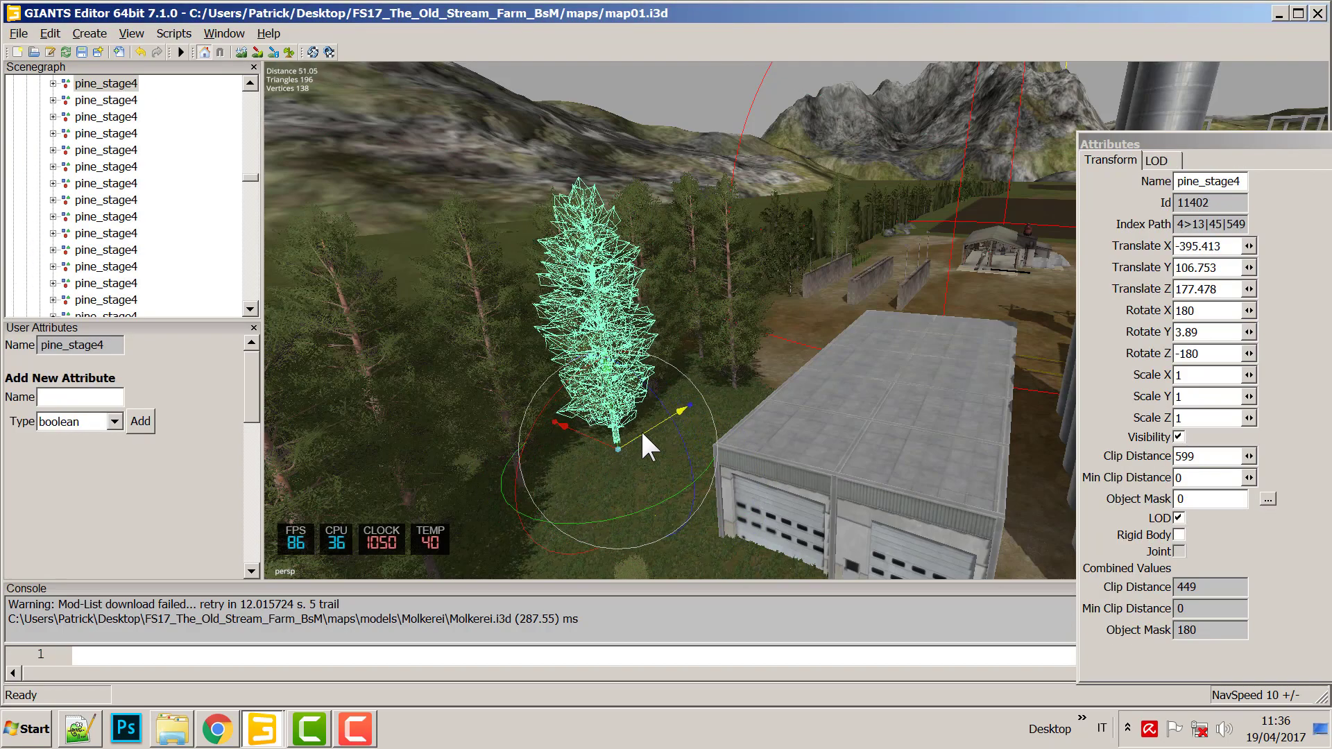
drag(648, 446, 567, 517)
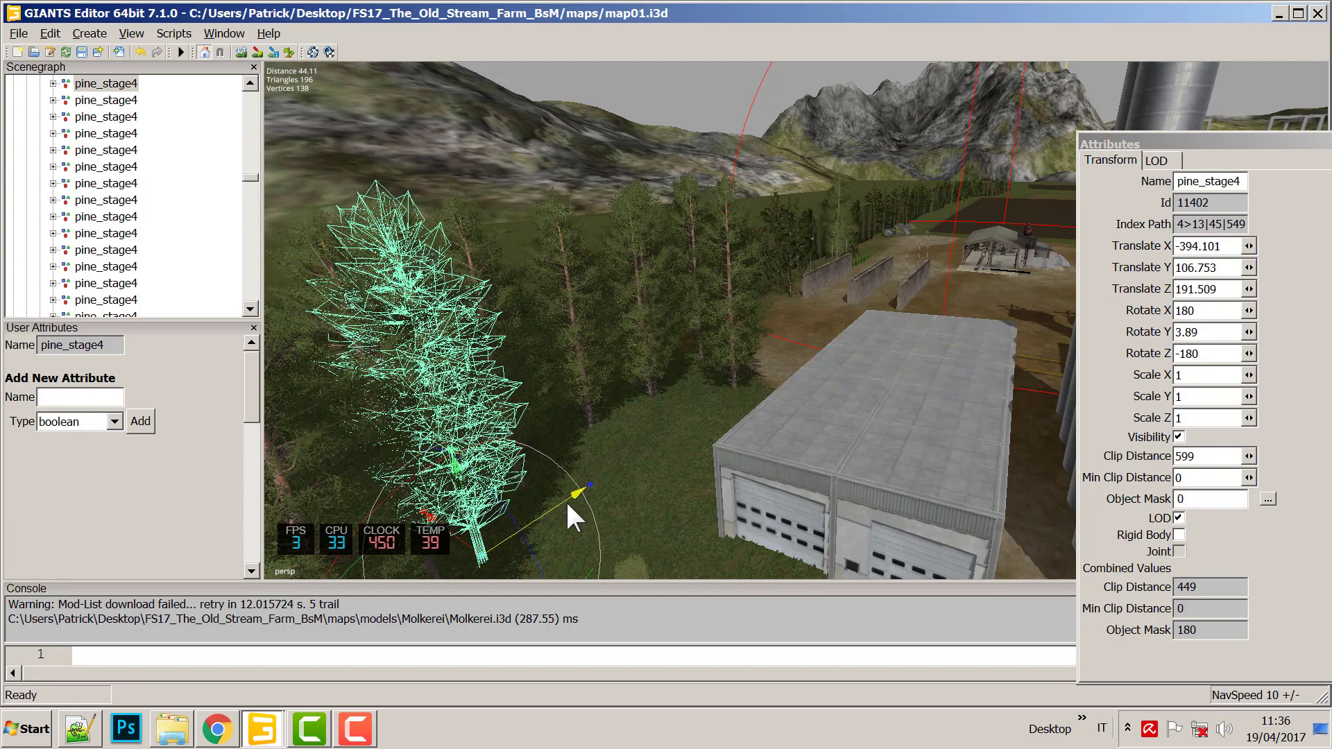
Move the pine next to the hall's long side wall back to the forest edge, to about X -401.7 and Z 164.0.
click(735, 345)
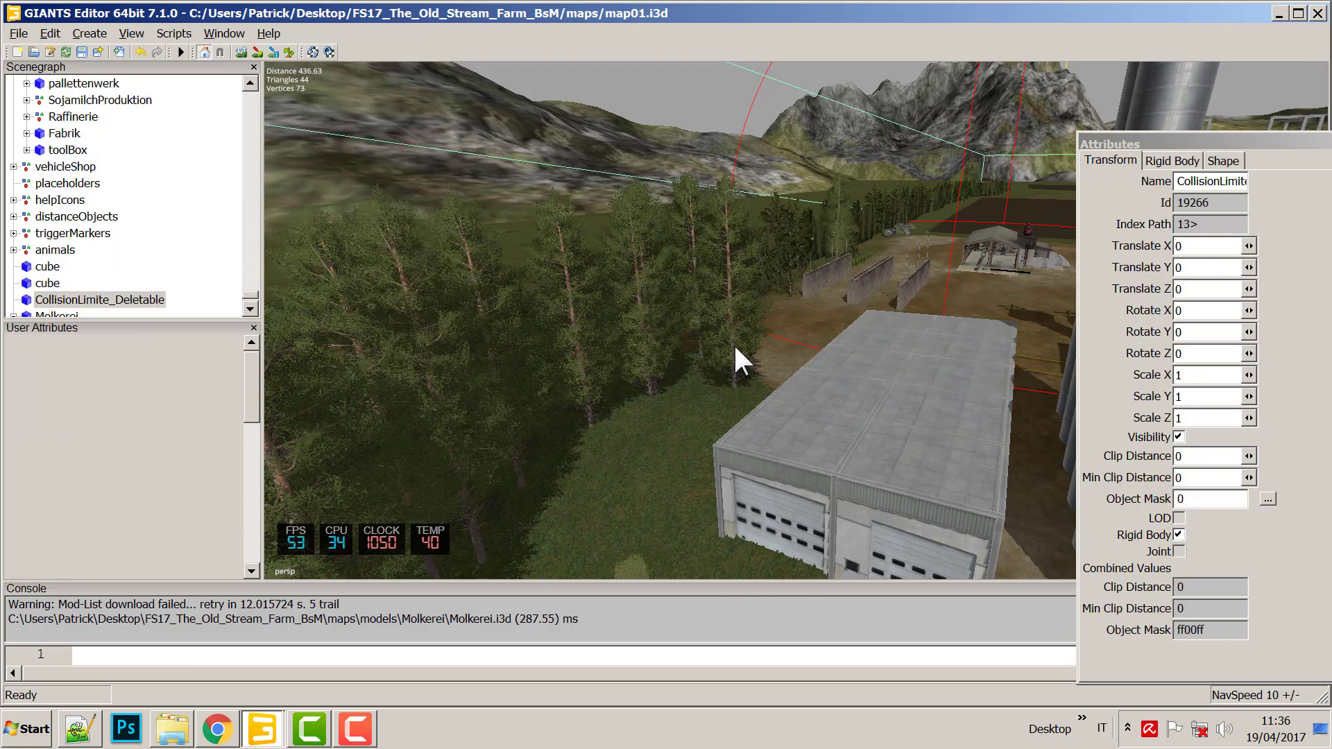
click(730, 350)
alt+middle_drag(734, 333, 577, 413)
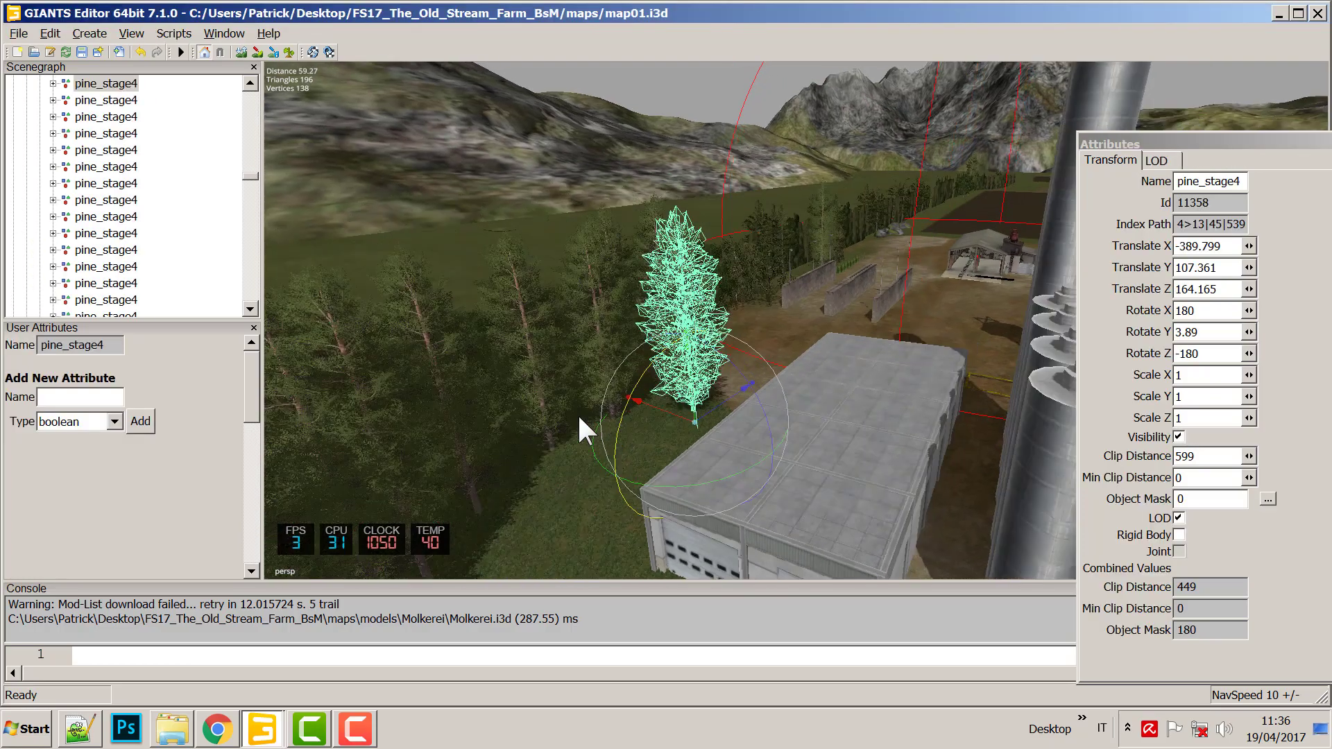
scroll(693, 254, up, 4)
alt+drag(675, 286, 731, 335)
alt+middle_drag(731, 335, 590, 410)
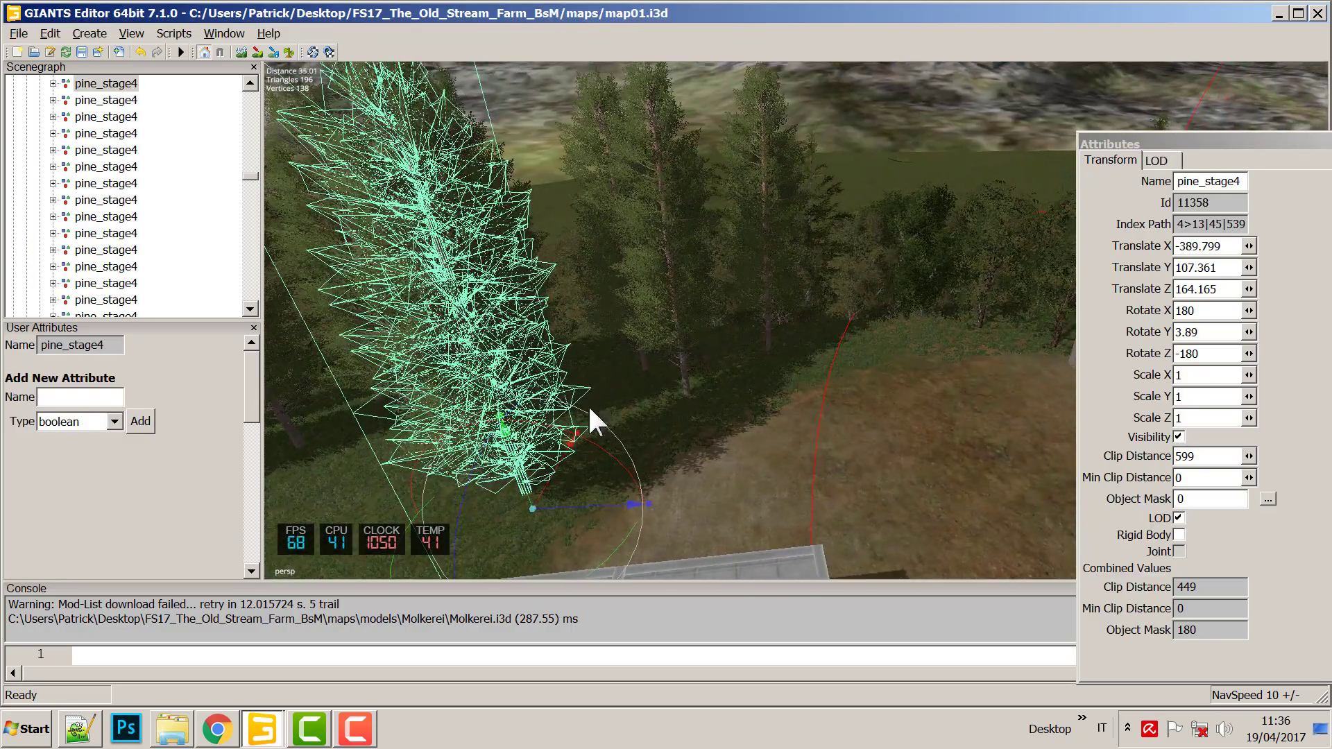
drag(576, 504, 674, 341)
drag(692, 393, 523, 436)
Turn on the terrain foliage paint mode for the grass area beside the hall.
alt+middle_drag(523, 436, 790, 405)
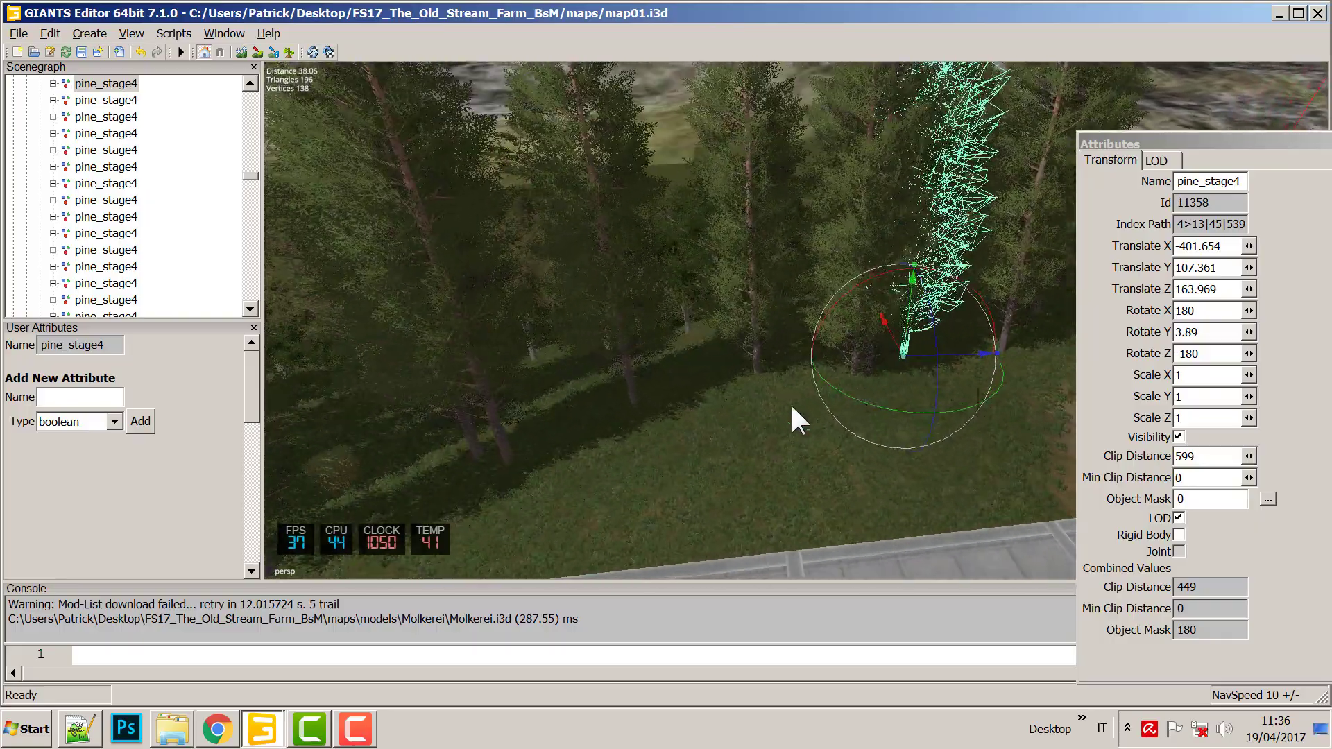
alt+drag(790, 406, 821, 344)
alt+right_drag(821, 344, 724, 402)
alt+middle_drag(724, 402, 804, 409)
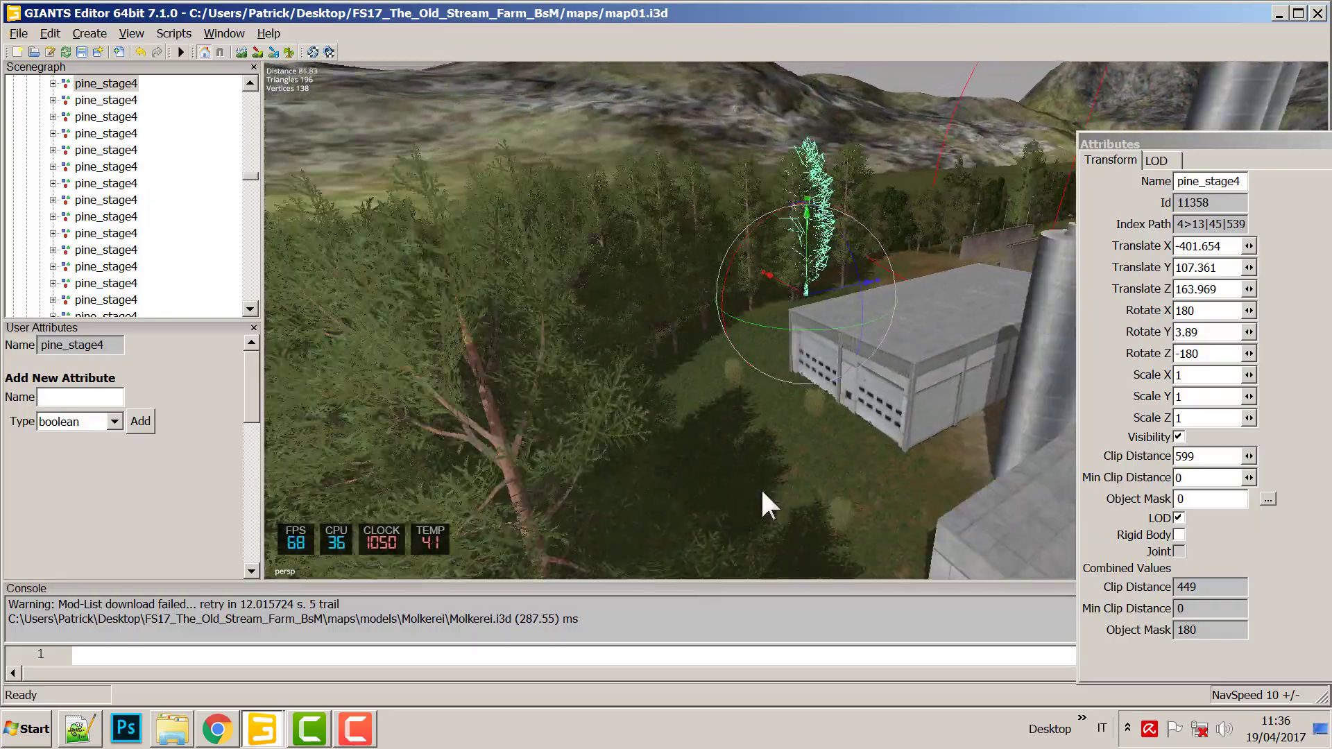
alt+drag(803, 410, 822, 395)
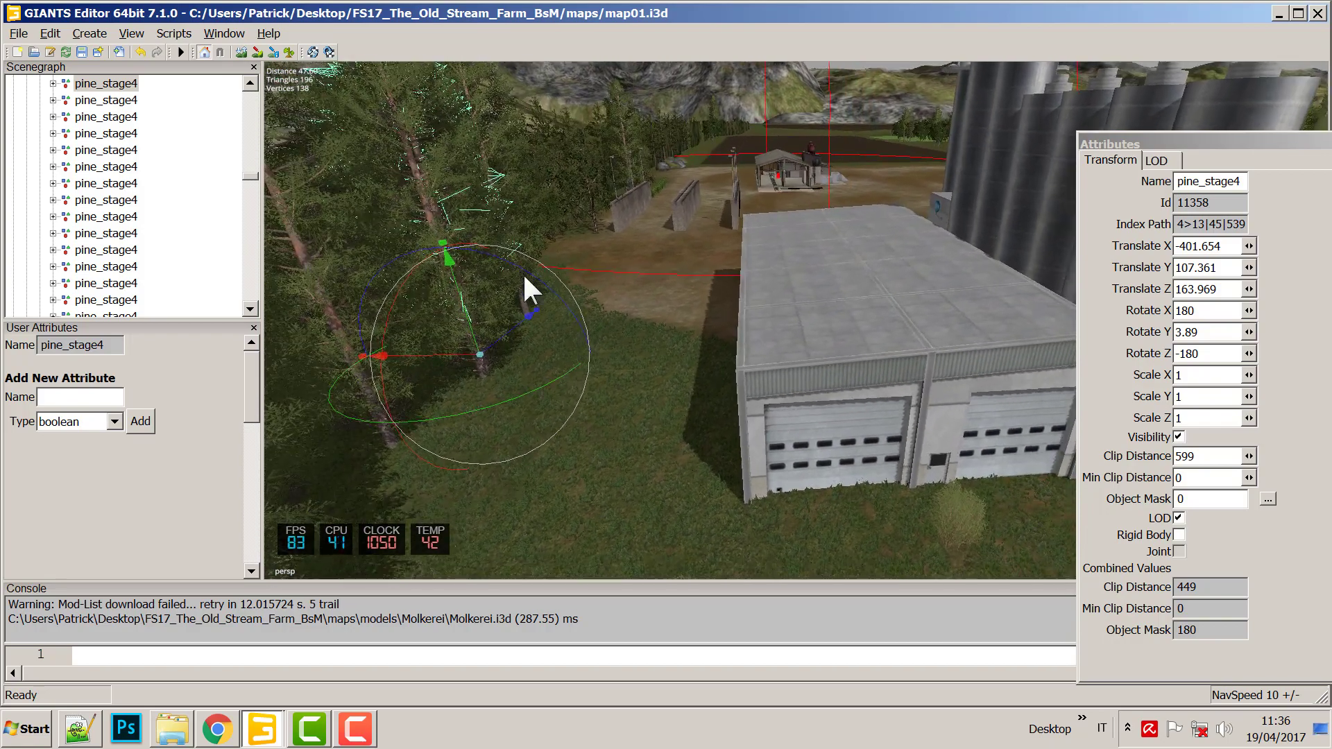
click(286, 51)
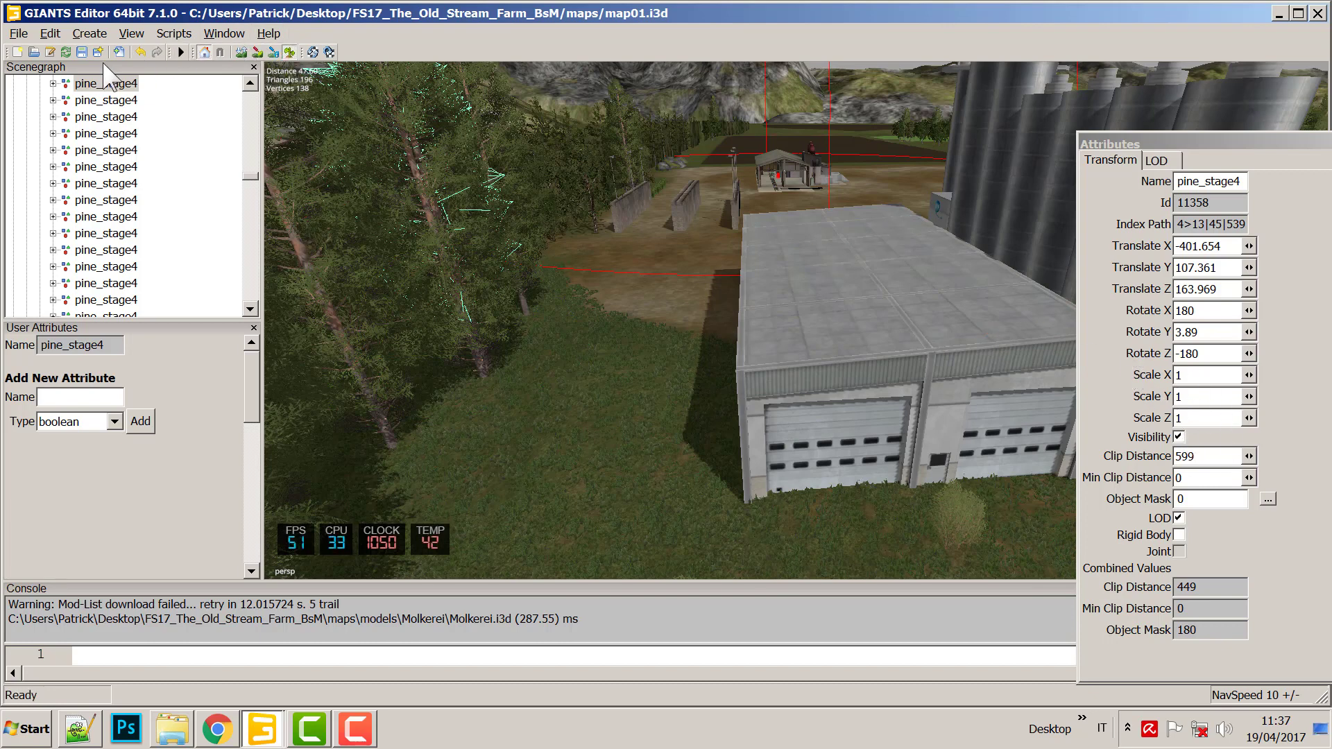
click(19, 35)
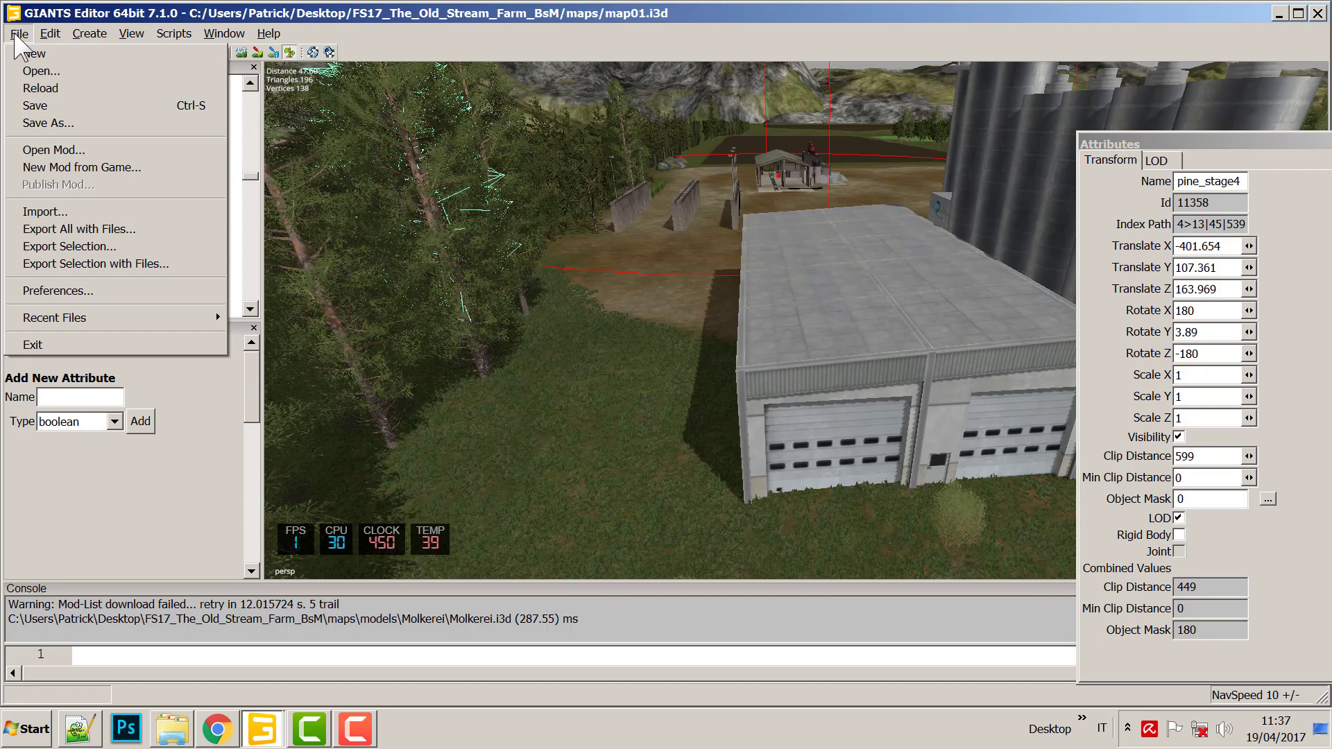
click(652, 358)
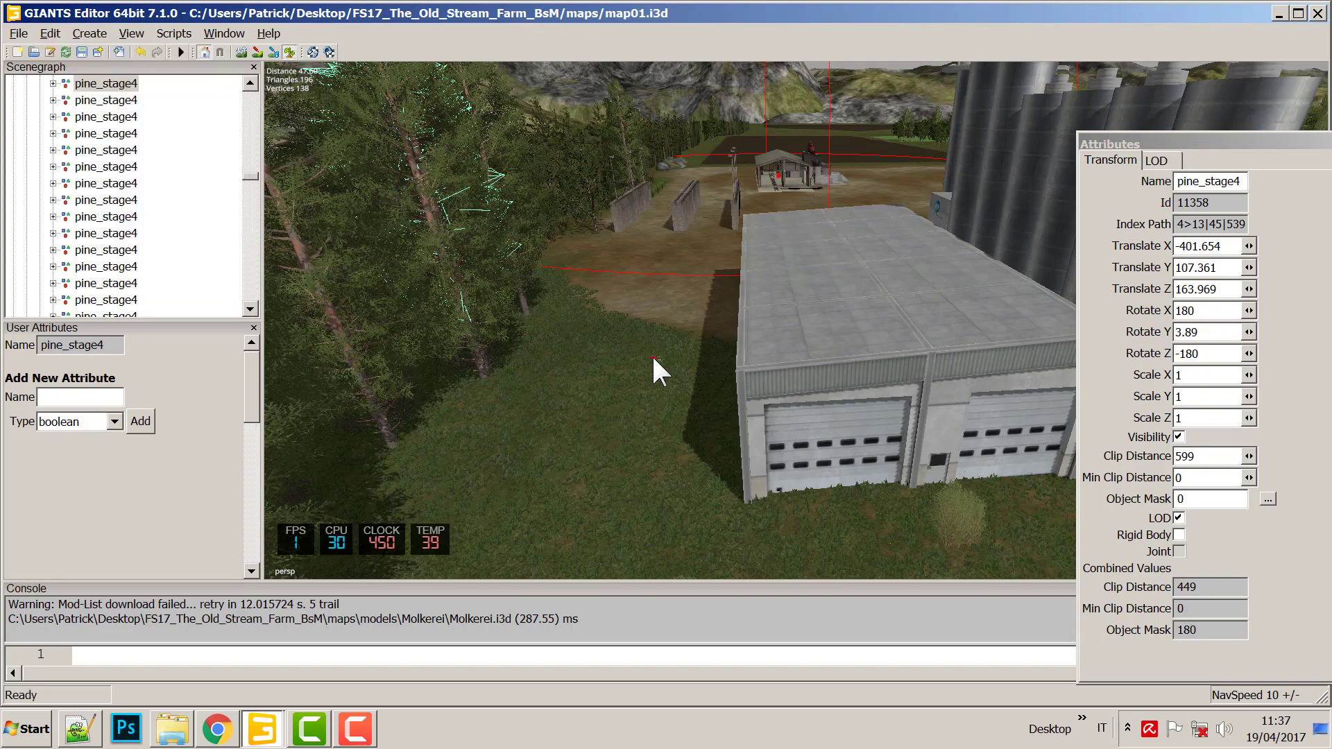
Try to select the bush in front of the hall's roller doors with foliage painting switched off, and re-enable the paint mode.
alt+middle_drag(964, 458, 843, 383)
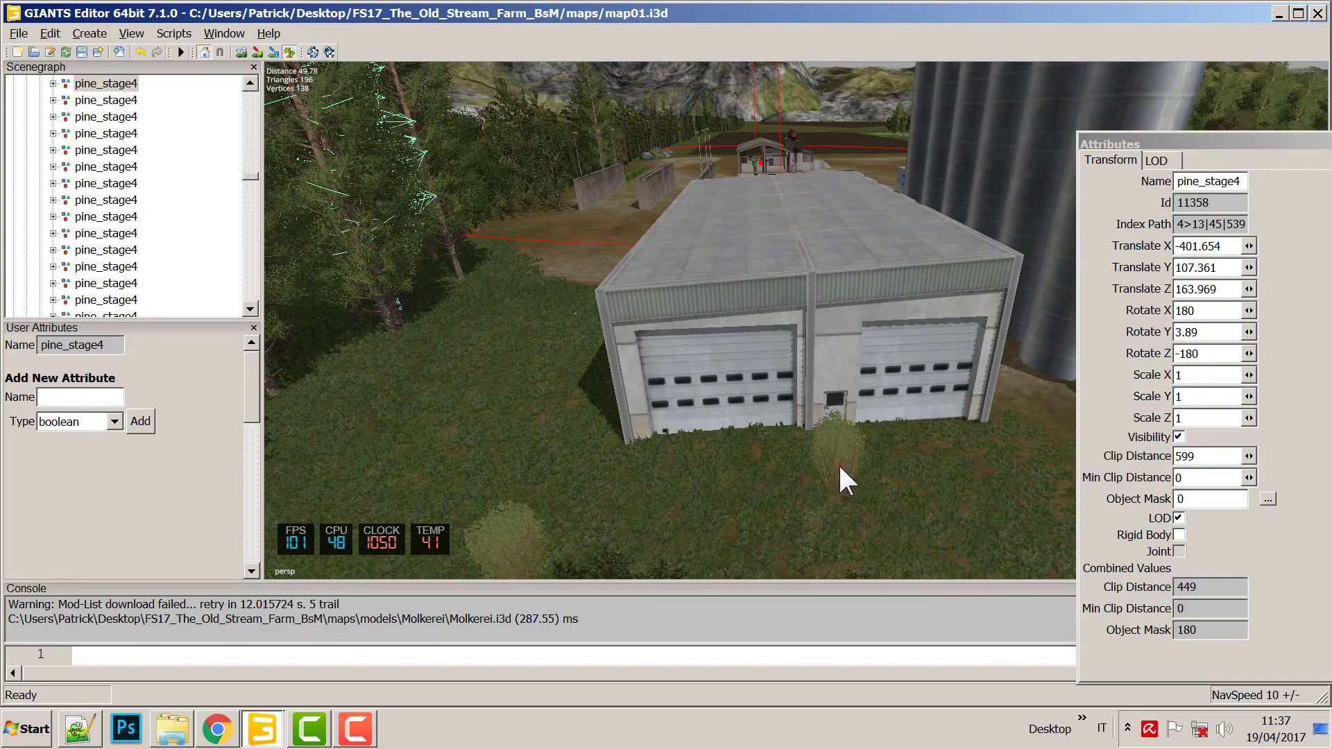
scroll(907, 477, down, 1)
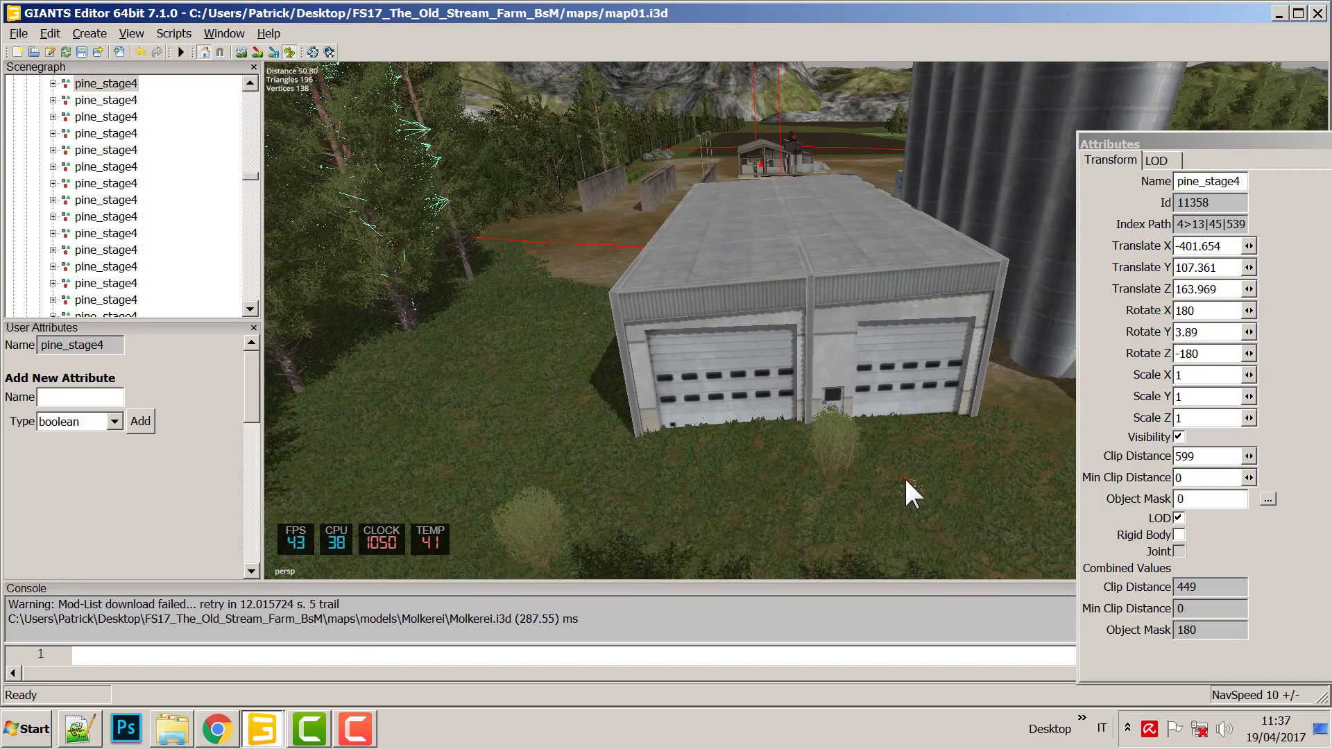
click(290, 53)
click(832, 432)
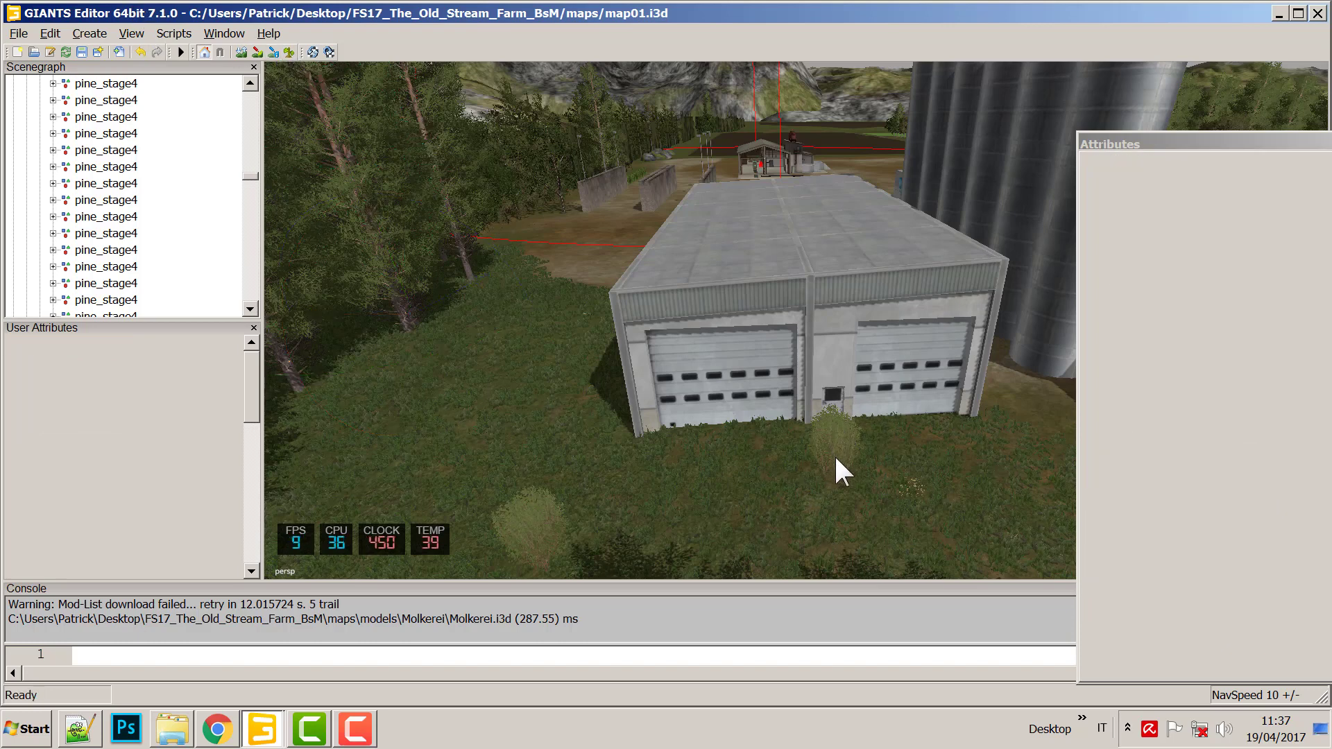
click(290, 53)
Show the Terrain Editing settings and undock them into a floating window over the viewport, with the Attributes window moved aside.
drag(1172, 144, 1167, 103)
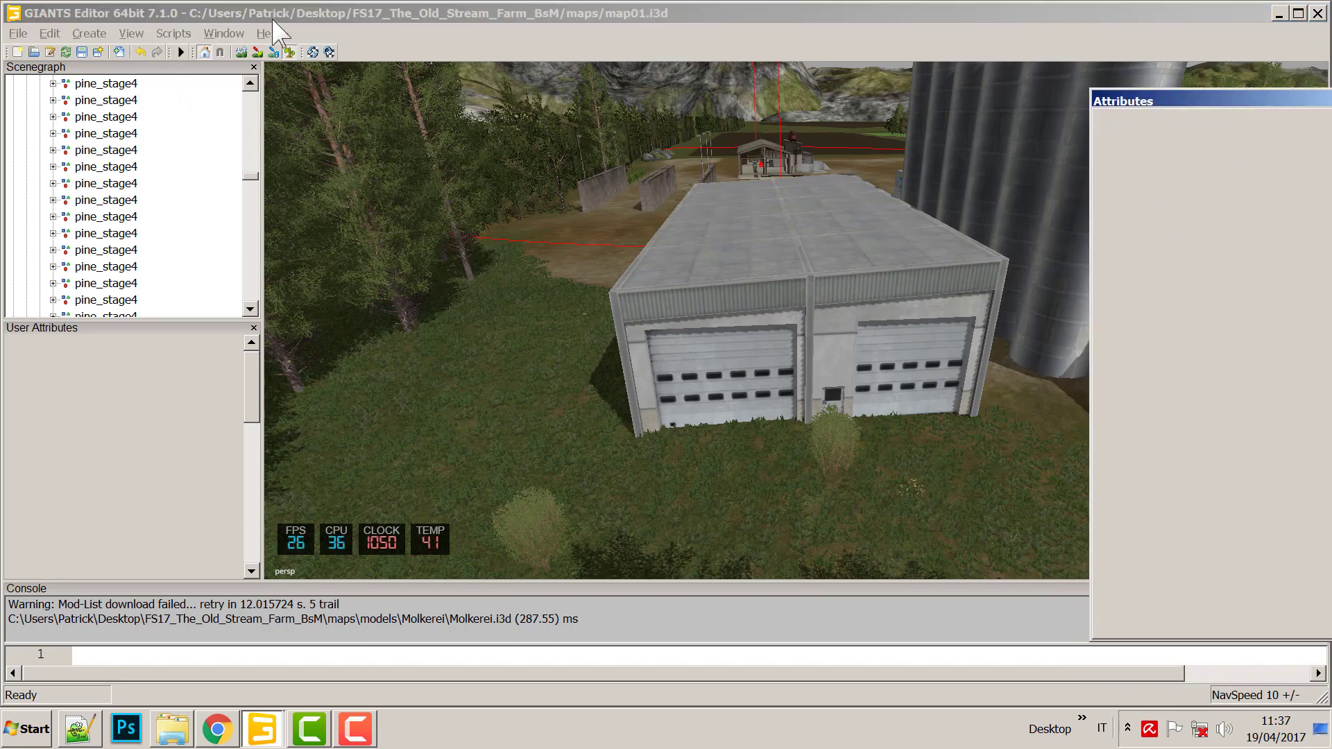
click(224, 33)
click(255, 105)
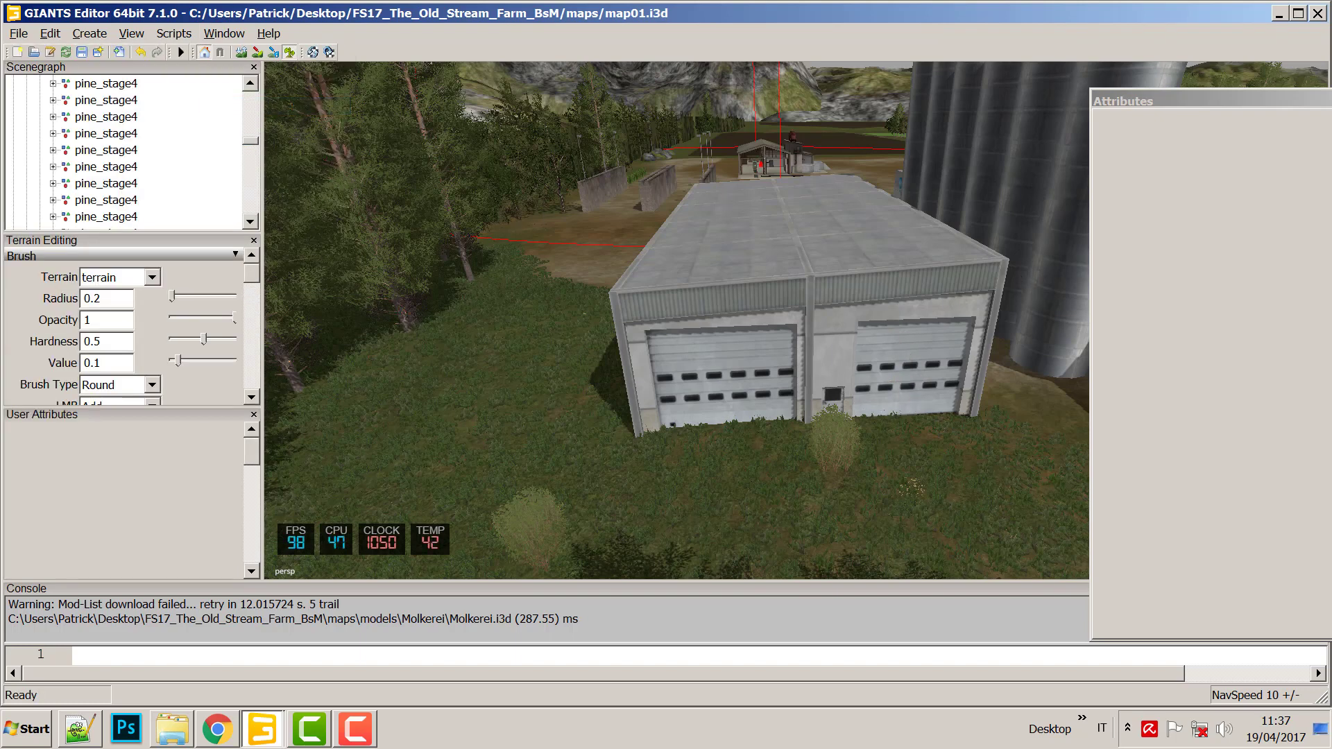
key(alt+Tab)
key(alt+Tab)
drag(1172, 101, 1082, 94)
click(224, 33)
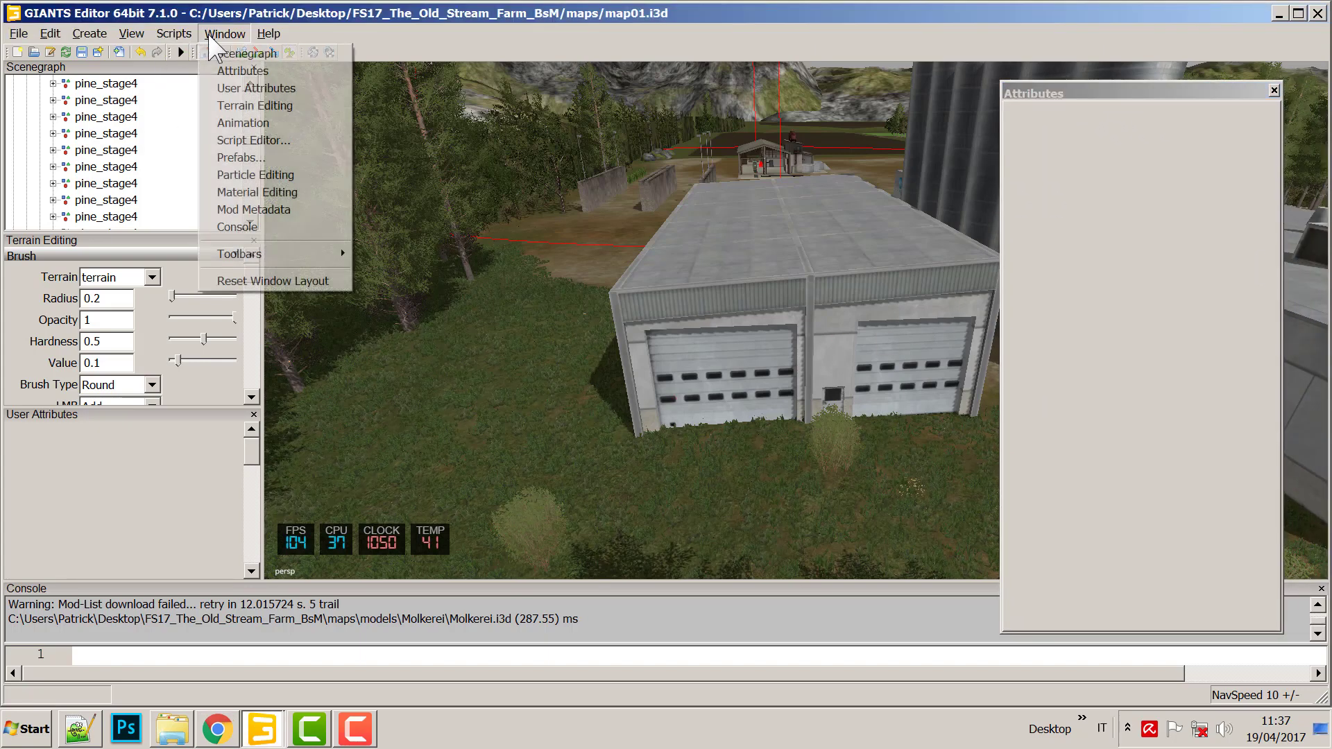
click(287, 108)
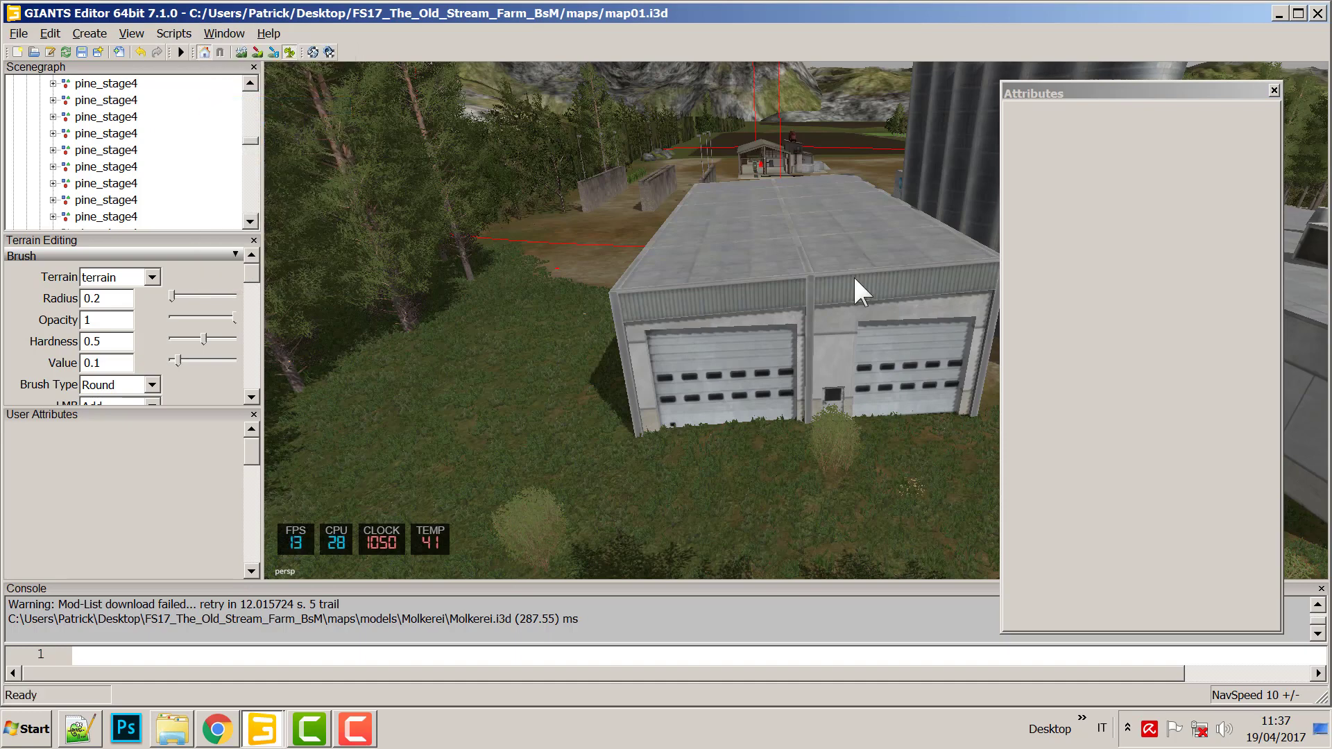
drag(1132, 92, 1195, 107)
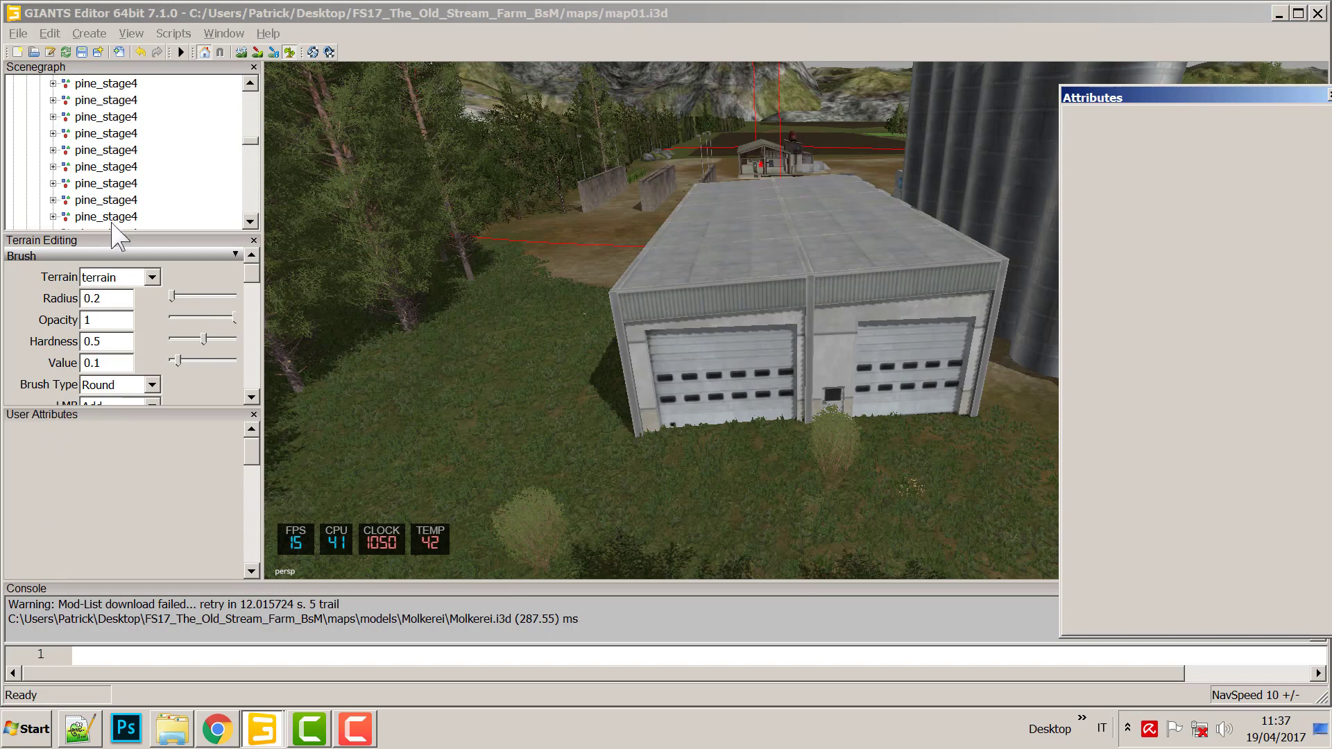
drag(118, 244, 980, 225)
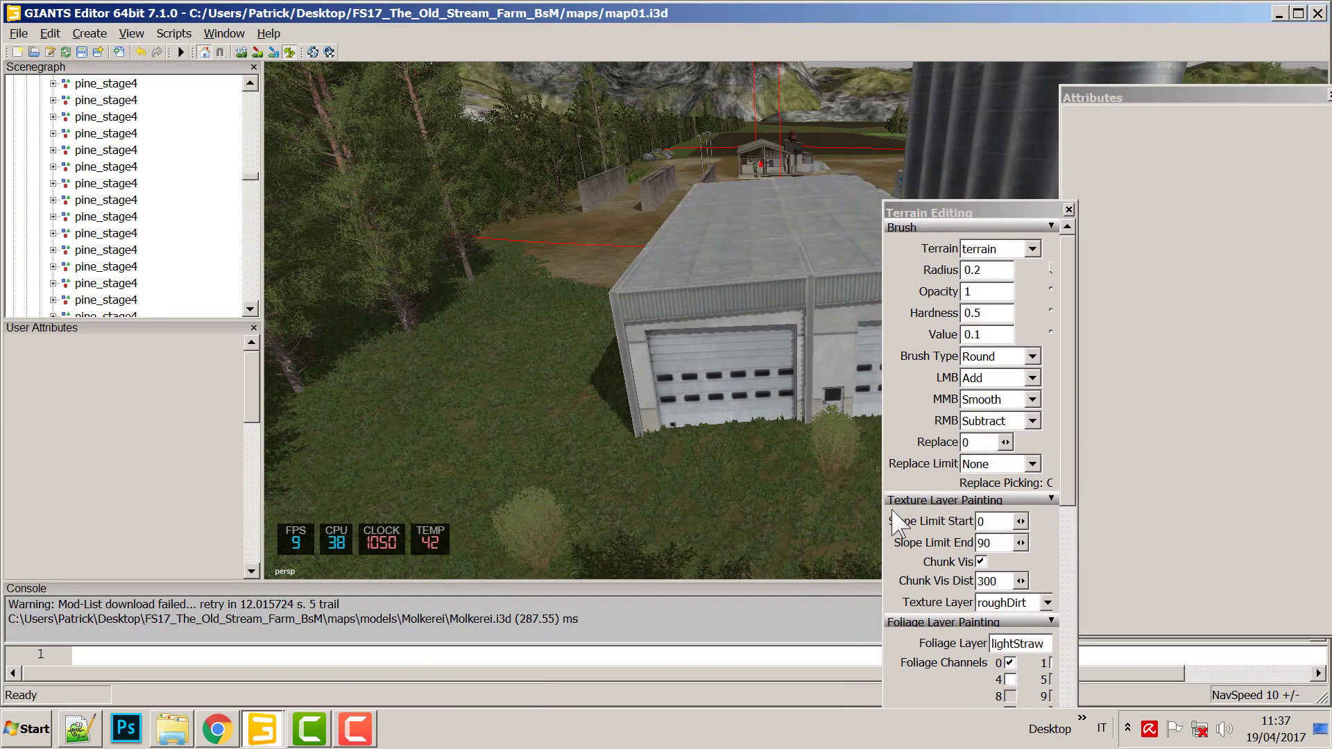
Keep roughDirt as the texture layer, and widen and move the Terrain Editing window so its settings fit on screen.
click(1046, 603)
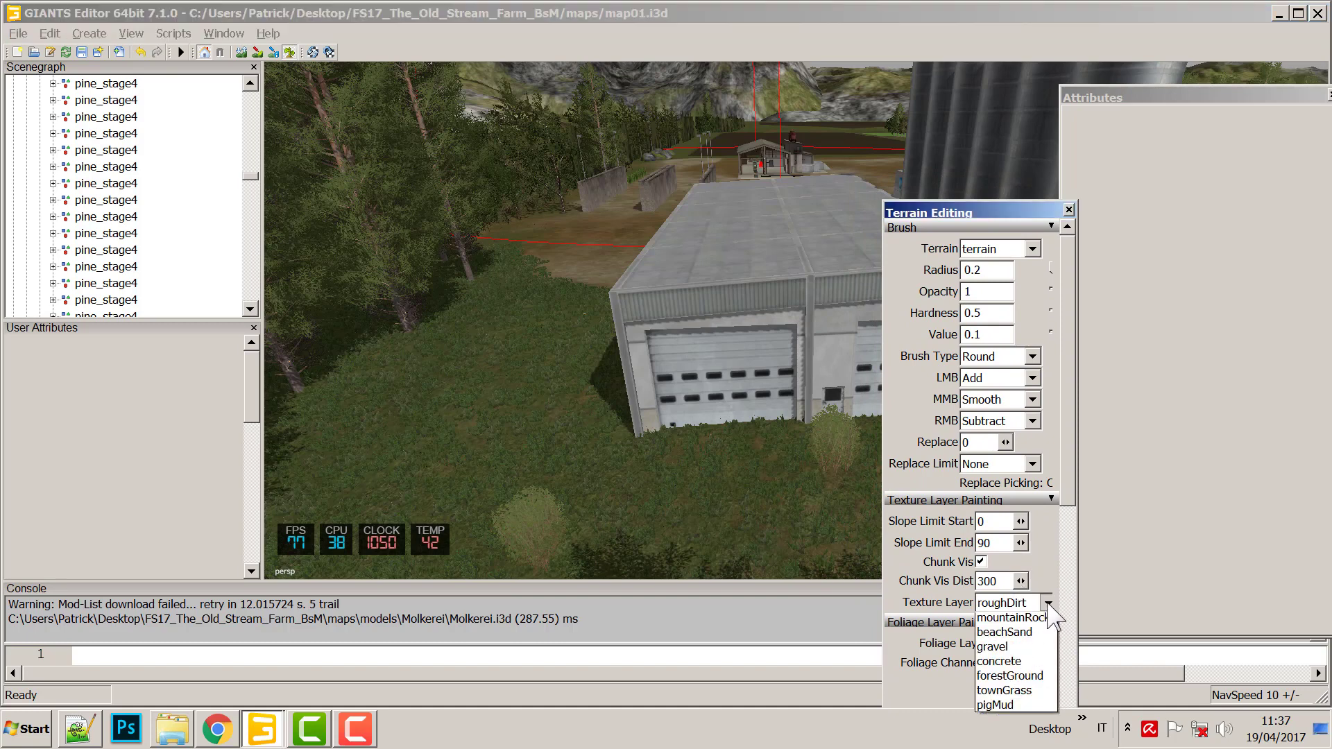
click(1044, 621)
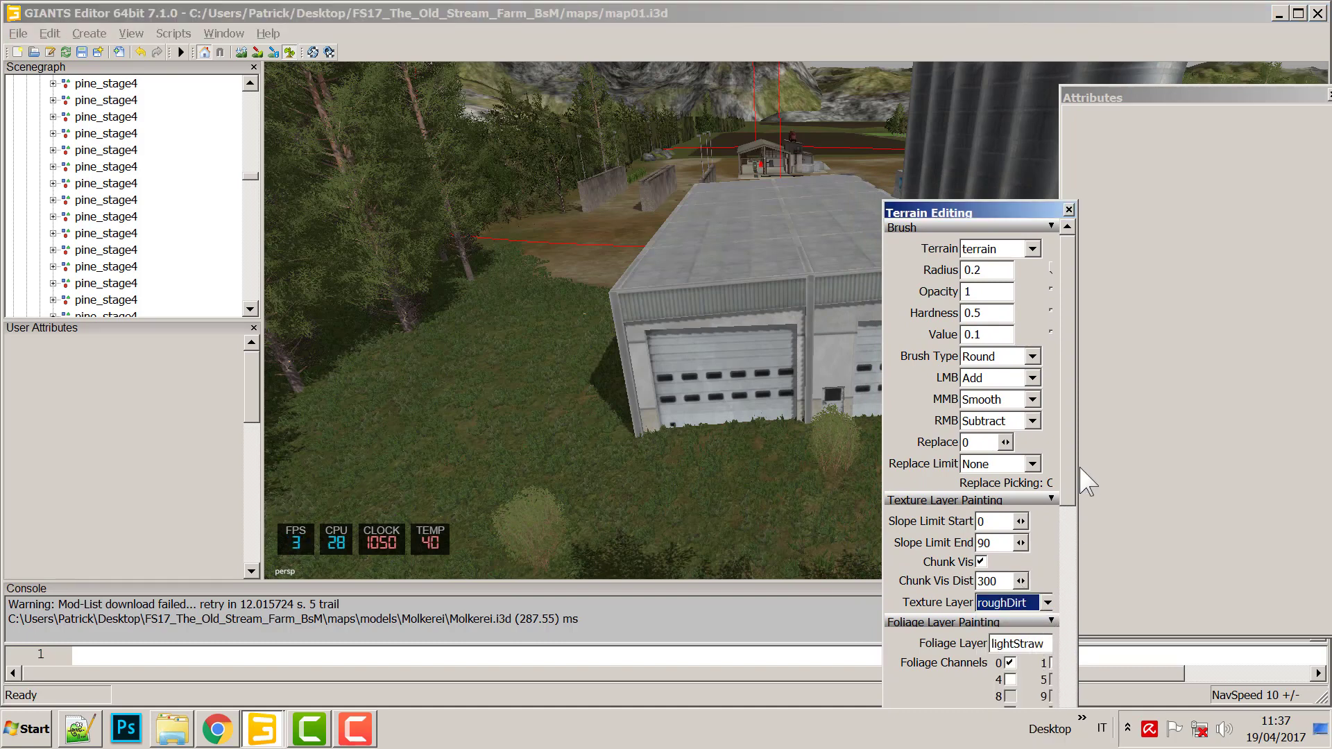
drag(1078, 510, 1202, 484)
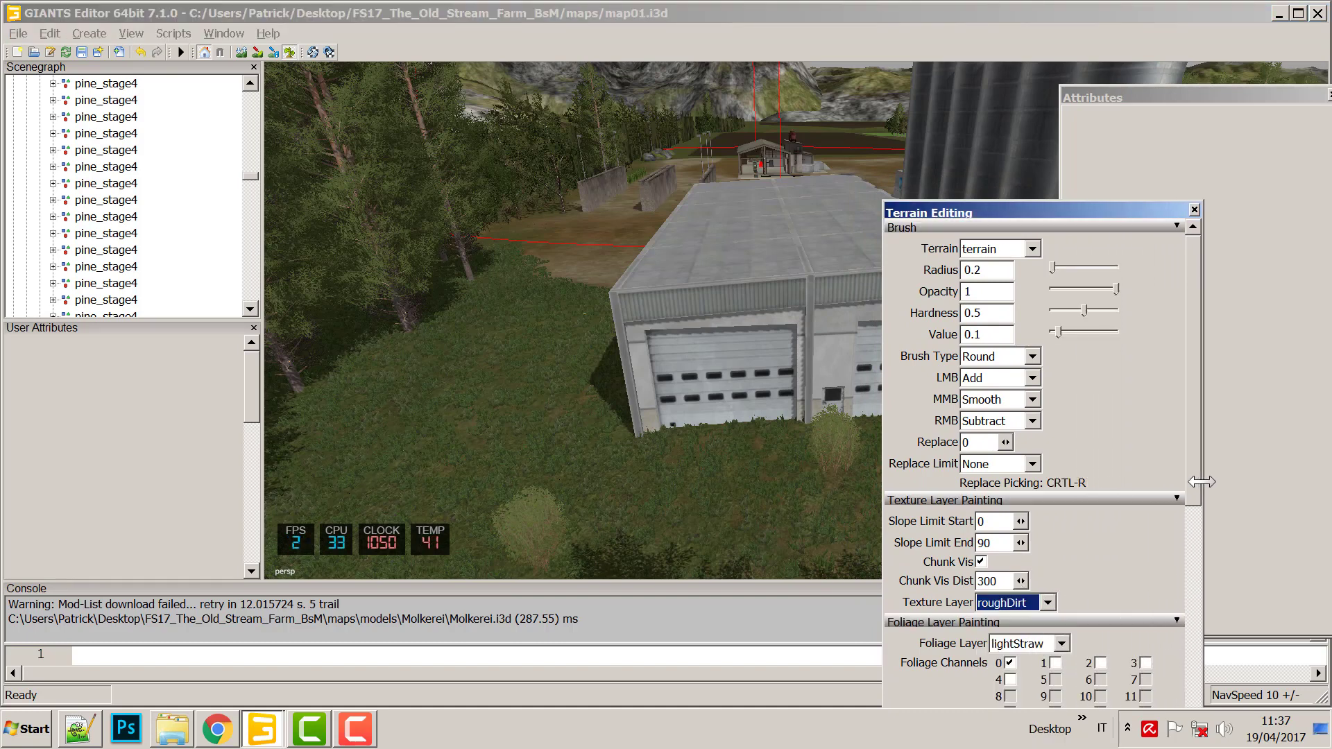
drag(1052, 215, 1045, 120)
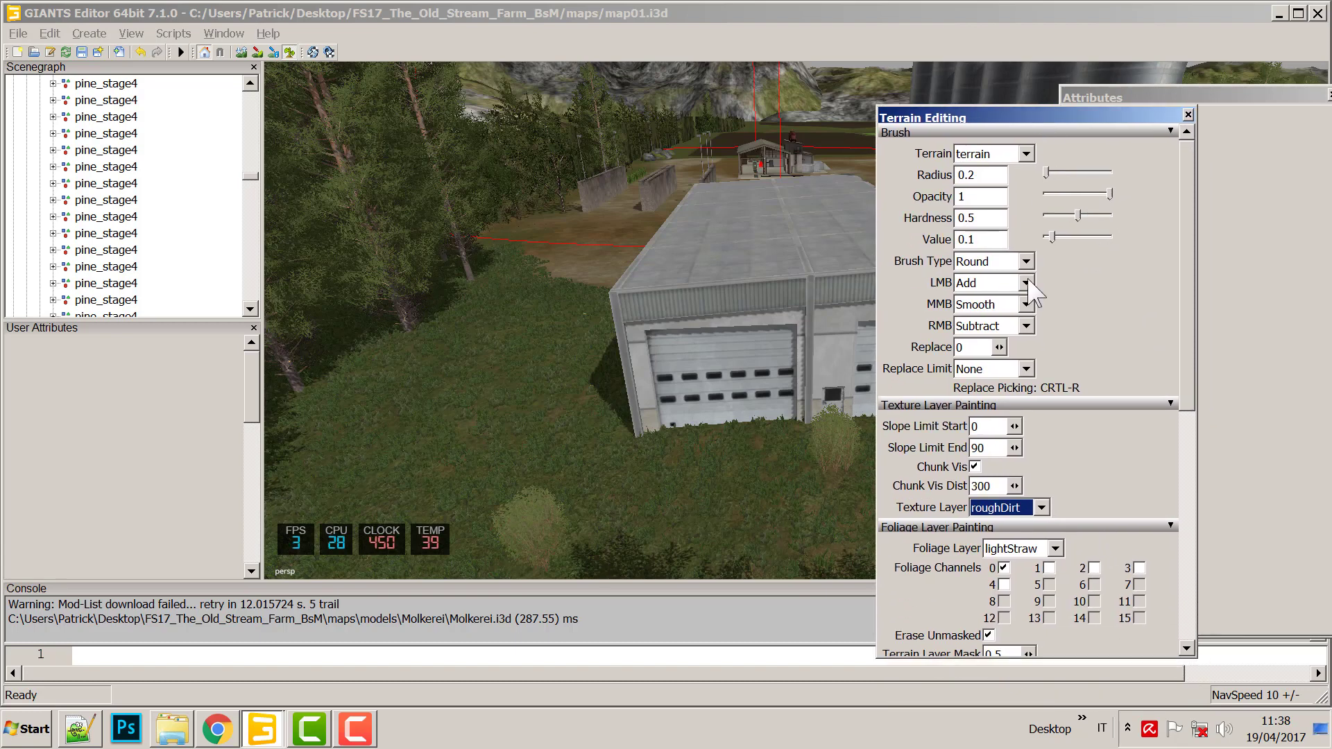
Set the foliage layer to grass and enable foliage channel 6 alongside channel 1.
scroll(1072, 553, down, 1)
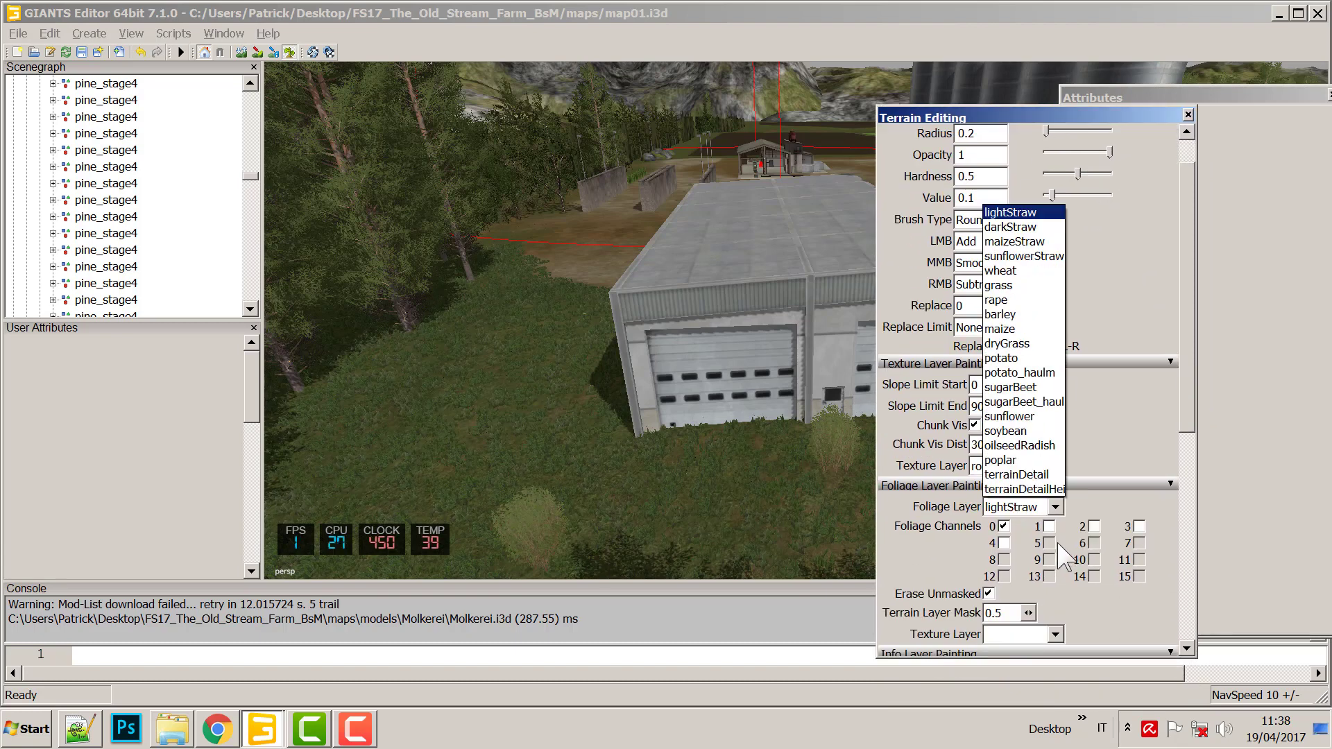
click(1054, 507)
click(1014, 286)
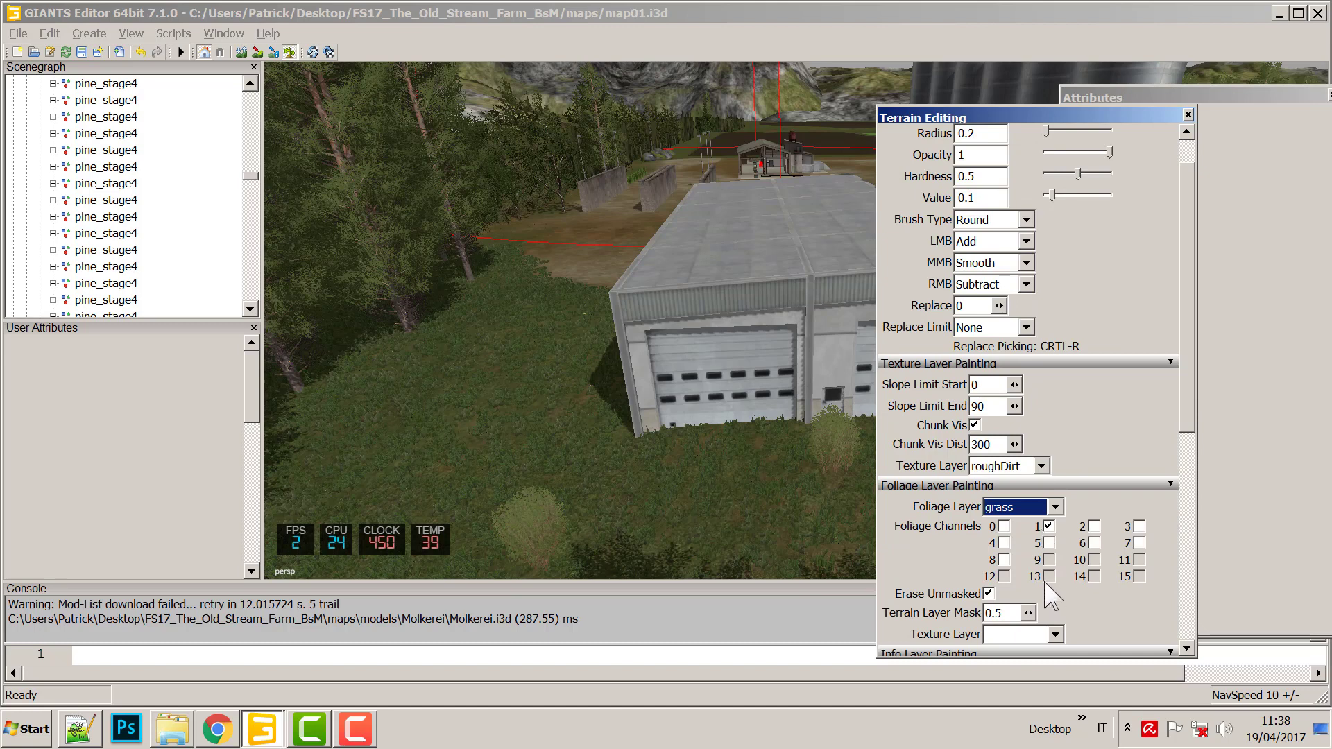
click(1049, 526)
click(1096, 547)
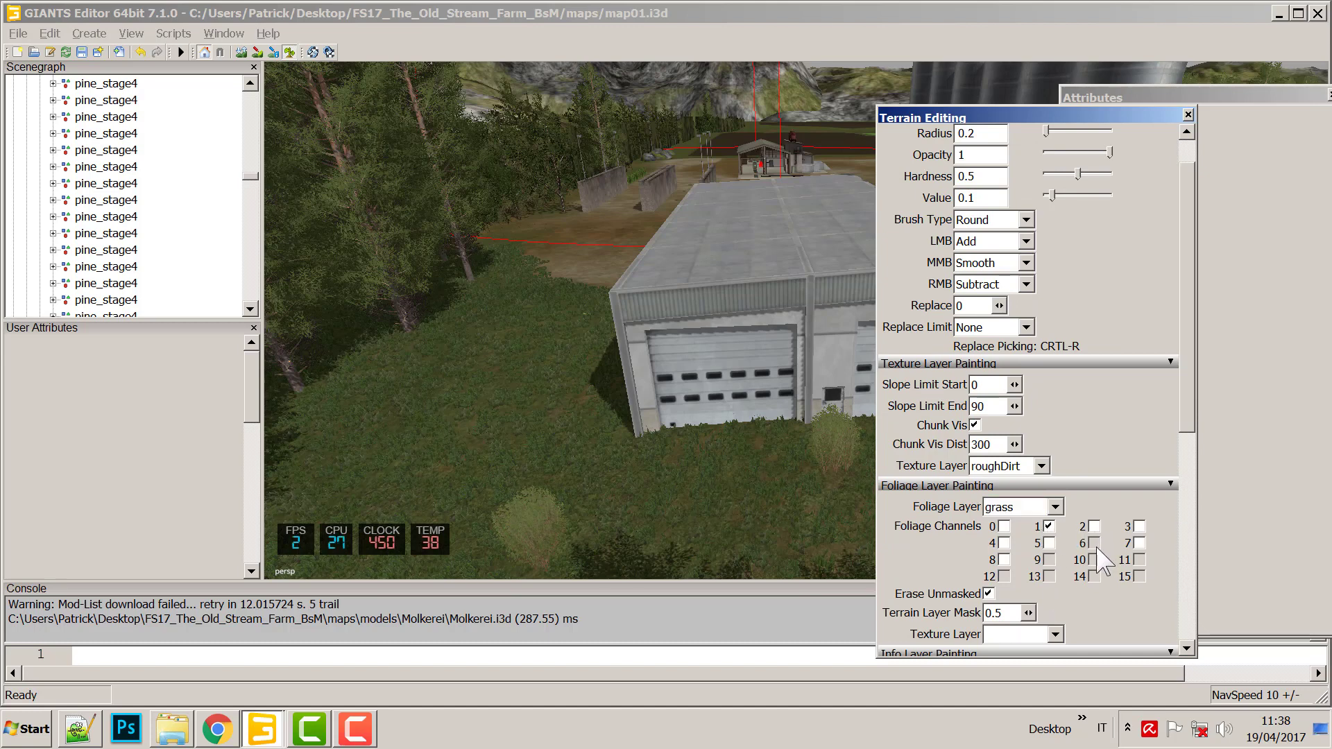
scroll(827, 449, down, 3)
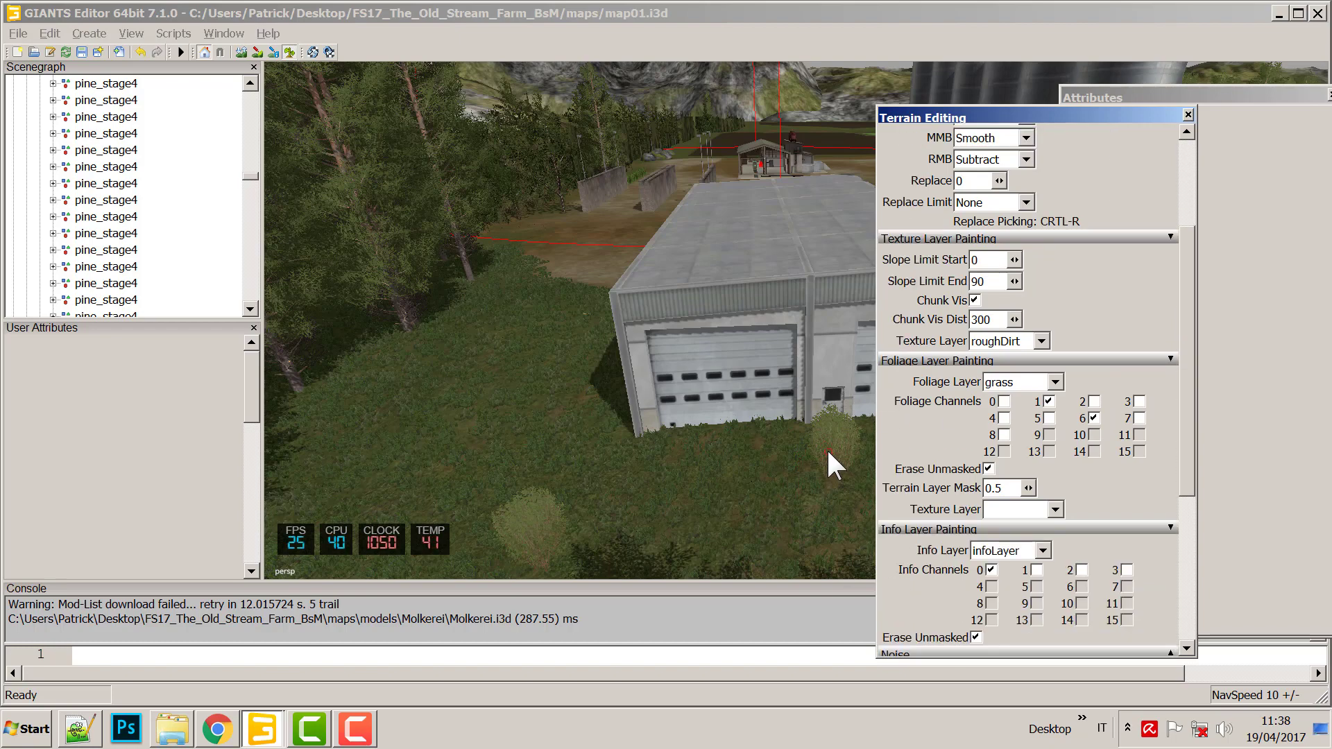
Paint the grass foliage over the bushes and undergrowth in front of the roller doors and around the dairy buildings.
click(828, 451)
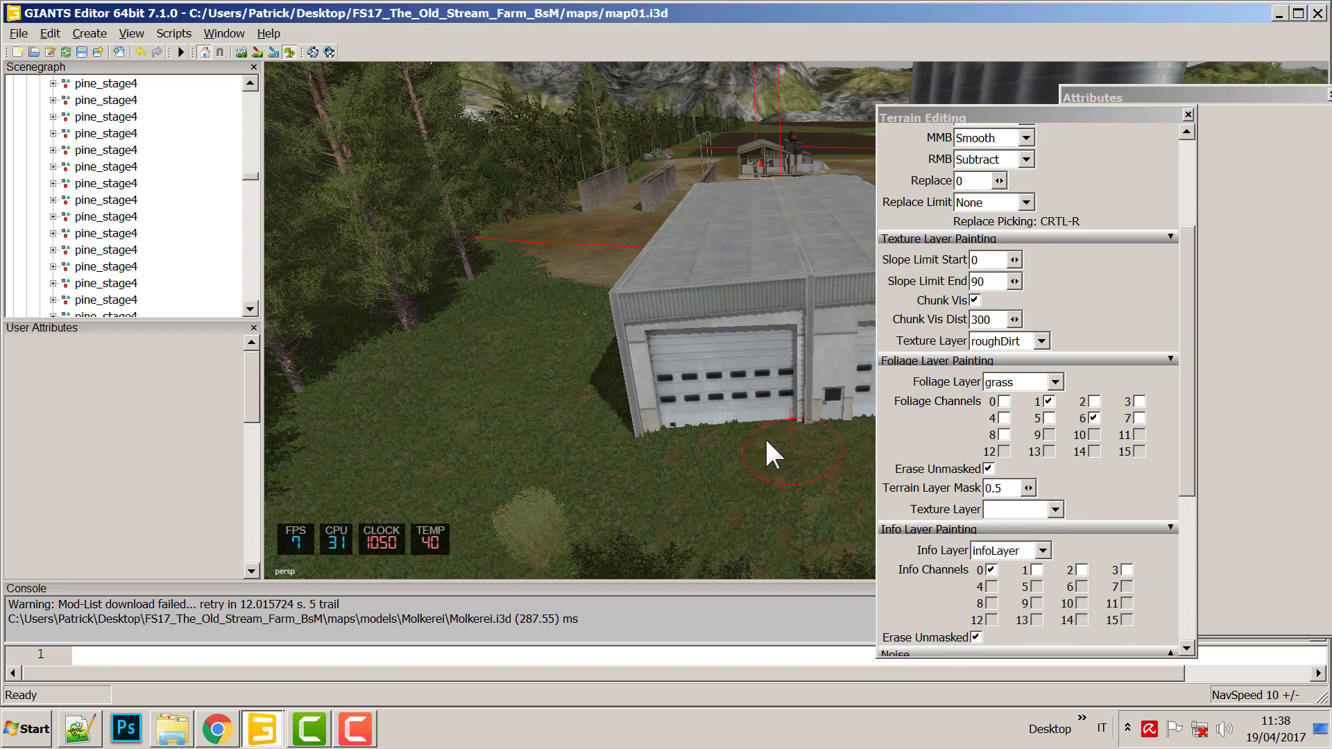
alt+middle_drag(786, 446, 652, 464)
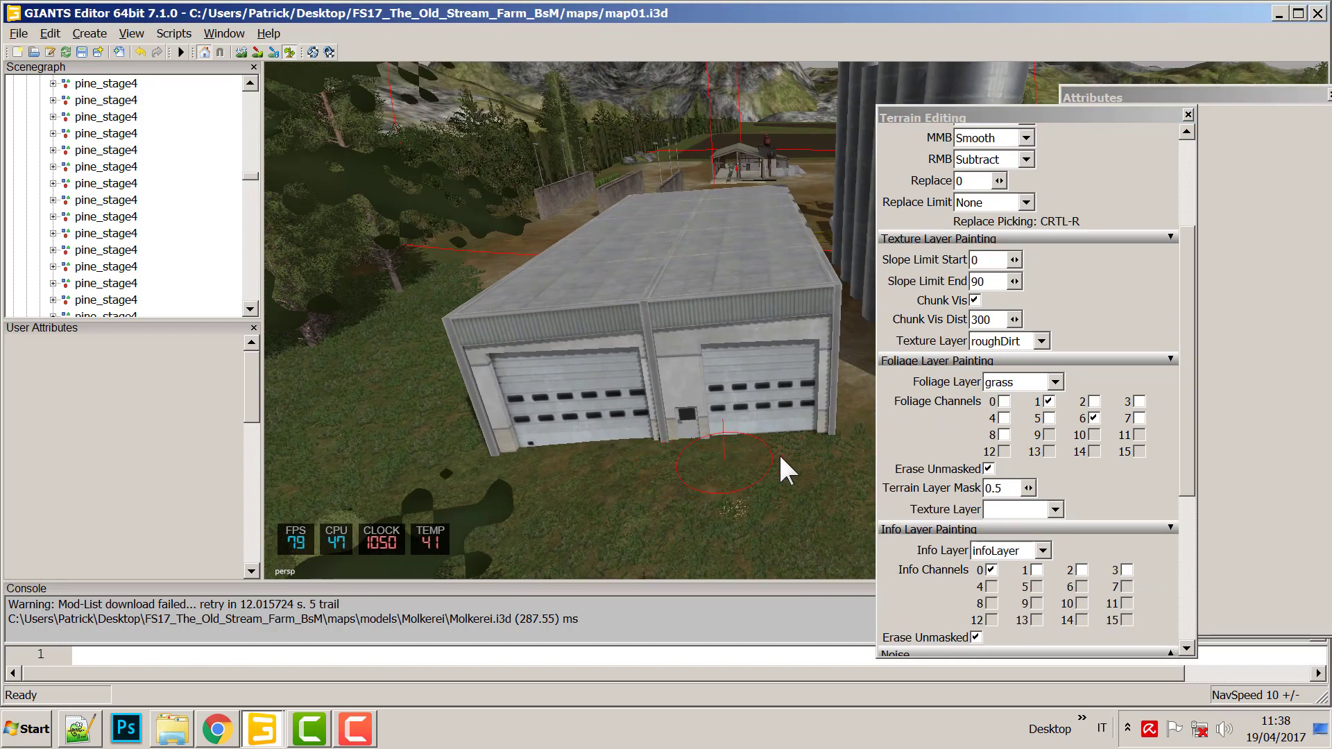
right_drag(659, 466, 704, 511)
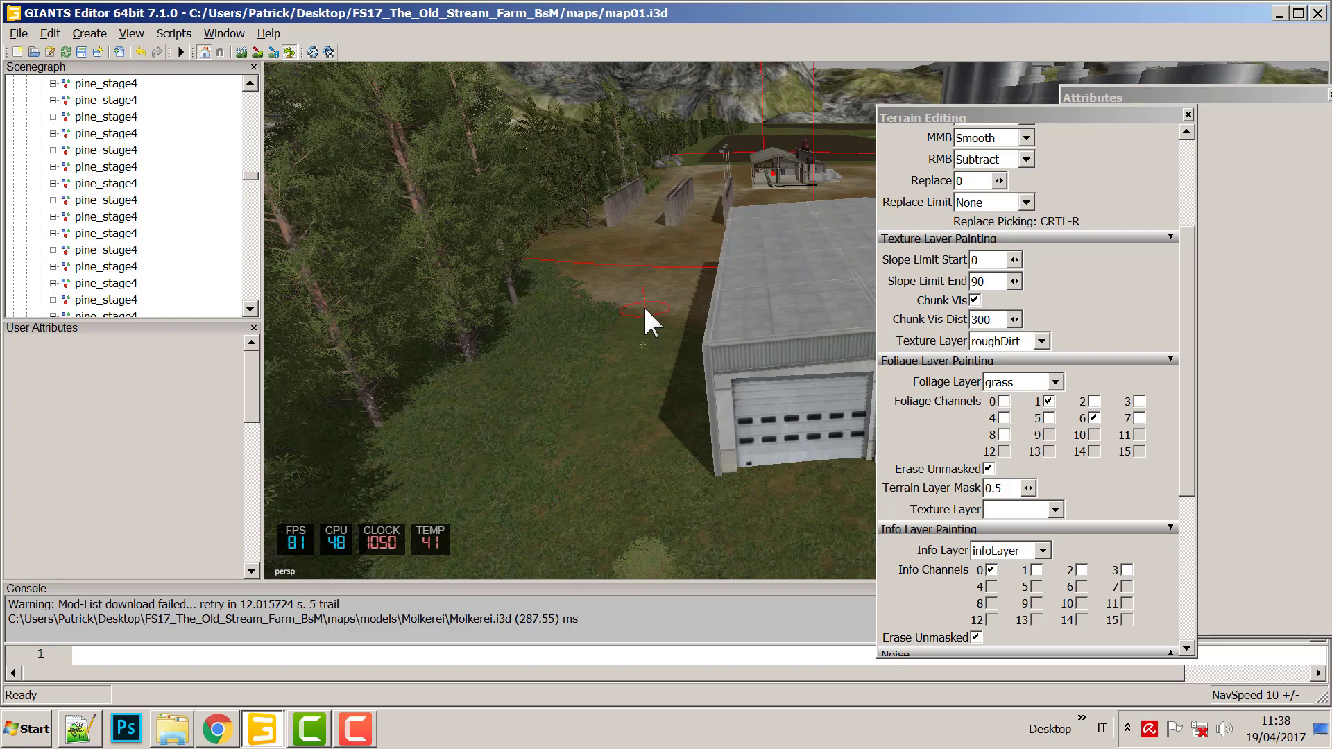
mouse_move(614, 529)
right_down()
mouse_move(638, 446)
mouse_move(594, 535)
mouse_move(529, 550)
mouse_move(607, 395)
right_up()
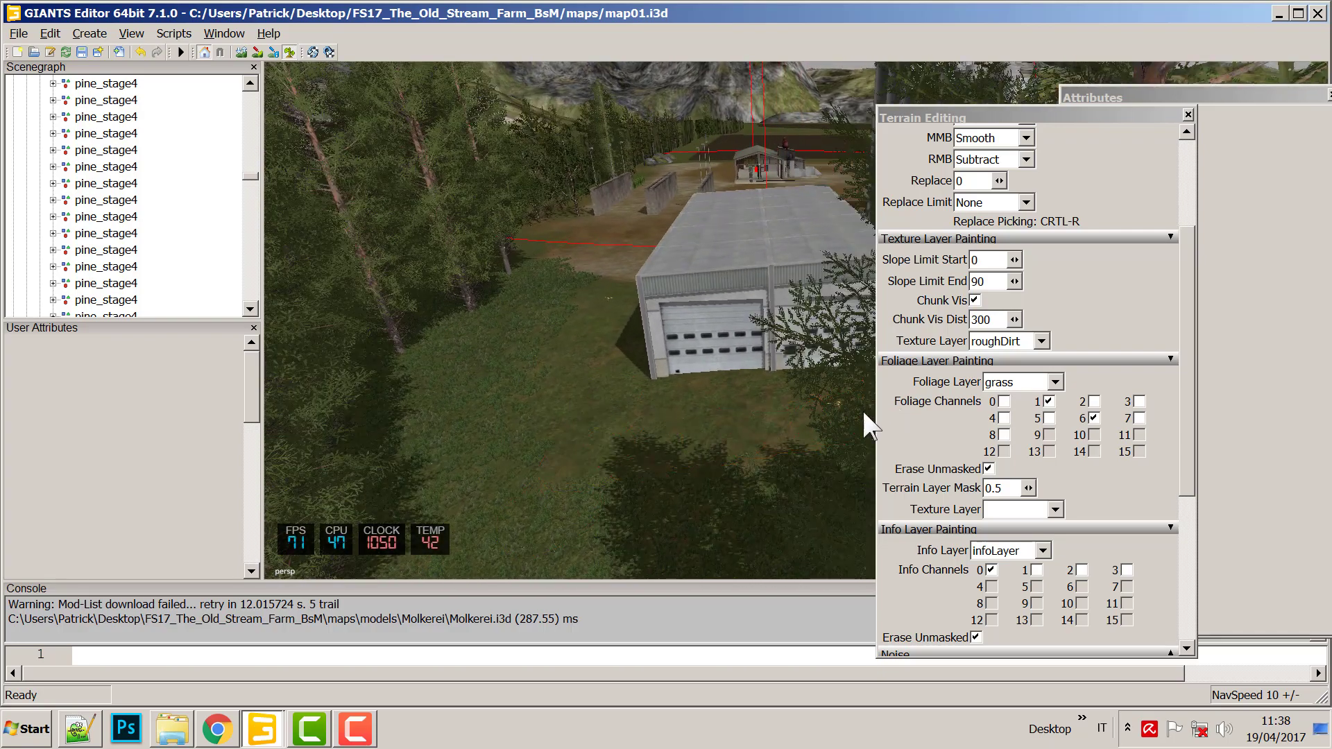
right_drag(863, 411, 714, 435)
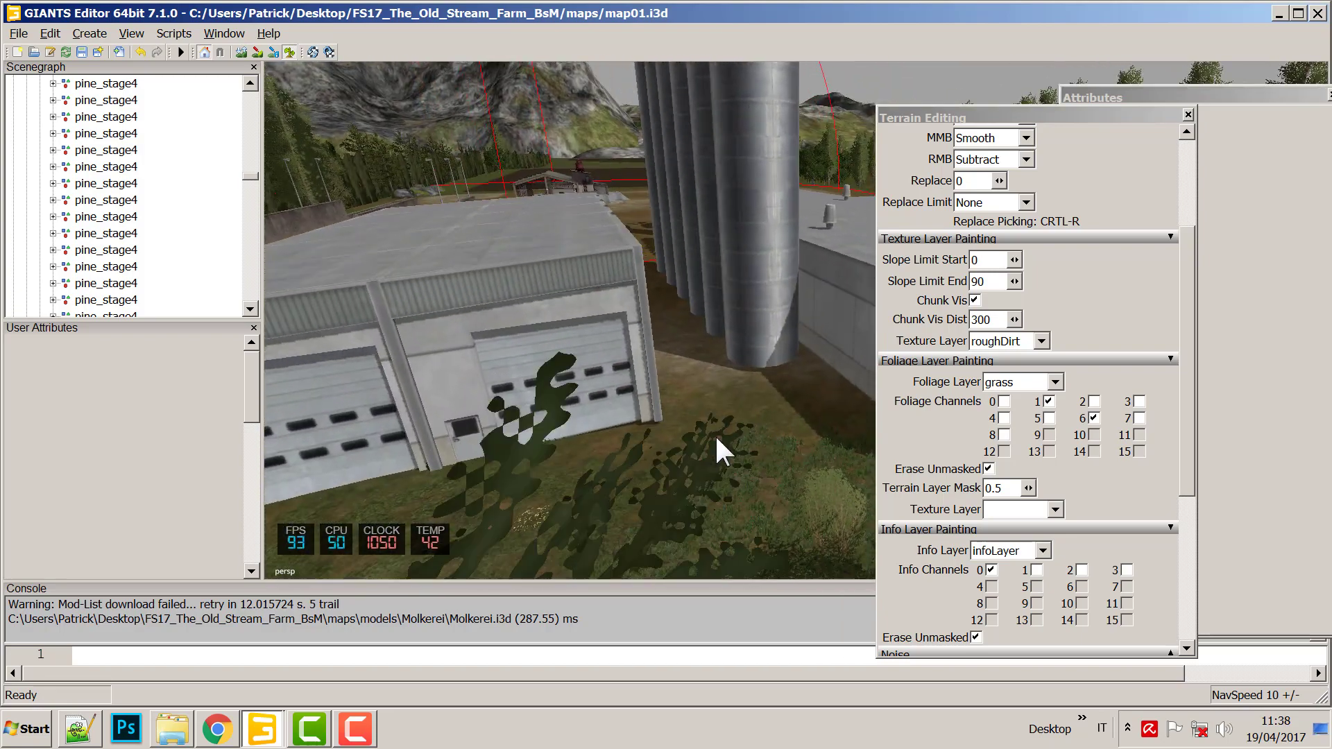
mouse_move(469, 559)
right_down()
mouse_move(590, 534)
mouse_move(644, 479)
mouse_move(799, 455)
mouse_move(695, 581)
mouse_move(639, 547)
right_up()
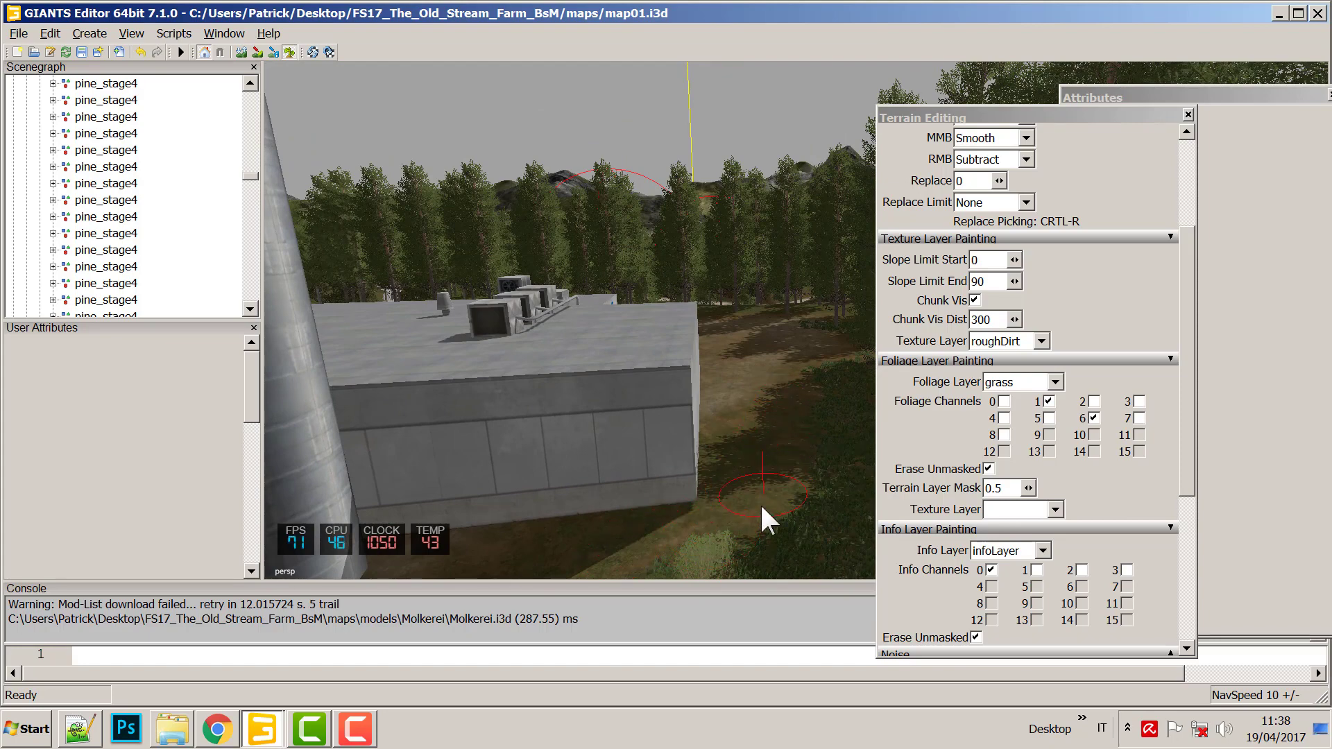
right_drag(668, 617, 750, 402)
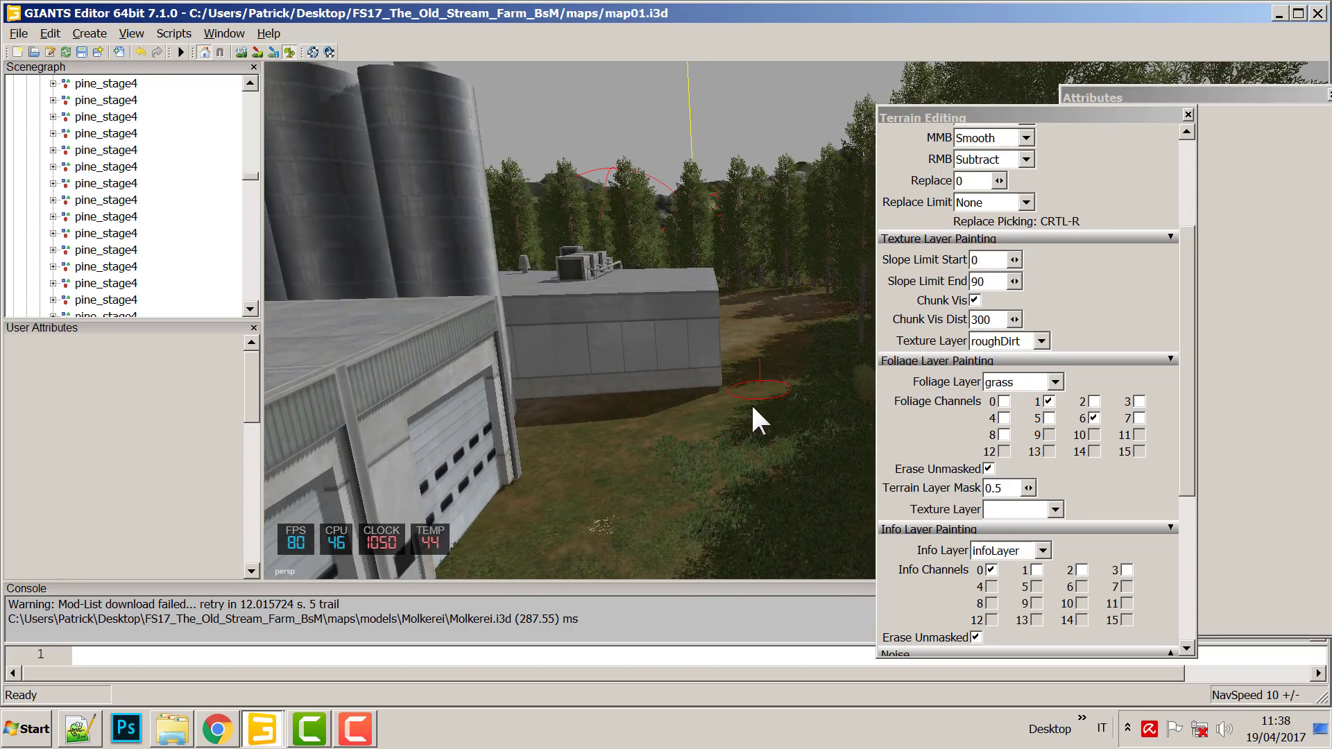
mouse_move(678, 506)
right_down()
mouse_move(634, 594)
mouse_move(666, 452)
mouse_move(665, 385)
mouse_move(481, 530)
mouse_move(630, 417)
mouse_move(709, 418)
mouse_move(602, 409)
mouse_move(714, 386)
mouse_move(723, 431)
mouse_move(606, 315)
right_up()
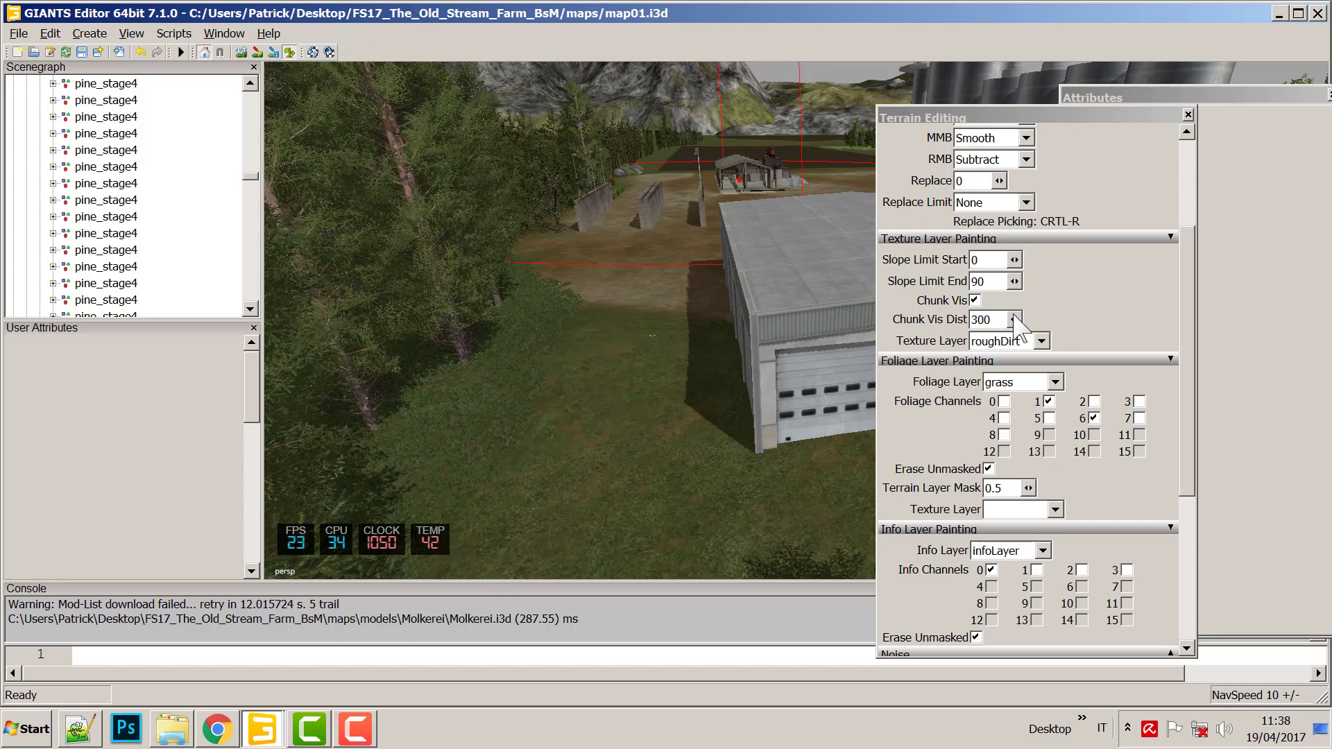
Set the texture layer to concrete and the brush type to Square.
click(1041, 340)
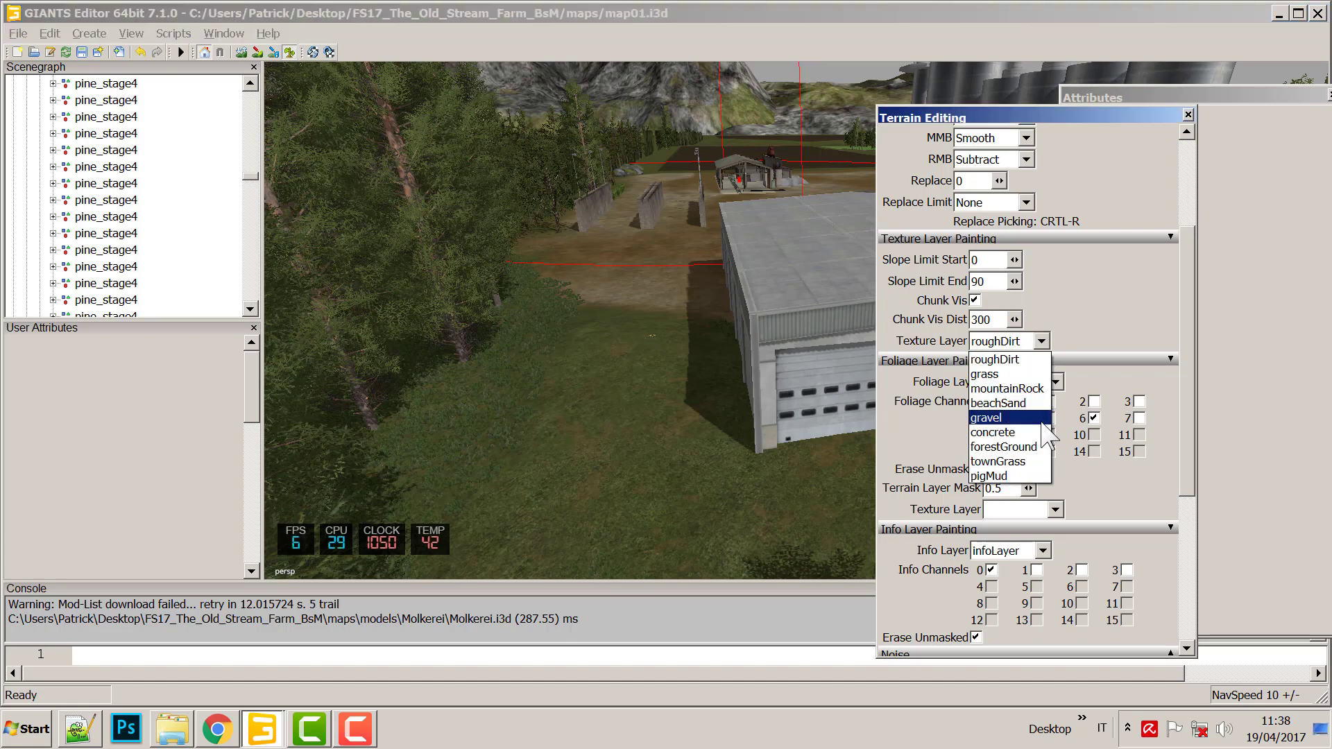
click(1039, 433)
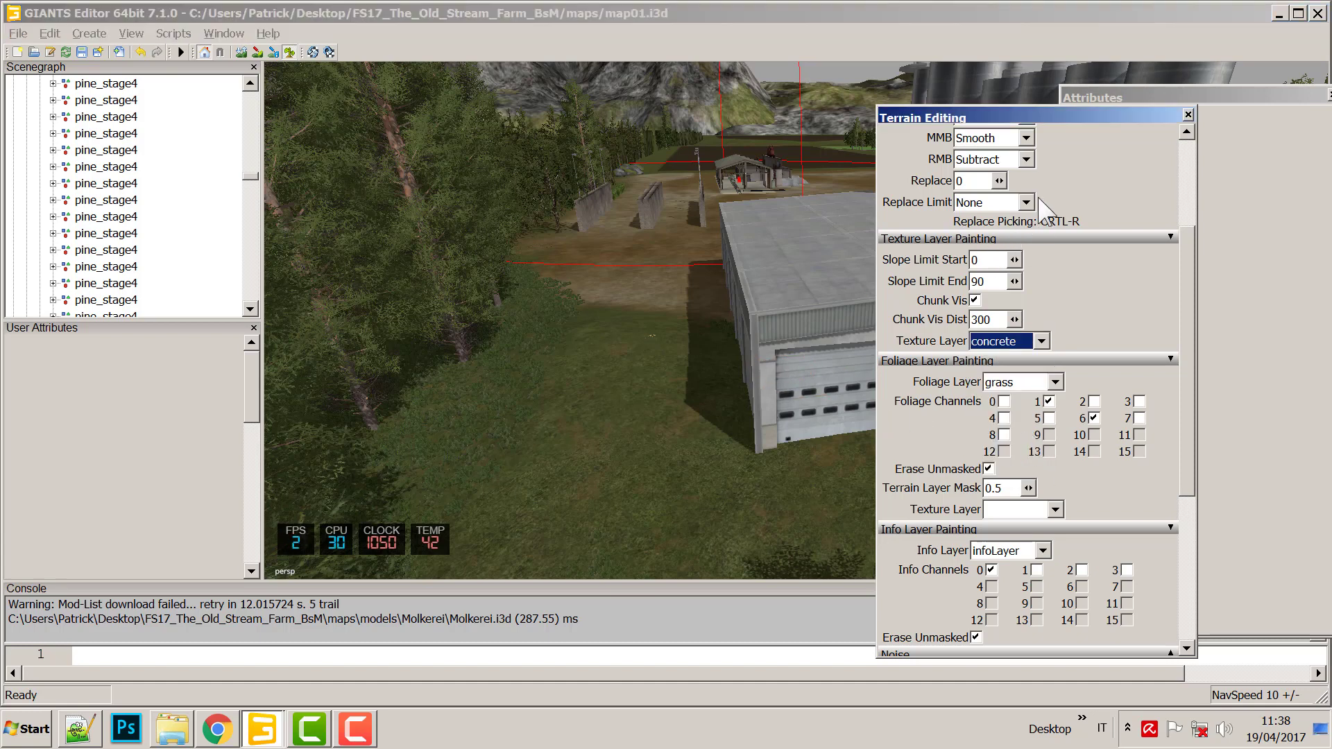
scroll(1041, 208, up, 3)
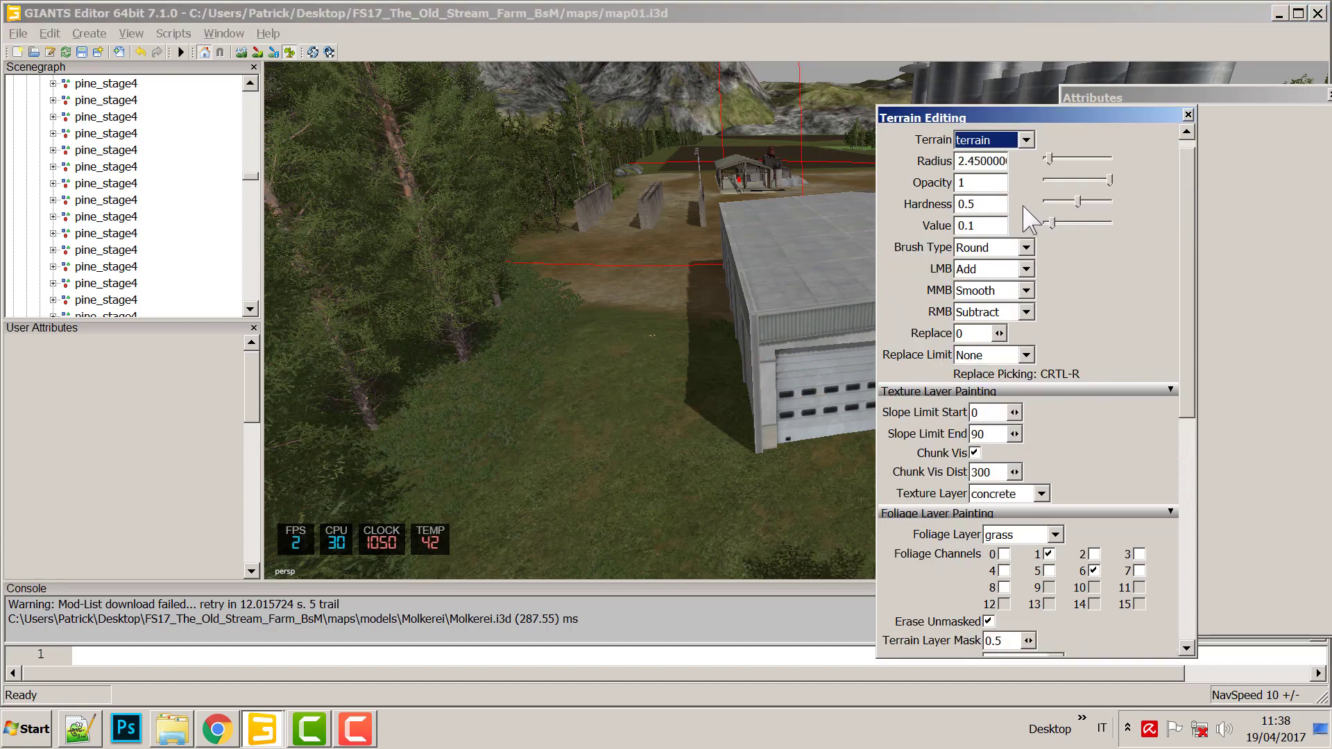
click(1025, 247)
click(975, 279)
click(658, 339)
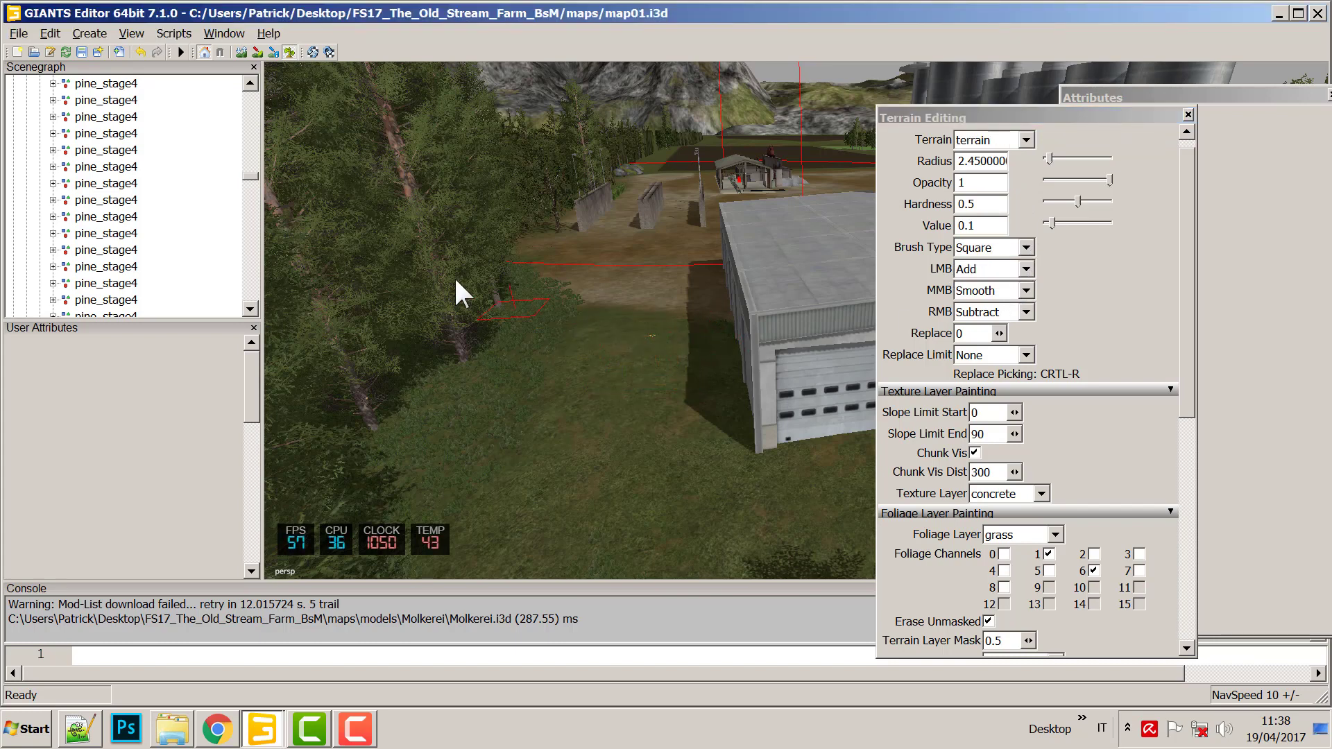
Switch to texture painting and cover the ground around the hall and flat-roofed building with concrete, enlarging the brush radius to about 5.2.
click(258, 52)
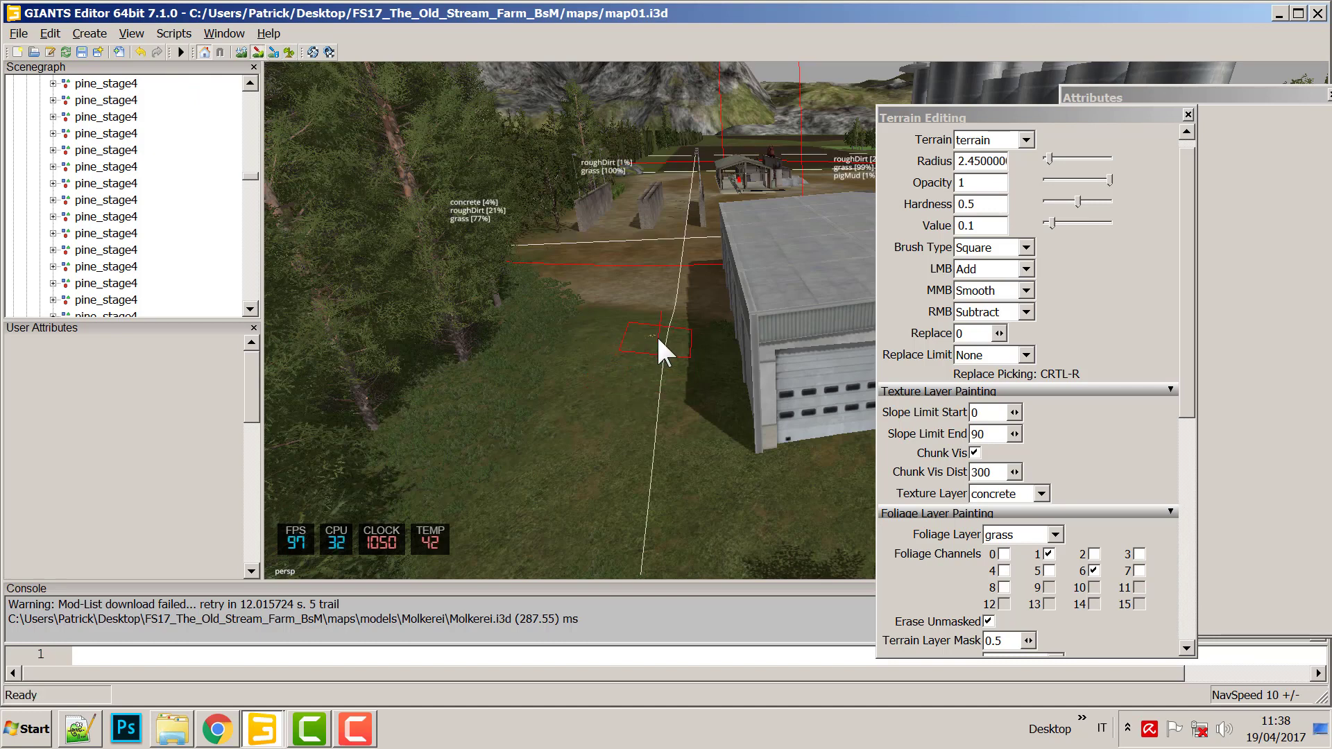
mouse_move(658, 338)
mouse_down()
mouse_move(589, 361)
mouse_move(654, 345)
mouse_move(650, 318)
mouse_move(633, 410)
mouse_move(642, 439)
mouse_move(684, 302)
mouse_up()
scroll(589, 360, up, 11)
mouse_move(670, 427)
mouse_down()
mouse_move(679, 485)
mouse_move(642, 453)
mouse_move(656, 426)
mouse_up()
mouse_move(675, 376)
mouse_down()
mouse_move(758, 358)
mouse_move(455, 461)
mouse_move(653, 385)
mouse_move(693, 425)
mouse_move(731, 369)
mouse_move(749, 289)
mouse_up()
middle_drag(736, 300, 638, 429)
drag(599, 433, 621, 388)
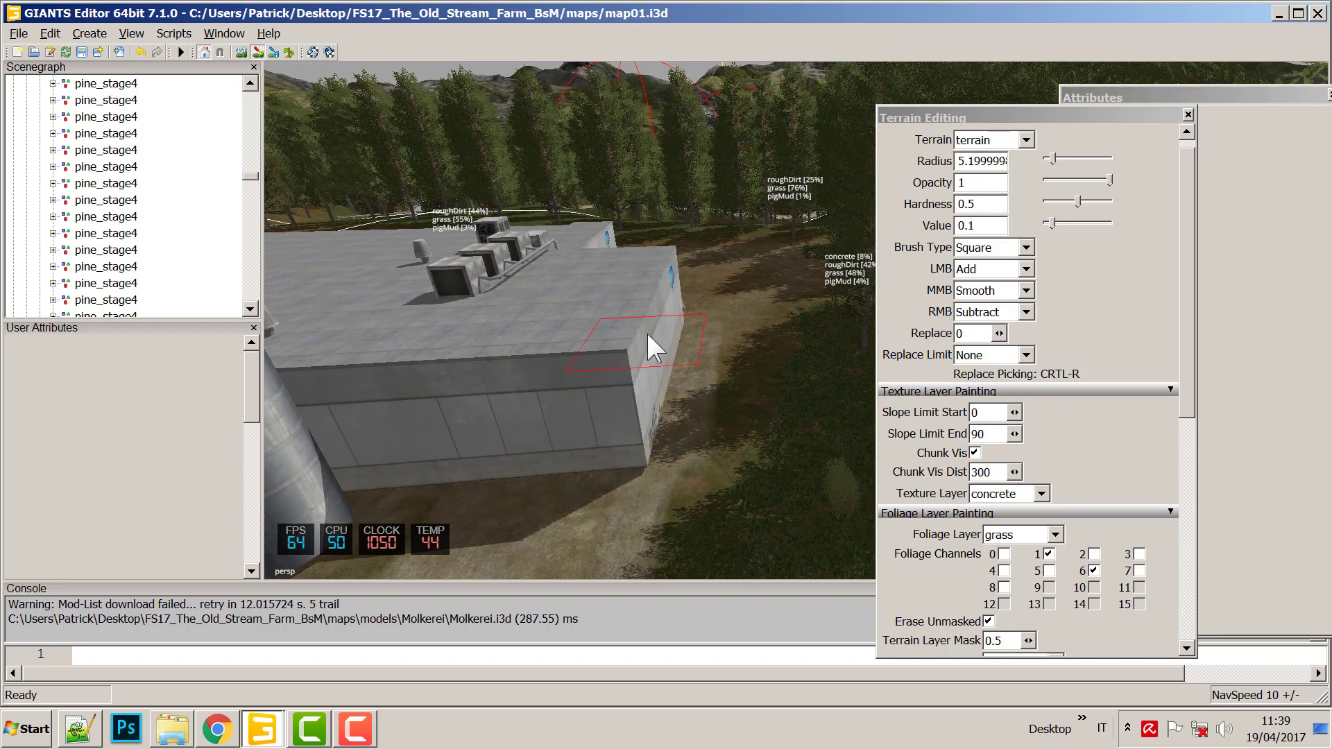
drag(646, 331, 677, 283)
mouse_move(675, 335)
mouse_down()
mouse_move(617, 438)
mouse_move(570, 471)
mouse_move(490, 465)
mouse_up()
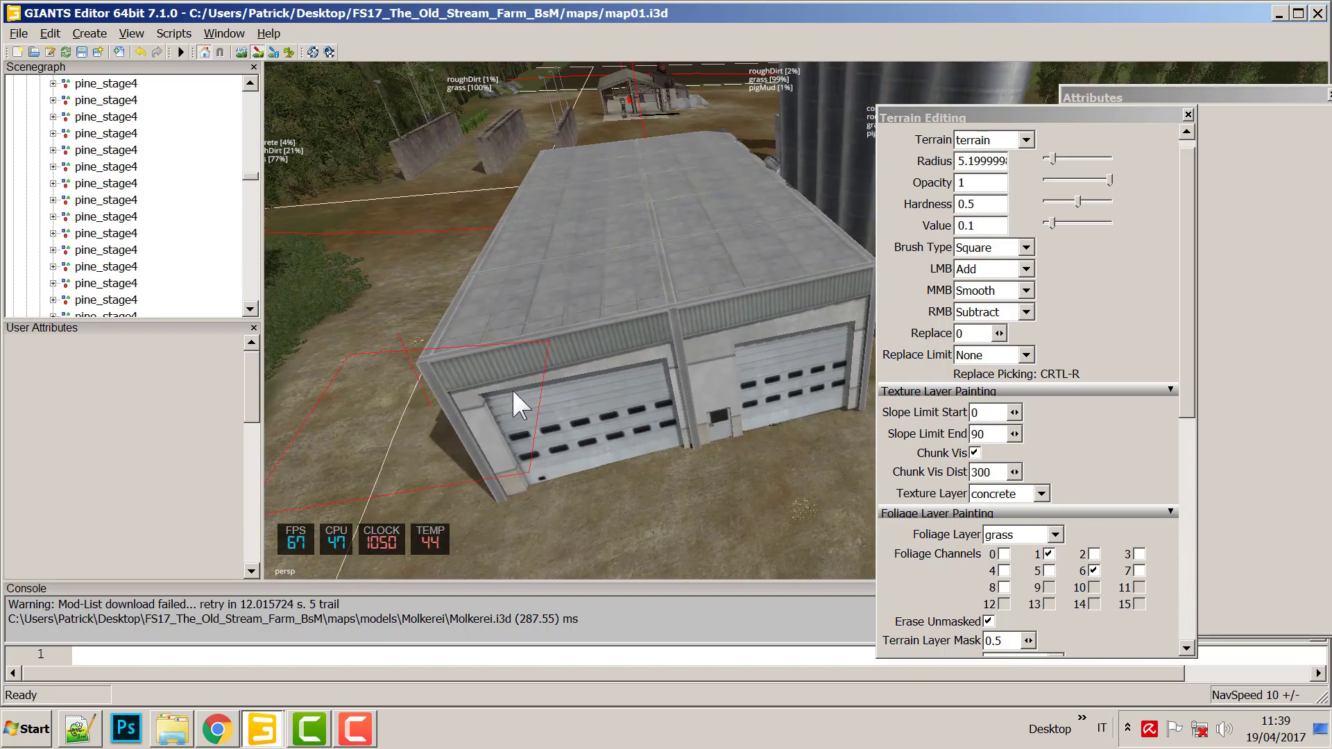
Narrow the Terrain Editing window and paint concrete beside the silos, along the hall's forest-facing side and around its rear.
drag(876, 295, 532, 405)
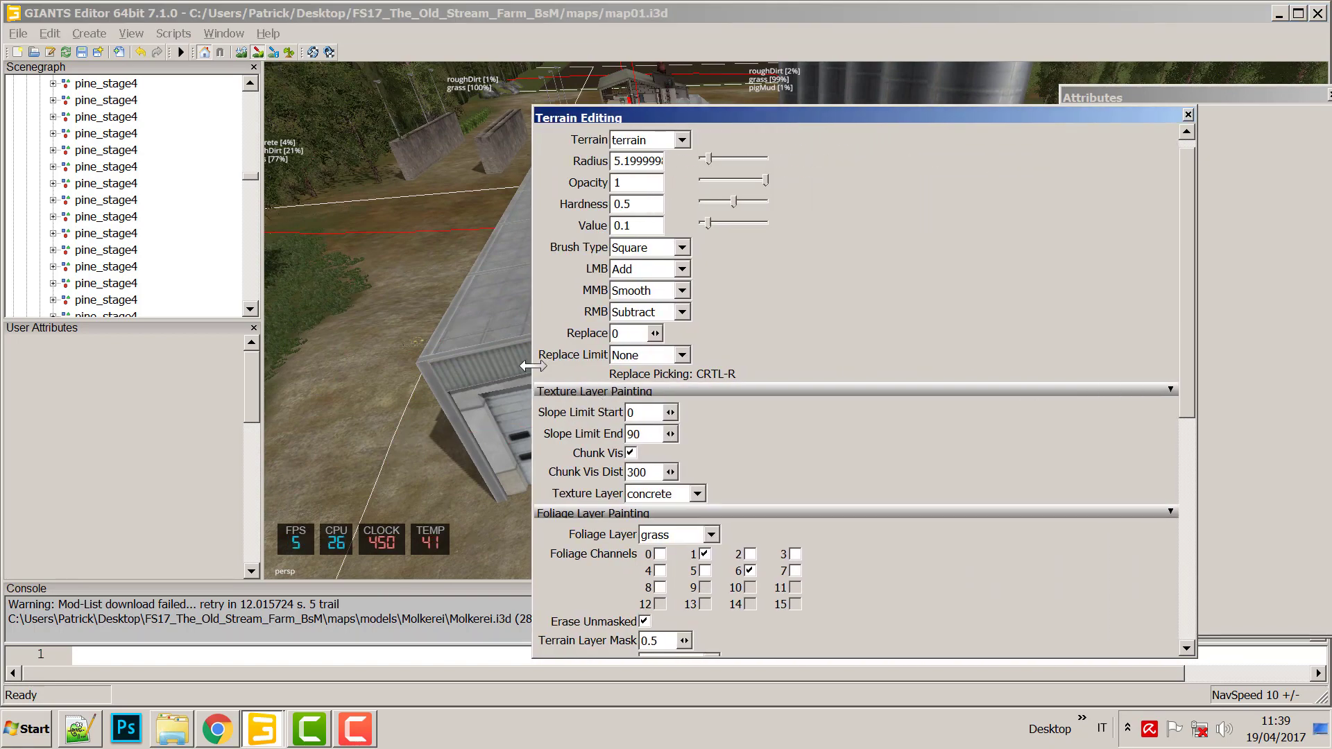
mouse_move(534, 367)
mouse_down()
mouse_move(947, 305)
mouse_move(960, 292)
mouse_up()
mouse_move(780, 354)
alt+mouse_down()
mouse_move(473, 421)
mouse_move(661, 380)
mouse_move(789, 442)
alt+mouse_up()
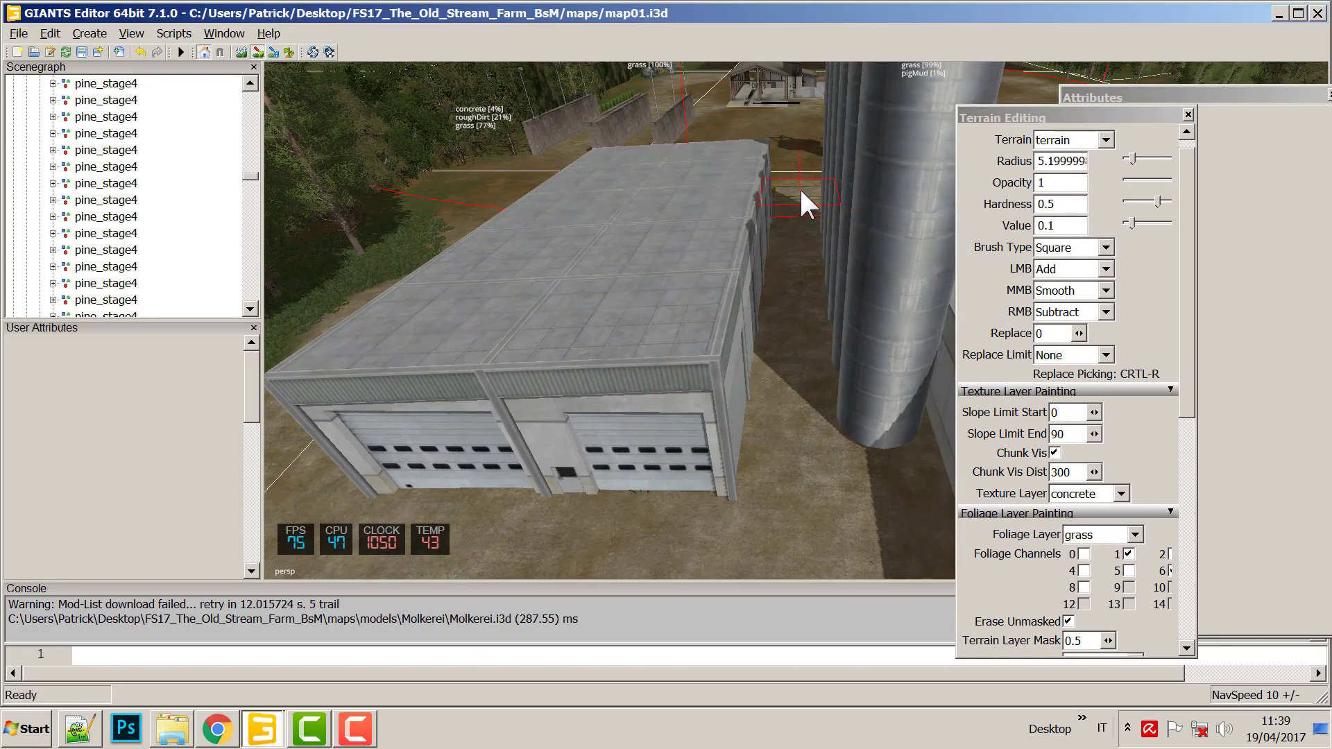
mouse_move(329, 300)
right_down()
mouse_move(507, 310)
mouse_move(852, 291)
mouse_move(817, 294)
right_up()
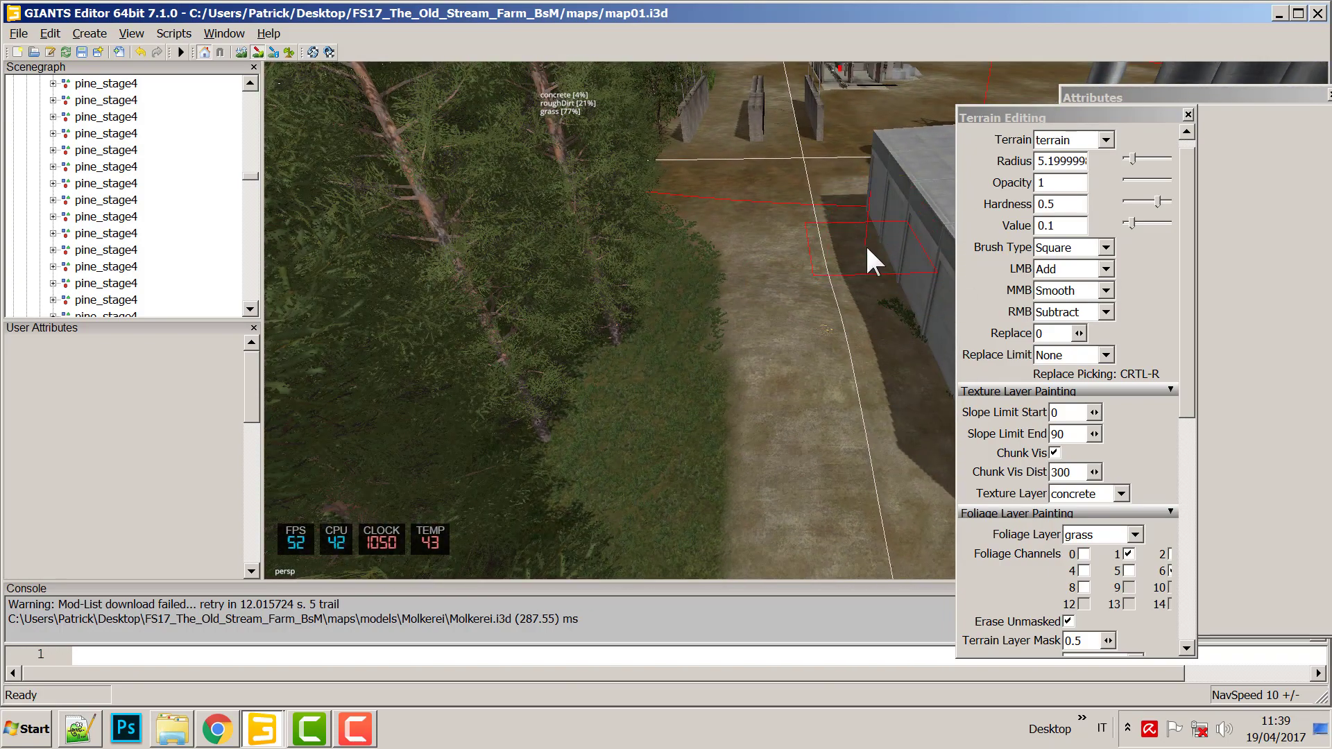
alt+drag(909, 144, 663, 302)
mouse_move(662, 297)
right_down()
mouse_move(791, 386)
mouse_move(514, 372)
mouse_move(701, 327)
mouse_move(526, 380)
mouse_move(783, 368)
mouse_move(794, 322)
mouse_move(729, 378)
mouse_move(756, 371)
right_up()
drag(763, 394, 769, 378)
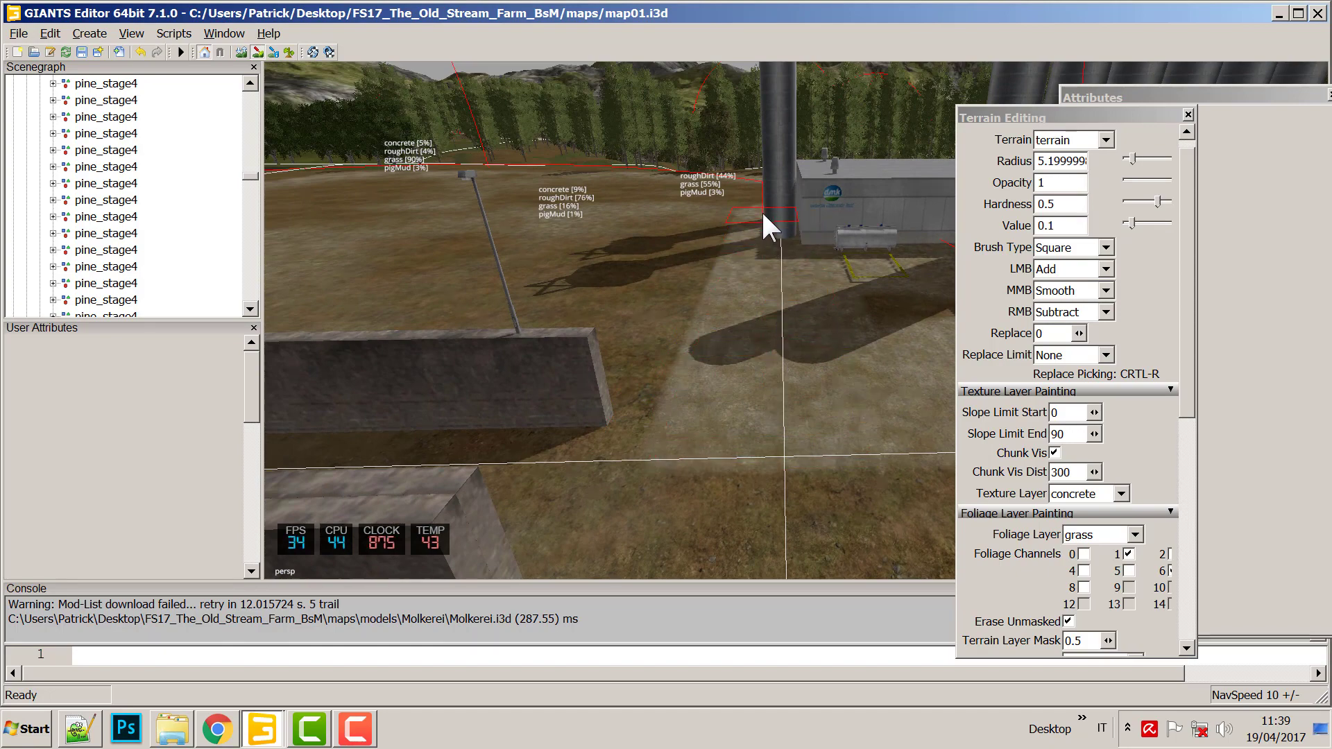
Paint concrete across the ground in front of the bunker silo walls and along the lane on their forest side.
mouse_move(773, 322)
alt+mouse_down()
mouse_move(850, 318)
mouse_move(784, 327)
mouse_move(838, 367)
mouse_move(692, 342)
mouse_move(697, 236)
alt+mouse_up()
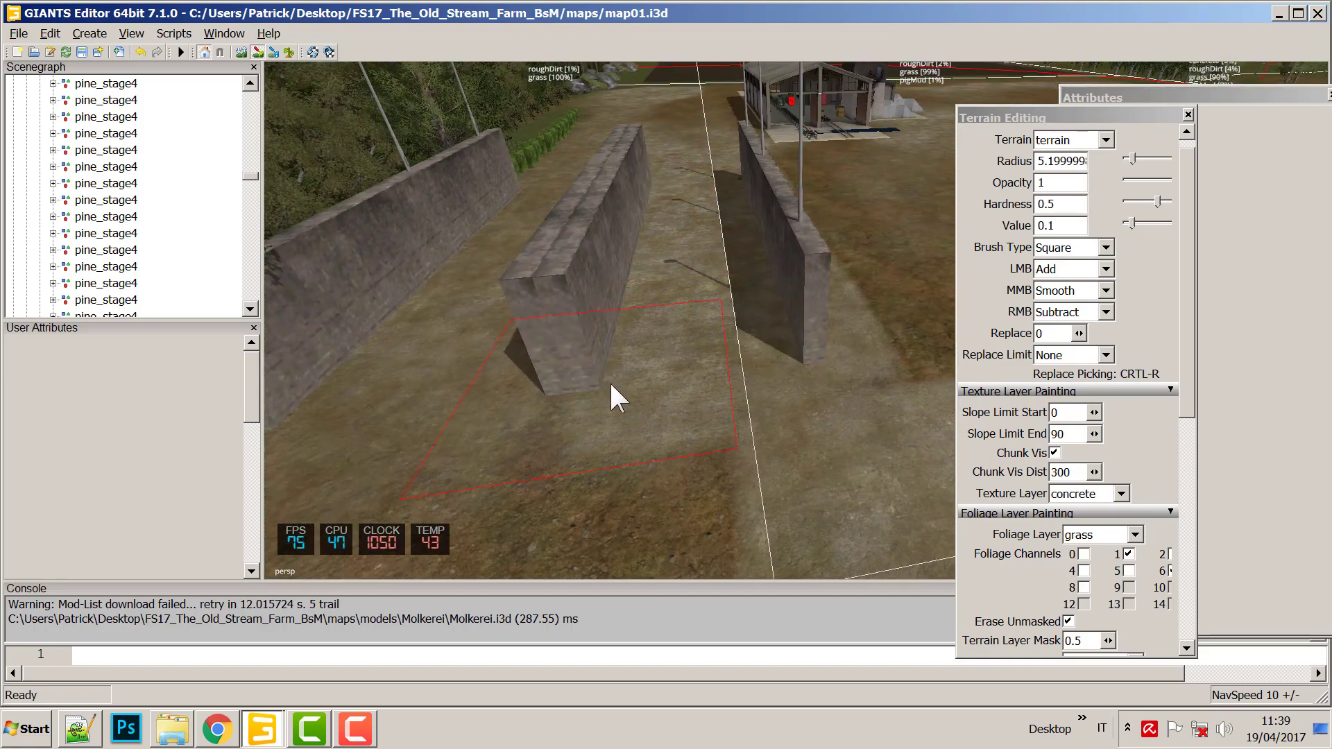
drag(691, 455, 479, 463)
scroll(621, 482, down, 3)
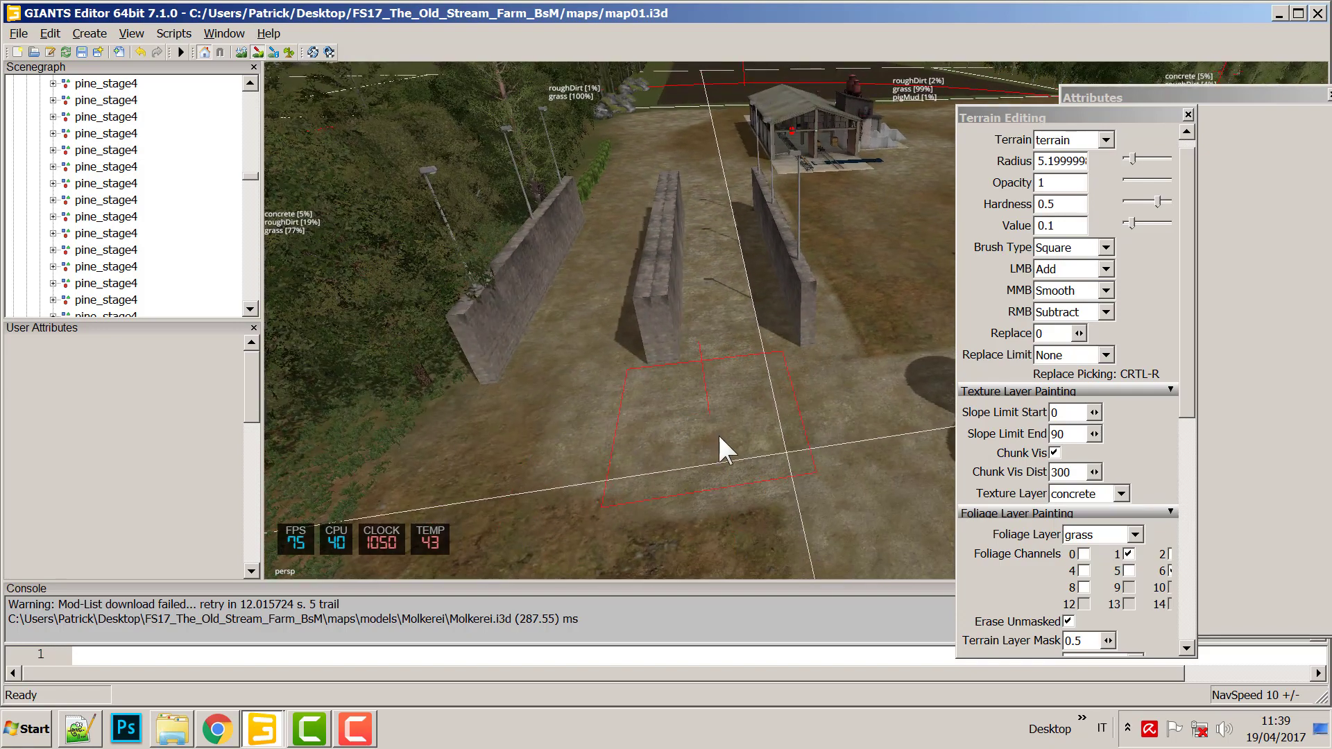
mouse_move(750, 434)
mouse_down()
mouse_move(539, 460)
mouse_move(571, 319)
mouse_up()
drag(608, 268, 627, 186)
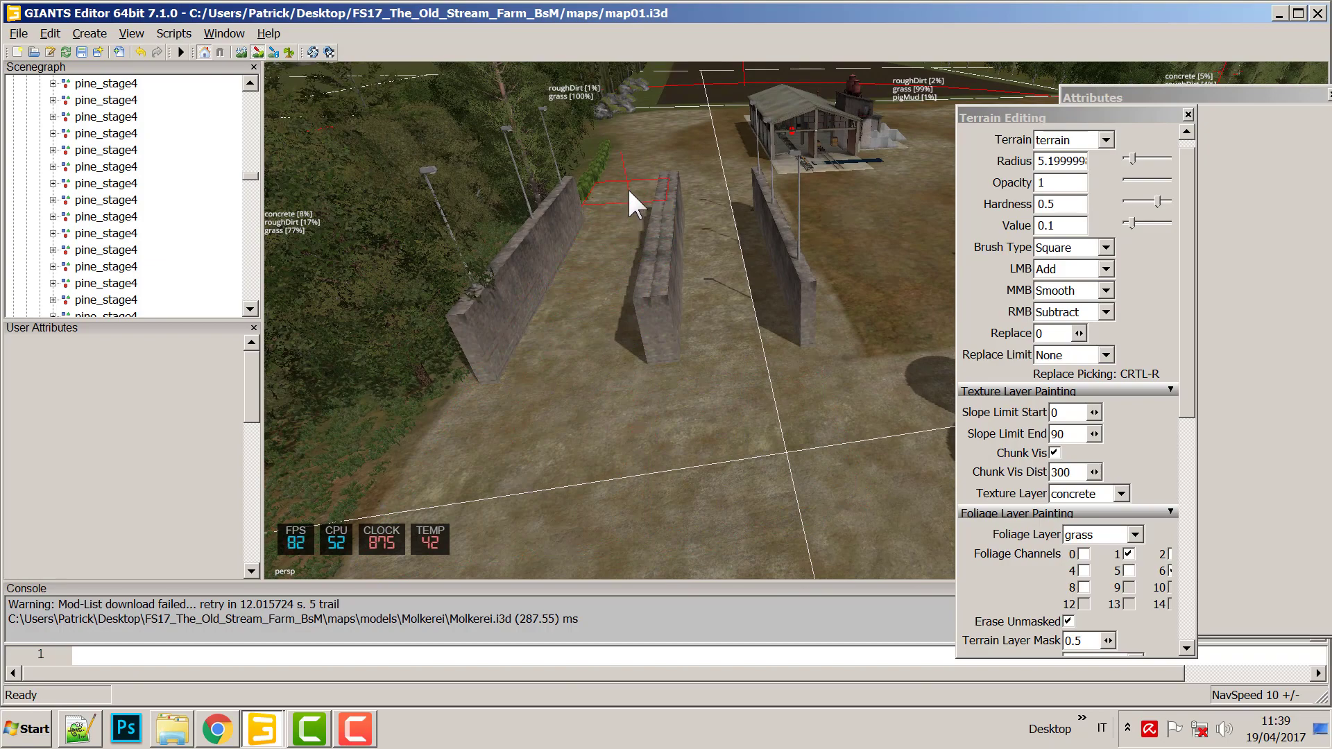
alt+middle_drag(567, 439, 638, 248)
right_click(638, 247)
click(631, 269)
scroll(726, 290, down, 3)
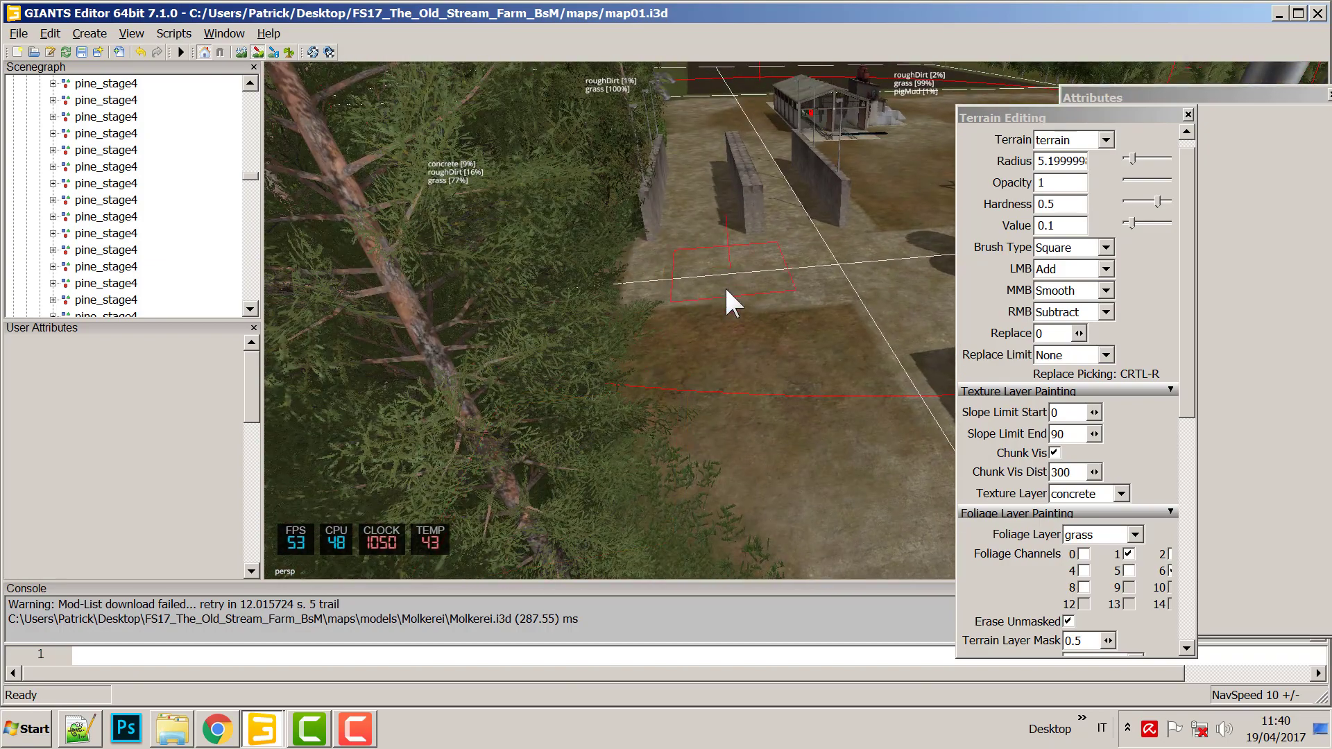
Cover the open ground between the bunker walls and the tall silos' shadows with concrete.
right_drag(724, 285, 559, 280)
mouse_move(560, 285)
mouse_down()
mouse_move(549, 284)
mouse_move(557, 319)
mouse_move(629, 400)
mouse_move(671, 493)
mouse_move(697, 250)
mouse_up()
alt+middle_drag(710, 305, 628, 388)
alt+right_drag(627, 389, 841, 158)
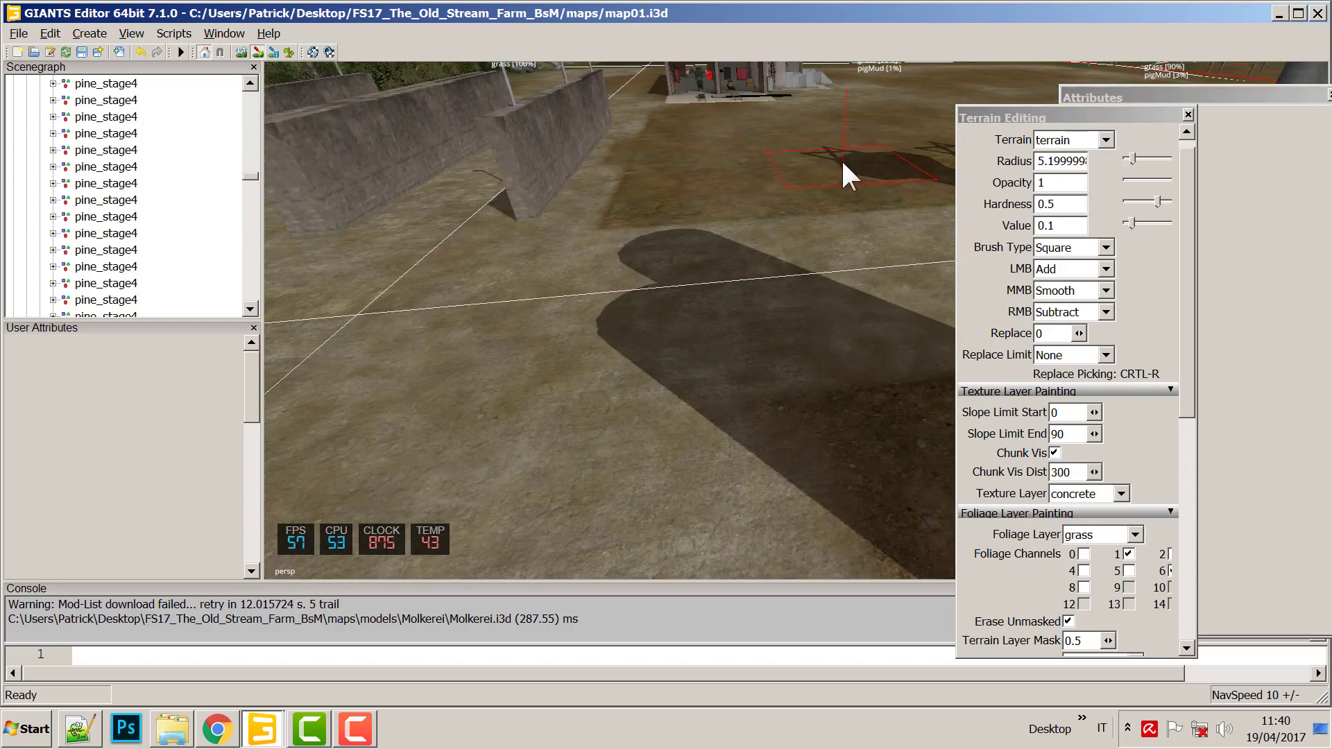
alt+middle_drag(840, 158, 607, 309)
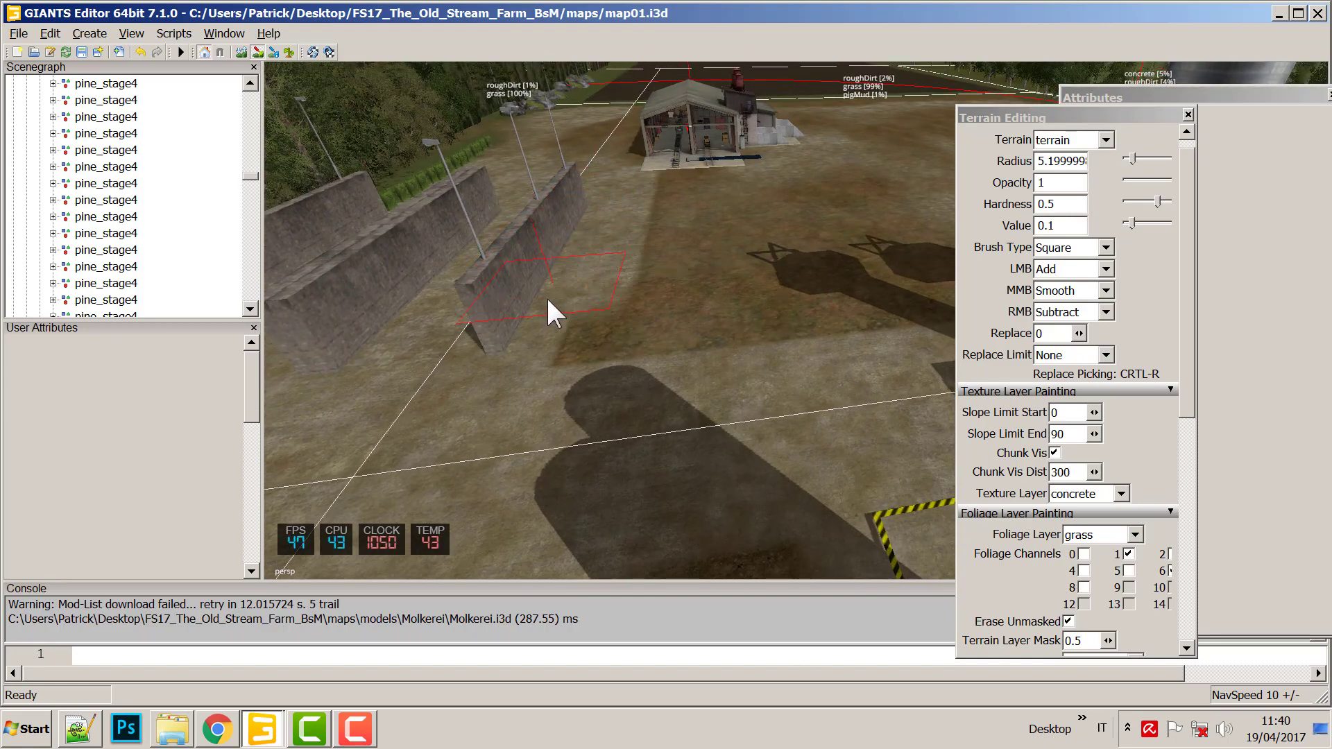
Extend the concrete along the outer bunker wall towards the open shed and beside the hedge behind the walls.
alt+middle_drag(595, 235, 652, 326)
alt+right_drag(651, 326, 743, 214)
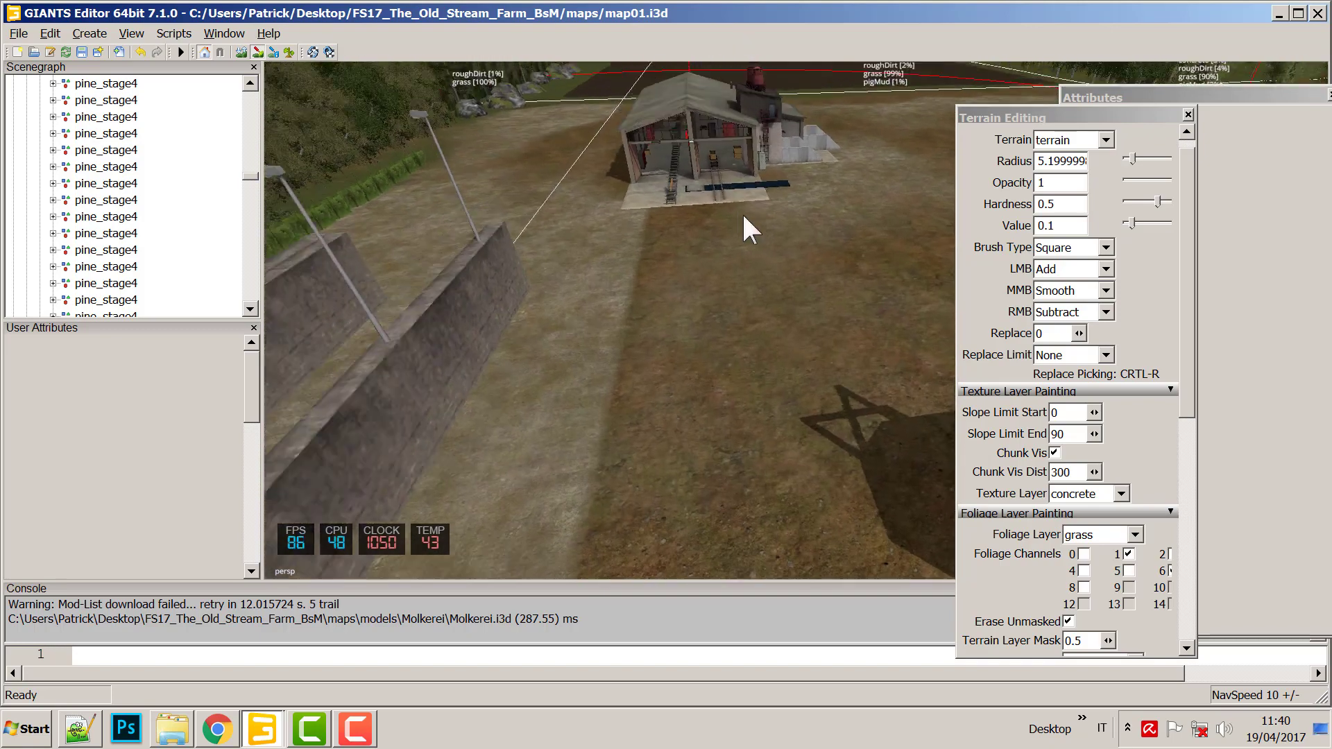
alt+middle_drag(743, 213, 659, 401)
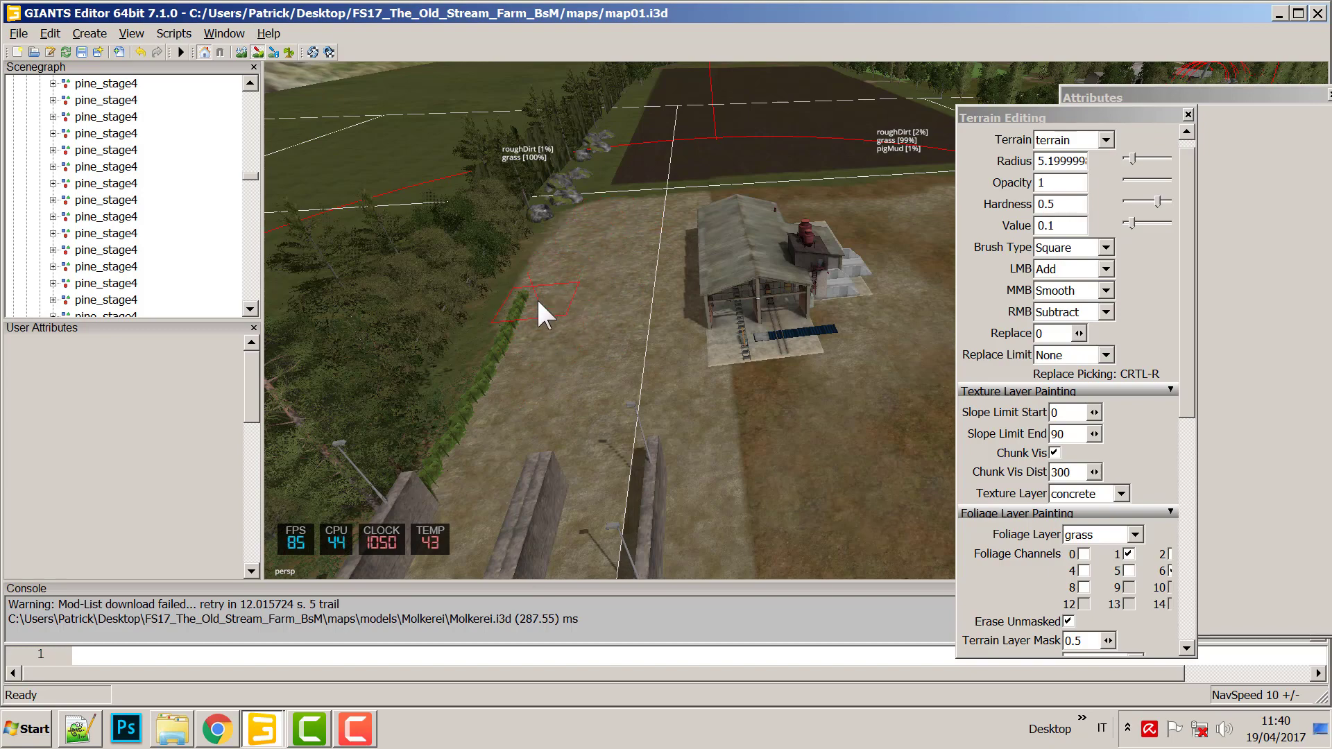
scroll(525, 320, up, 3)
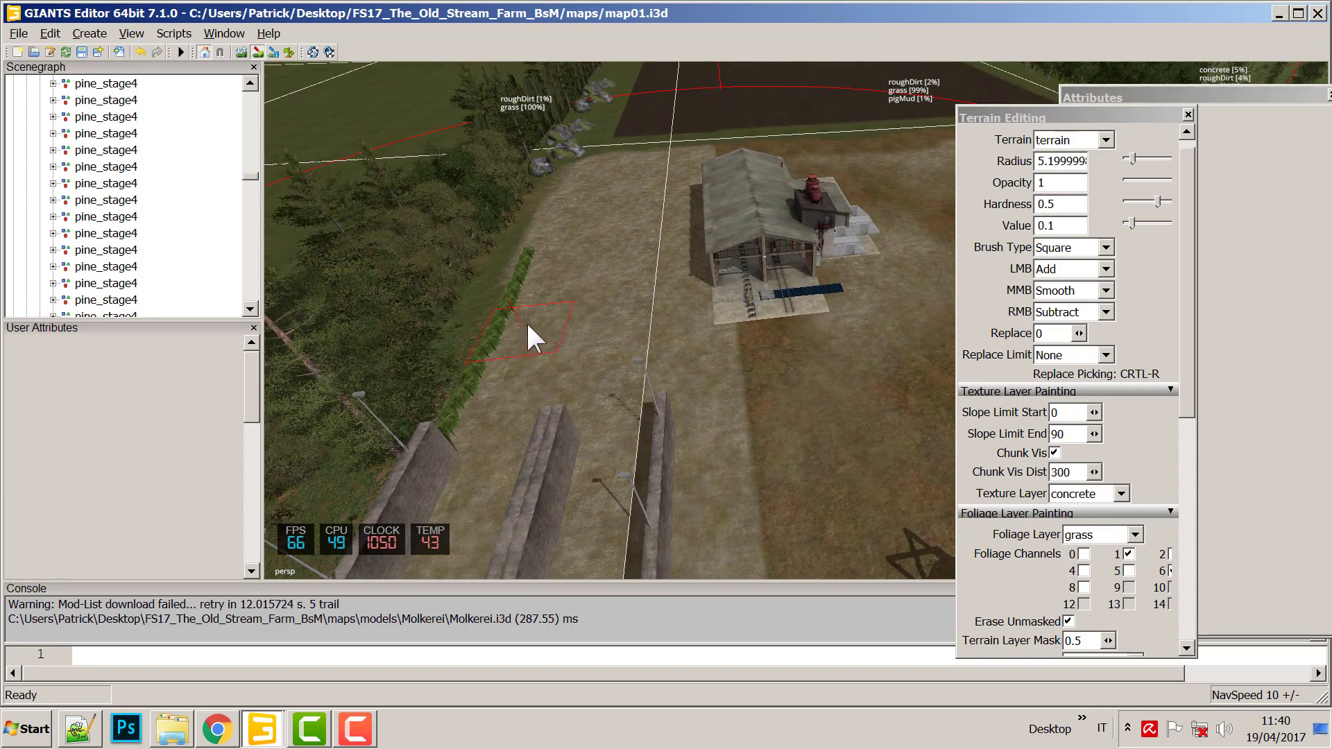
alt+drag(525, 321, 641, 177)
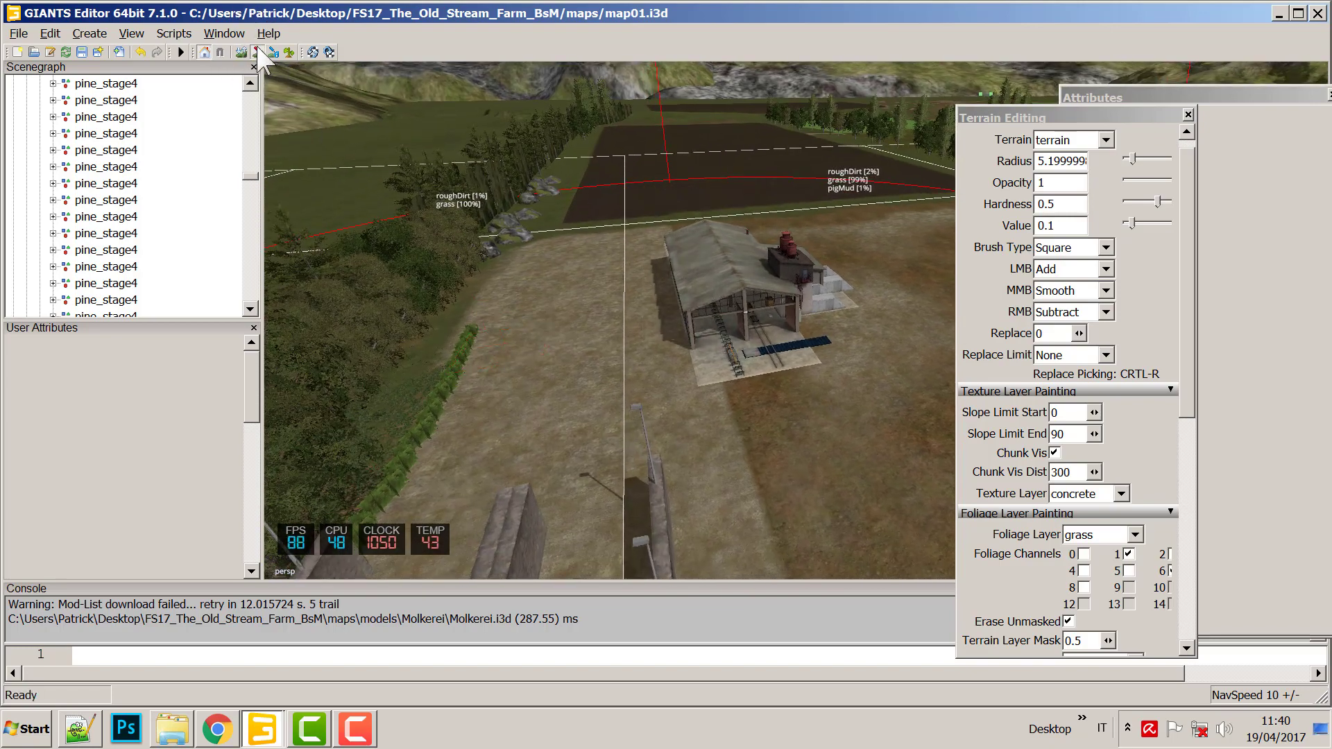
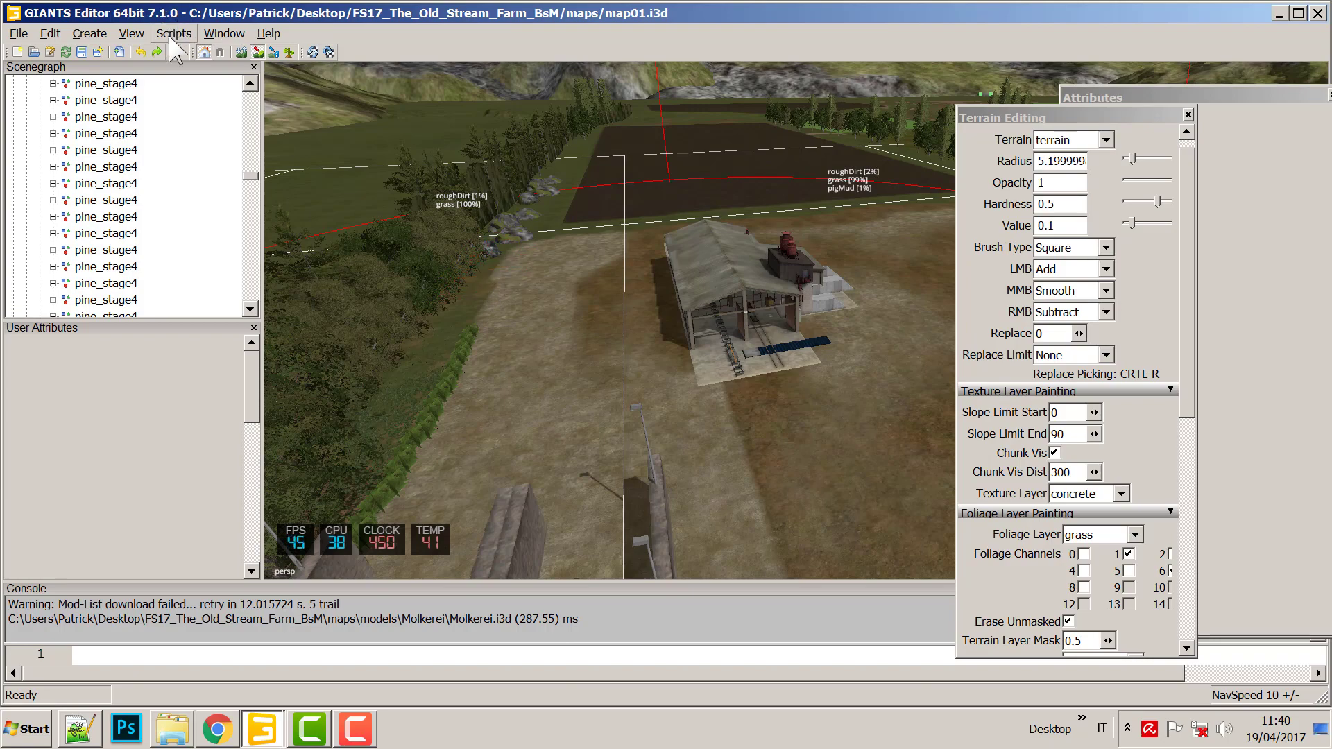
Undo the last paint stroke on the ground strip between the hedge's end and the rocks.
alt+middle_drag(520, 281, 606, 390)
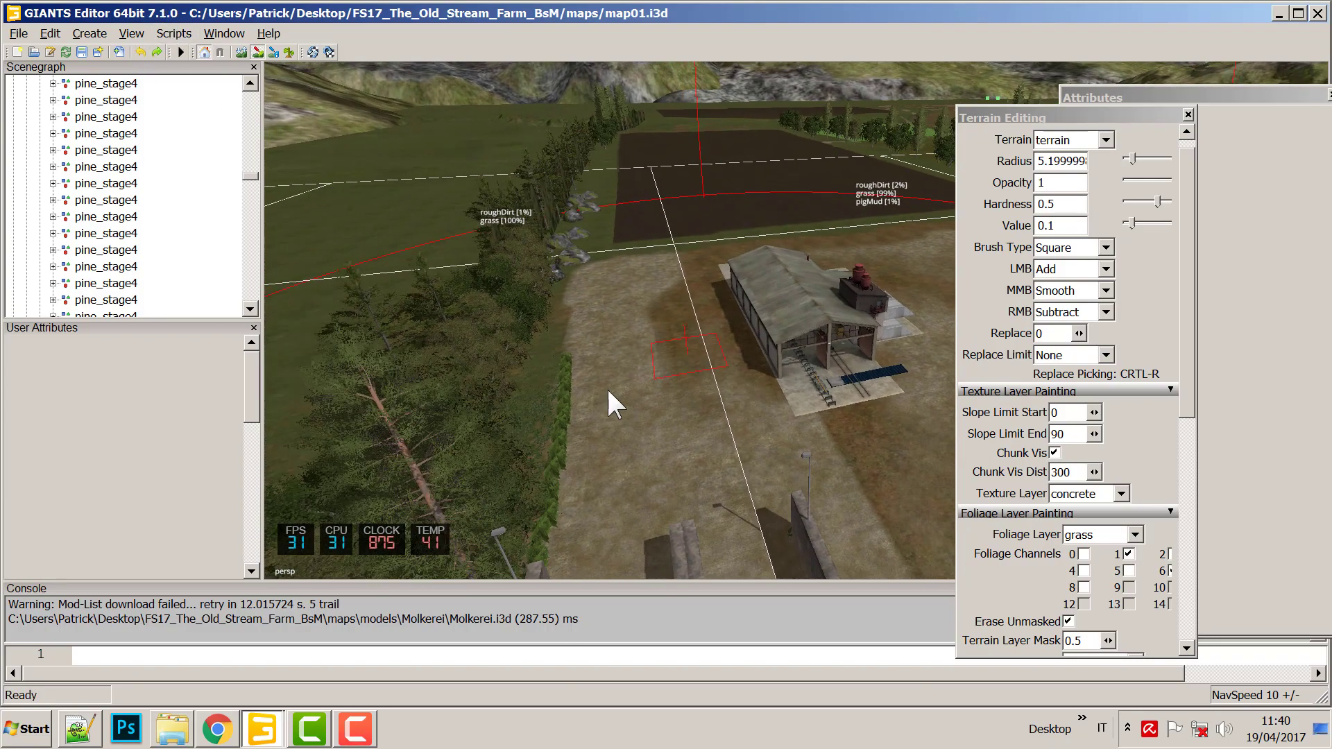
alt+right_drag(606, 390, 406, 400)
alt+middle_drag(406, 400, 675, 381)
alt+drag(675, 381, 602, 279)
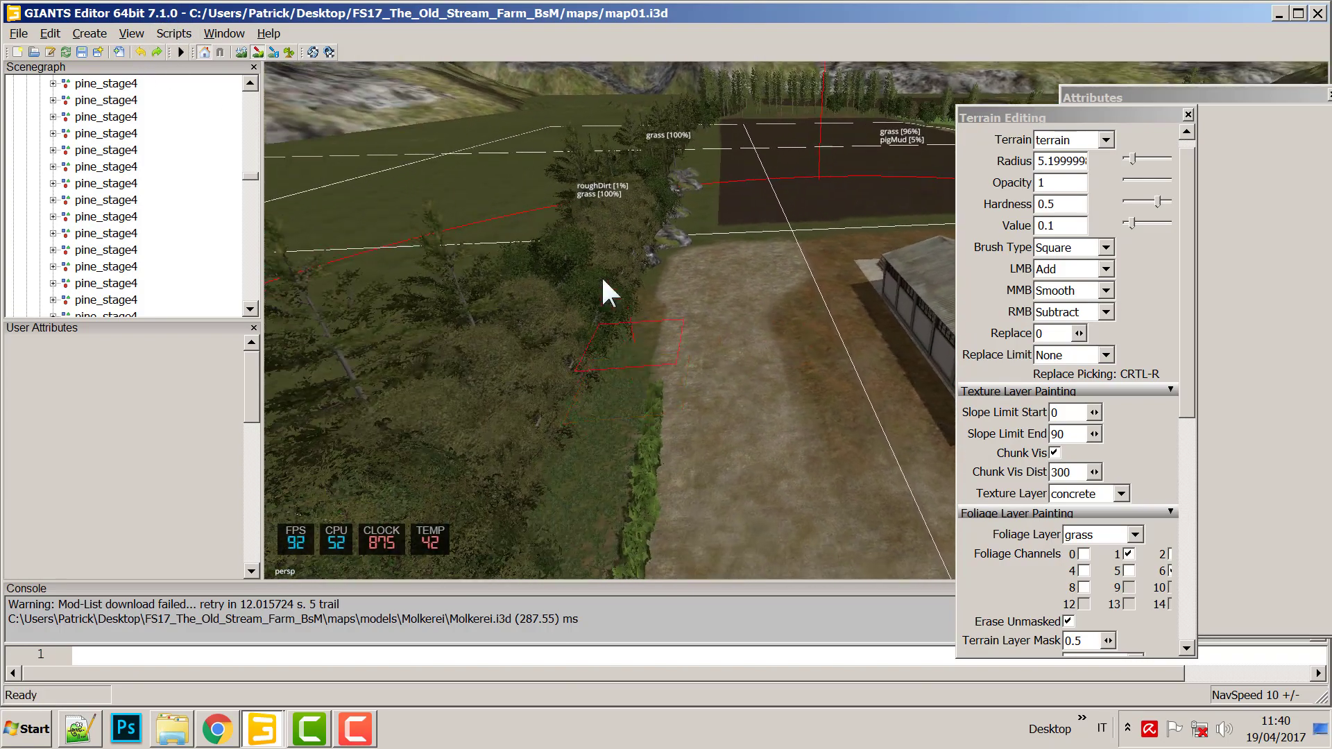
click(142, 52)
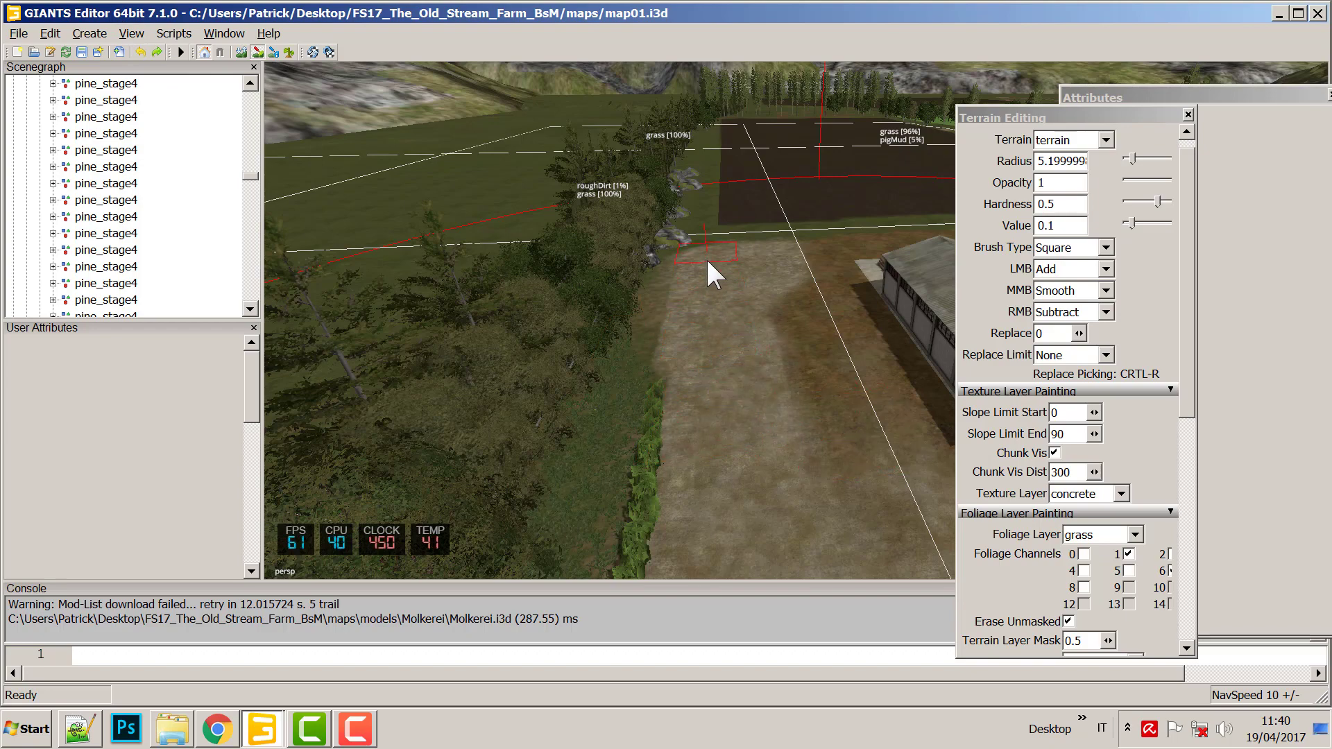
alt+middle_drag(773, 375, 732, 312)
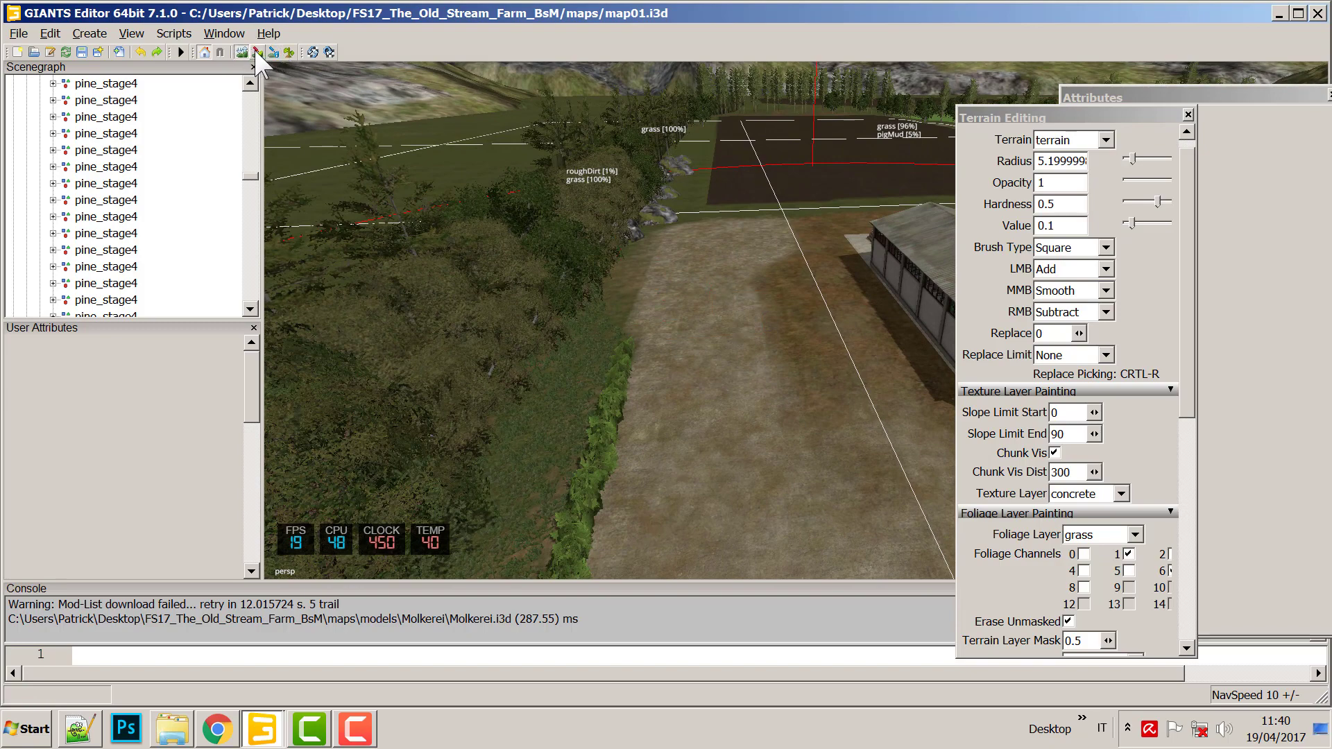
Leave terrain painting mode, duplicate the end haieLODs hedge segment and move the copy beyond it towards the rocks.
click(256, 52)
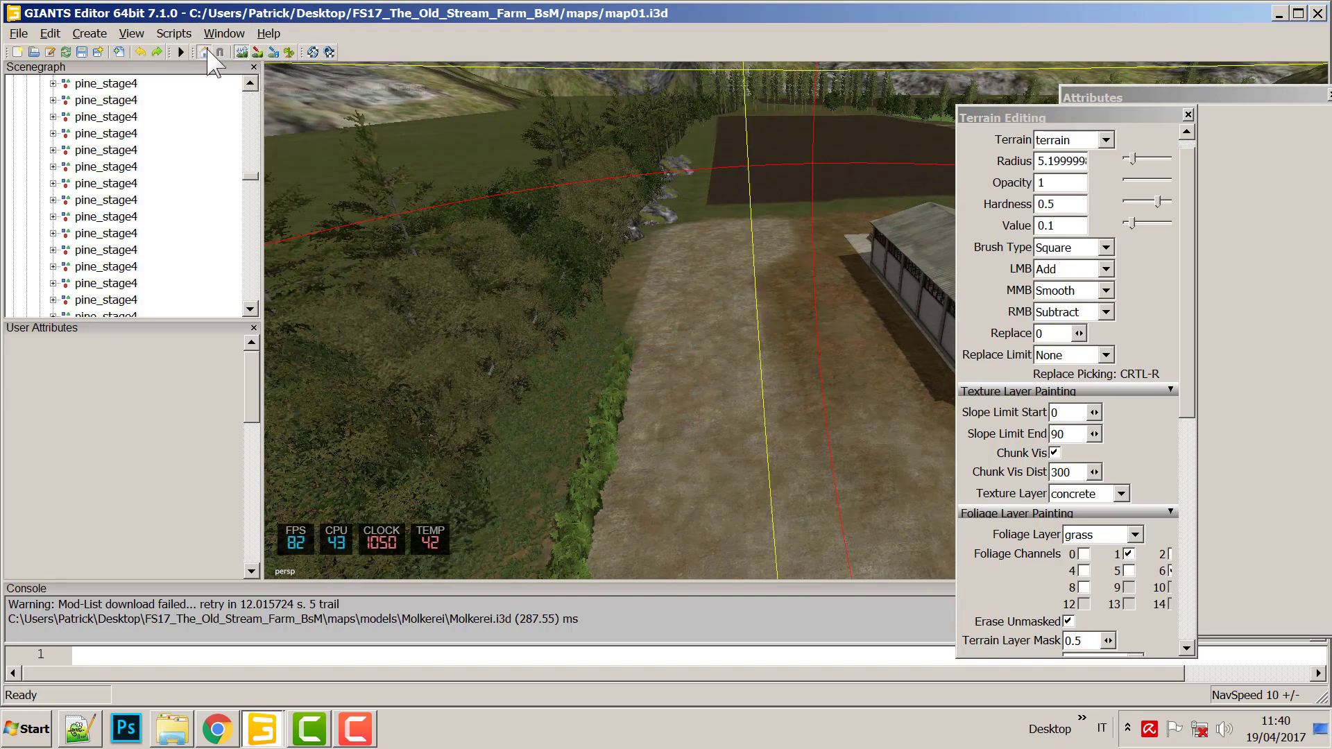
click(258, 54)
click(258, 54)
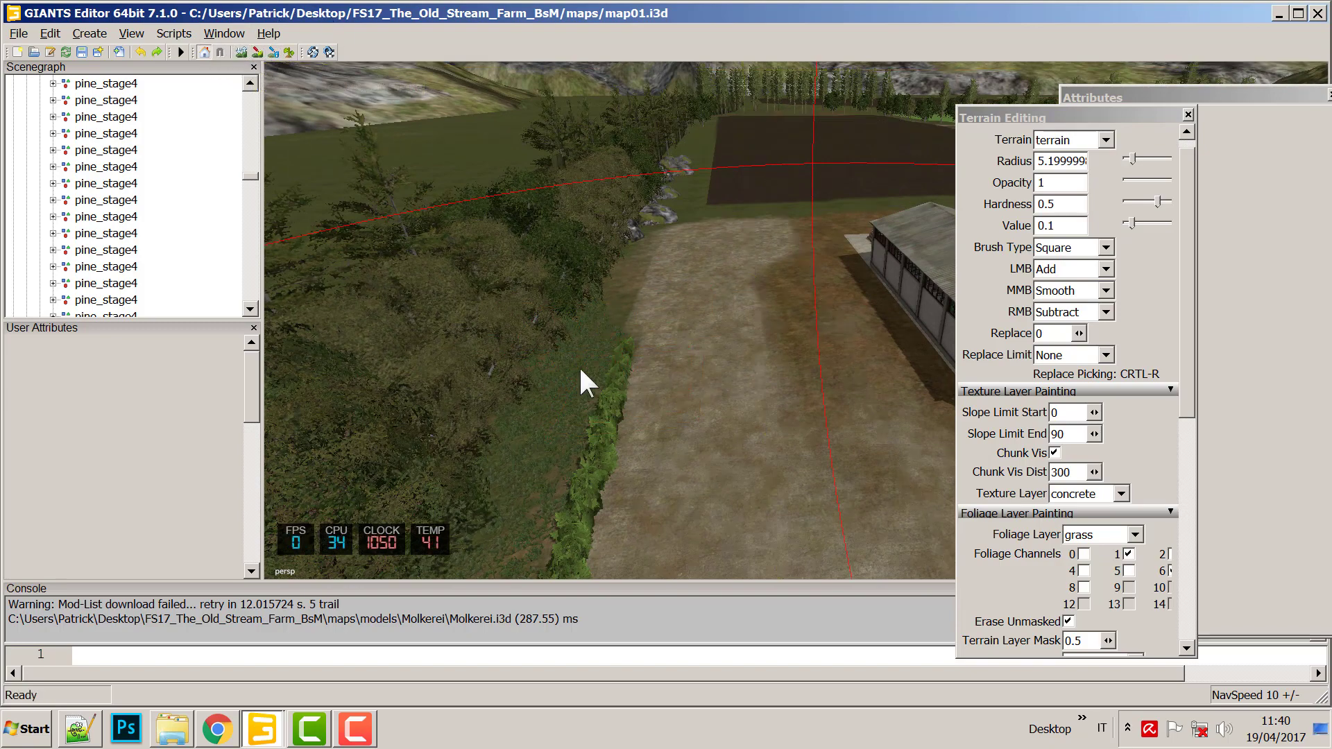
click(620, 380)
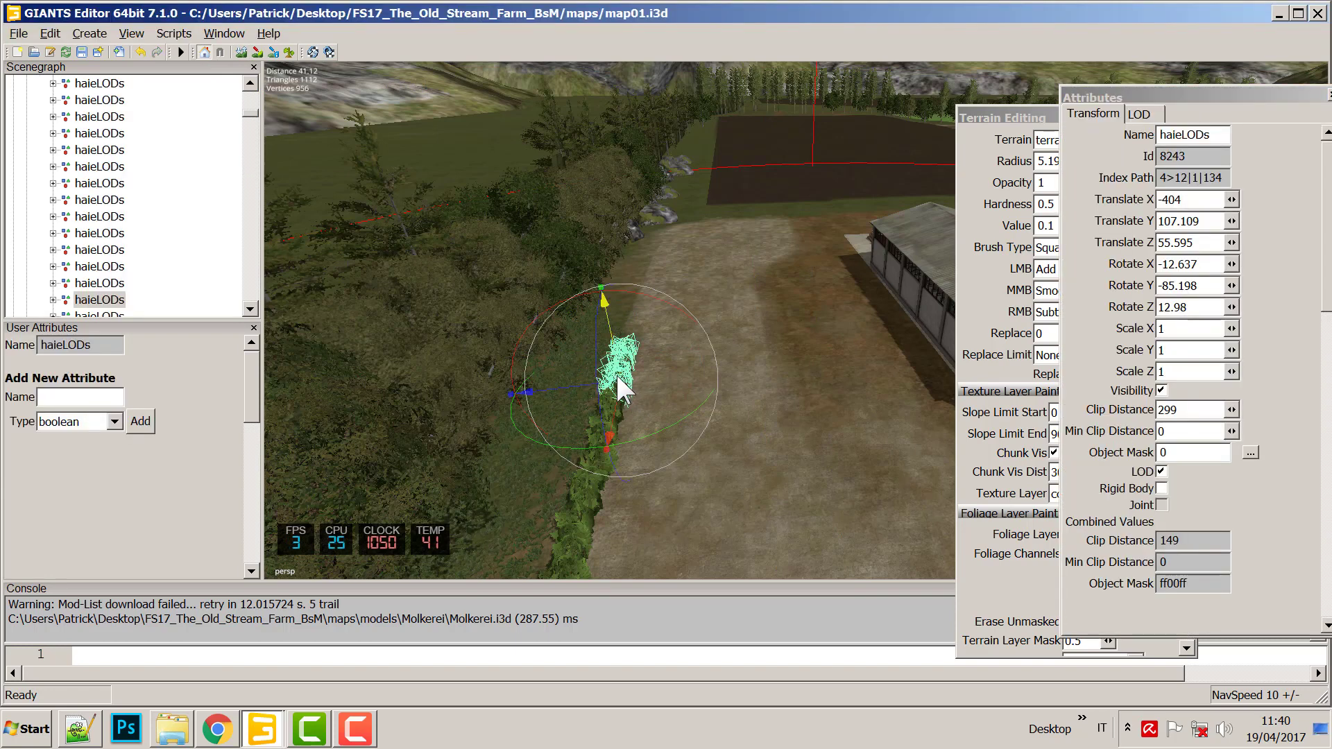
click(618, 384)
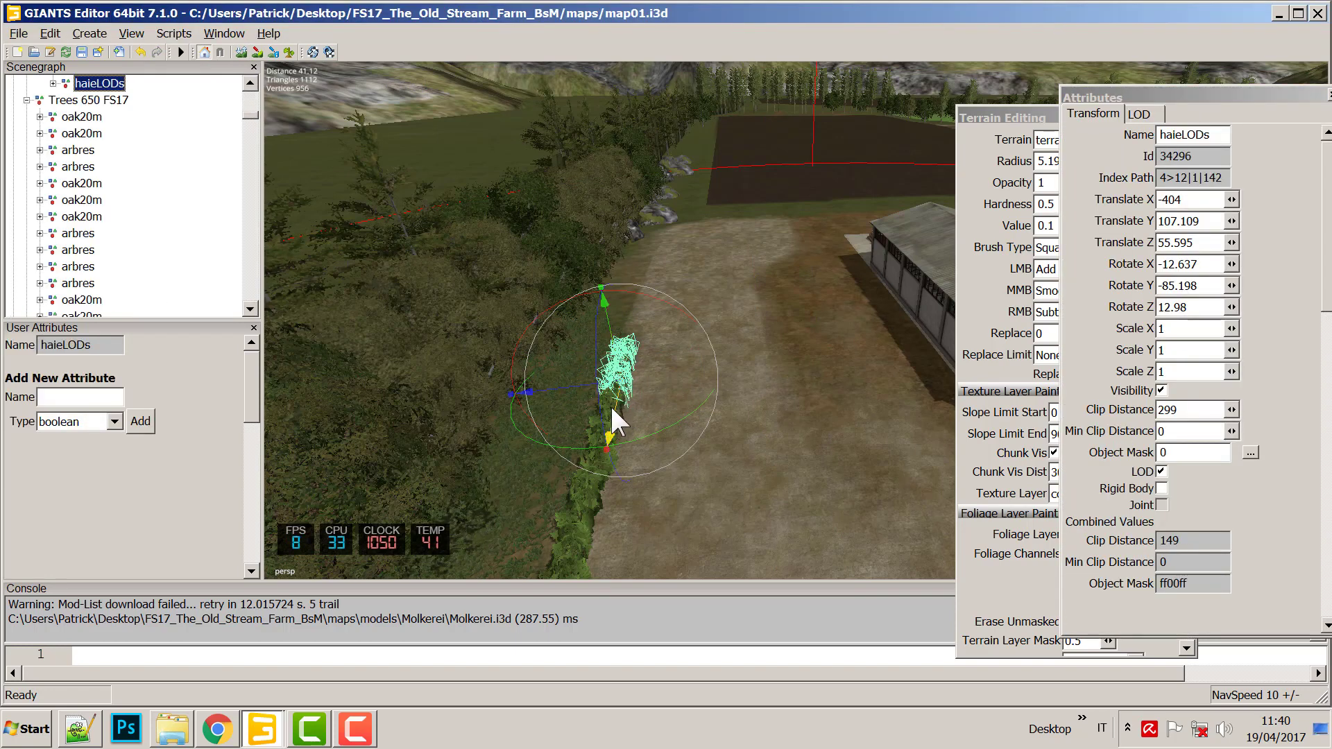
drag(616, 411, 652, 267)
Continue the hedge in a straight line up to the rocks with further copies of the segment placed end to end.
key(ctrl+d)
key(ctrl+d)
key(ctrl+d)
drag(636, 314, 666, 239)
key(ctrl+d)
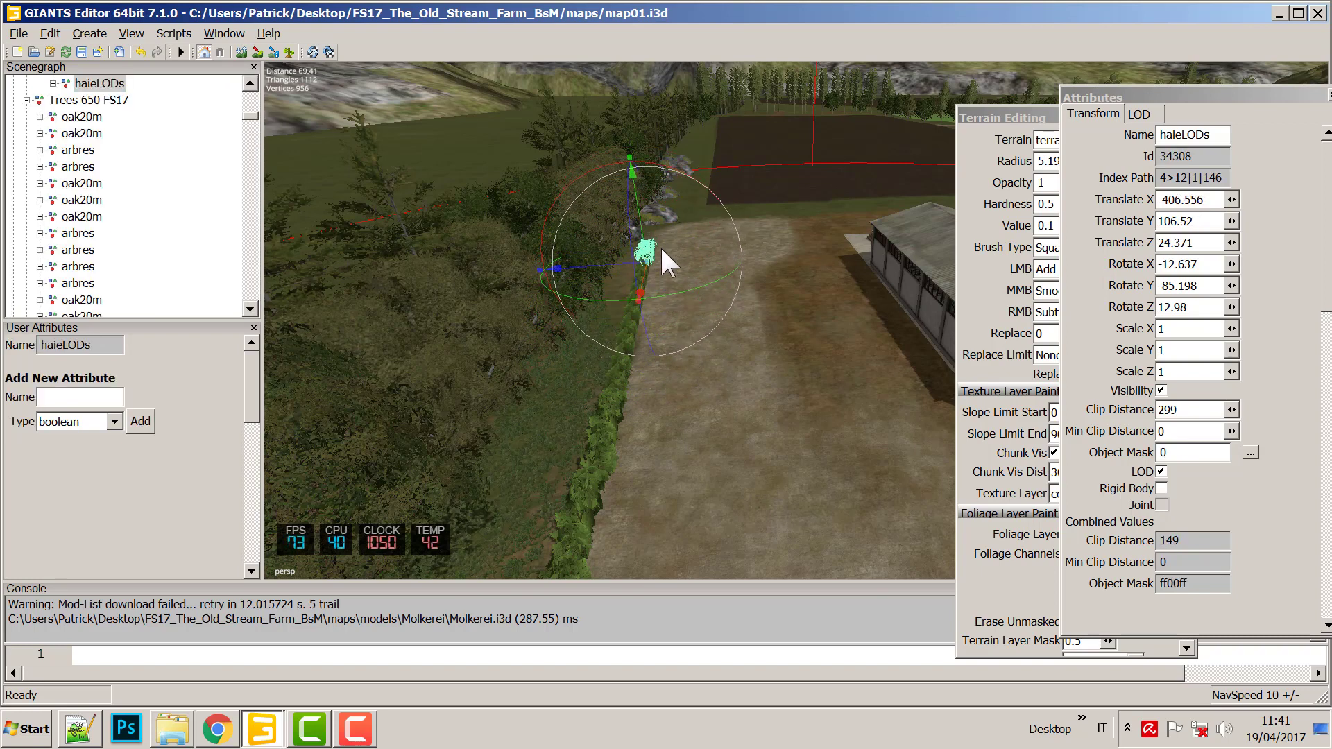
key(ctrl+d)
drag(639, 286, 664, 234)
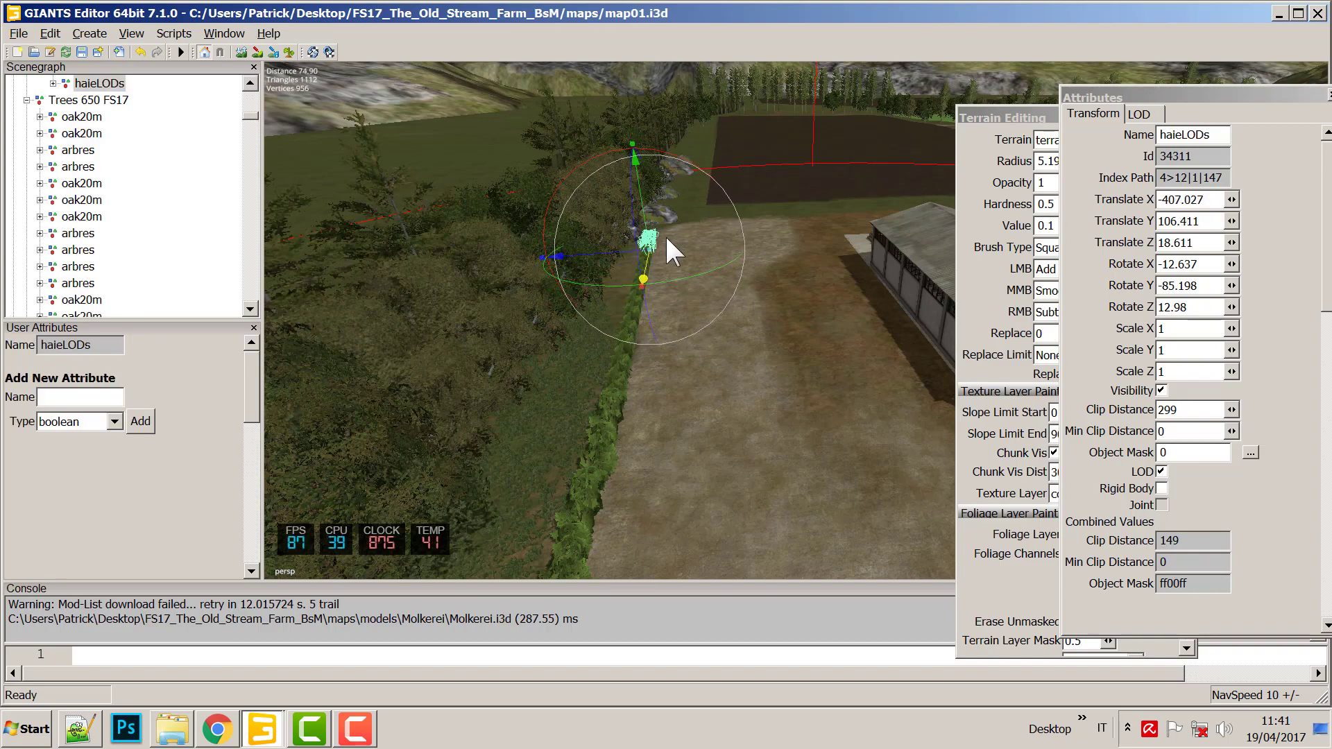
key(ctrl+d)
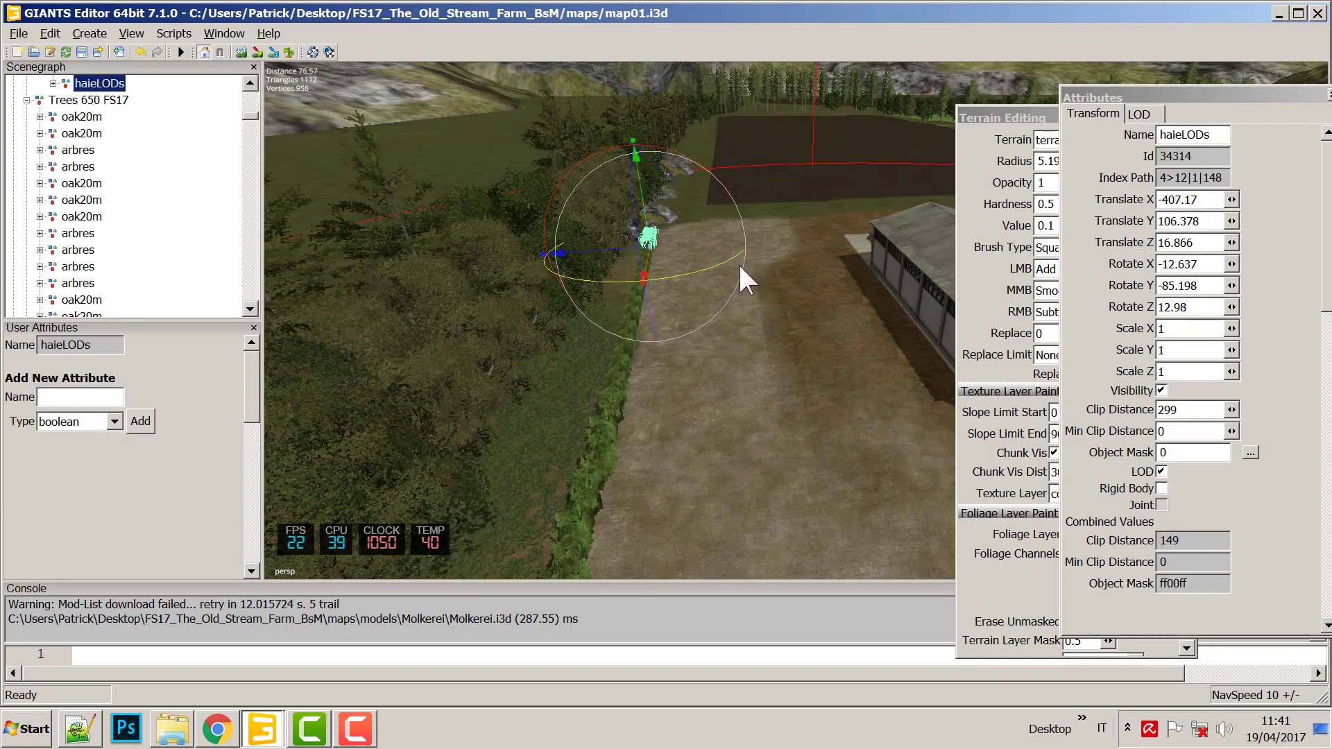
Duplicate the last hedge segment, move the copy past the row's end and turn it to about -46 degrees in Rotate Y.
alt+right_drag(739, 265, 784, 69)
alt+middle_drag(683, 206, 572, 335)
right_drag(572, 336, 610, 332)
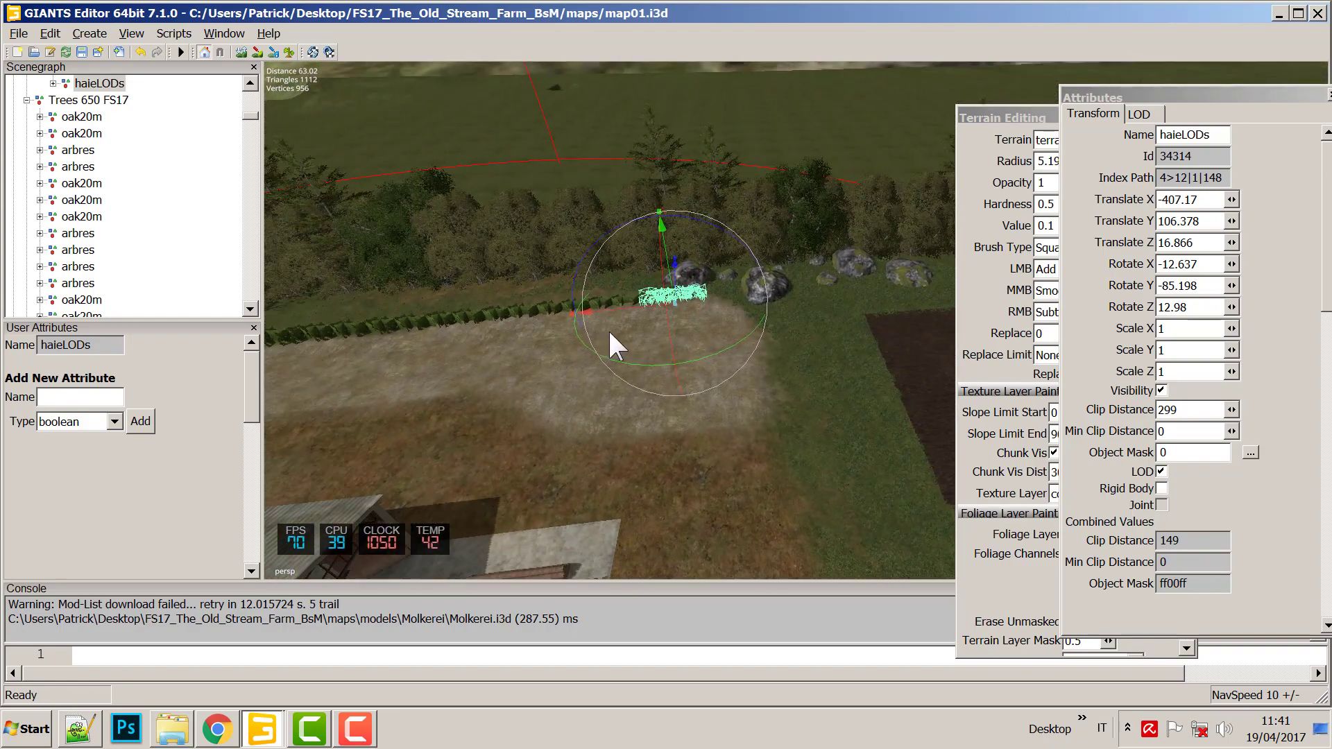
key(ctrl+d)
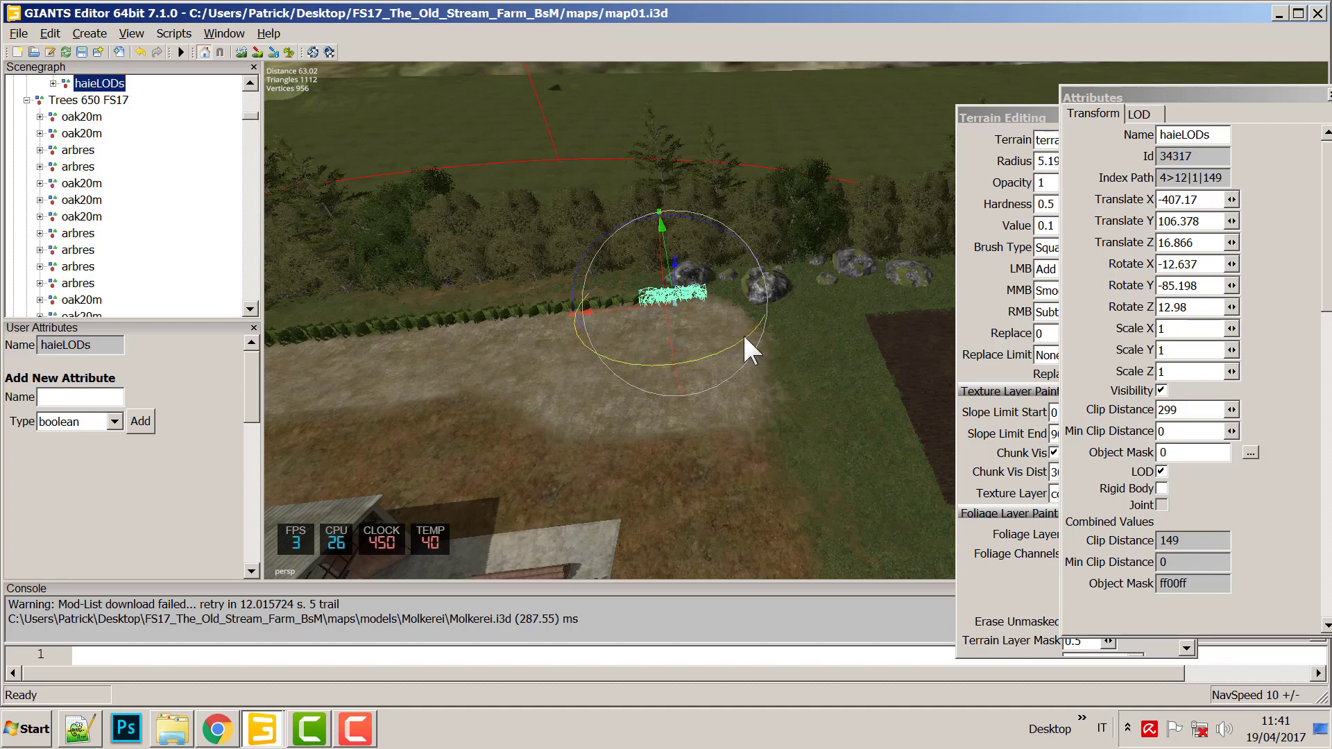
drag(742, 331, 719, 355)
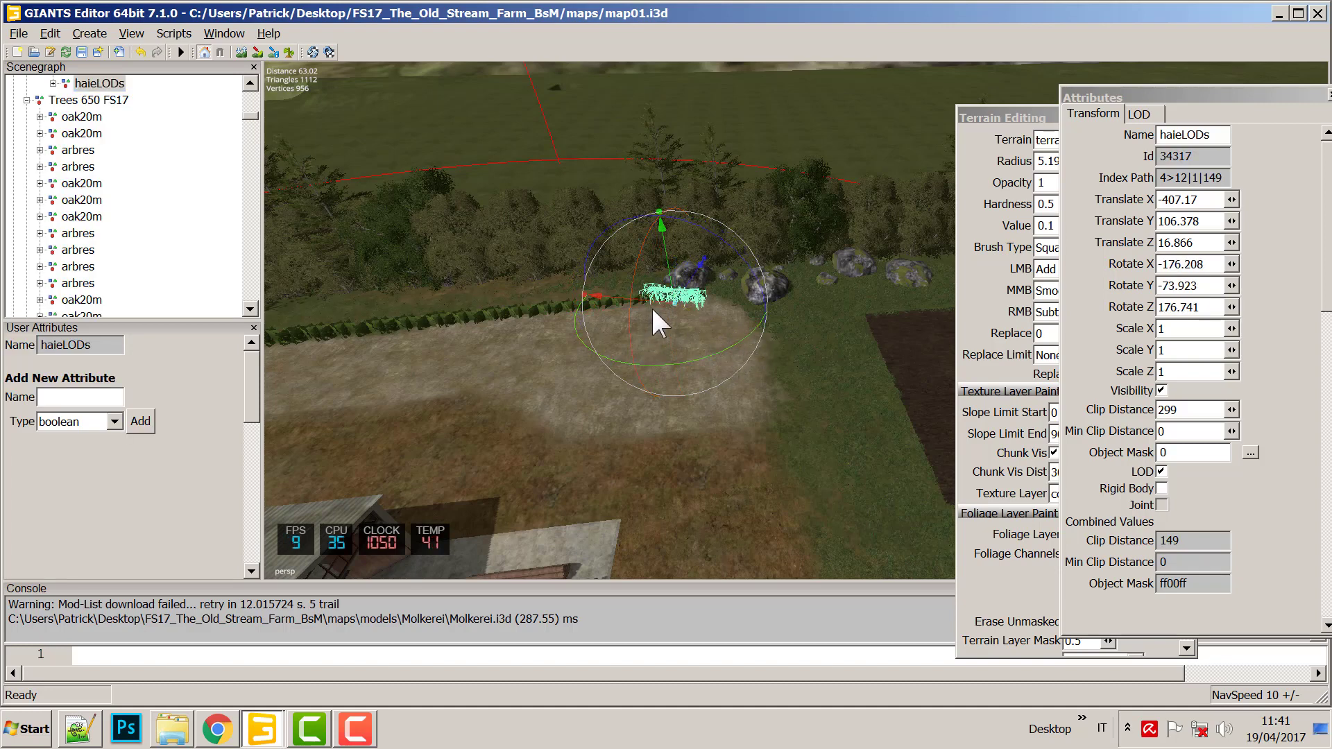
drag(653, 309, 726, 312)
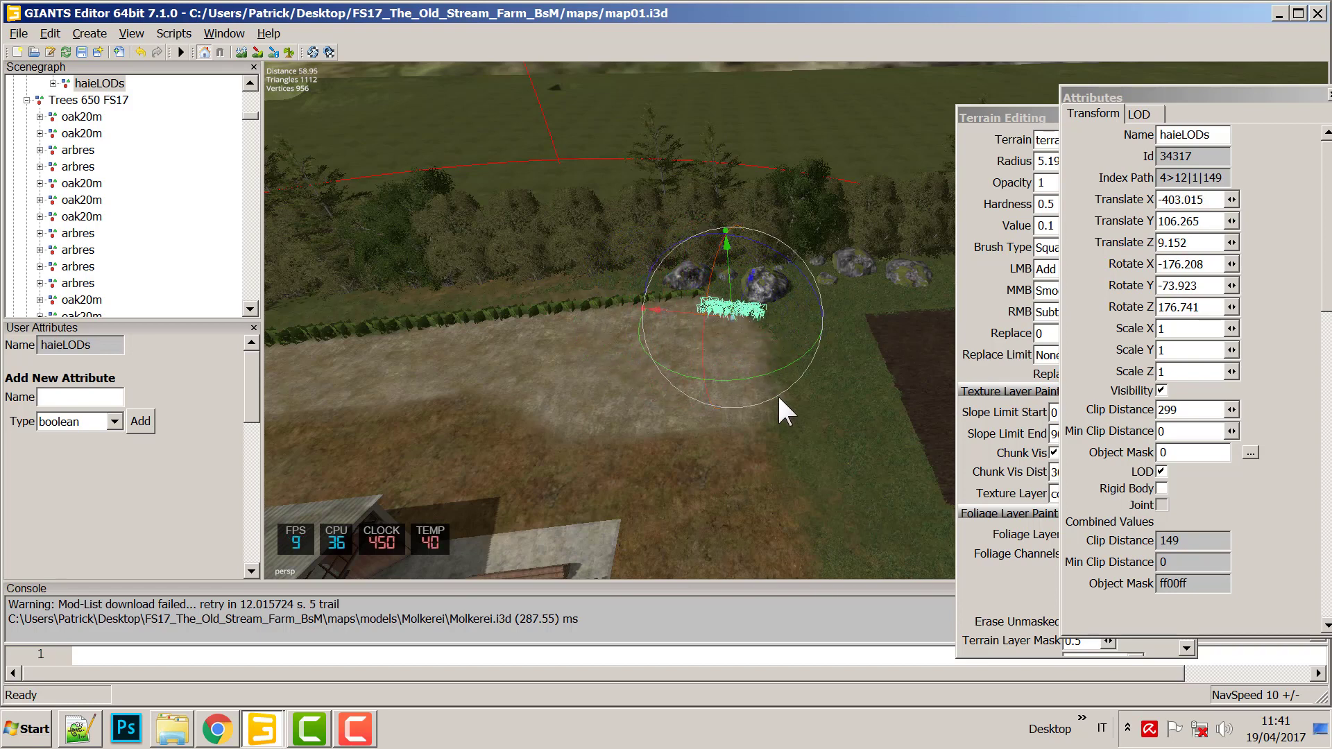
drag(776, 367, 728, 407)
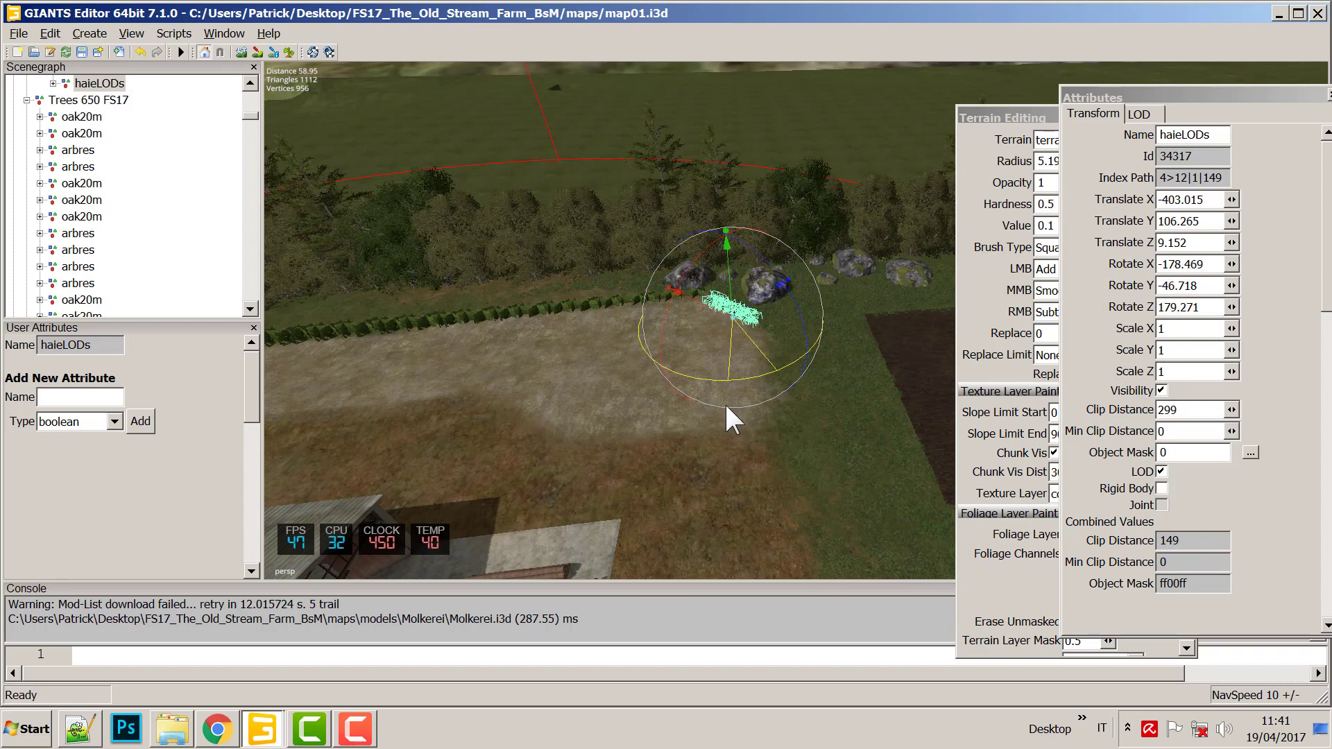
Shift the turned hedge segment against the row's end and raise it to a Translate Y of about 107.56.
click(673, 294)
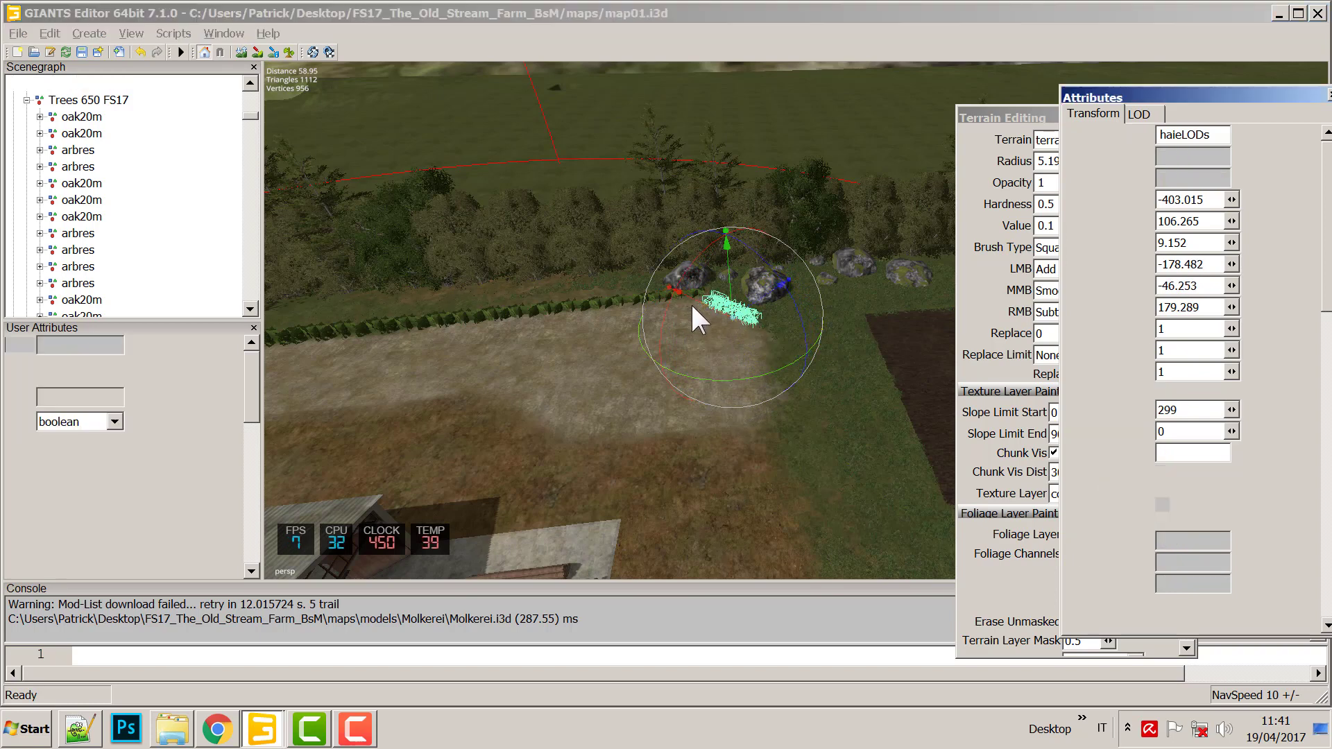
click(725, 306)
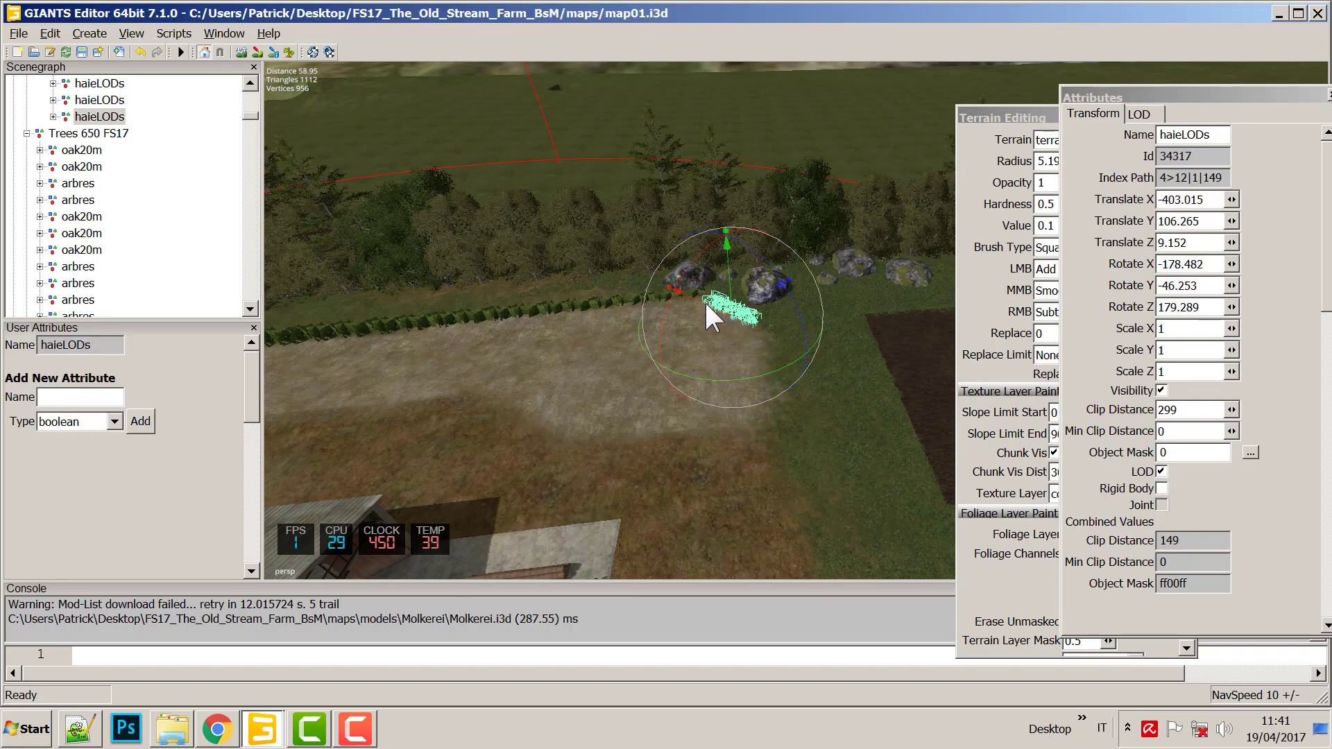
drag(705, 303, 717, 265)
click(721, 304)
click(706, 289)
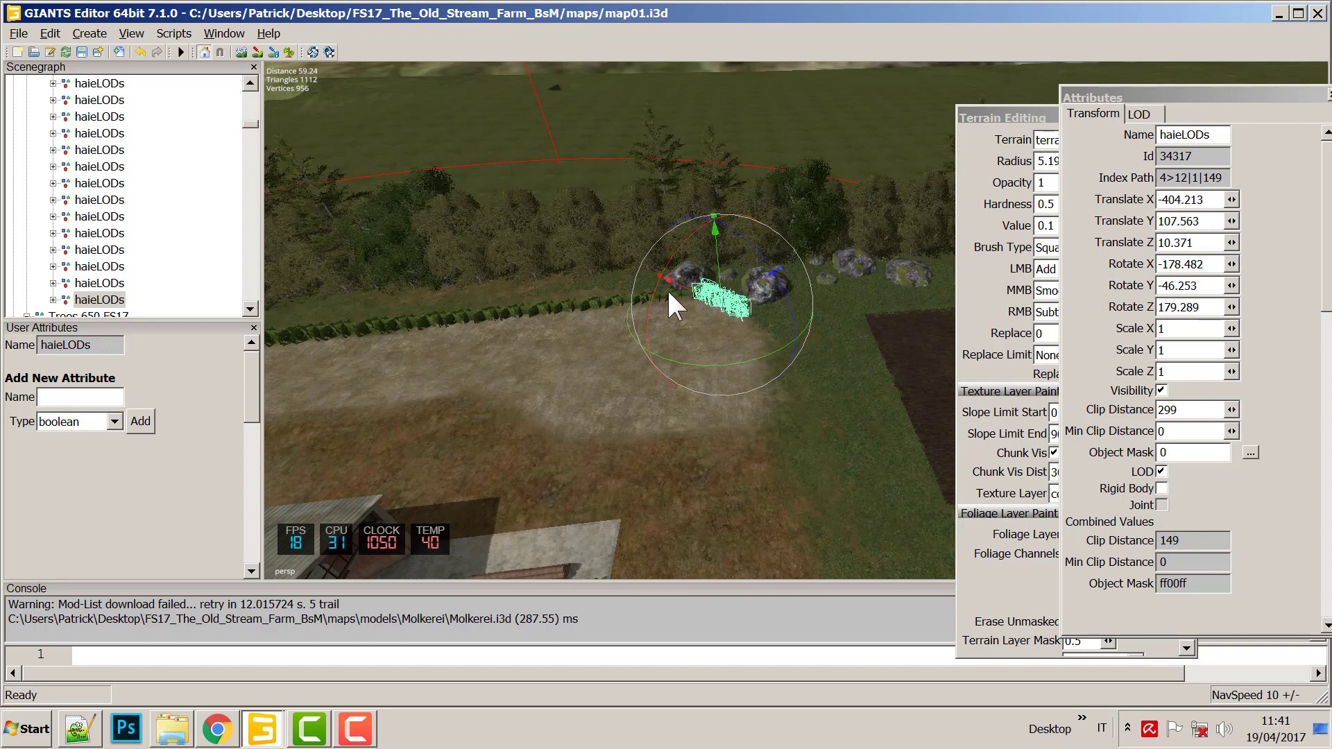
Raise the straight hedge segments nearest the rocks one by one, to a Translate Y of about 107.6 to 107.8.
click(667, 289)
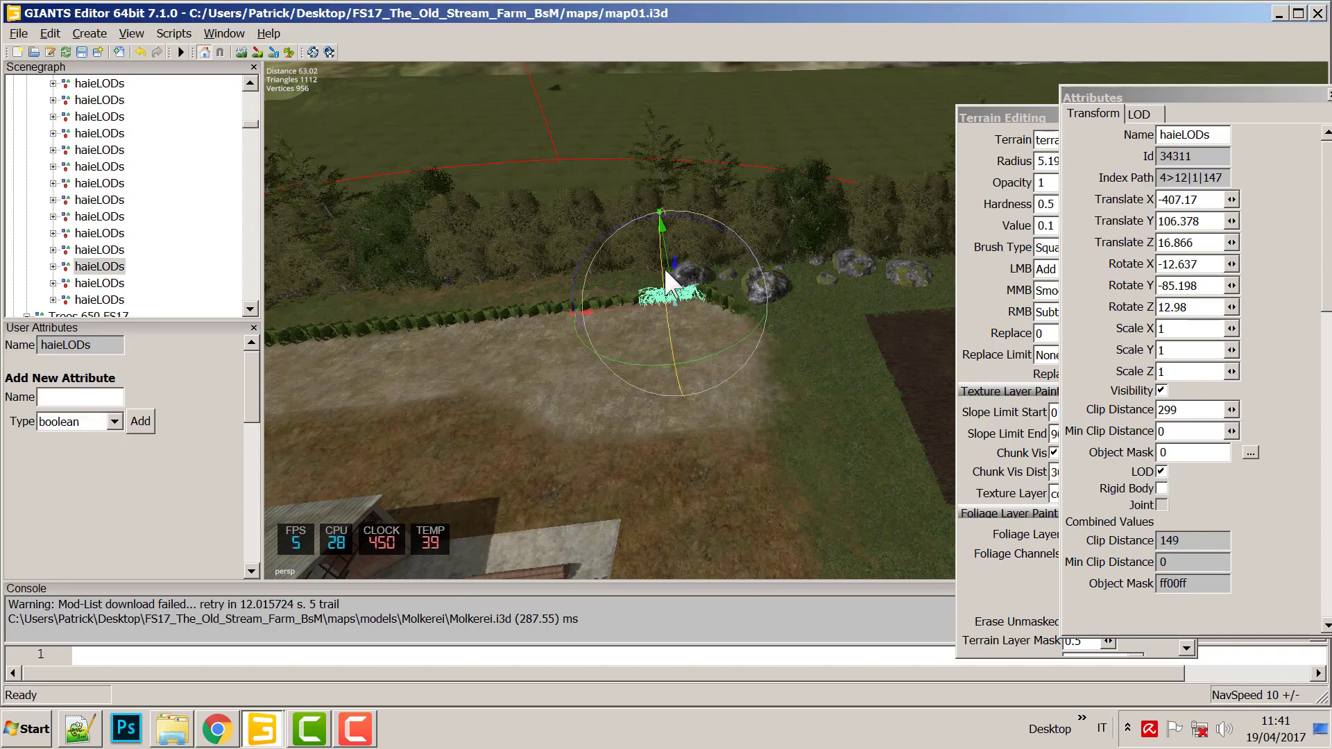
drag(668, 260, 549, 306)
click(602, 293)
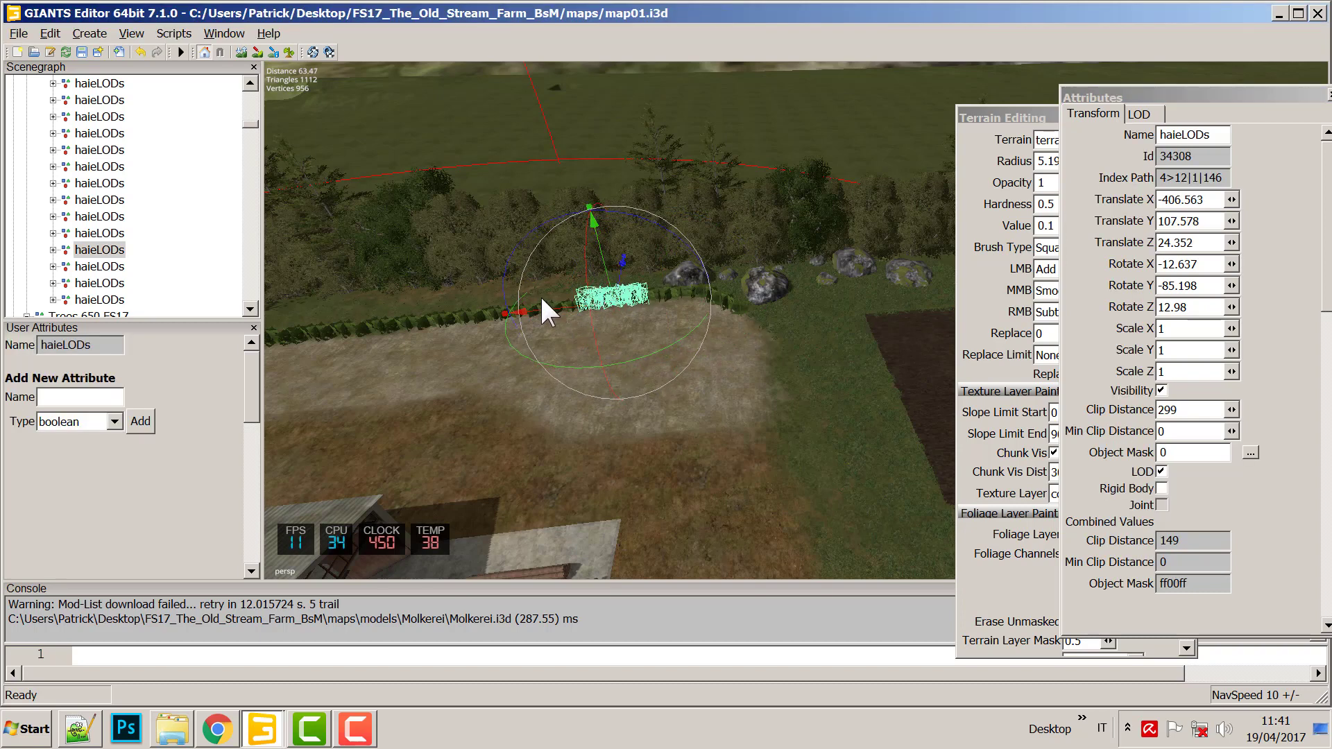
click(542, 302)
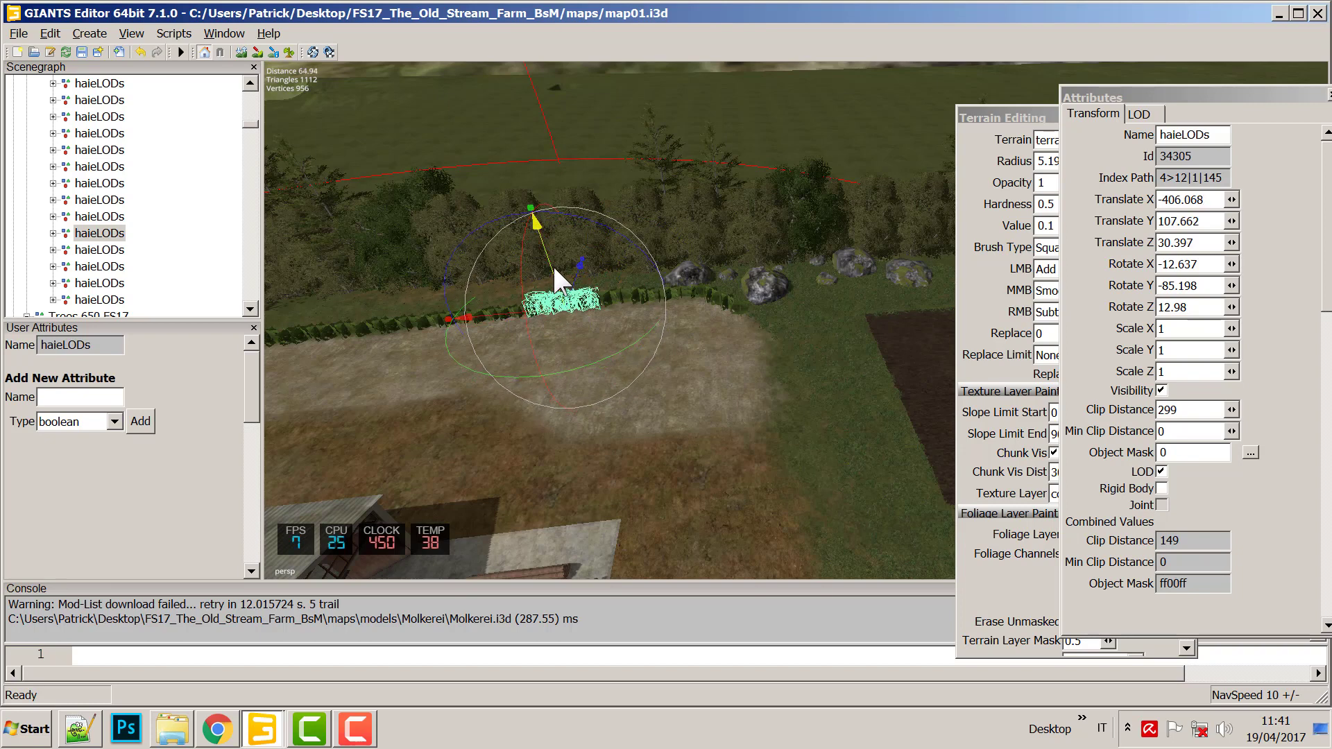
drag(552, 265, 503, 278)
click(494, 305)
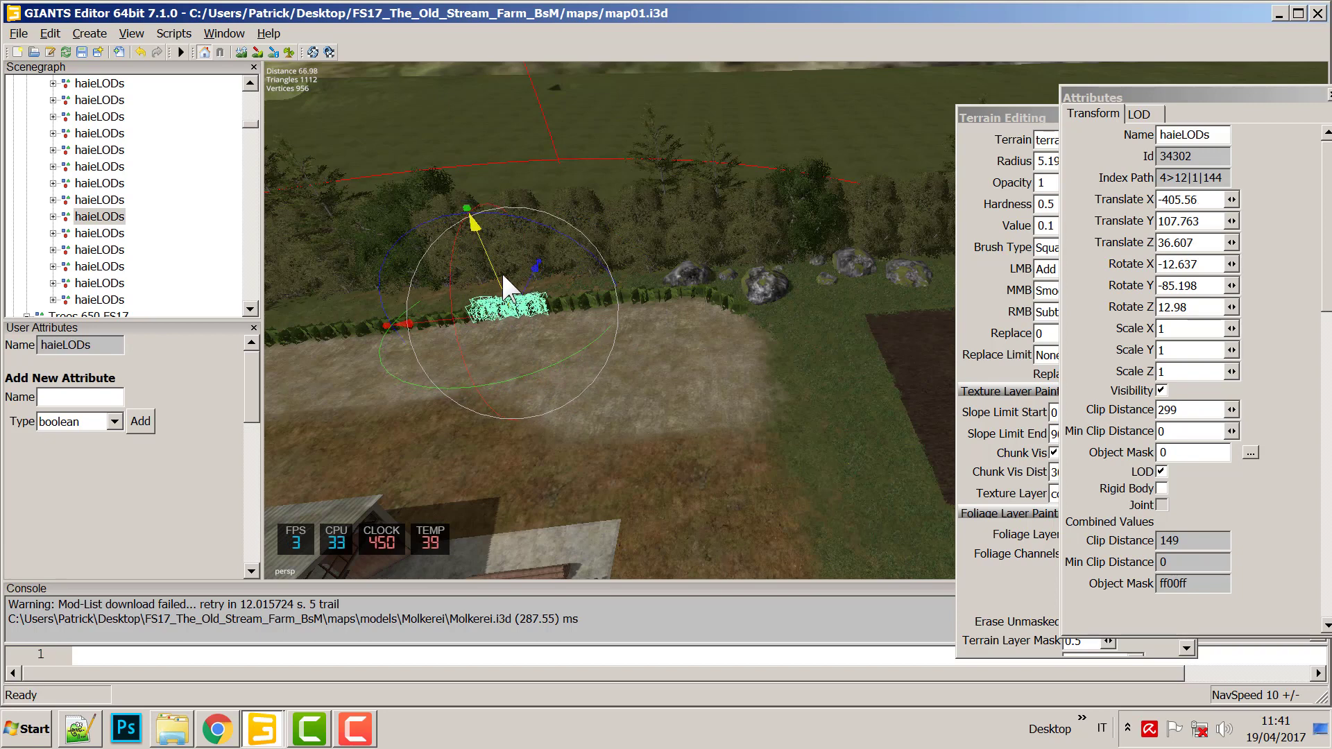
Raise the next two copied segments back along the row to Translate Y values of about 107.68 and 107.48.
click(432, 309)
click(455, 307)
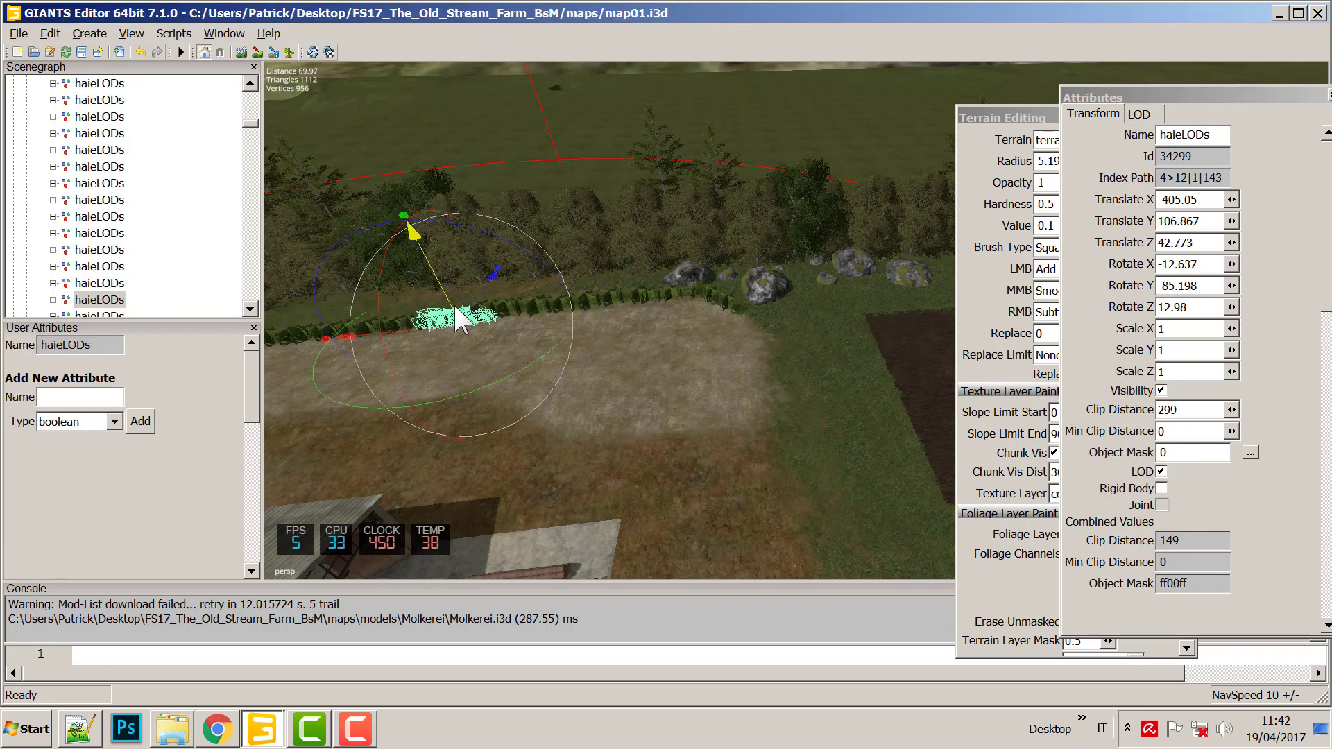
drag(454, 307, 452, 299)
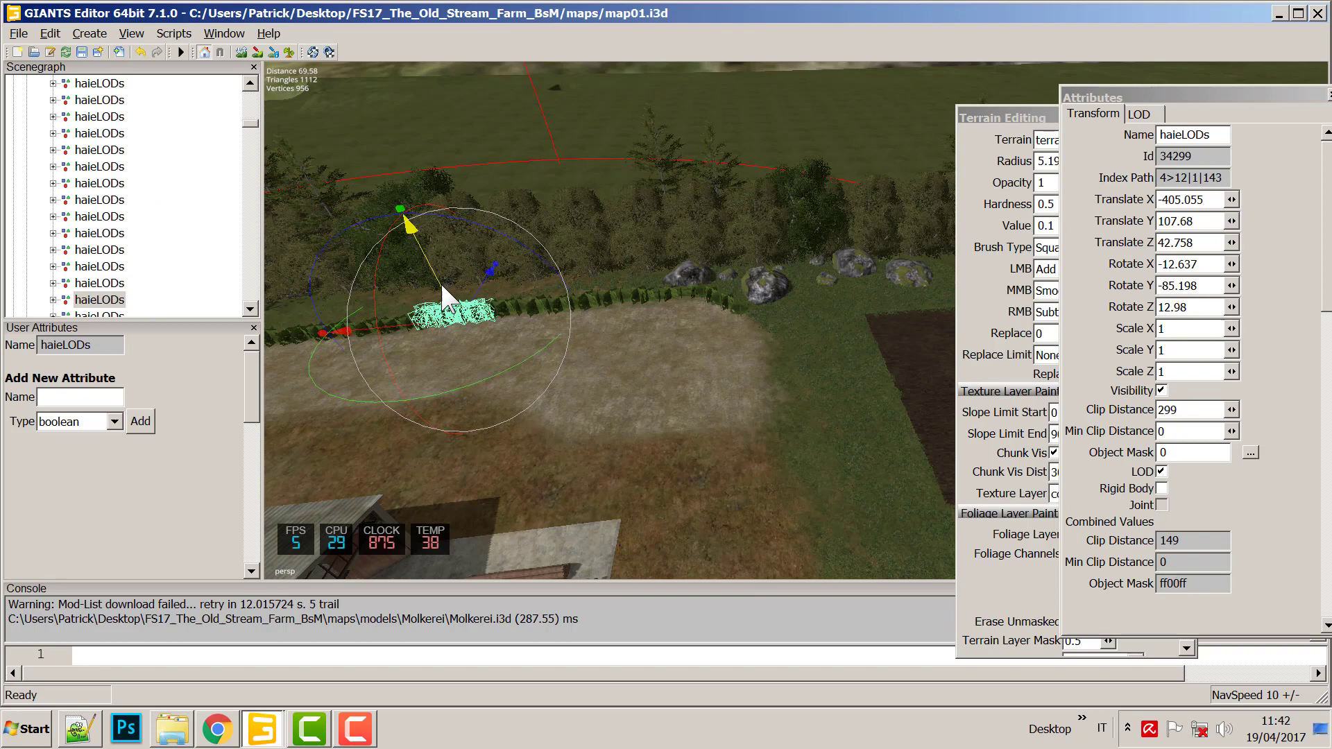
click(394, 314)
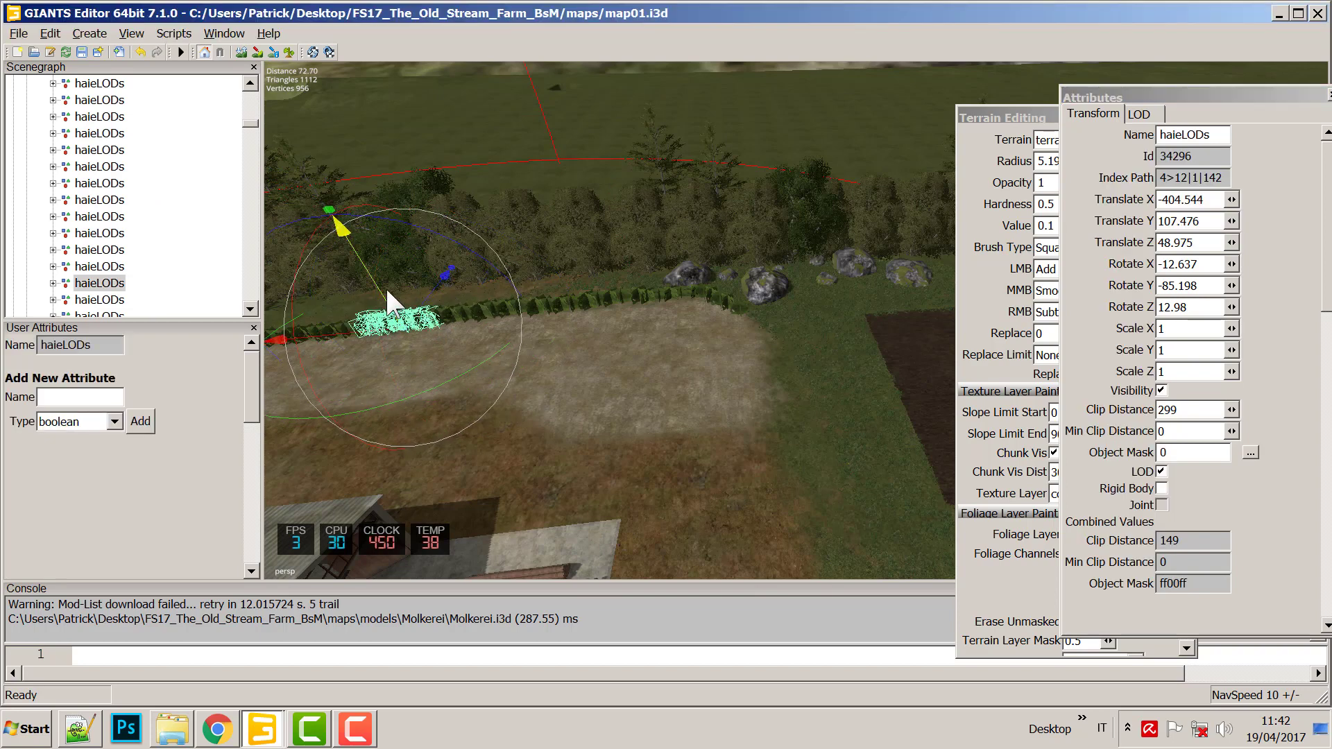
Level the original hedge segments with the copies, setting Translate Y to about 107.69, 107.31 and 107.38 in turn.
click(322, 319)
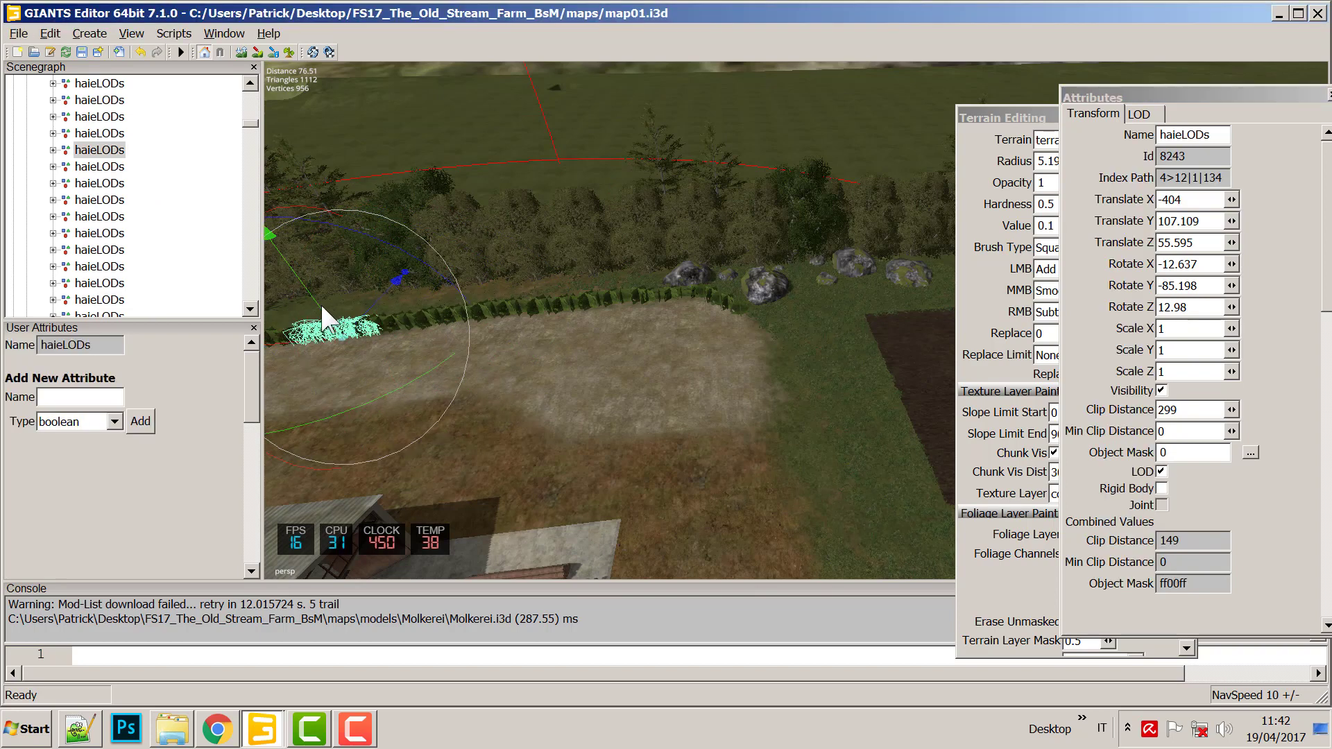
drag(322, 306, 729, 277)
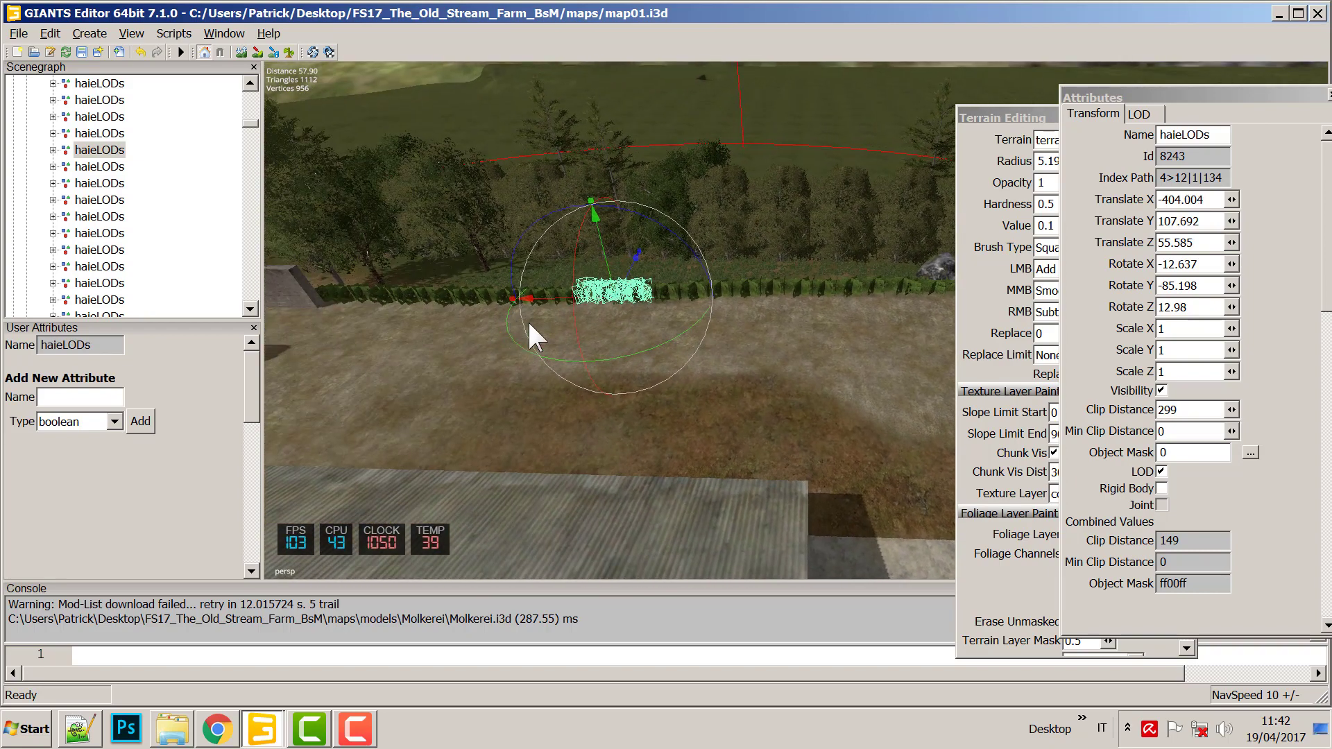
alt+drag(528, 323, 591, 323)
click(624, 321)
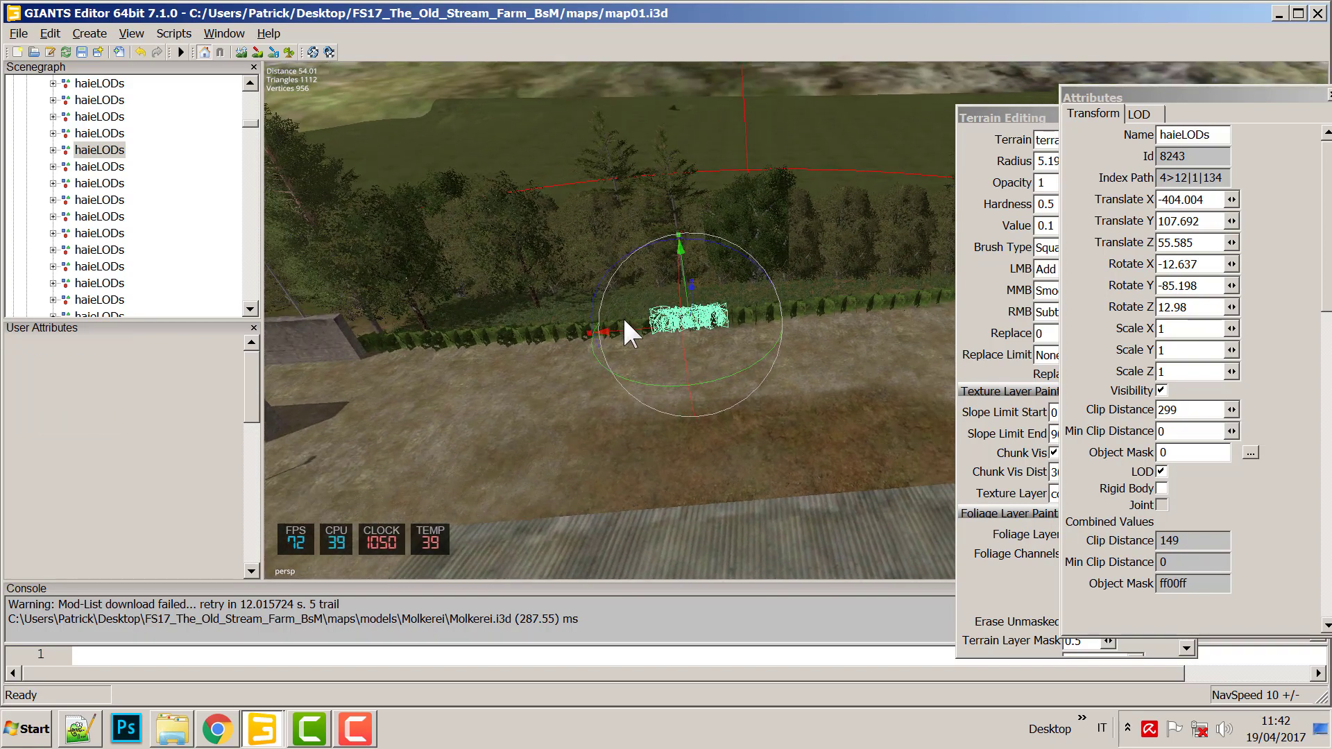
click(622, 315)
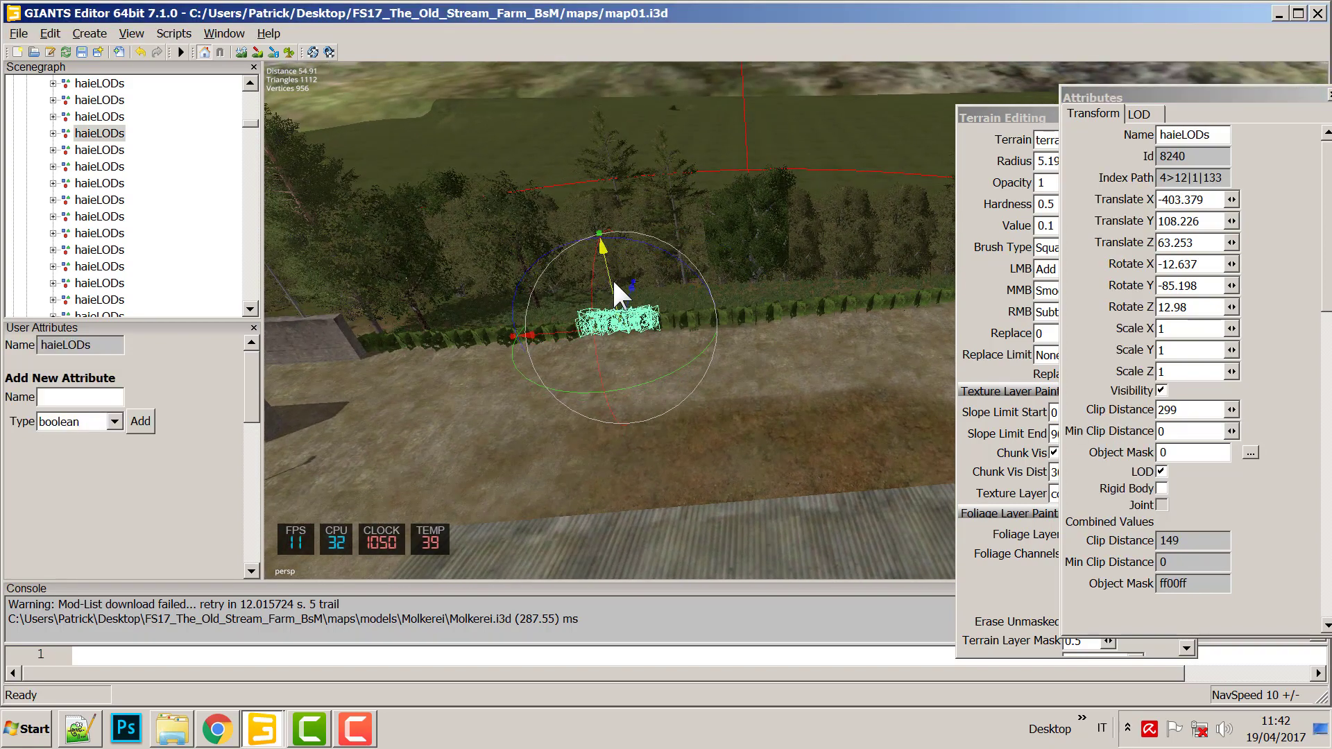
drag(615, 284, 609, 292)
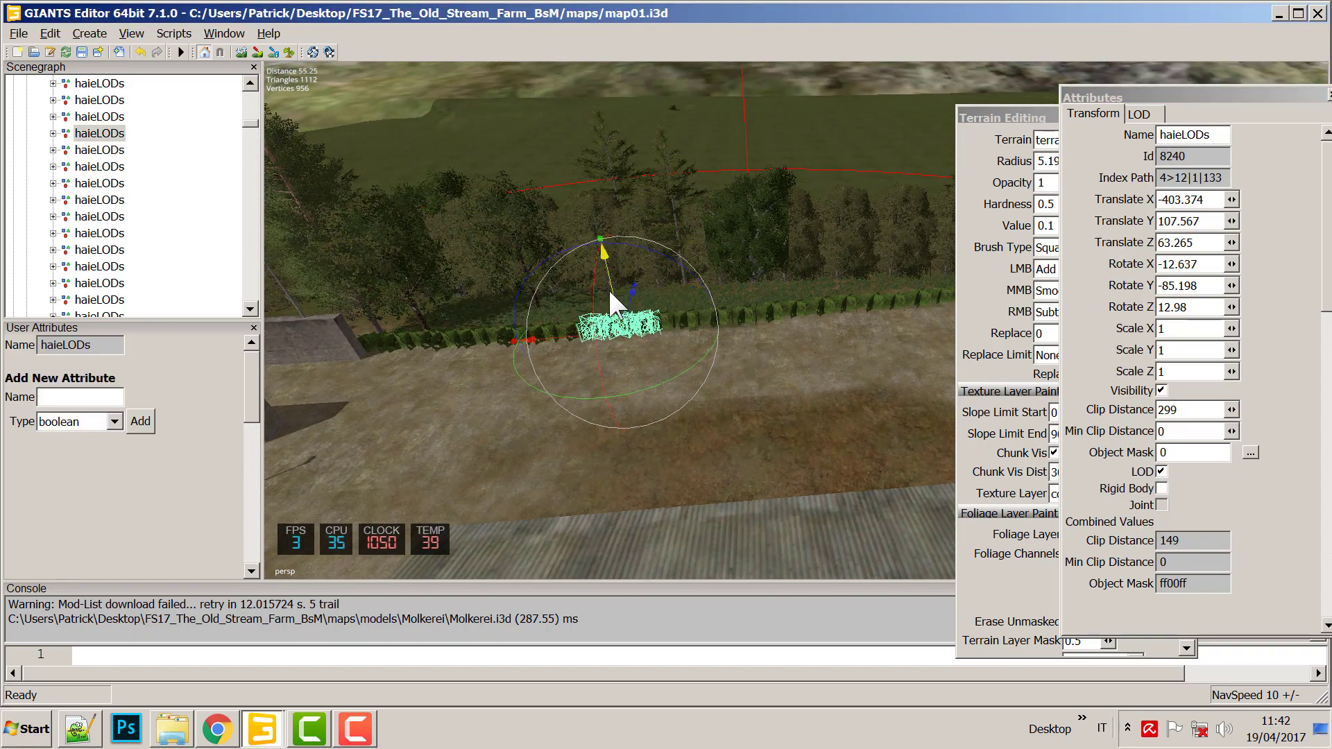
click(565, 324)
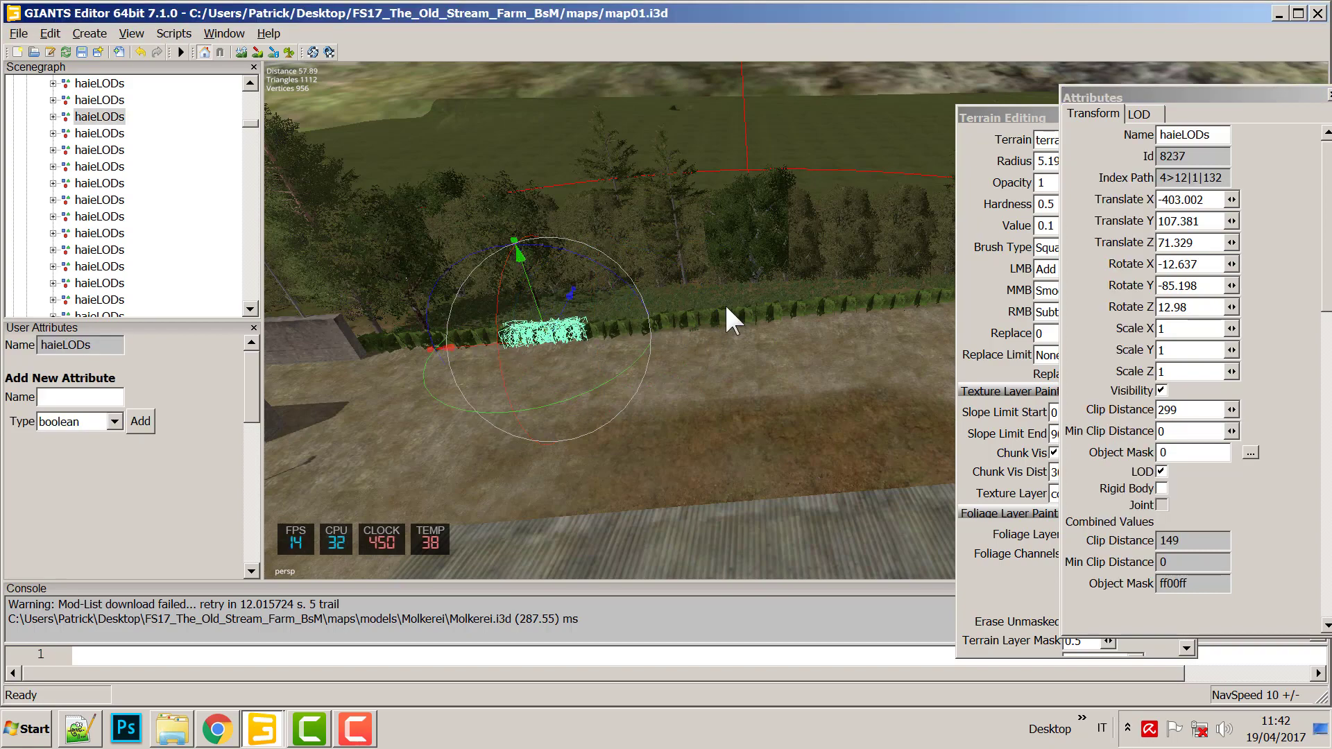
Save the map and extend the hedge along the concrete's end with a copy of the angled segment placed flush beyond it.
alt+middle_drag(724, 303, 418, 356)
right_drag(522, 373, 570, 399)
click(570, 396)
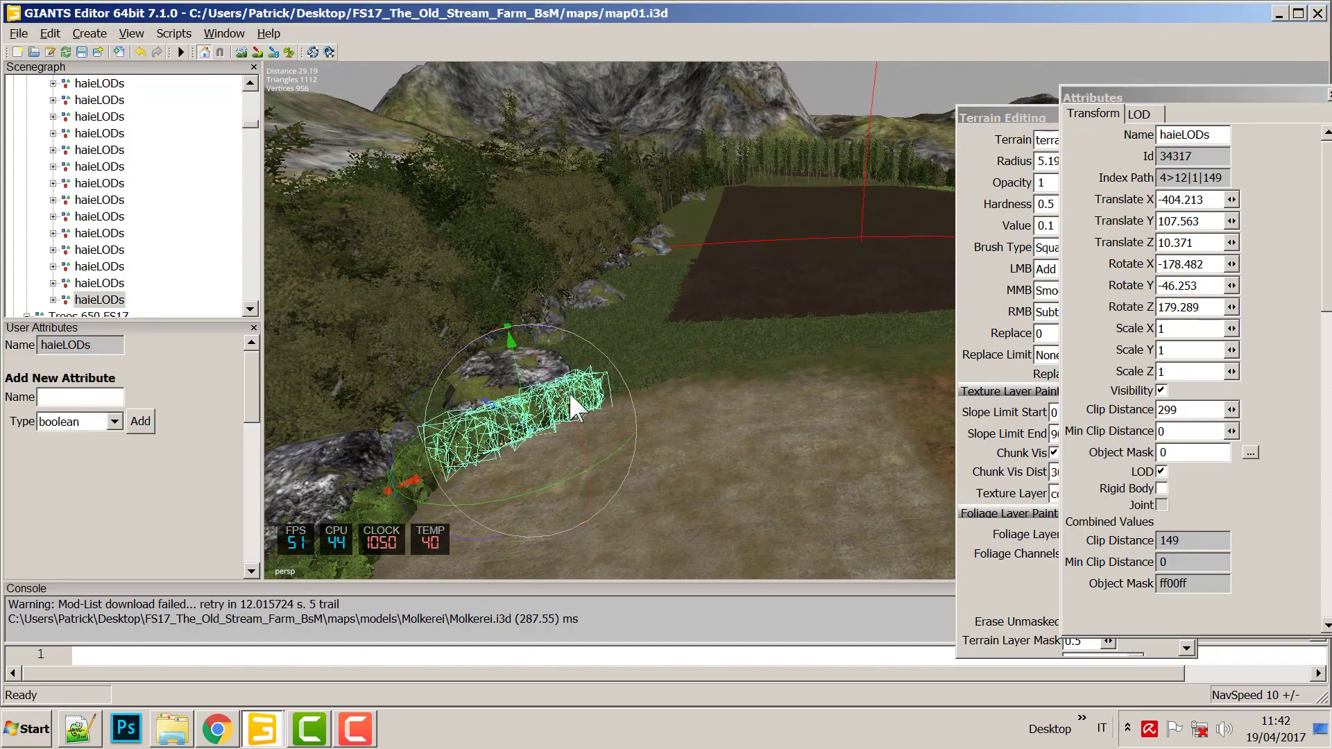
key(ctrl+s)
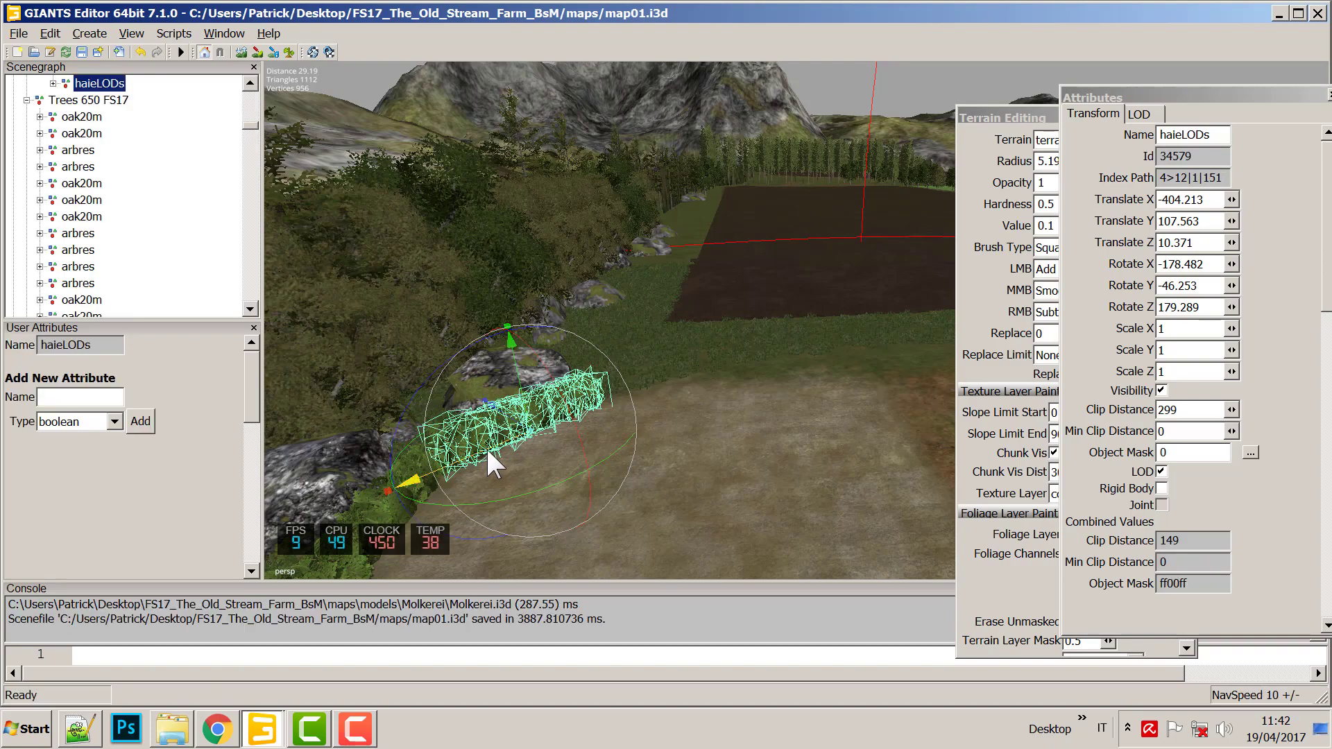
click(622, 392)
drag(622, 392, 613, 398)
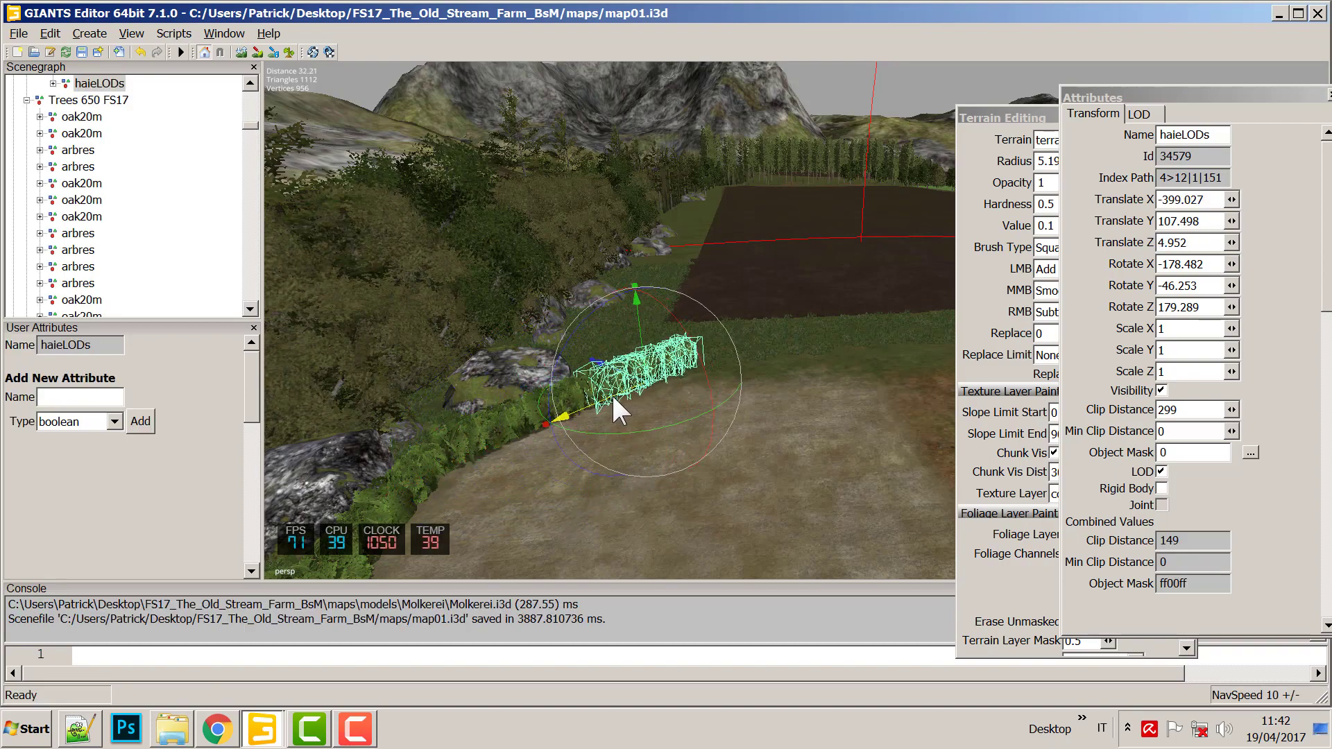
Shorten the last angled hedge segment beyond the rocks to a Scale X of about 0.868, undoing any accidental rotation.
alt+drag(752, 383, 728, 406)
alt+drag(809, 326, 719, 439)
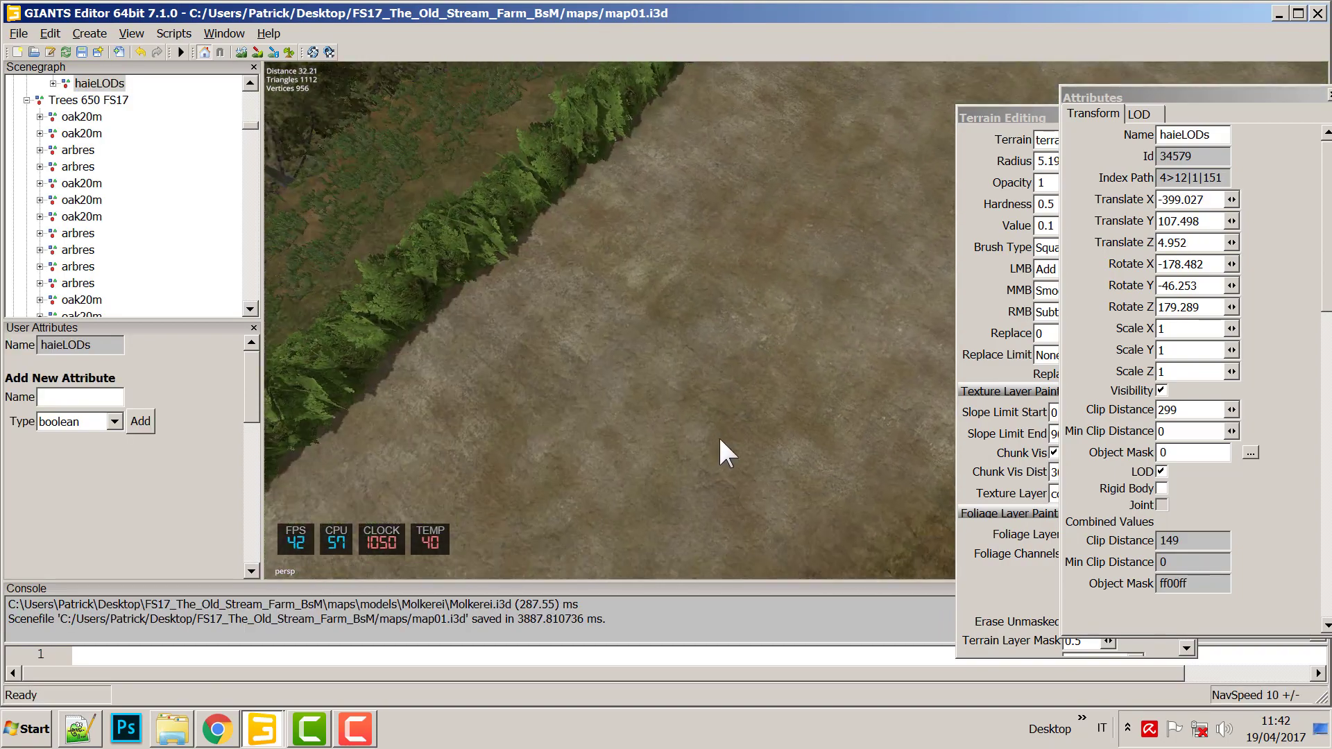
click(818, 326)
scroll(828, 320, down, 5)
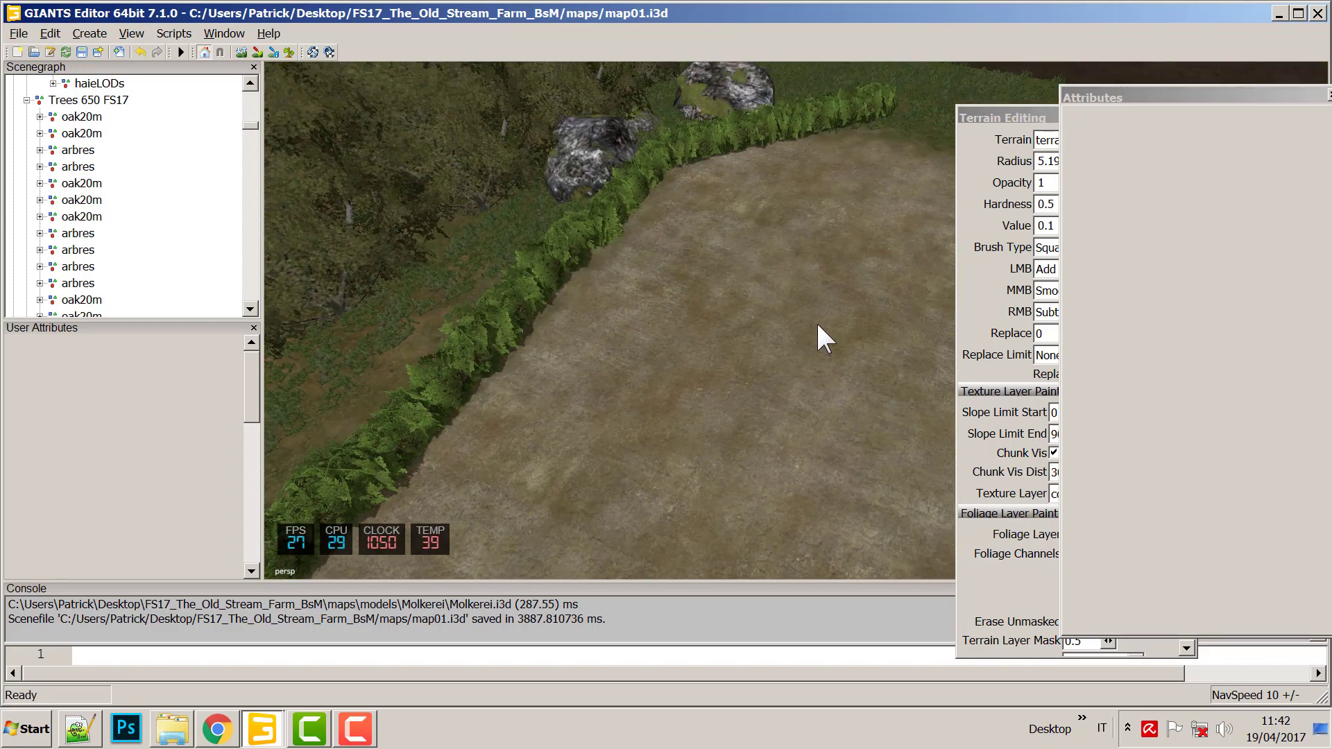
alt+drag(788, 337, 674, 372)
scroll(675, 372, up, 3)
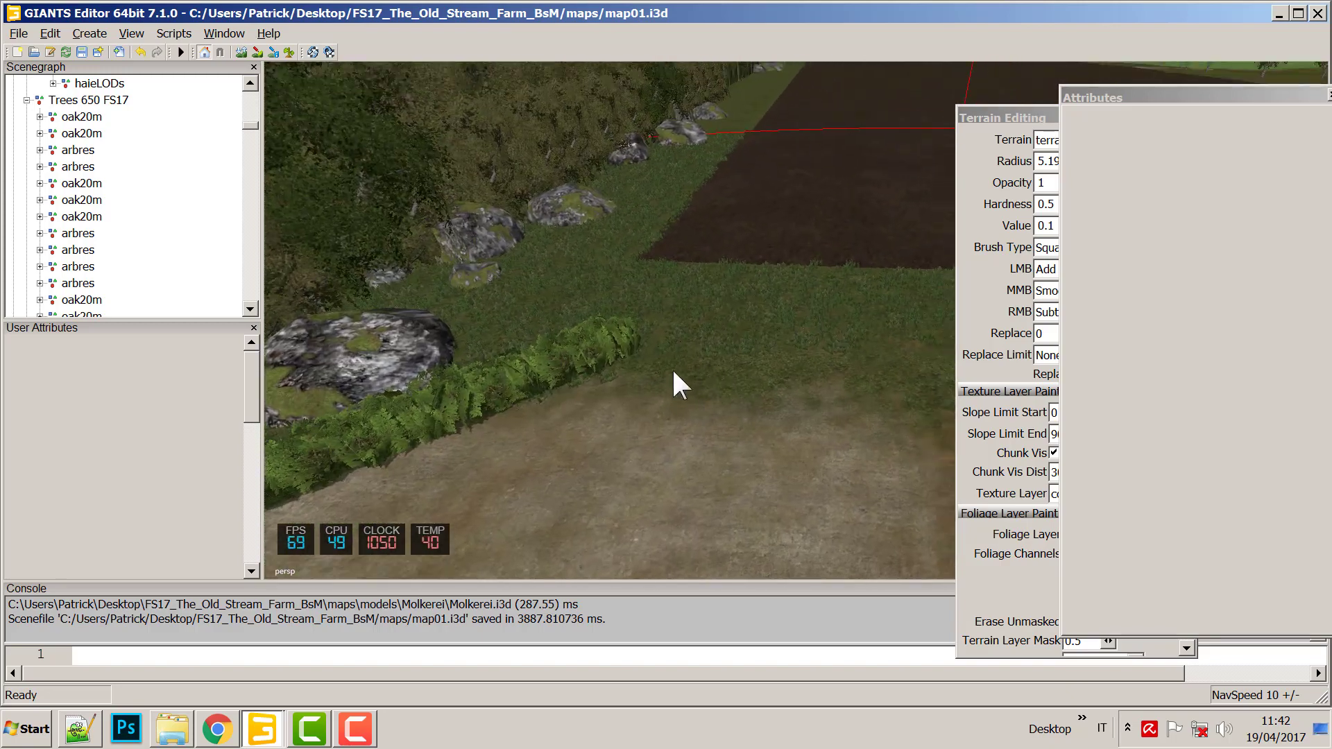
click(549, 352)
drag(415, 438, 434, 430)
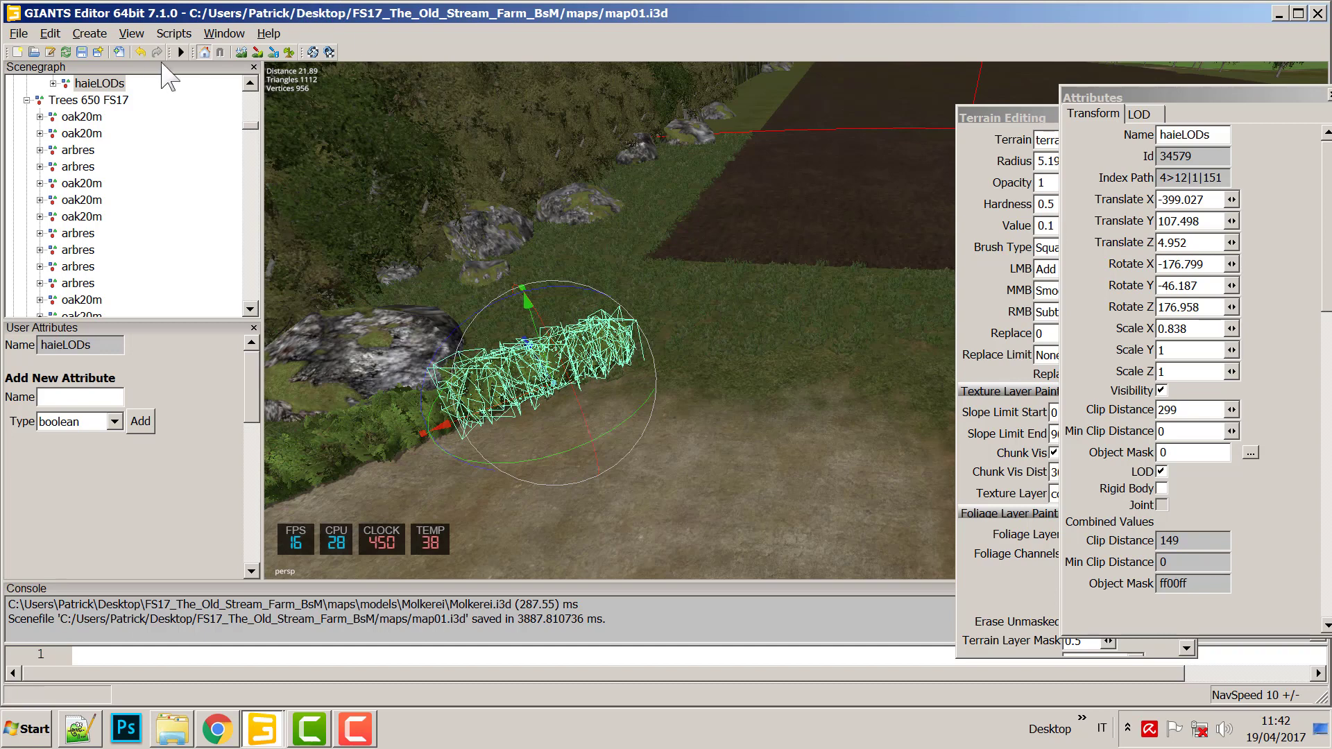
click(140, 52)
click(139, 52)
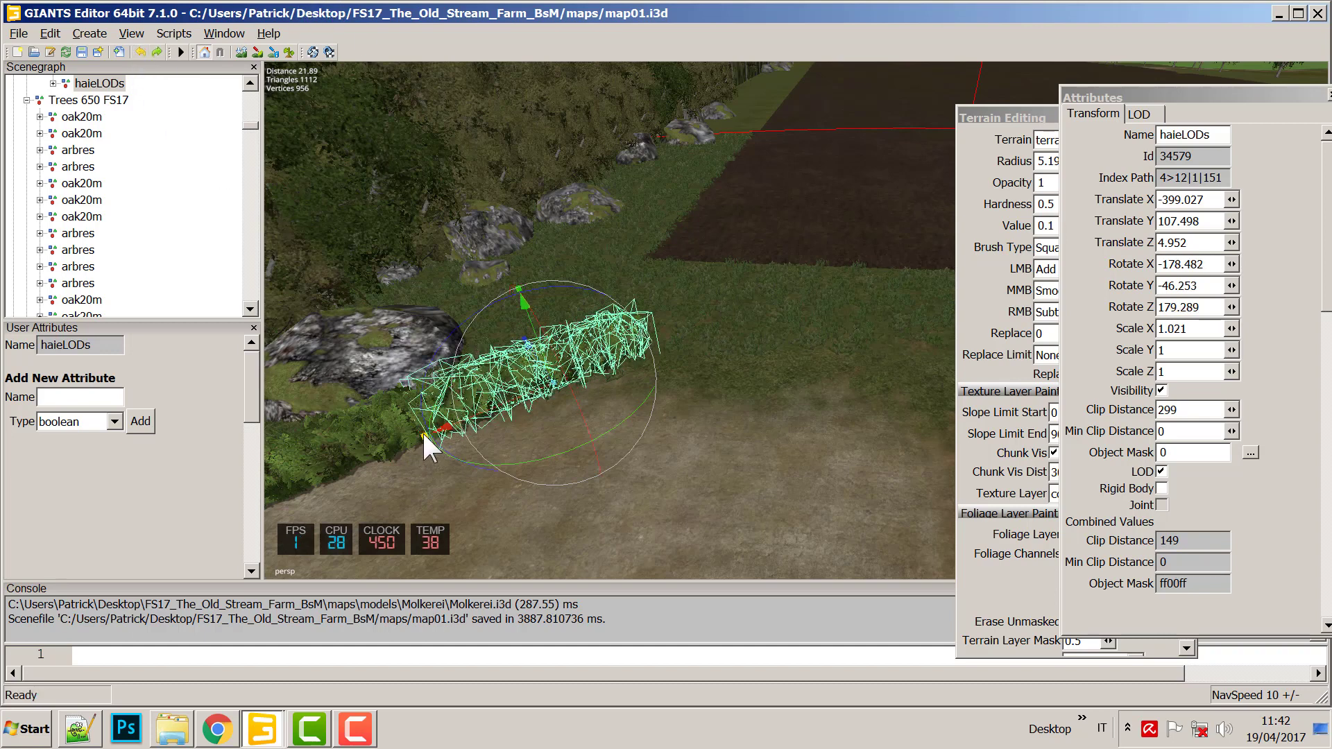
drag(422, 435, 425, 427)
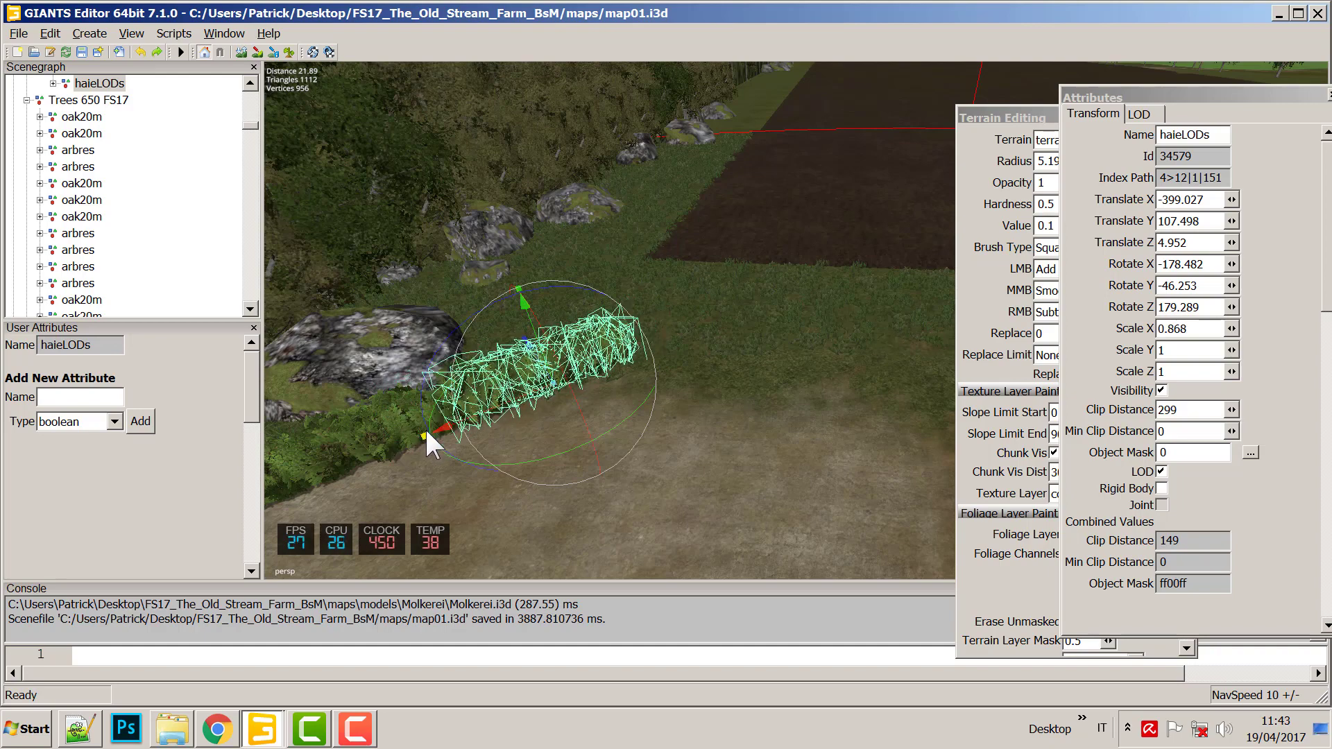
Duplicate the shortened hedge segment, place the copy flush beyond it at about X -394.344, Z 3.11, and set its Rotate Y to 0.
key(ctrl+d)
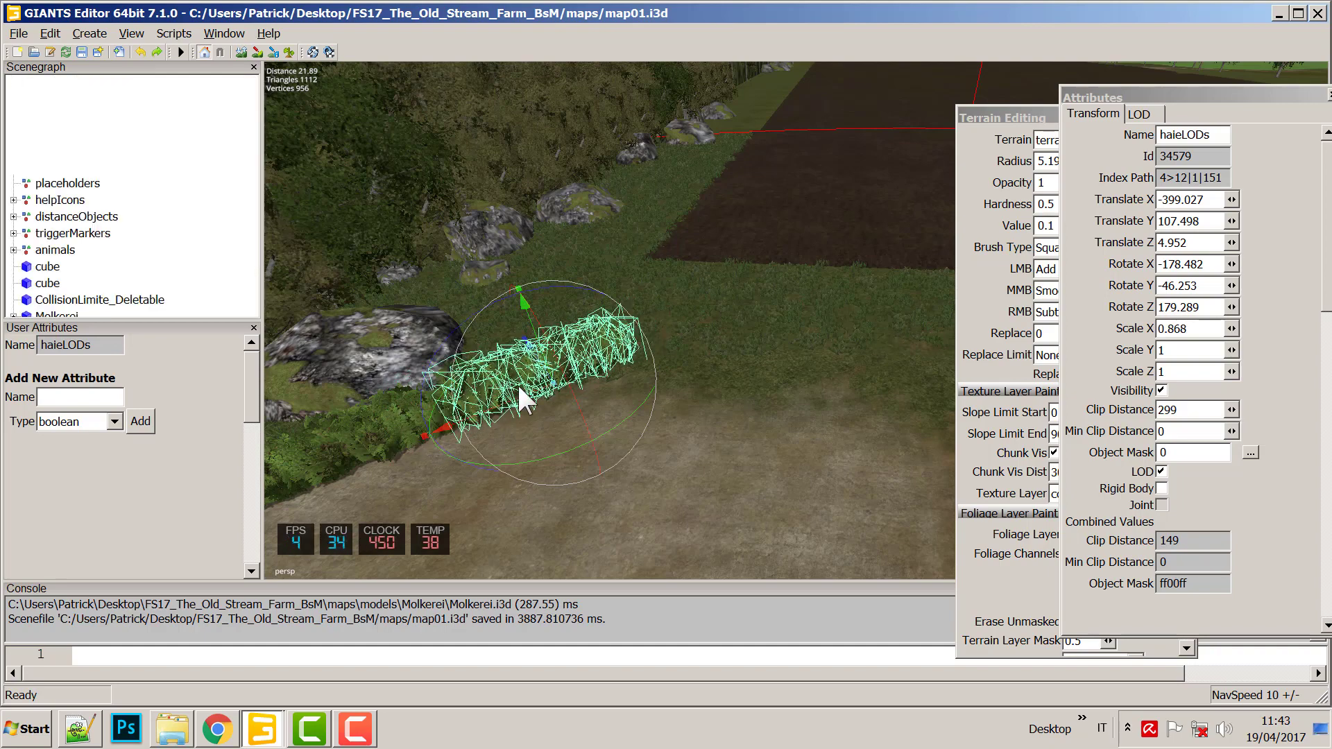
drag(618, 431, 526, 464)
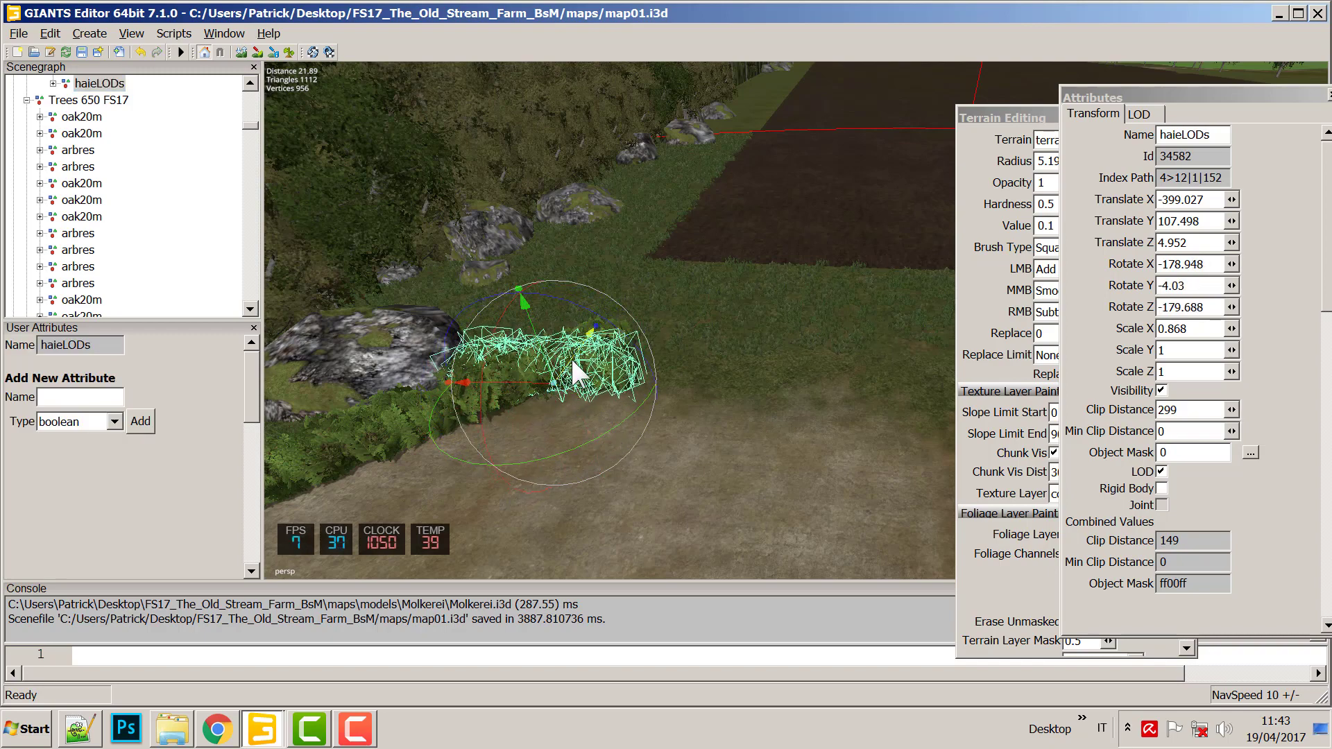
drag(572, 360, 600, 331)
drag(532, 357, 683, 347)
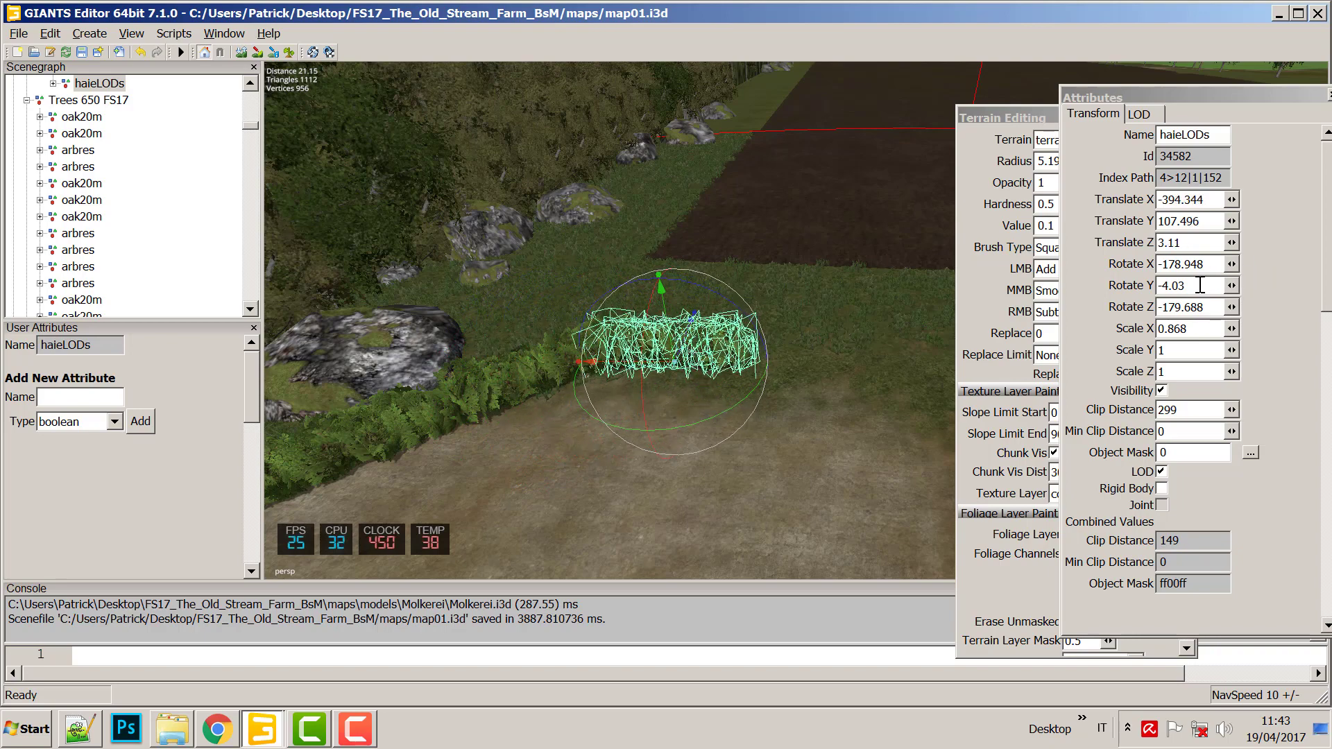
drag(1201, 285, 1140, 291)
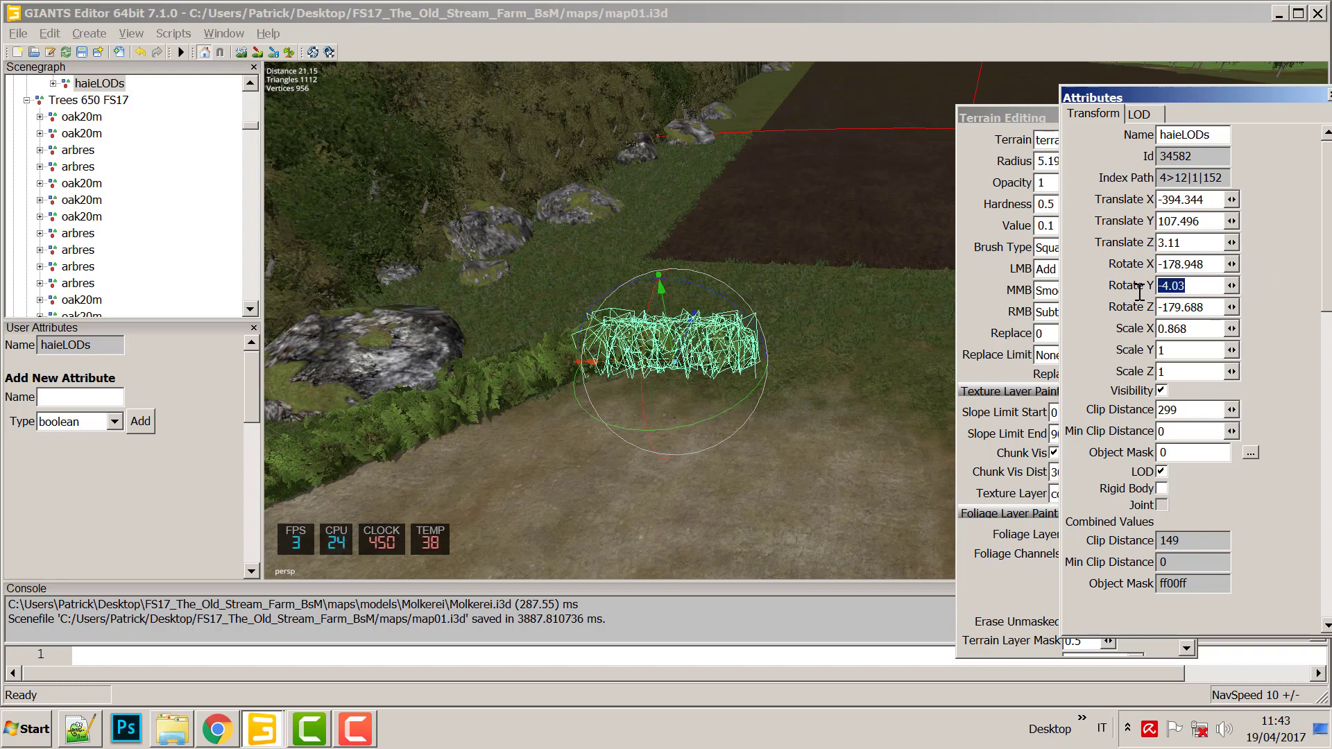
text(0)
key(Return)
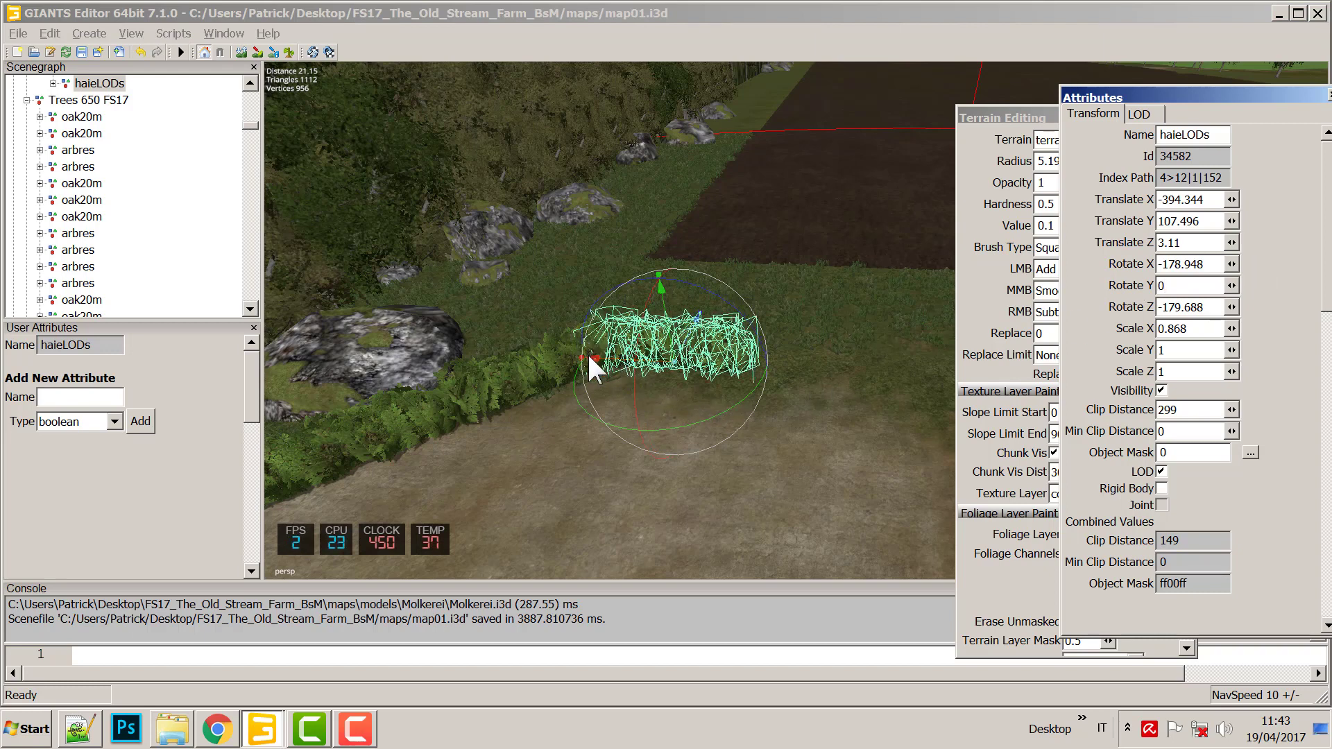
Lengthen the straight hedge copy to a Scale X of about 1.343 and continue the row with duplicates up to Translate X -383.954.
drag(587, 351, 904, 369)
key(ctrl+d)
key(ctrl+d)
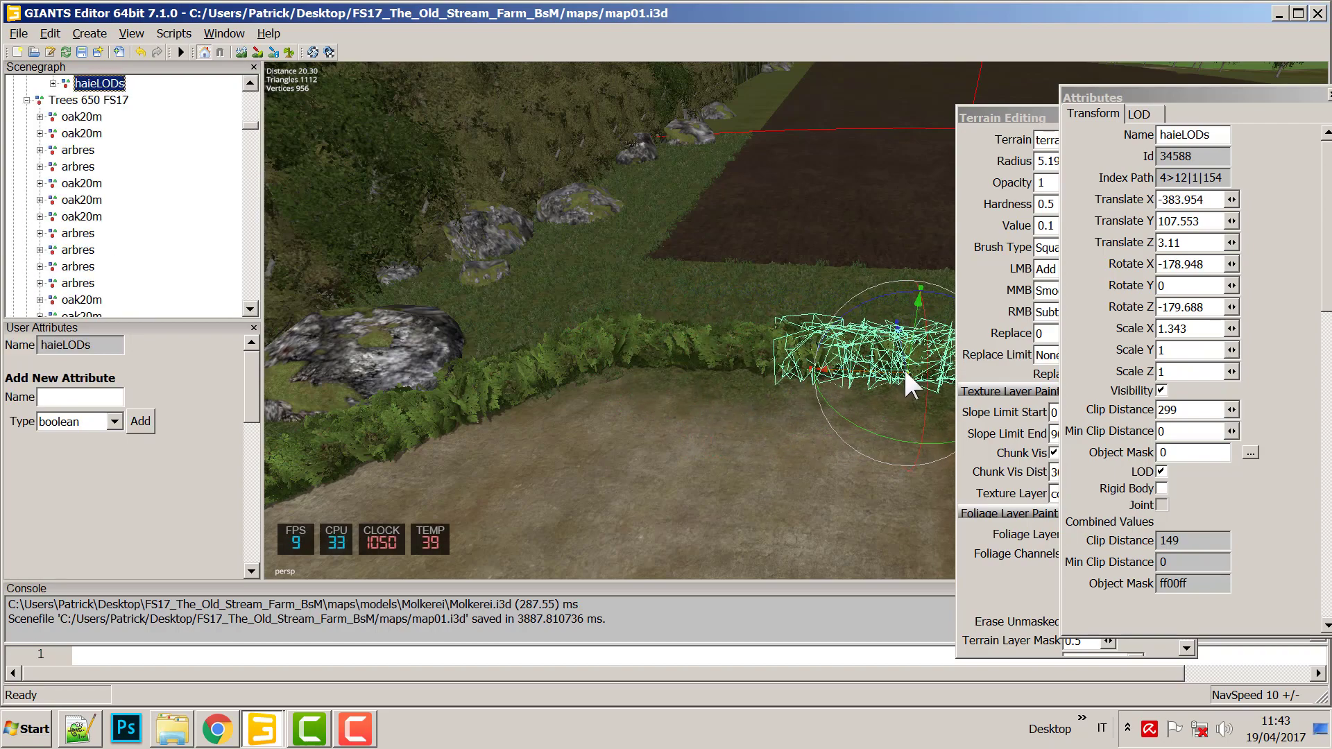
Extend the straight hedge alongside the field with further end-to-end duplicates, up to Translate X of about -353.906.
alt+middle_drag(903, 367, 555, 334)
scroll(797, 357, down, 3)
alt+middle_drag(834, 394, 610, 387)
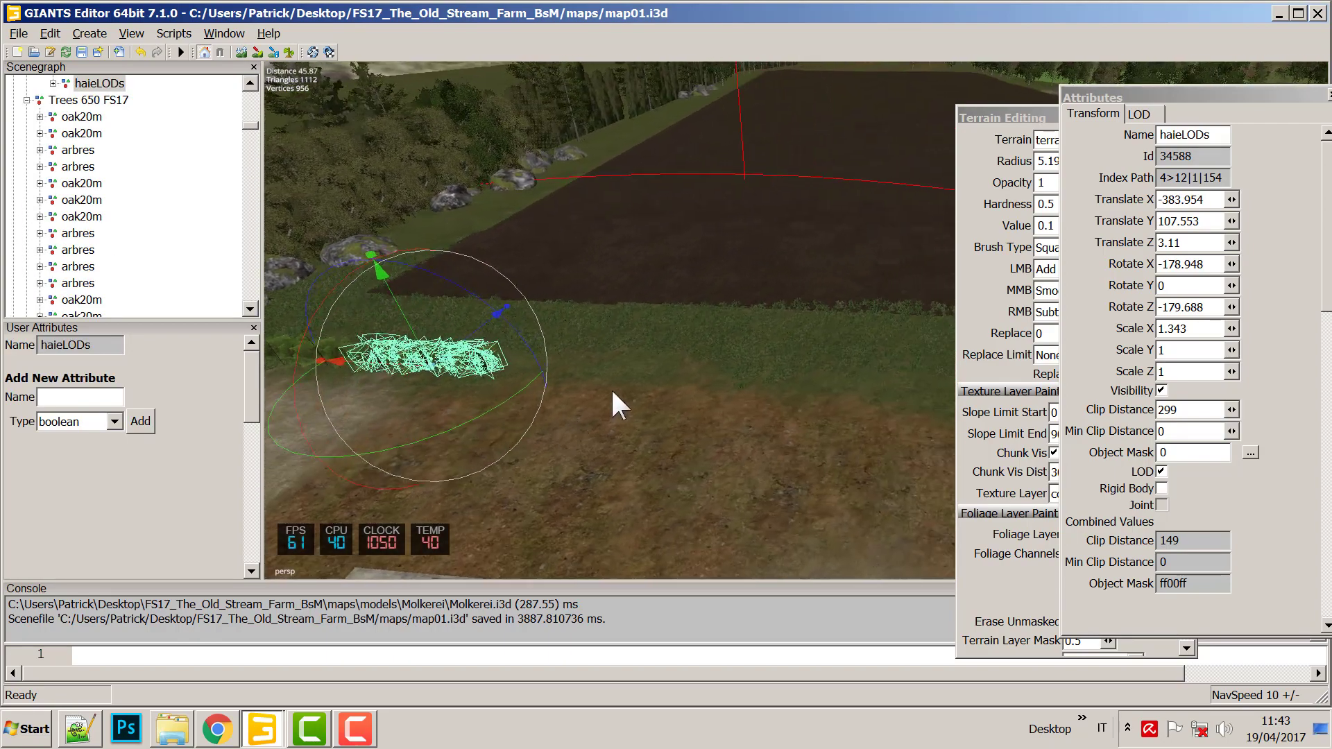
right_drag(611, 387, 546, 295)
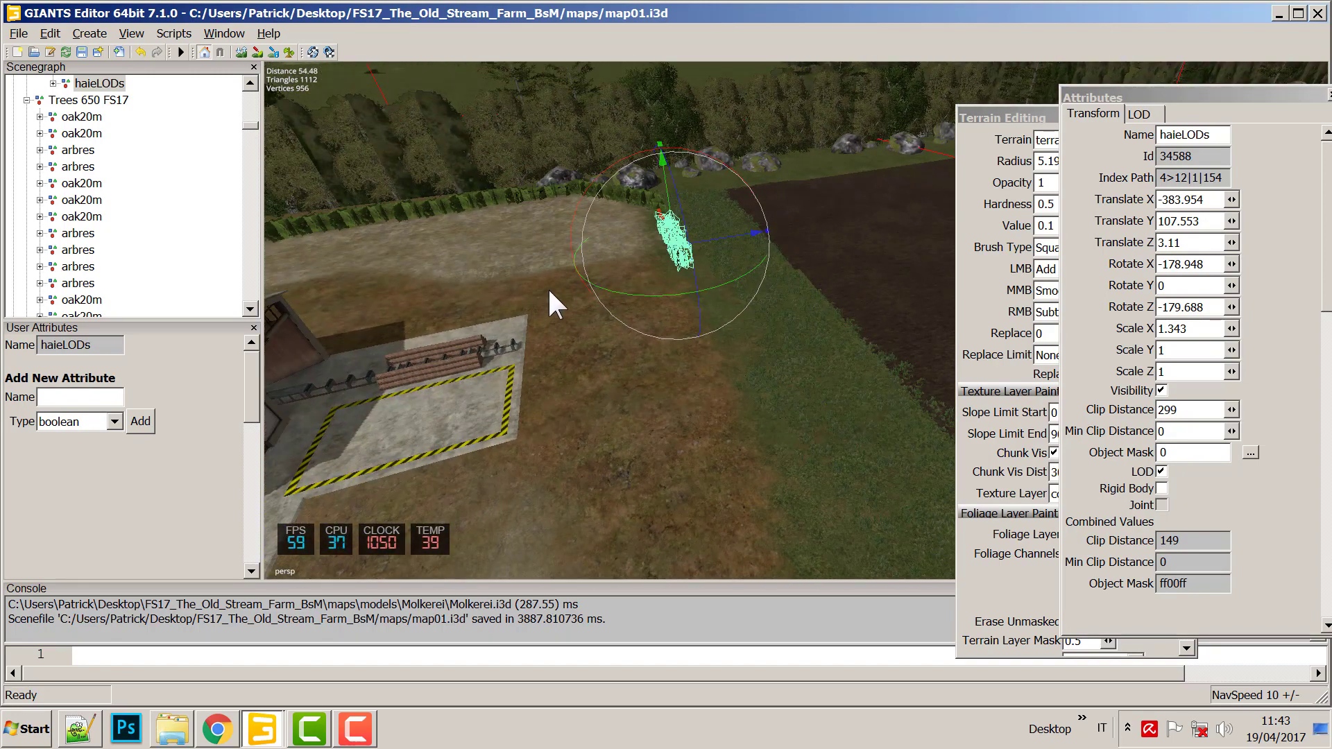
key(ctrl+d)
drag(663, 226, 743, 381)
key(ctrl+d)
key(ctrl+d)
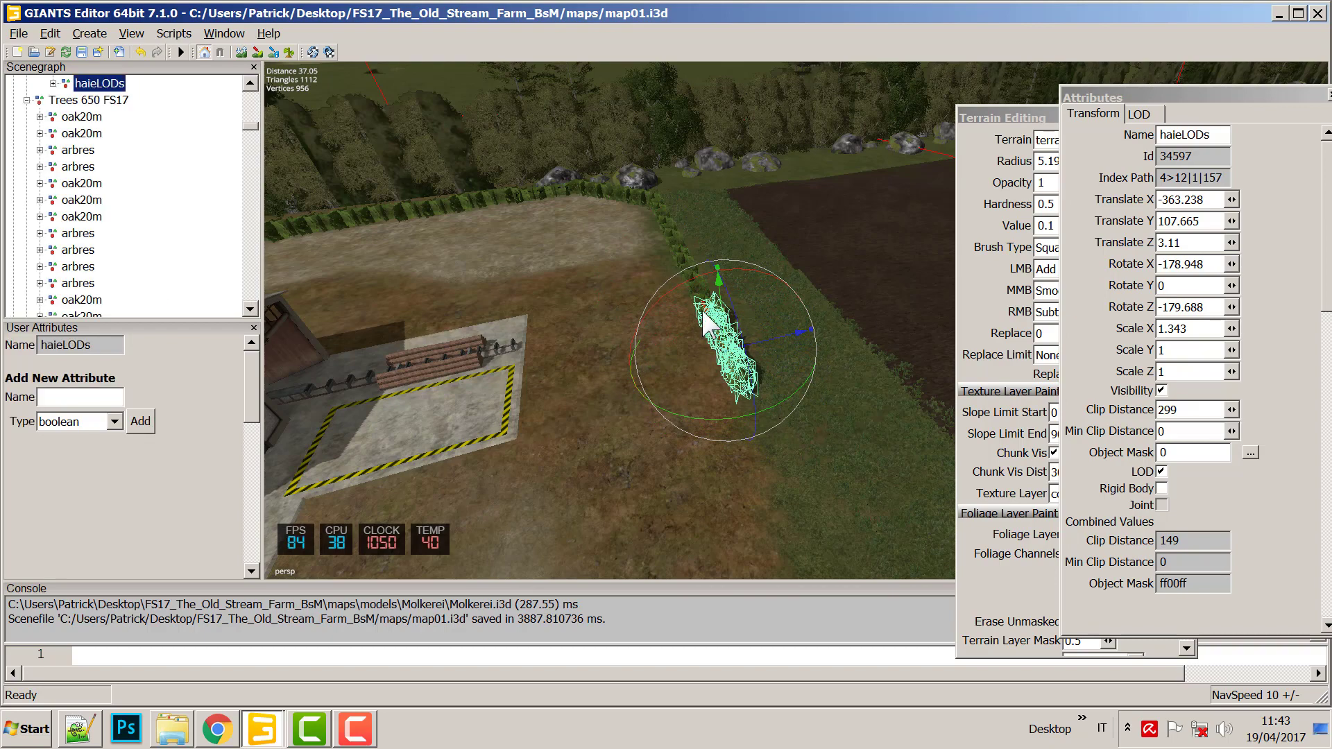
drag(707, 317, 802, 442)
key(ctrl+d)
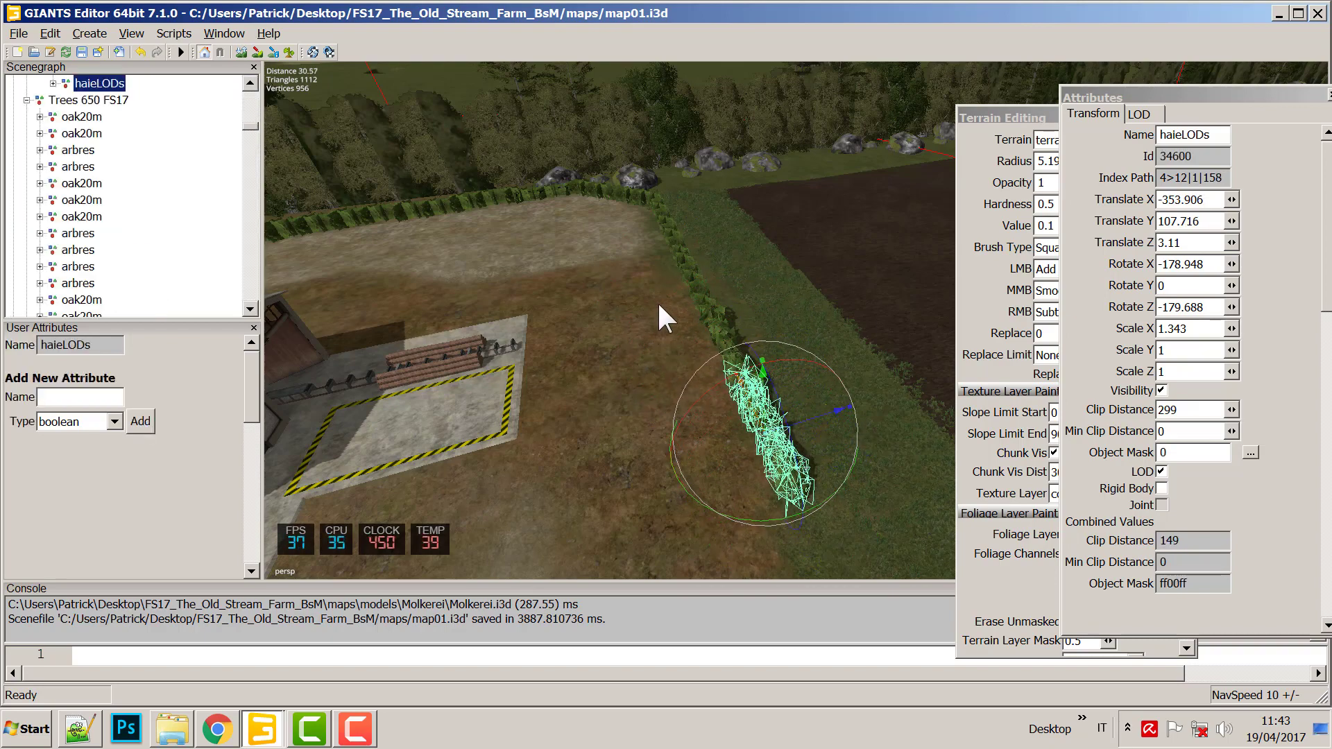
Stretch the end hedge segment to a Scale X of about 2.586 and add duplicates along the row up to Translate X -316.871.
alt+drag(658, 305, 780, 403)
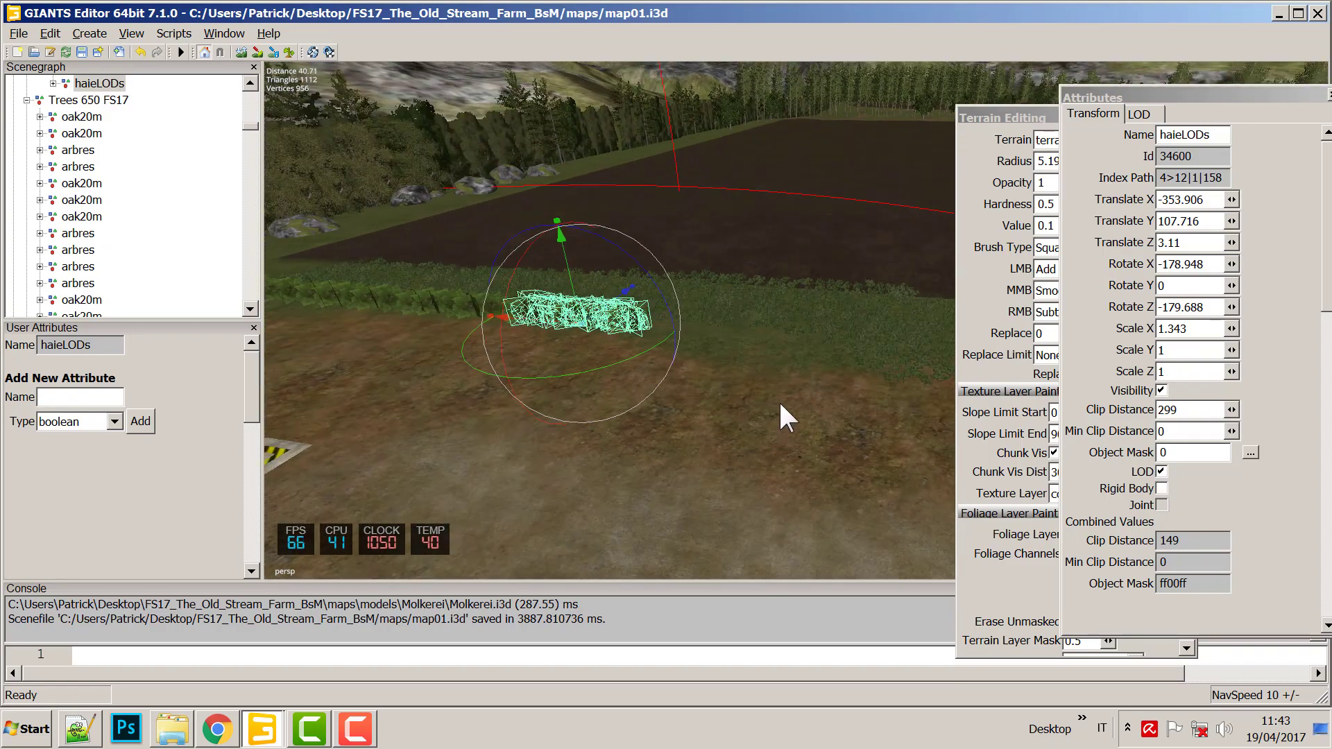
right_drag(781, 406, 476, 343)
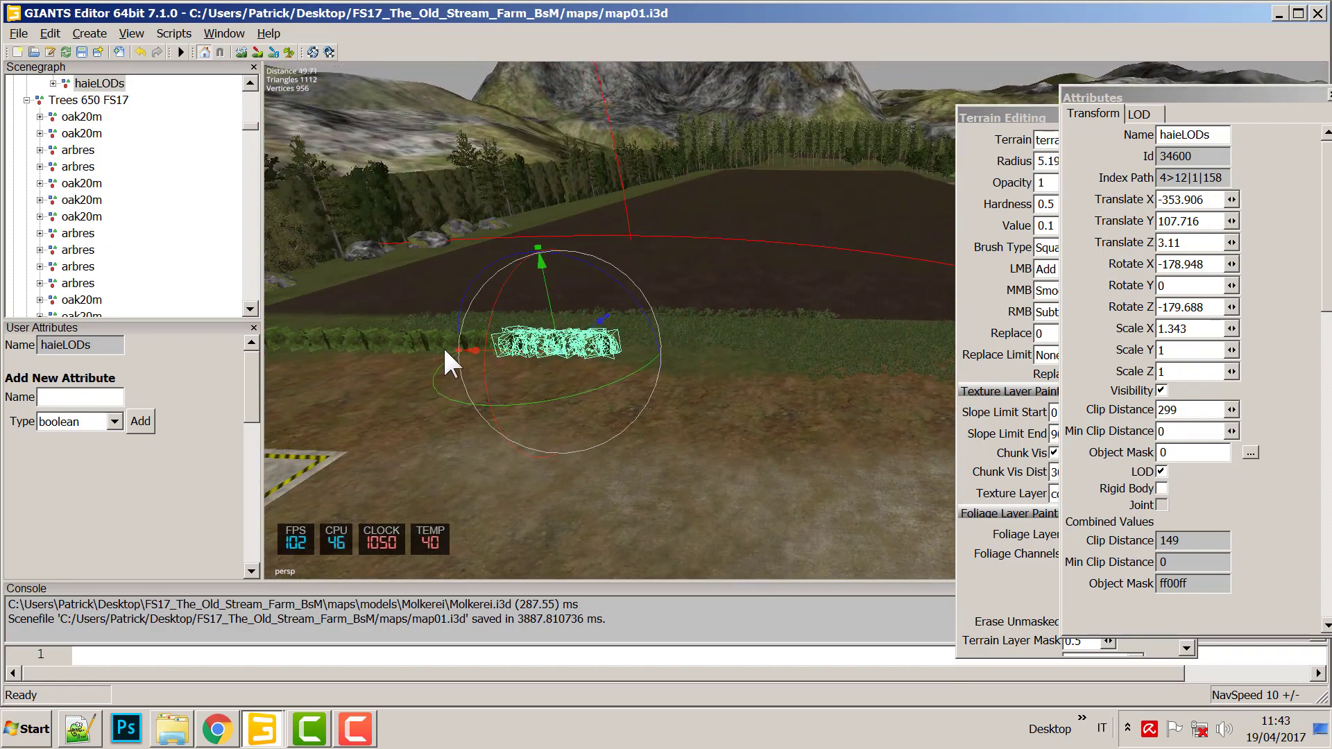
drag(458, 350, 662, 368)
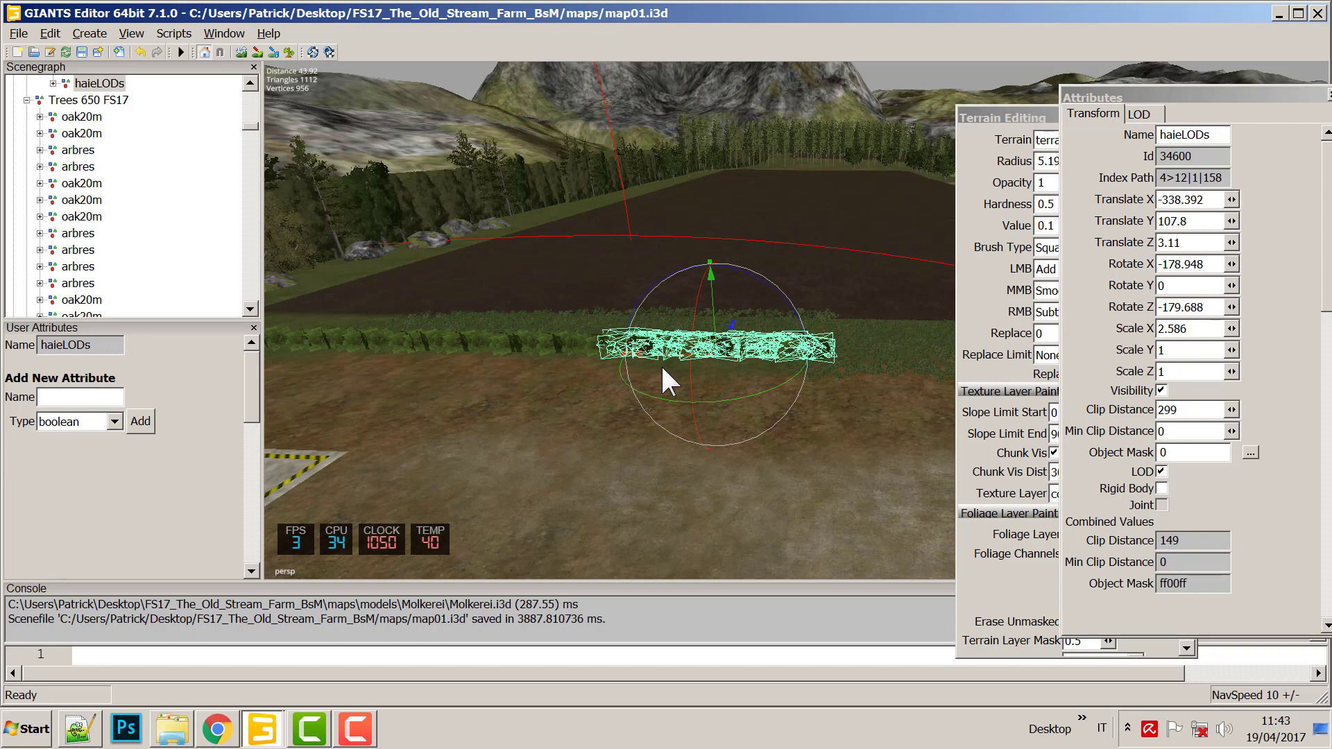
key(ctrl+d)
drag(667, 362, 909, 349)
key(ctrl+d)
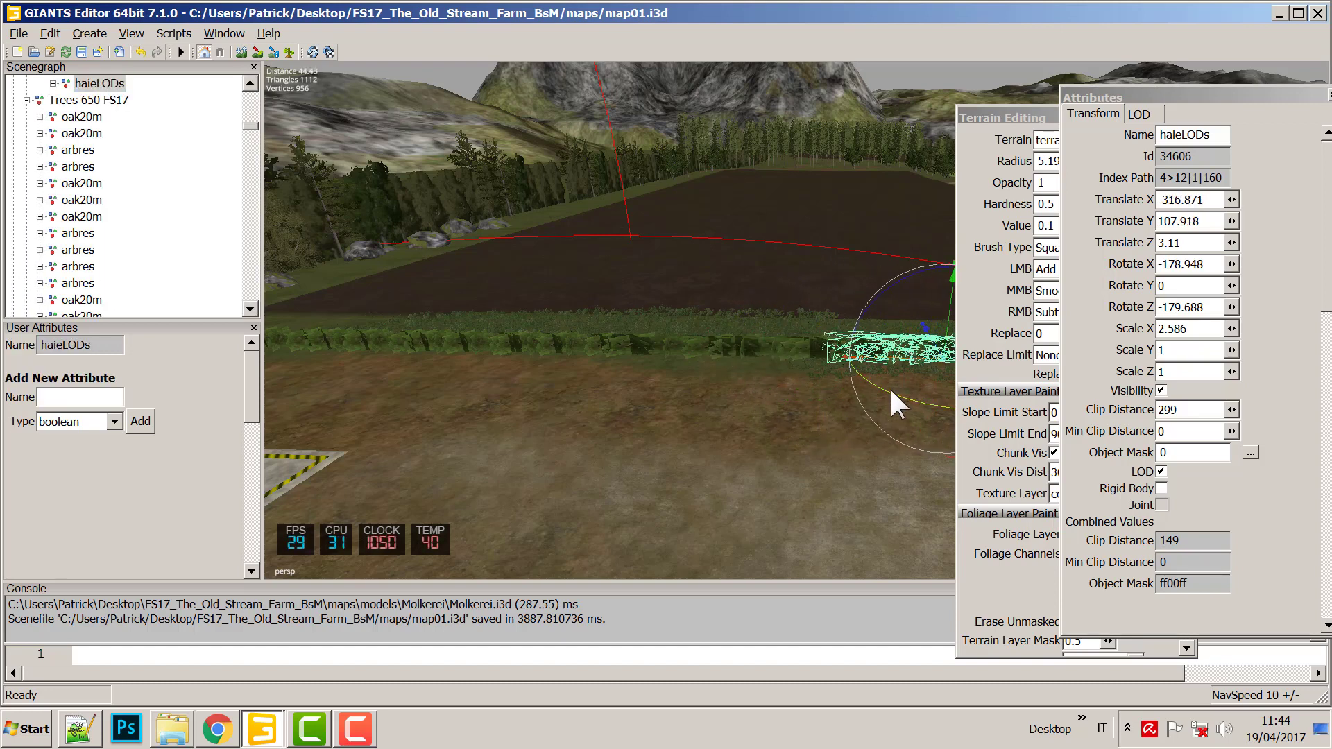
Duplicate the long hedge segment further along the field edge, placing copies at Translate X of about -303.269 and -284.059.
alt+middle_drag(892, 389, 510, 423)
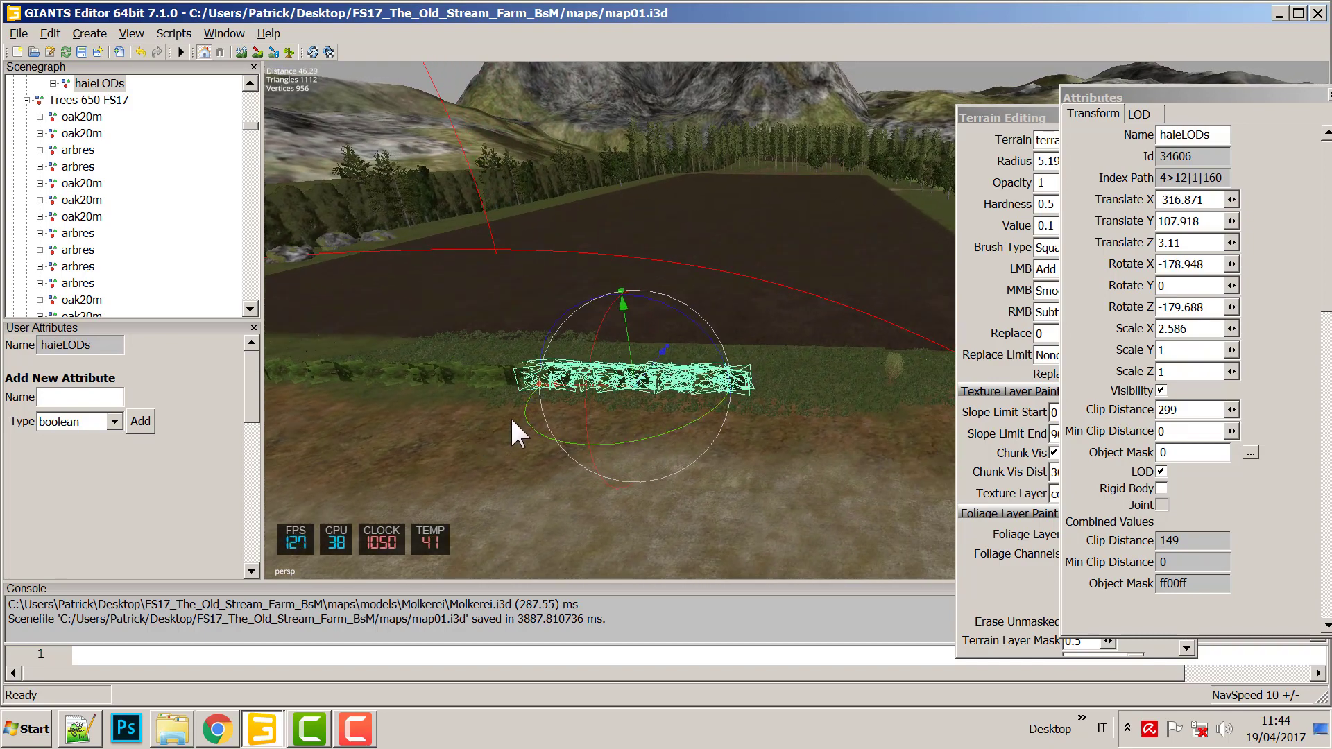
key(ctrl+d)
drag(603, 389, 774, 390)
key(ctrl+d)
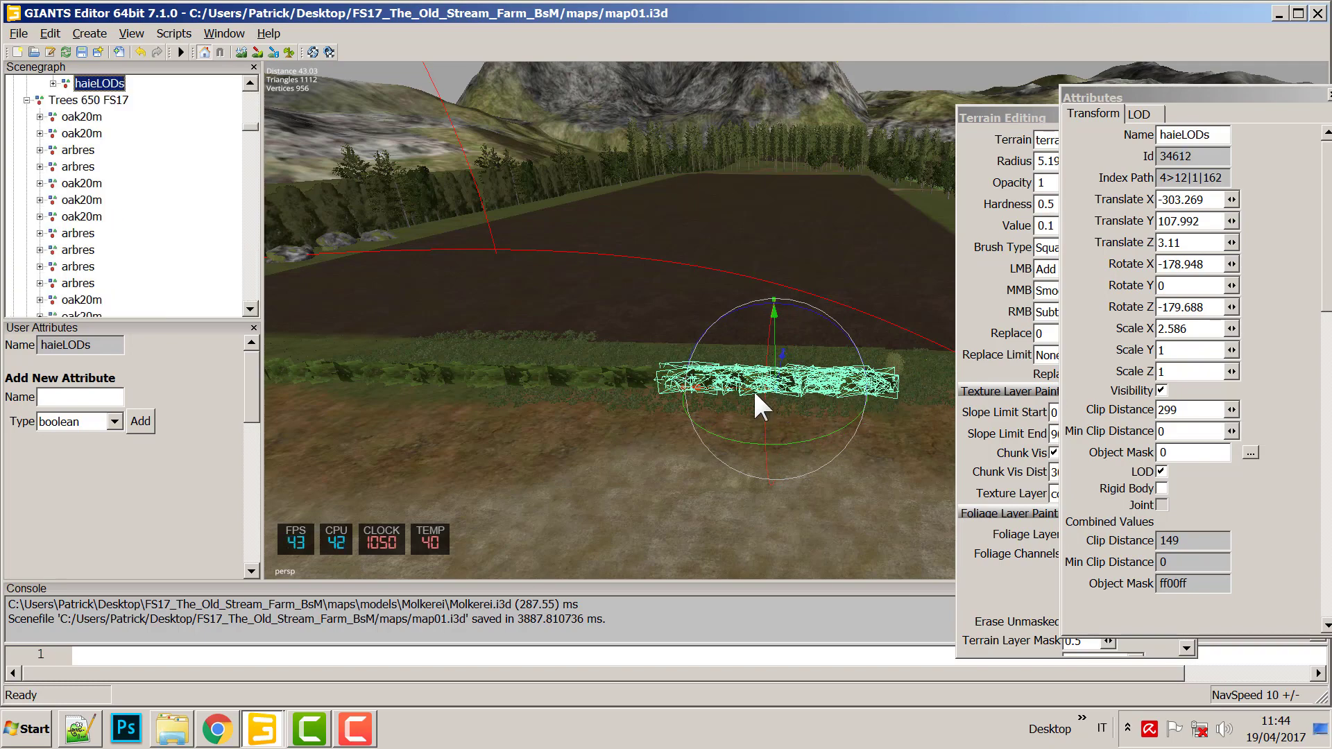
click(762, 381)
drag(741, 384, 988, 399)
alt+drag(854, 419, 639, 437)
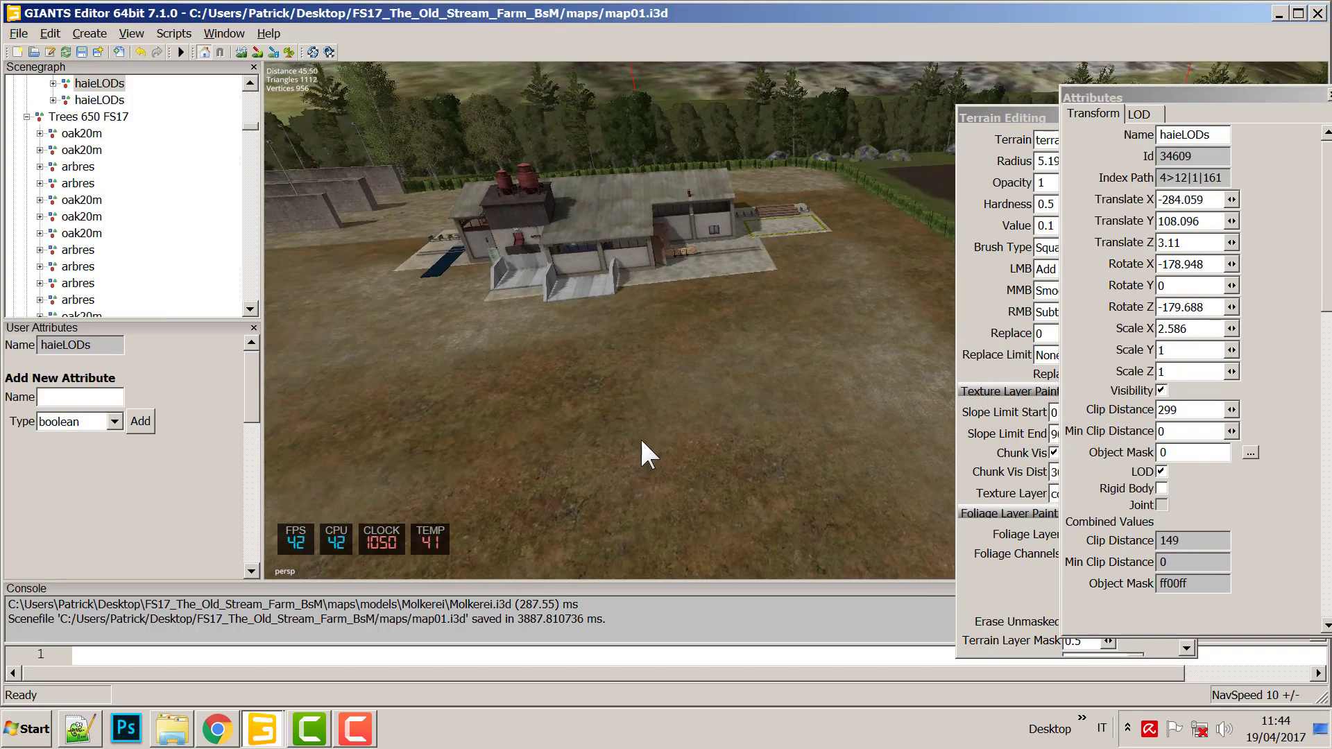
Check the hedge around the dairy and move its last segment back along the row, away from the trees.
click(840, 418)
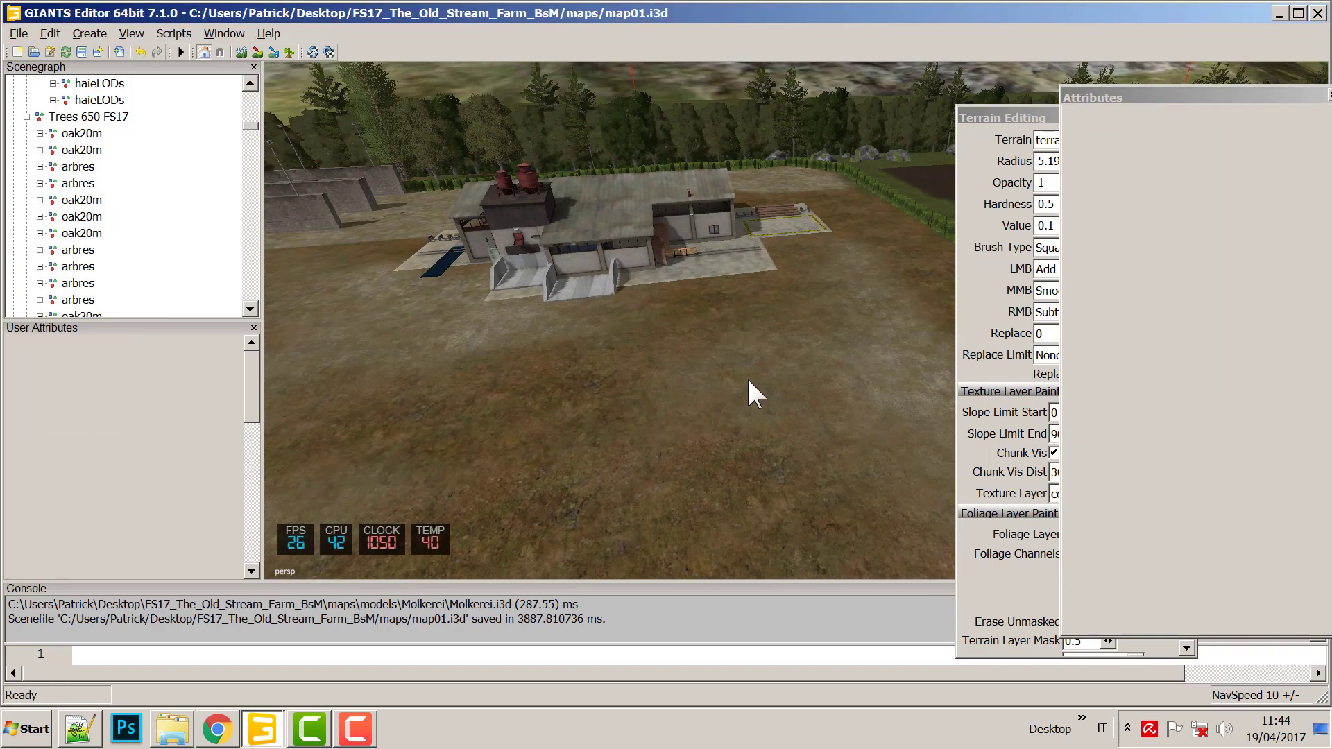
click(857, 279)
alt+drag(857, 278, 746, 247)
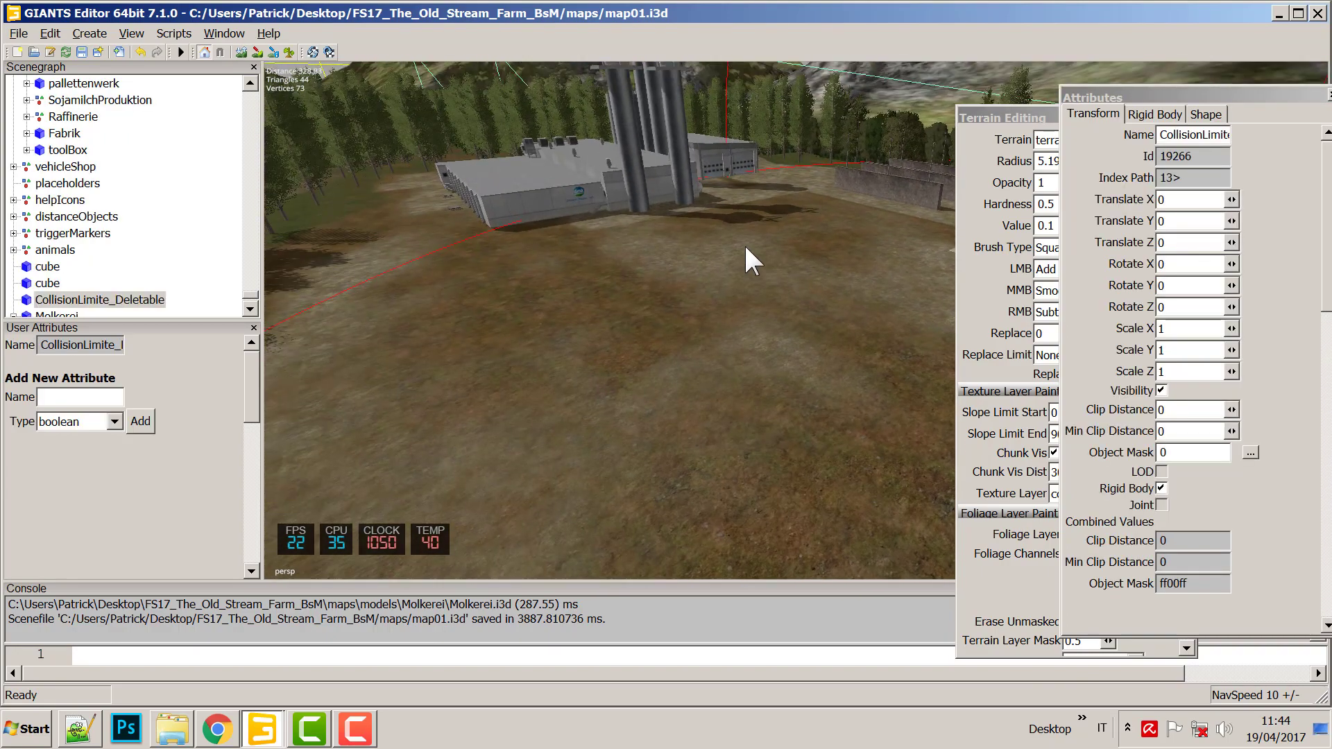
right_drag(744, 243, 707, 299)
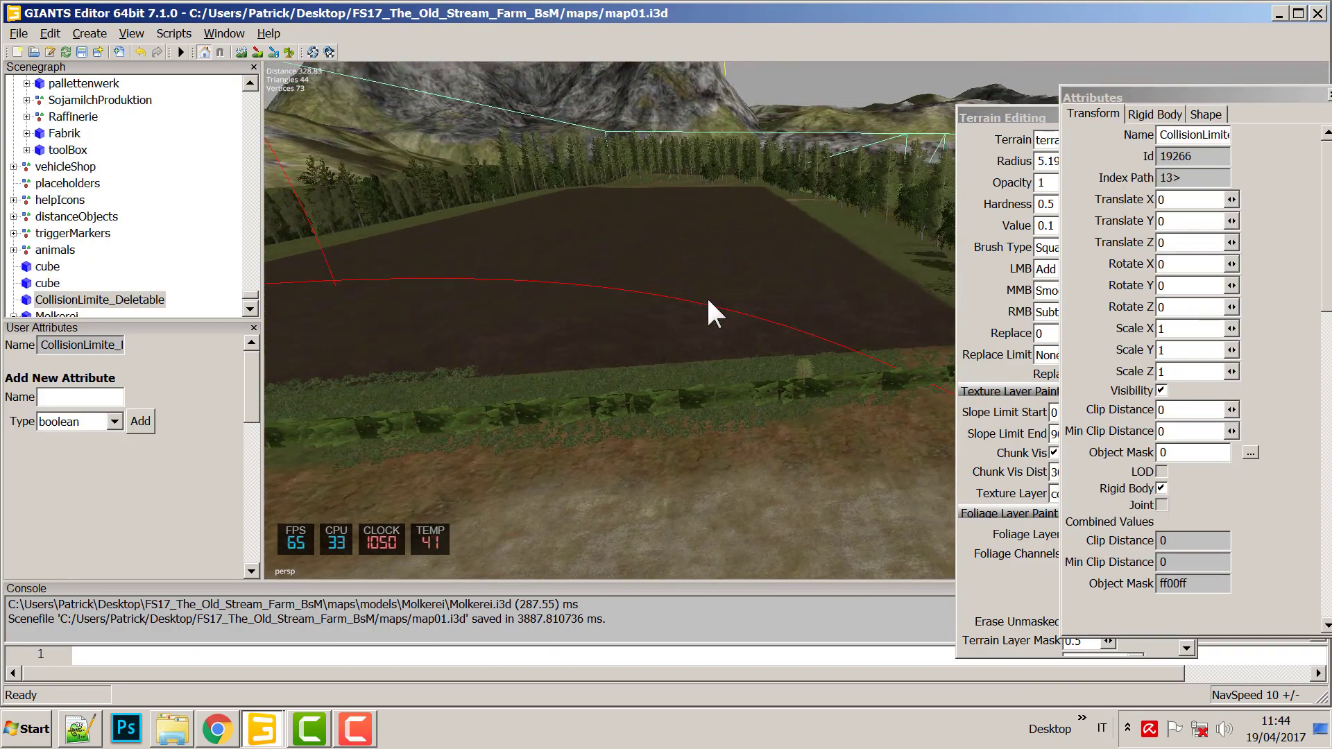
right_drag(790, 383, 594, 411)
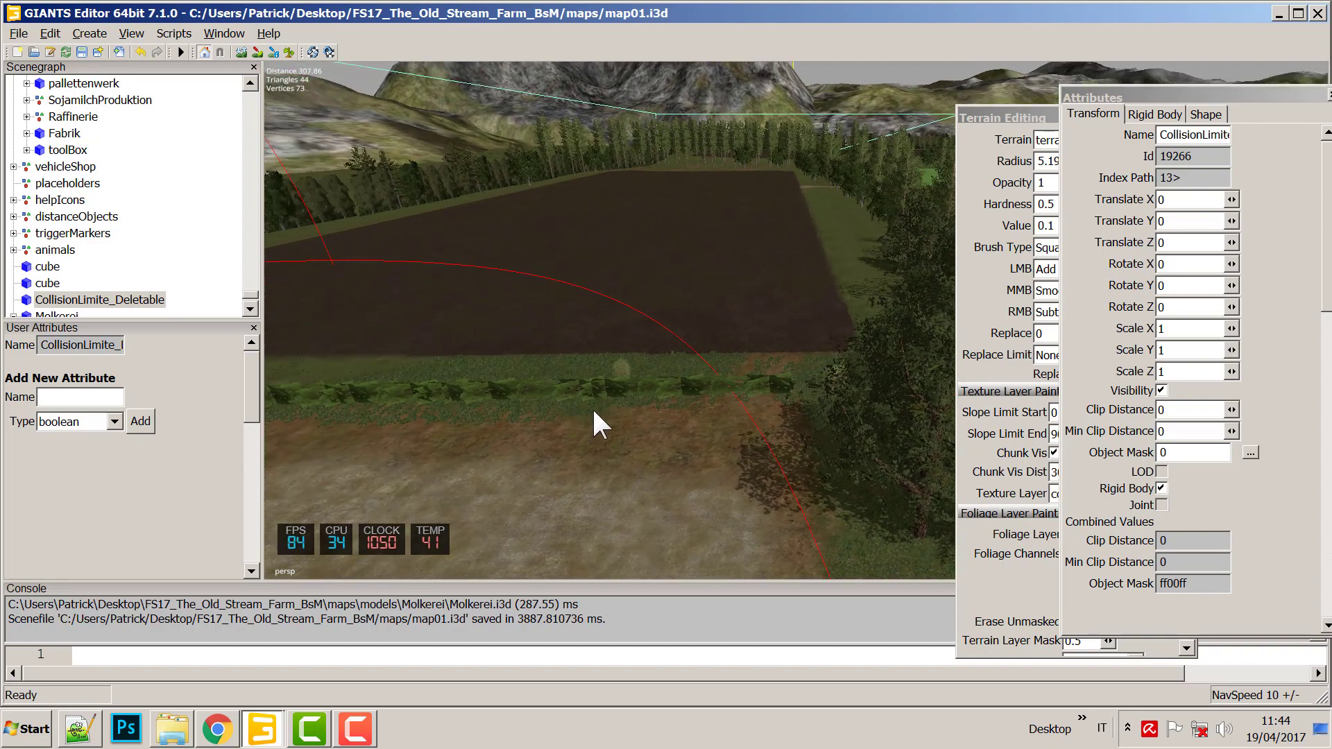
click(661, 382)
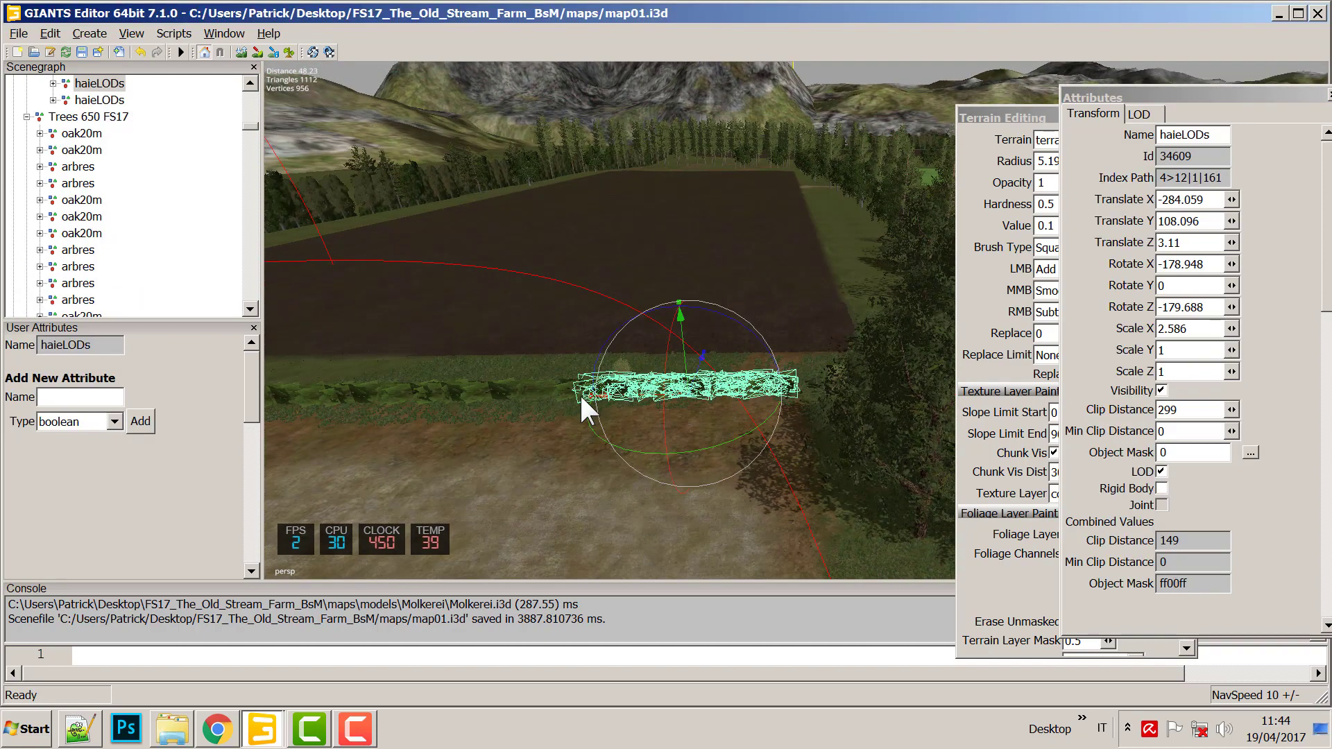
drag(584, 393, 535, 393)
click(643, 467)
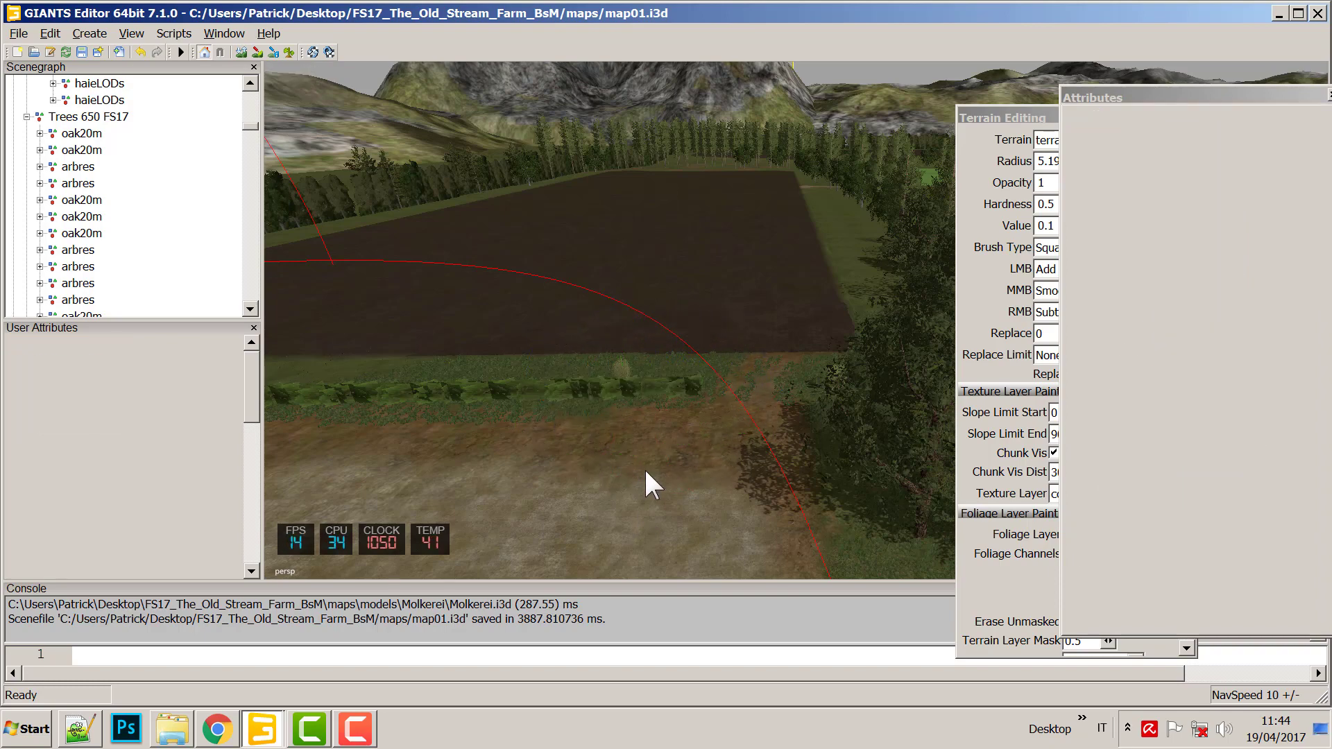
Activate terrain texture painting and paint concrete with the square brush on the ground around the factory building and its silos.
alt+drag(645, 471, 615, 427)
right_drag(756, 381, 631, 547)
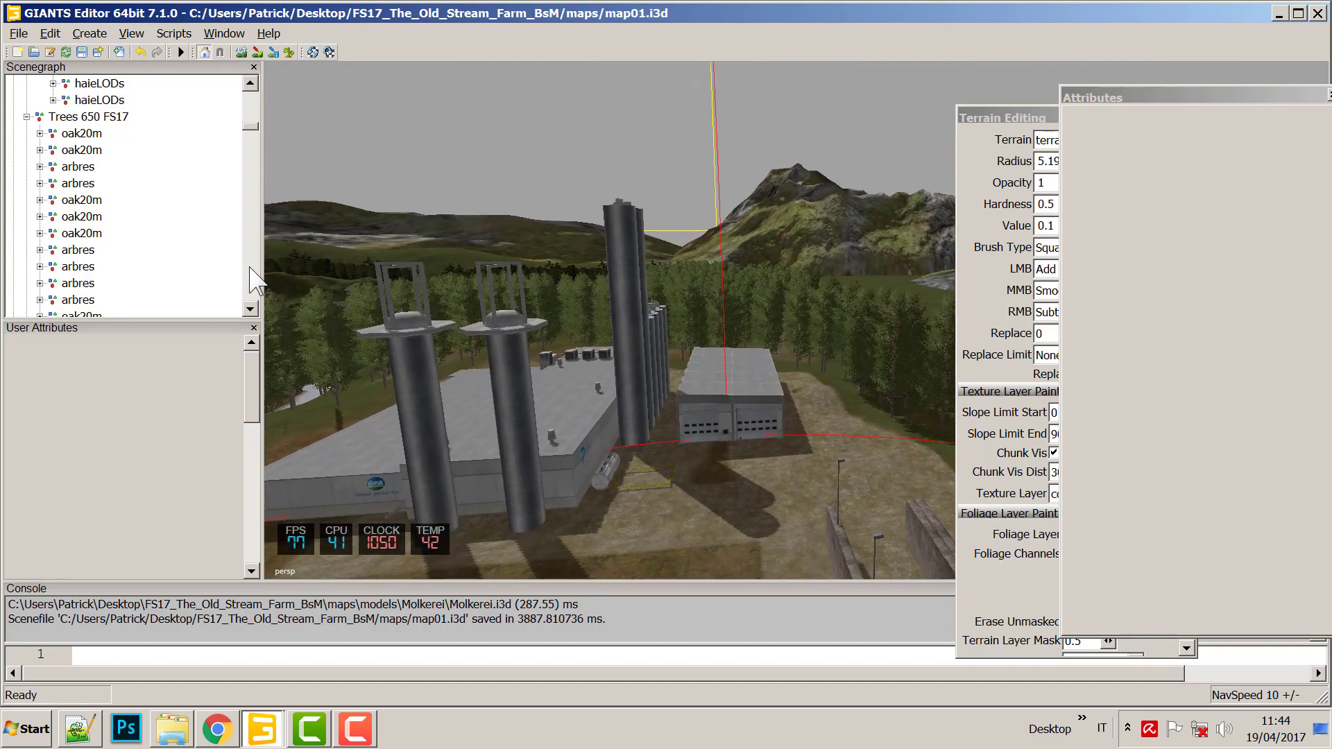
click(257, 52)
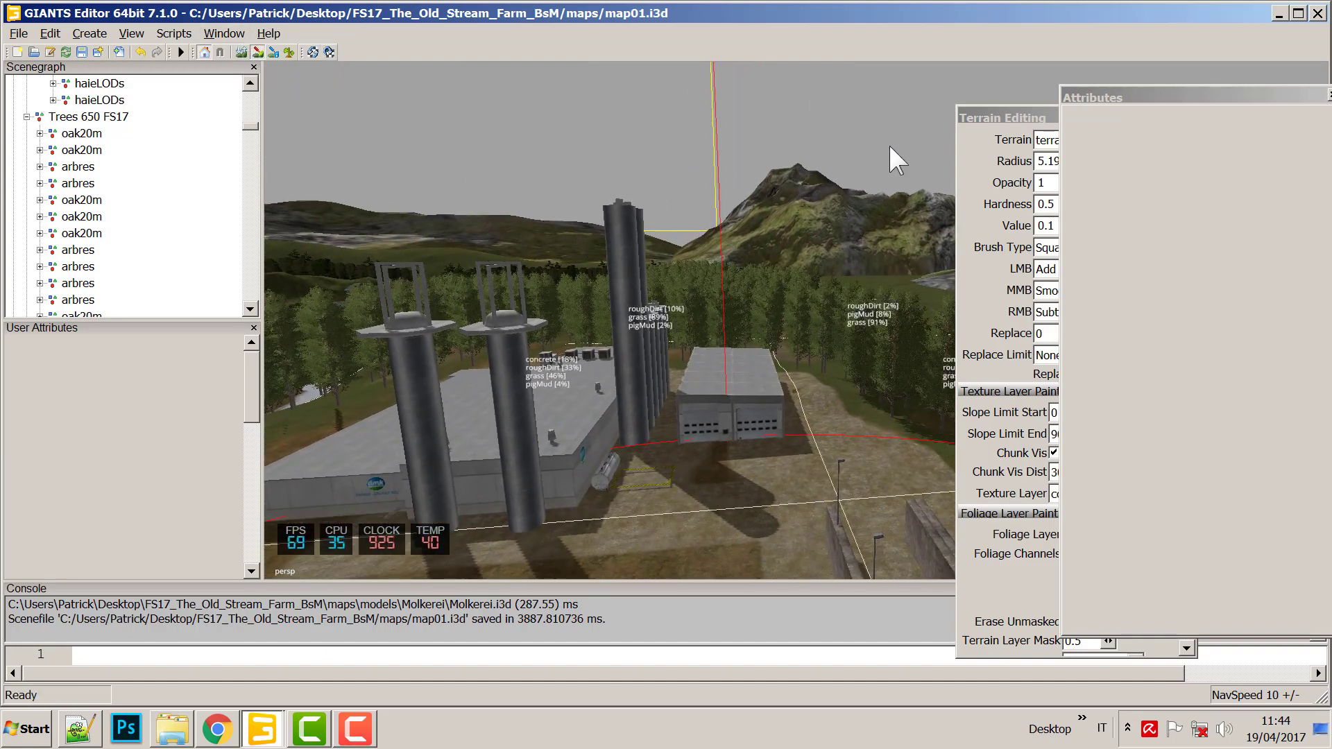
drag(1005, 119, 911, 125)
drag(703, 471, 699, 446)
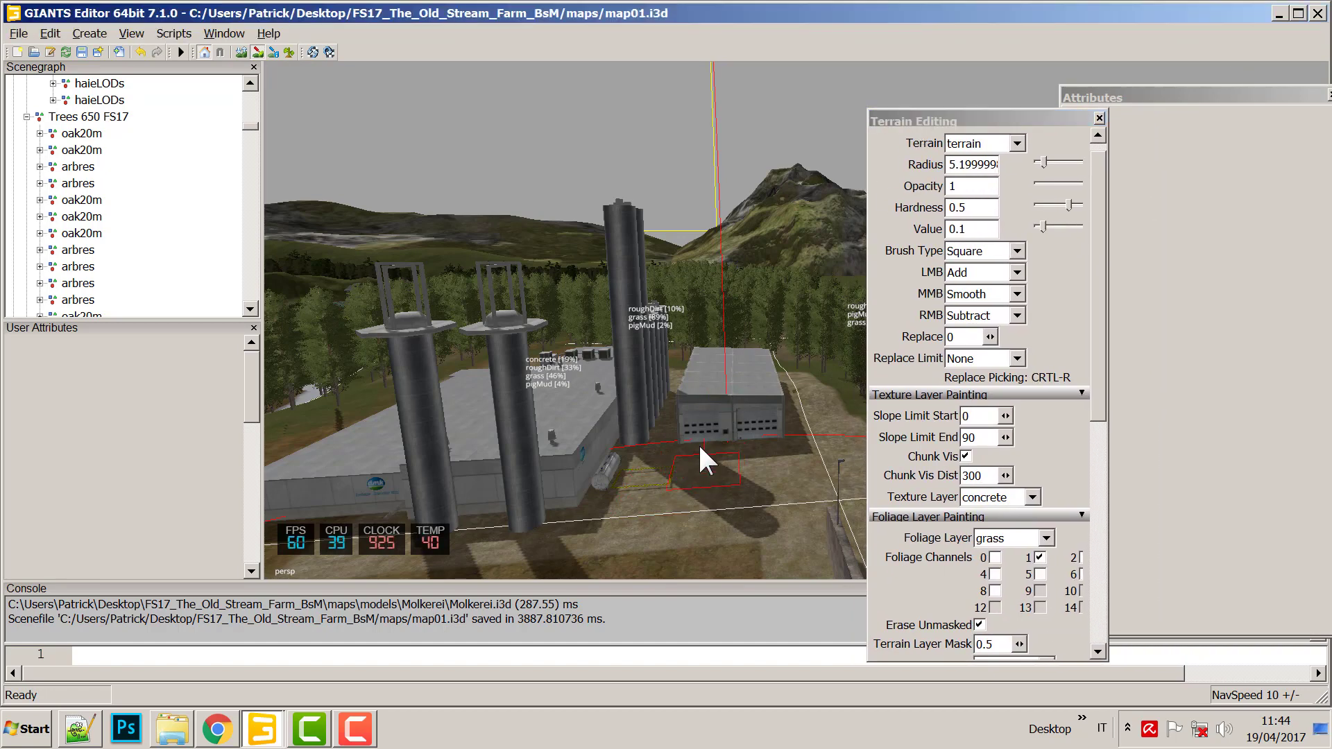
alt+middle_drag(579, 388, 850, 395)
mouse_move(514, 444)
alt+mouse_down()
mouse_move(809, 392)
mouse_move(709, 484)
mouse_move(657, 511)
mouse_move(591, 511)
mouse_move(614, 419)
mouse_move(652, 374)
mouse_move(652, 353)
mouse_move(557, 502)
alt+mouse_up()
alt+middle_drag(526, 446, 813, 417)
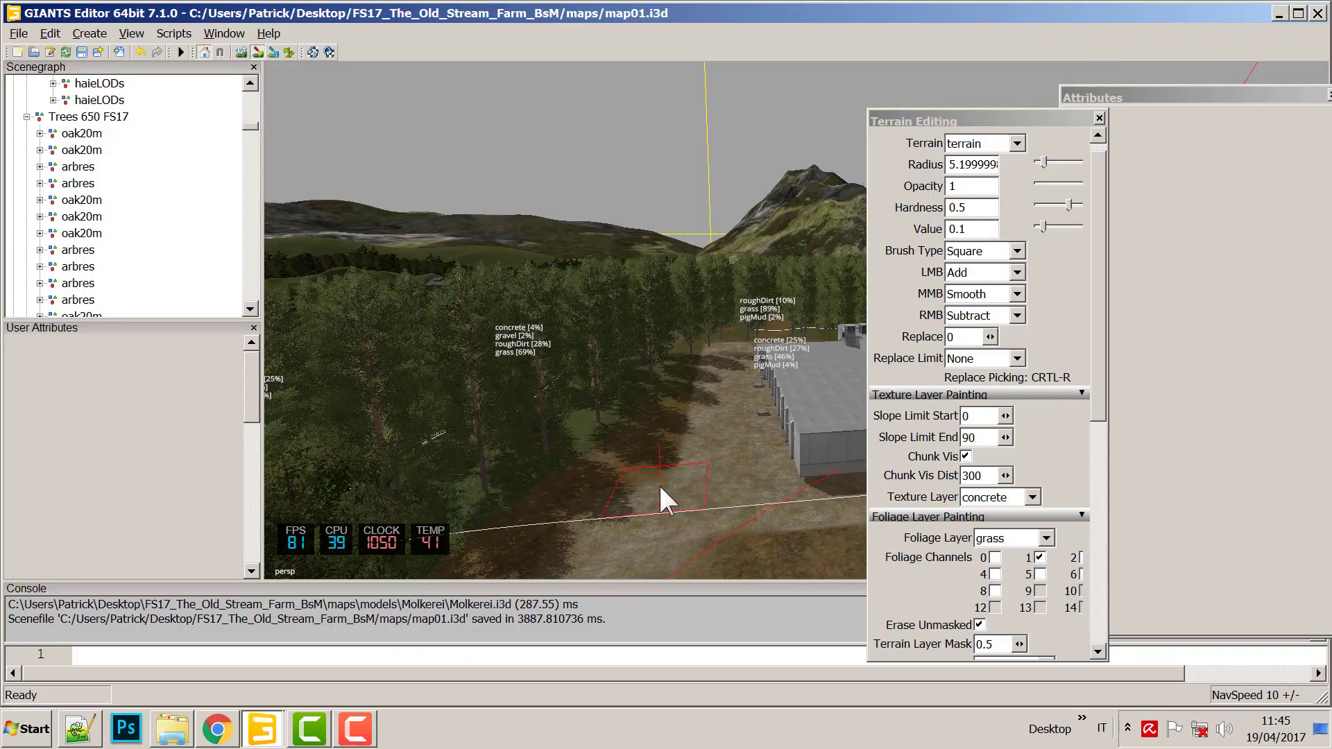
Paint concrete along the dirt strip between the factory building and the row of trees.
scroll(659, 482, up, 6)
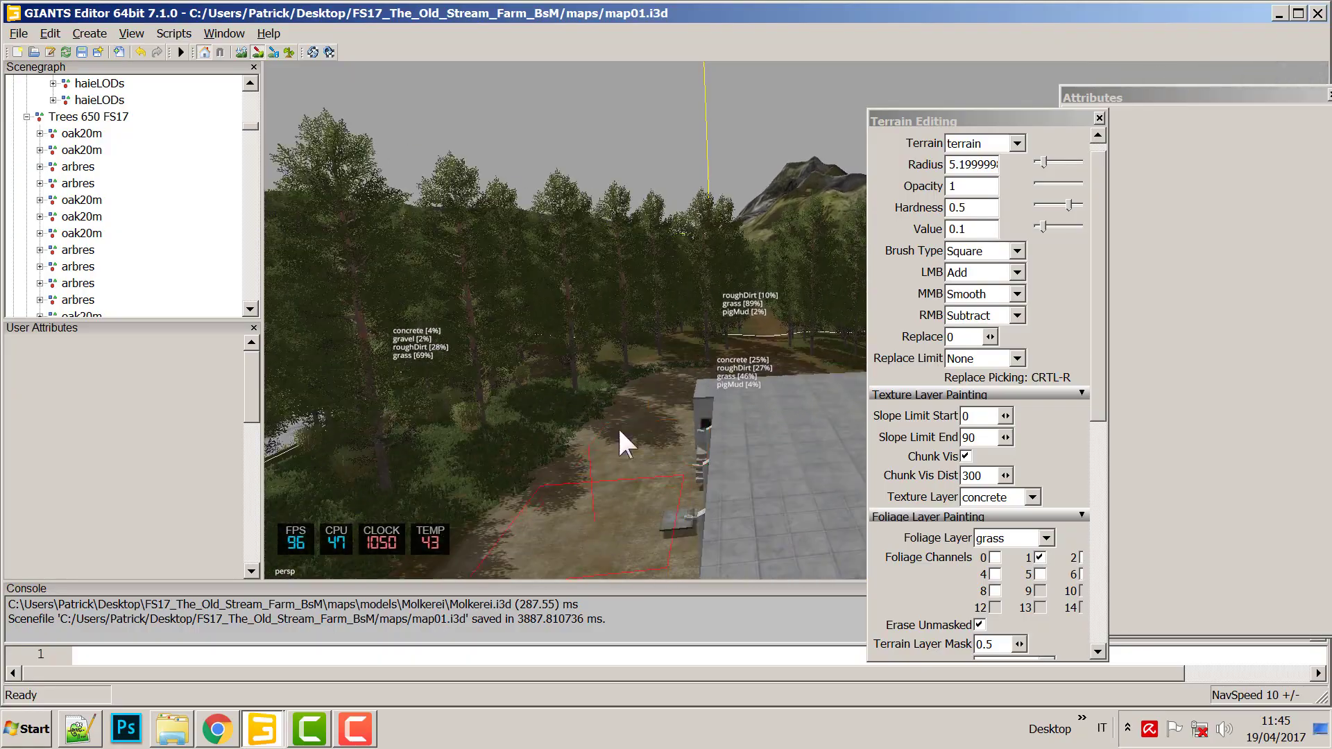
alt+drag(756, 498, 788, 519)
right_drag(788, 521, 717, 514)
alt+drag(634, 509, 608, 538)
mouse_move(607, 538)
right_down()
mouse_move(564, 520)
mouse_move(471, 524)
mouse_move(573, 503)
mouse_move(510, 501)
mouse_move(770, 479)
mouse_move(627, 494)
mouse_move(597, 464)
mouse_move(535, 481)
mouse_move(539, 445)
mouse_move(570, 418)
mouse_move(801, 495)
mouse_move(685, 491)
mouse_move(673, 554)
mouse_move(645, 316)
right_up()
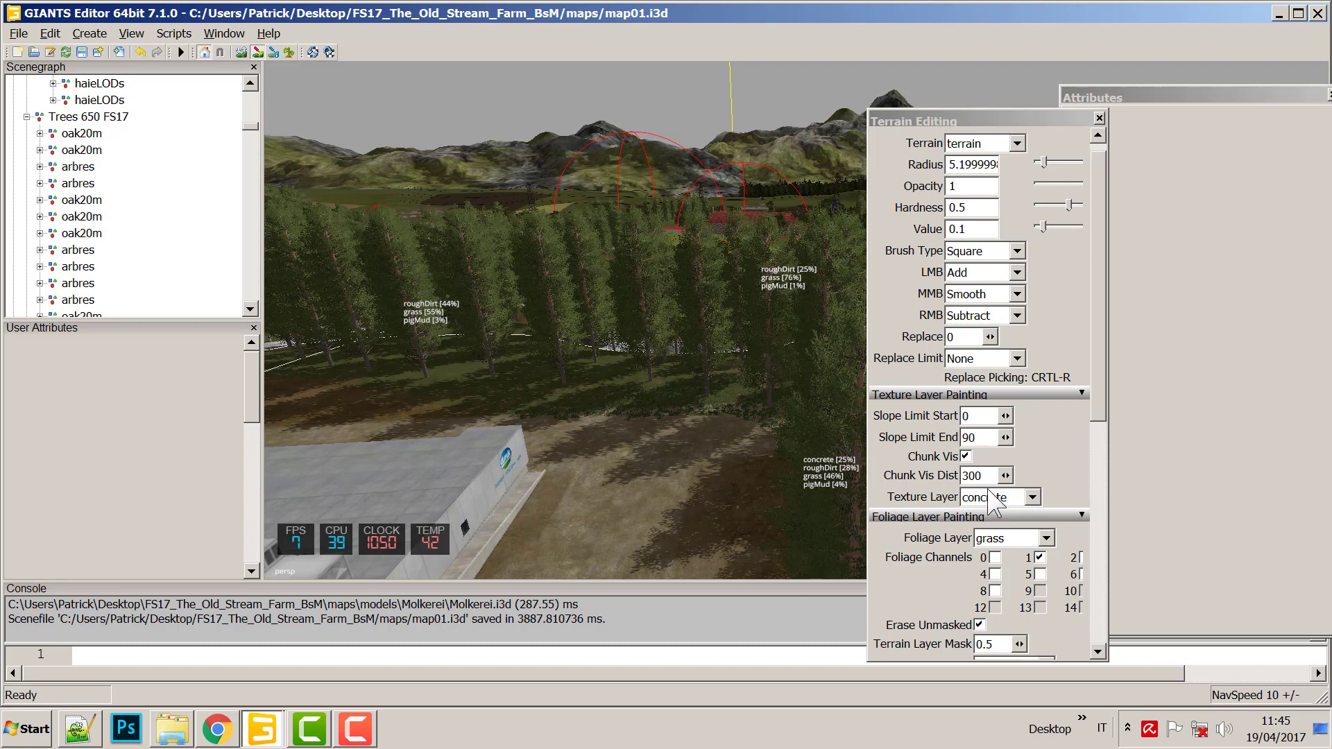
Switch the painted texture layer to grass and paint over the dirt edge beneath the trees near the factory building's corner.
click(1023, 500)
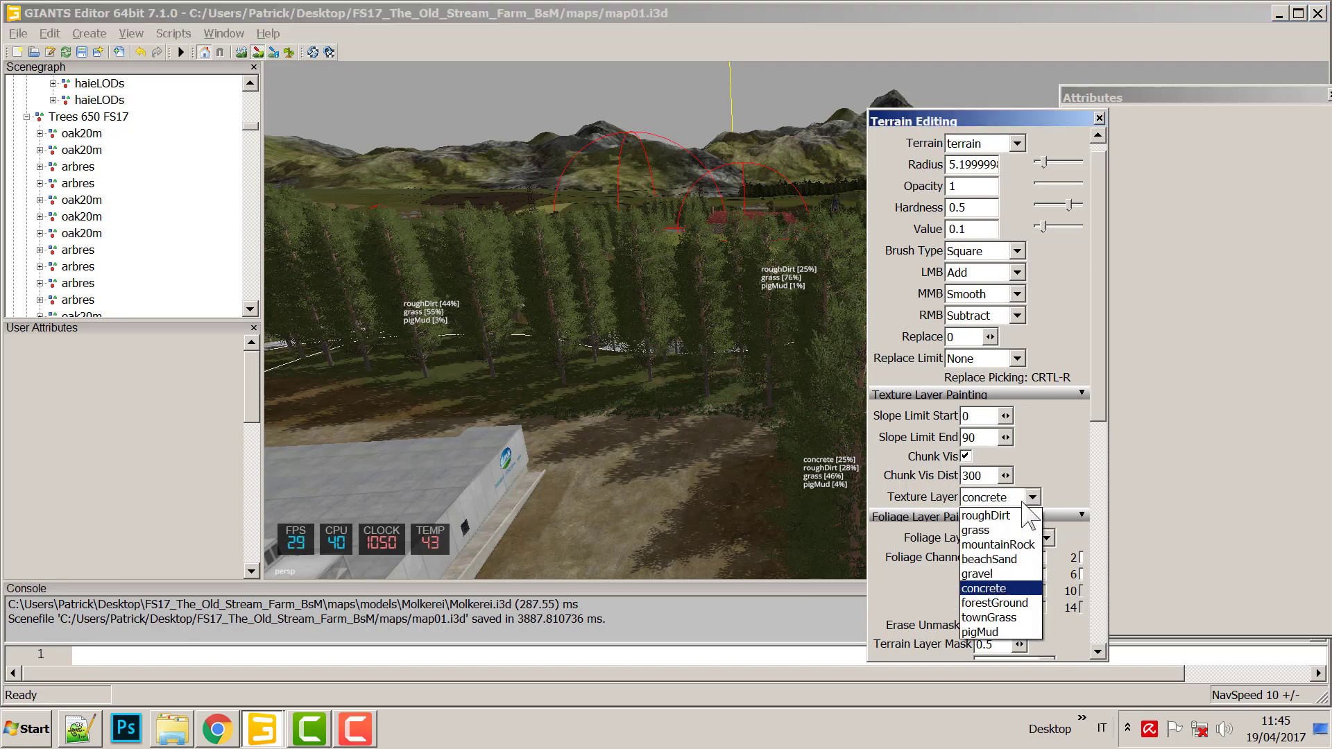
click(1018, 531)
click(737, 417)
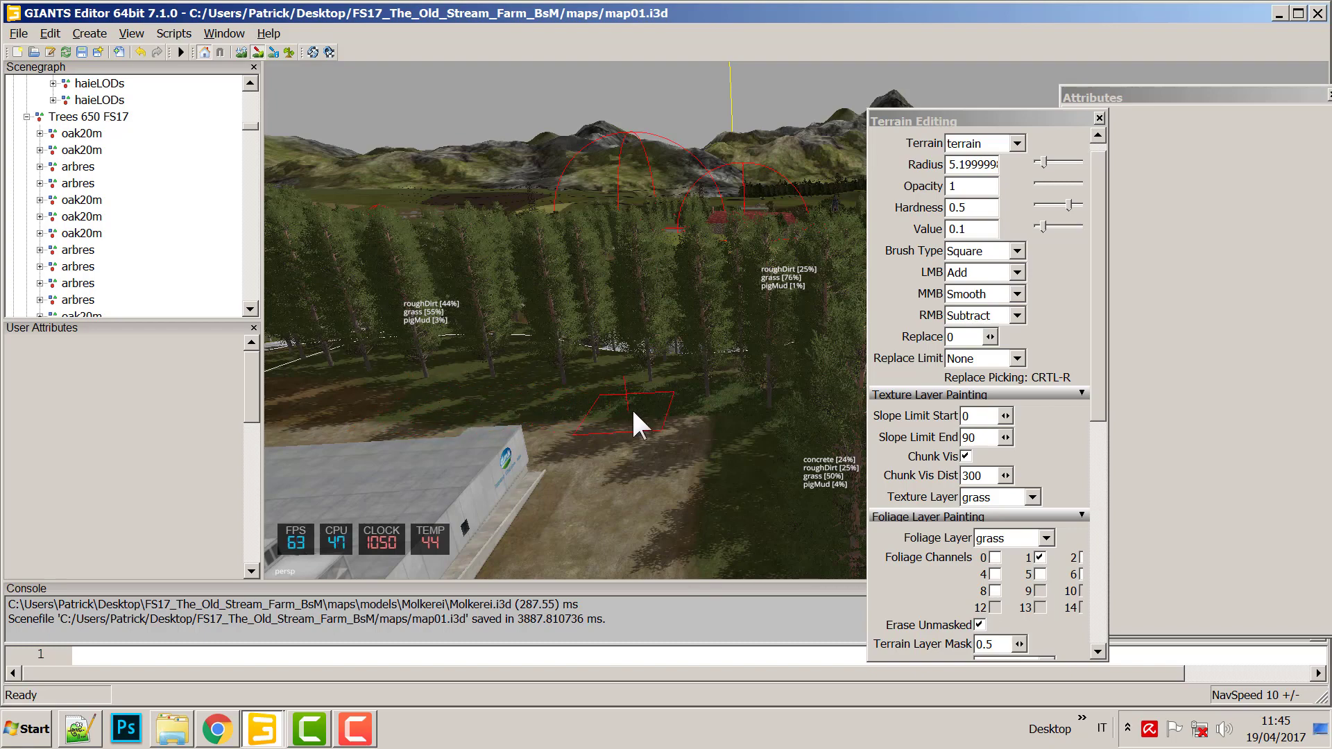
alt+drag(717, 411, 863, 444)
click(887, 450)
middle_drag(696, 416, 693, 369)
Paint grass along the tree-side edge of the dirt strip that runs beside the factory's loading doors.
scroll(692, 369, up, 2)
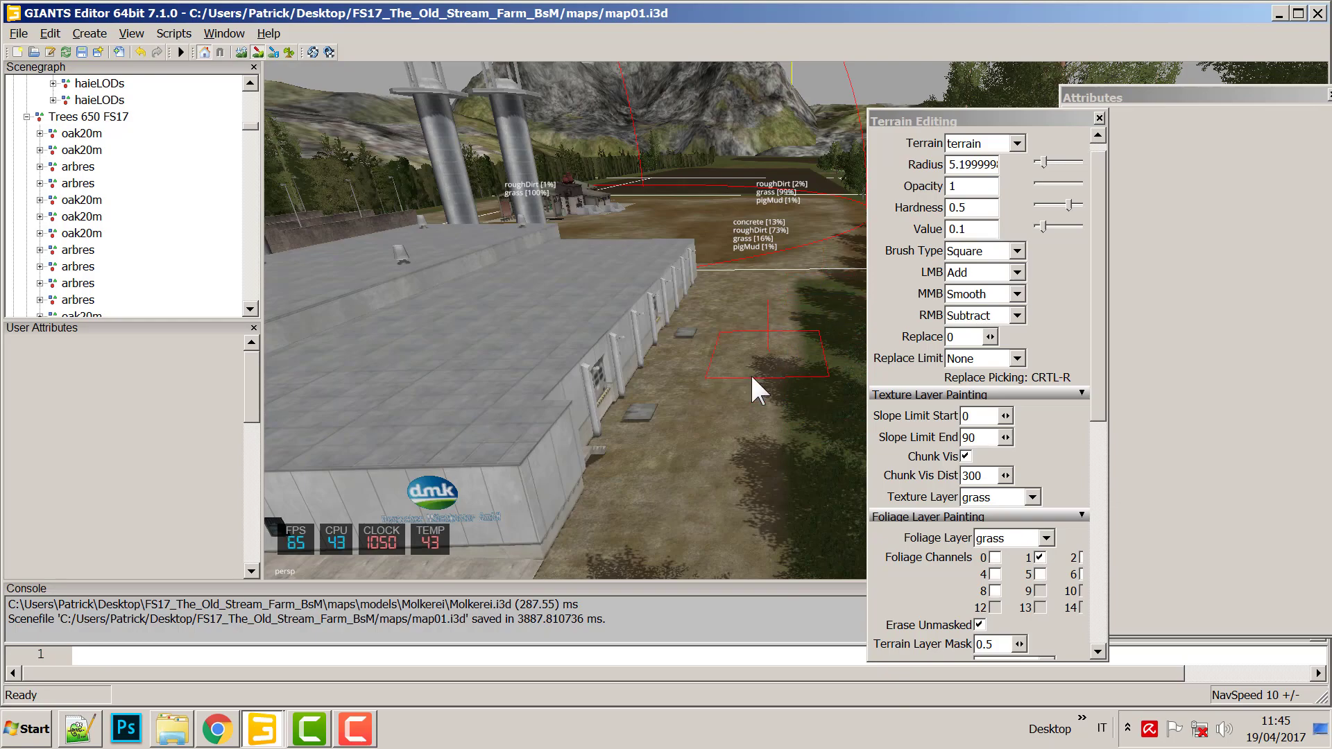
scroll(736, 507, down, 2)
alt+middle_drag(735, 506, 801, 362)
alt+drag(800, 362, 707, 399)
mouse_move(705, 395)
middle_down()
mouse_move(752, 356)
mouse_move(696, 499)
middle_up()
mouse_move(642, 460)
middle_down()
mouse_move(698, 455)
mouse_move(737, 425)
mouse_move(704, 440)
mouse_move(644, 525)
mouse_move(687, 475)
mouse_move(687, 514)
mouse_move(717, 490)
mouse_move(695, 553)
mouse_move(776, 455)
mouse_move(709, 472)
middle_up()
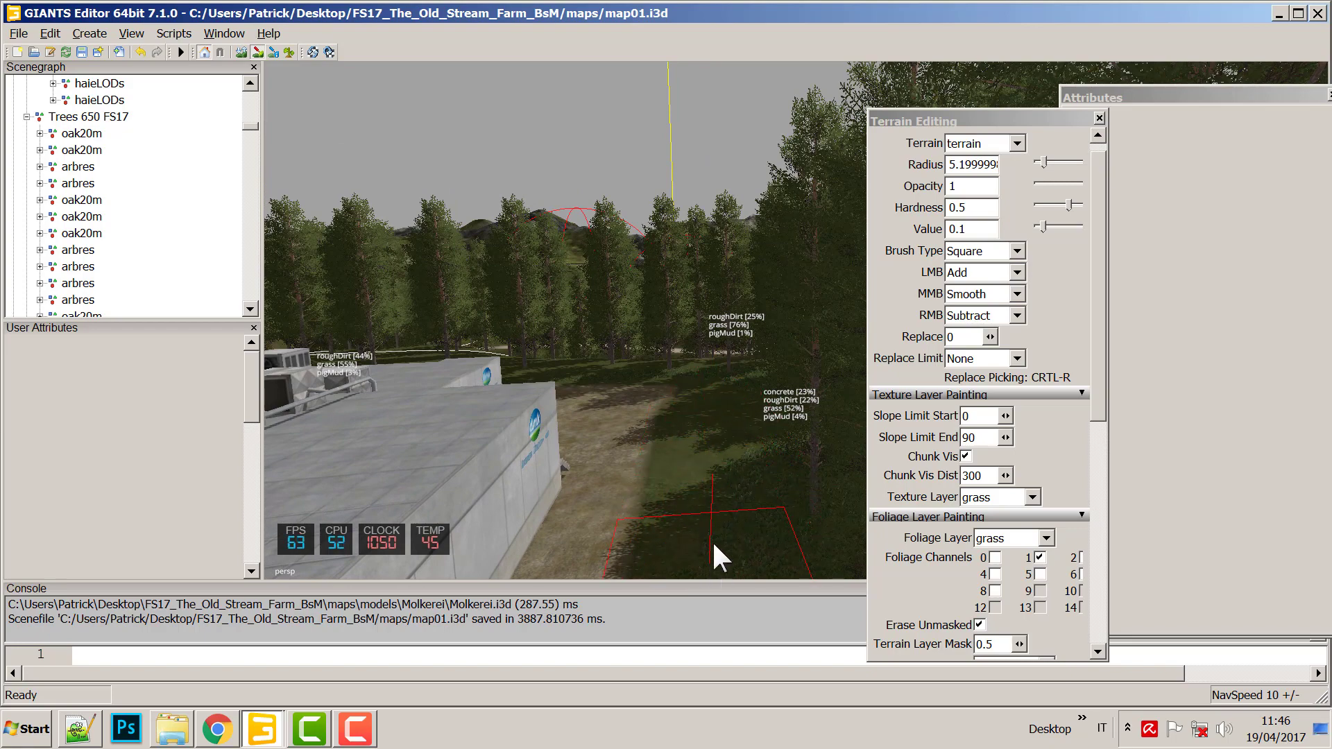
scroll(703, 537, down, 5)
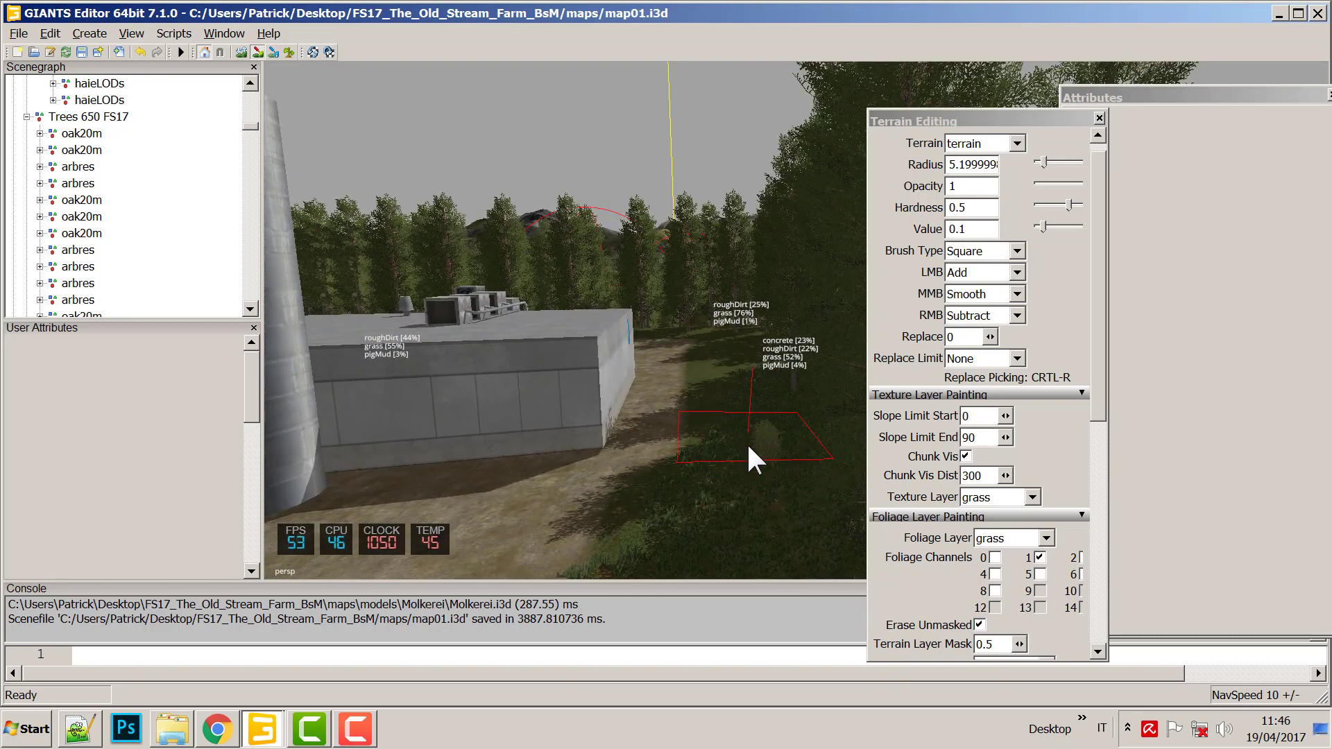
Extend the painted grass border along the trees to both ends of the factory and even out its edge.
scroll(718, 478, down, 3)
alt+middle_drag(715, 480, 622, 491)
scroll(638, 434, down, 3)
alt+drag(655, 376, 683, 340)
alt+middle_drag(684, 345, 409, 405)
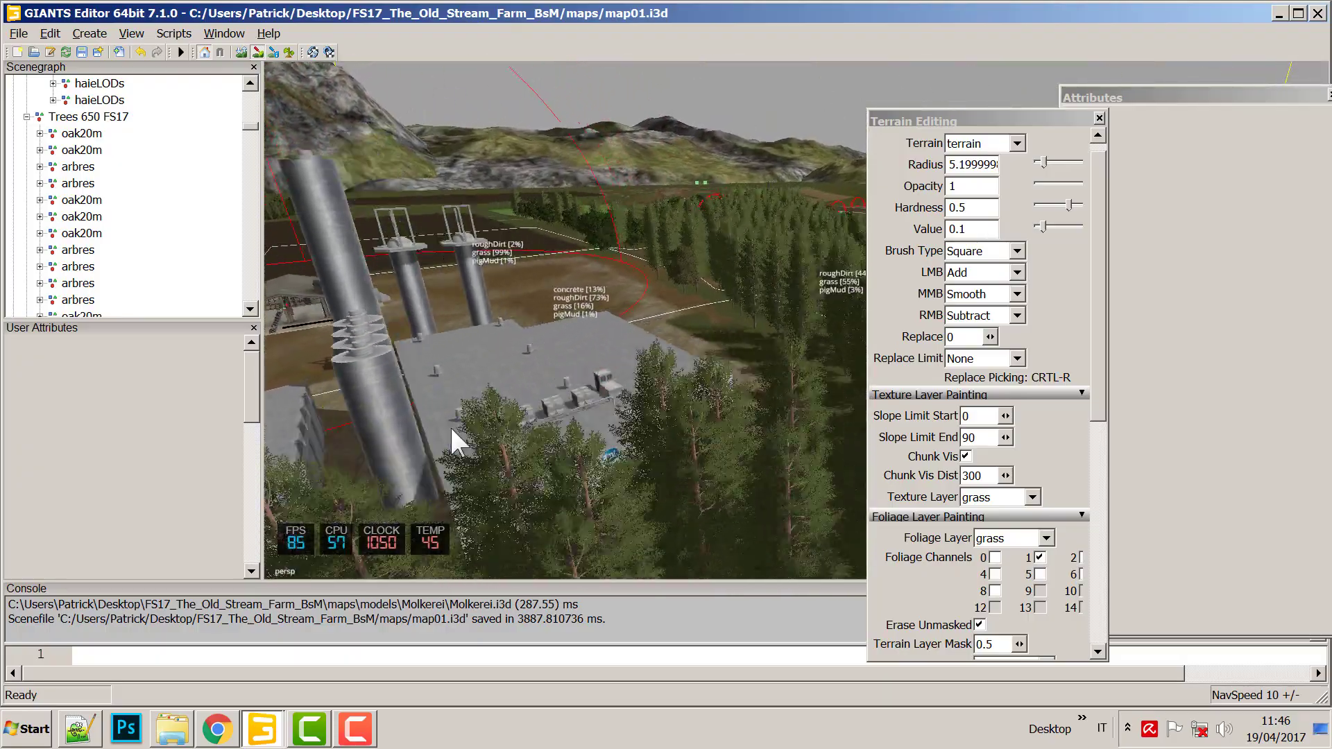
mouse_move(690, 354)
right_down()
mouse_move(652, 277)
mouse_move(589, 437)
mouse_move(696, 434)
mouse_move(715, 381)
mouse_move(565, 396)
mouse_move(643, 446)
mouse_move(716, 351)
mouse_move(671, 419)
mouse_move(711, 412)
right_up()
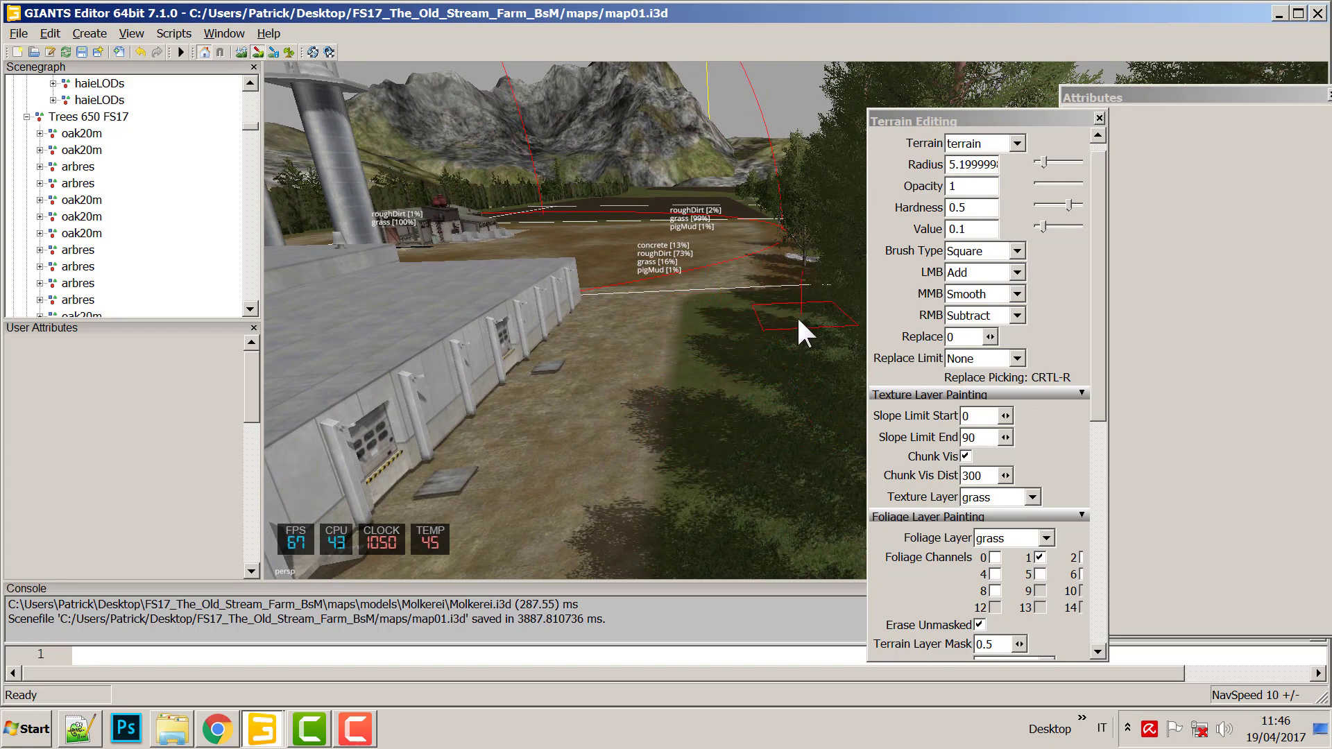
alt+drag(743, 342, 509, 296)
scroll(586, 360, up, 5)
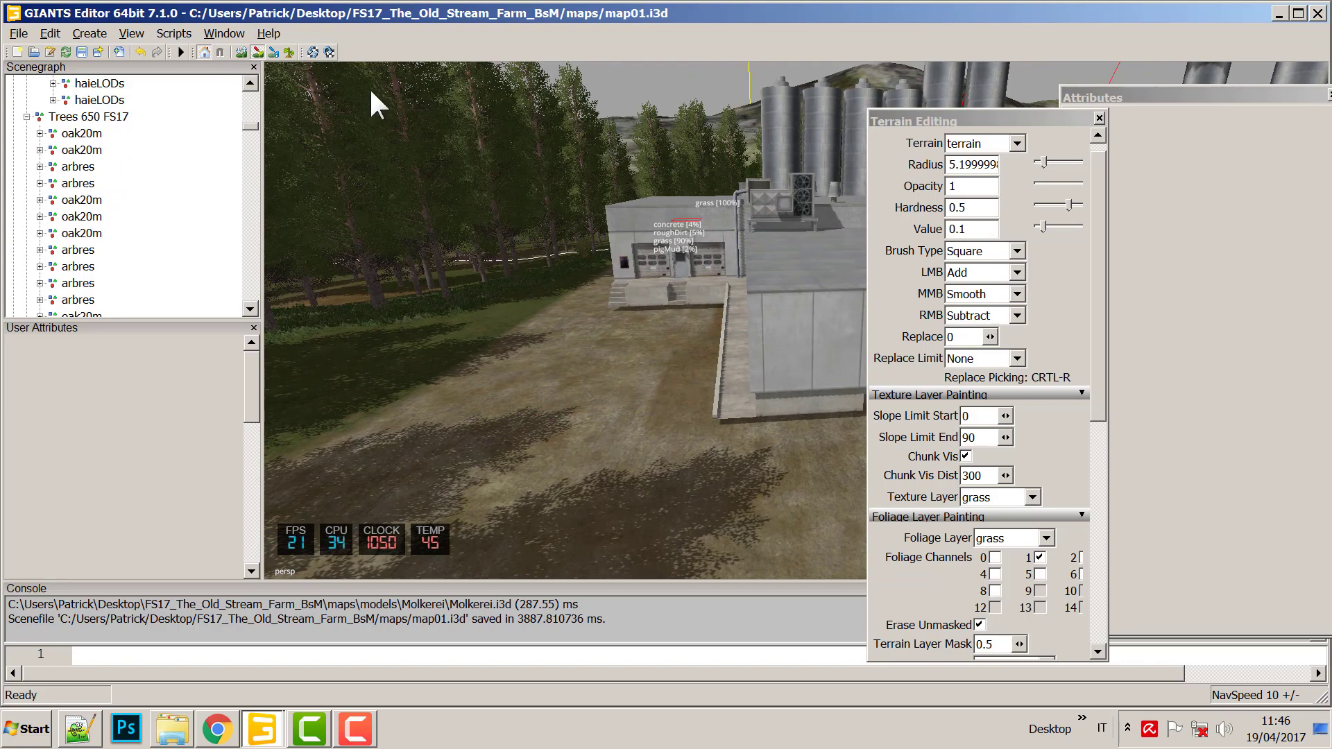
Select the whole Molkerei object and lower it onto the ground to Translate Y 107.369, keeping its rotation unchanged.
click(795, 284)
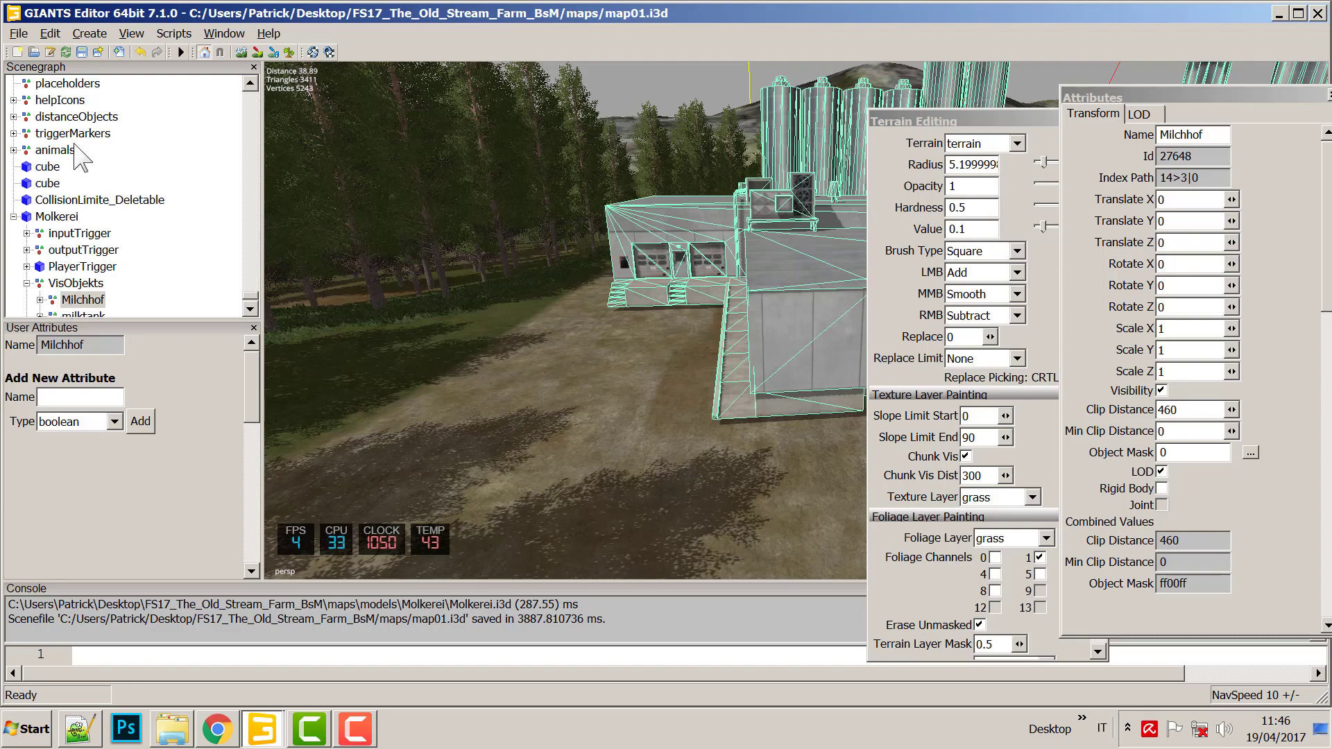
click(43, 222)
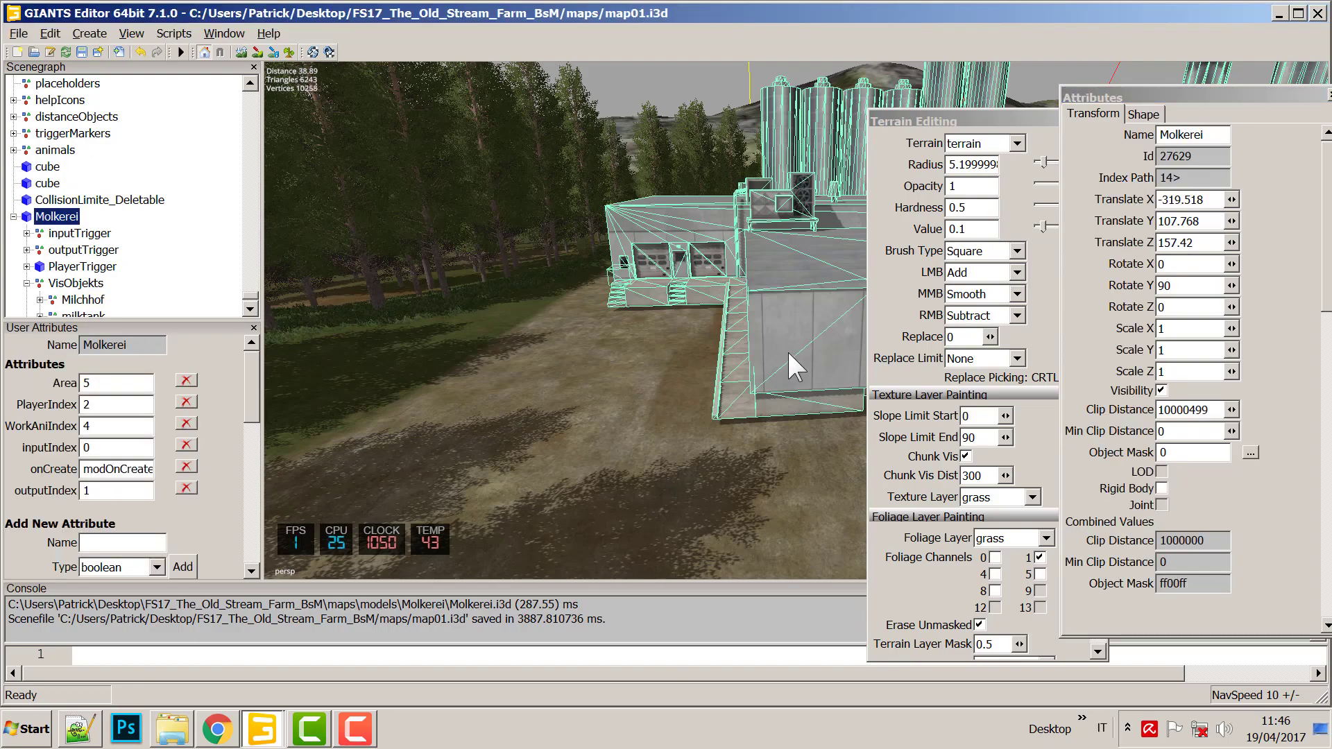
alt+drag(788, 352, 643, 281)
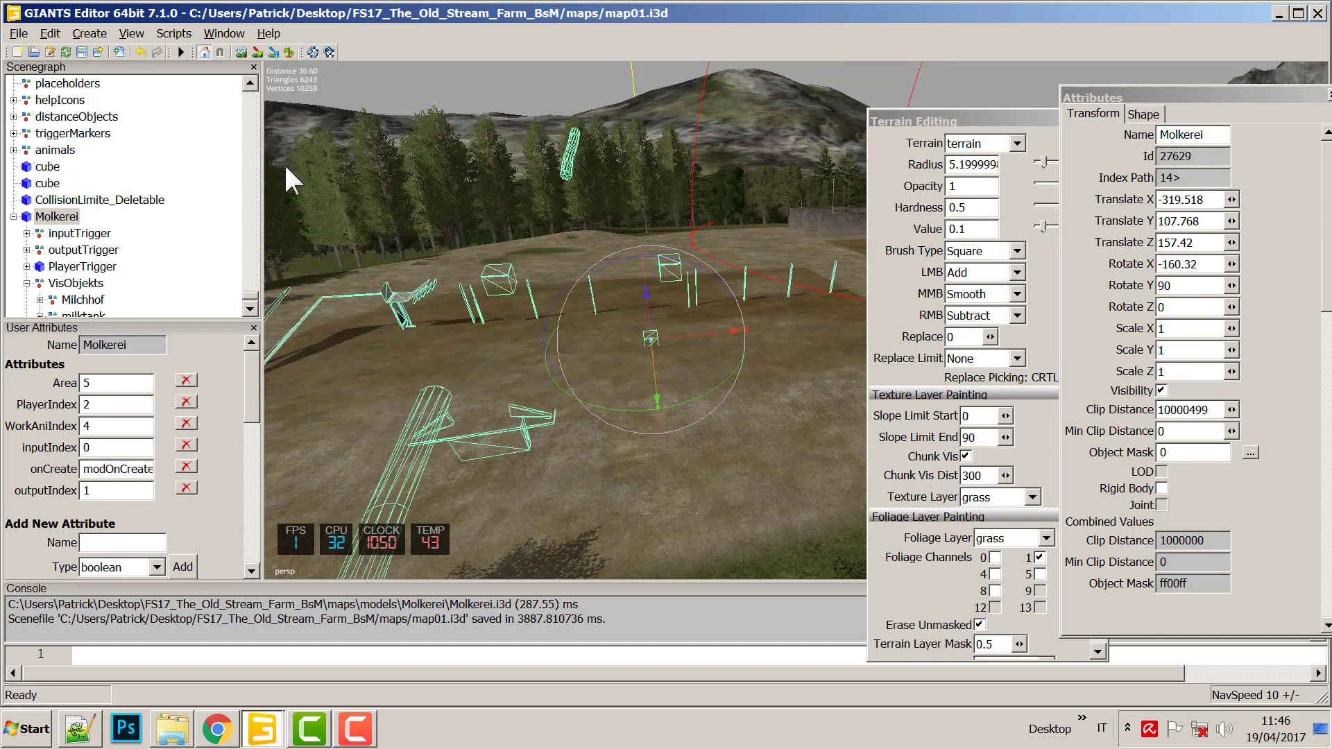
click(139, 53)
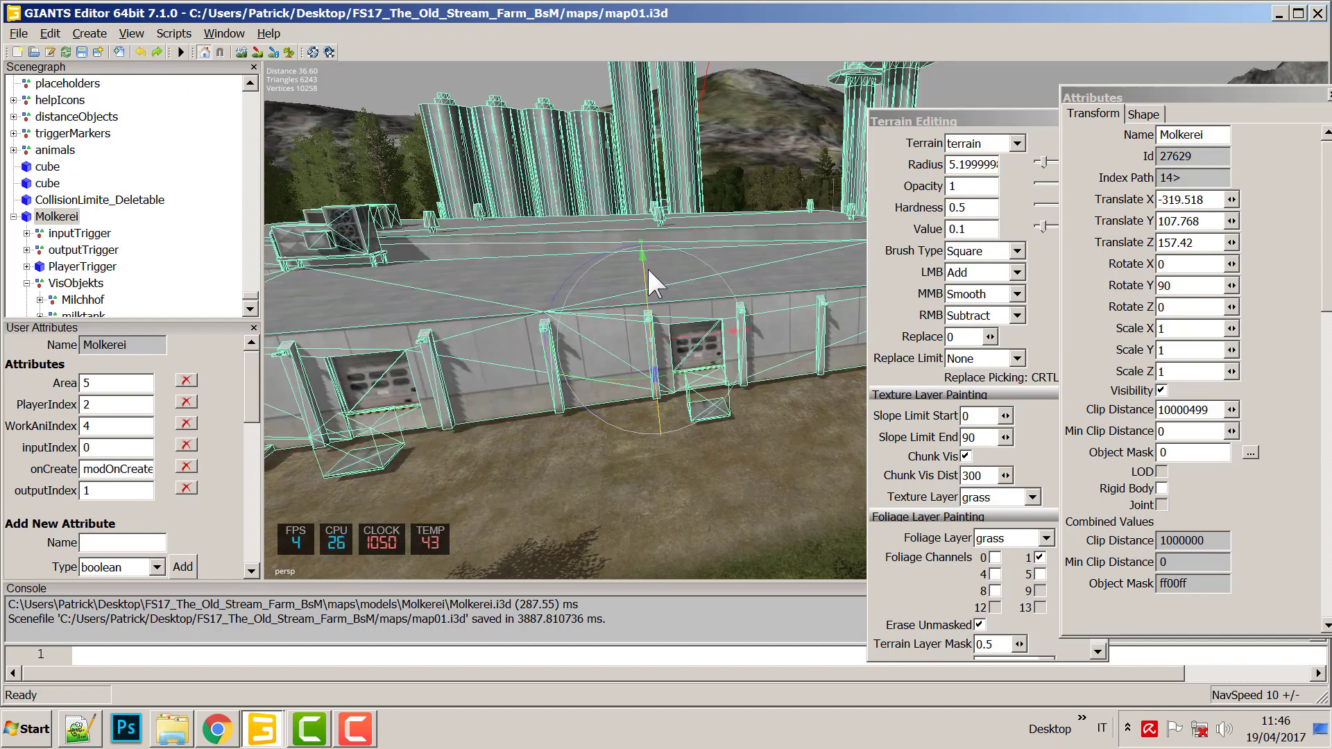
middle_drag(629, 270, 761, 282)
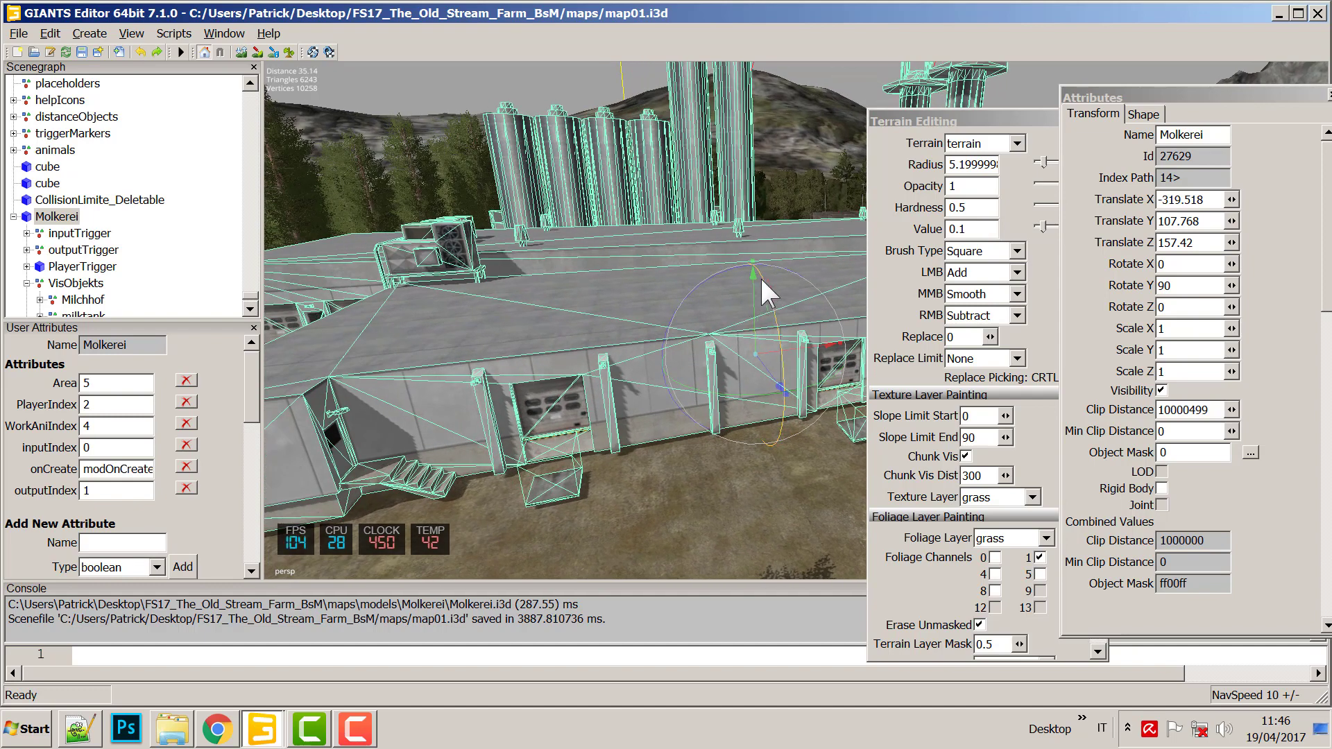
drag(751, 274, 754, 280)
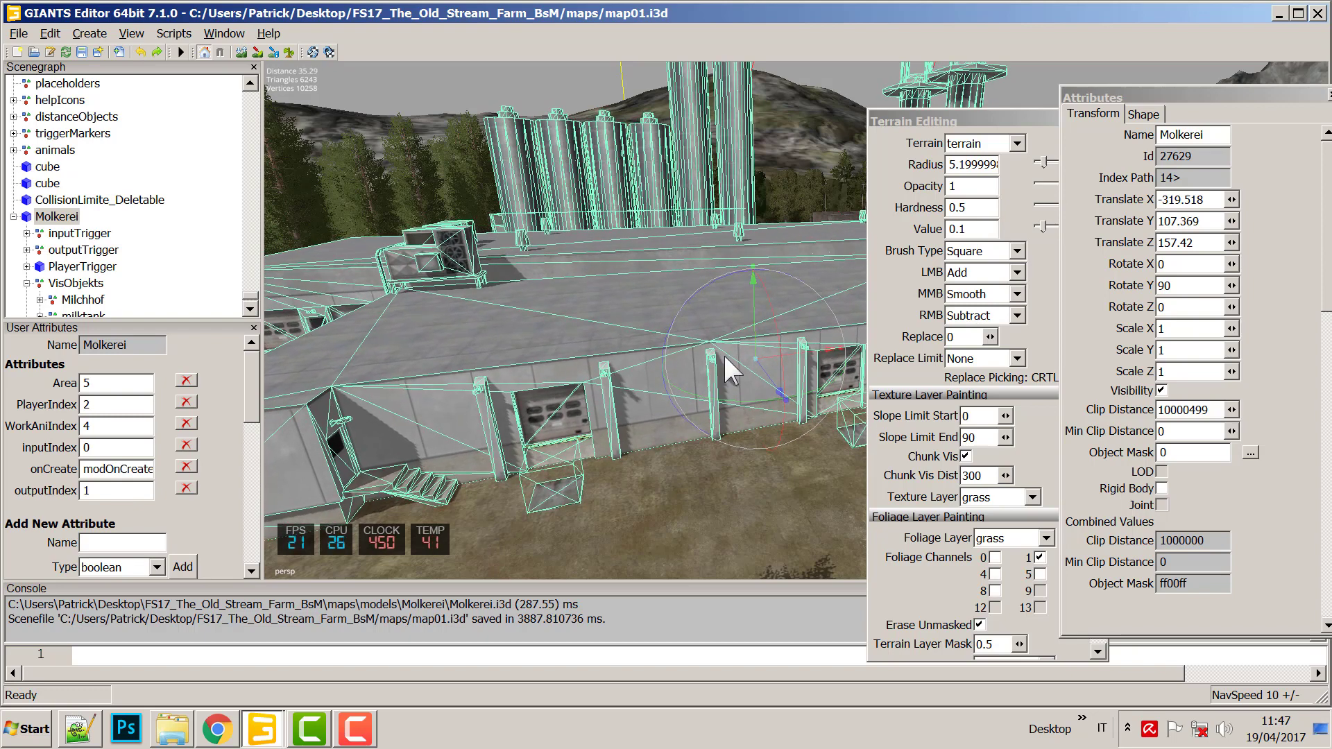
alt+drag(708, 494, 630, 402)
click(646, 389)
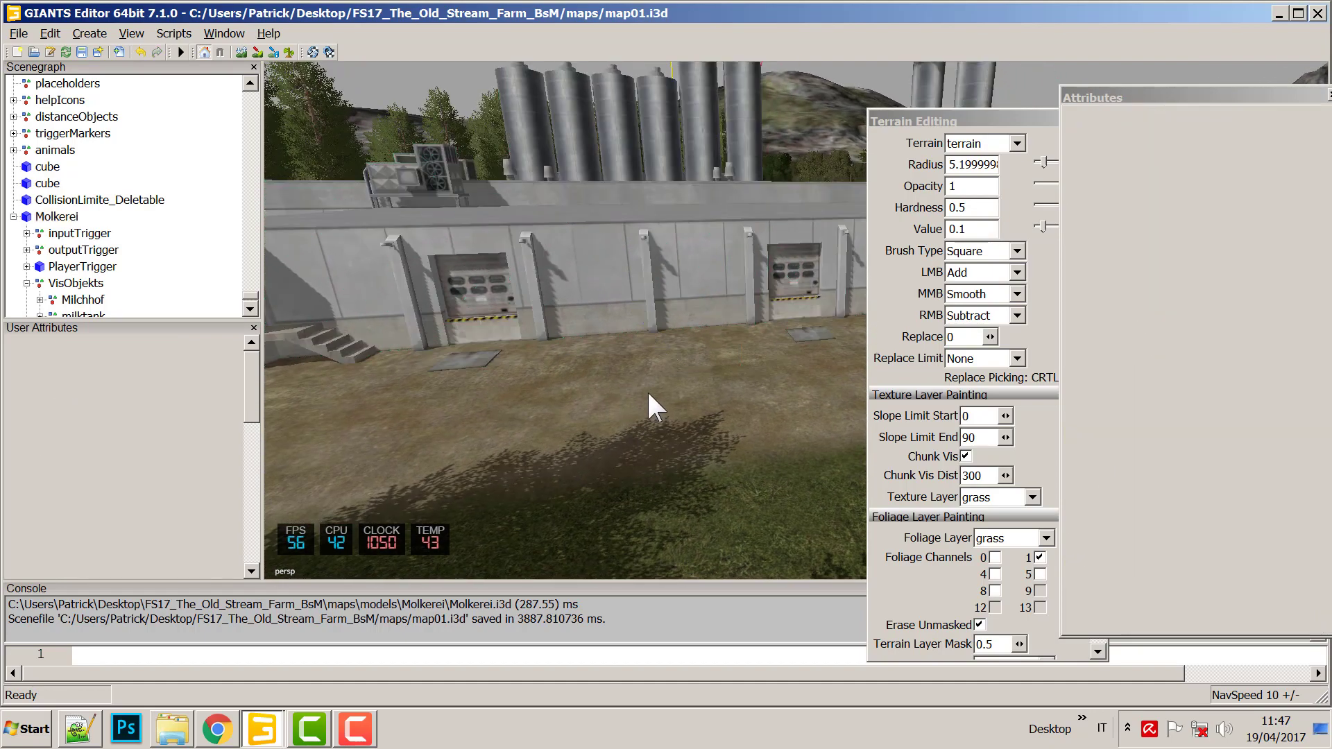
Inspect the placed dairy from several sides, including the milk tank, striped unloading area, silos and surrounding open ground.
alt+middle_drag(735, 357, 635, 395)
alt+drag(638, 399, 718, 336)
alt+middle_drag(718, 336, 587, 401)
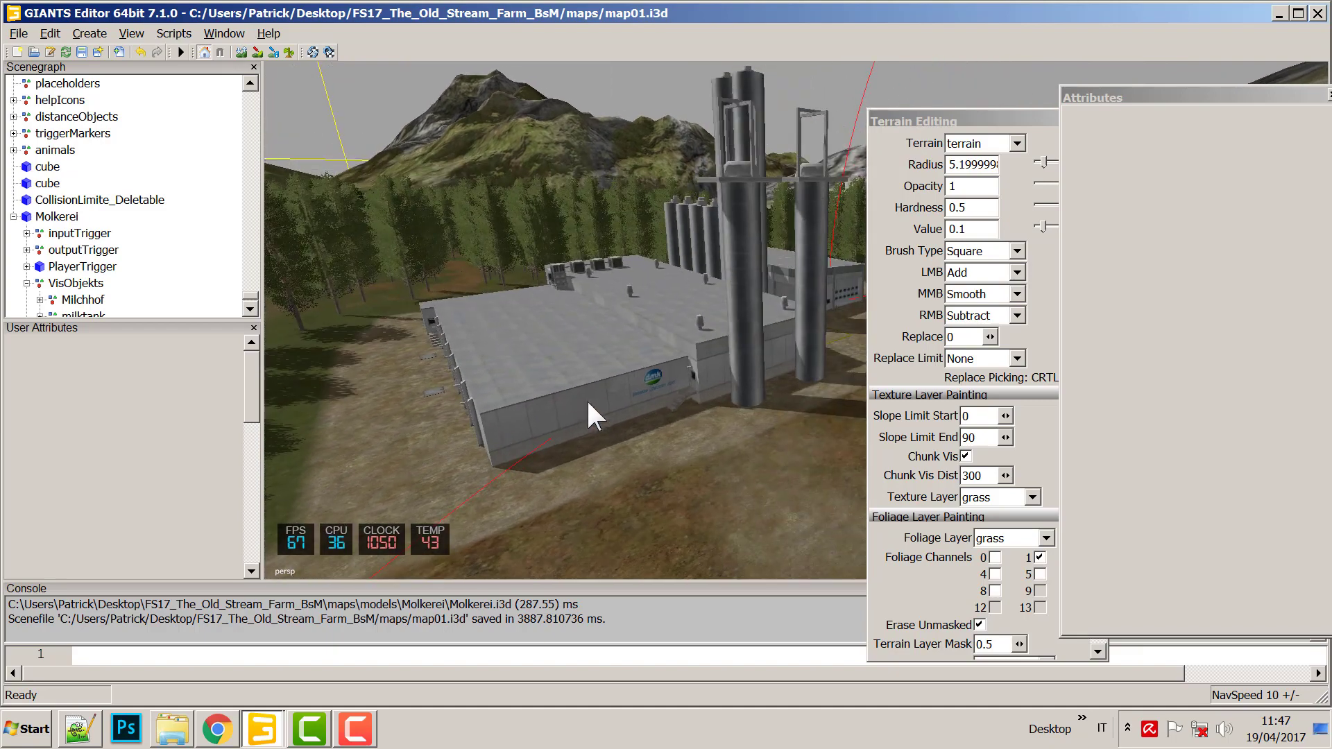
drag(868, 410, 591, 414)
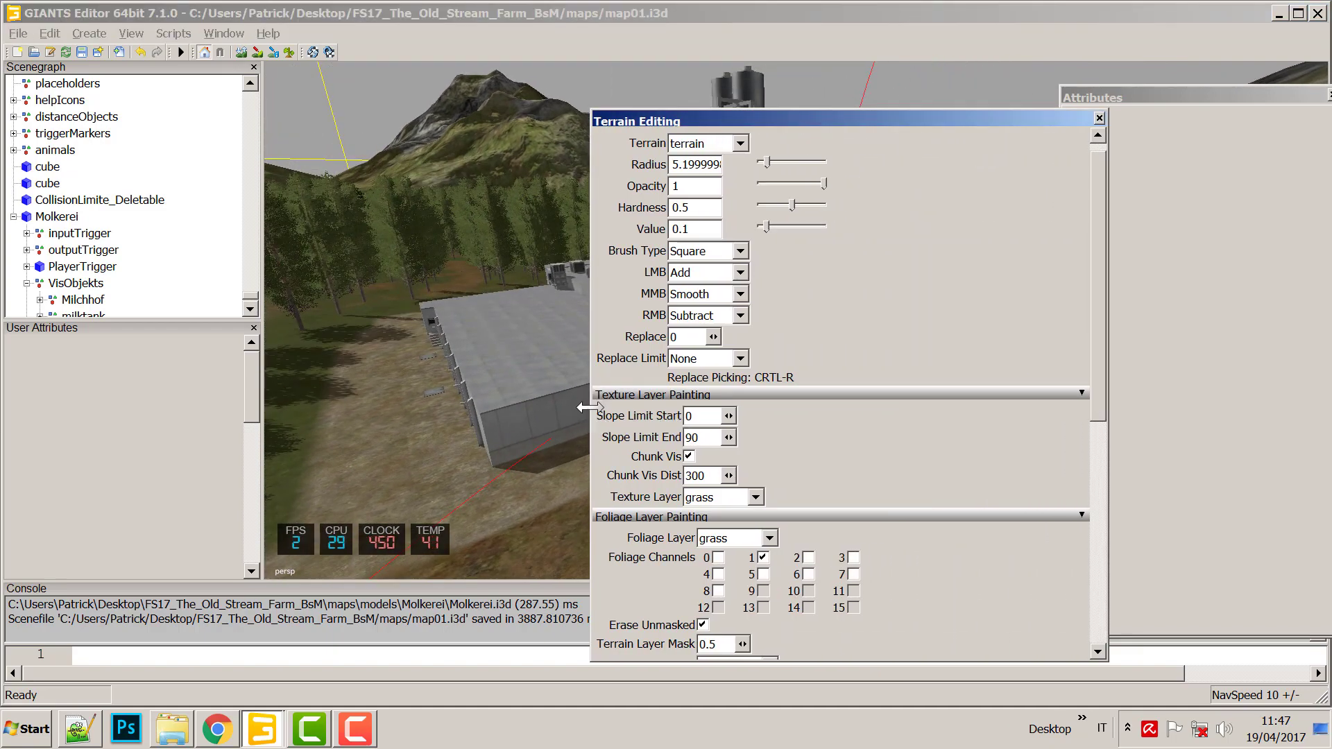
drag(588, 408, 882, 408)
mouse_move(860, 406)
right_down()
mouse_move(516, 397)
mouse_move(629, 392)
mouse_move(769, 251)
mouse_move(673, 366)
mouse_move(702, 374)
mouse_move(645, 377)
mouse_move(586, 324)
mouse_move(761, 244)
mouse_move(720, 300)
right_up()
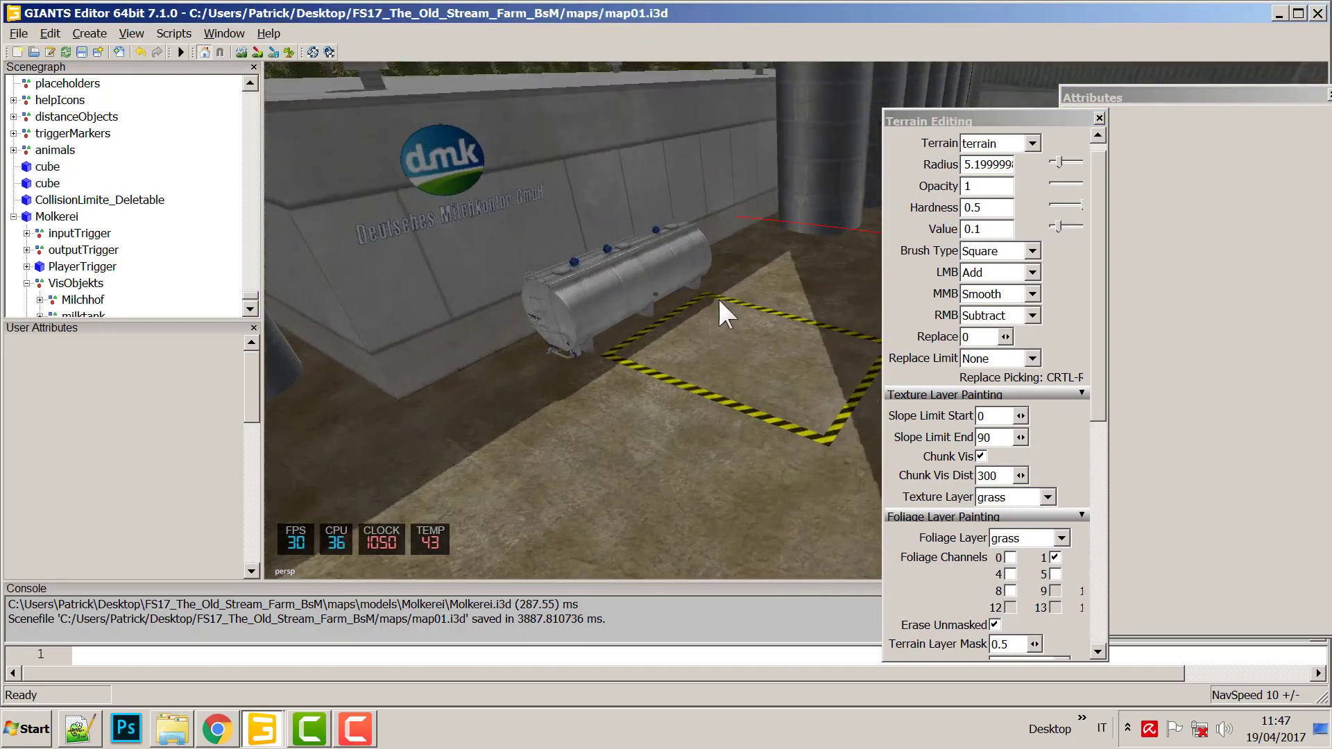
alt+drag(717, 297, 607, 540)
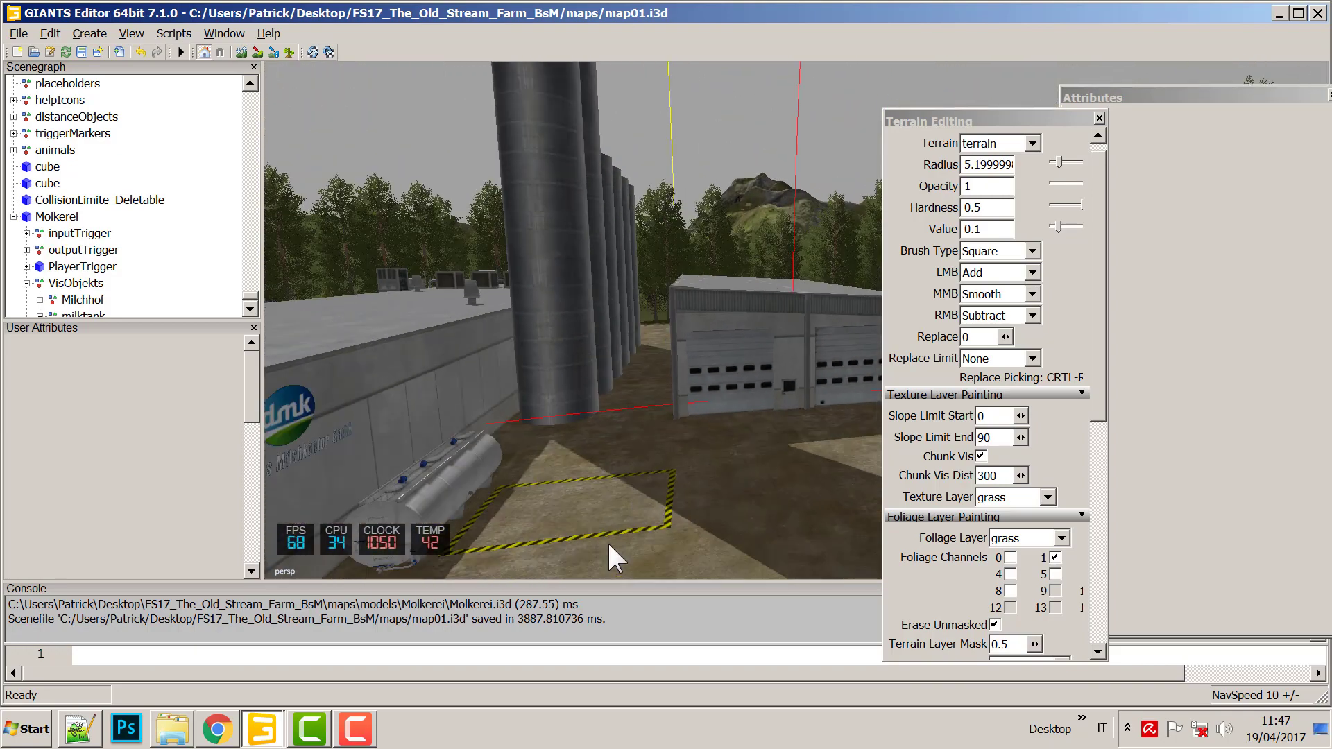
right_drag(609, 546, 500, 270)
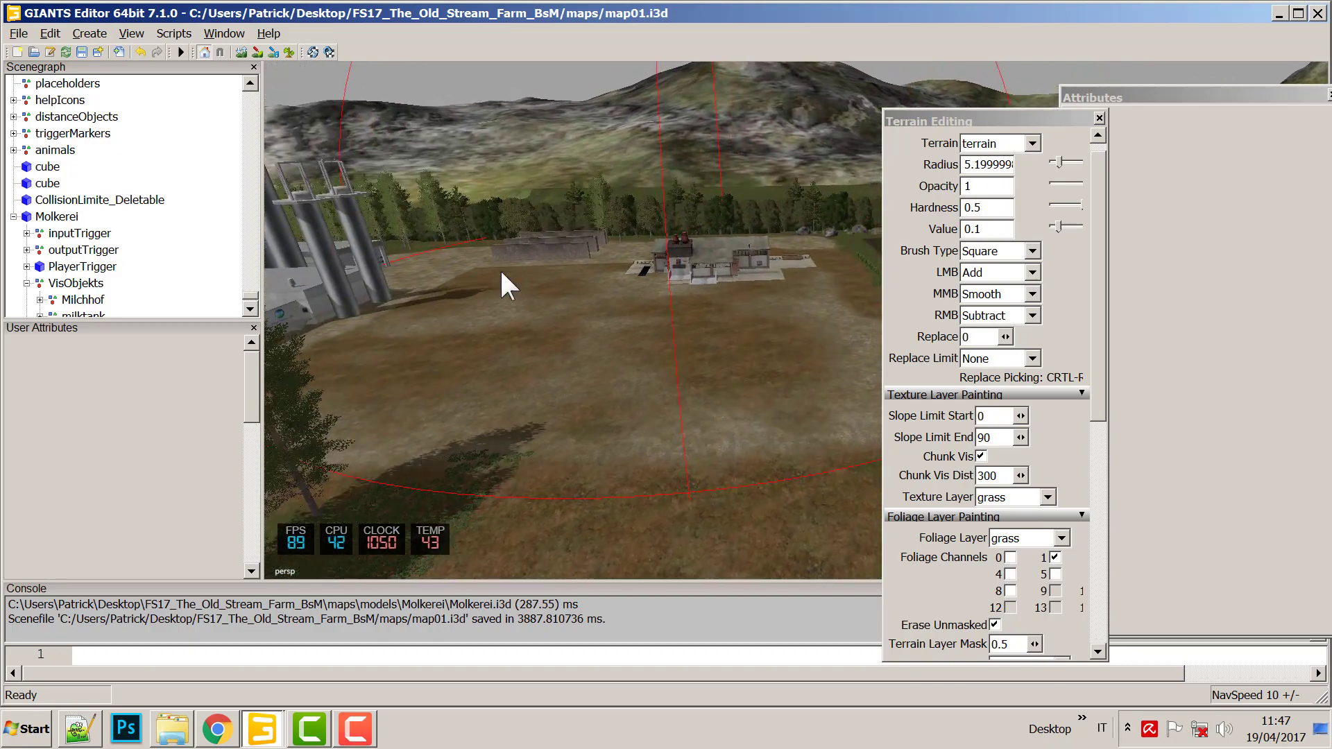
right_drag(657, 419, 622, 357)
right_drag(584, 401, 555, 418)
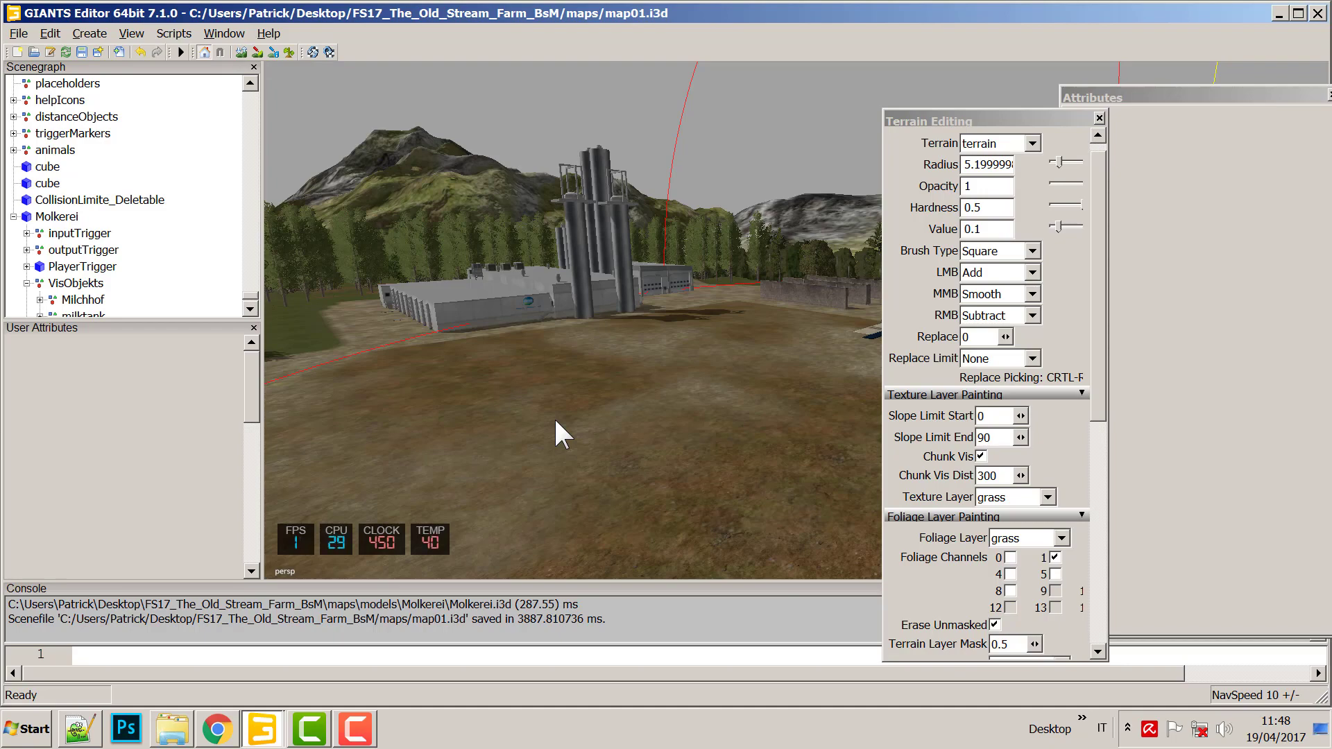
right_drag(641, 301, 684, 434)
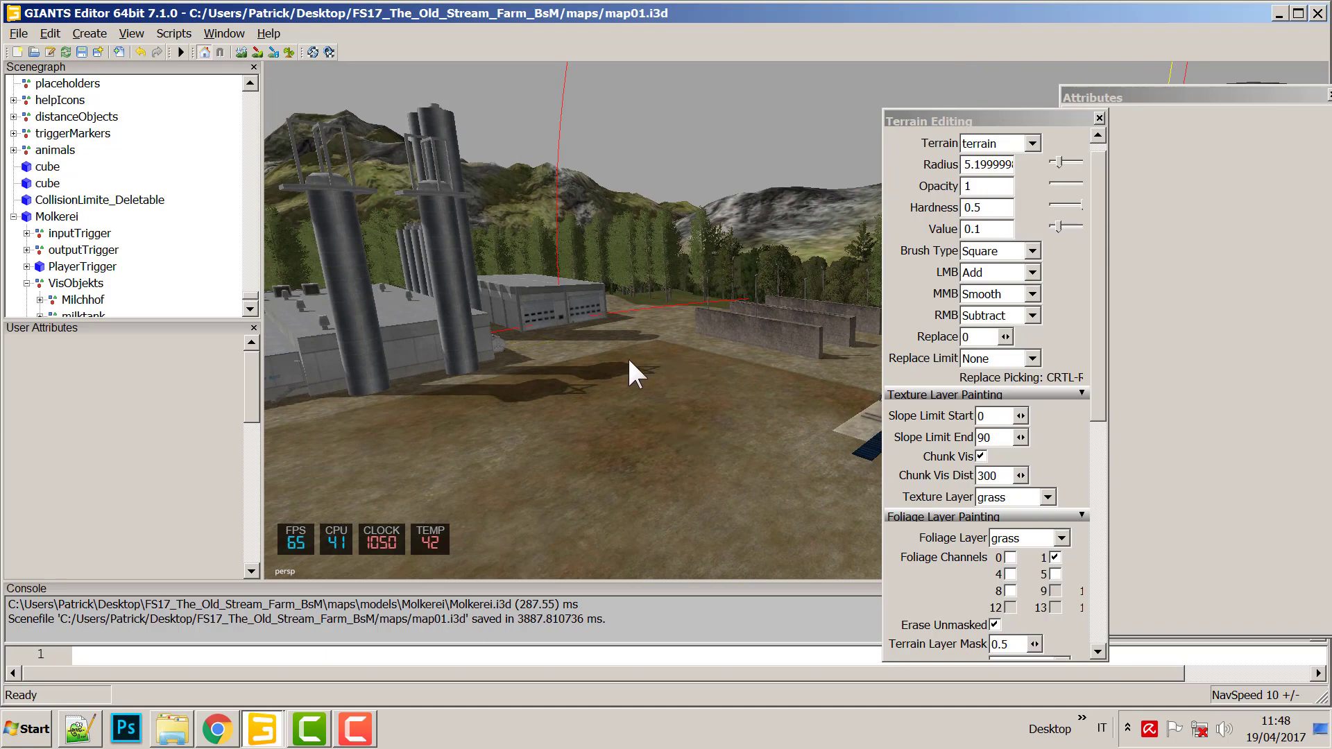
right_drag(633, 372, 634, 405)
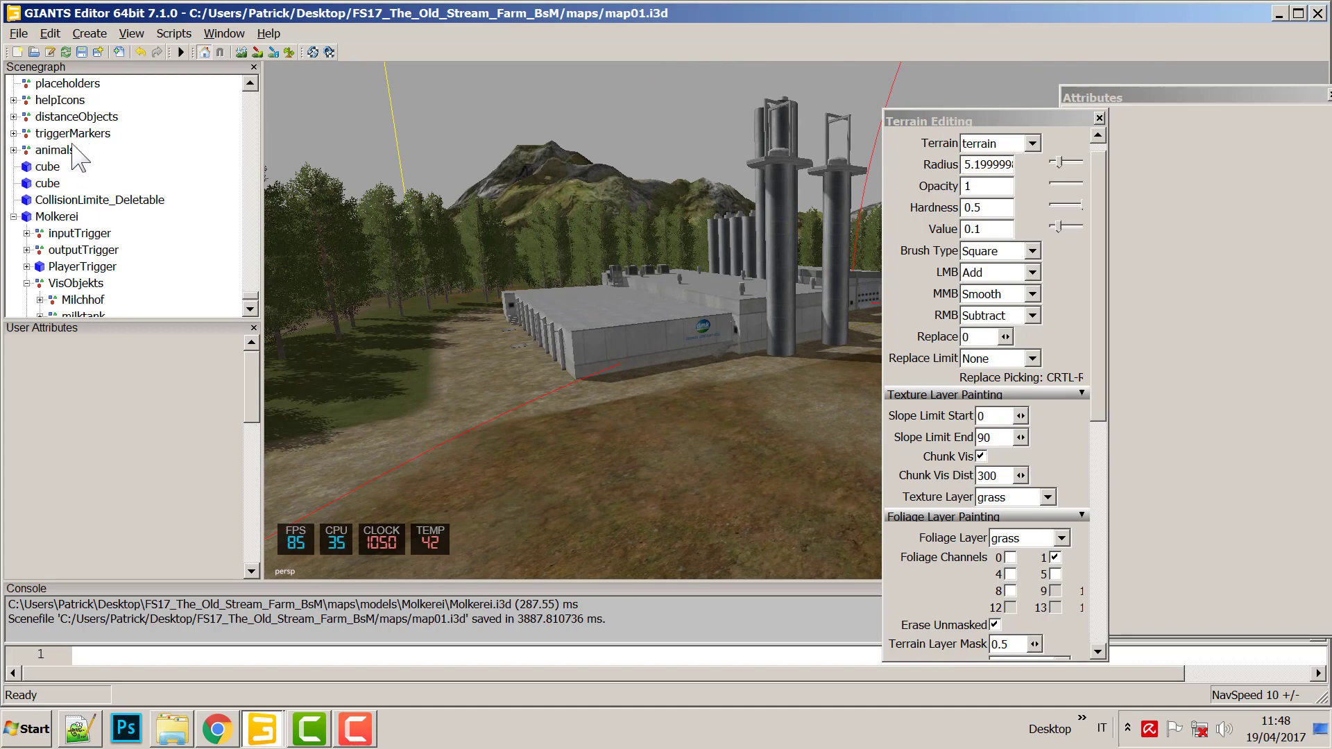
Review the user attributes of Molkerei, including its onCreate script, and of its inputTrigger, Rohstoff1 and TipTrigger nodes.
click(61, 217)
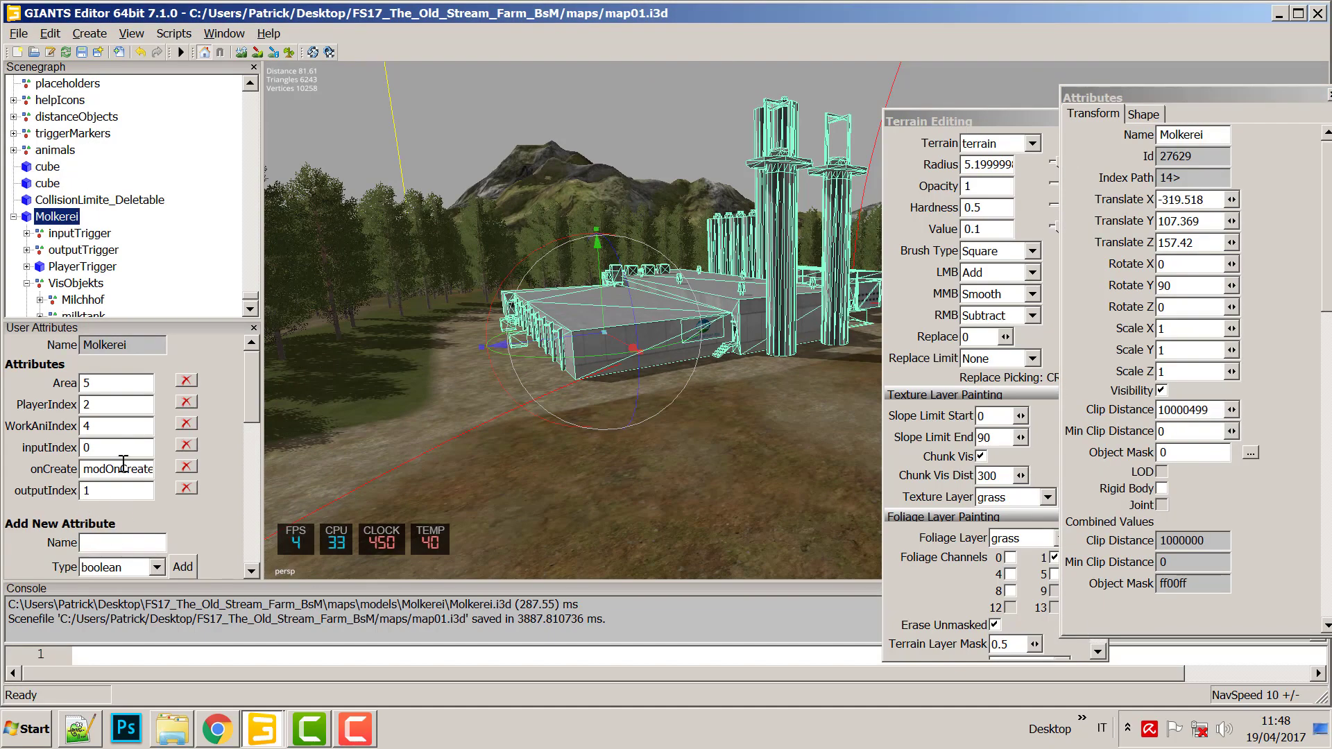
drag(123, 462, 206, 467)
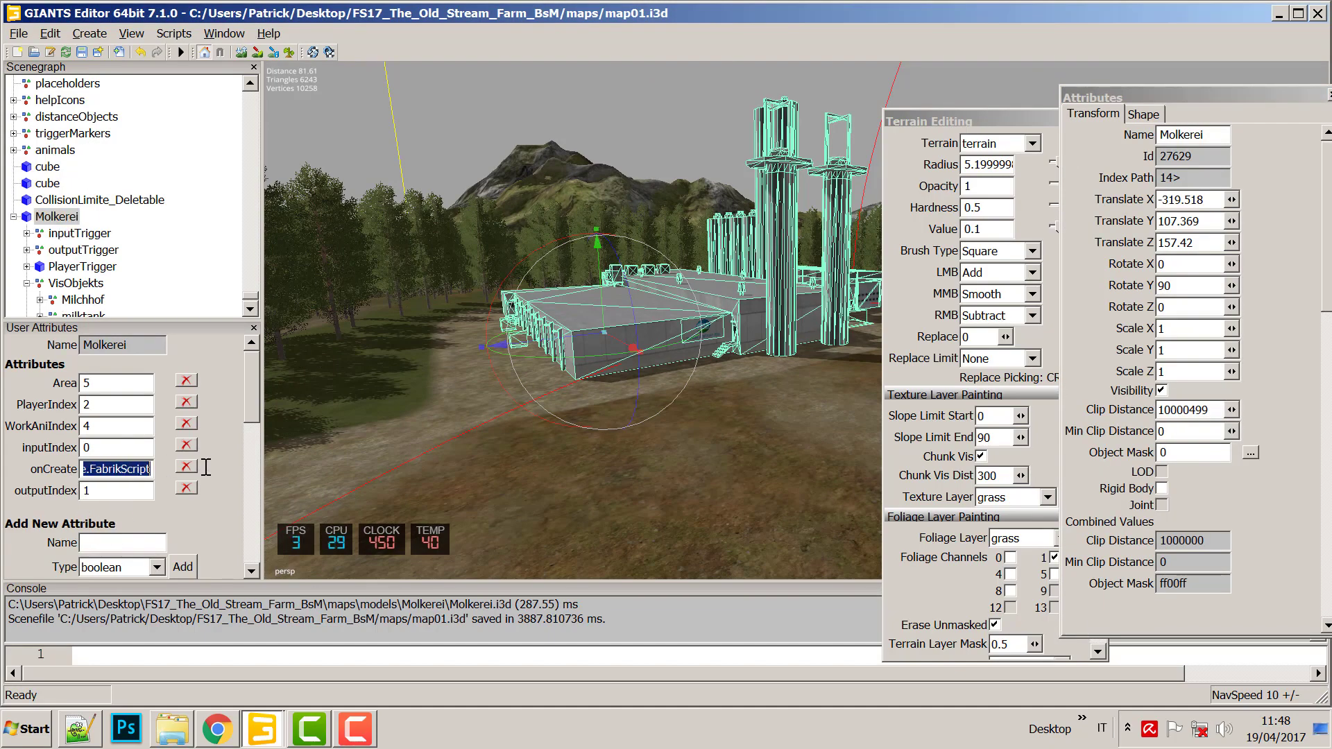
click(78, 234)
click(27, 234)
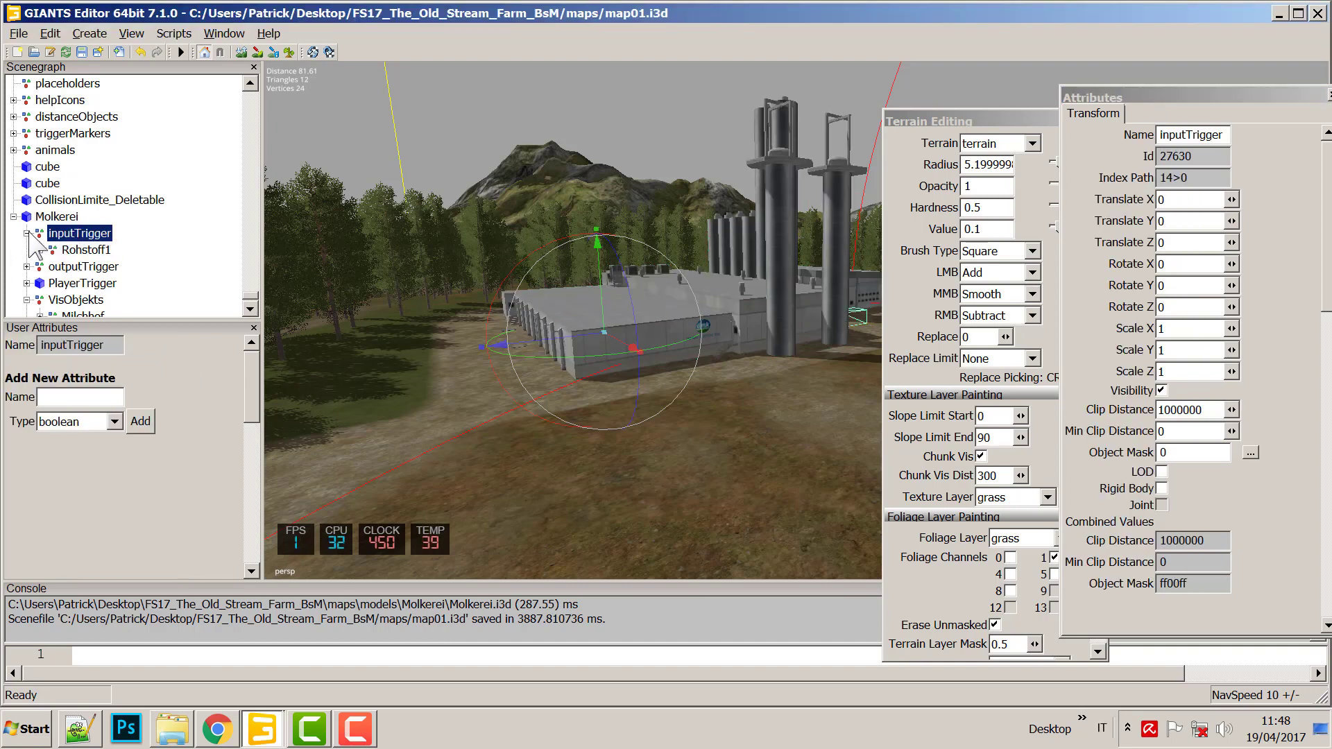
click(86, 251)
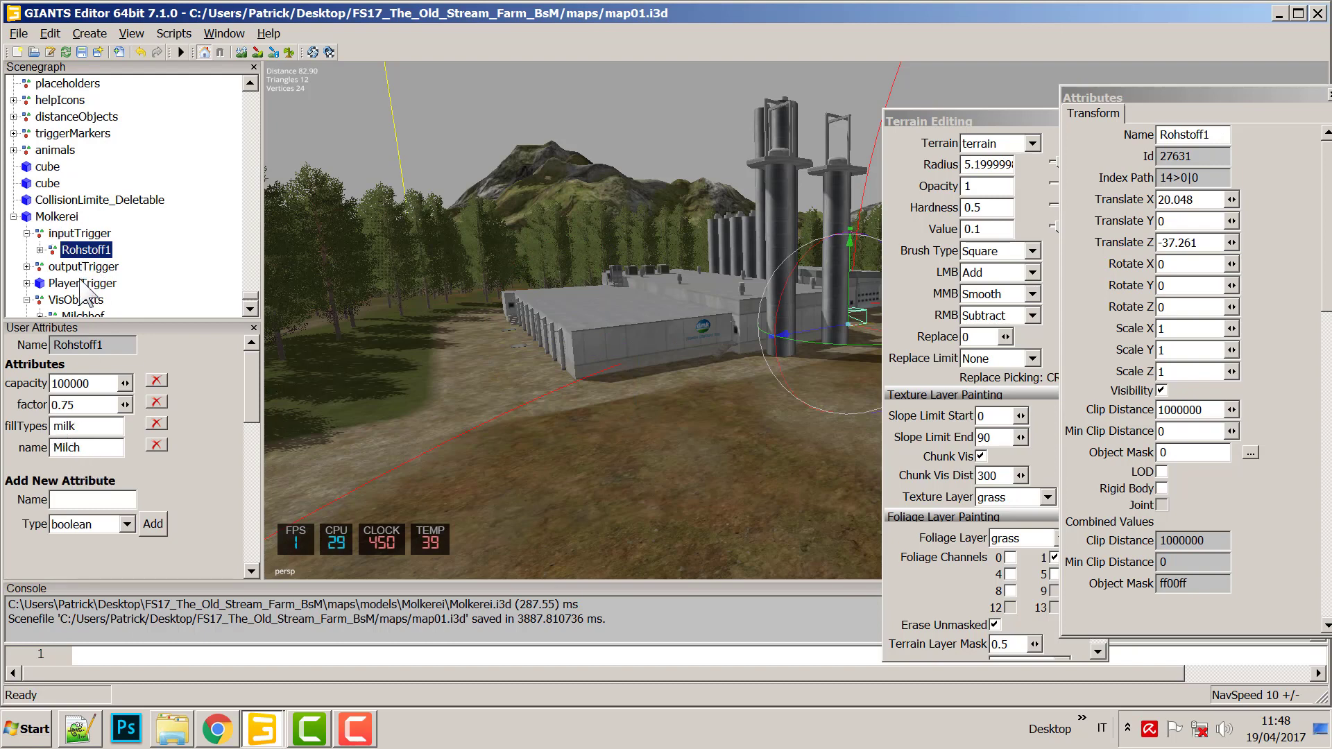
click(40, 250)
click(90, 267)
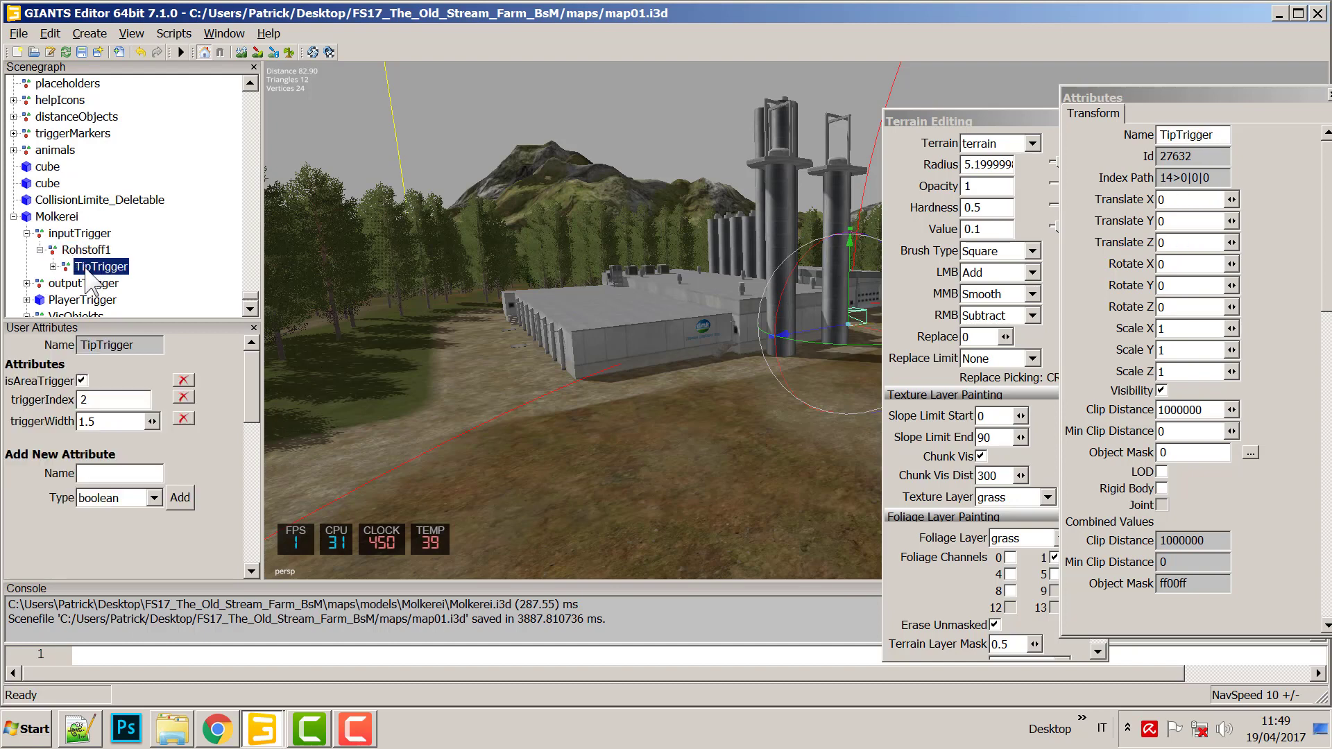
Review the outputTrigger group with the attributes of Produkt1 and Produkt2, and check the PlayerTrigger node.
click(87, 284)
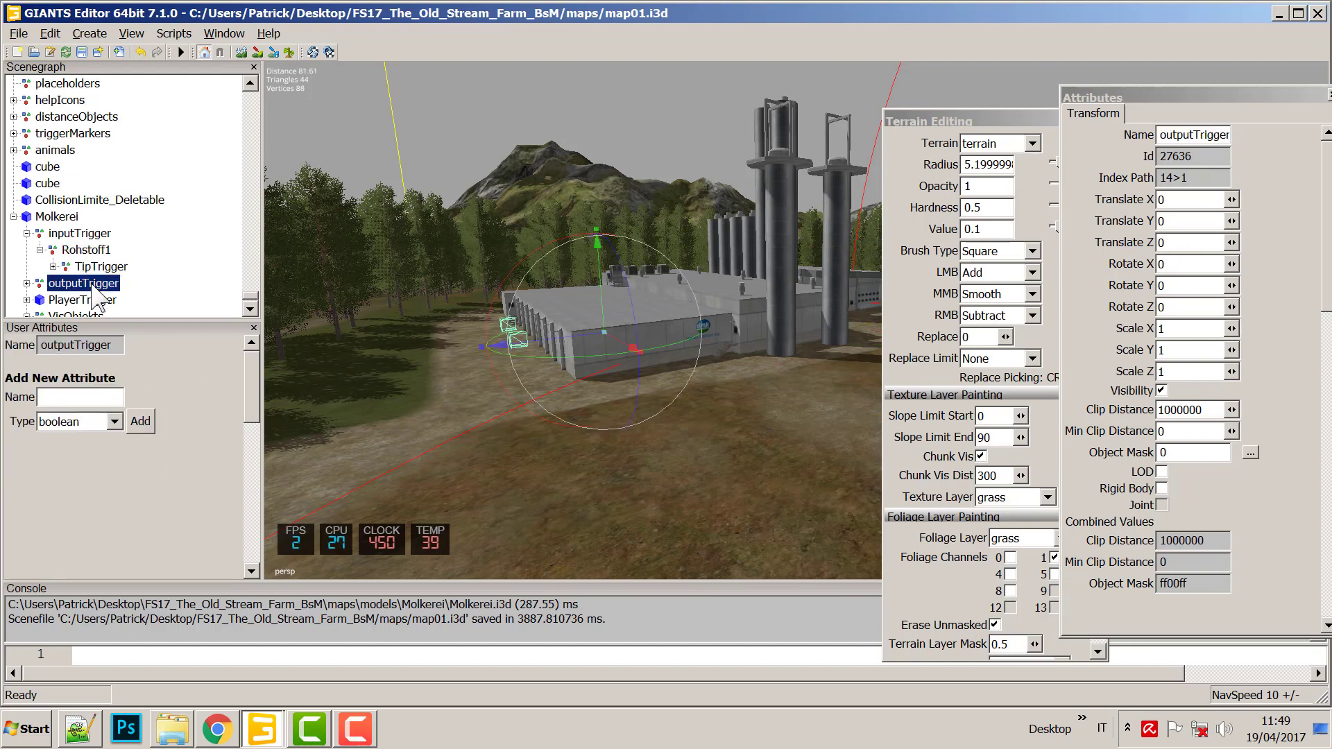
click(27, 283)
click(91, 283)
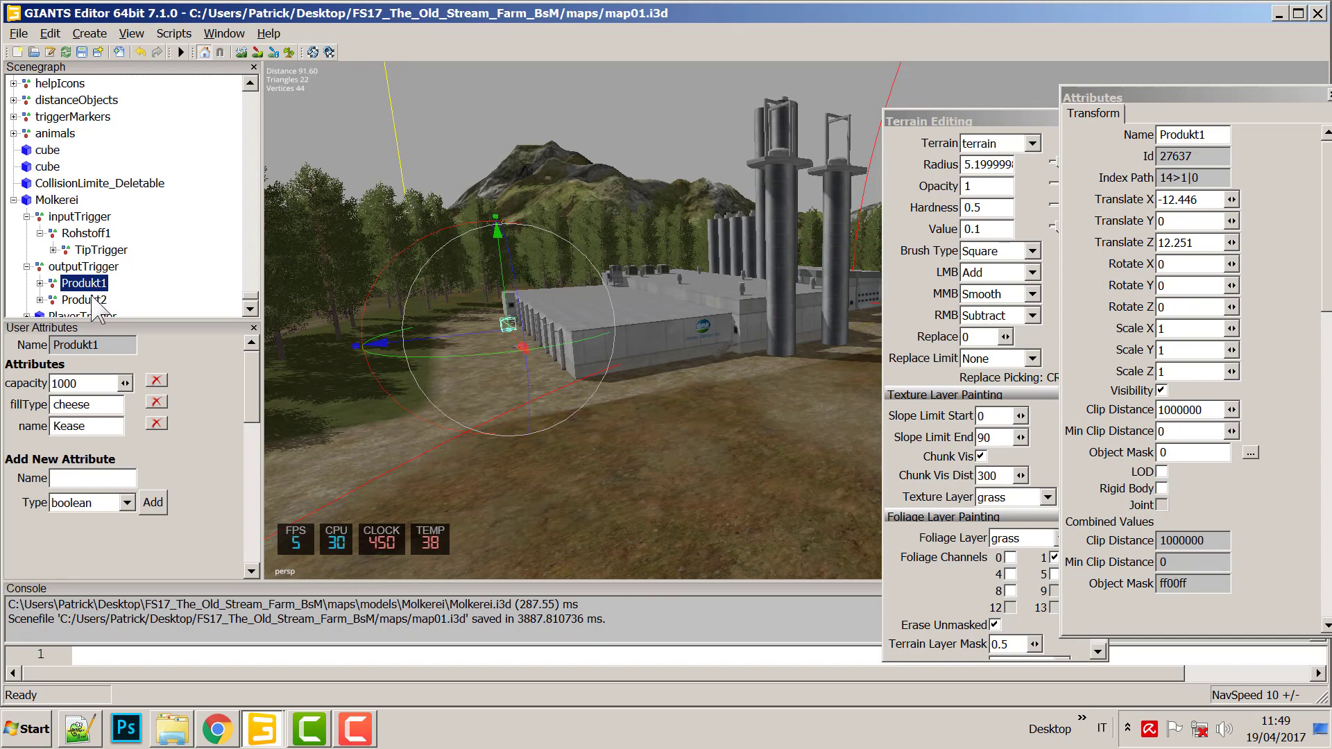
click(96, 300)
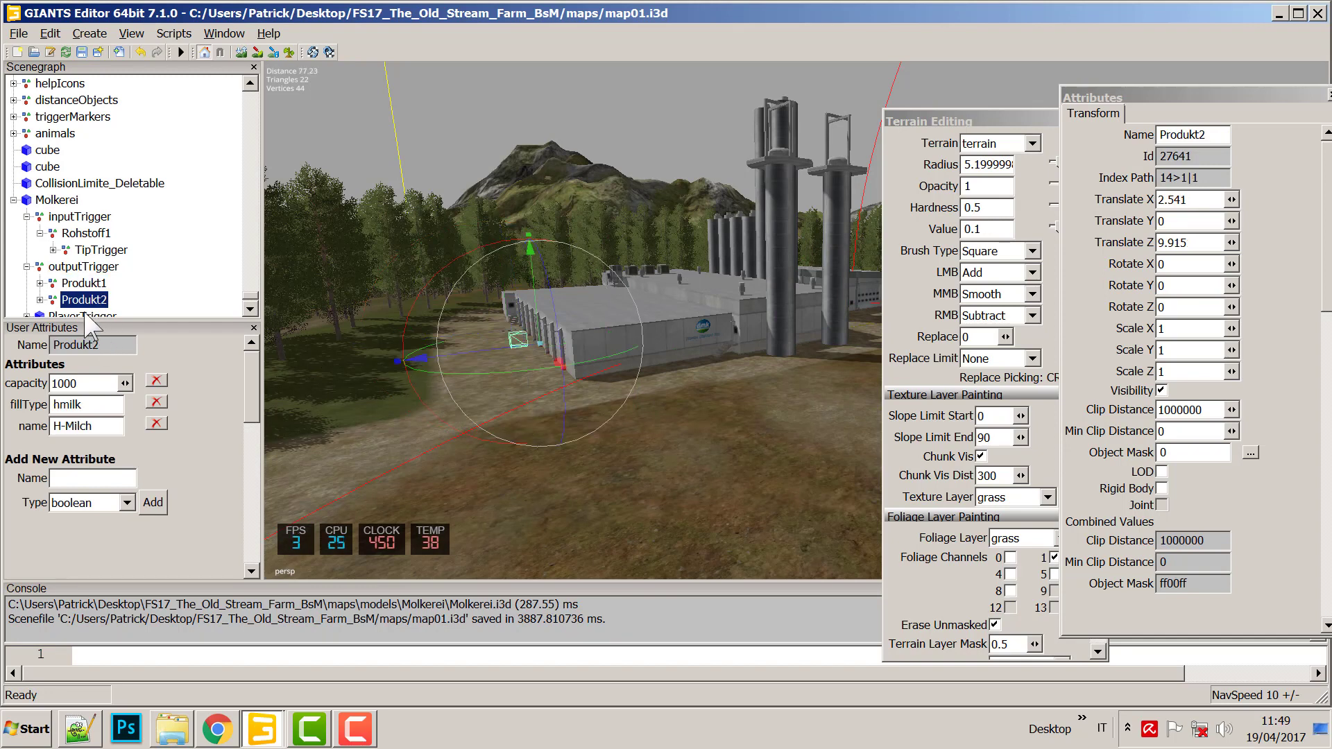
click(85, 316)
Review the VisObjekts group with Milchhof, milktank, OverloadPipe, woodSellMarker and Lights, plus the WorkAnimation attributes.
scroll(79, 295, down, 1)
click(93, 268)
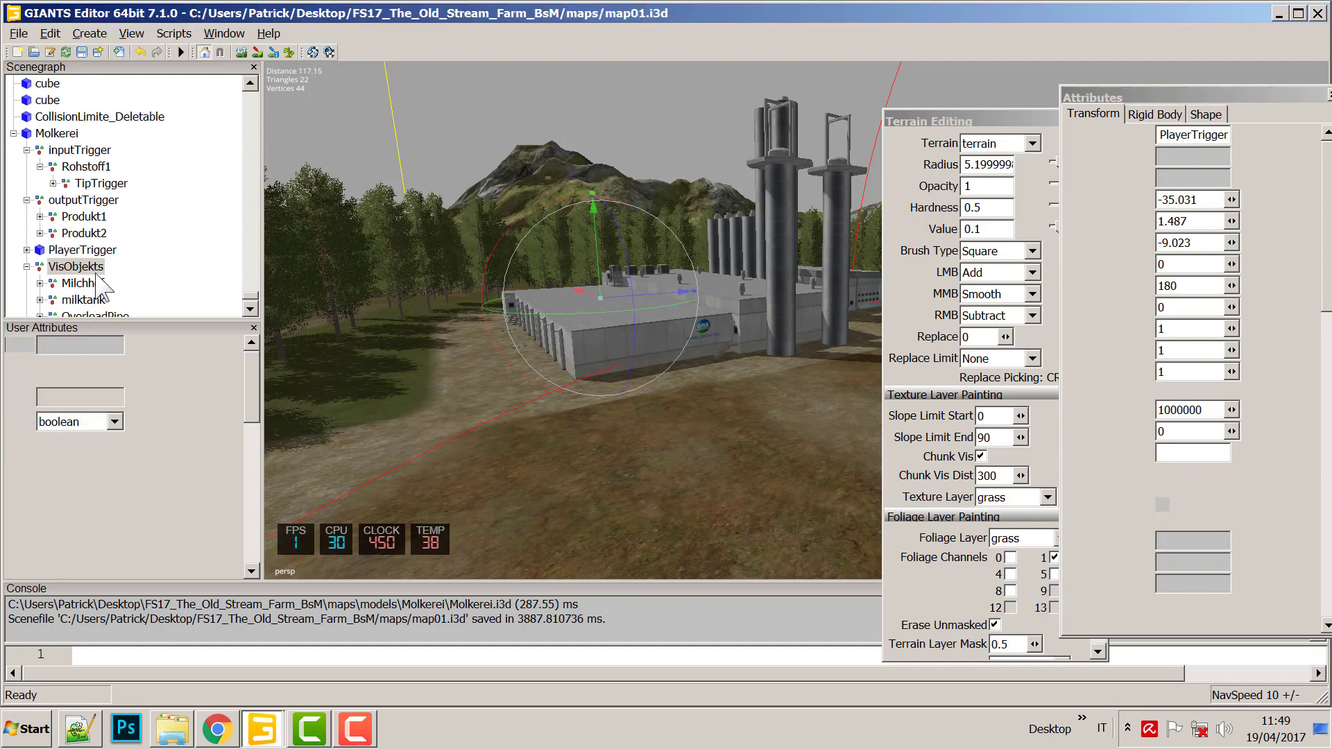
click(84, 283)
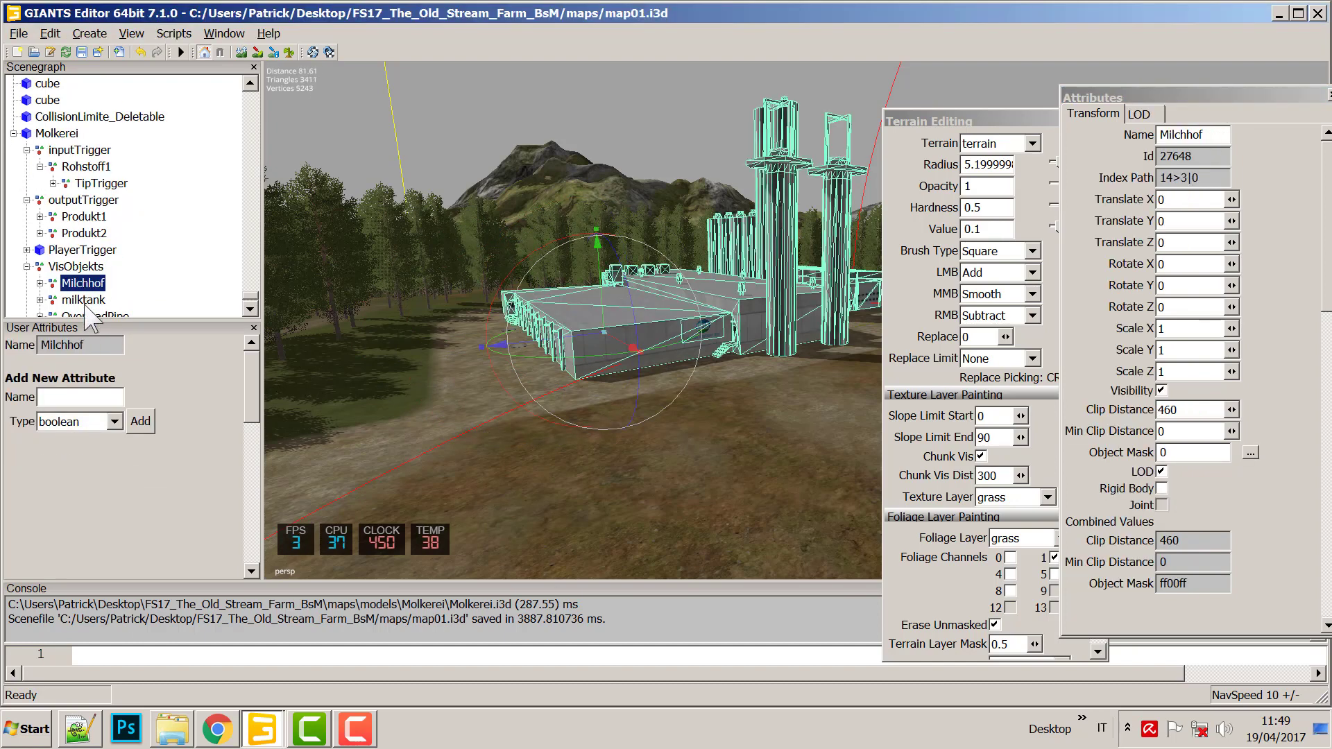
click(84, 300)
scroll(86, 306, down, 1)
click(86, 266)
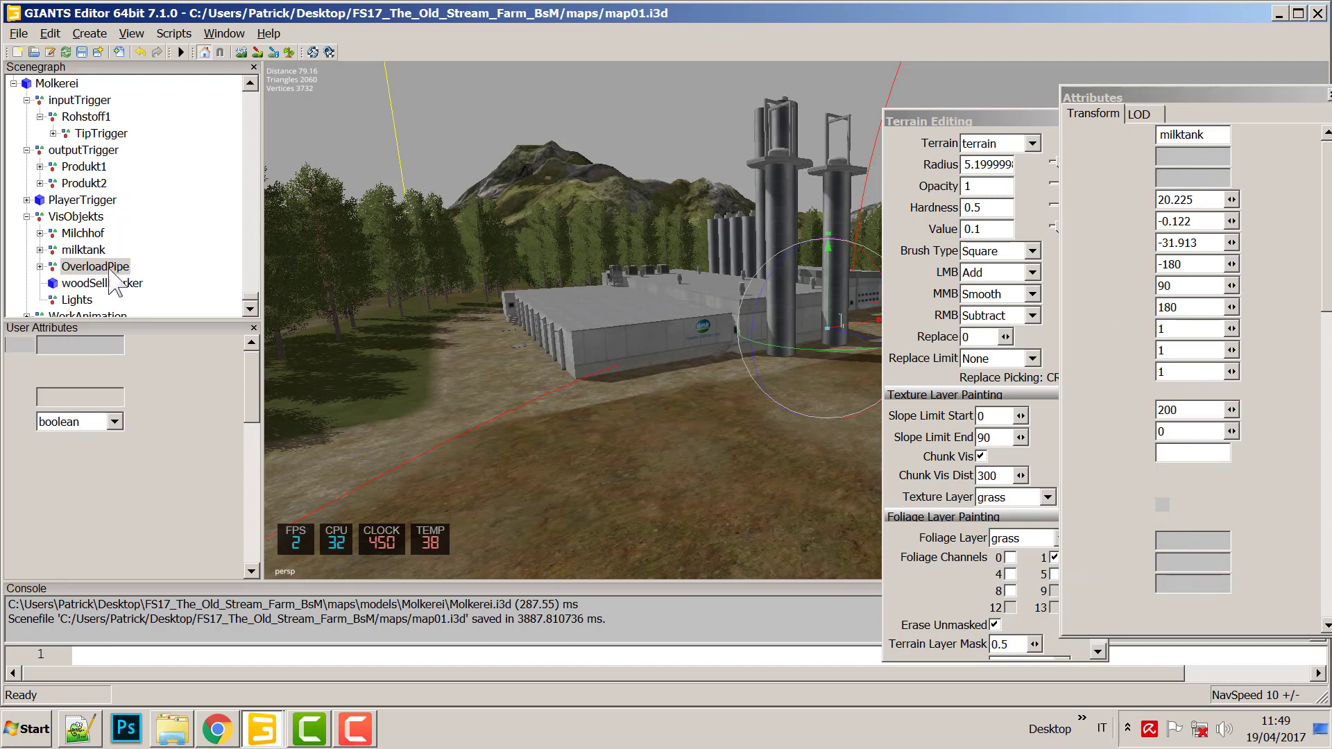
click(94, 285)
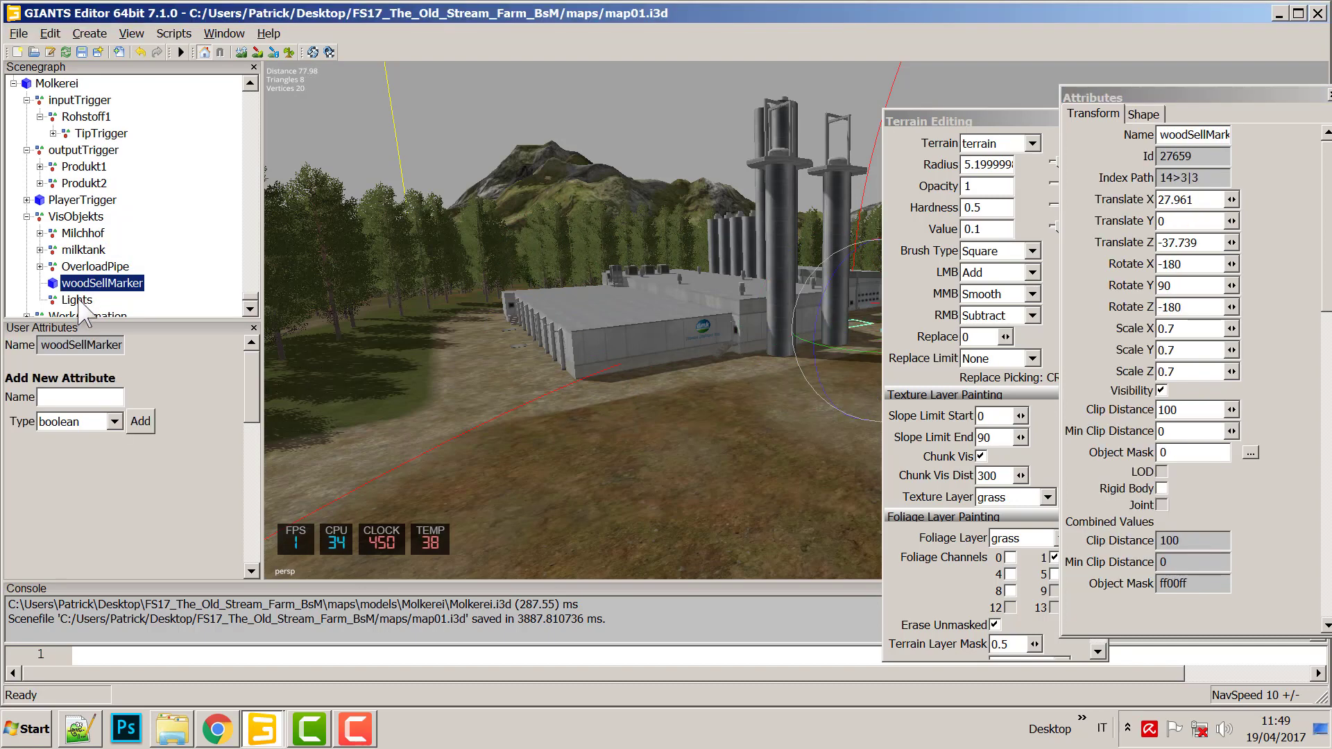
click(78, 300)
scroll(82, 303, down, 1)
click(97, 283)
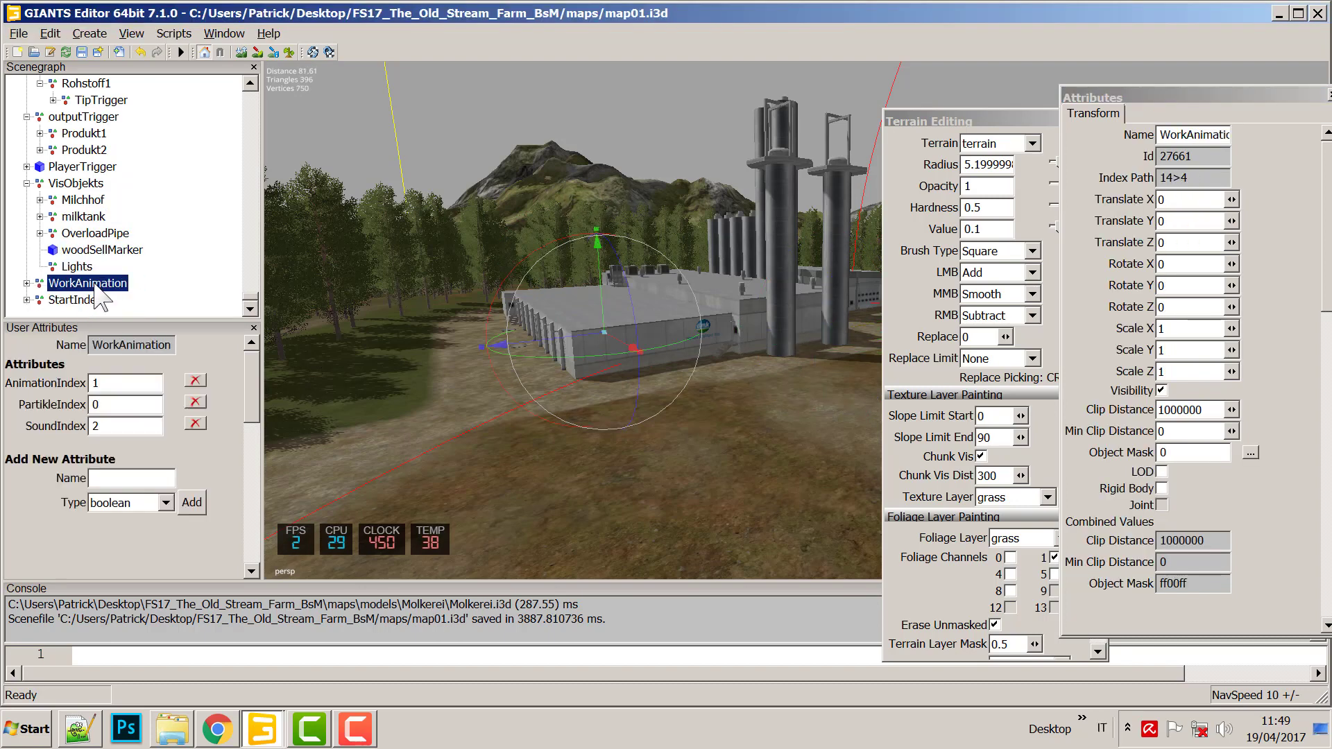
Expand WorkAnimation and its PS group, and check the attributes of the first Smoke node.
click(26, 283)
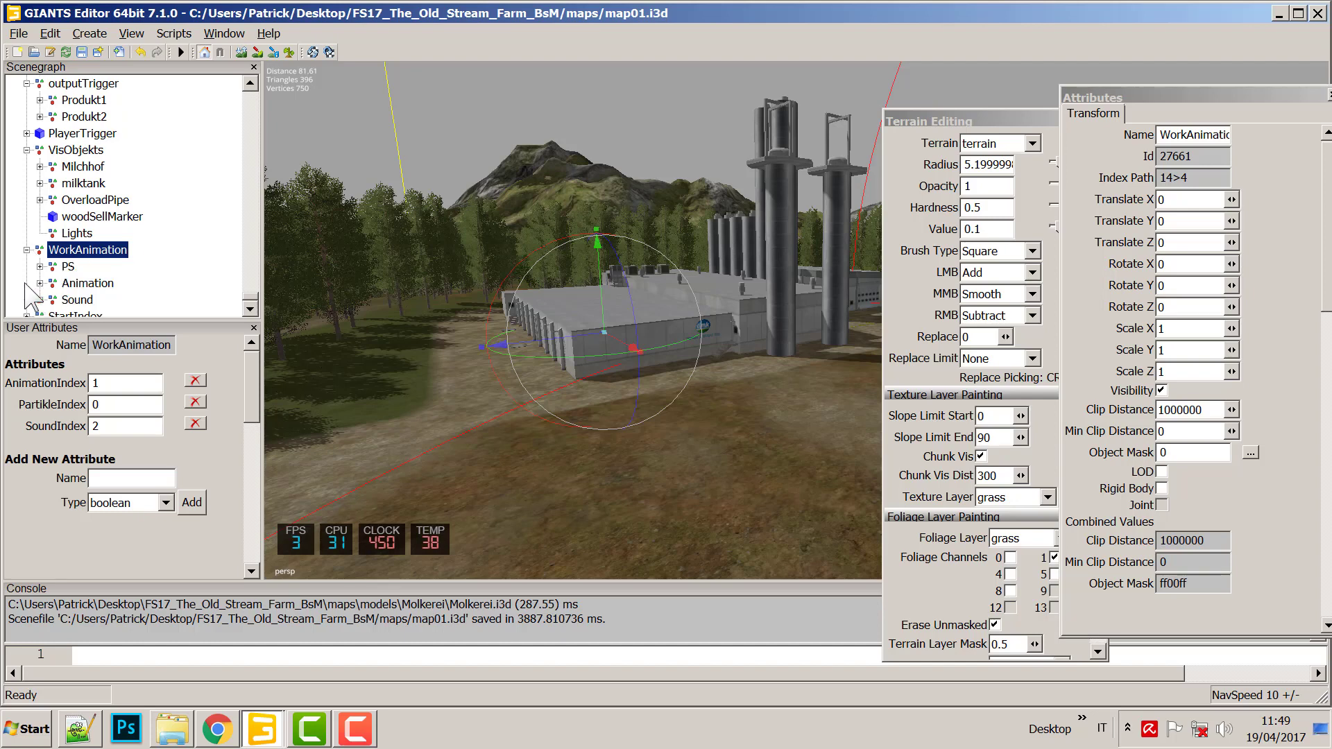
click(81, 280)
click(39, 267)
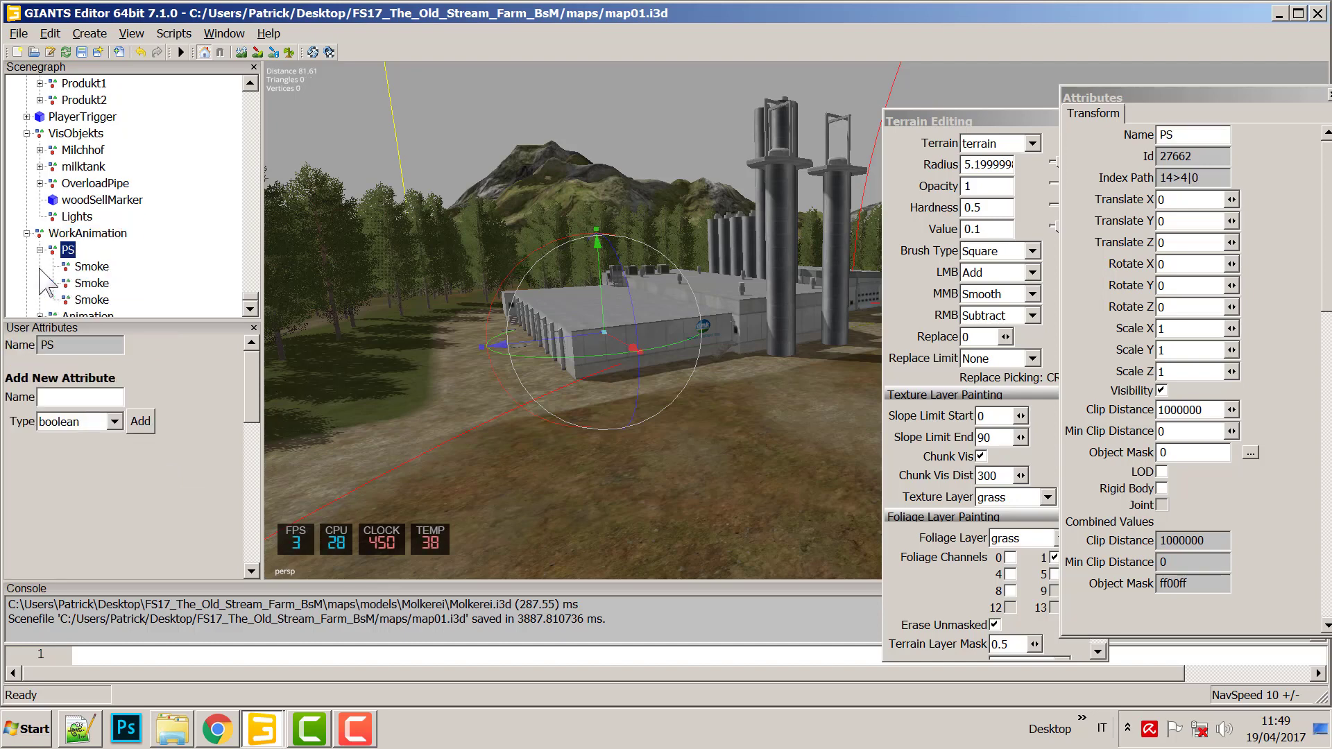
click(91, 267)
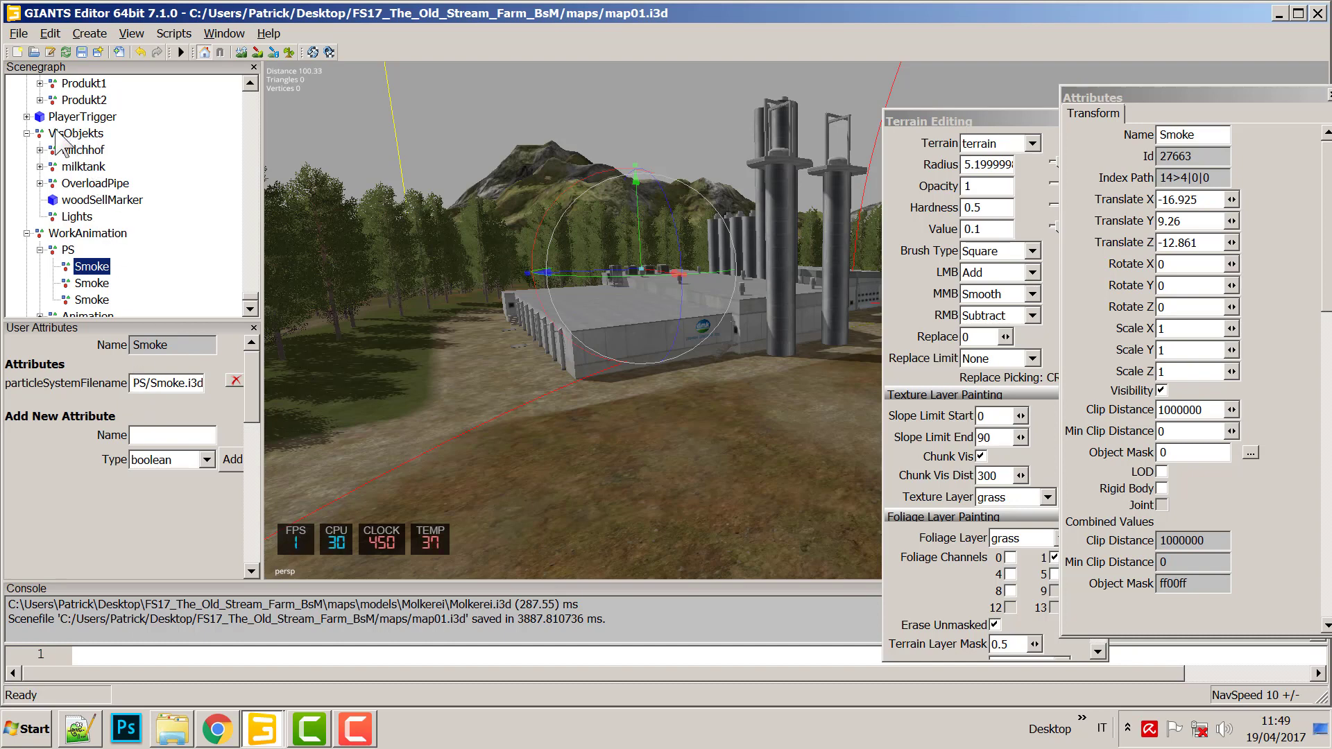
Recheck the dairy's inputTrigger, Rohstoff1 and TipTrigger nodes, along with outputTrigger and Produkt1.
scroll(89, 152, up, 3)
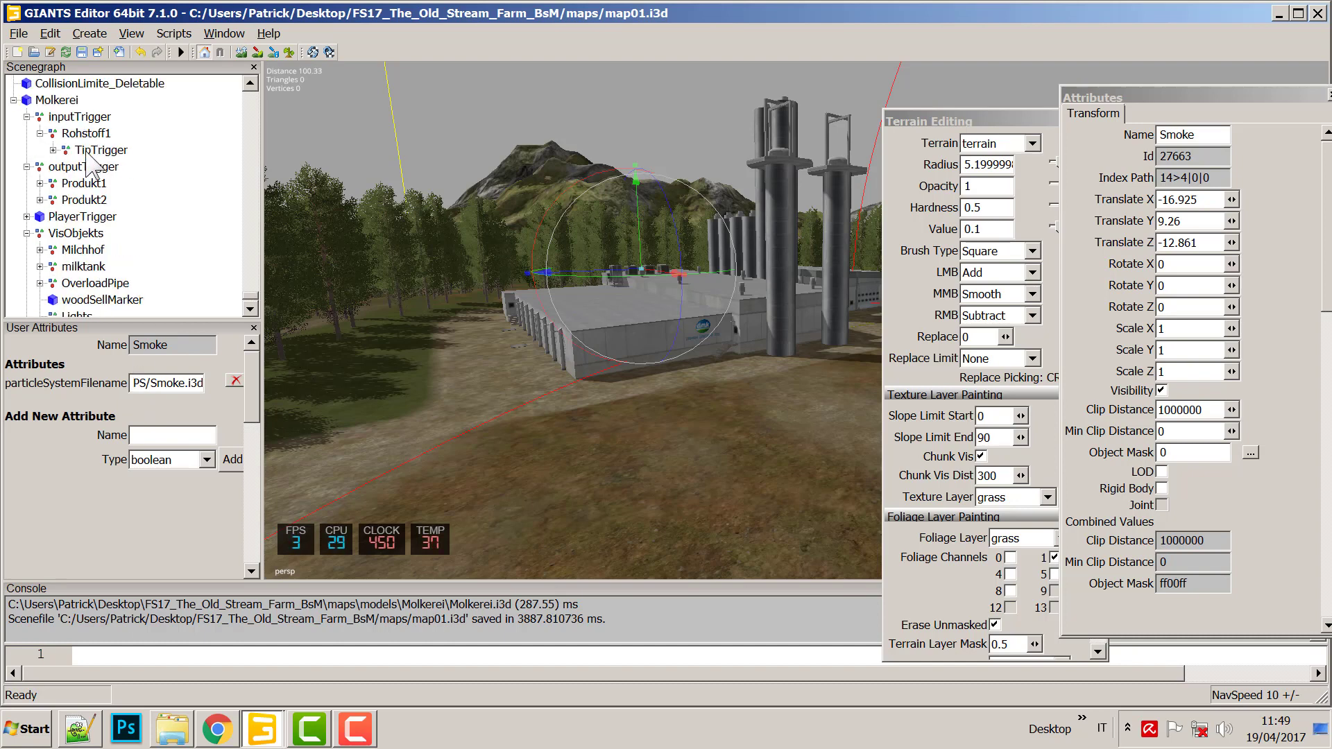
click(88, 184)
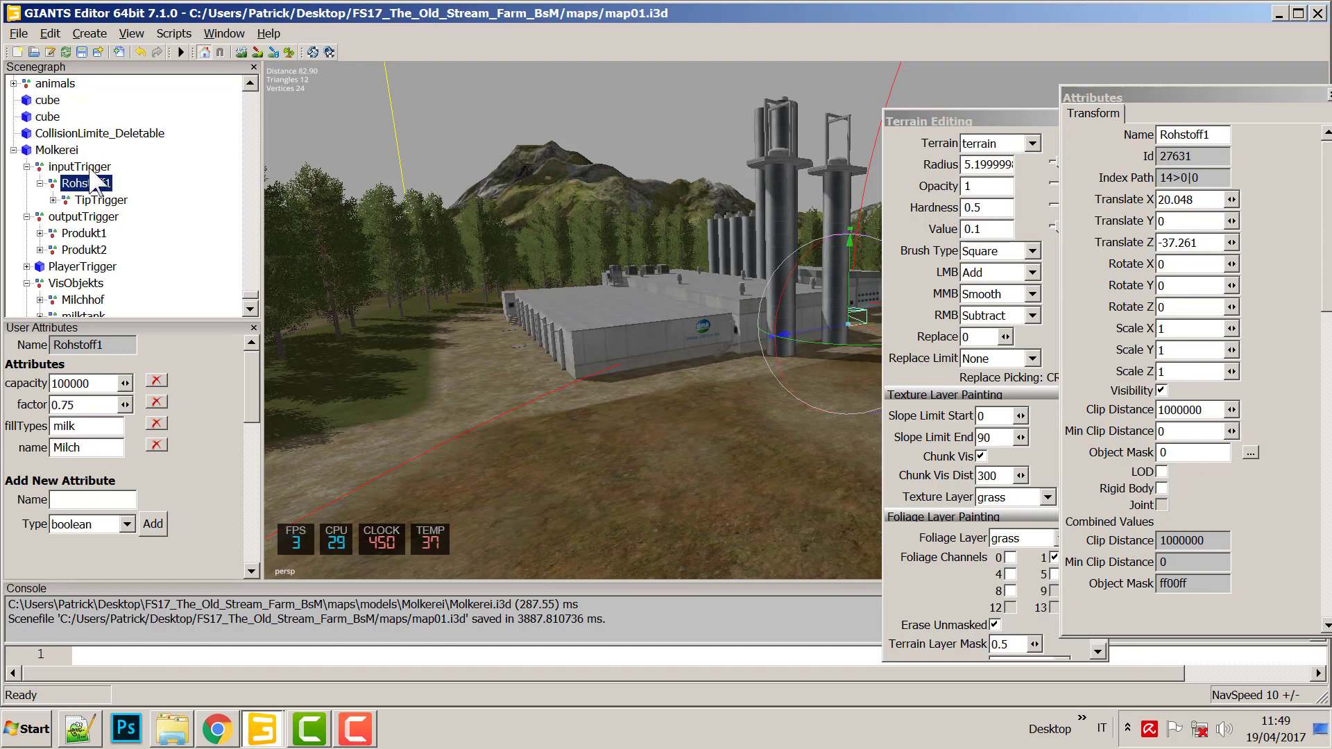
click(90, 167)
click(88, 201)
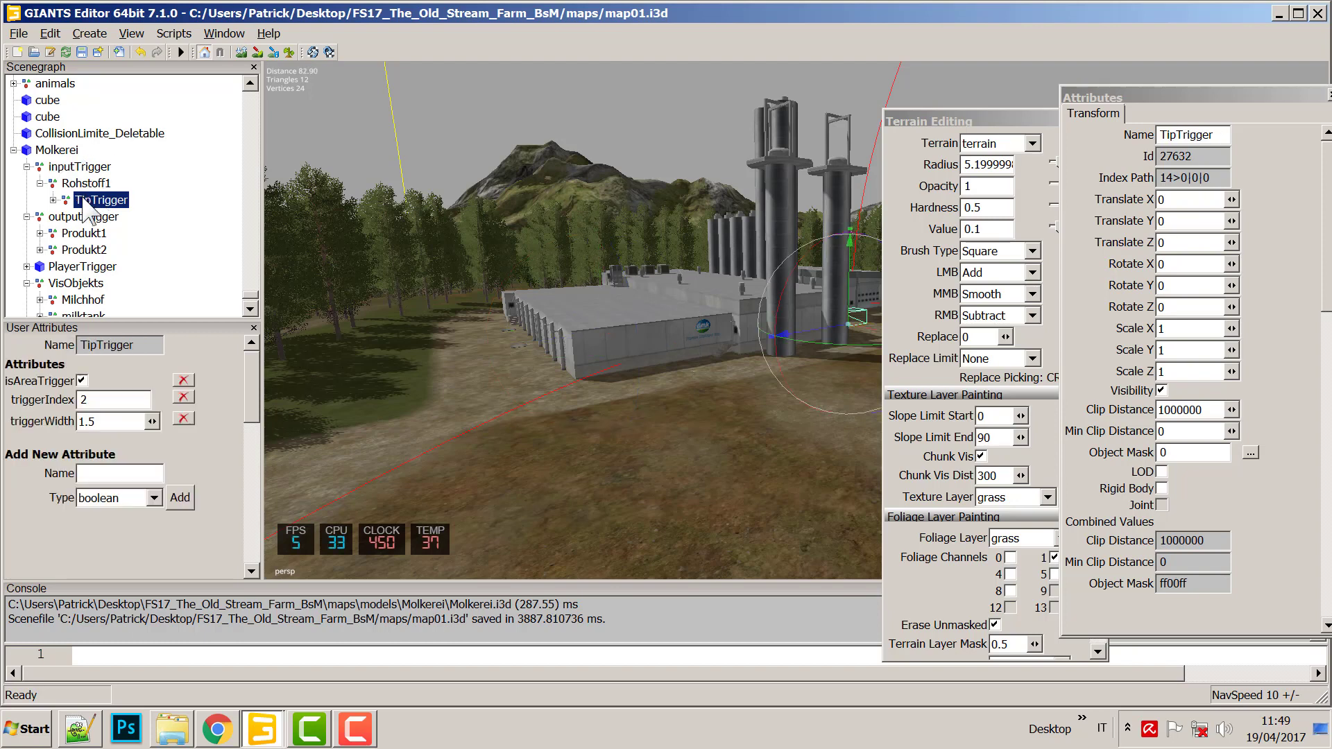
click(95, 217)
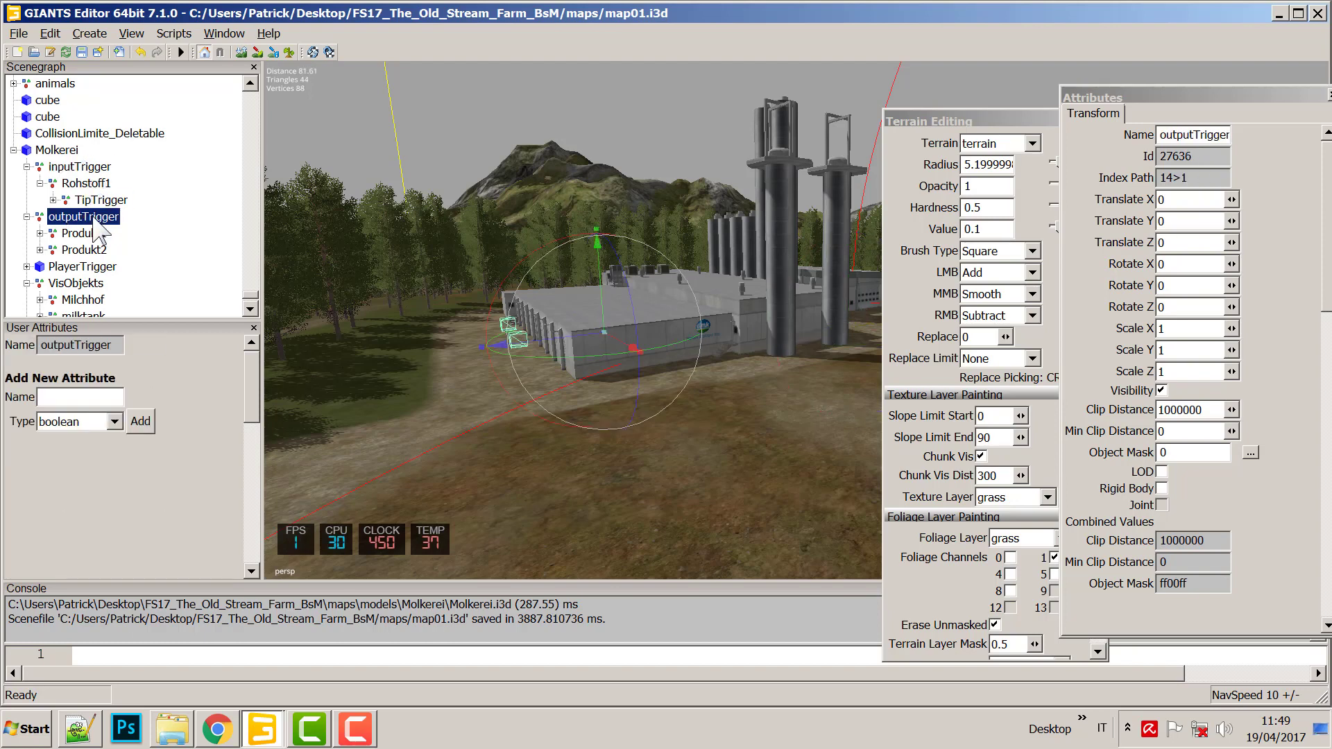
click(84, 234)
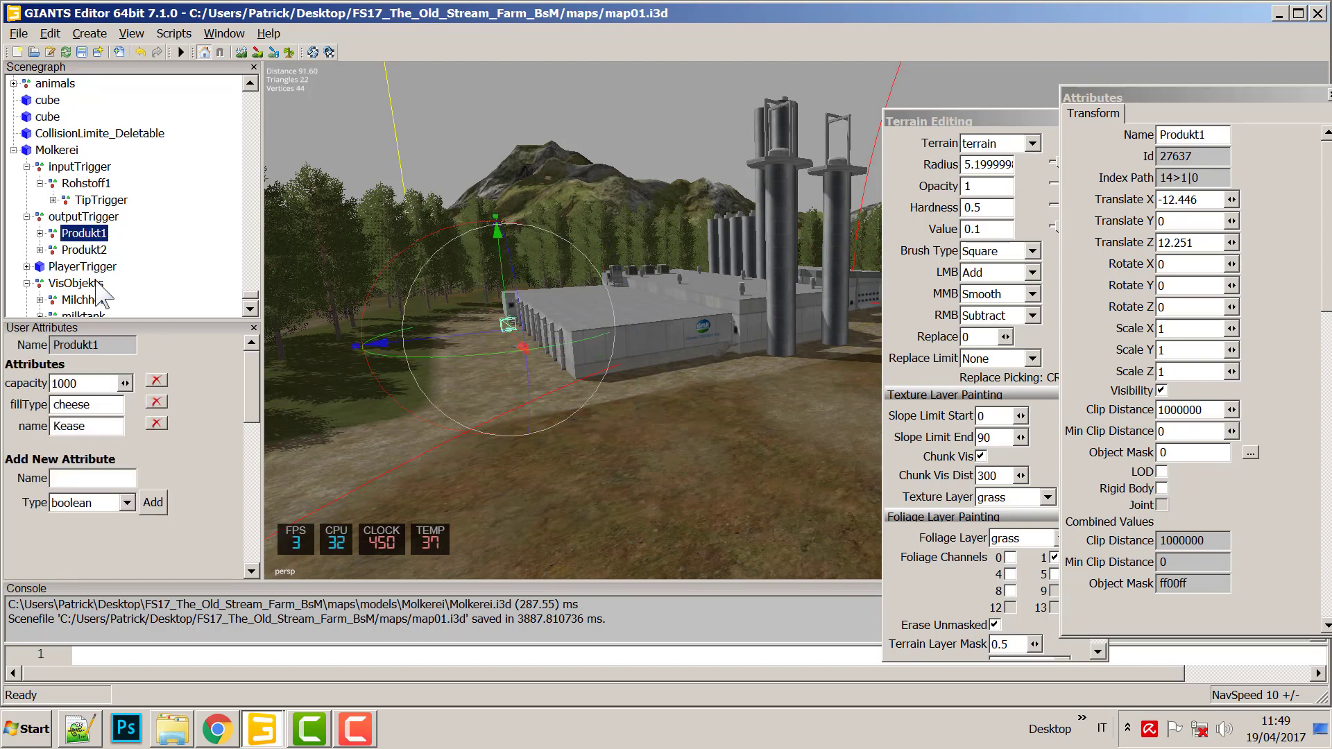
Go through the Milchhof, milktank, woodSellMarker and Lights nodes of VisObjekts once more.
scroll(92, 270, down, 1)
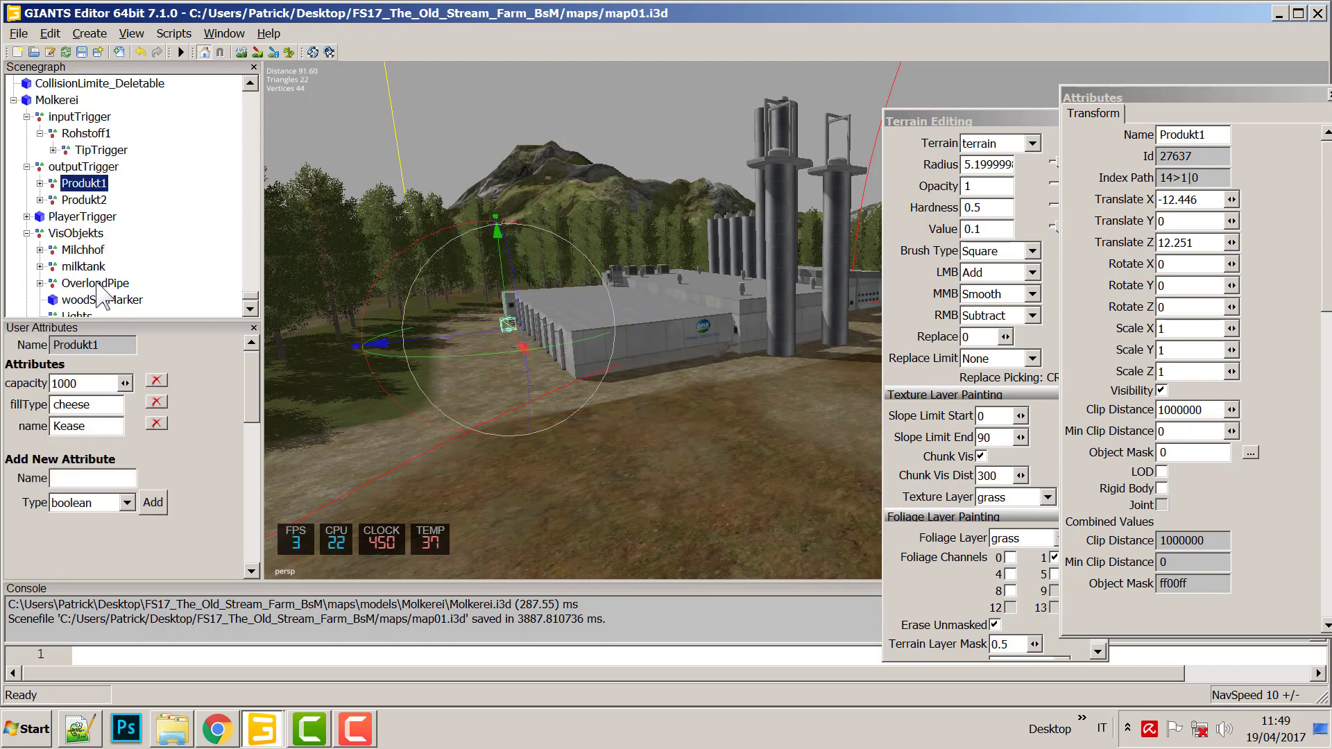
click(81, 251)
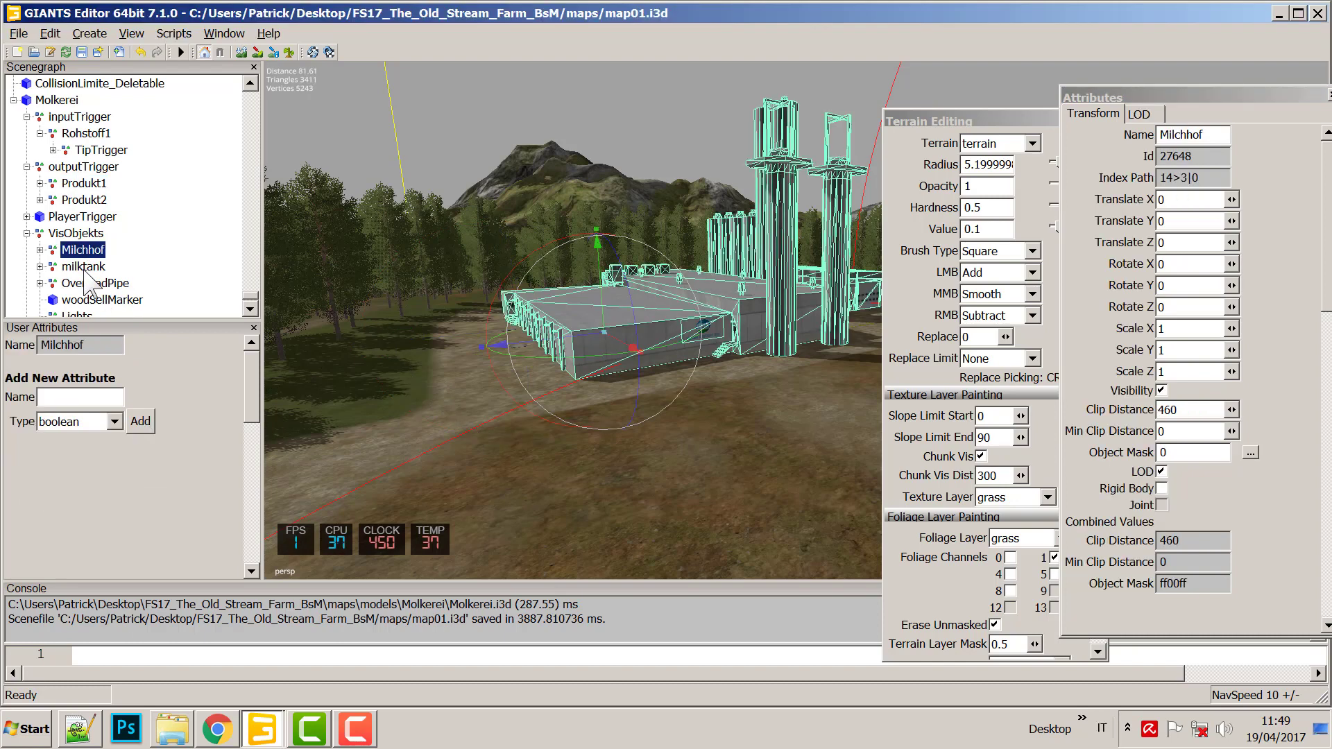
click(84, 267)
click(82, 299)
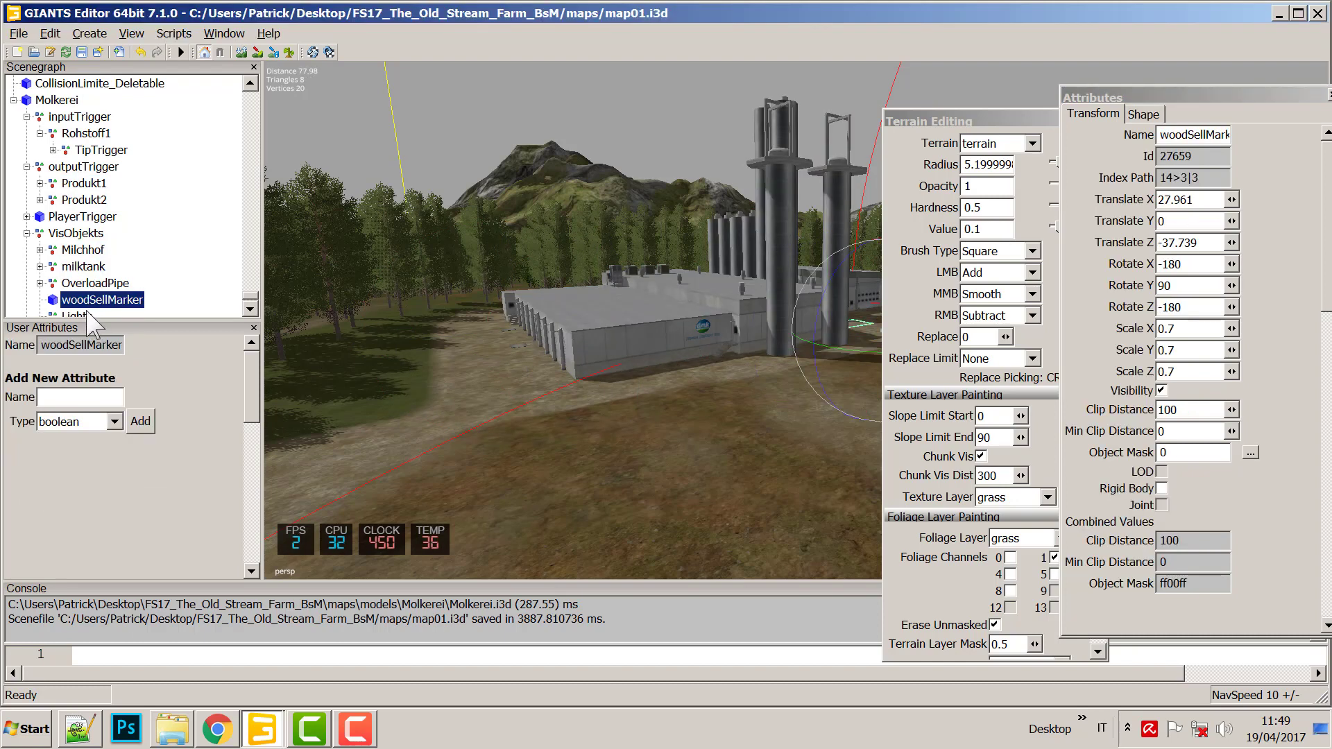
scroll(91, 312, down, 1)
click(76, 267)
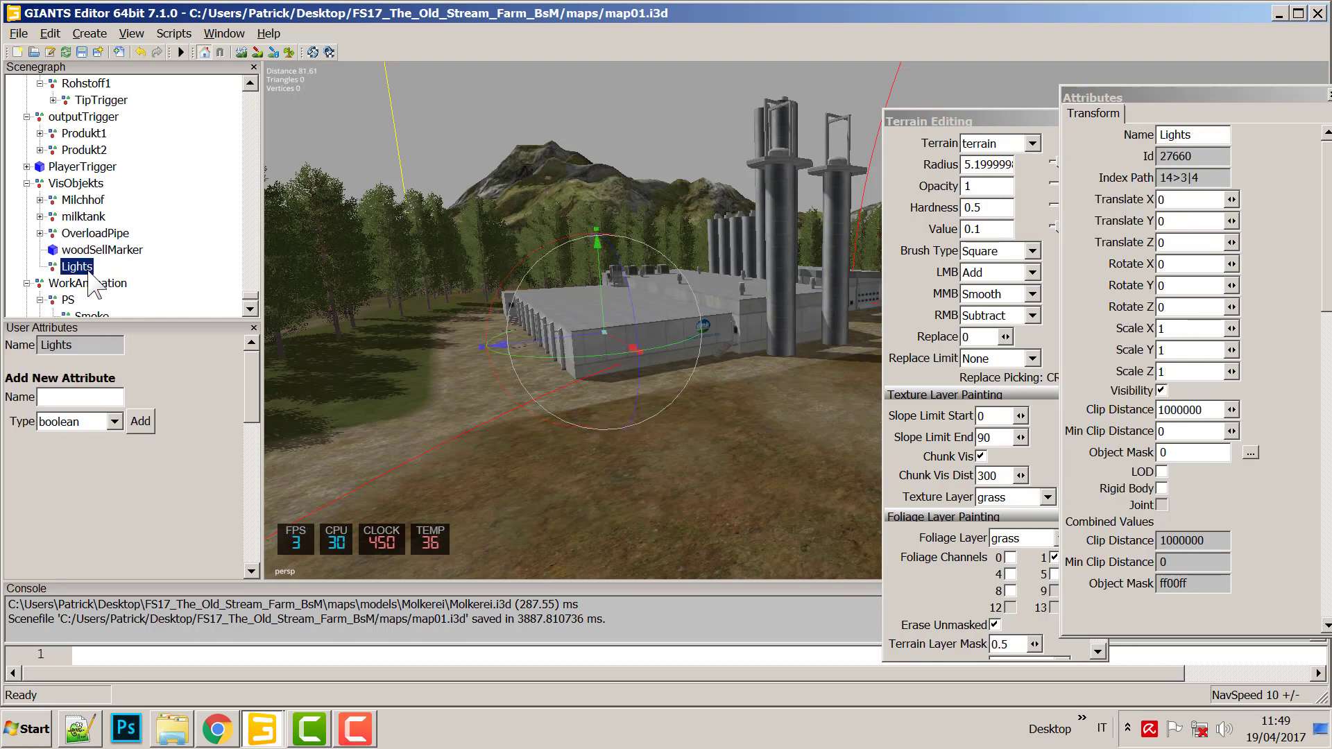
Check WorkAnimation again with its PS group and the particle system attribute of the Smoke nodes.
click(87, 283)
click(67, 300)
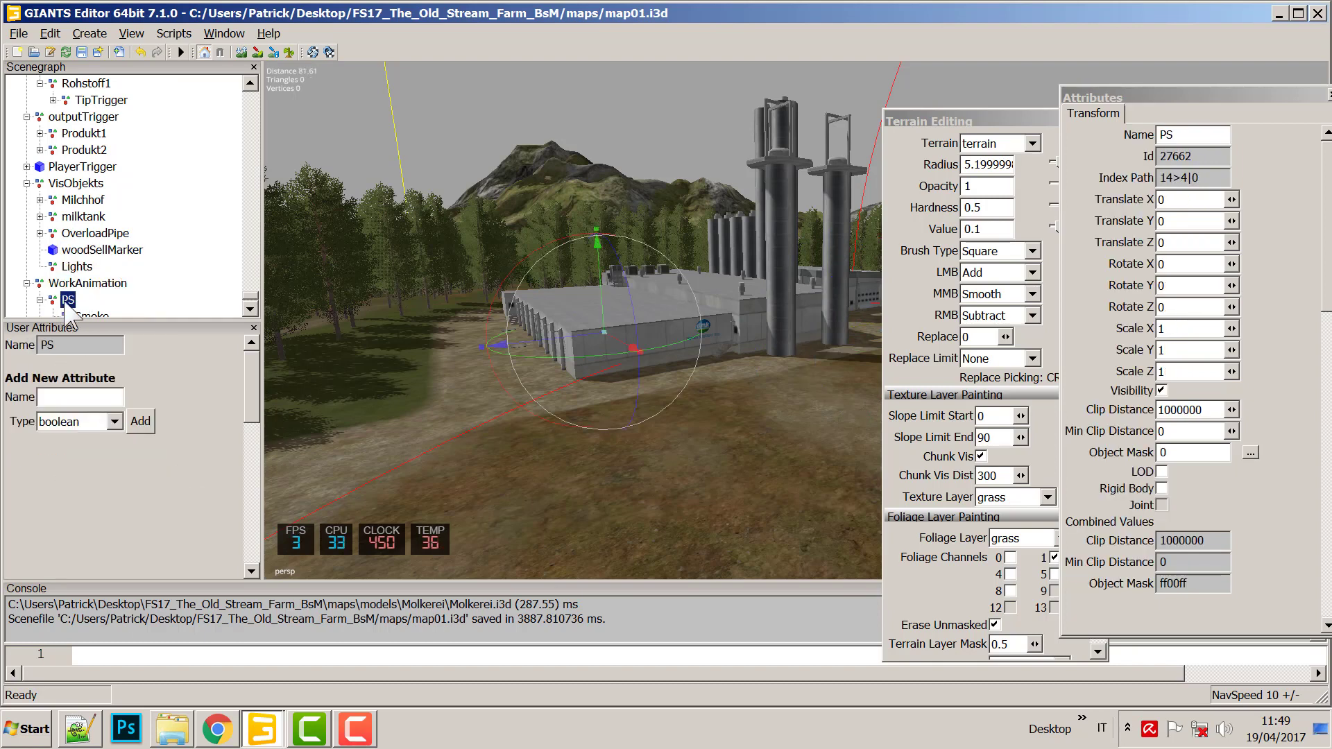
scroll(77, 299, down, 2)
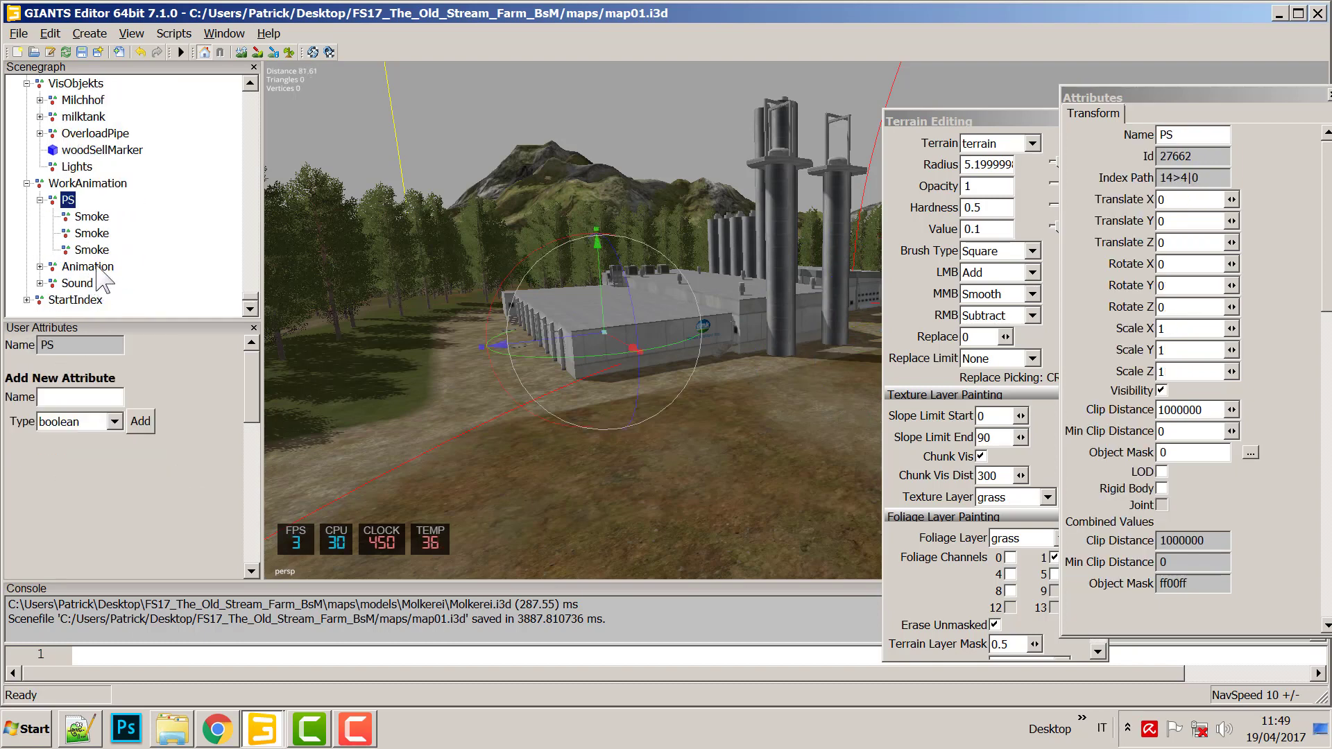
click(90, 234)
click(92, 217)
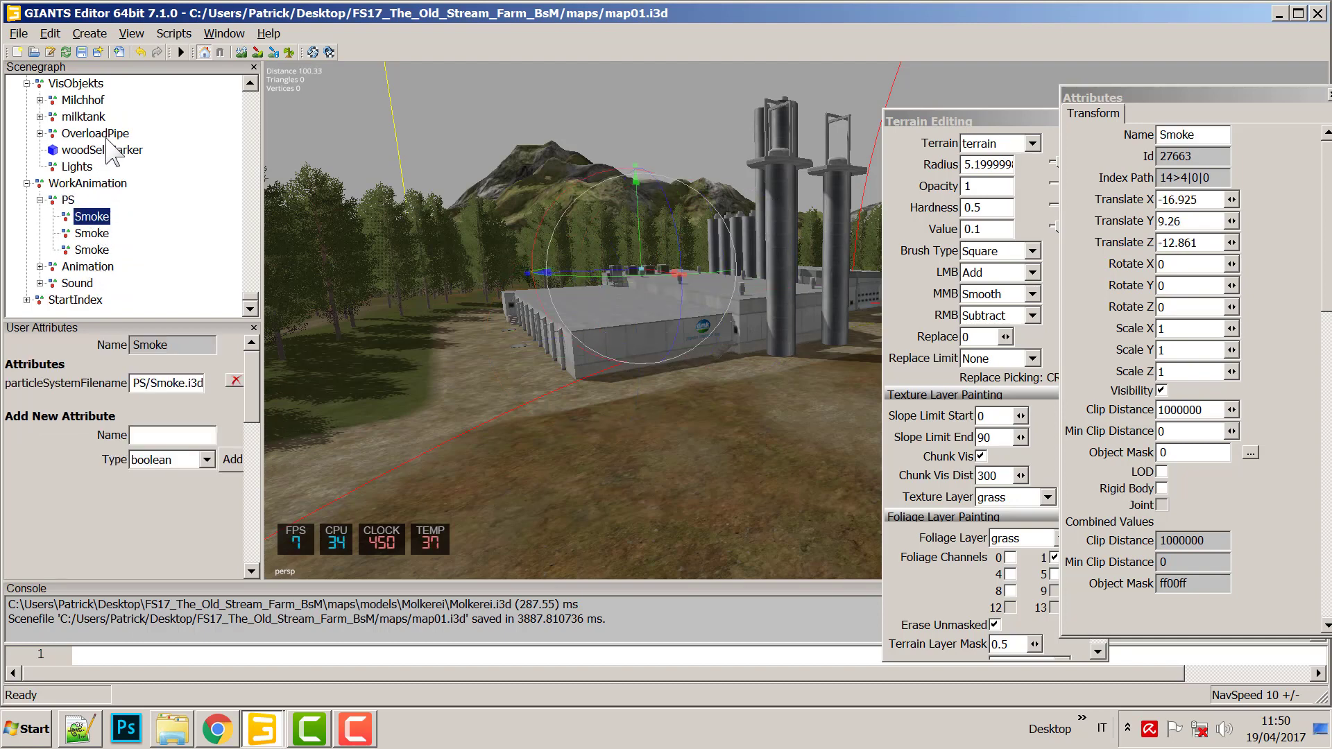
Return to inputTrigger and review the capacity, factor and fill type attributes of Rohstoff1.
scroll(107, 138, up, 4)
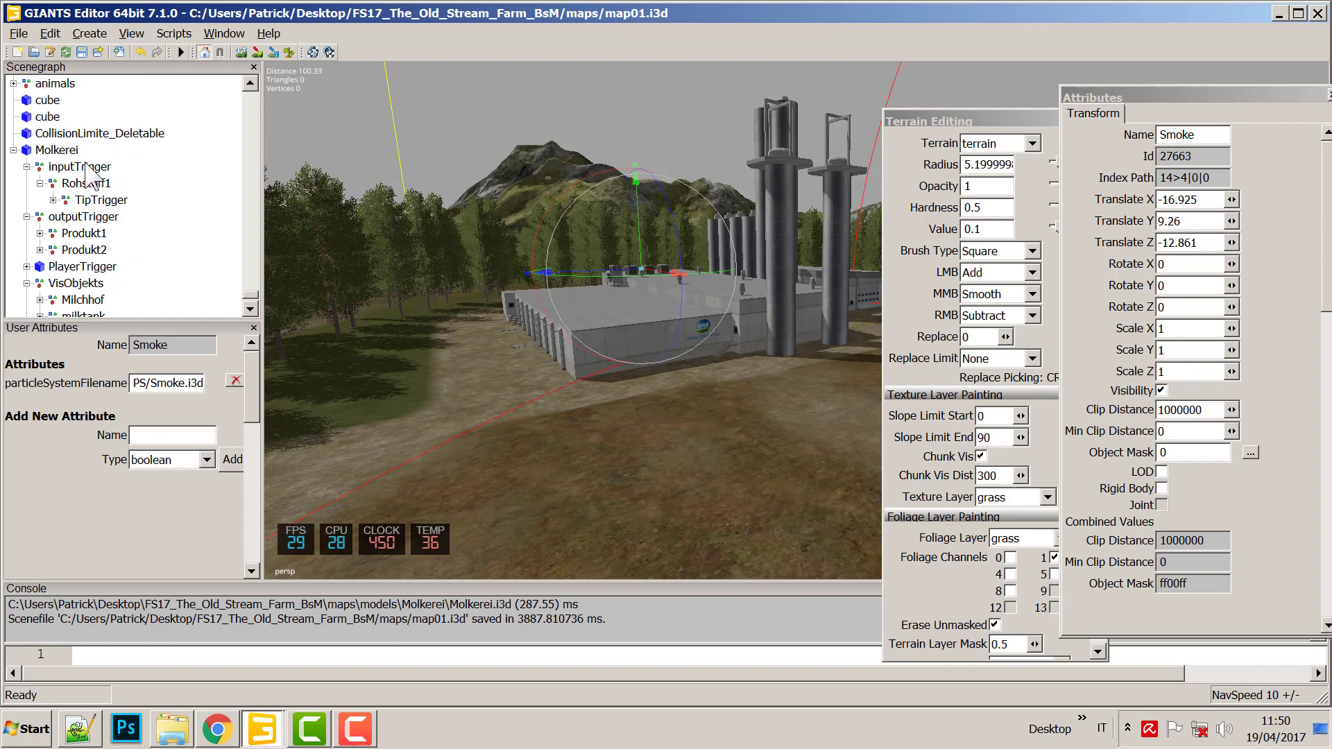
scroll(85, 167, up, 1)
click(88, 217)
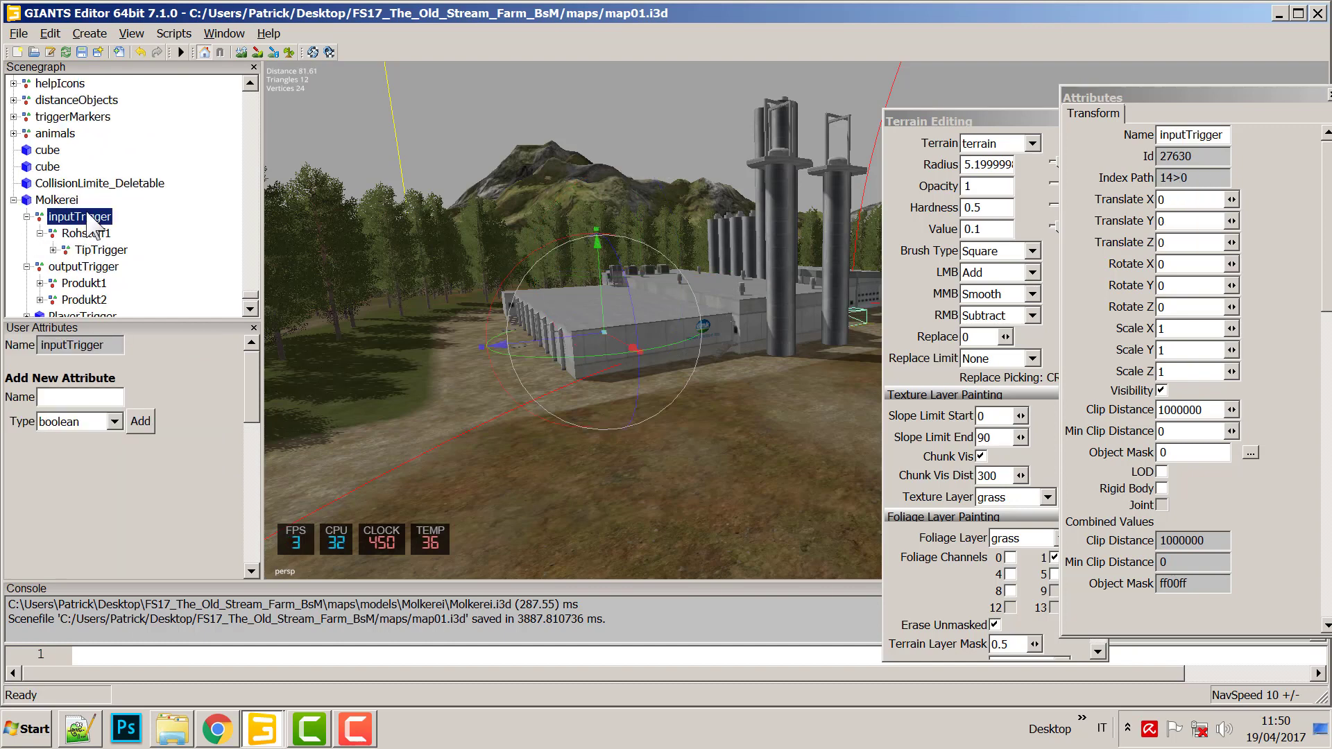
click(86, 234)
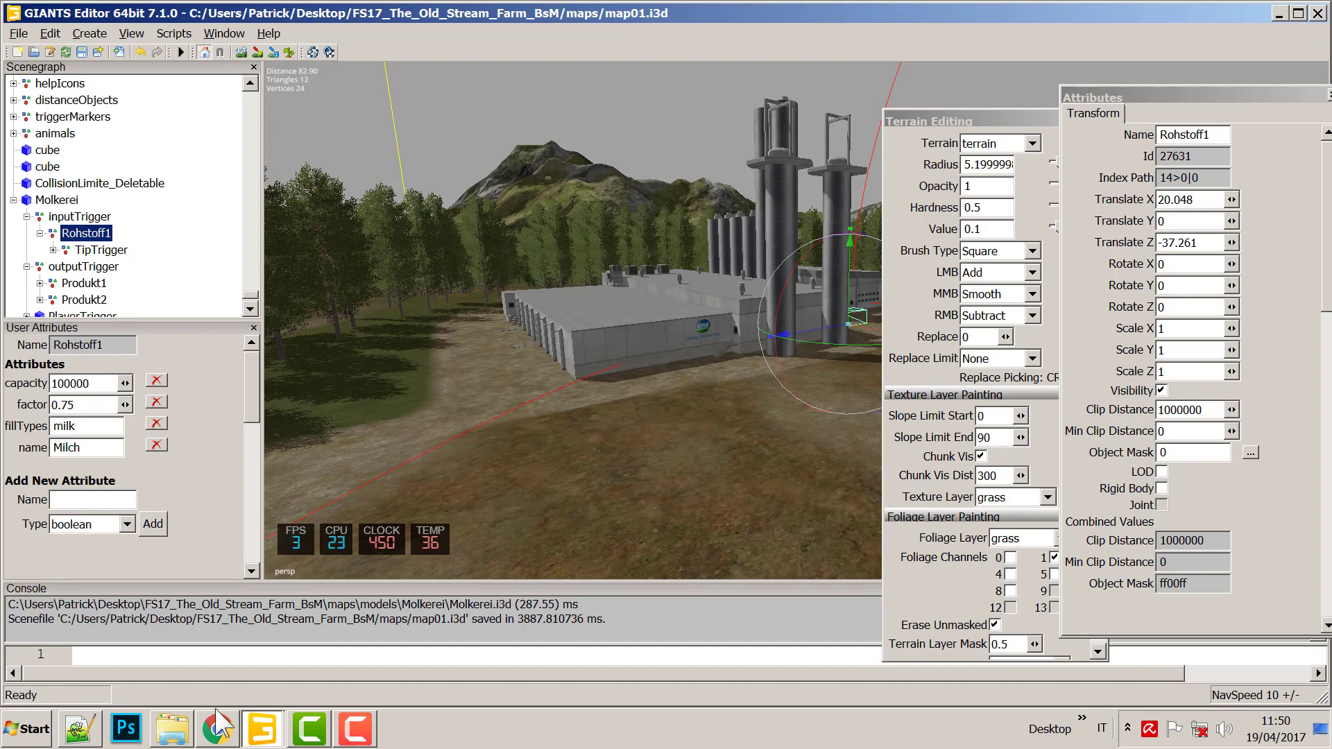
Switch to Windows Explorer and open the map's maps/models/Molkerei folder to view its contents.
click(171, 730)
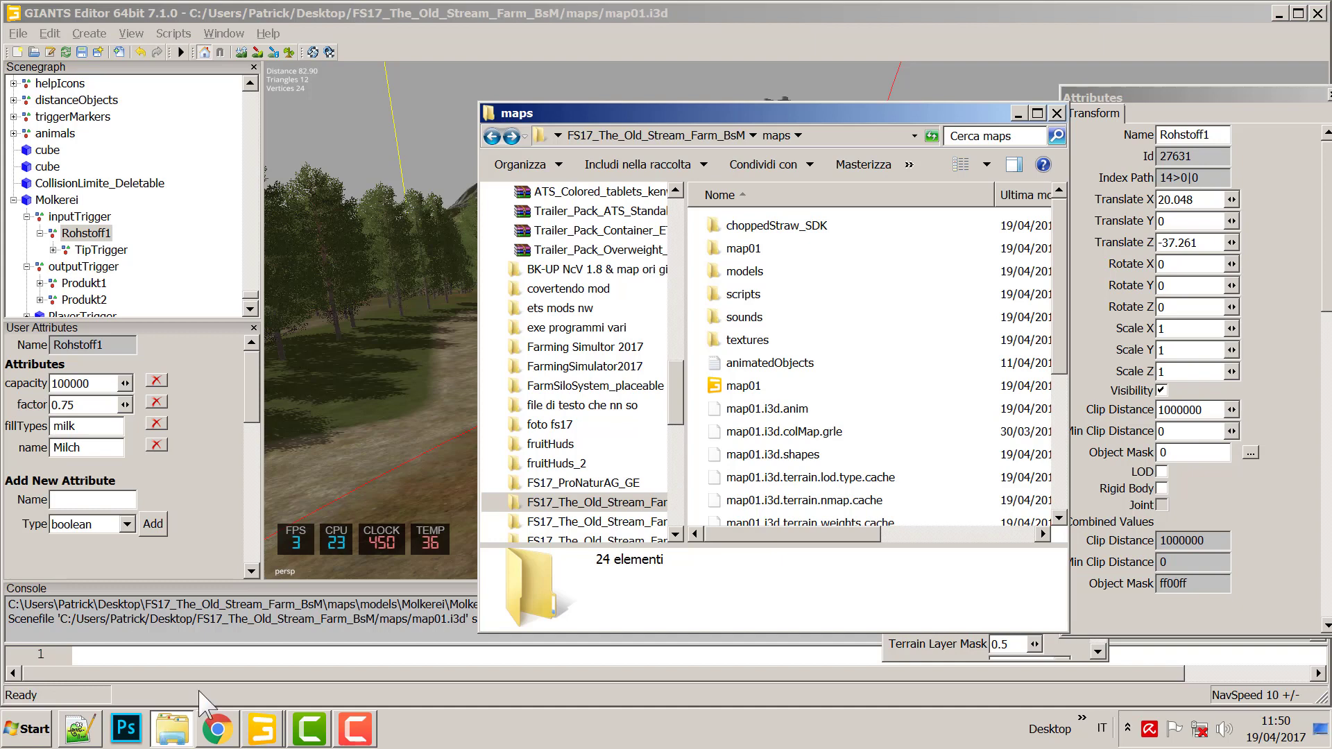
click(491, 136)
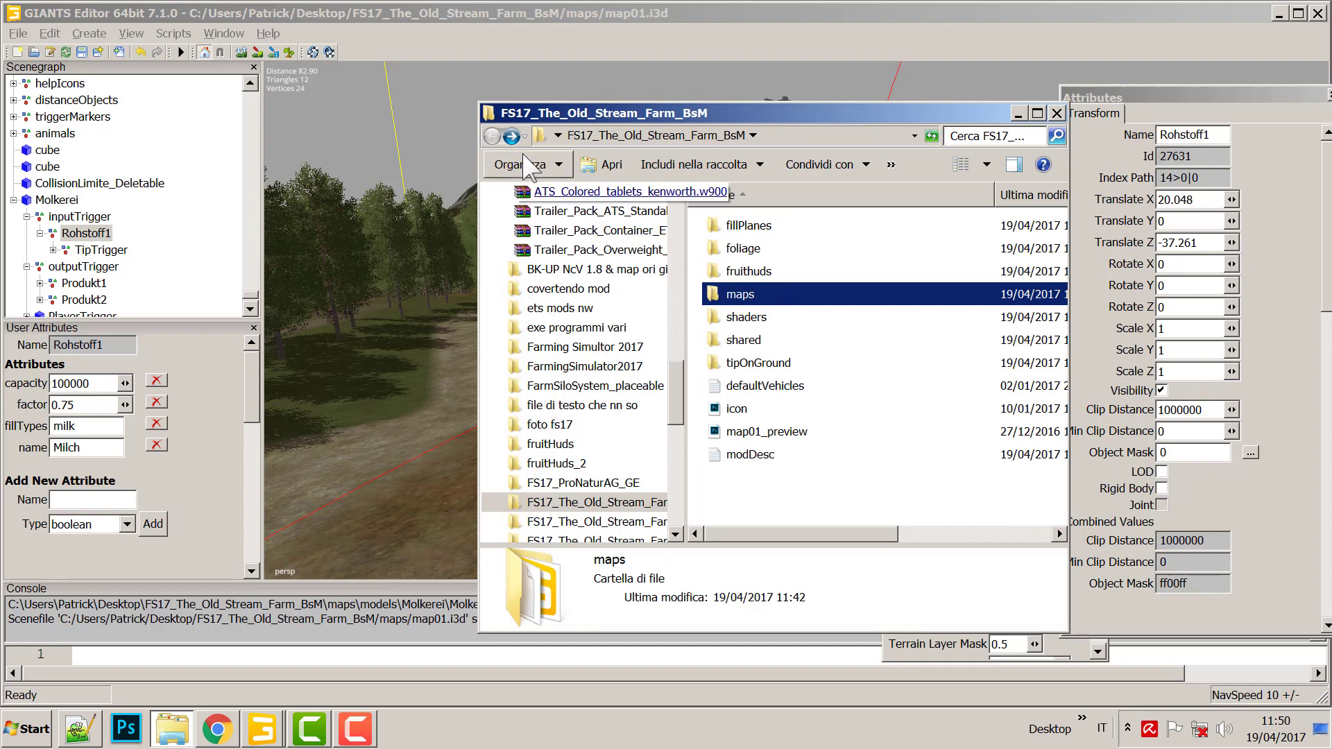
click(512, 136)
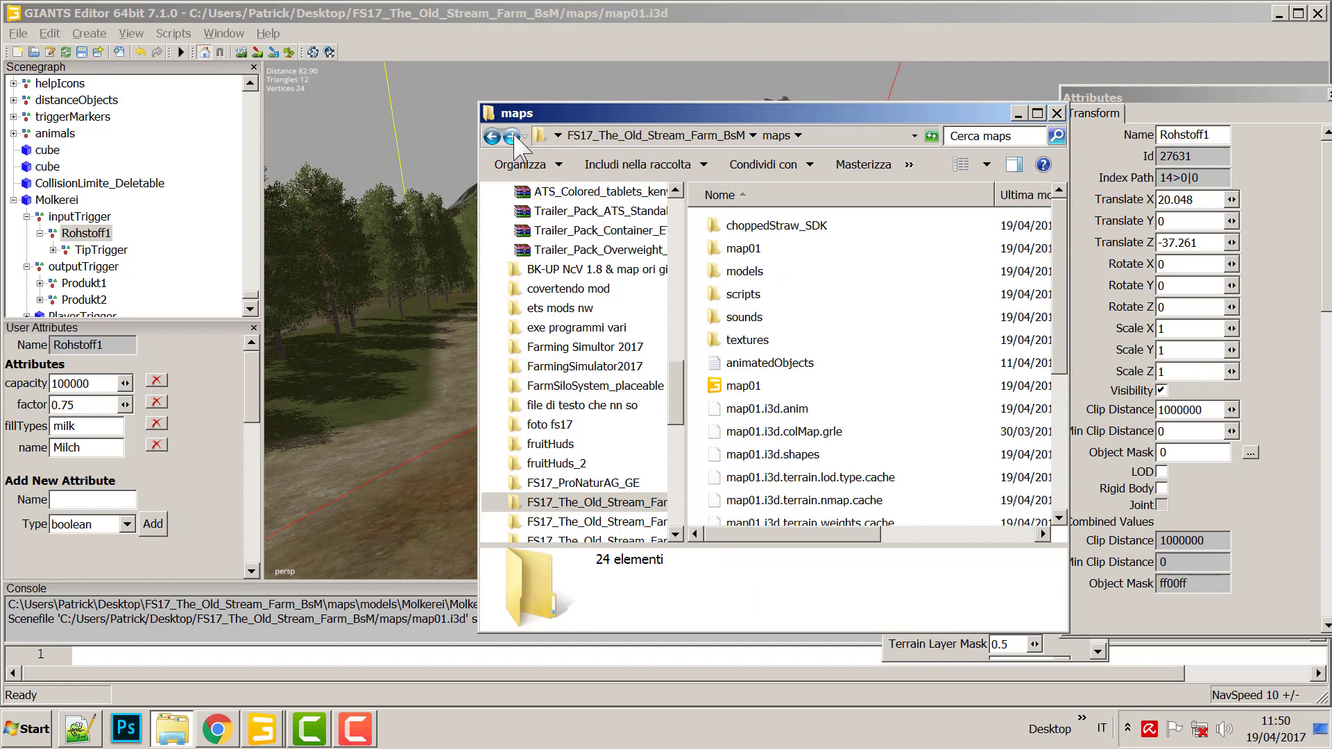
click(511, 137)
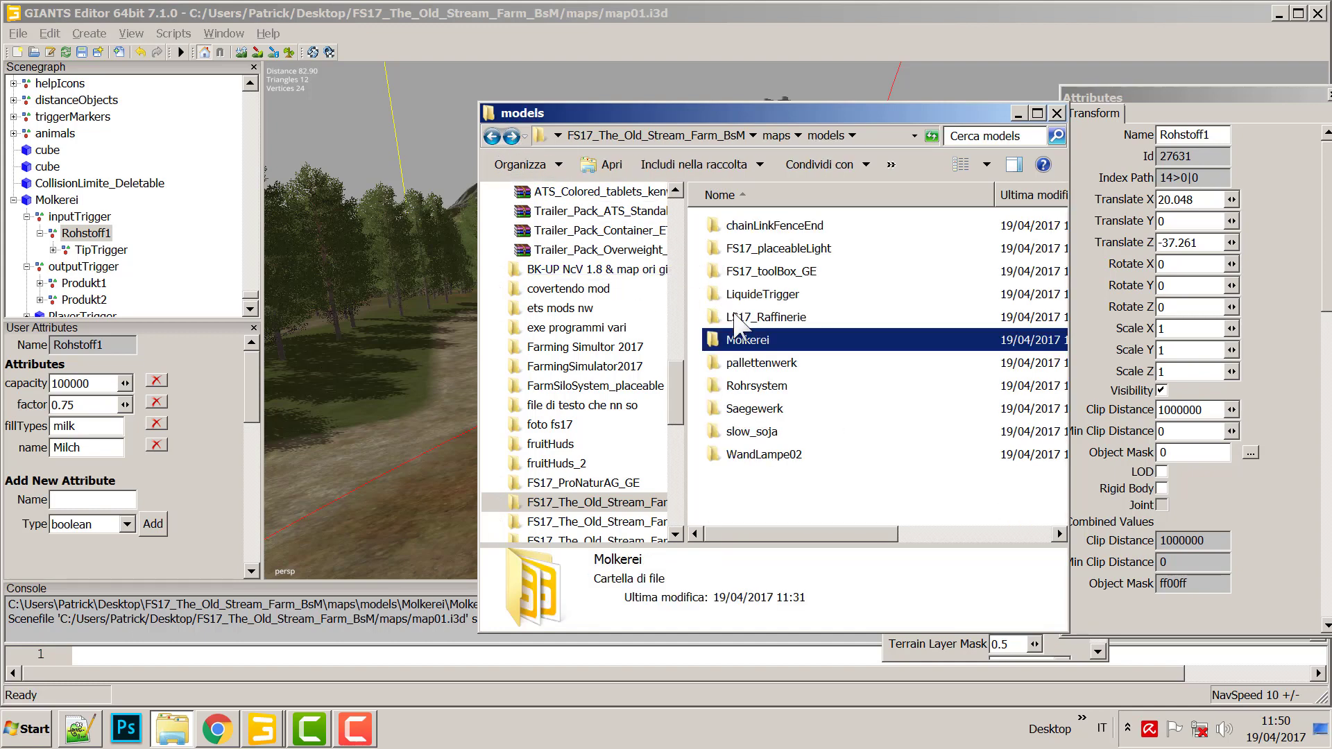
double_click(756, 345)
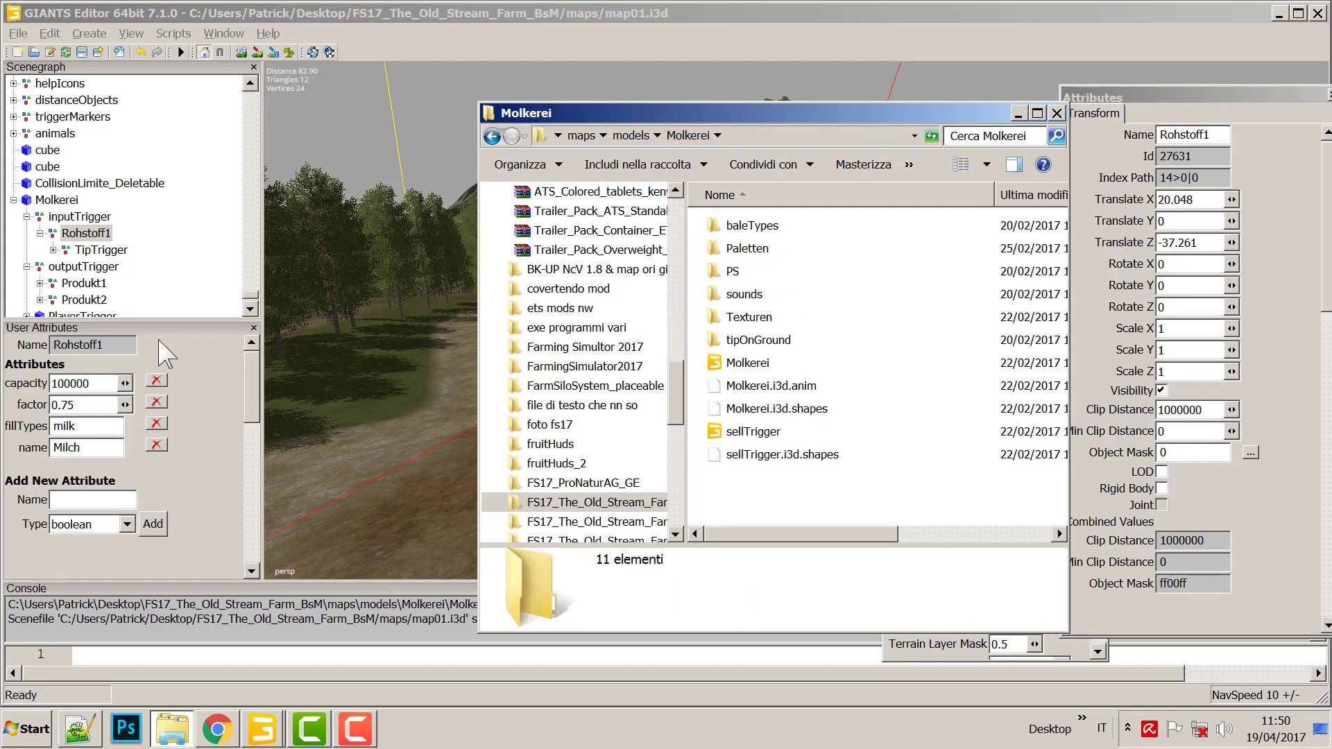
Switch back to GIANTS Editor and compare the attributes of TipTrigger, outputTrigger, Produkt1 and Produkt2.
click(96, 250)
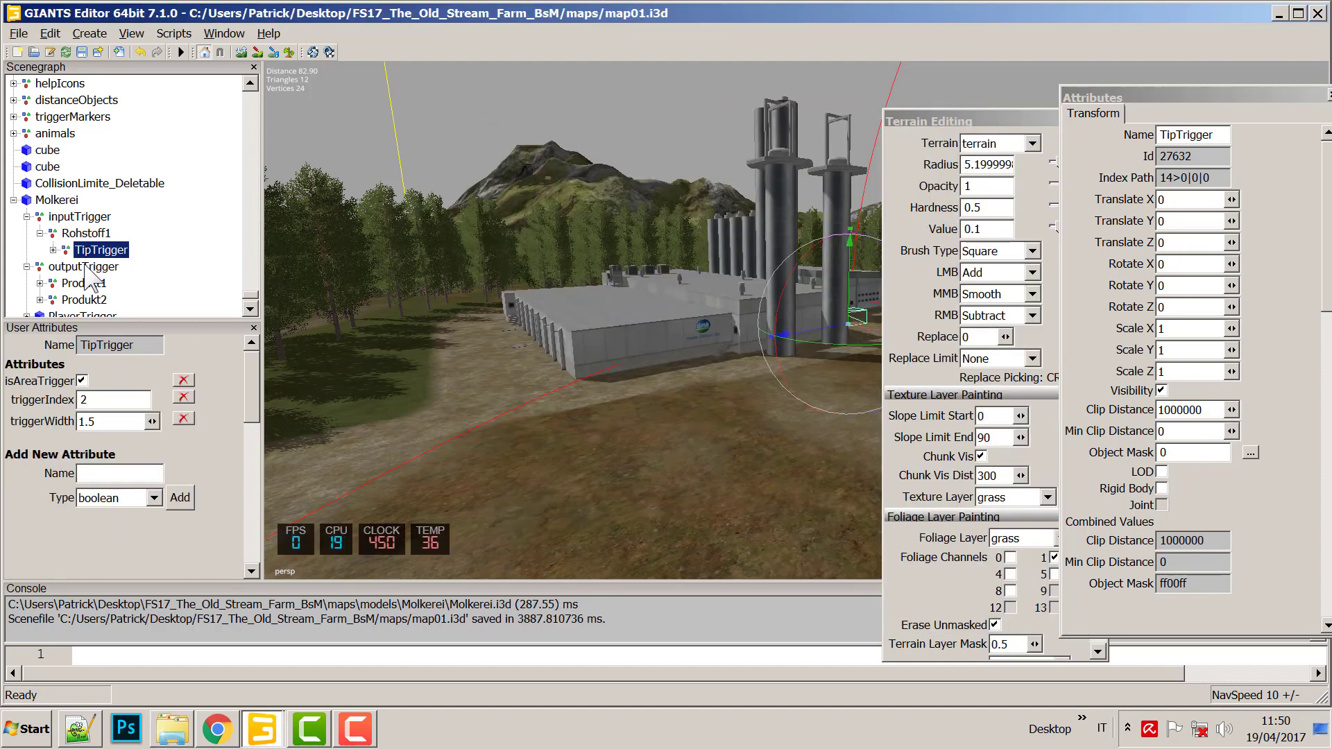
click(85, 267)
click(84, 283)
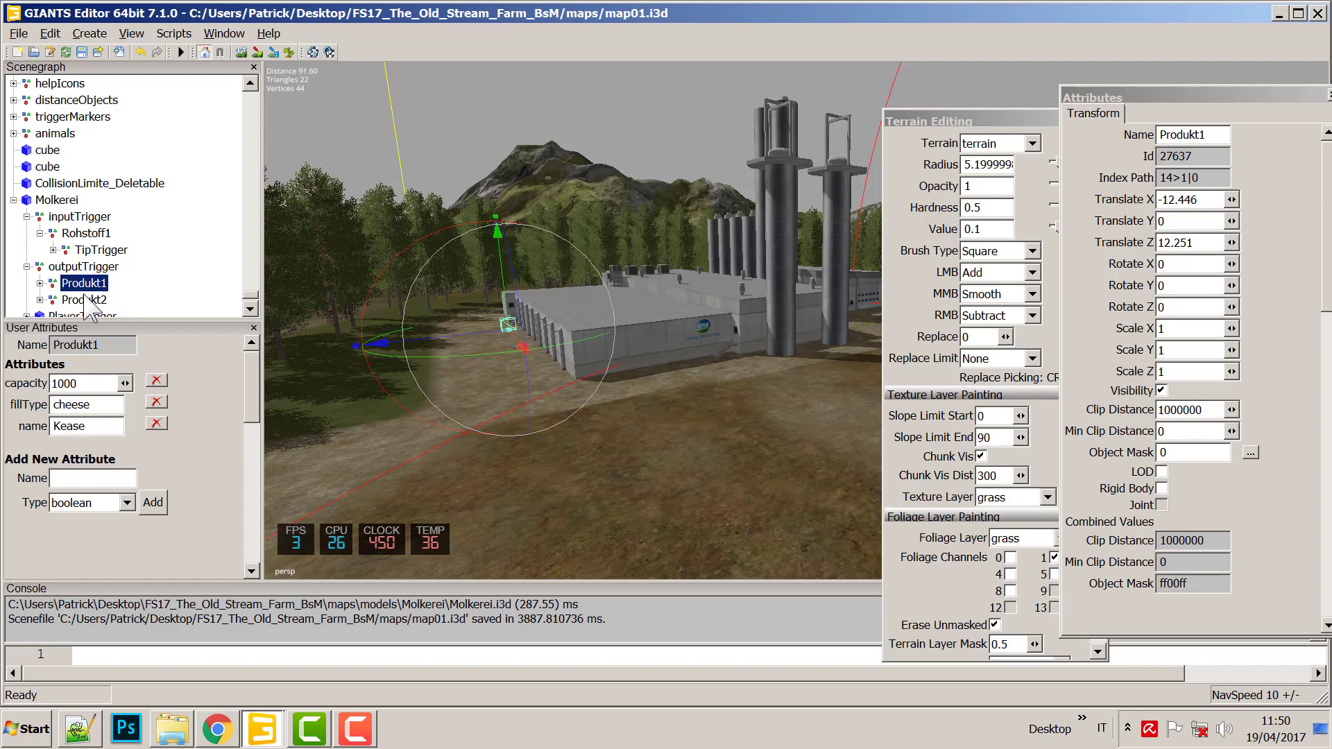
click(86, 300)
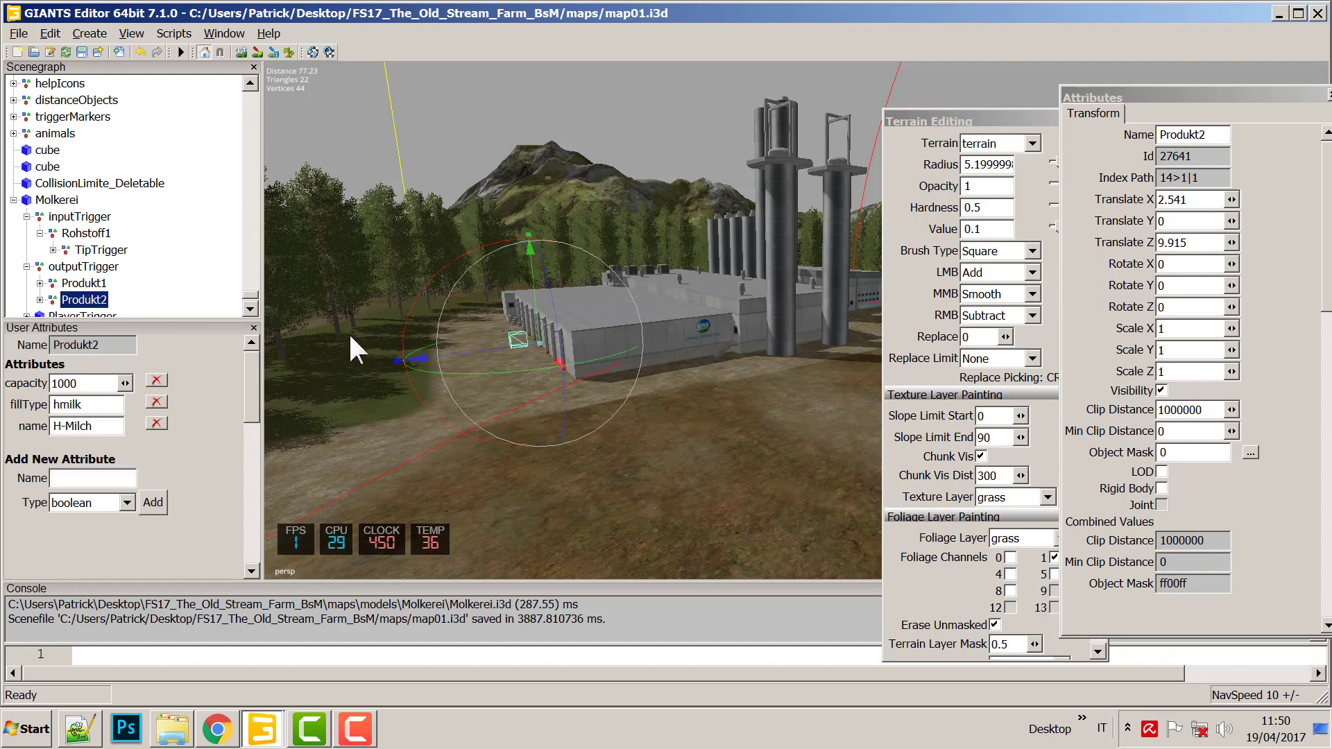
Duplicate the WoodPalettenSammler group beside the existing production building and cut the duplicate.
alt+drag(350, 335, 540, 415)
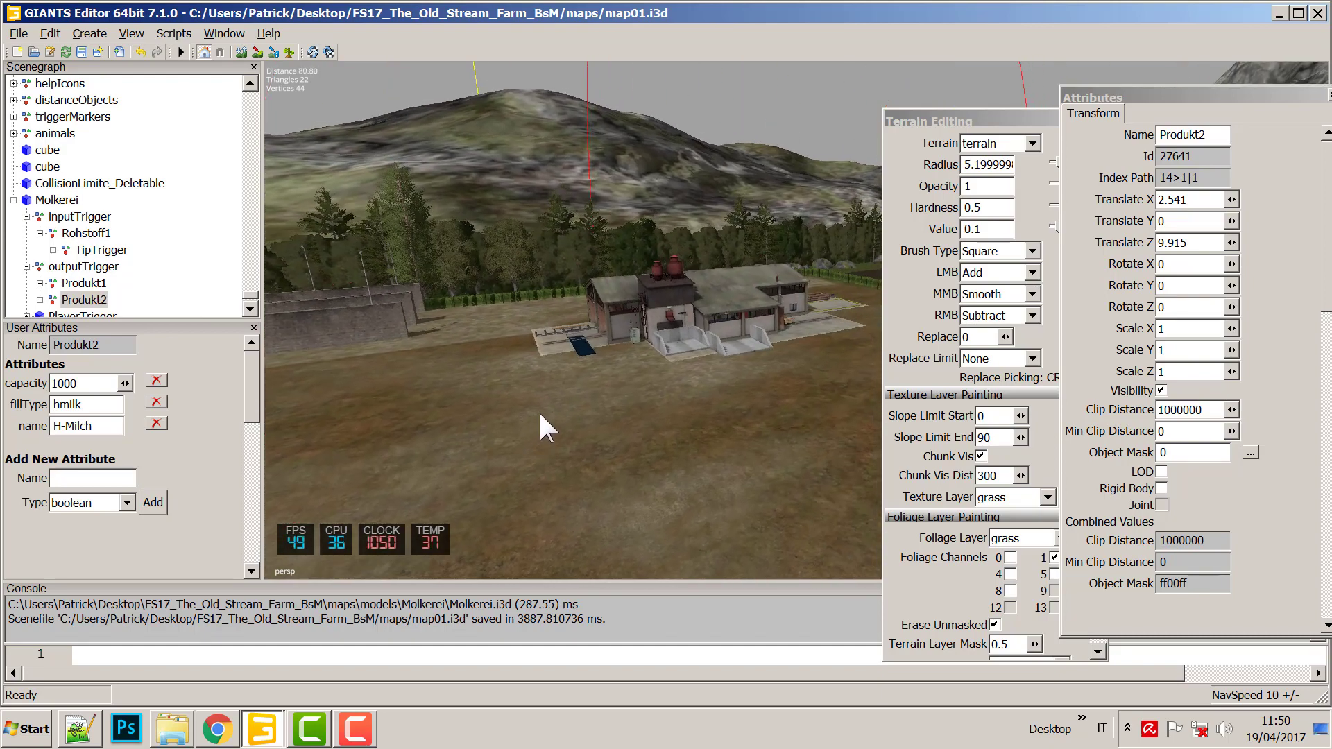
click(575, 329)
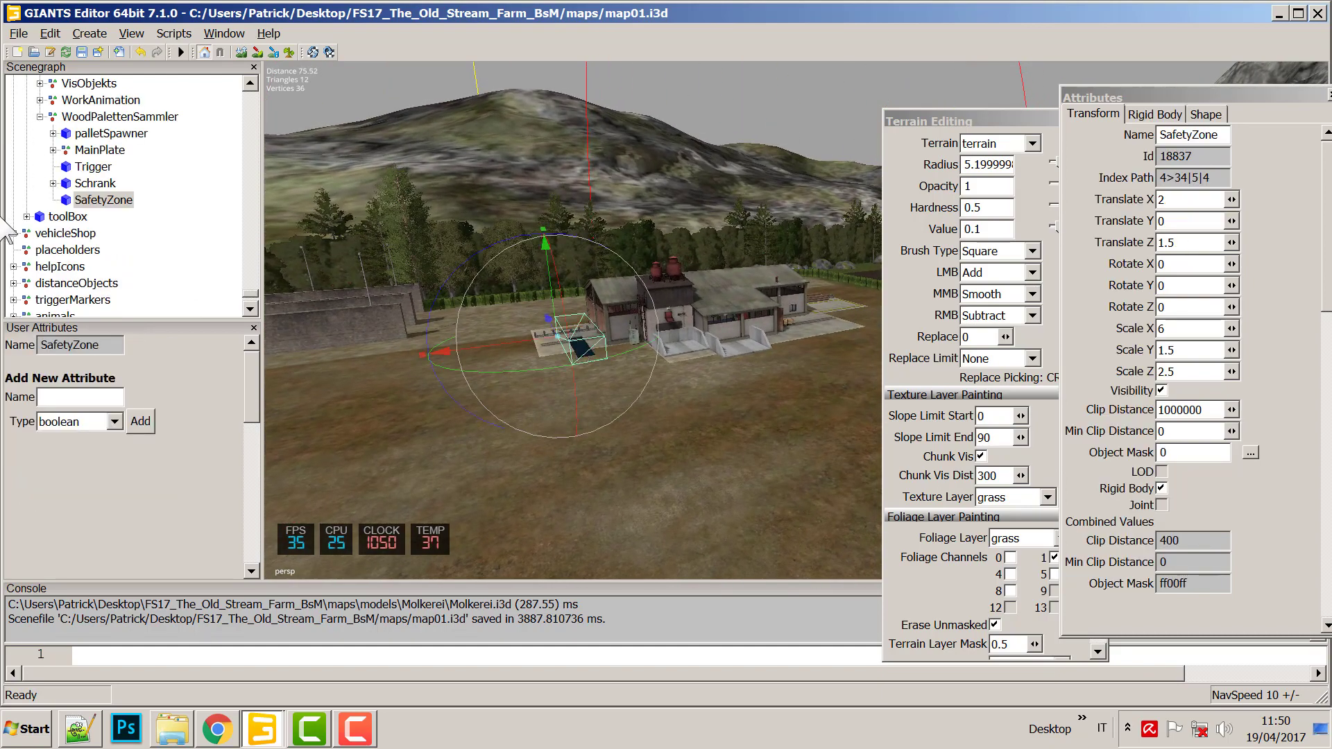
click(91, 116)
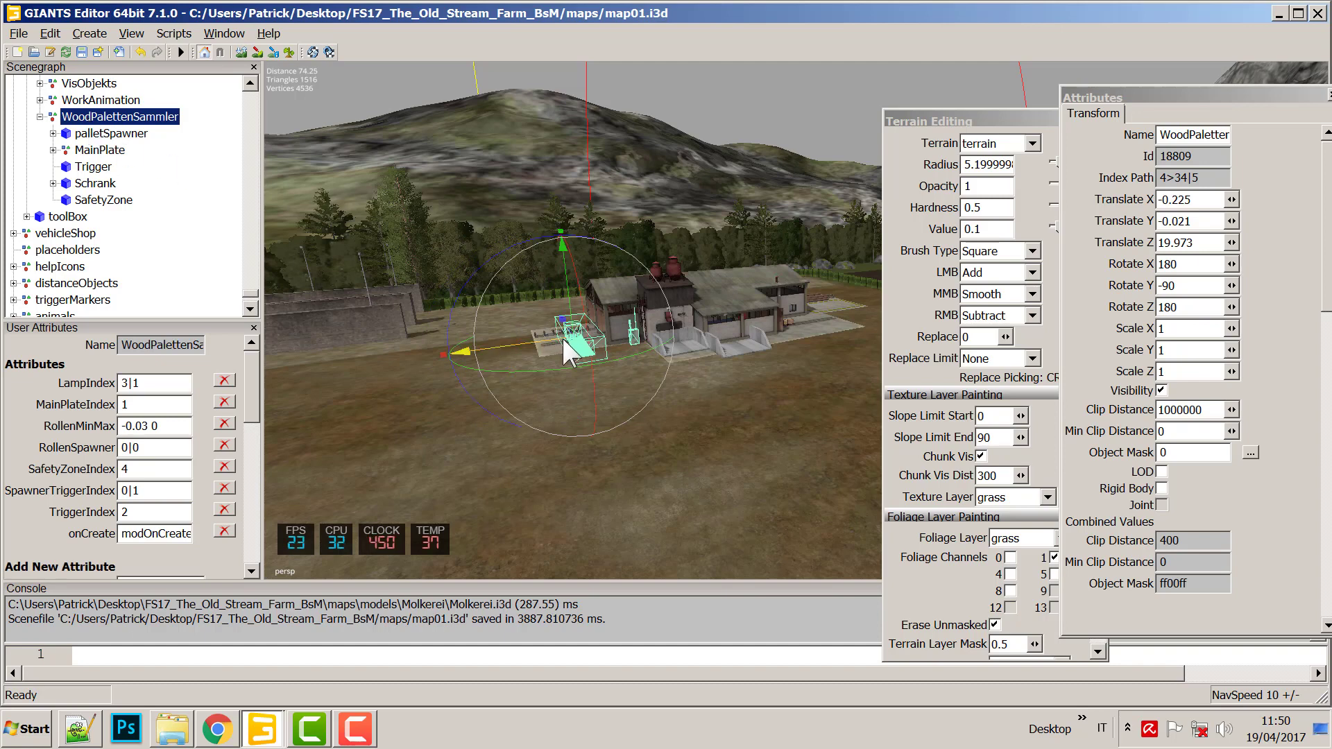
key(ctrl+d)
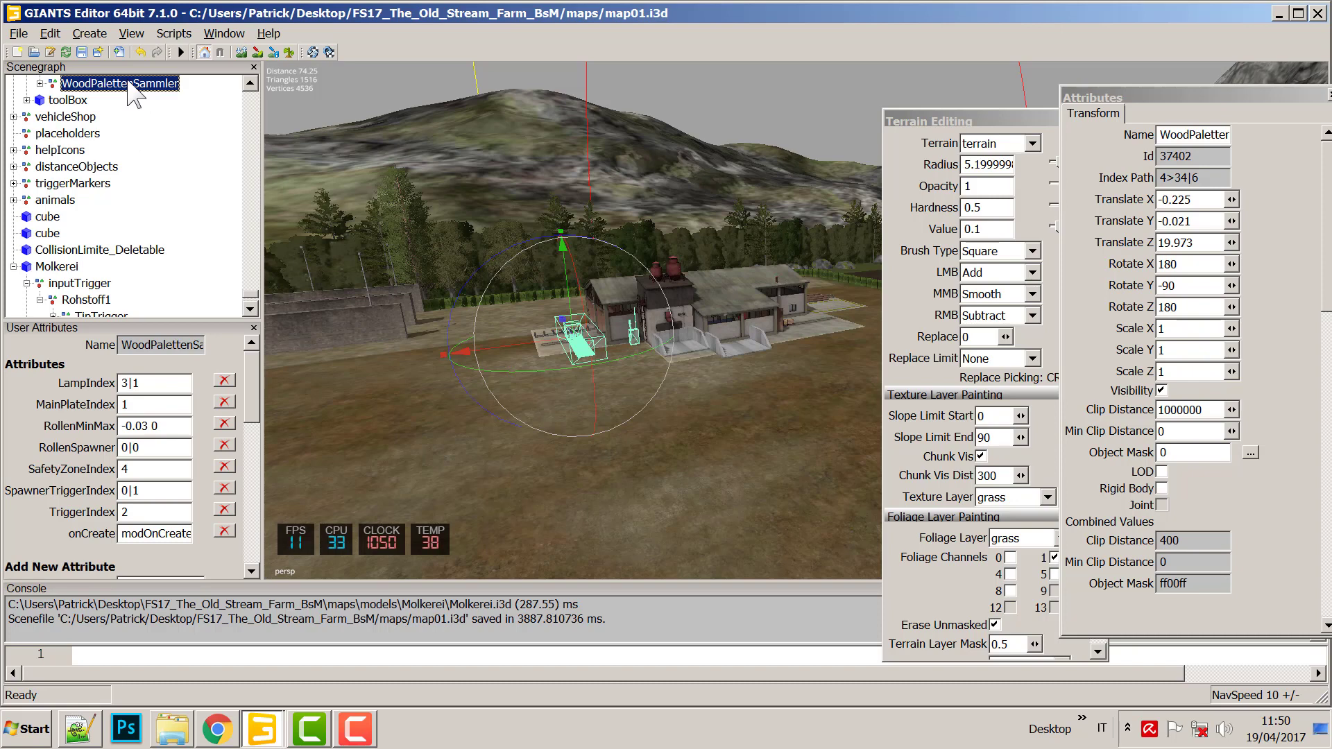
key(ctrl+x)
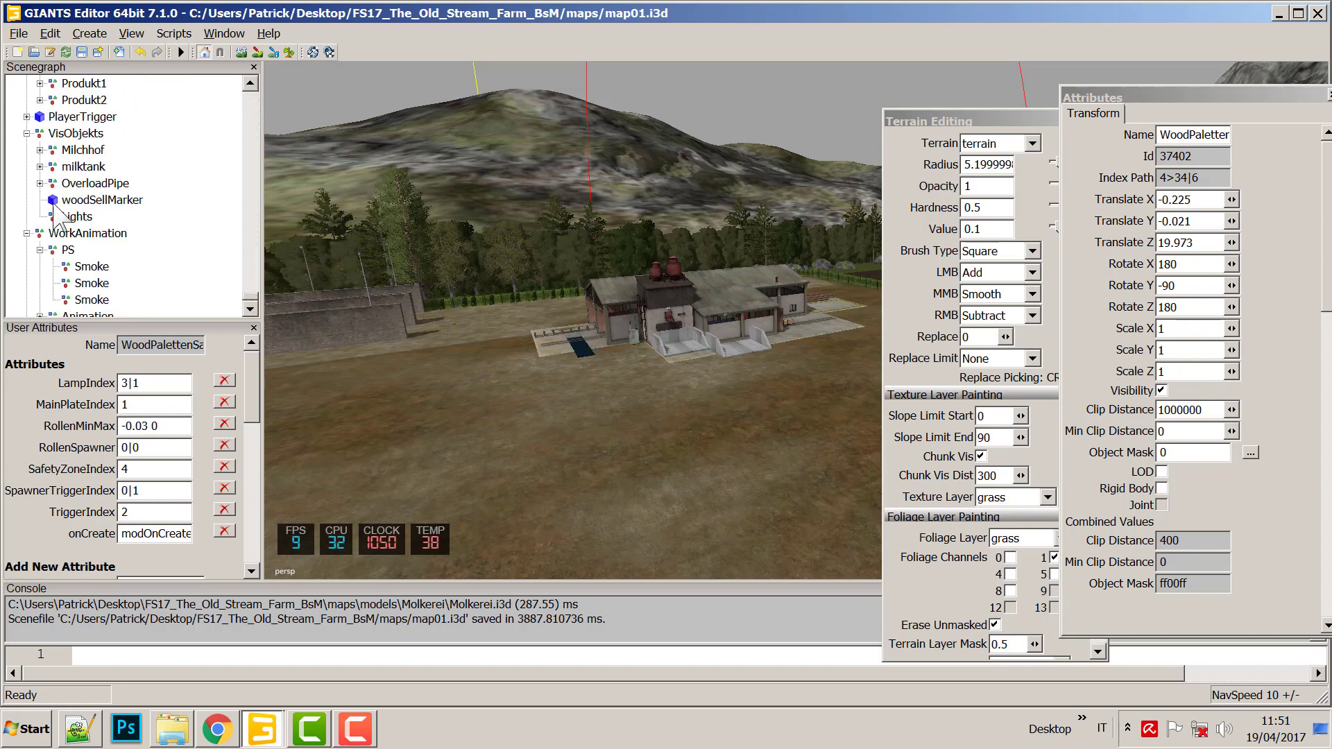
Paste the cut WoodPalettenSammler group under the Molkerei group and duplicate it once.
scroll(89, 230, down, 1)
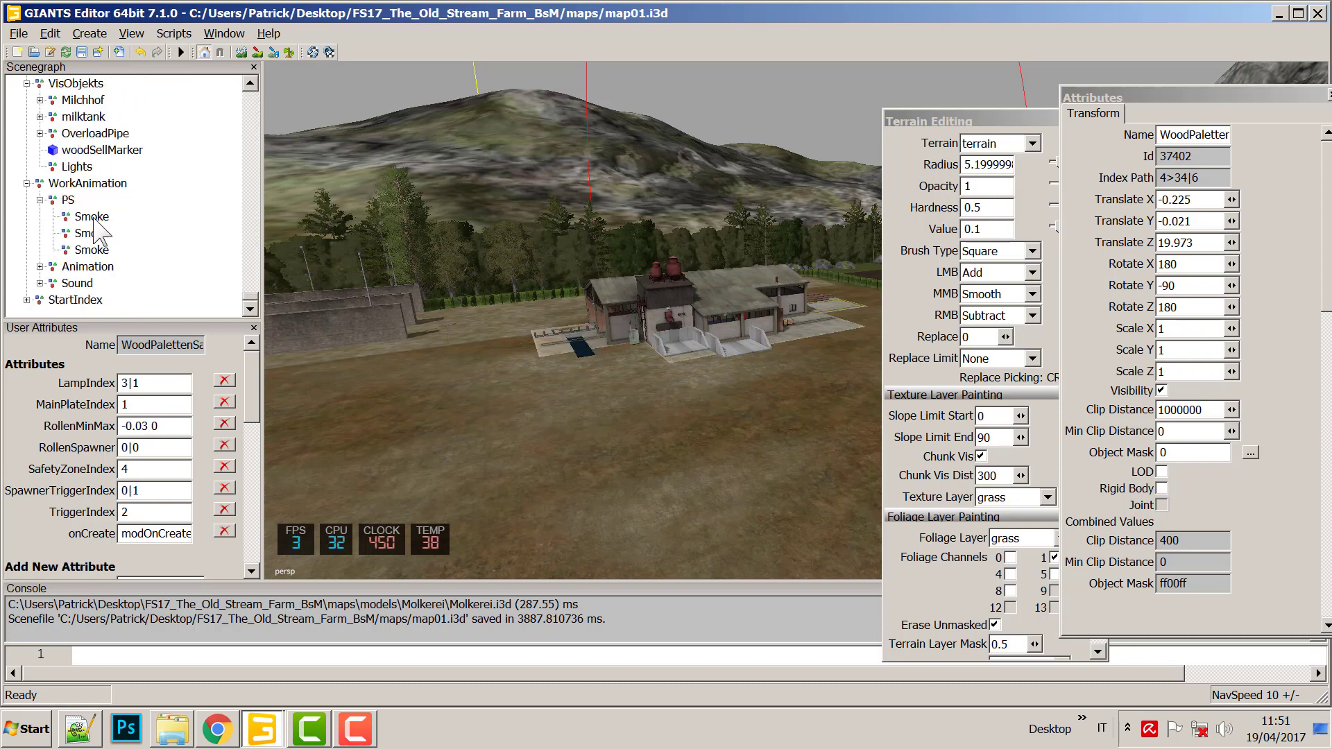
scroll(97, 239, up, 2)
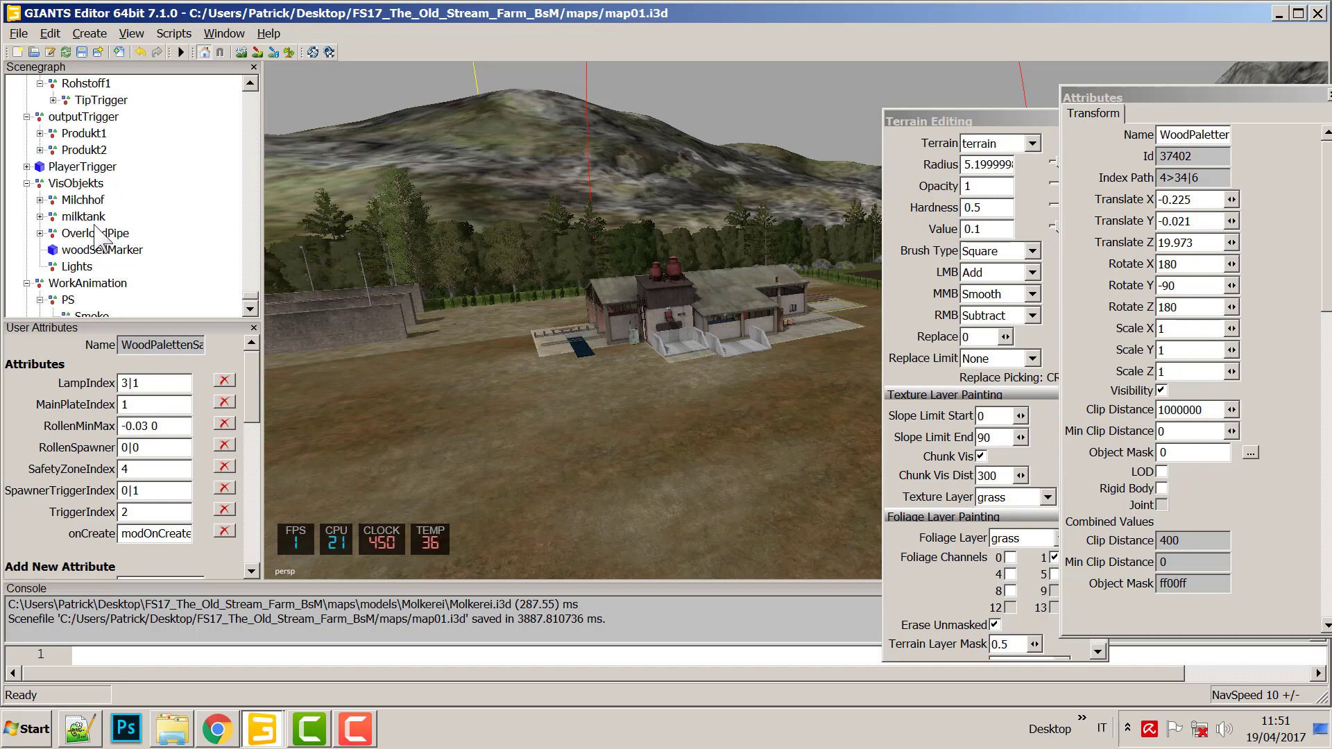
scroll(80, 198, up, 3)
click(54, 200)
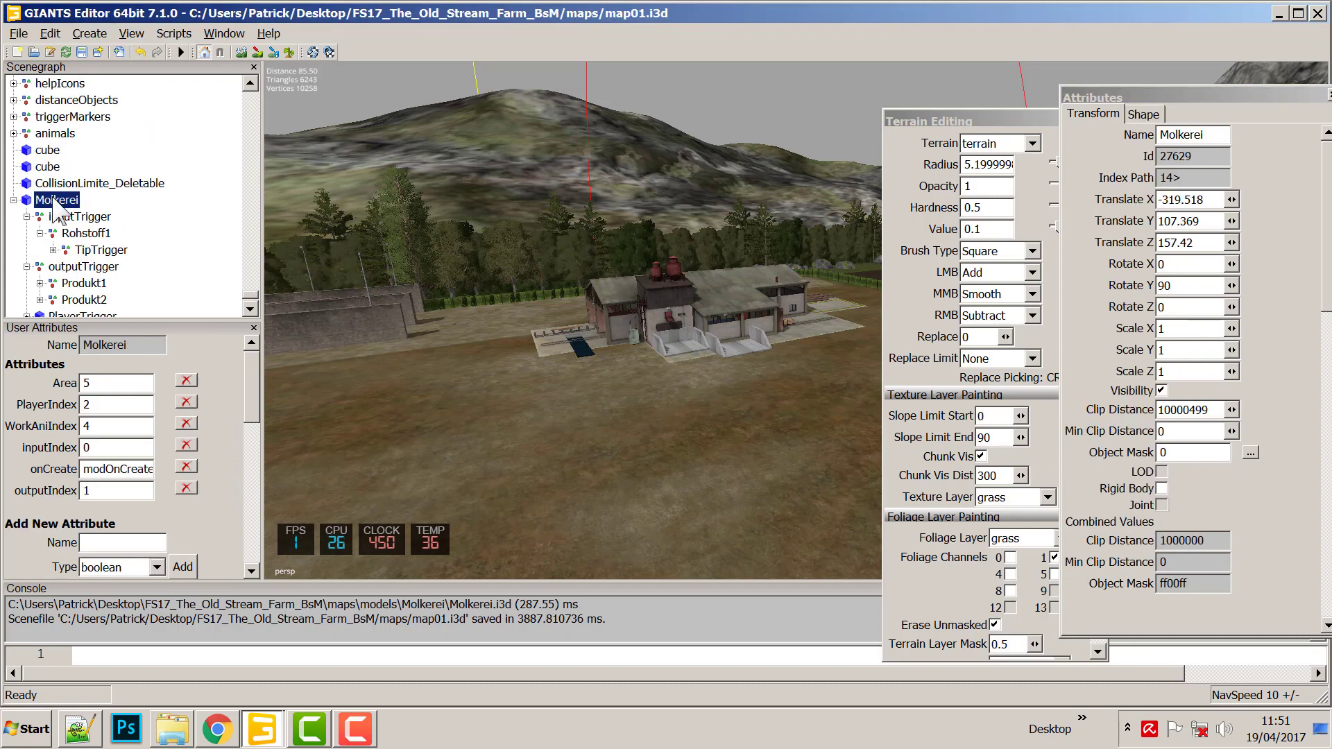
scroll(55, 206, down, 5)
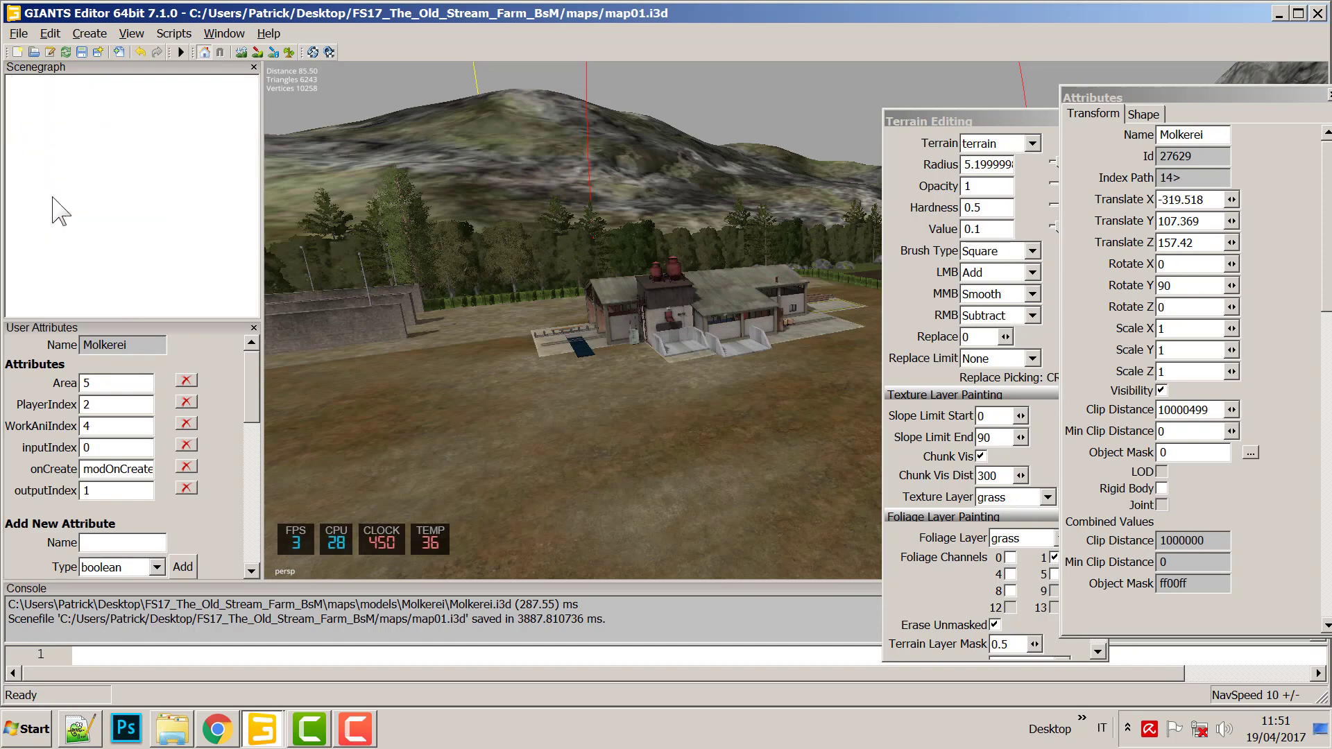
click(89, 300)
click(98, 301)
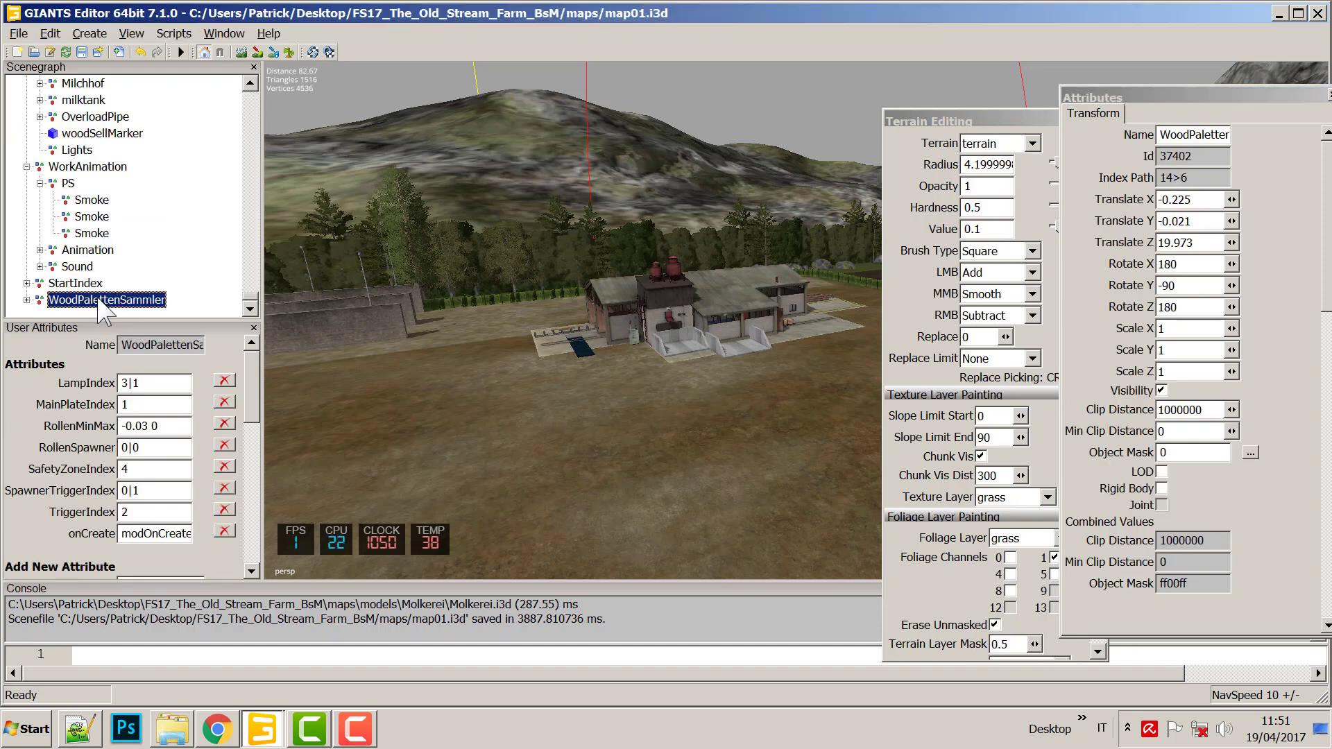
key(ctrl+d)
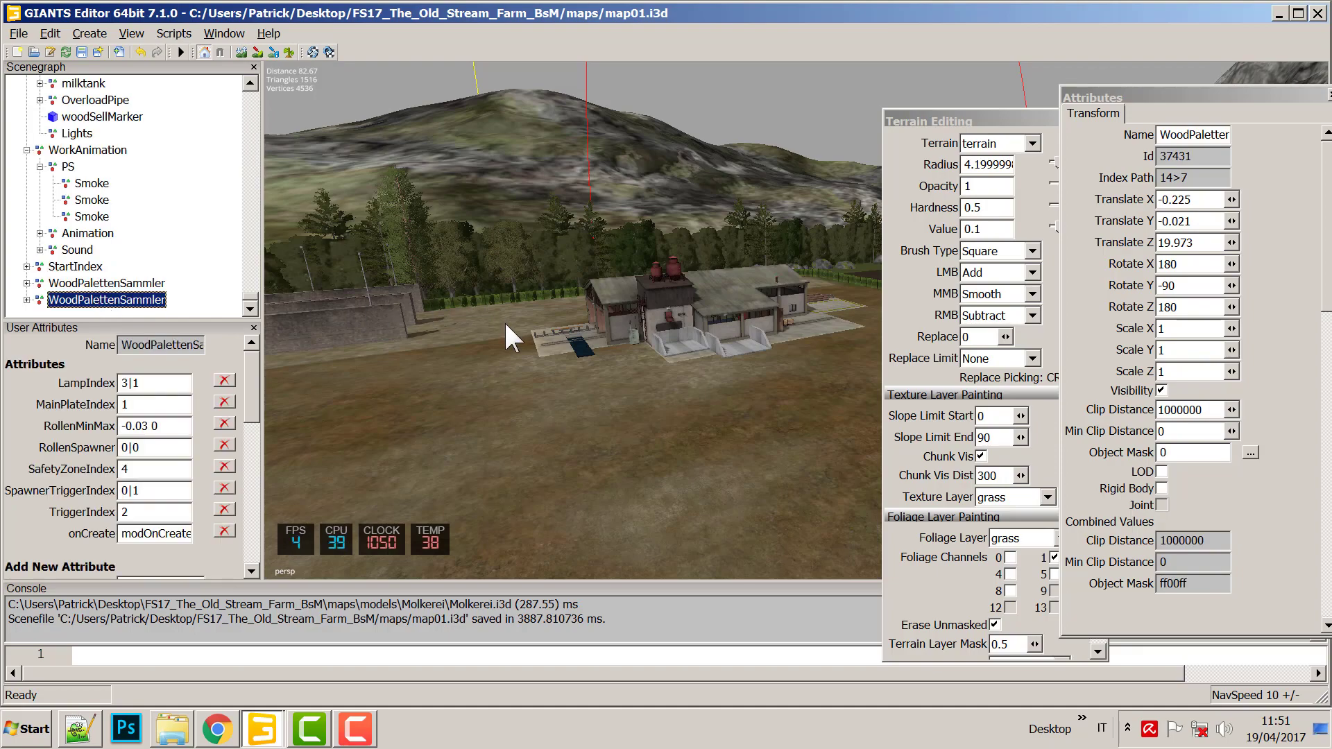
Move the Schrank cabinet of the second WoodPalettenSammler toward the roller track, to Translate X about -1.59.
alt+drag(503, 319, 382, 326)
scroll(494, 319, up, 3)
alt+drag(494, 319, 319, 334)
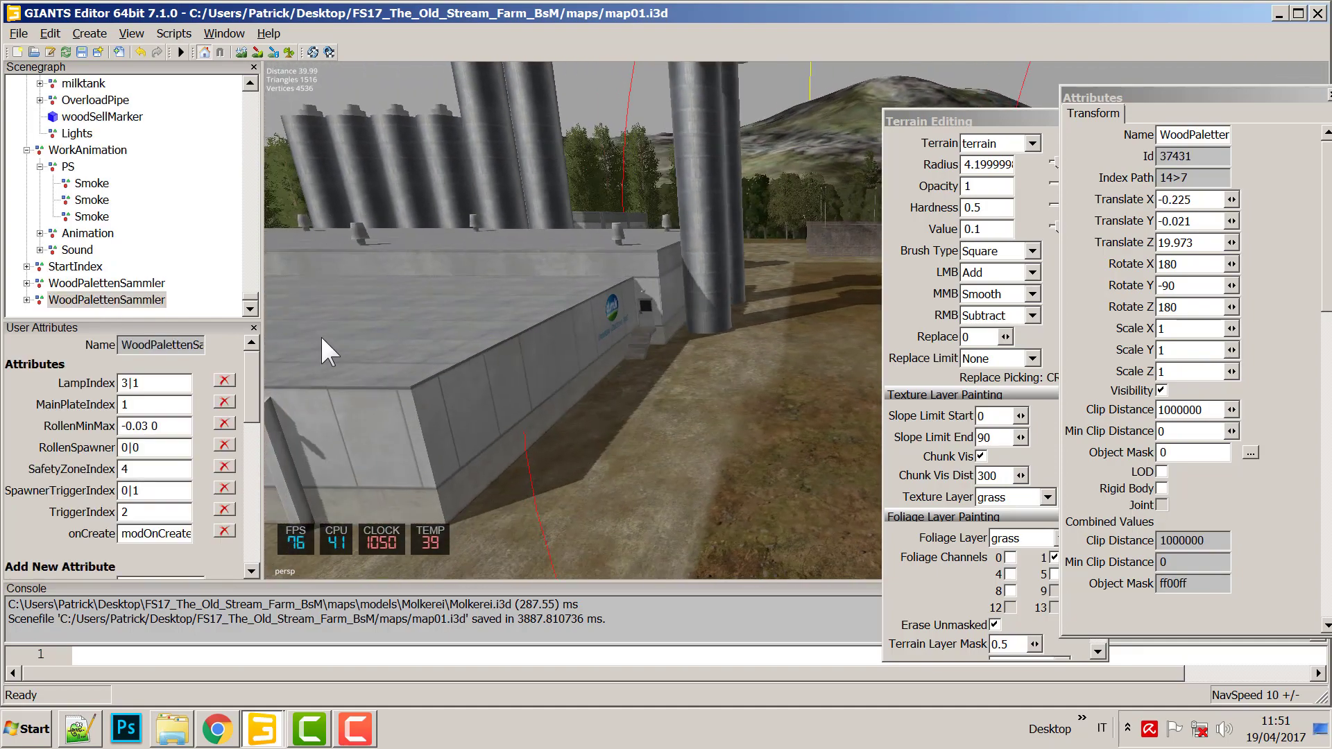
right_drag(319, 334, 668, 348)
click(778, 289)
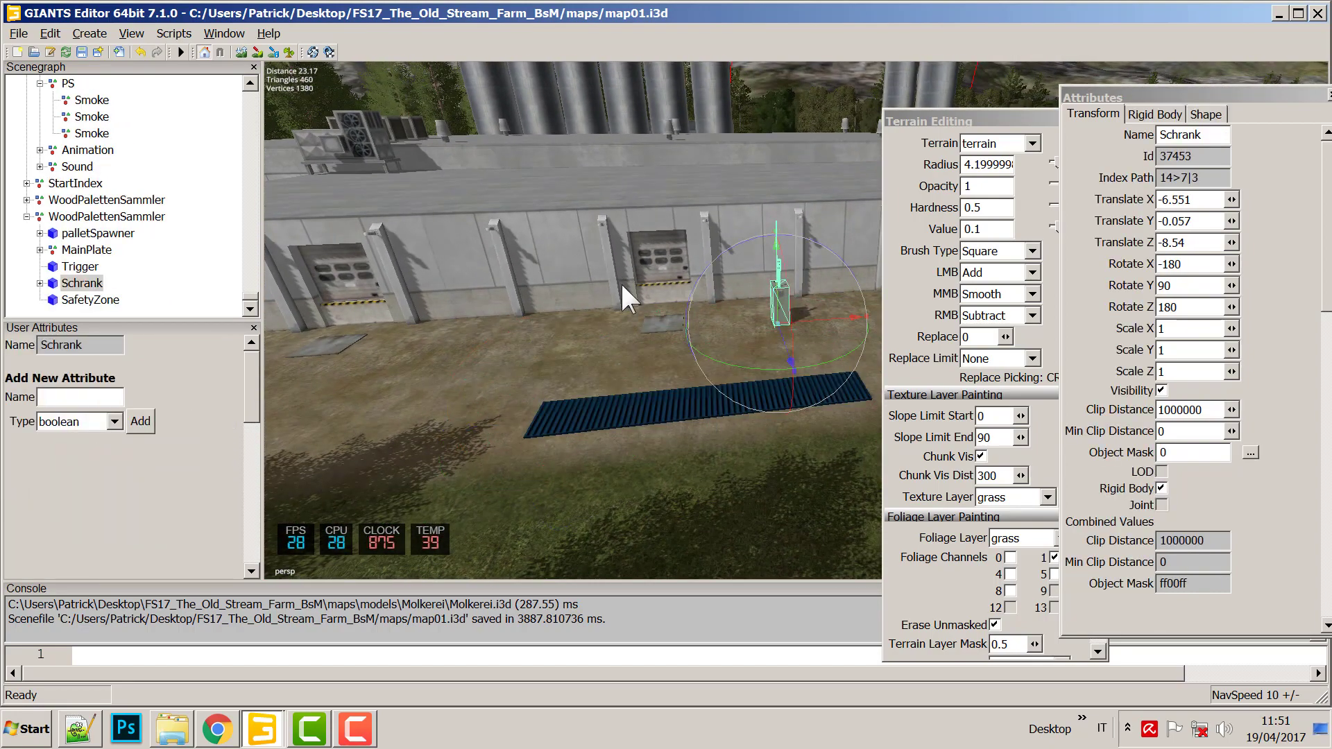
drag(794, 340, 853, 440)
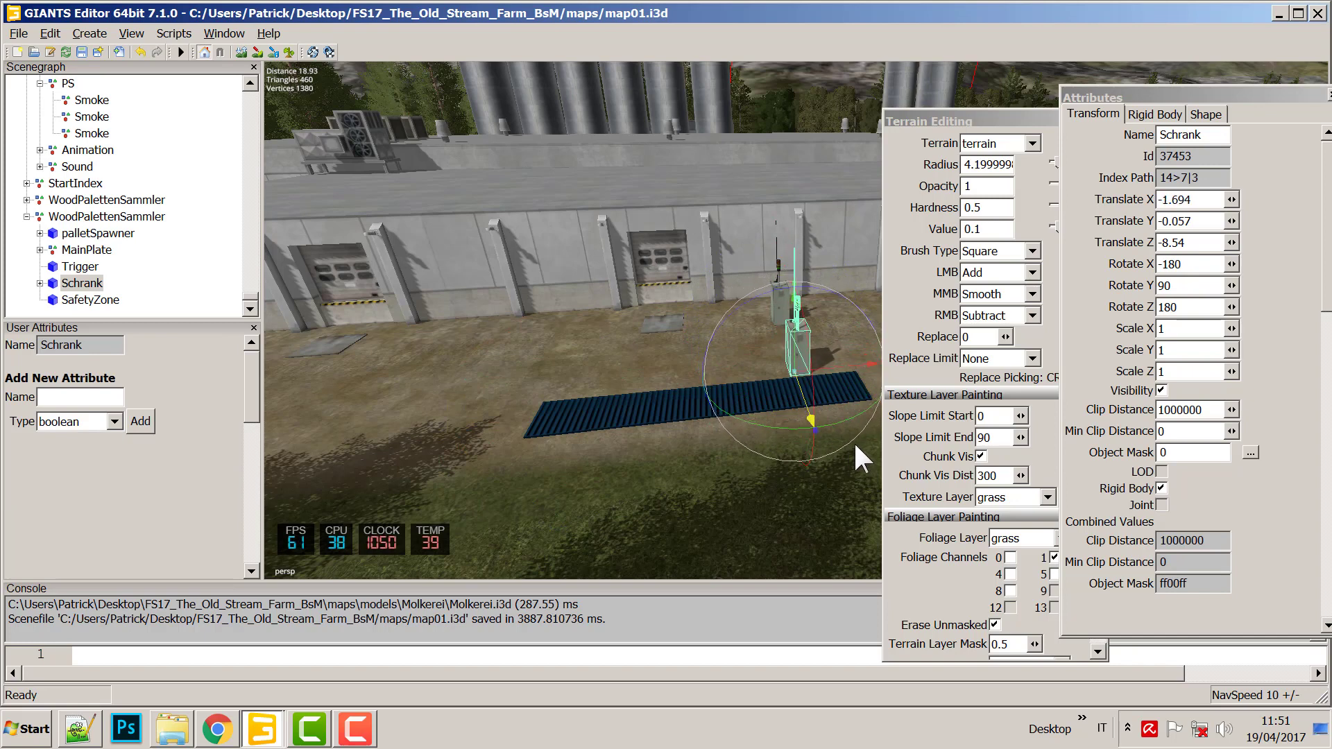
Move the first WoodPalettenSammler's Schrank cabinet toward the roller track as well, to Translate X about -1.567.
click(782, 302)
click(781, 301)
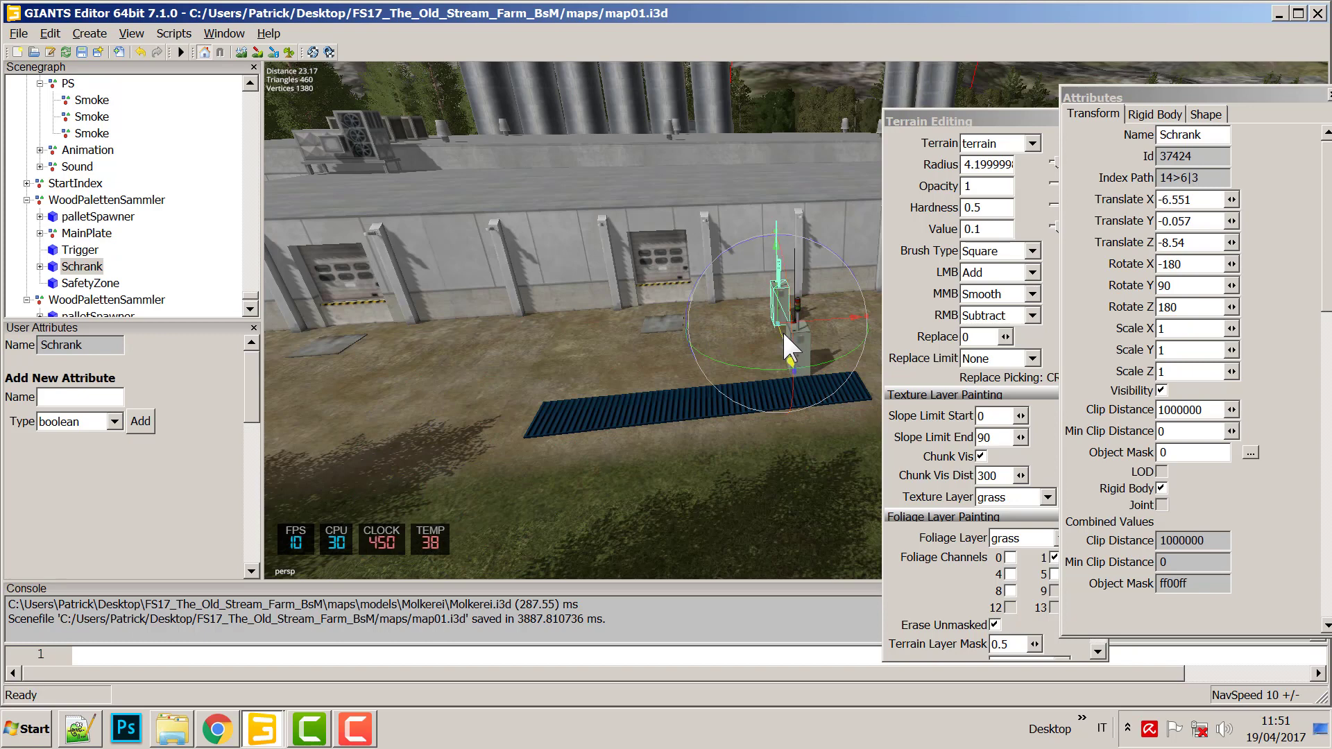
drag(787, 333, 821, 438)
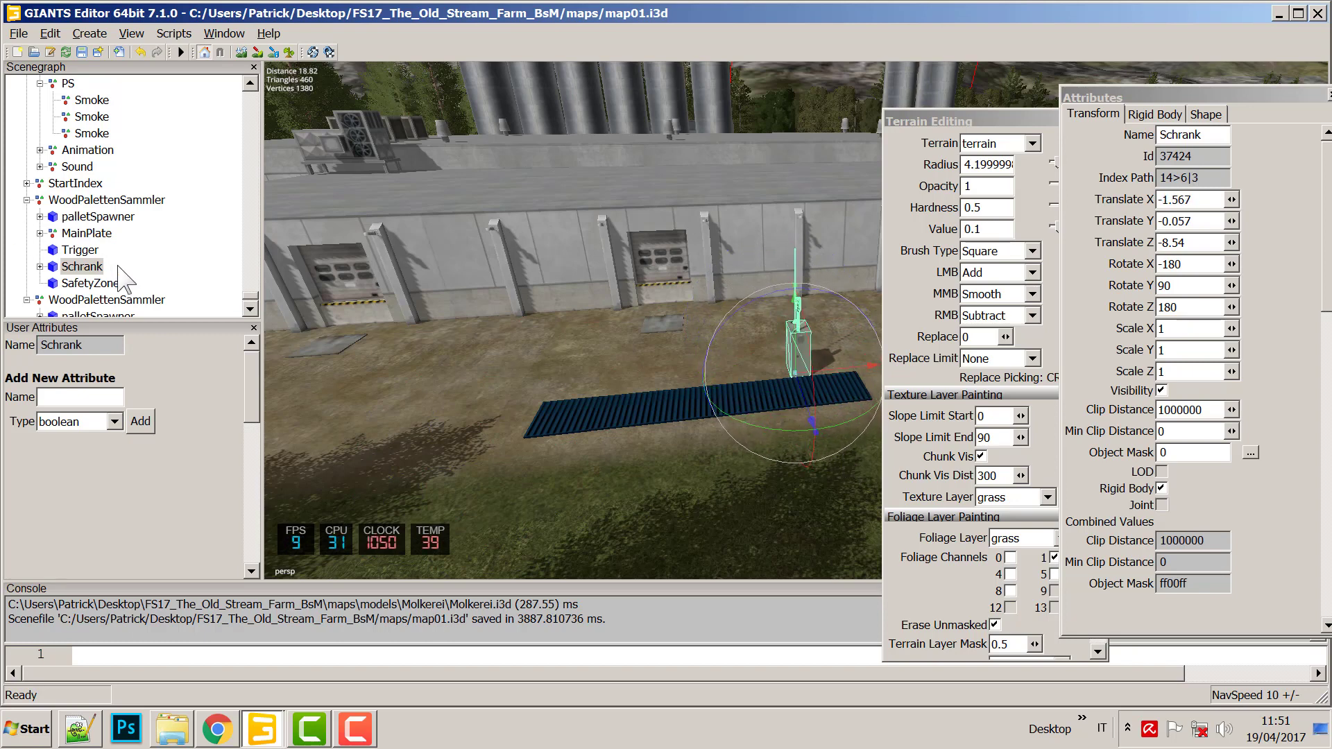
Move the first WoodPalettenSammler group toward the dairy's loading door, to about X -11.768 and Z 12.284.
click(82, 217)
click(85, 200)
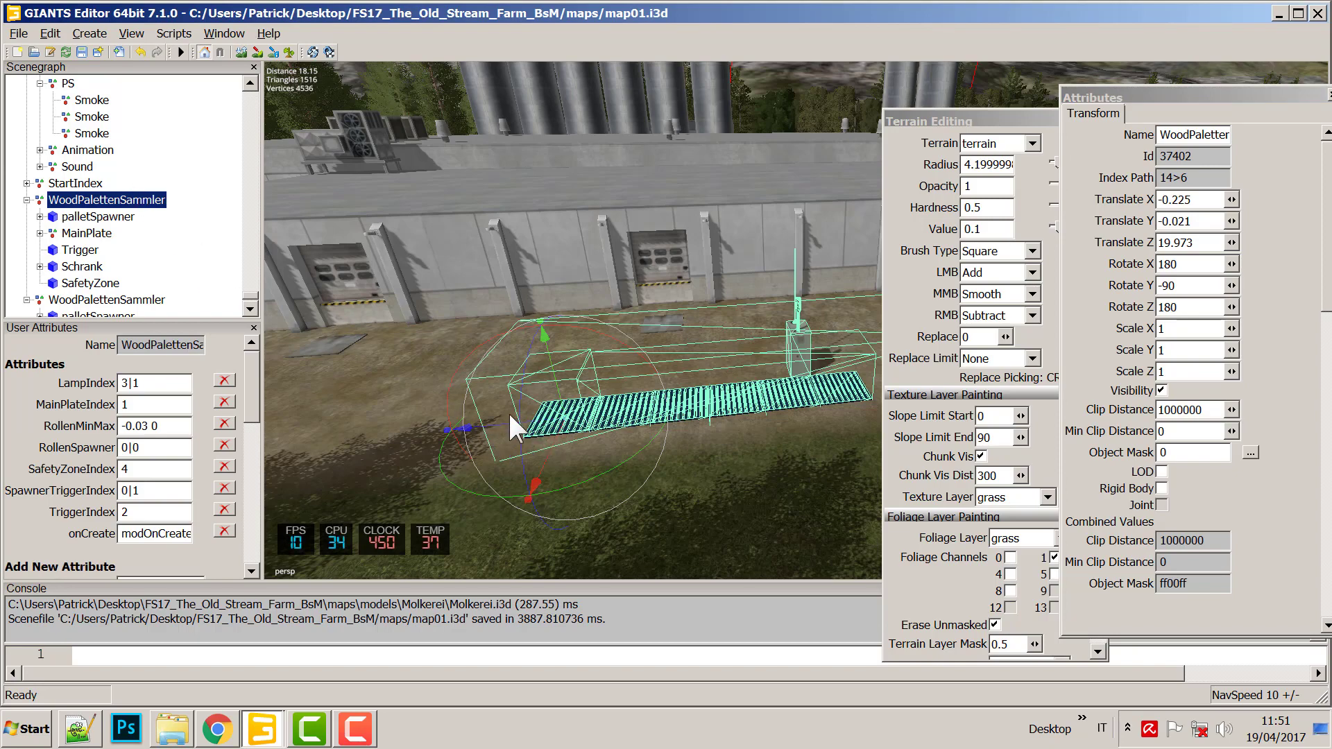
drag(505, 421, 159, 373)
alt+middle_drag(365, 377, 570, 381)
drag(634, 488, 643, 254)
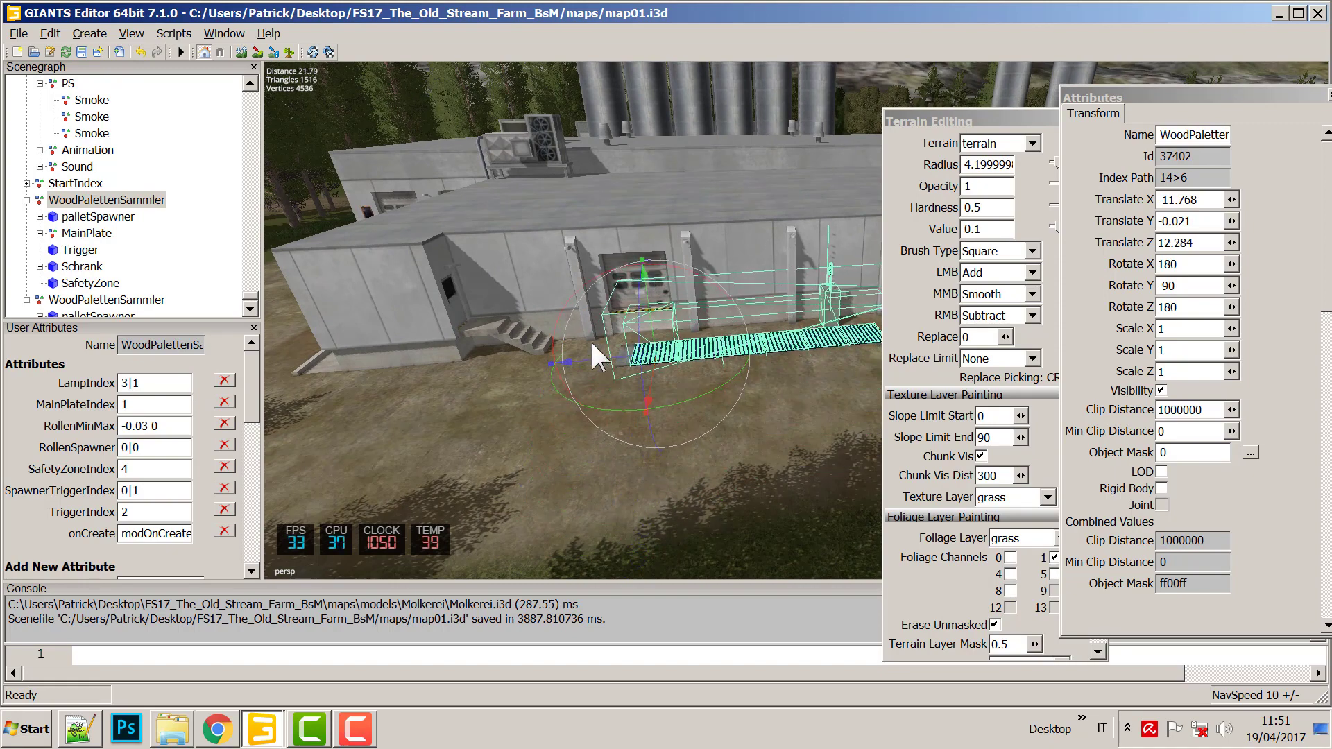
Align the first WoodPalettenSammler with the concrete slab at the loading door, at about X -12.42 and Z 12.23.
drag(580, 359, 391, 389)
alt+right_drag(392, 388, 720, 277)
alt+drag(682, 299, 635, 352)
right_drag(642, 365, 666, 388)
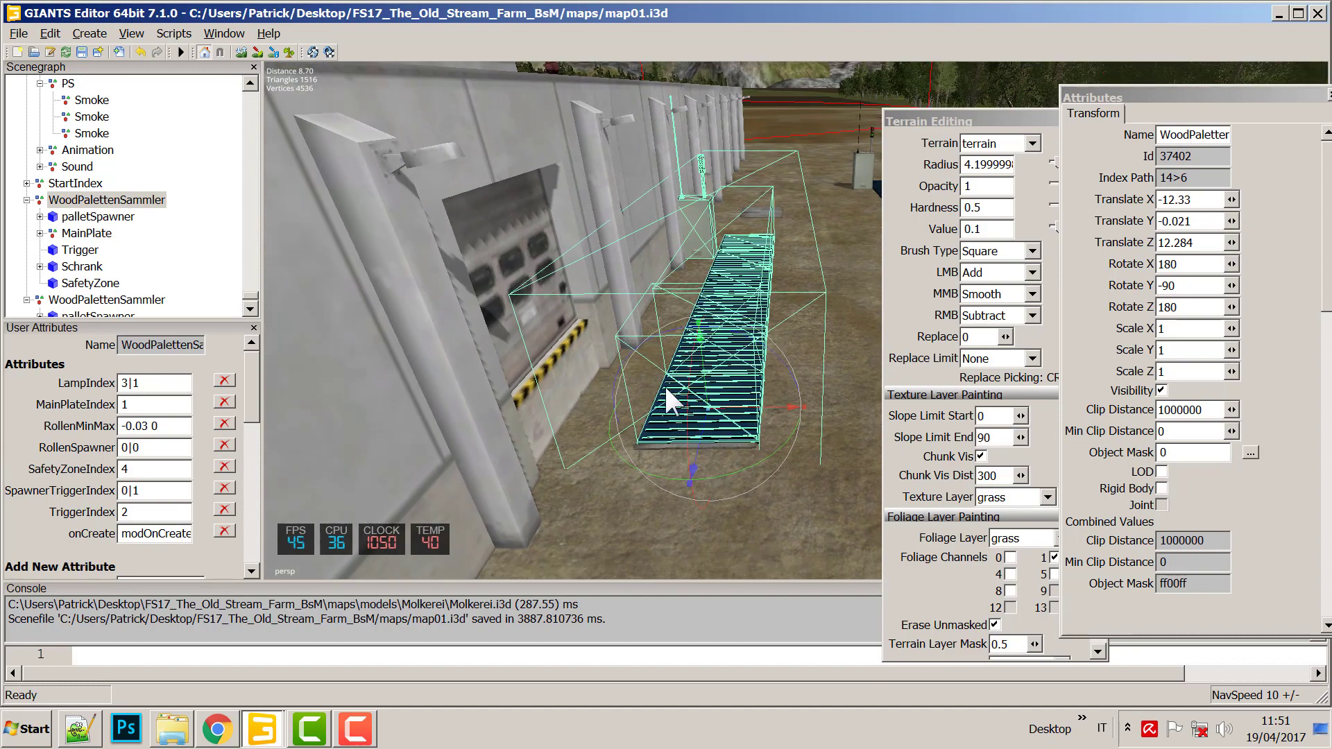
drag(764, 402, 760, 397)
click(734, 401)
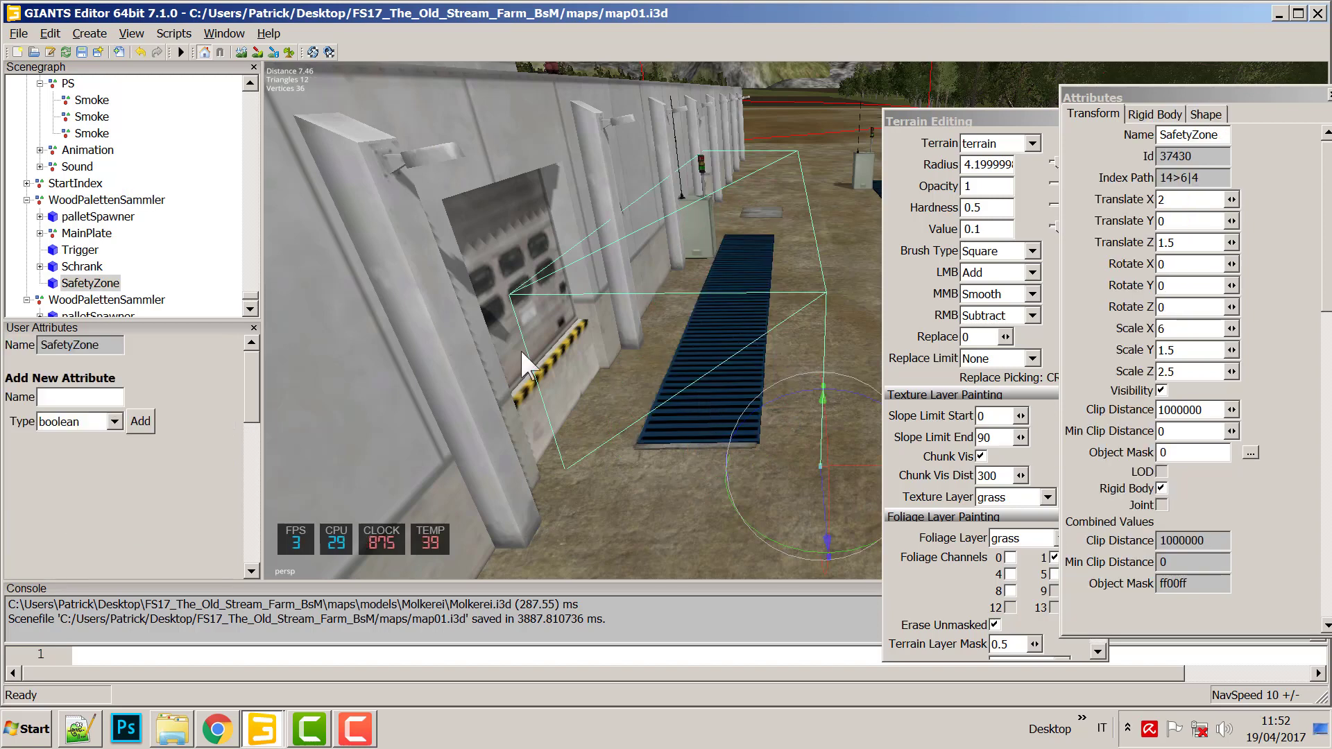
click(104, 200)
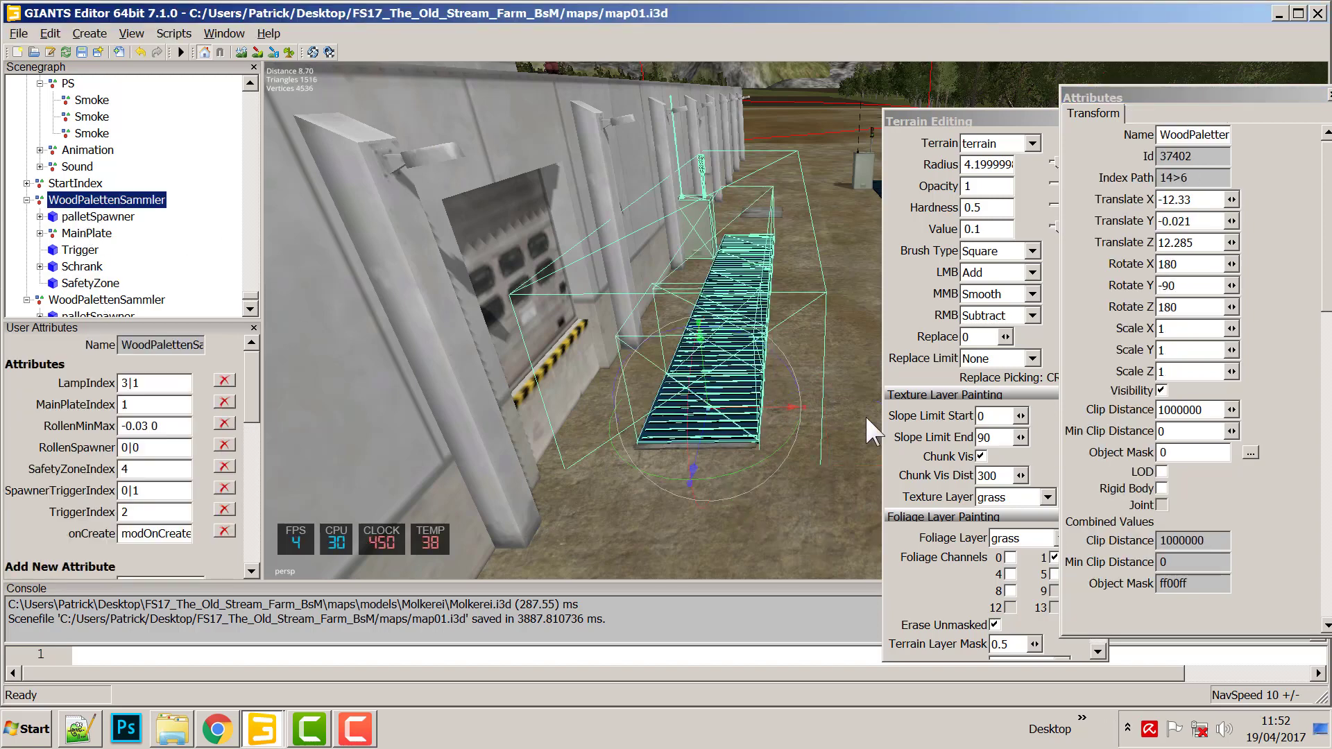
drag(739, 401, 734, 400)
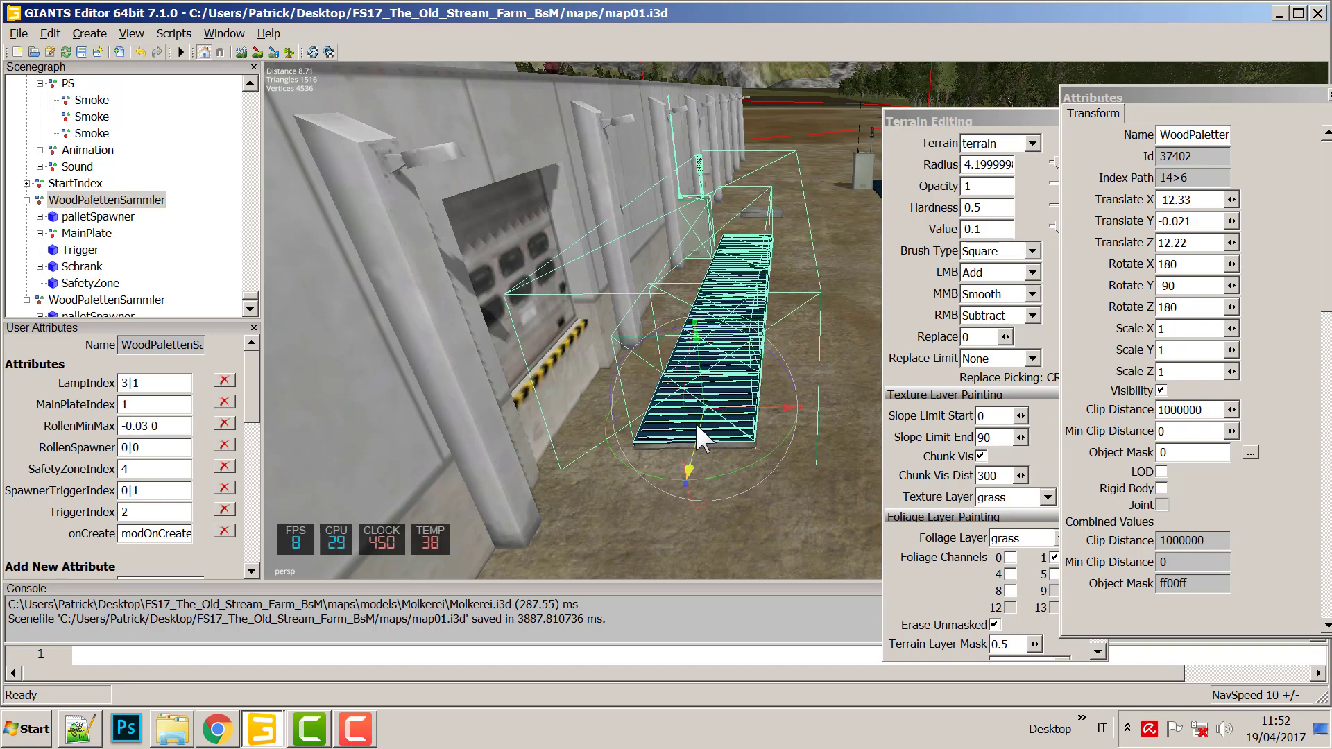
drag(702, 424, 743, 413)
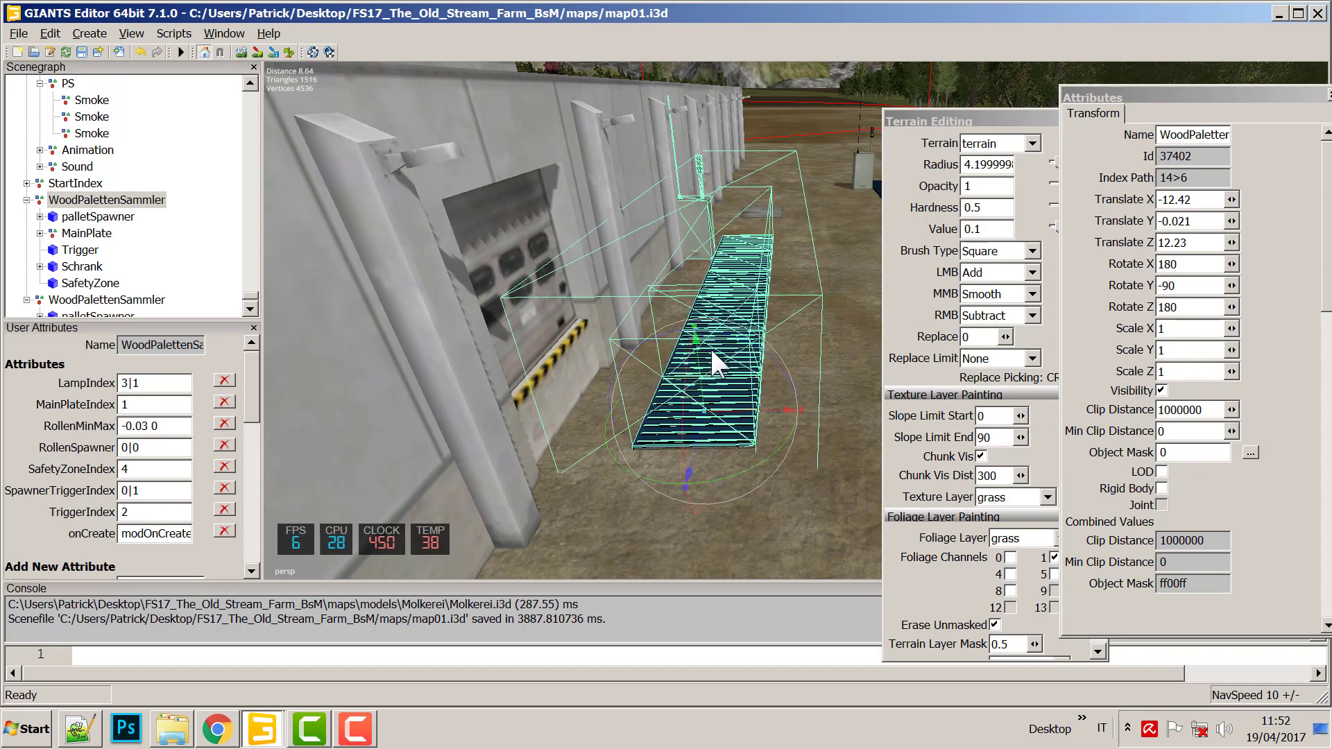
Lower the first WoodPalettenSammler to about Y -0.064 and shift it to about Z 12.187.
drag(700, 363, 700, 369)
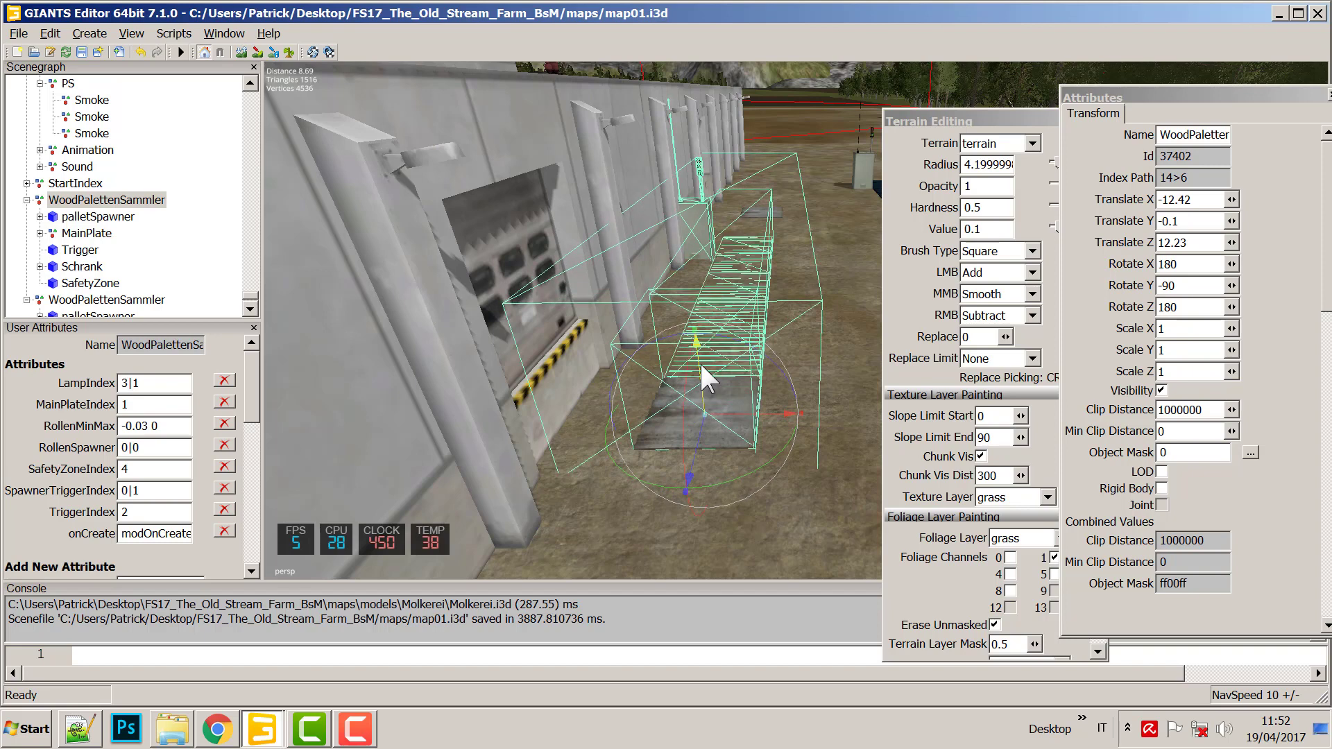
drag(771, 409, 767, 408)
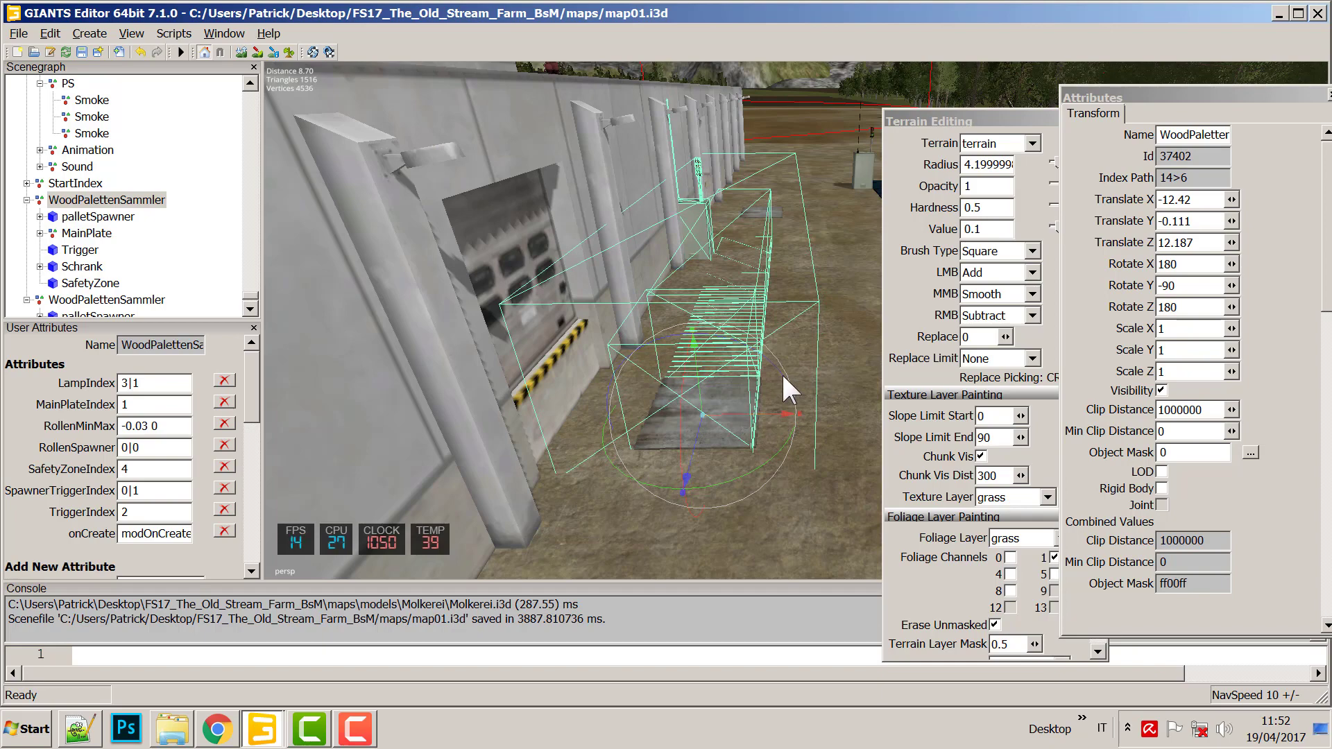
drag(697, 369, 571, 315)
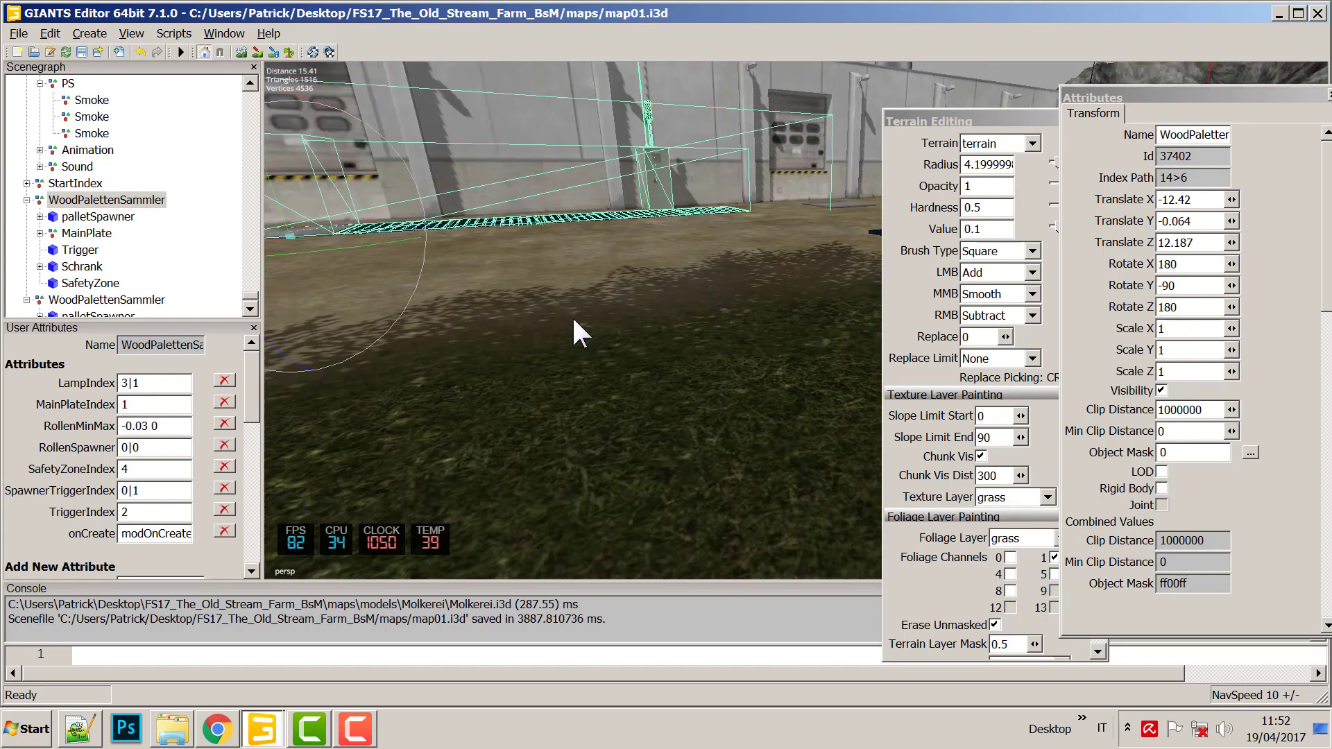
Slide the first collector's Schrank cabinet along the roller track toward the loading door, to Translate Z about -3.061.
right_drag(574, 321, 560, 464)
alt+middle_drag(593, 458, 632, 500)
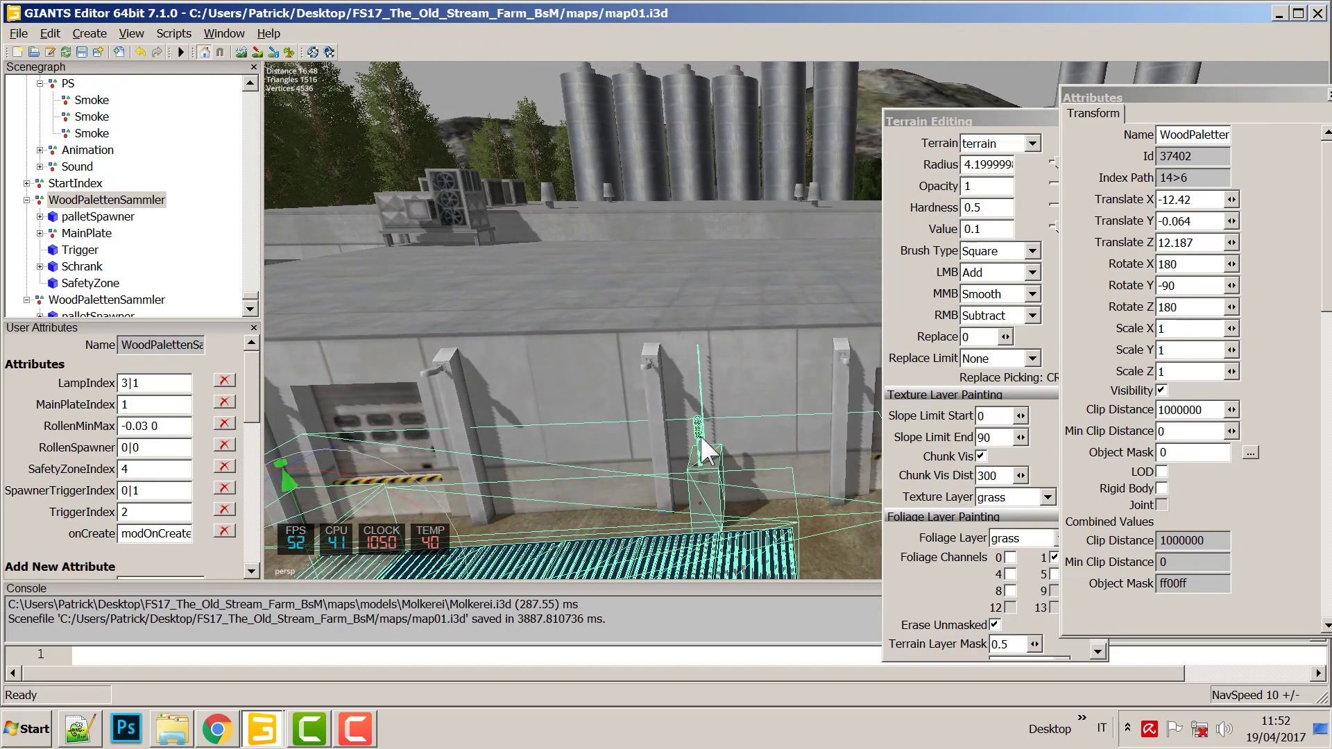
click(89, 268)
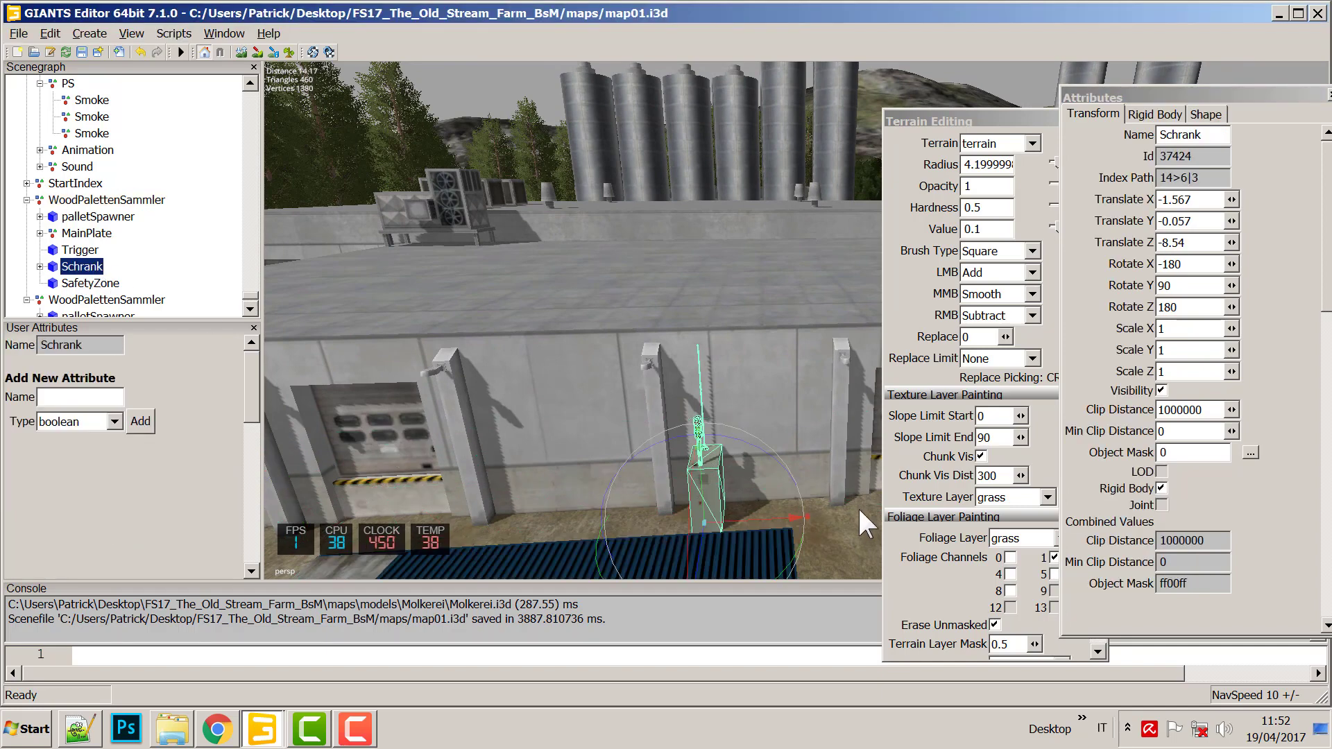
click(713, 519)
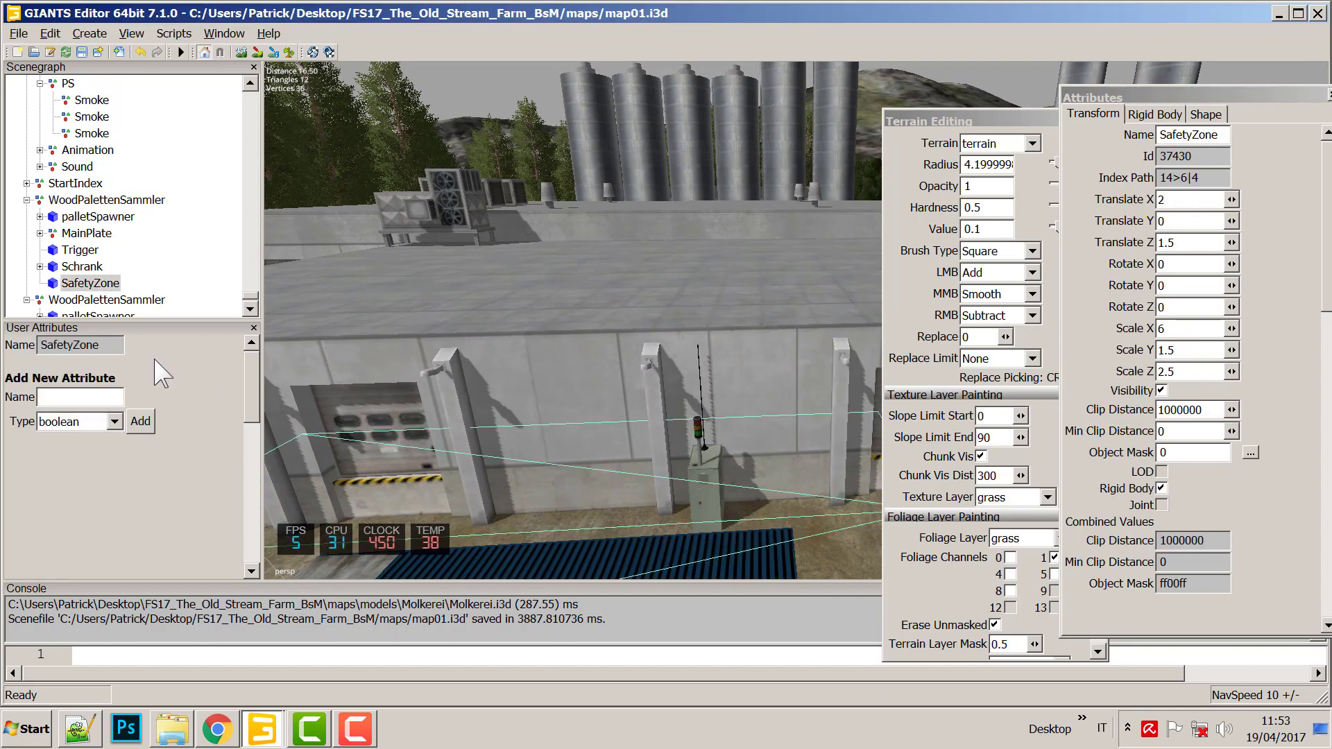
click(90, 267)
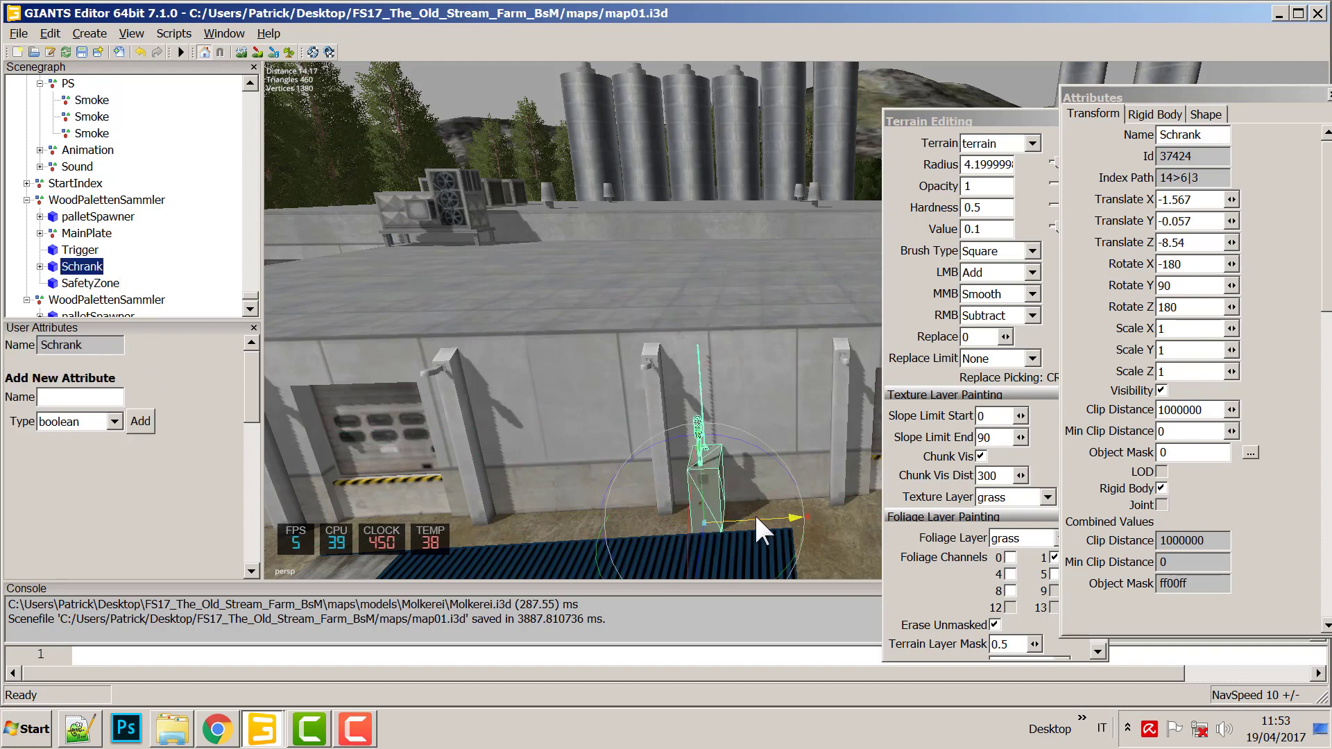
drag(755, 513, 550, 505)
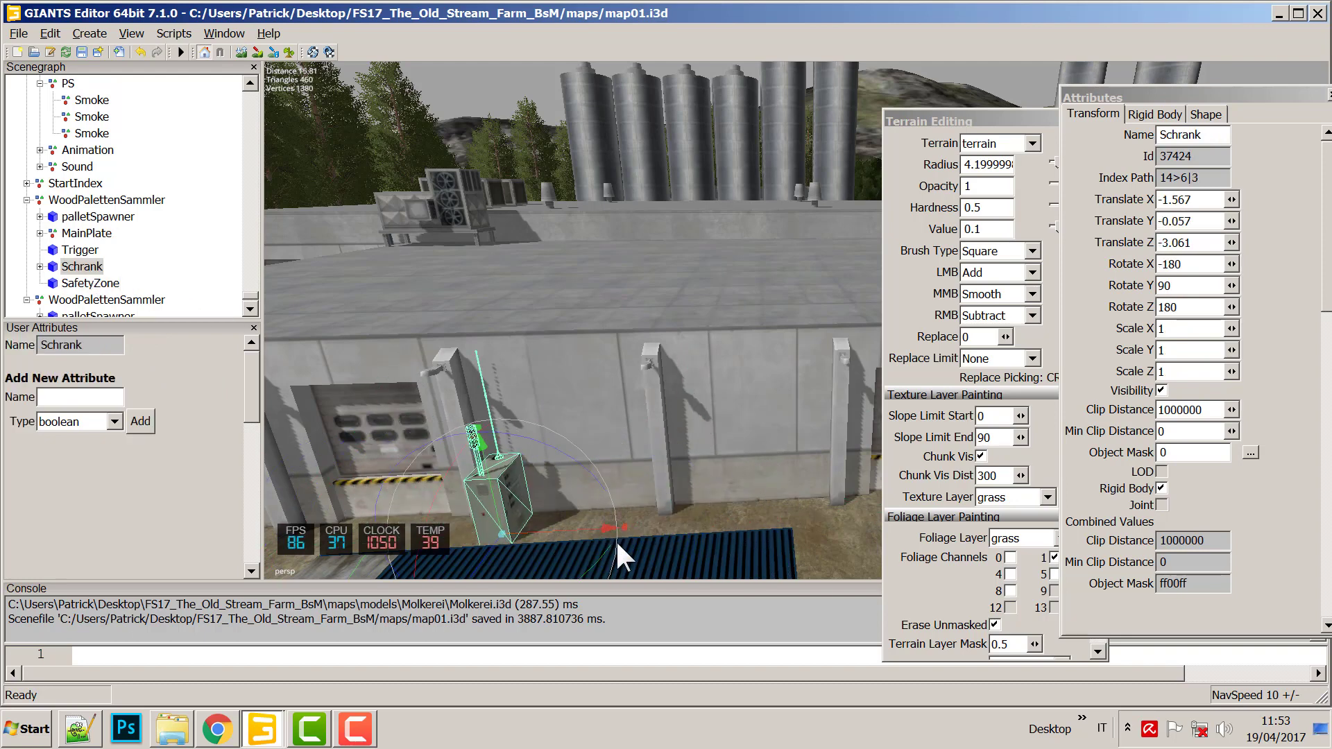
Rotate the first collector's Schrank cabinet and set its Rotate Y to 0.
drag(615, 539, 568, 541)
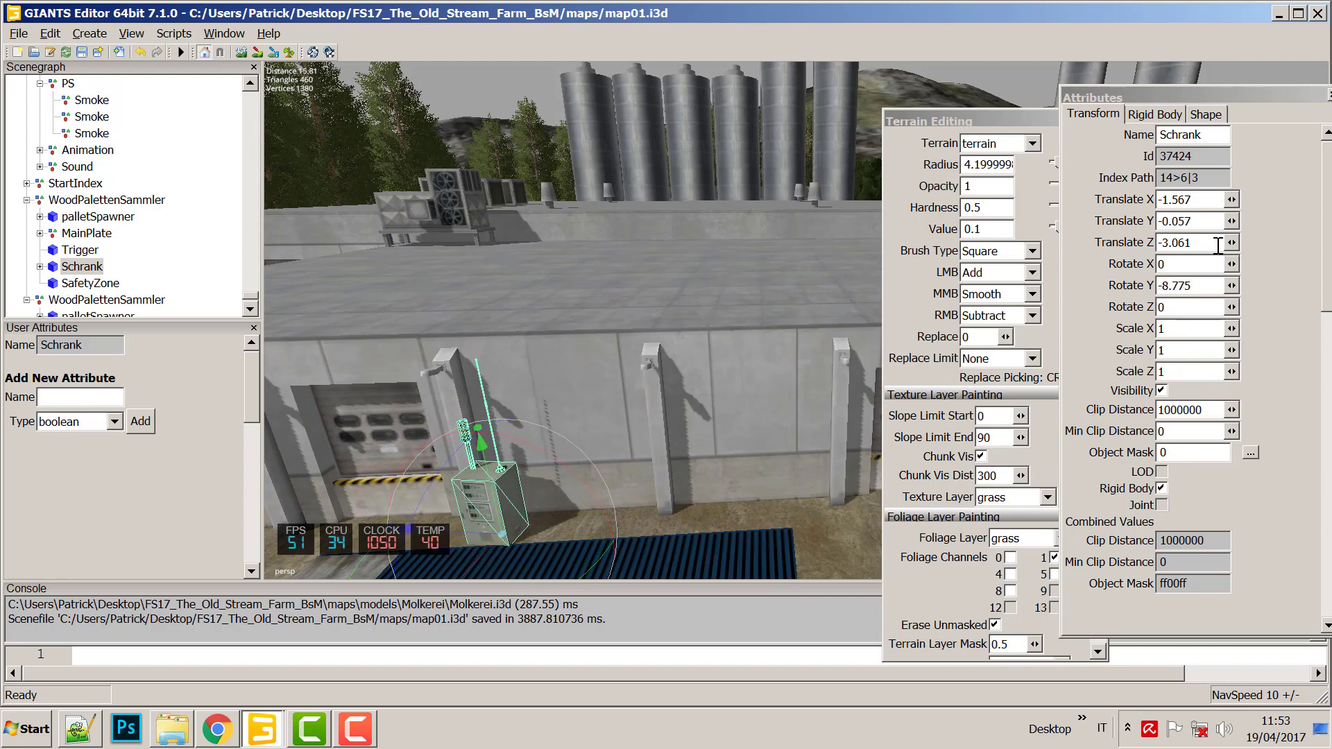
drag(1196, 286, 1146, 293)
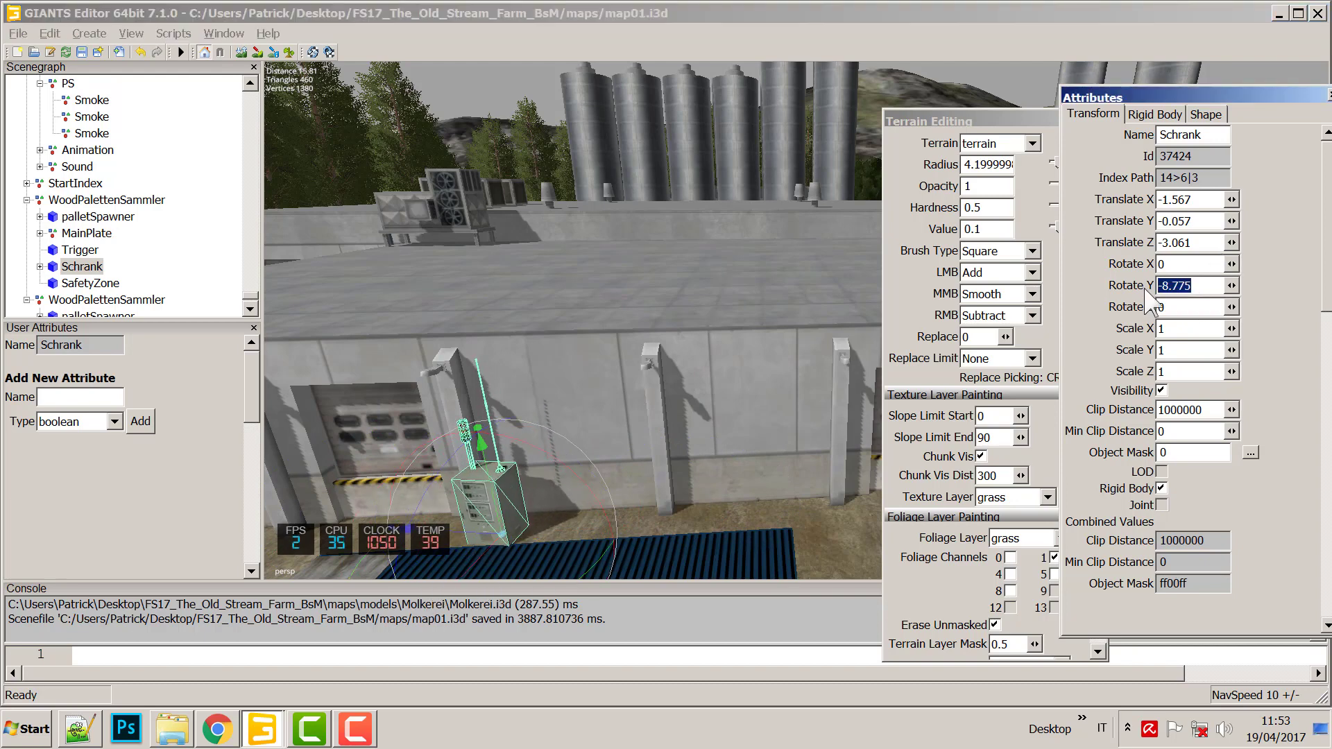
text(0)
key(Return)
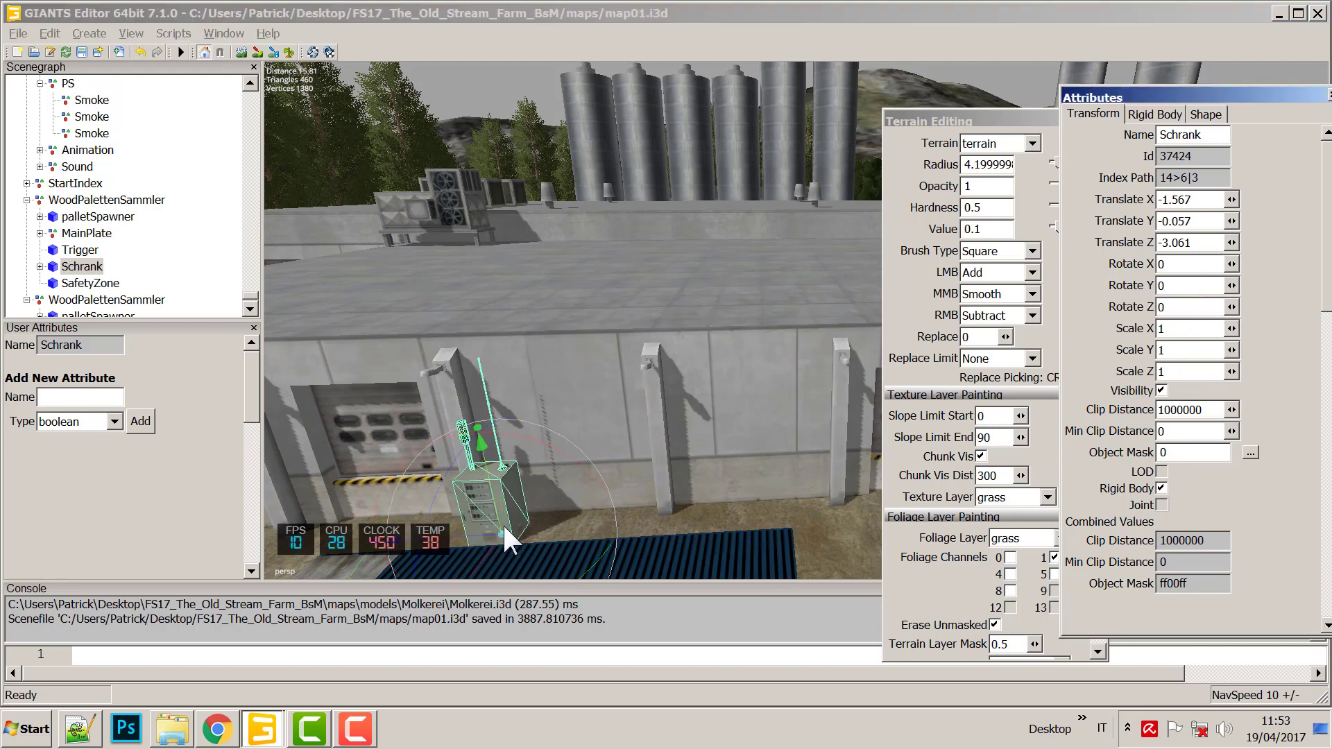
Fine-tune the position of the first collector's Schrank cabinet between the roller track and the dairy wall, and clear the selection.
middle_drag(502, 522, 664, 501)
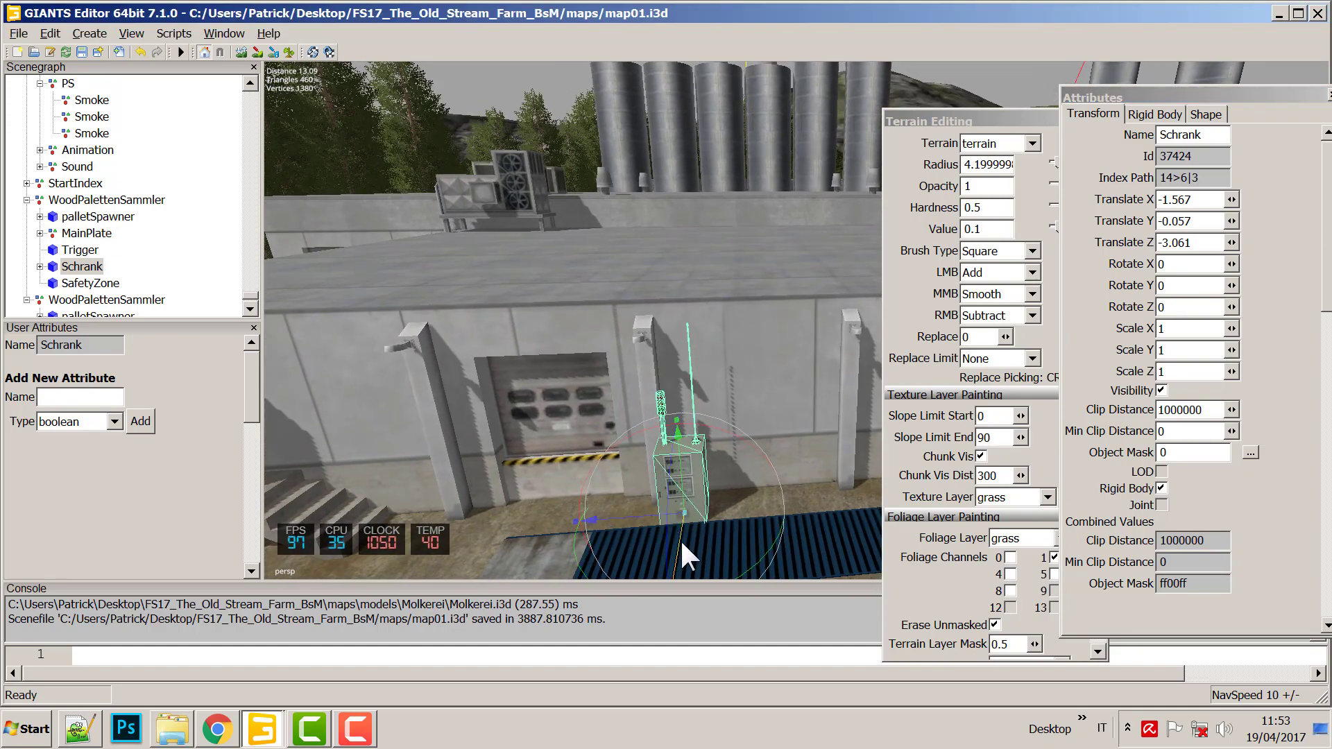
mouse_move(680, 538)
mouse_down()
mouse_move(692, 486)
mouse_move(695, 521)
mouse_move(649, 503)
mouse_move(683, 543)
mouse_up()
drag(689, 458, 689, 452)
scroll(691, 455, down, 3)
mouse_move(738, 512)
alt+middle_down()
mouse_move(657, 457)
mouse_move(648, 516)
mouse_move(661, 507)
mouse_move(573, 506)
mouse_move(604, 538)
mouse_move(614, 463)
alt+middle_up()
click(646, 513)
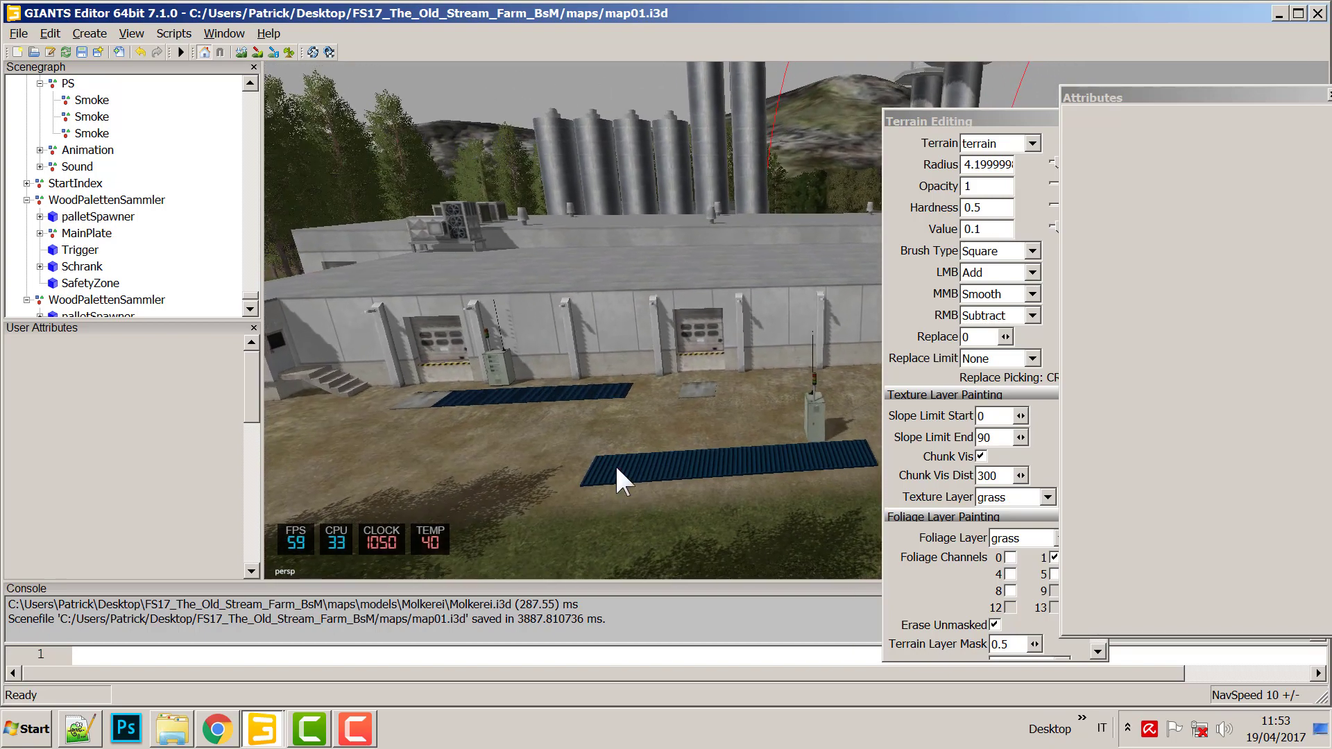
click(619, 450)
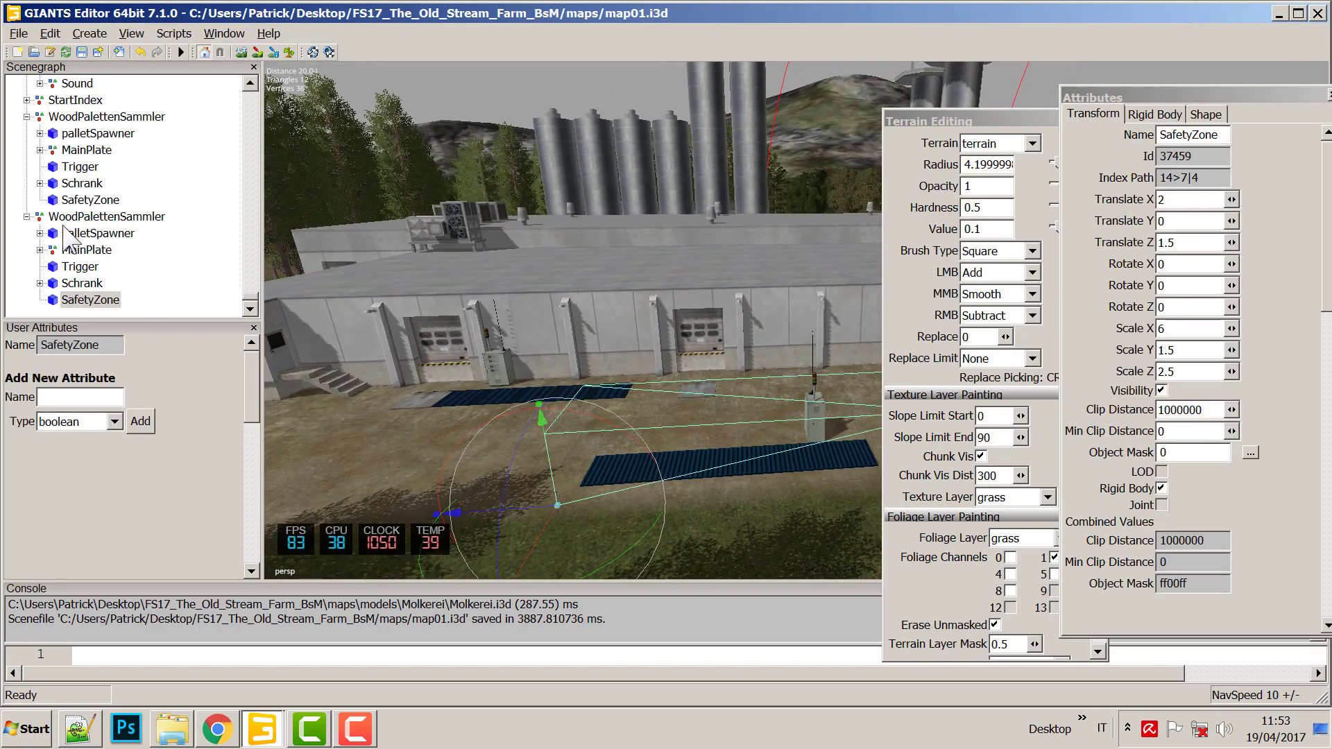
click(118, 236)
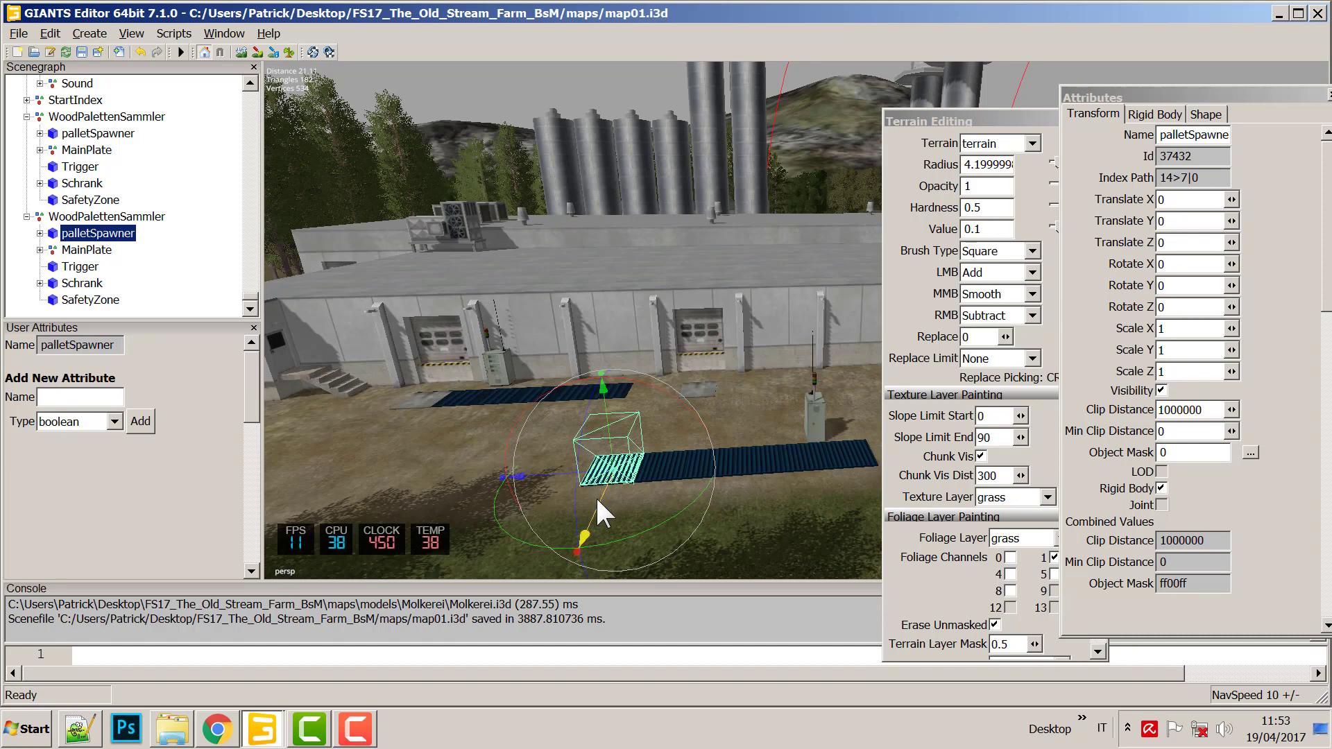
drag(598, 500, 622, 491)
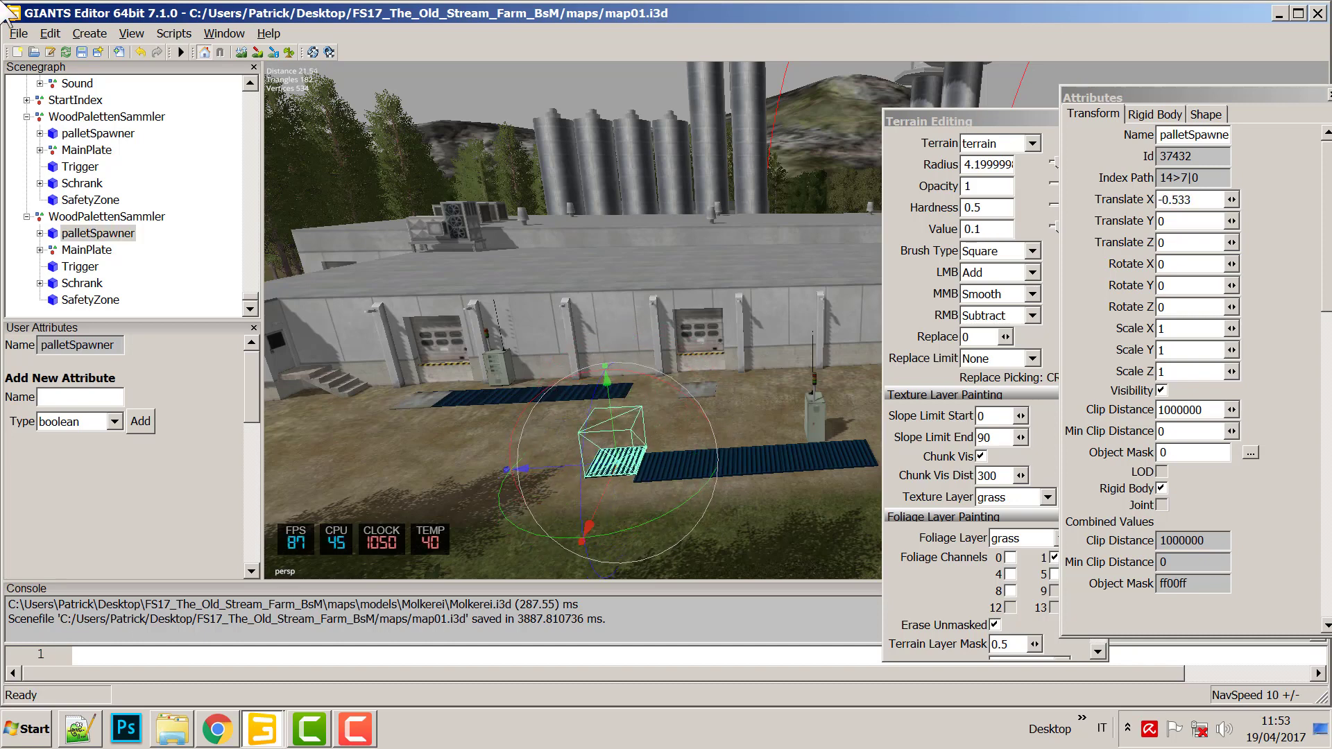
click(140, 52)
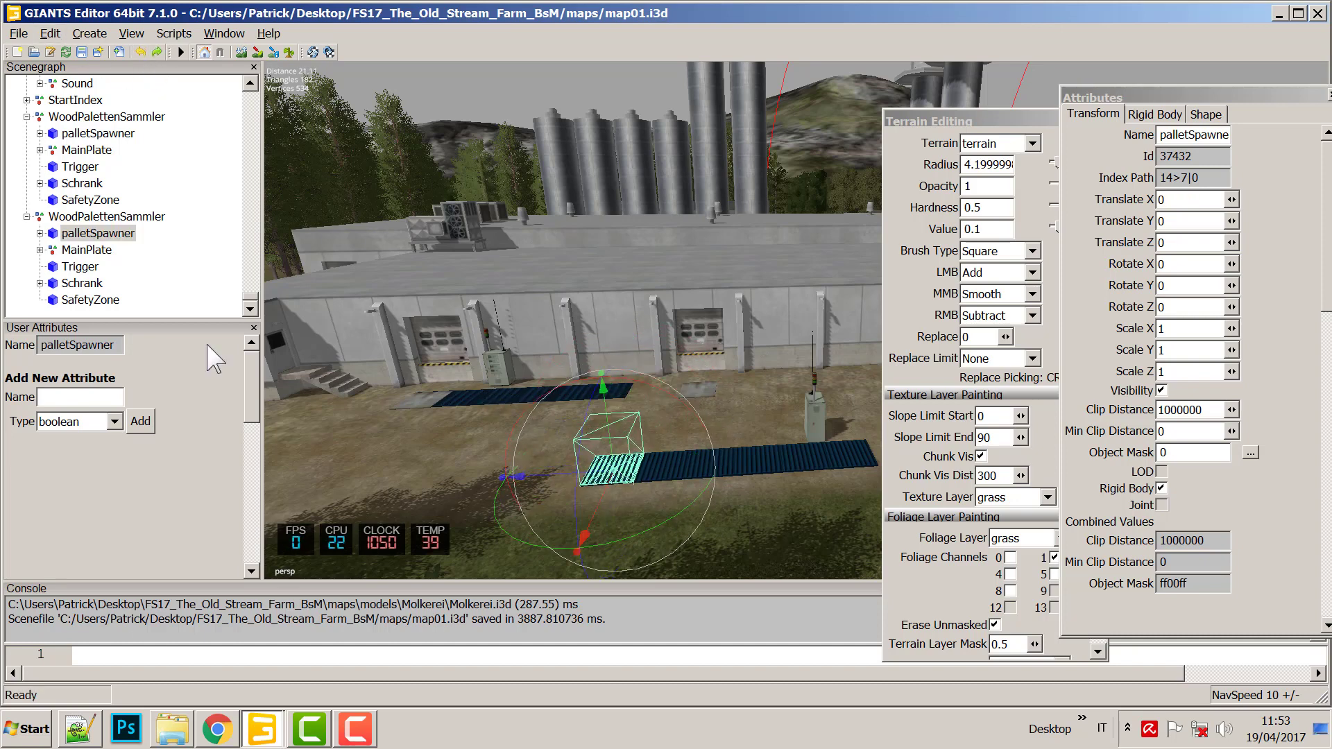
Move the second WoodPalettenSammler along the dairy wall to its loading door, at about X 3.985 and Z 12.774.
click(82, 216)
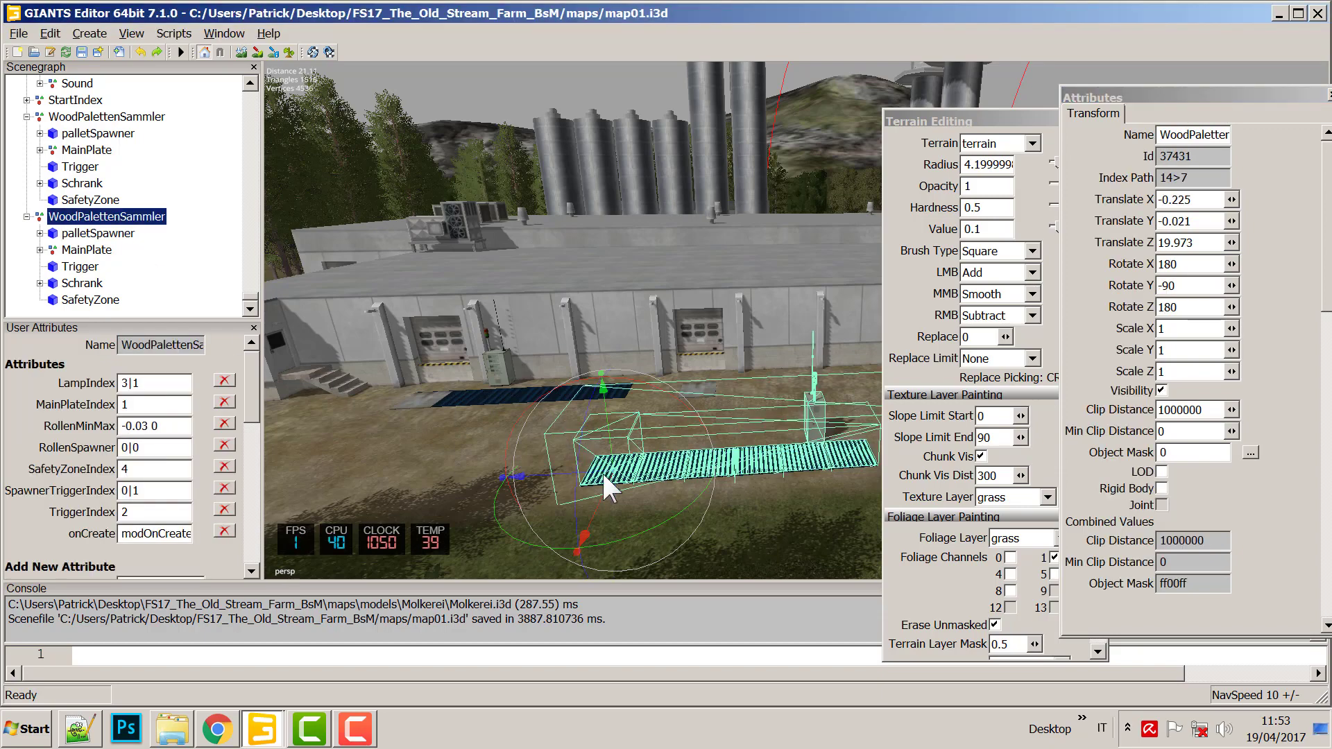
drag(586, 534, 695, 375)
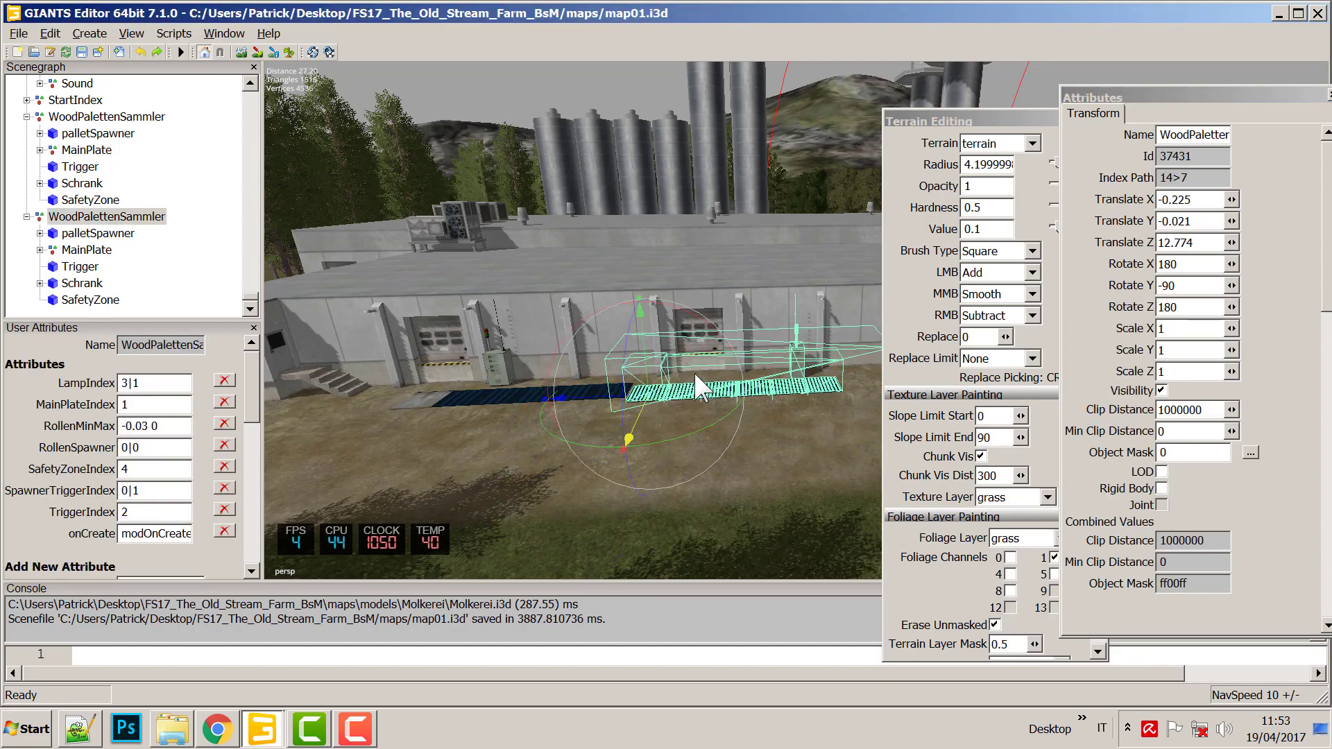
drag(568, 389, 726, 385)
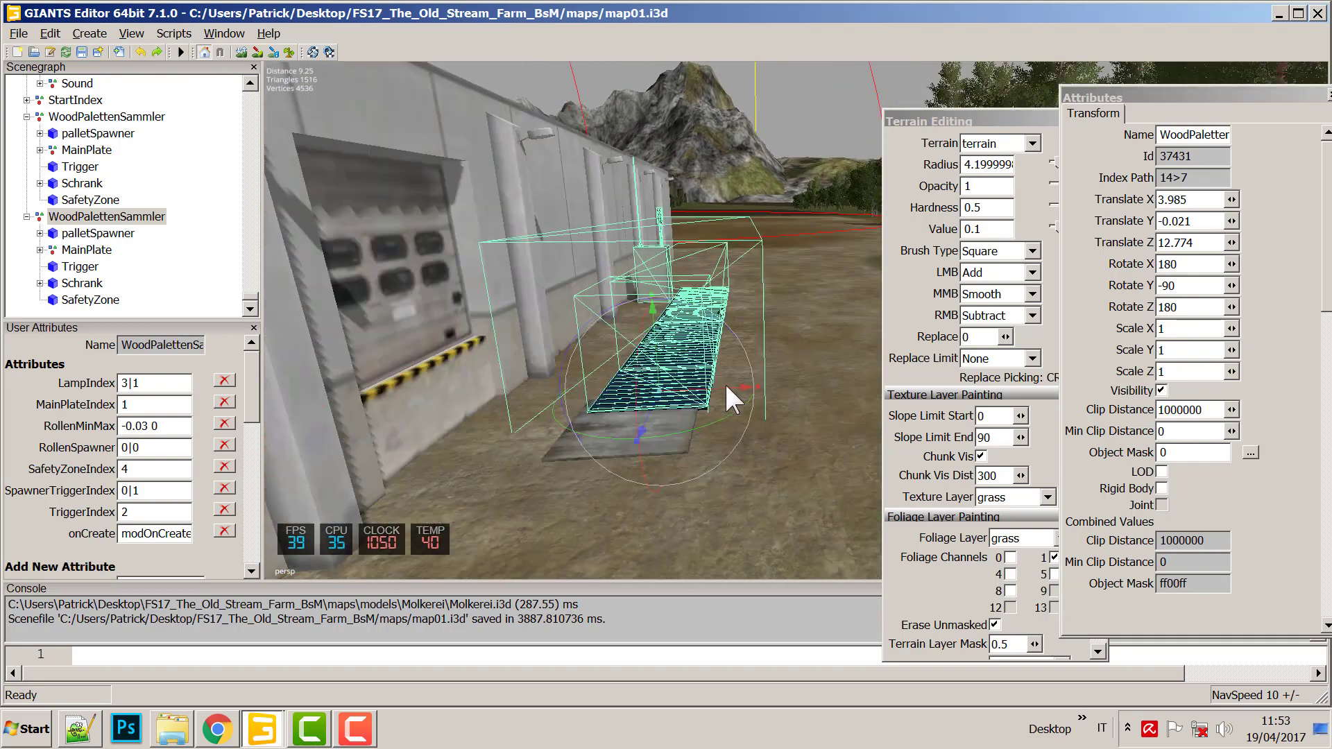
Align the second WoodPalettenSammler over the concrete slab at the door, at about X 2.566, Y -0.07 and Z 12.6.
right_drag(725, 385, 708, 419)
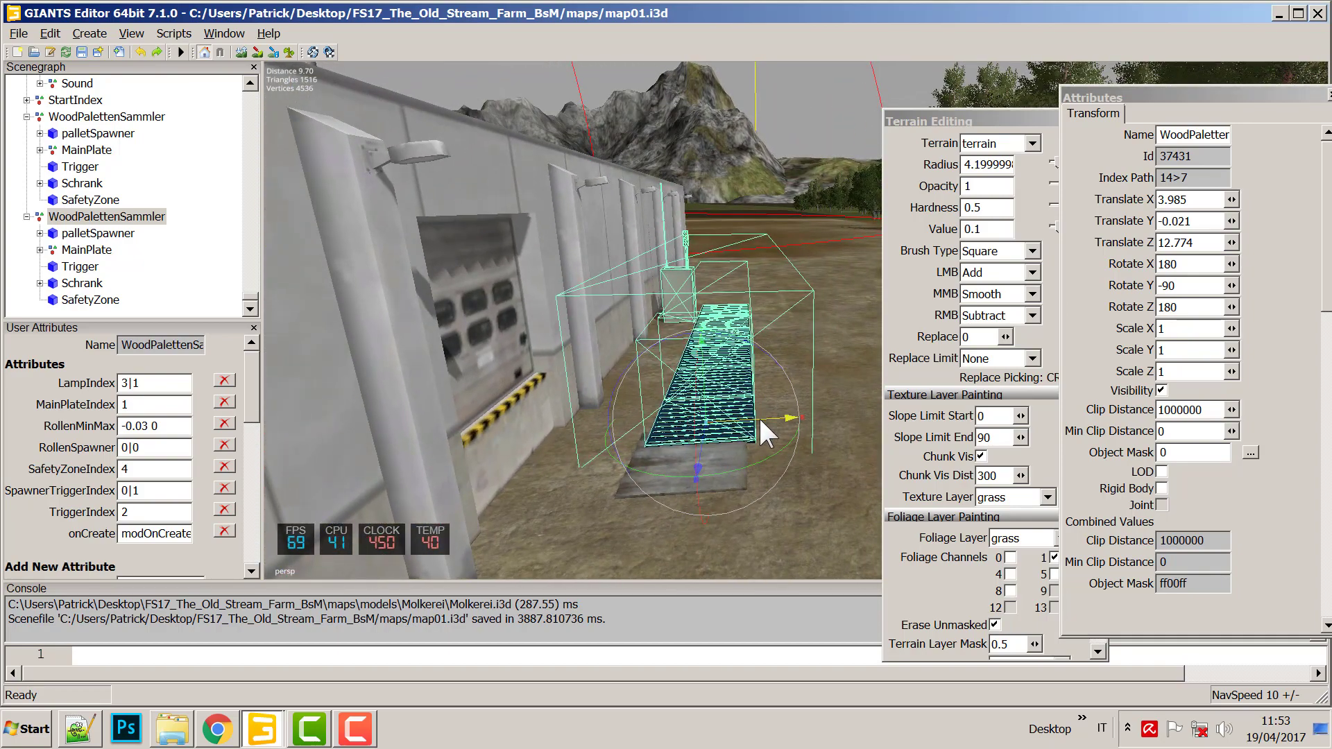
drag(759, 415, 698, 528)
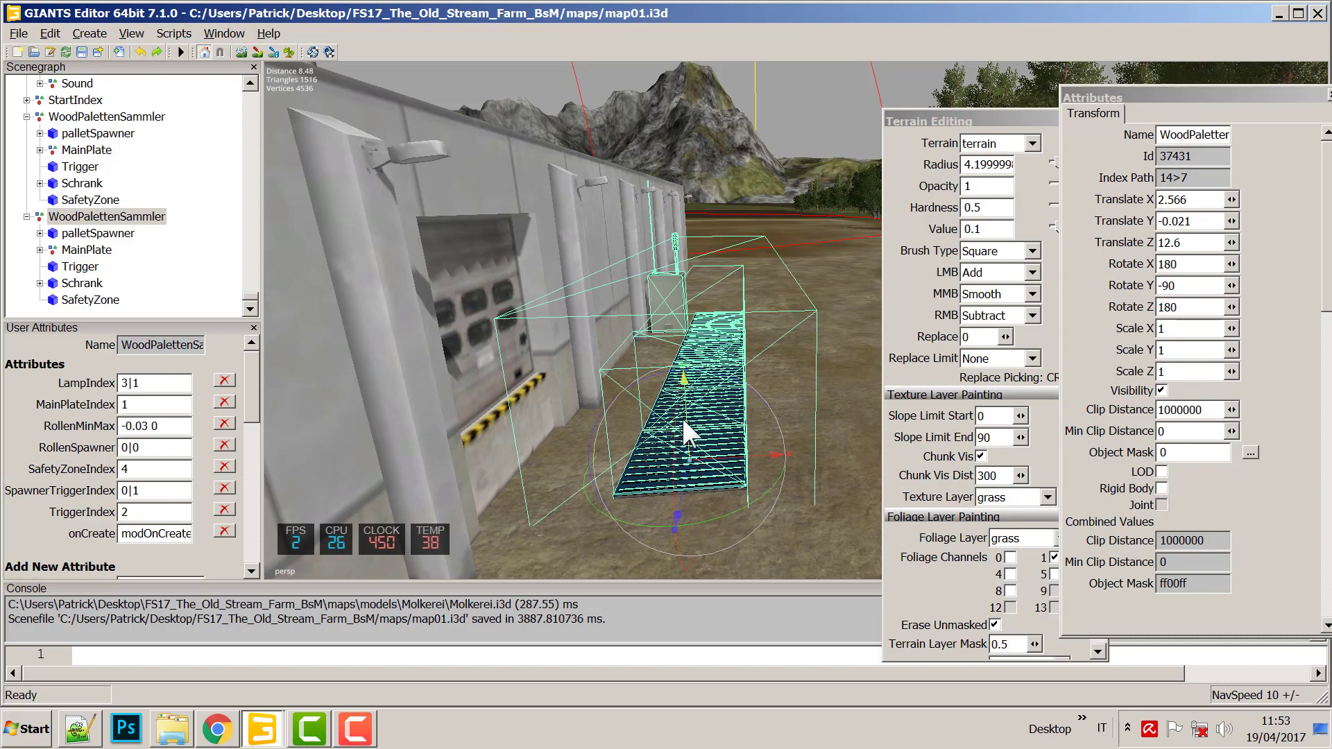
mouse_move(681, 414)
mouse_down()
mouse_move(788, 393)
mouse_move(531, 397)
mouse_move(520, 369)
mouse_move(552, 408)
mouse_move(608, 425)
mouse_move(686, 413)
mouse_up()
right_drag(684, 409, 634, 400)
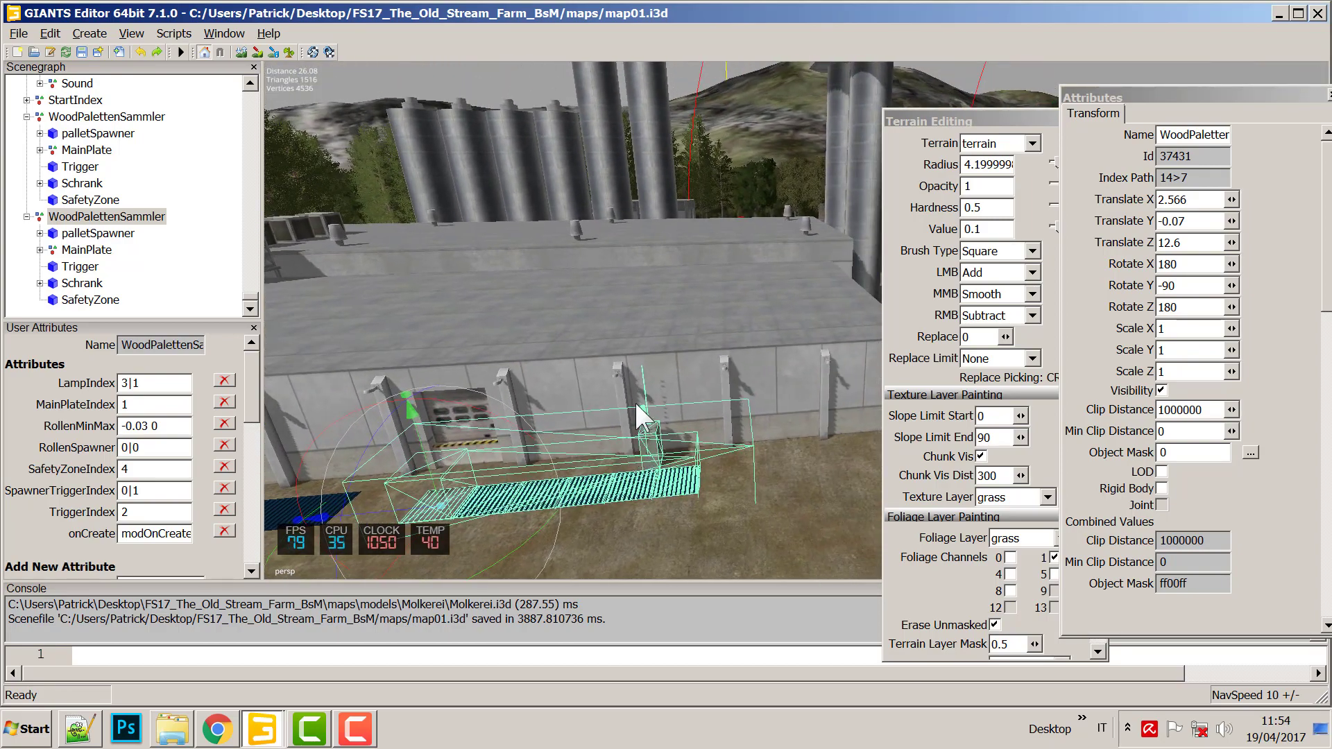
Slide the second collector's Schrank cabinet along the roller track toward the loading door, to Translate Z about -3.021.
click(87, 283)
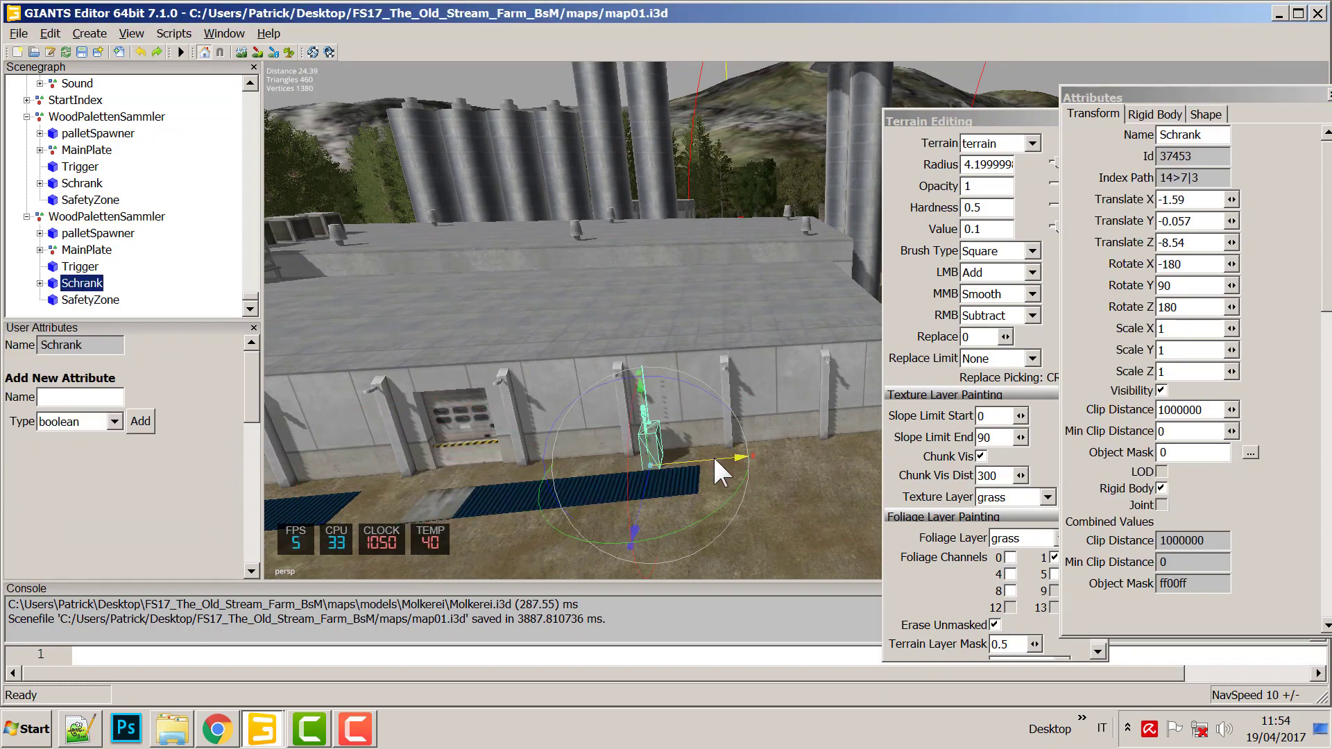
drag(713, 455, 629, 444)
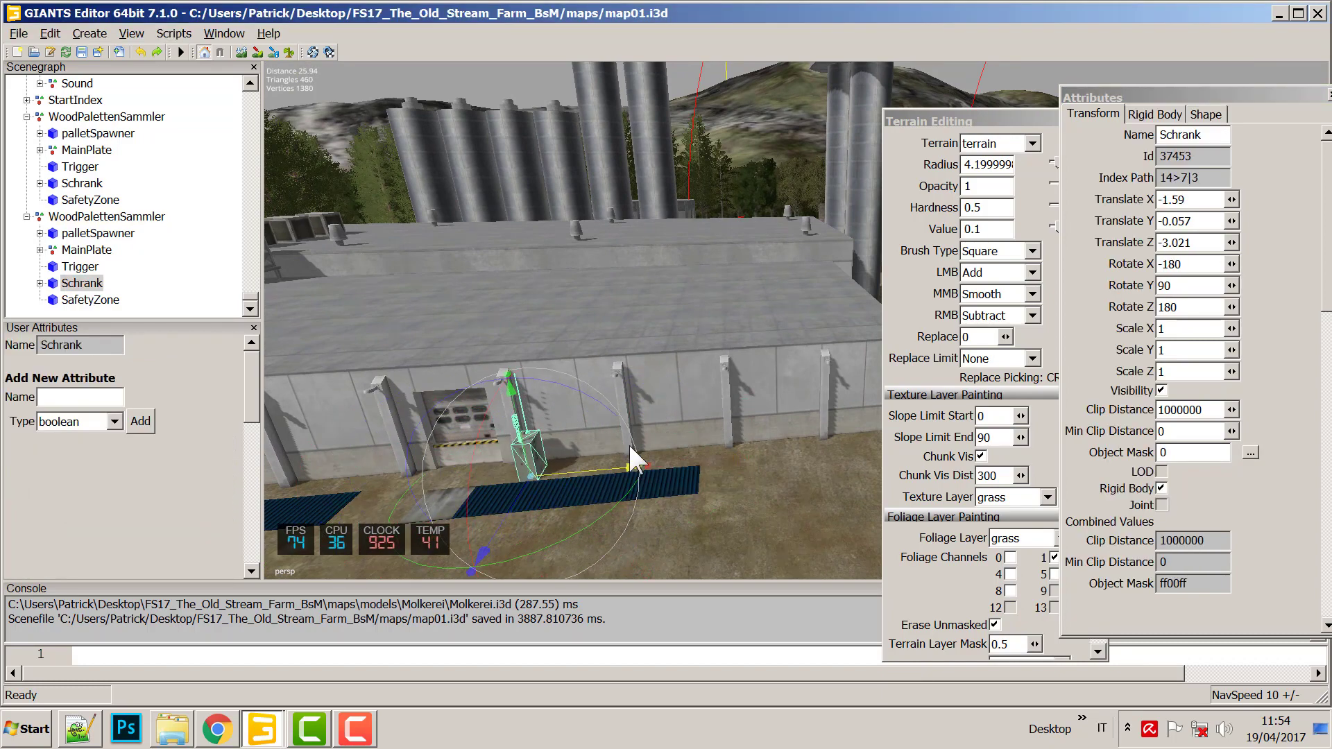
Try Rotate Y values of 0 and -90 on the second collector's Schrank cabinet.
double_click(1189, 290)
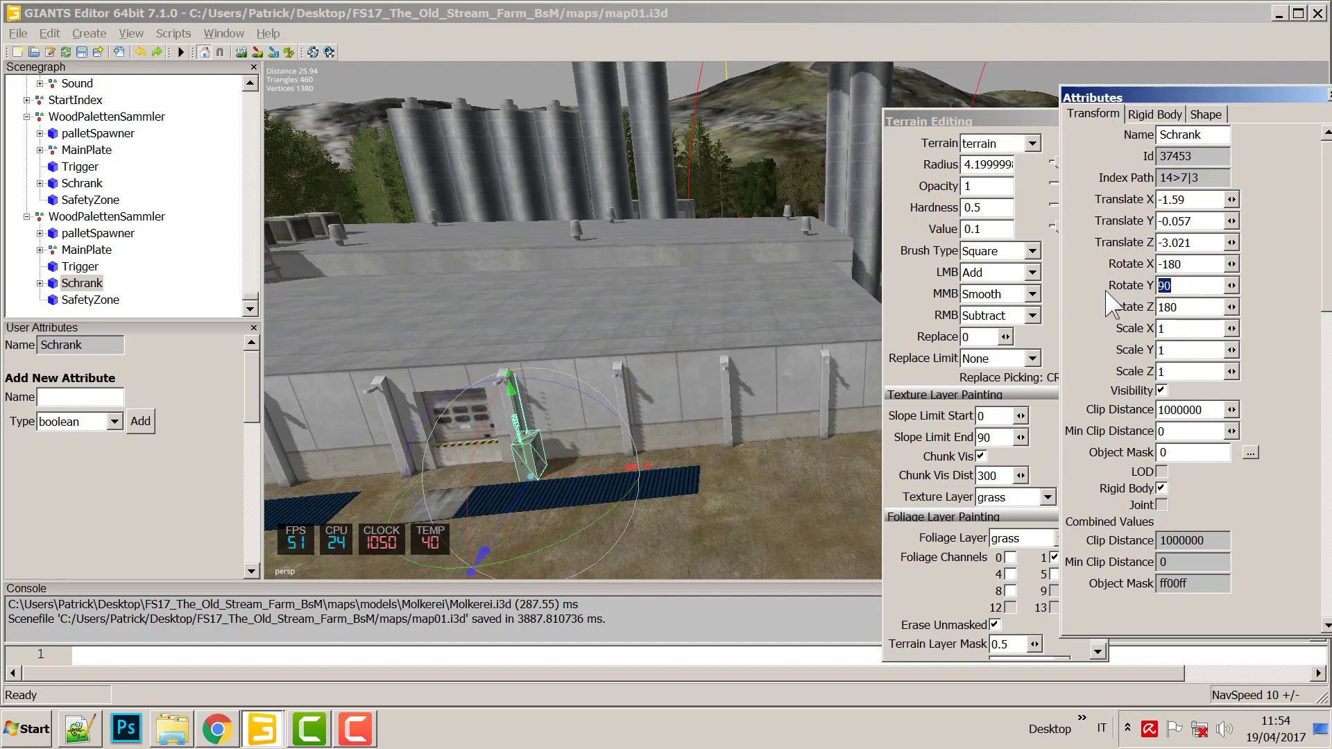
text(0)
key(Return)
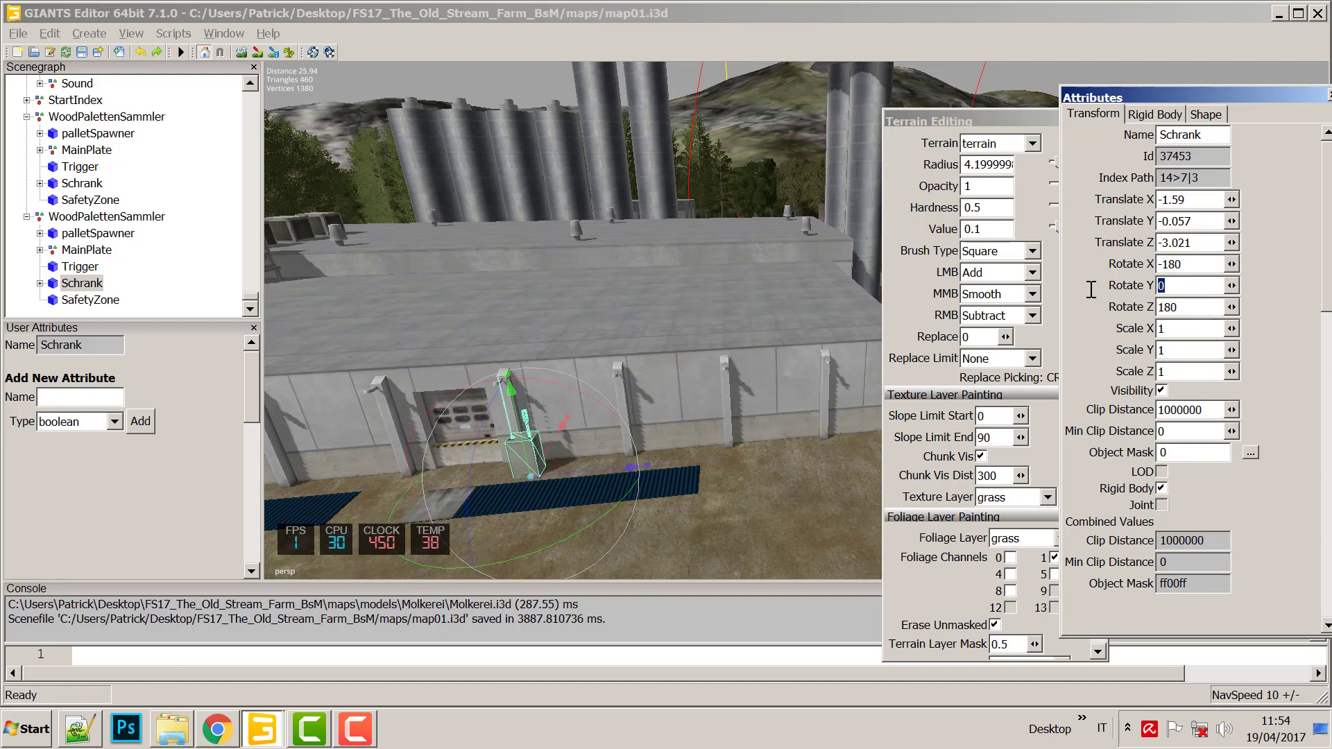
text(-)
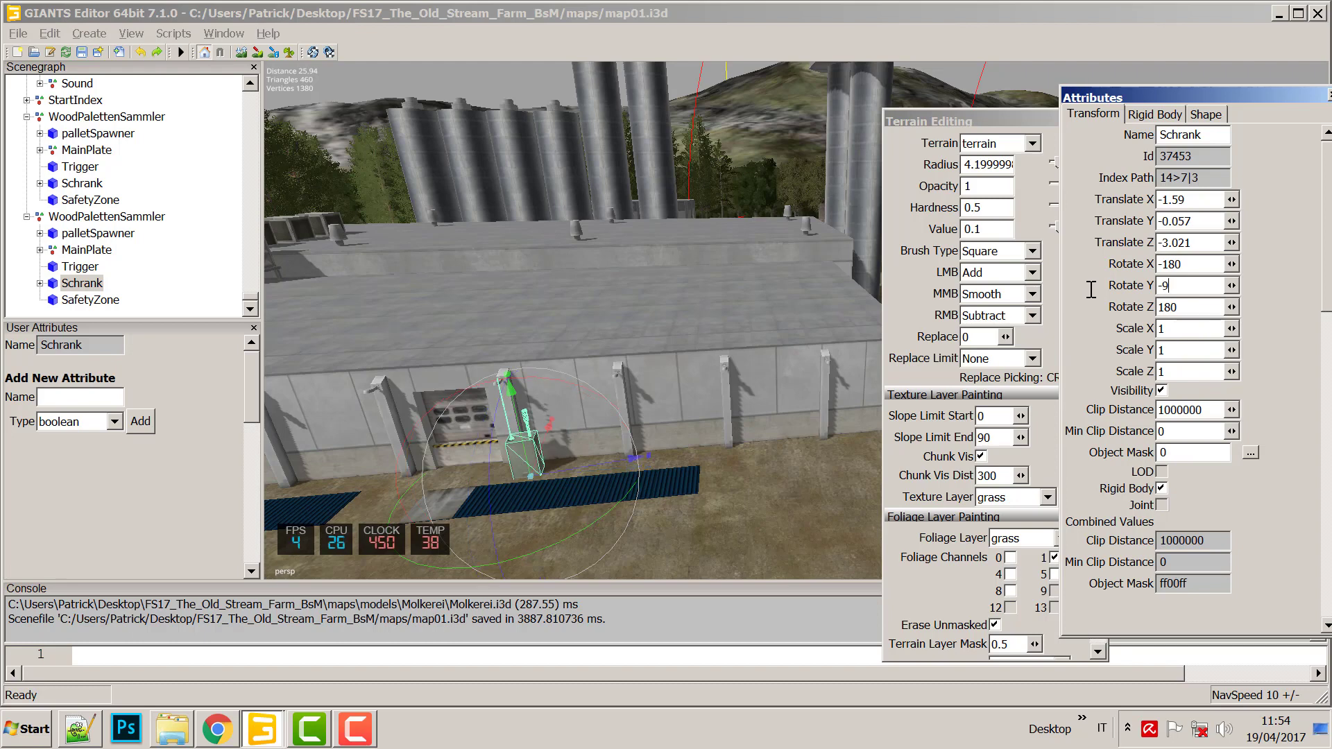
text(90)
key(Return)
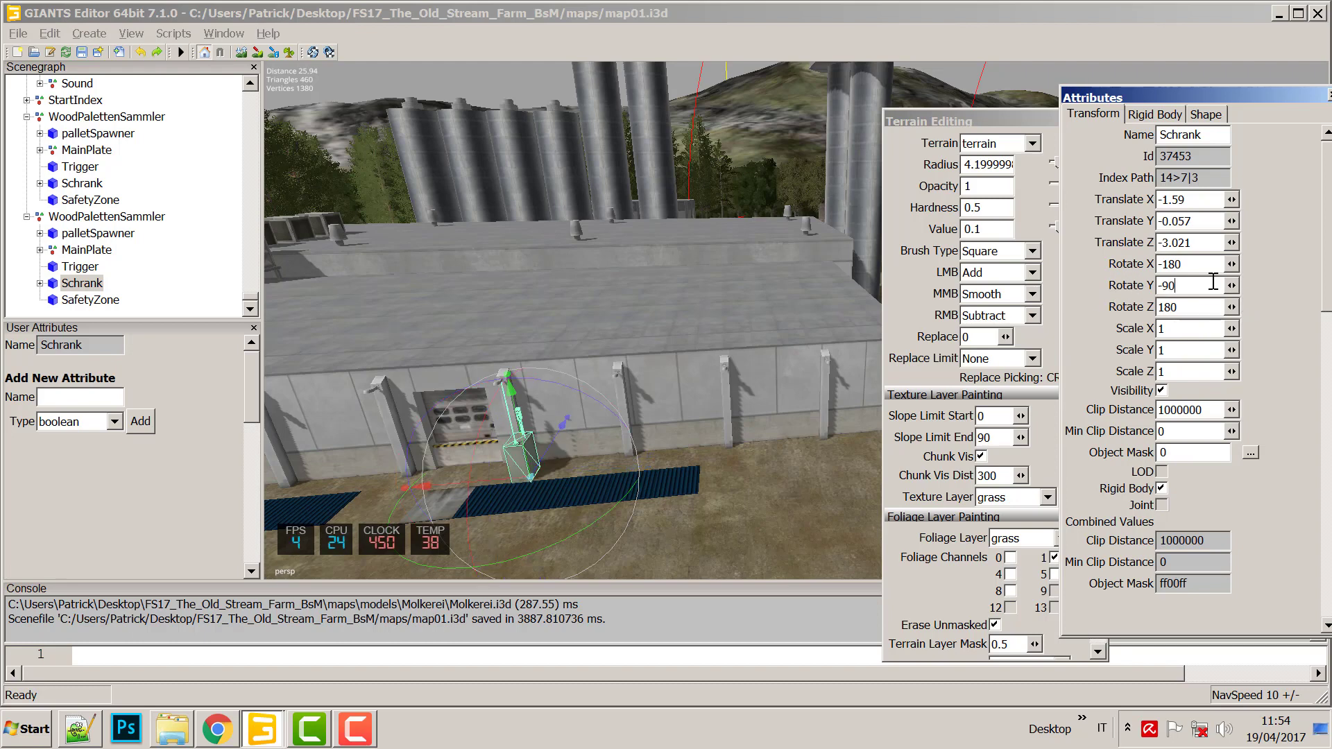
Set the Rotate Y of the second collector's Schrank cabinet to 180.
double_click(1169, 285)
text(18)
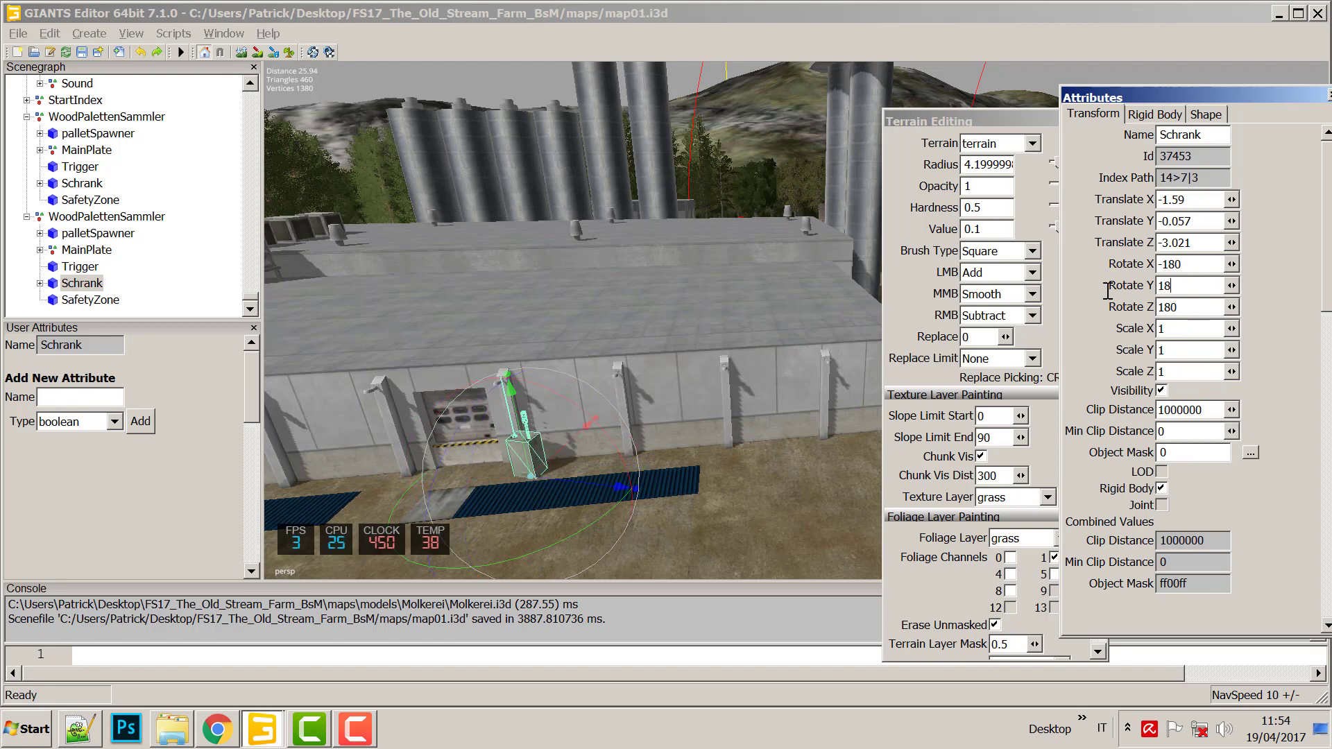
text(0)
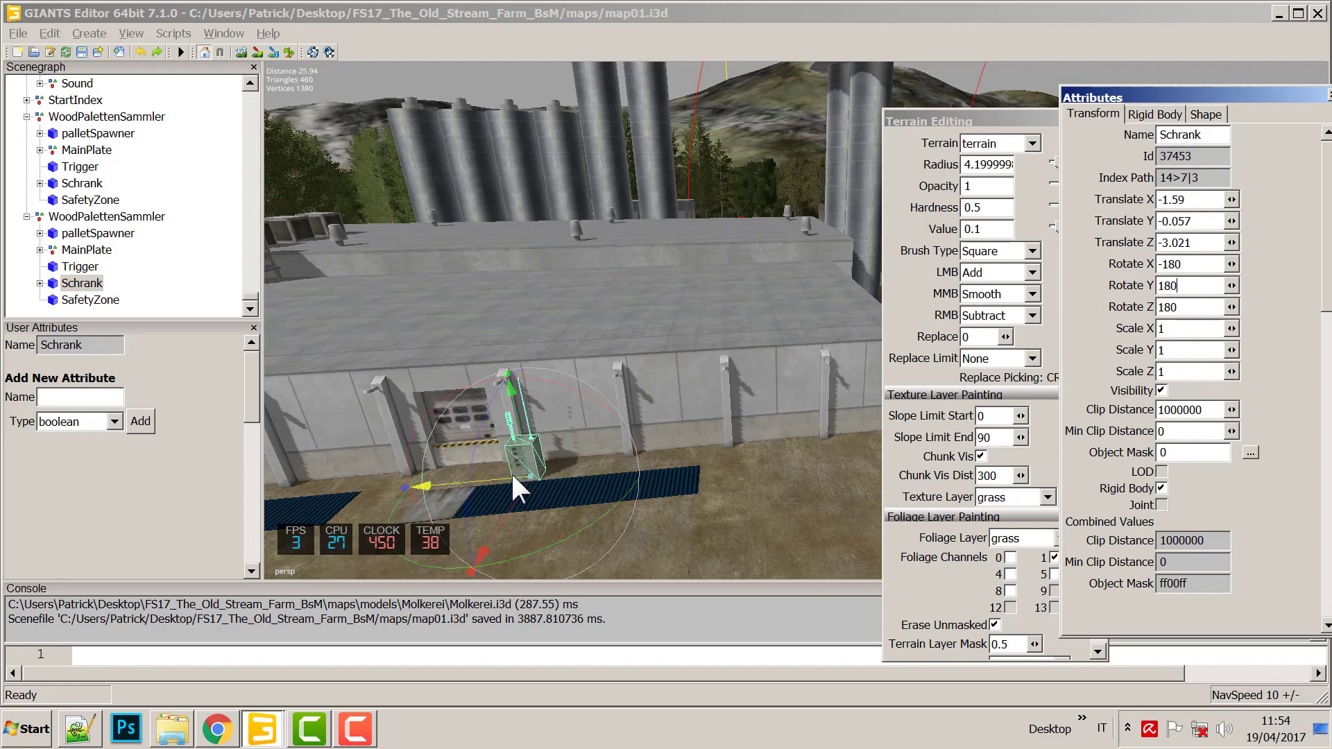
Move the second collector's Schrank cabinet against the dairy wall, to about X -2.376, Y 0.039 and Z -3.279, and clear the selection.
drag(518, 486, 545, 438)
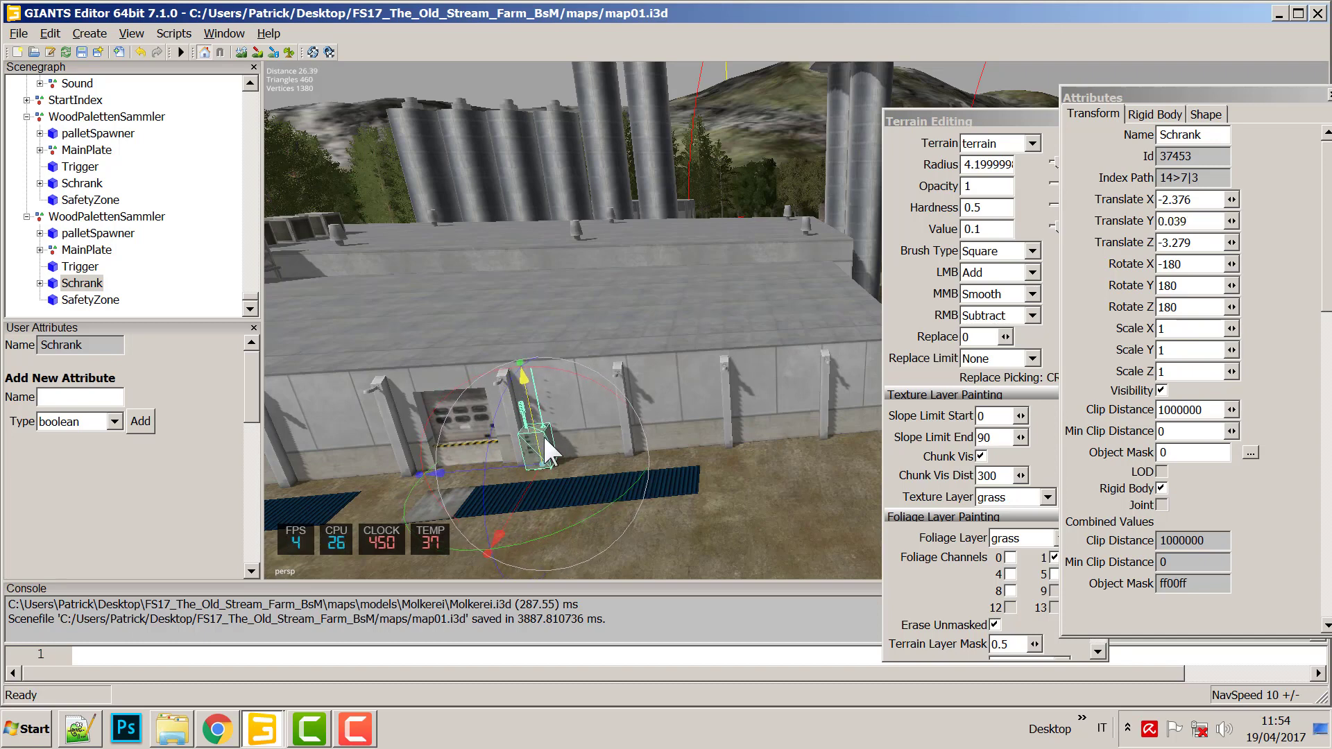
scroll(556, 455, down, 1)
alt+middle_drag(511, 497, 599, 444)
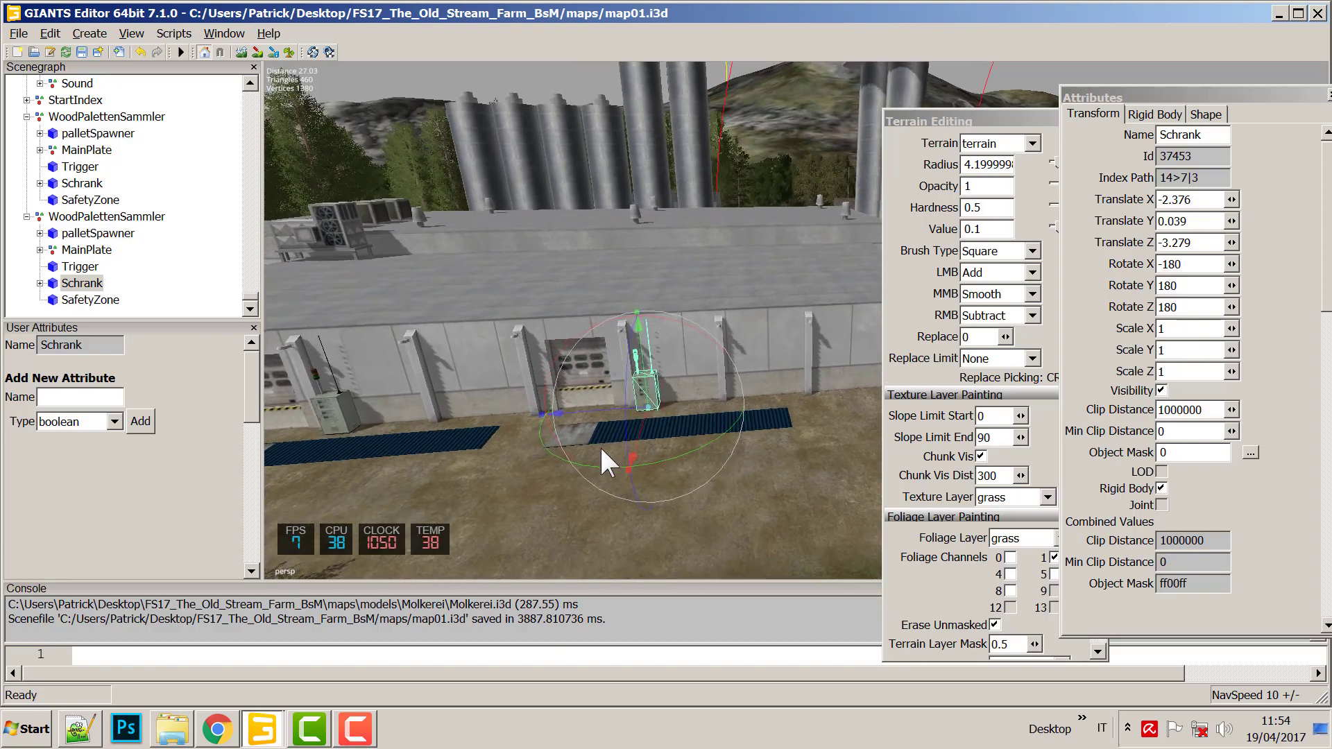
click(510, 496)
right_drag(533, 441, 654, 455)
alt+drag(654, 456, 641, 449)
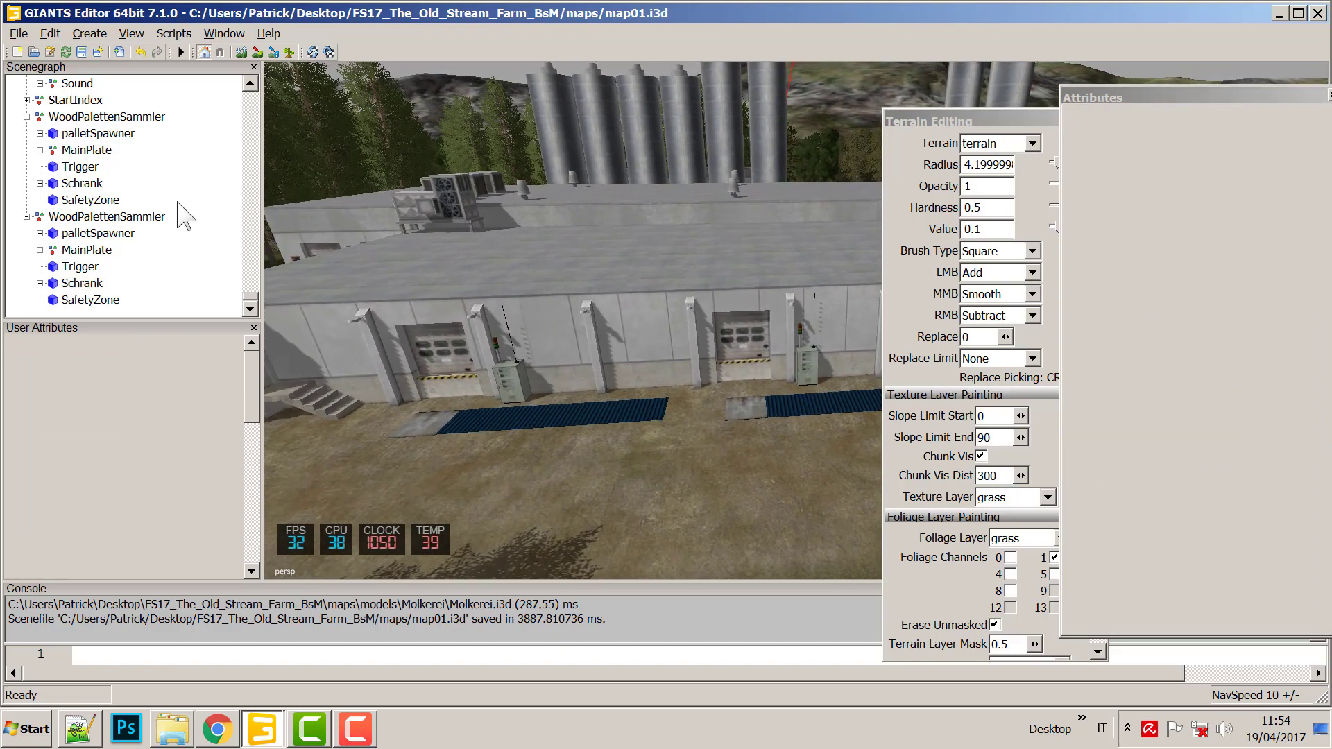
Examine the second collector's palletSpawner, Trigger, Schrank and SafetyZone parts in the scene.
click(141, 218)
click(96, 233)
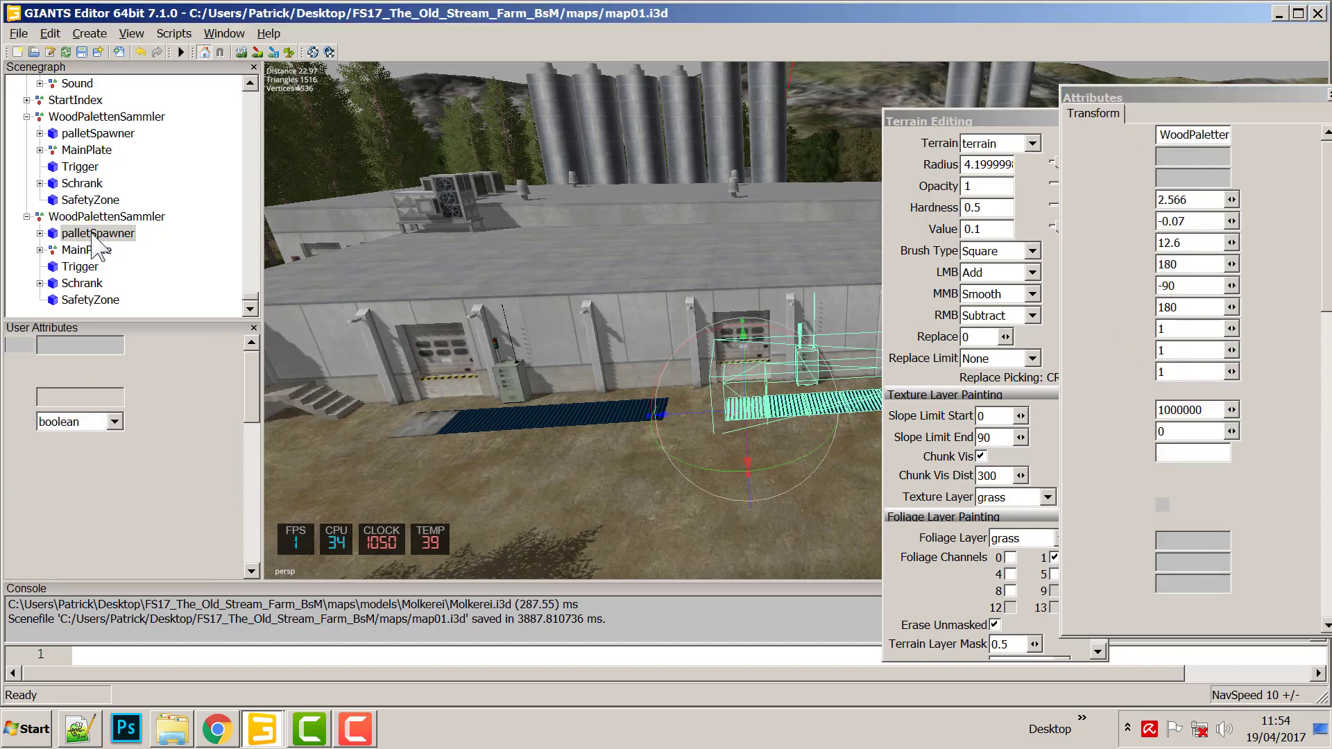
click(90, 217)
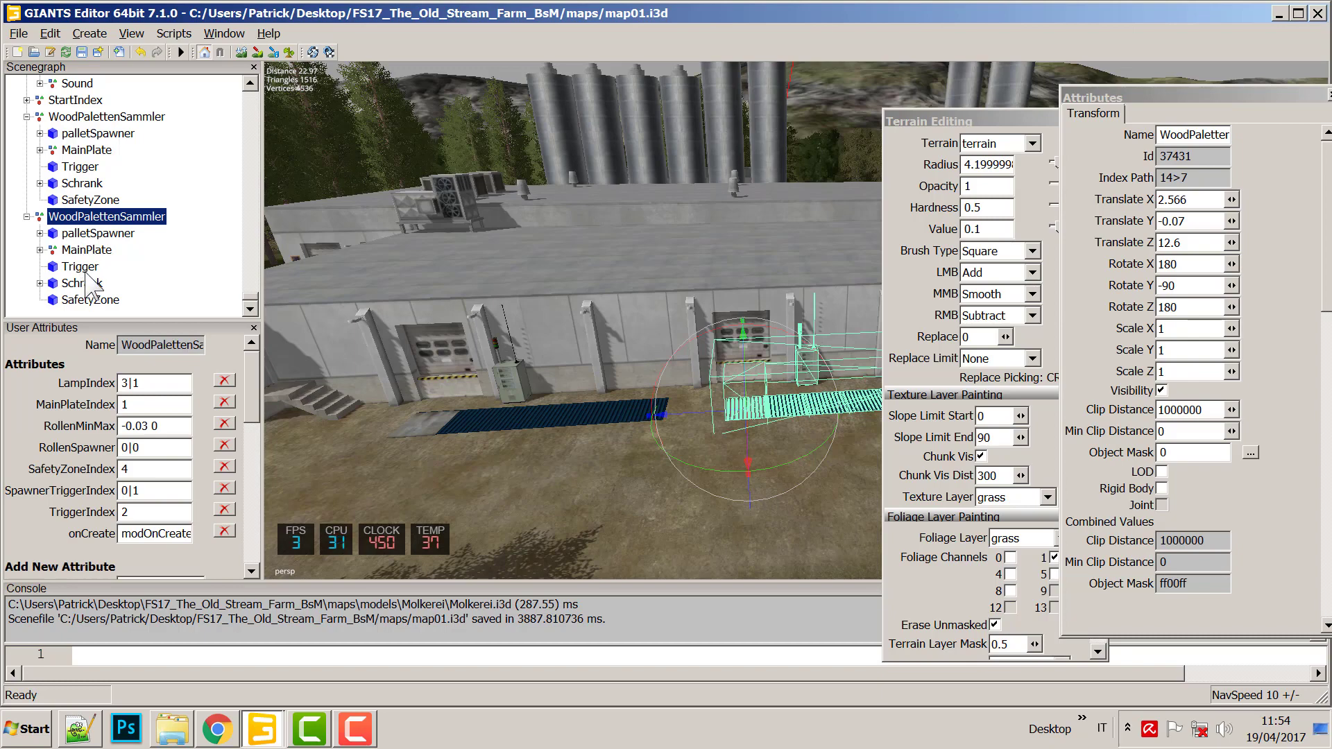
click(80, 267)
click(82, 283)
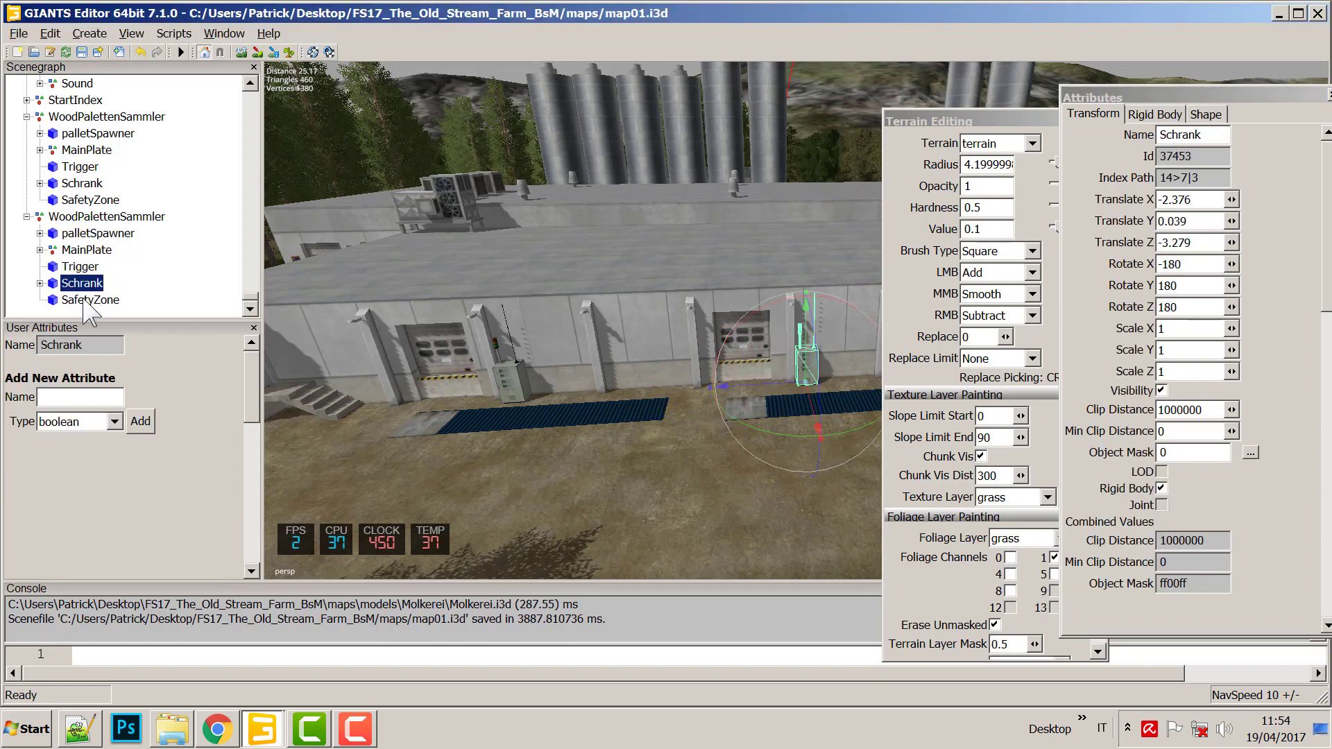
click(84, 300)
click(90, 200)
click(90, 217)
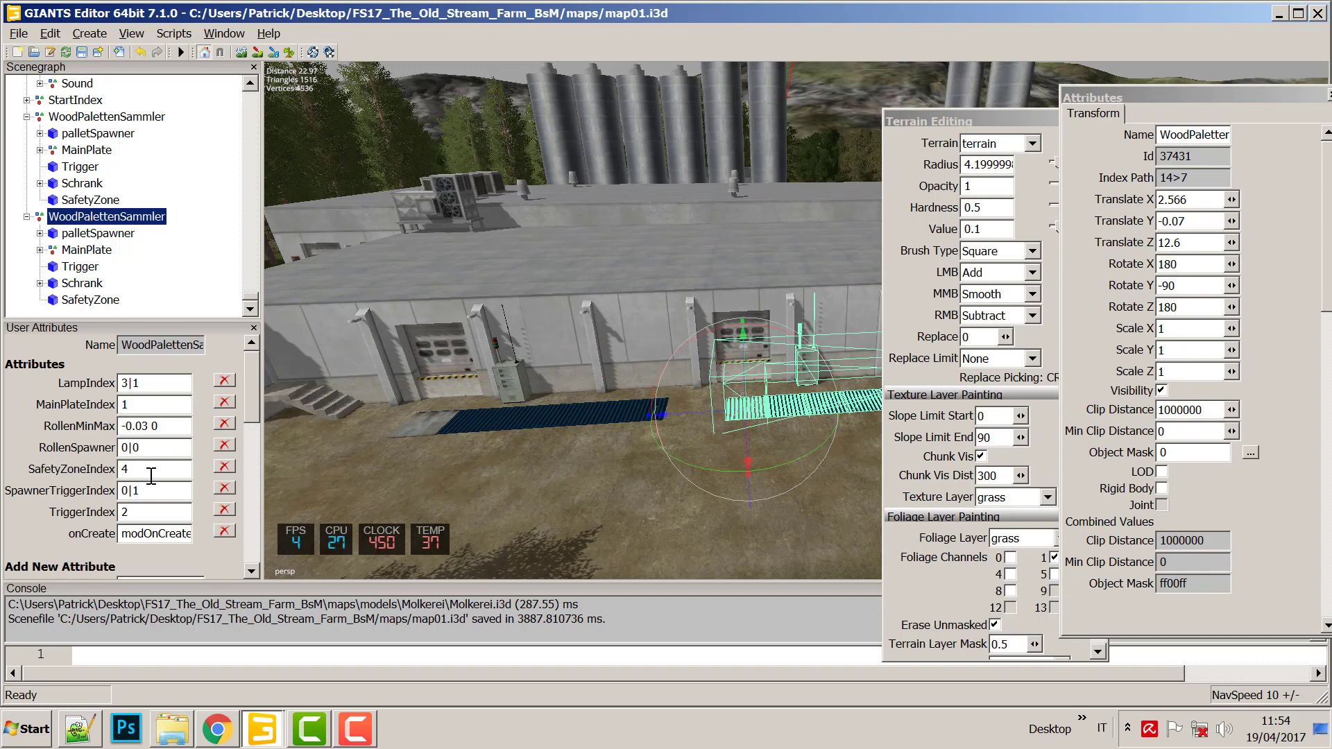
Inspect the first collector's parts one by one, including the palletSpawner's child nodes, MainPlate, Trigger, Schrank and SafetyZone.
click(80, 184)
key(Up)
key(Up)
key(Up)
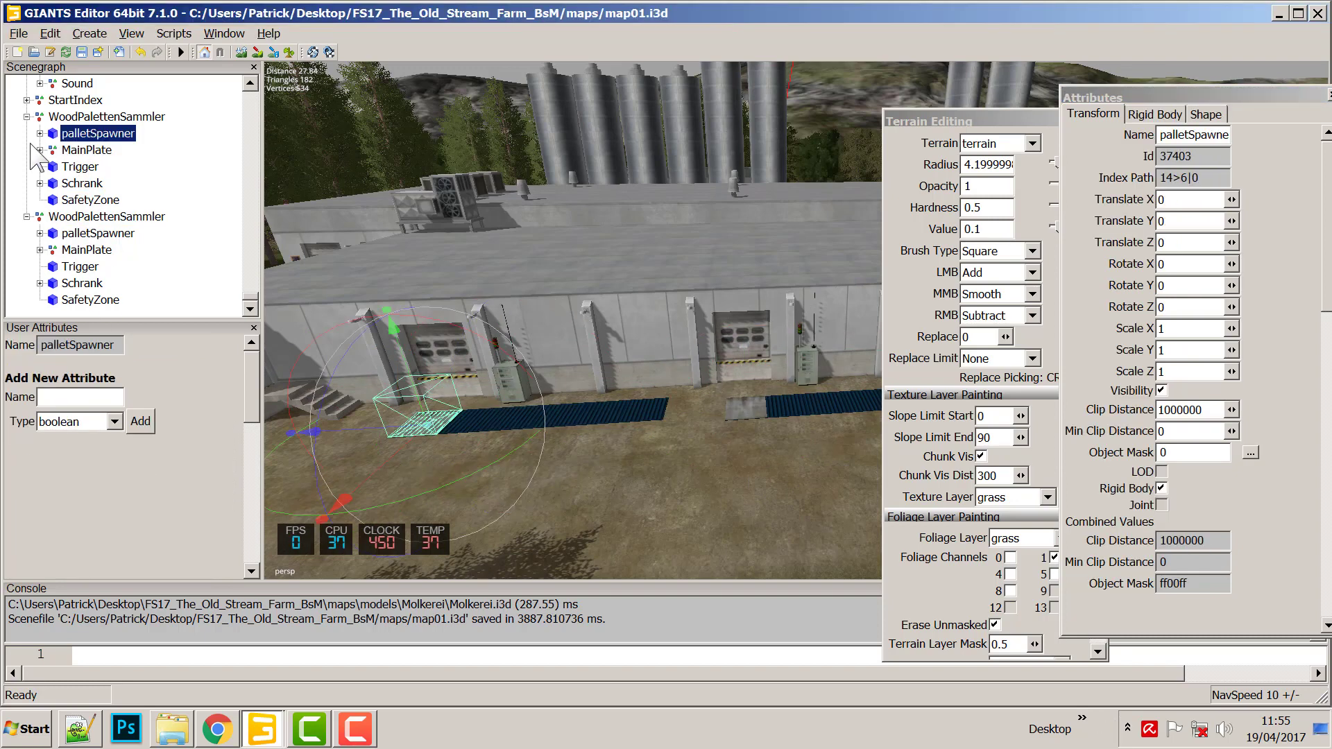
click(40, 133)
click(97, 150)
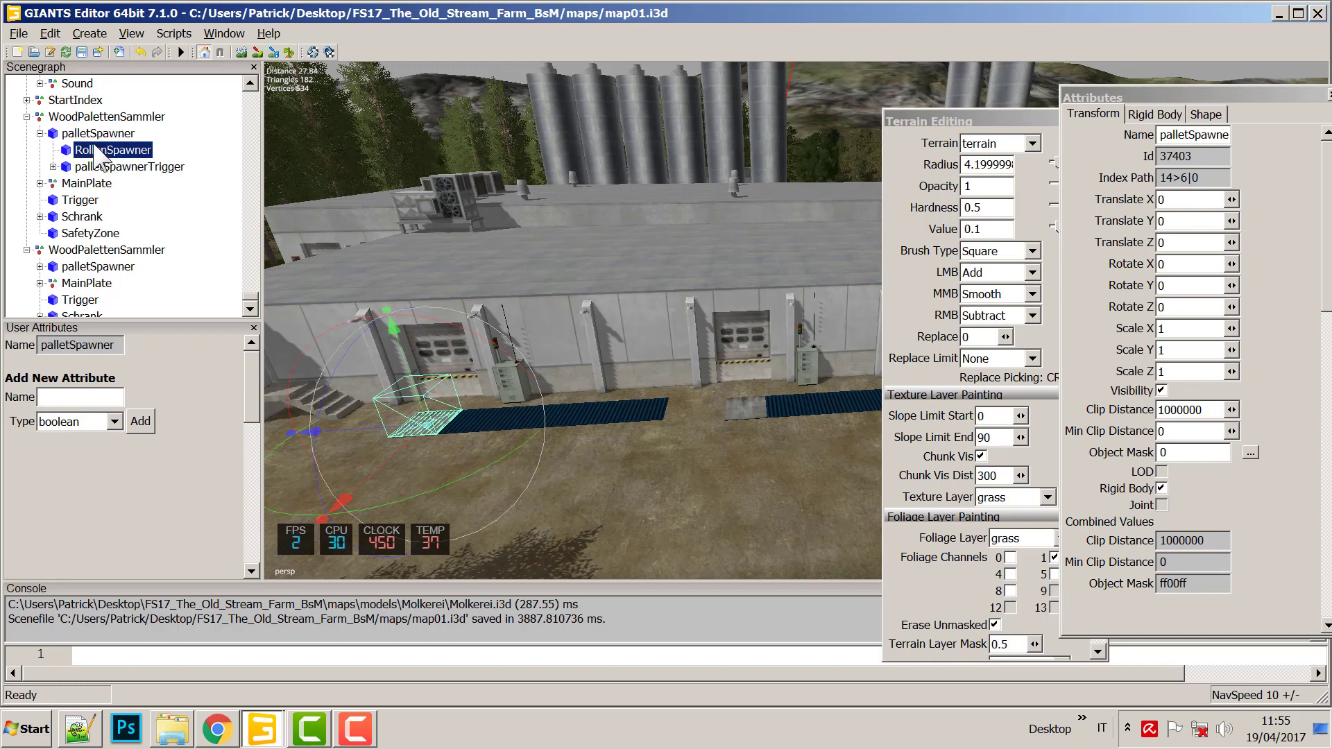
click(104, 167)
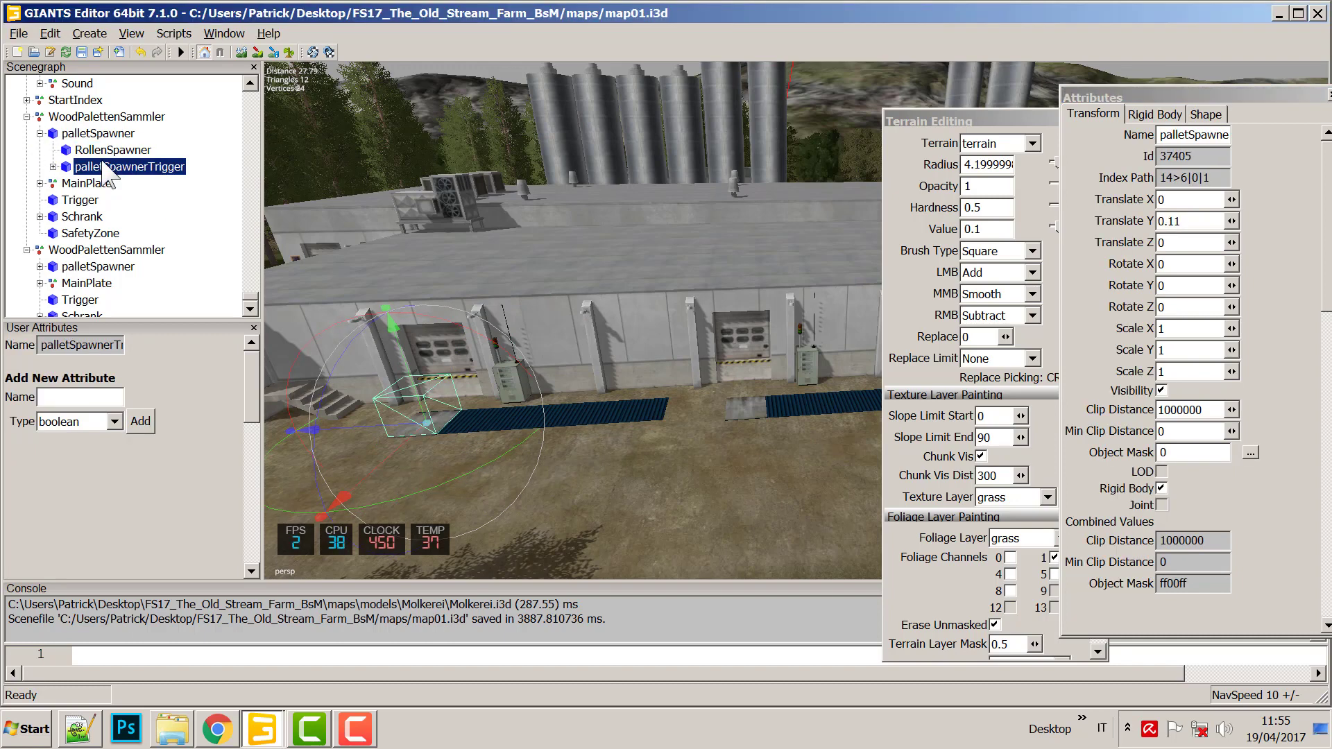
click(90, 184)
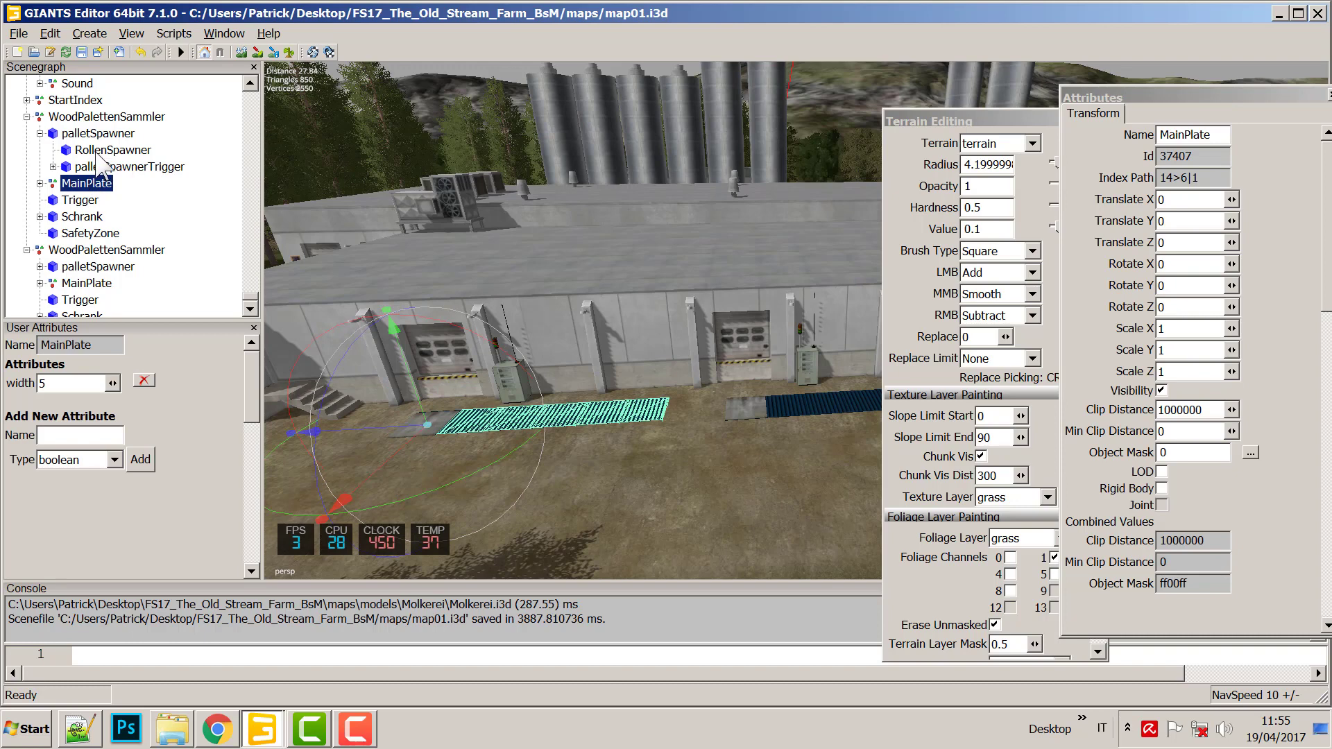
click(76, 200)
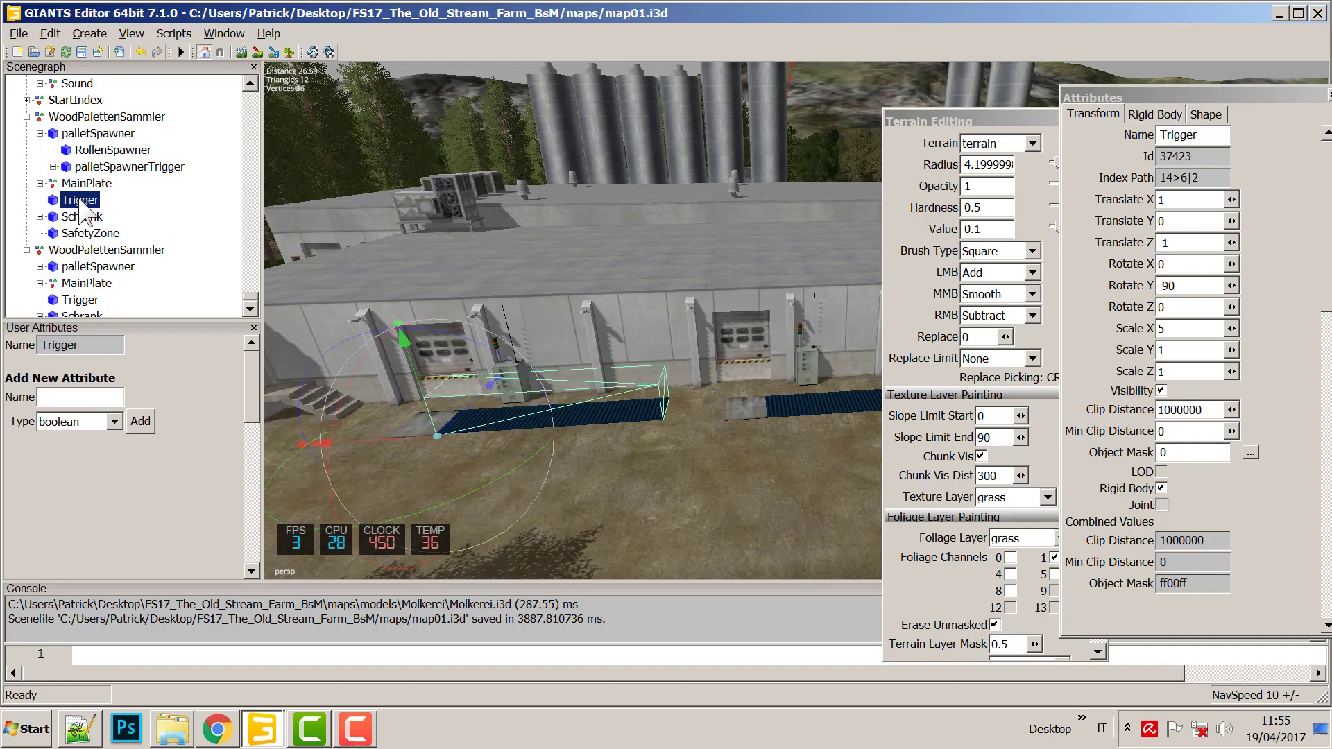
click(82, 217)
click(89, 233)
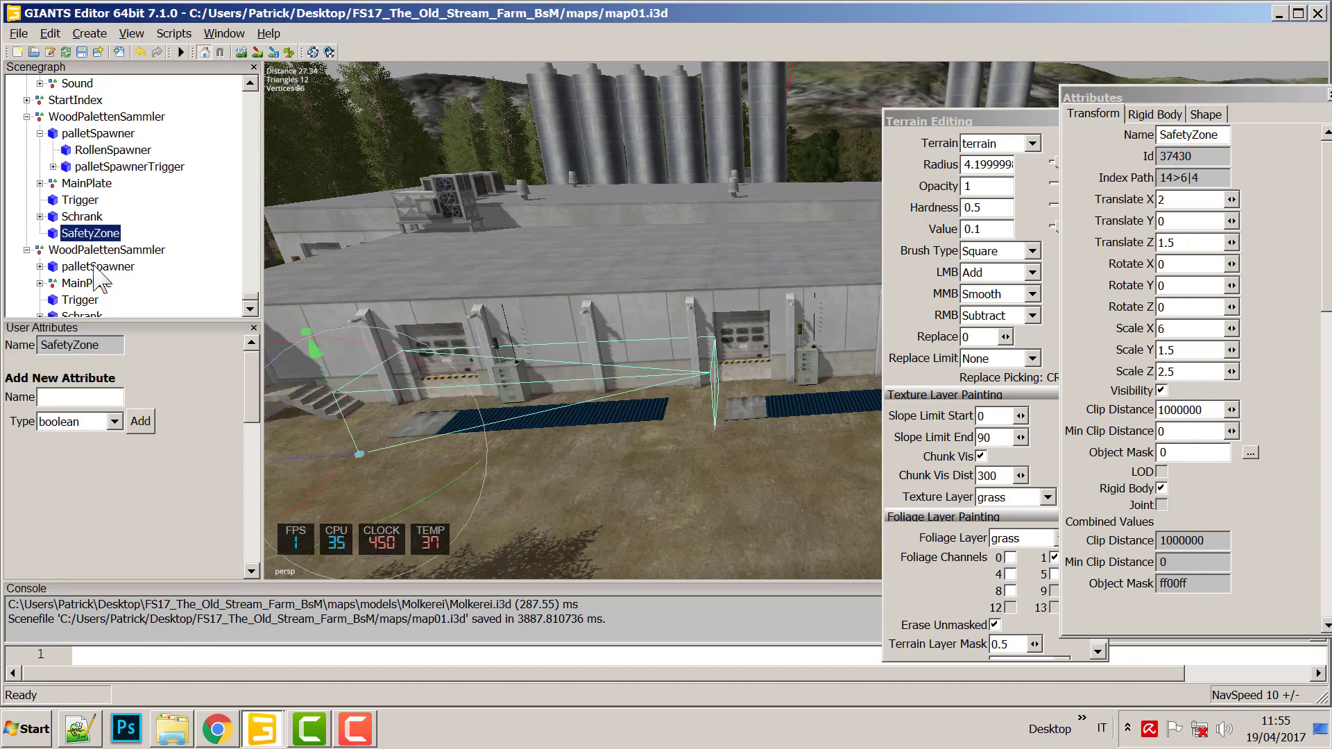
Expand the second collector's palletSpawner and examine its RollenSpawner, palletSpawnerTrigger and palletSpawnerPlaceNode.
click(85, 268)
click(40, 266)
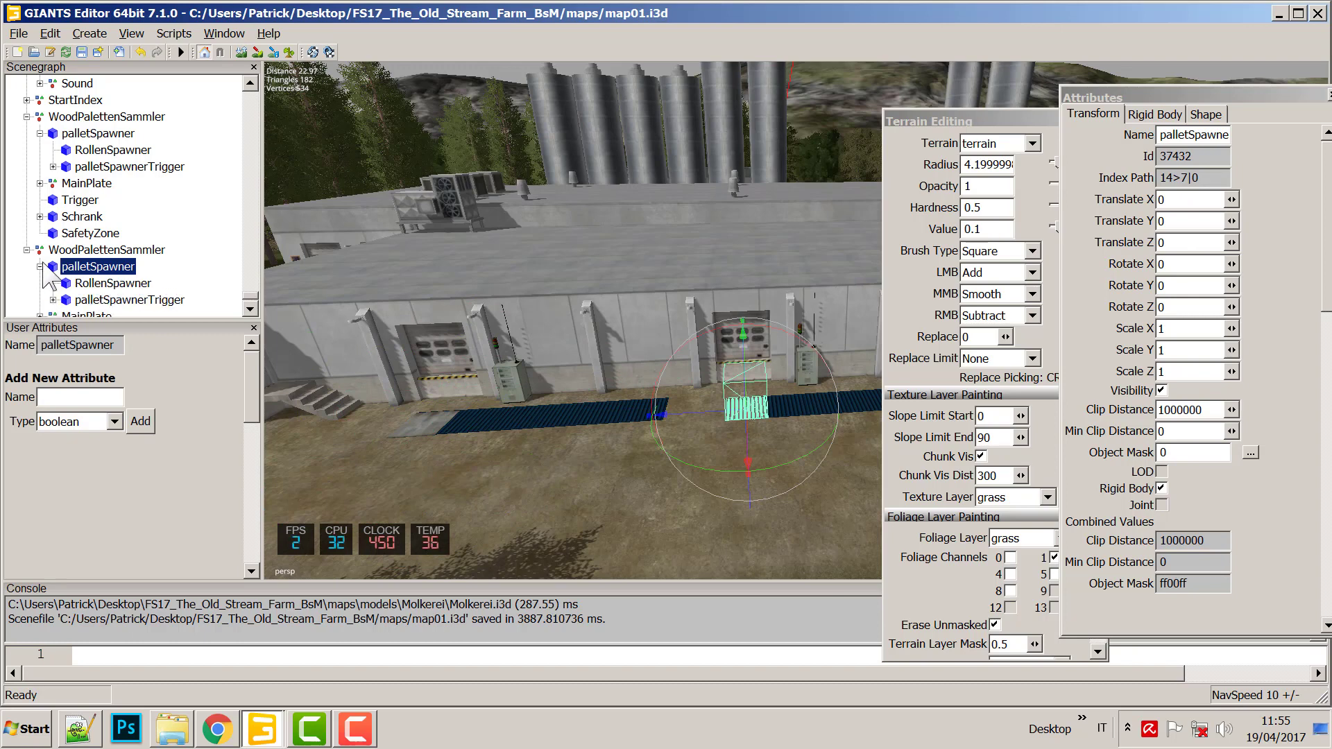
click(97, 283)
click(52, 300)
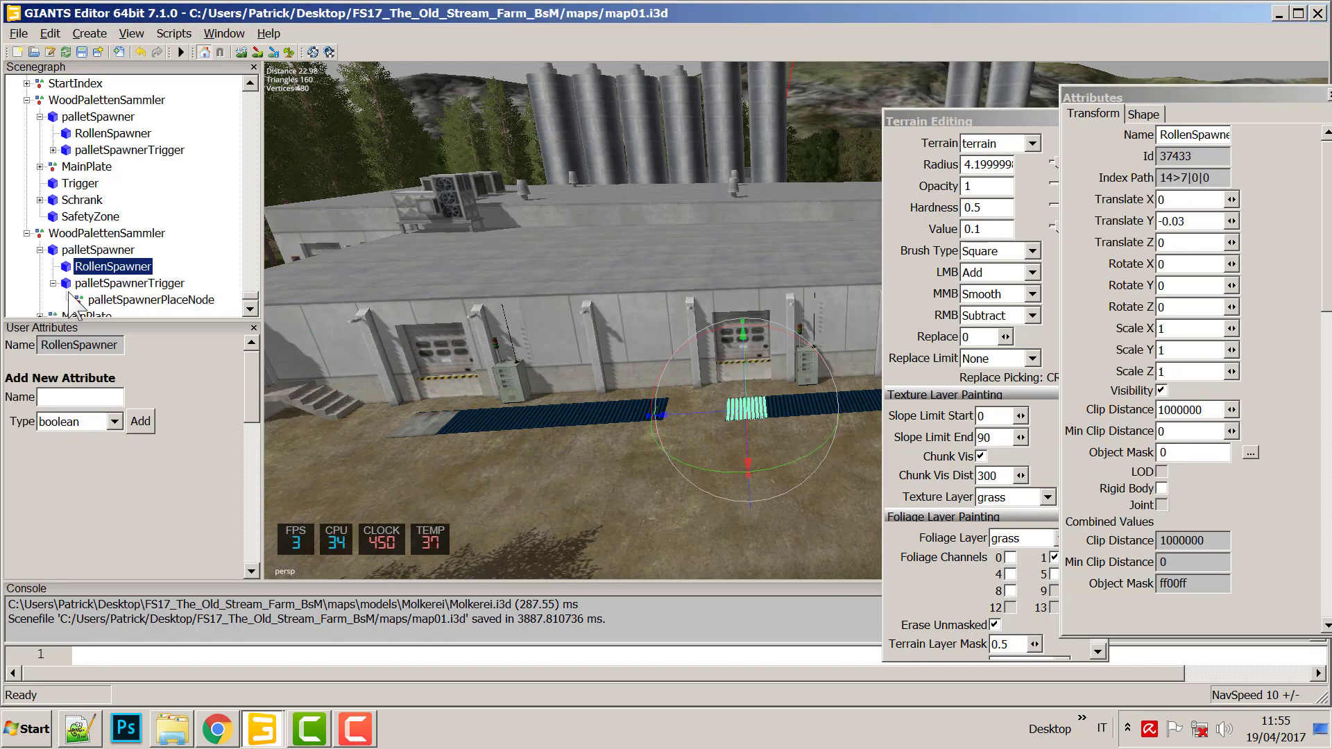
click(111, 284)
click(129, 300)
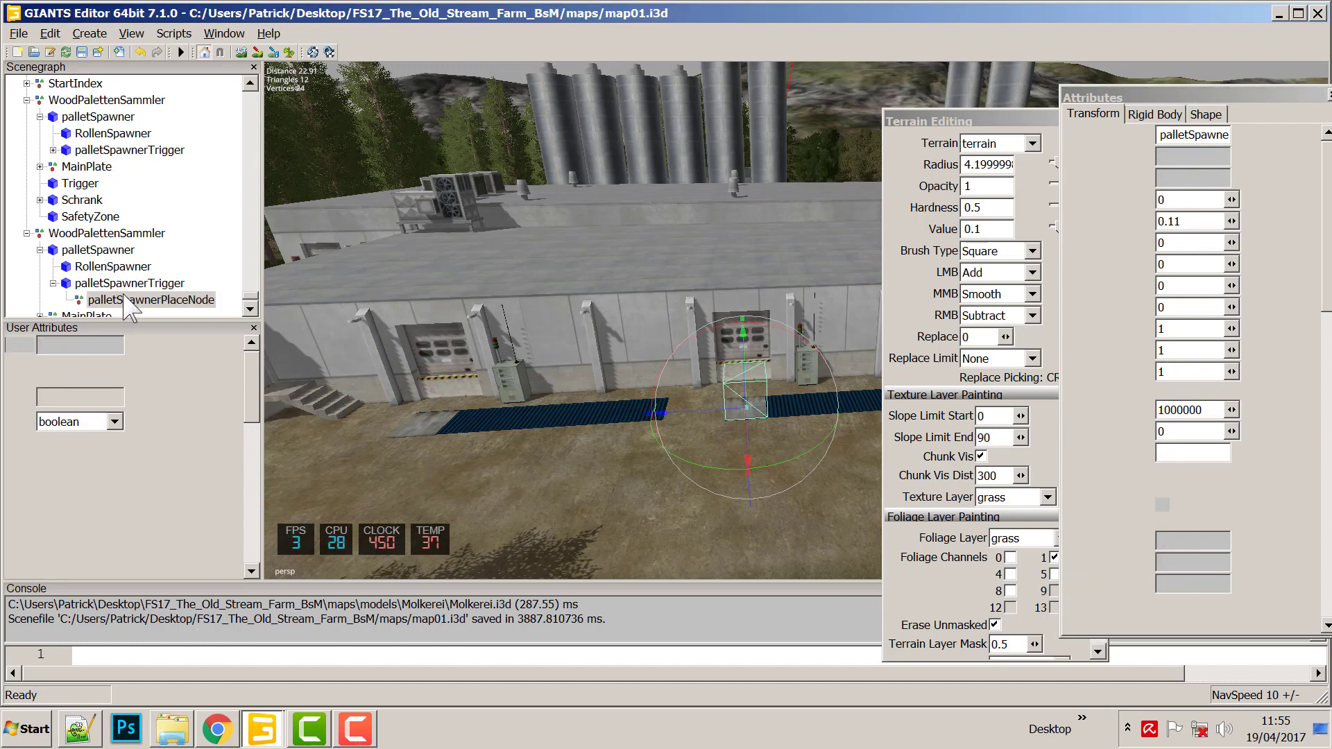
click(103, 248)
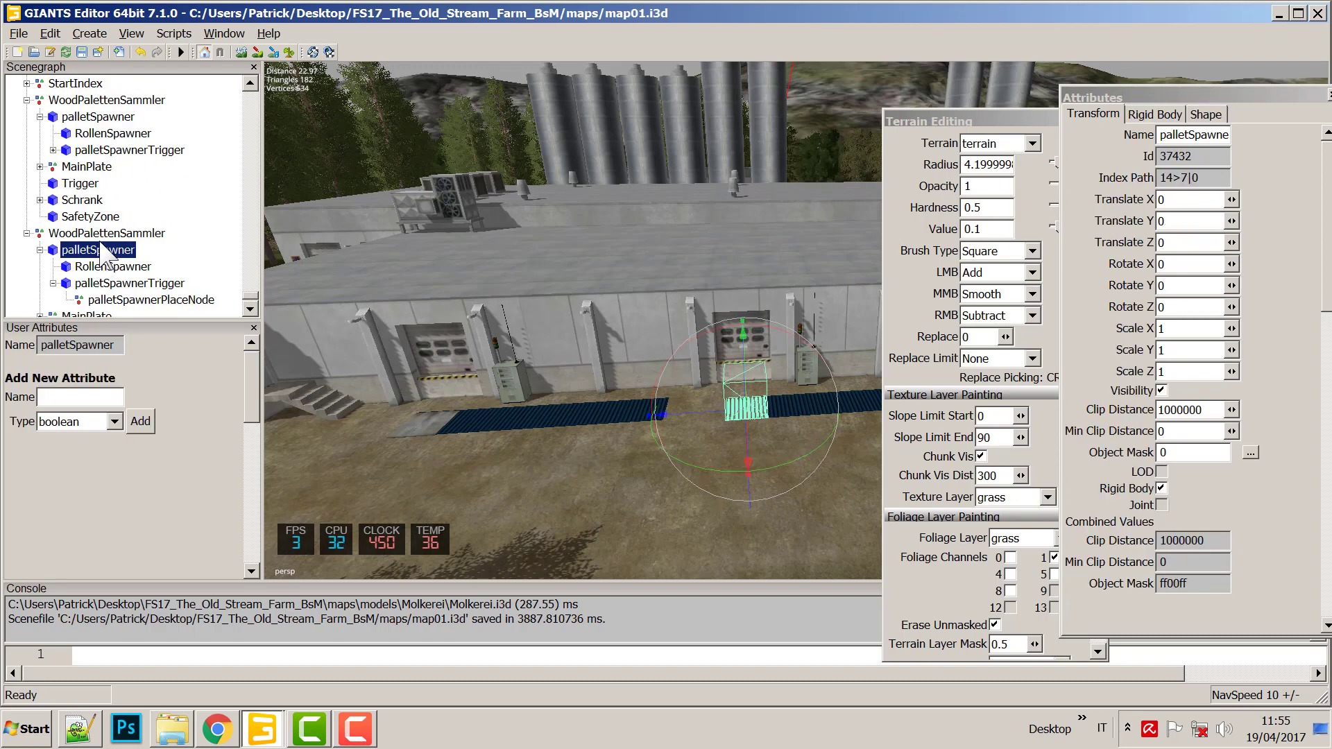
click(105, 264)
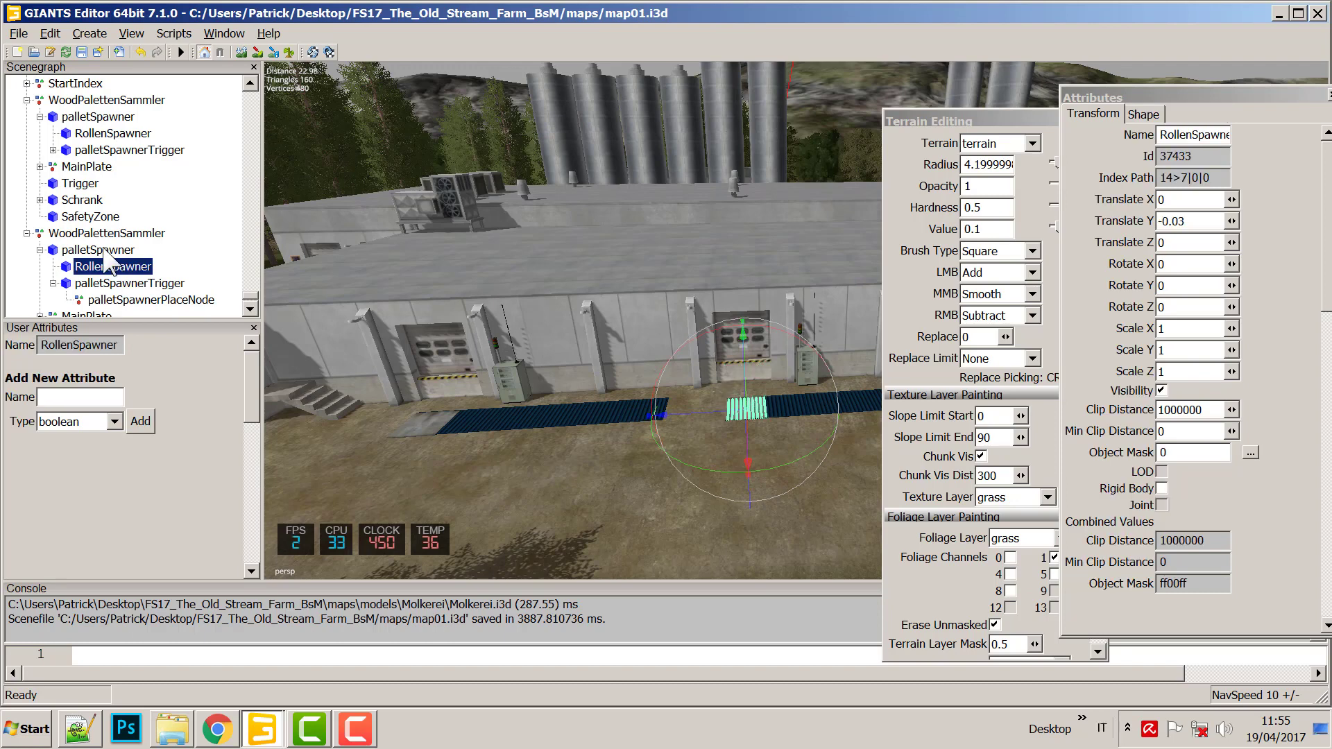
click(104, 250)
scroll(97, 211, up, 3)
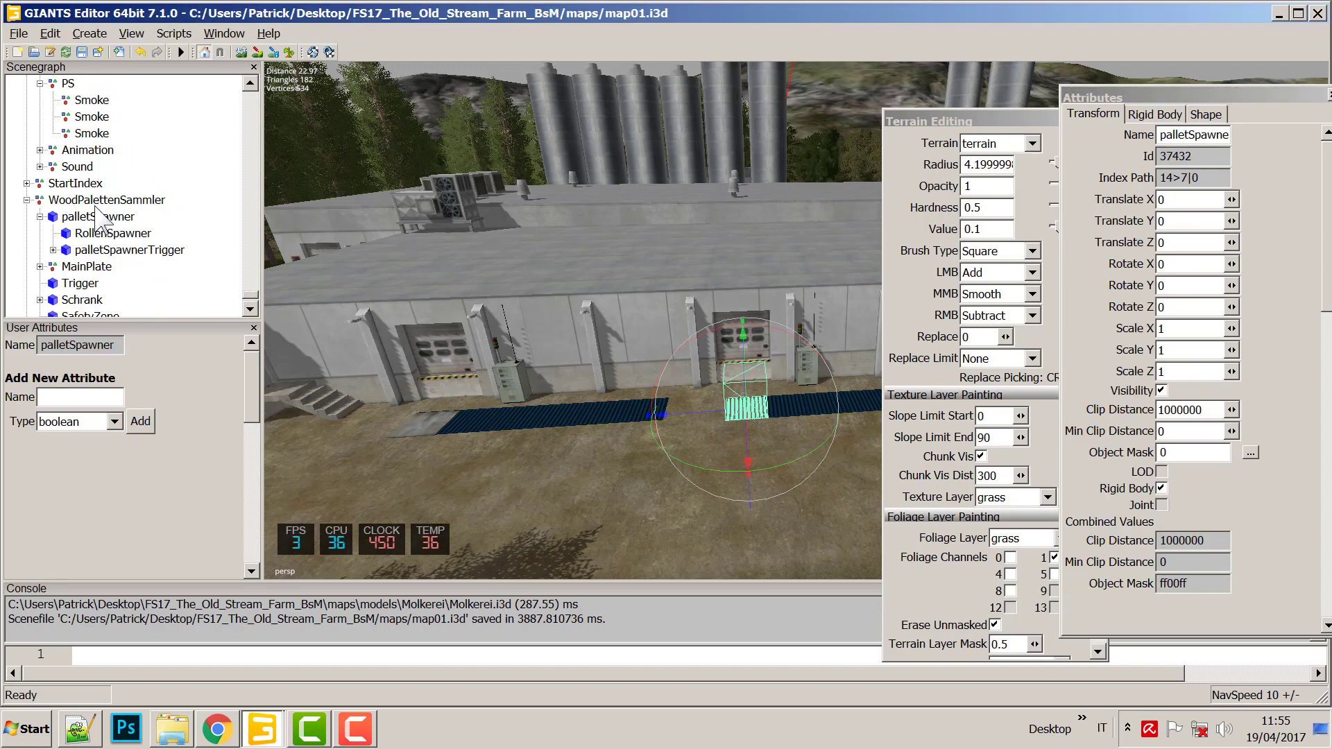
scroll(104, 213, down, 3)
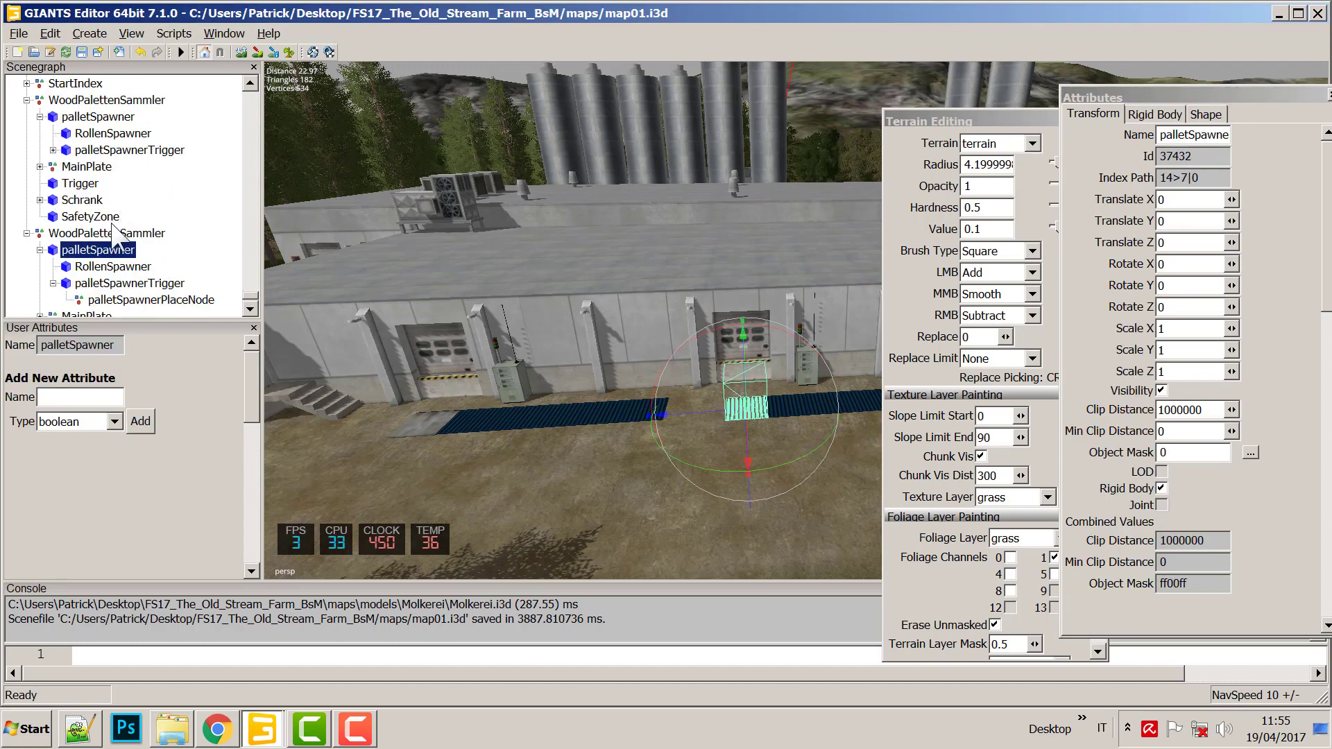
scroll(117, 232, down, 1)
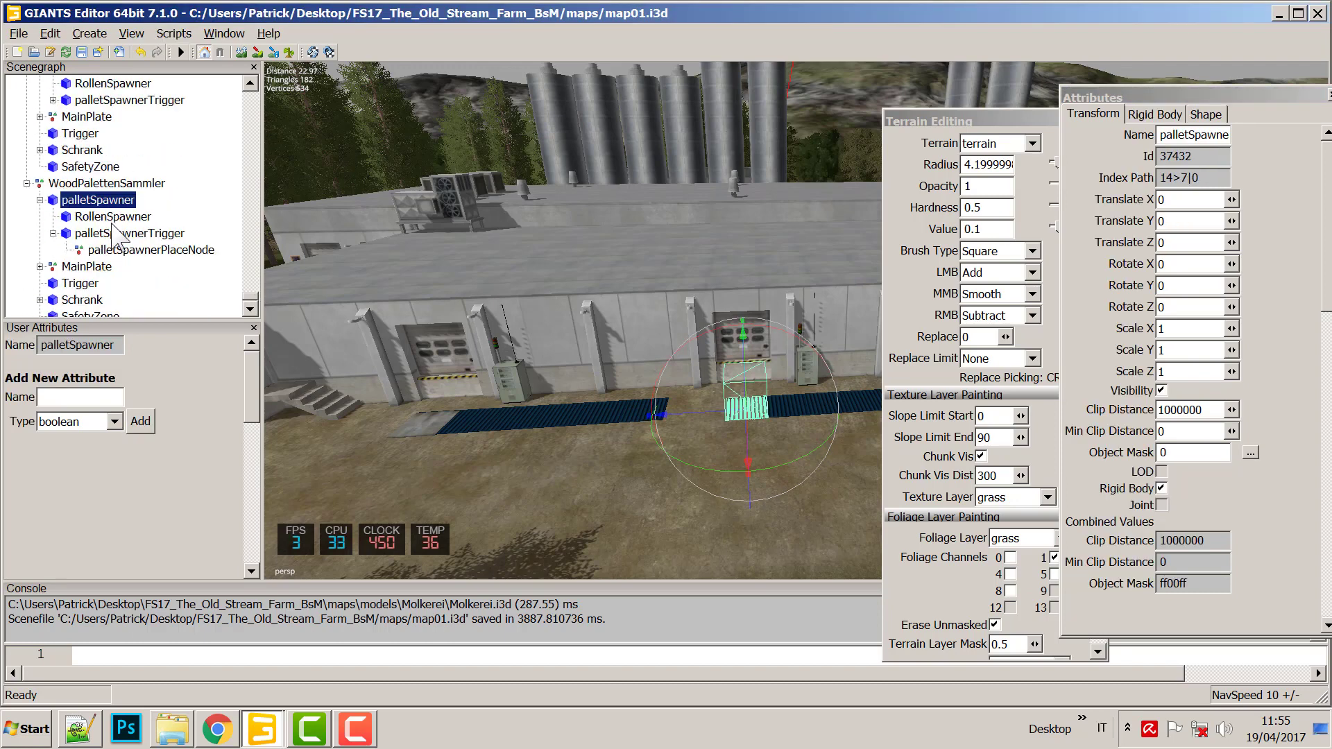
Inspect the second collector's RollenSpawner, palletSpawnerTrigger and palletSpawner, and review the user attributes of its WoodPalettenSammler group.
click(106, 217)
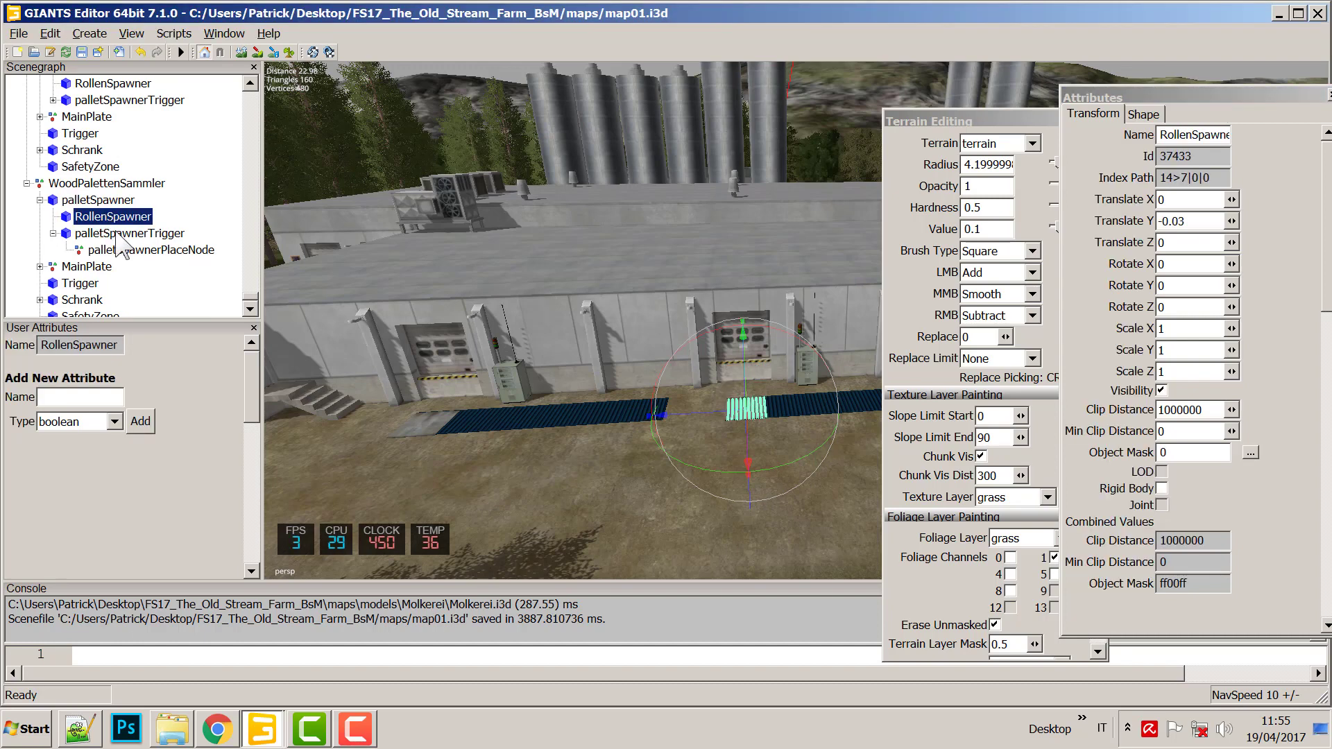
click(120, 236)
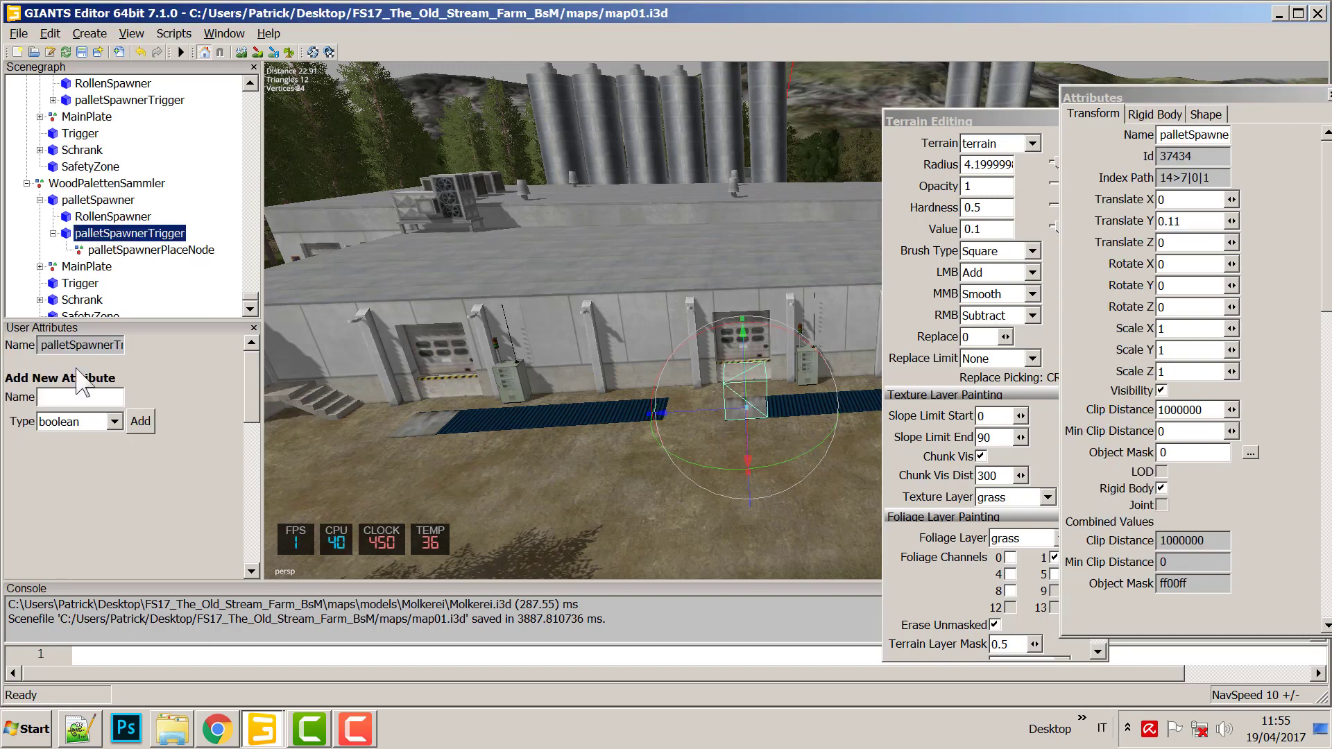
drag(92, 345, 40, 346)
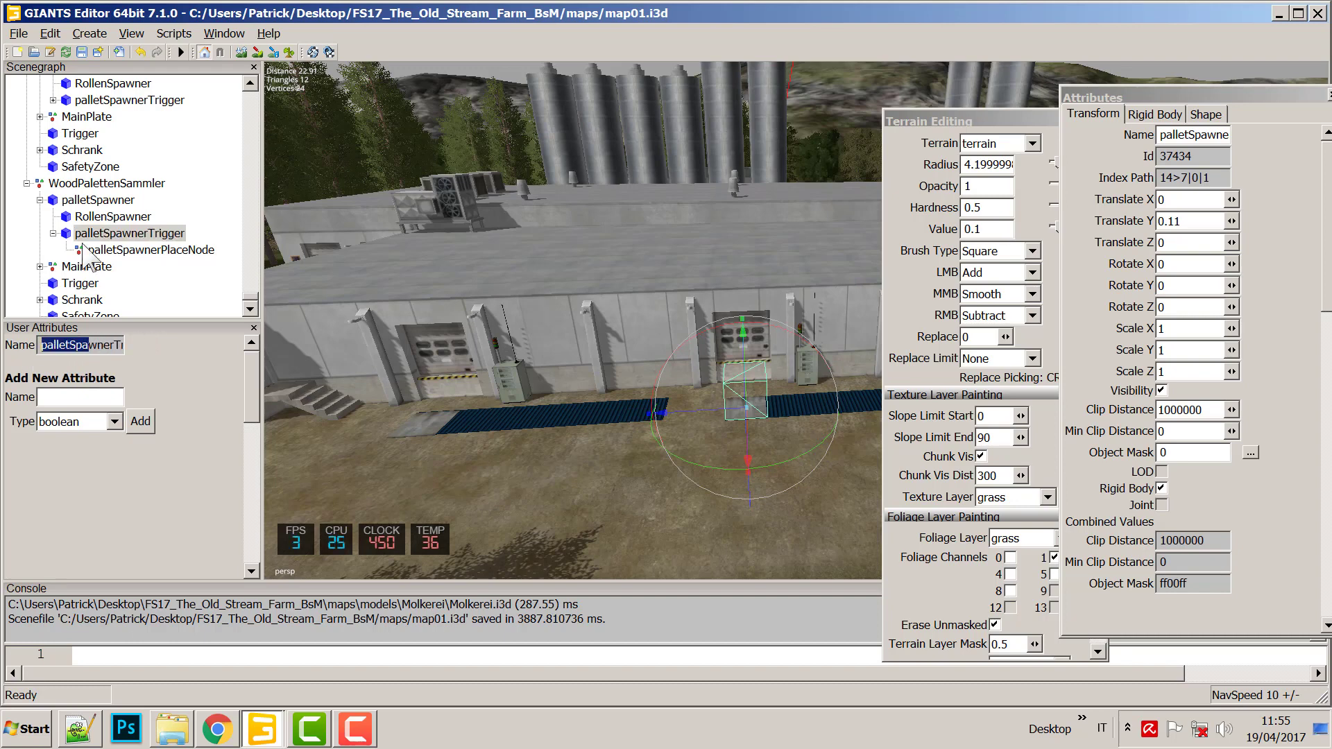
click(113, 212)
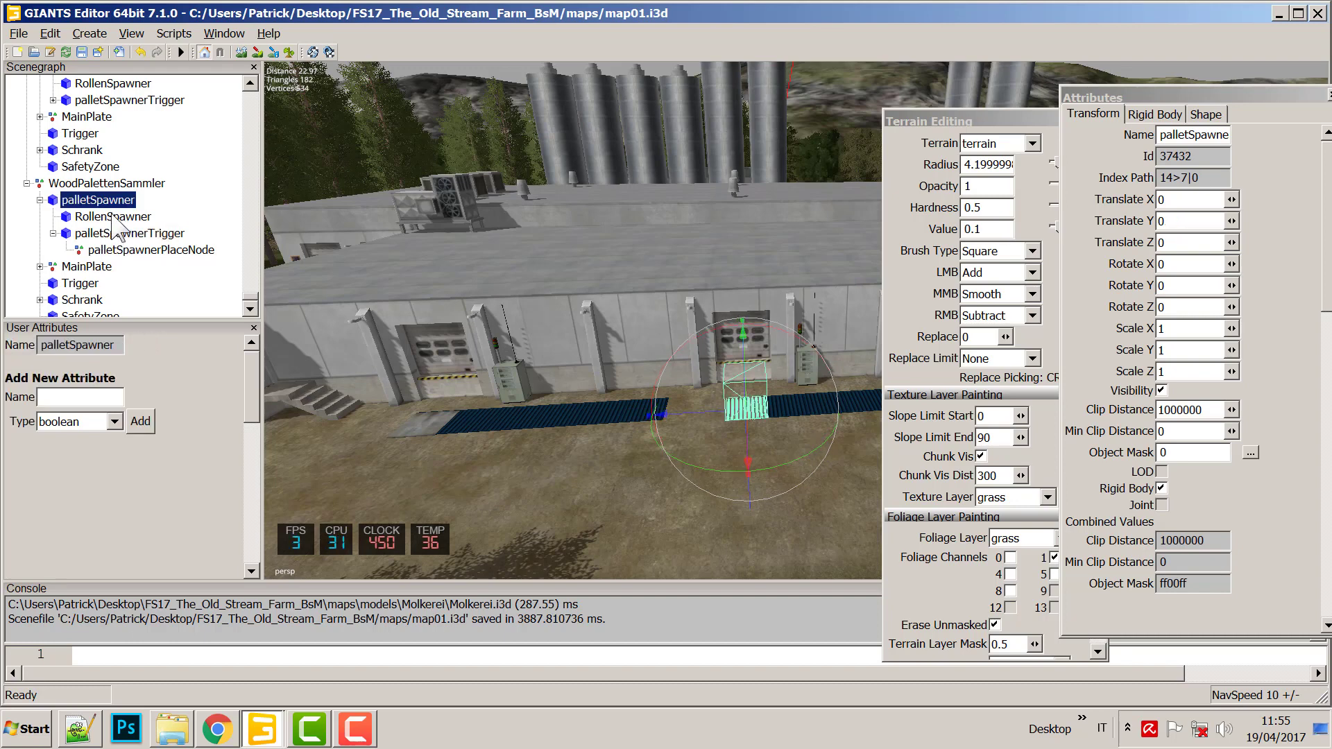
click(106, 201)
scroll(108, 203, up, 2)
scroll(107, 194, down, 1)
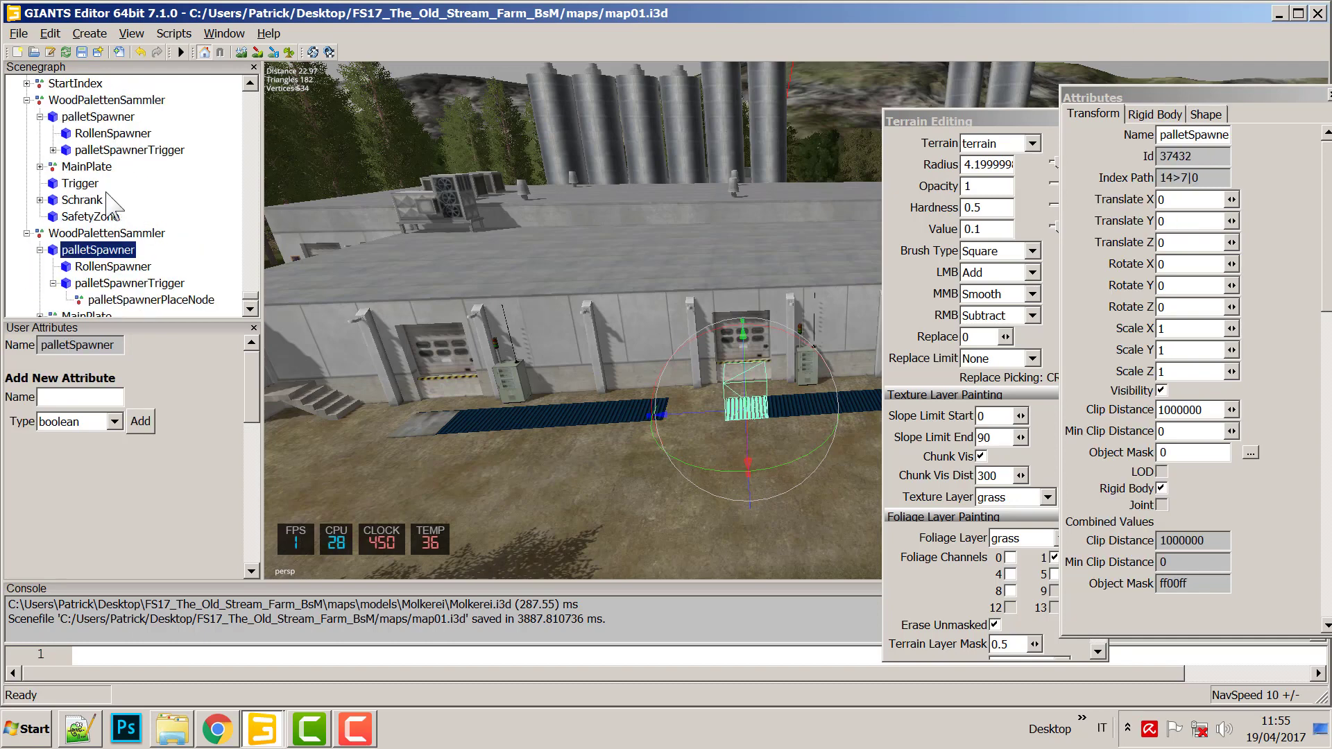
scroll(106, 194, down, 1)
click(115, 183)
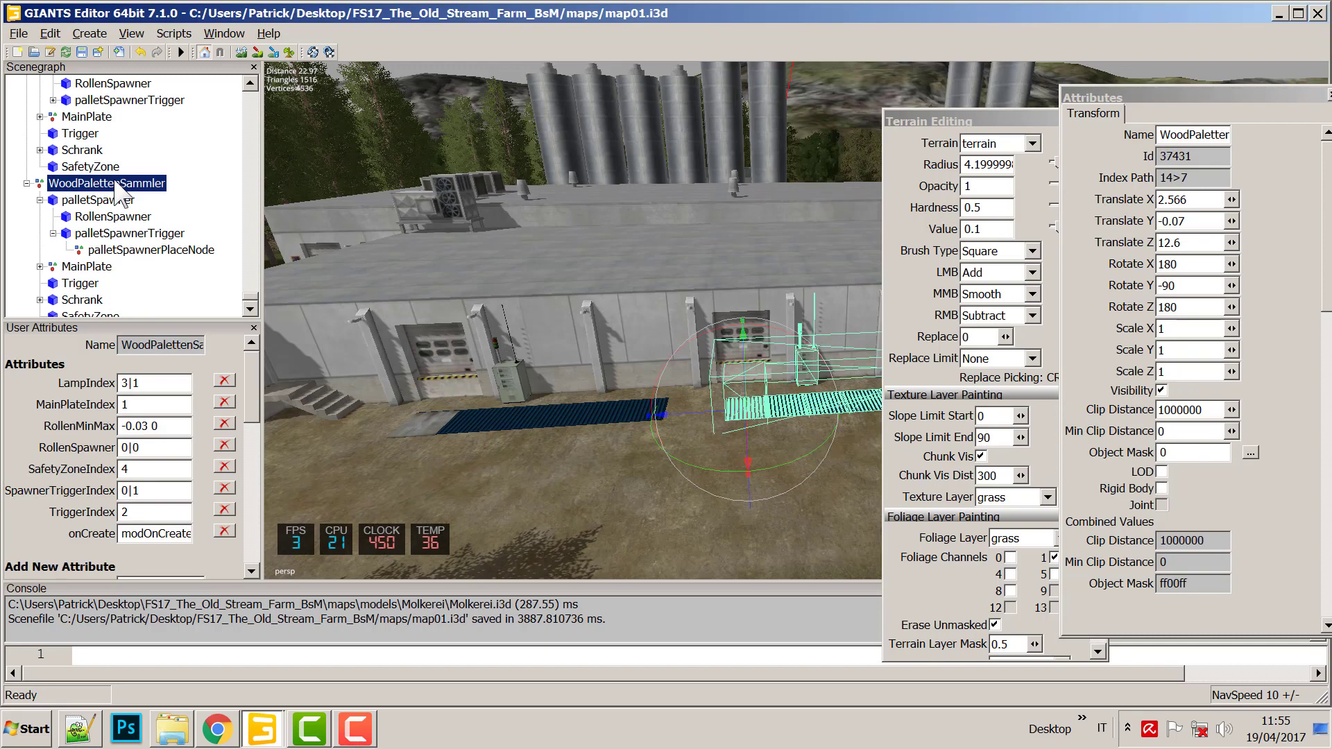
Inspect the Molkerei's inputTrigger and the user attributes of its Rohstoff1 node.
scroll(117, 187, up, 5)
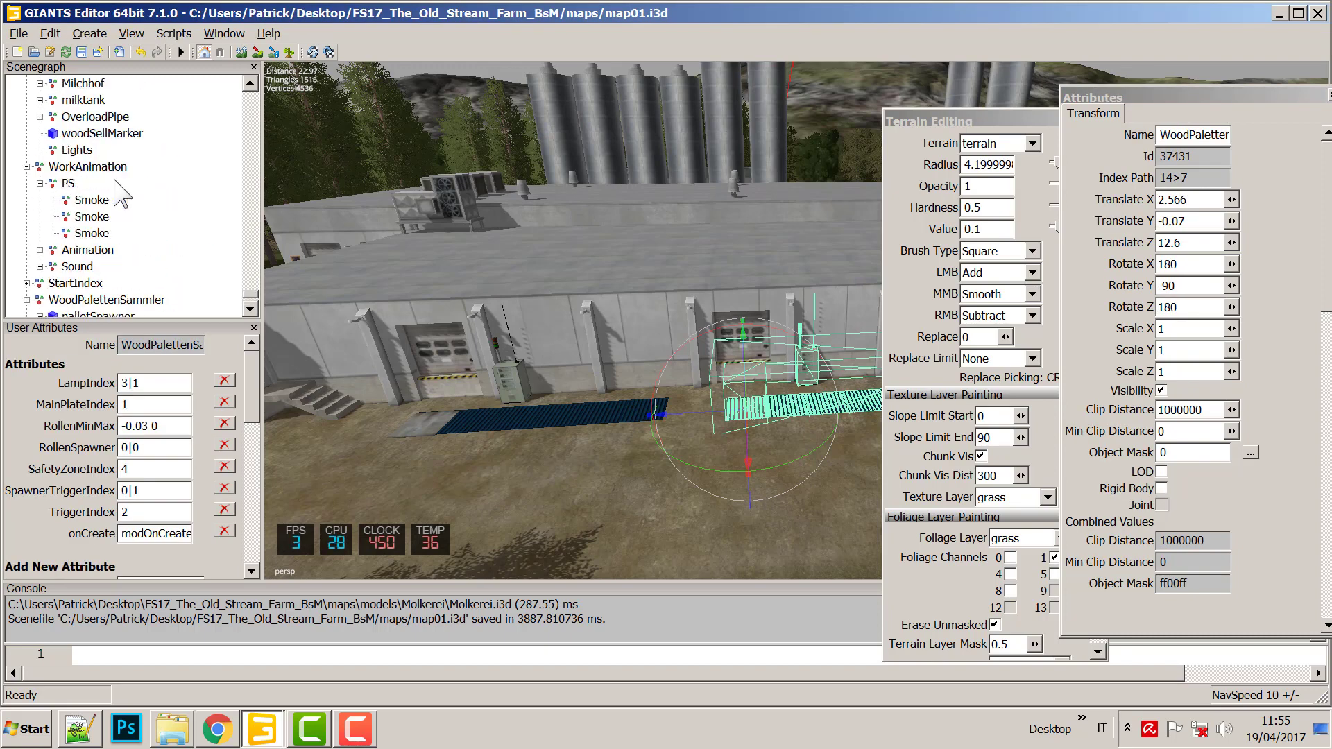
scroll(118, 194, up, 1)
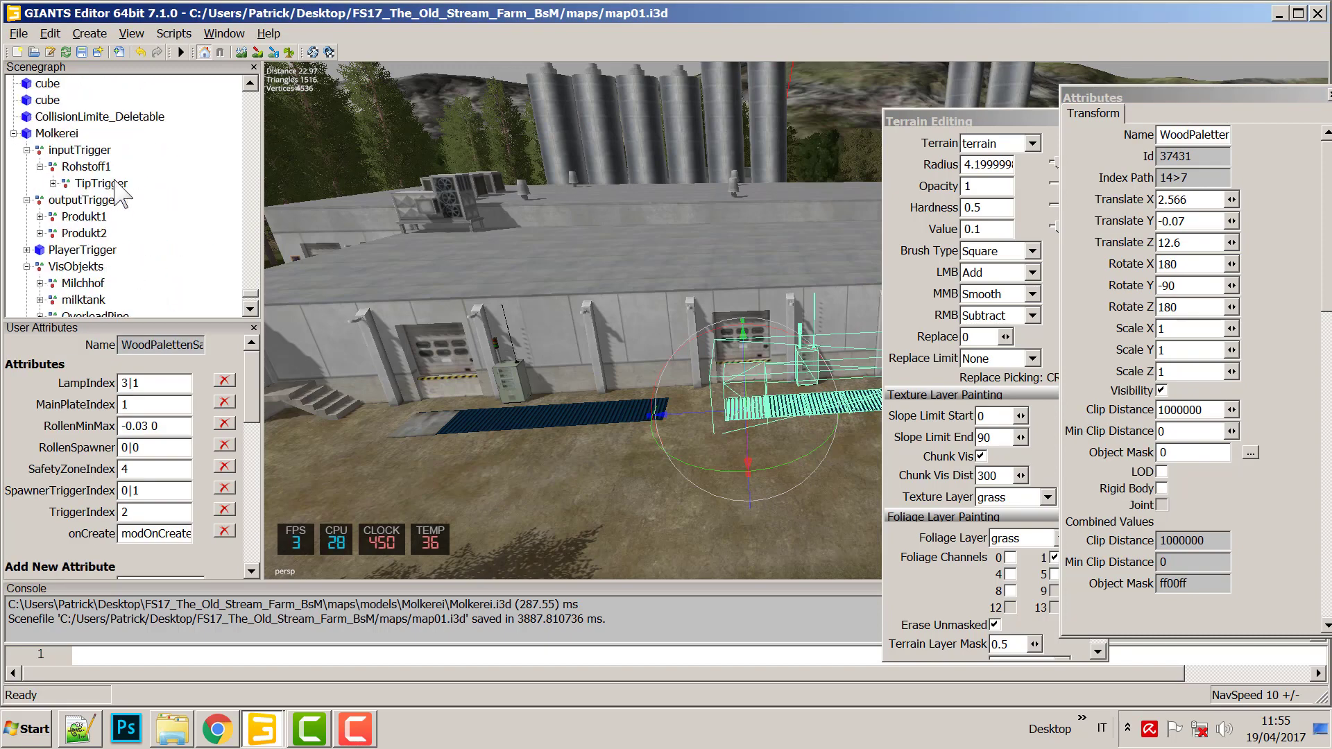
click(83, 150)
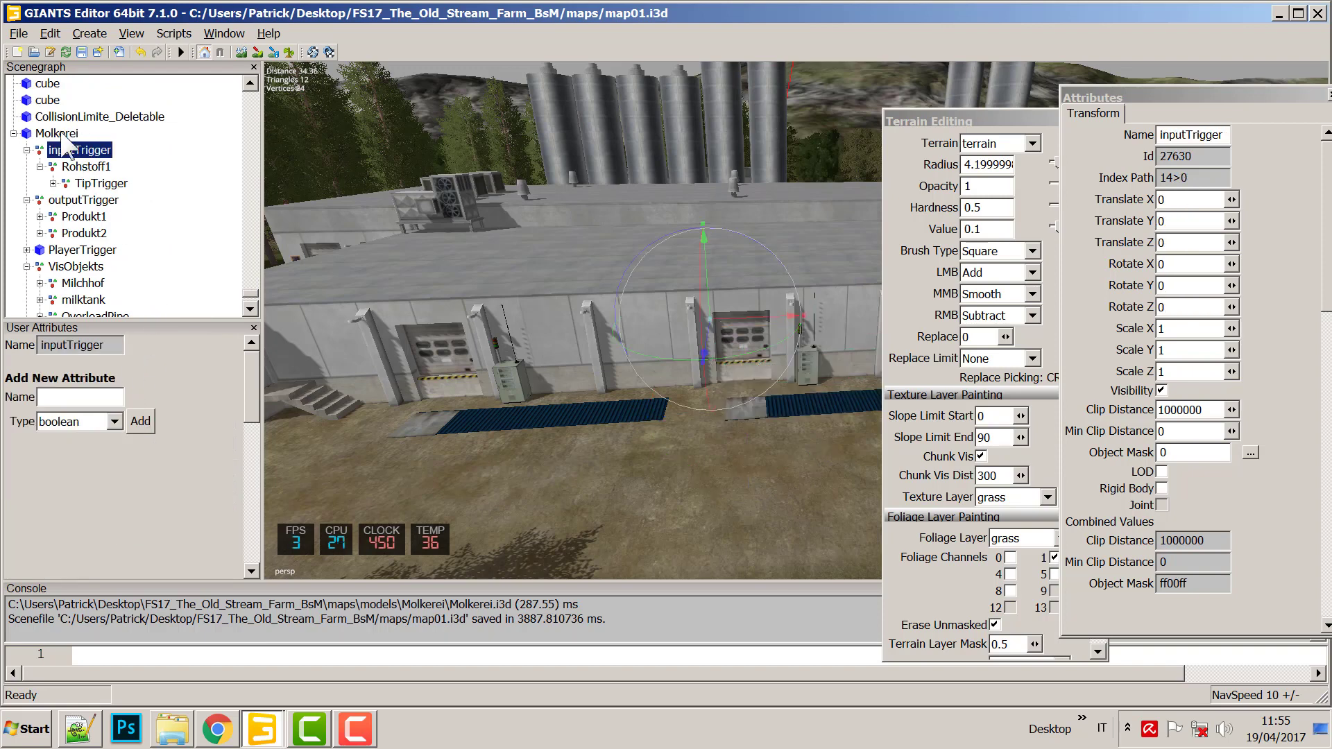
click(92, 167)
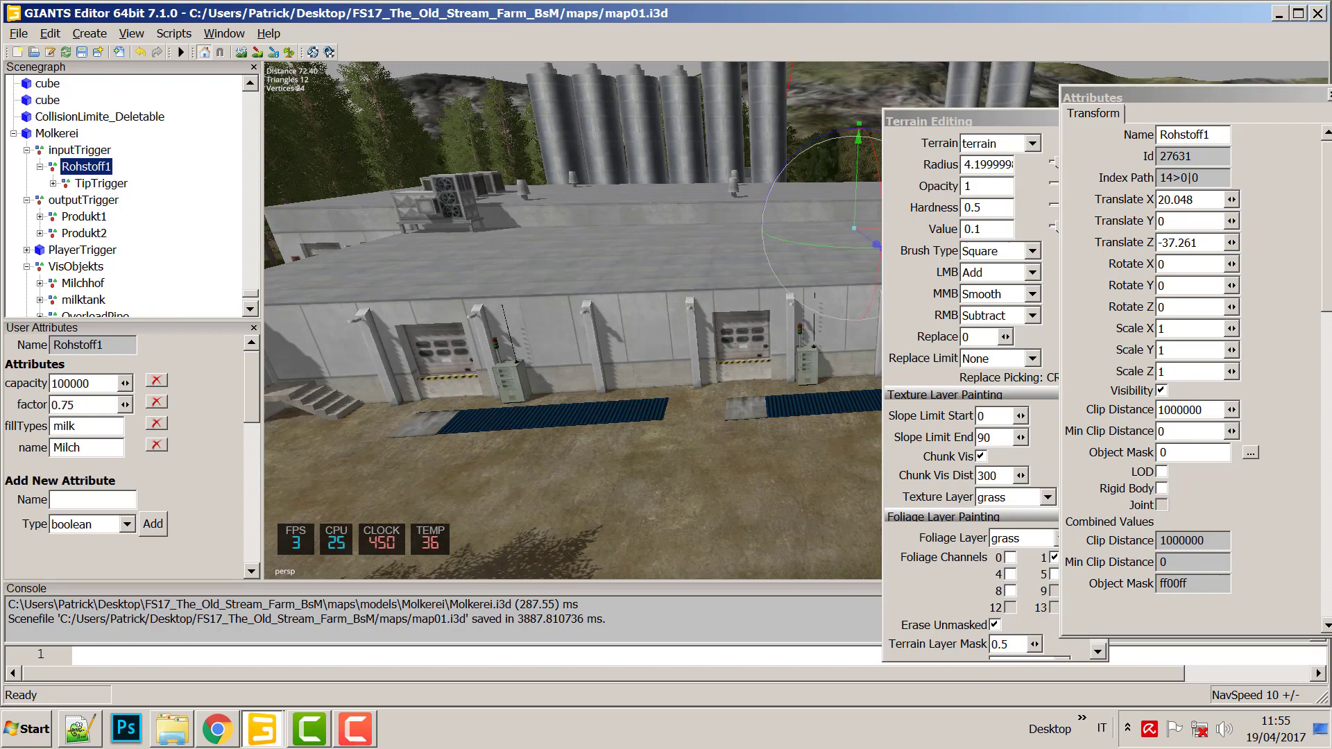
Switch to the desktop, look through the maps/models folder of FS17_The_Old_Stream_Farm_BsMtrue, and close its window.
click(1278, 12)
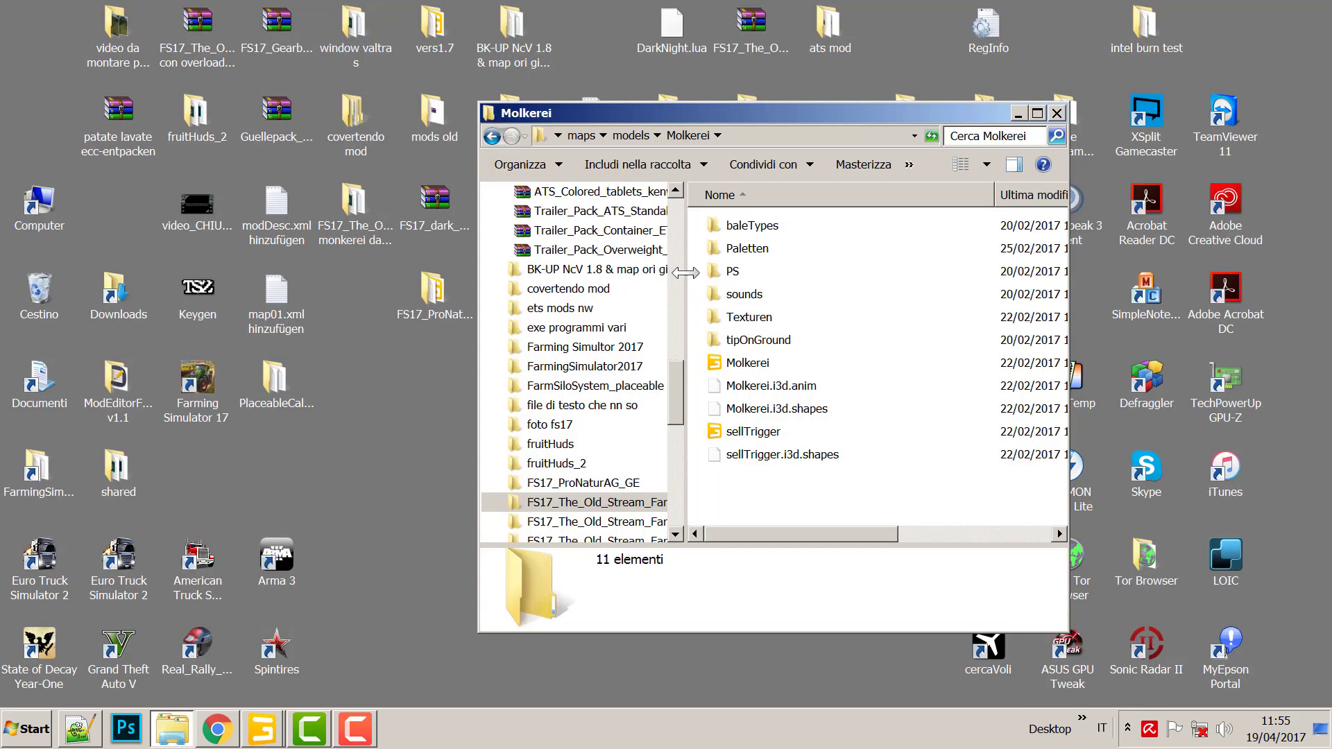
drag(641, 118, 878, 176)
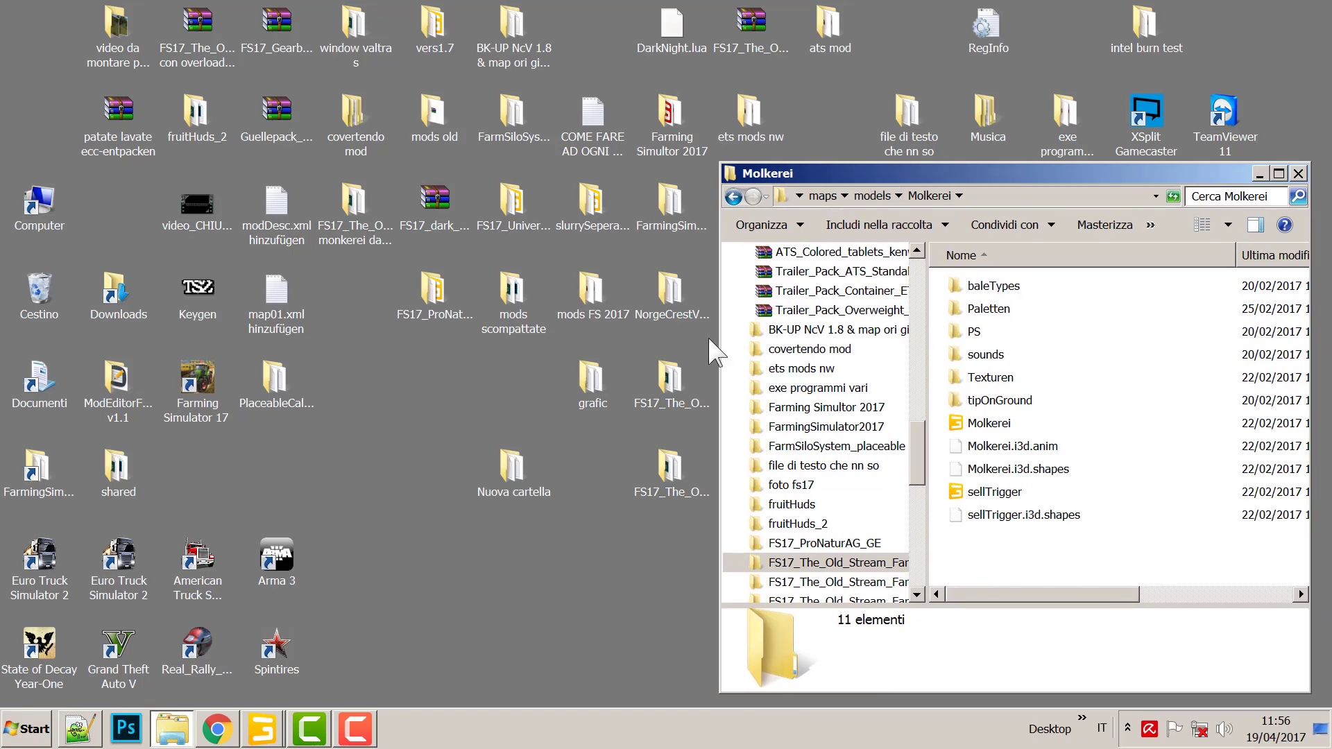
click(670, 397)
click(669, 466)
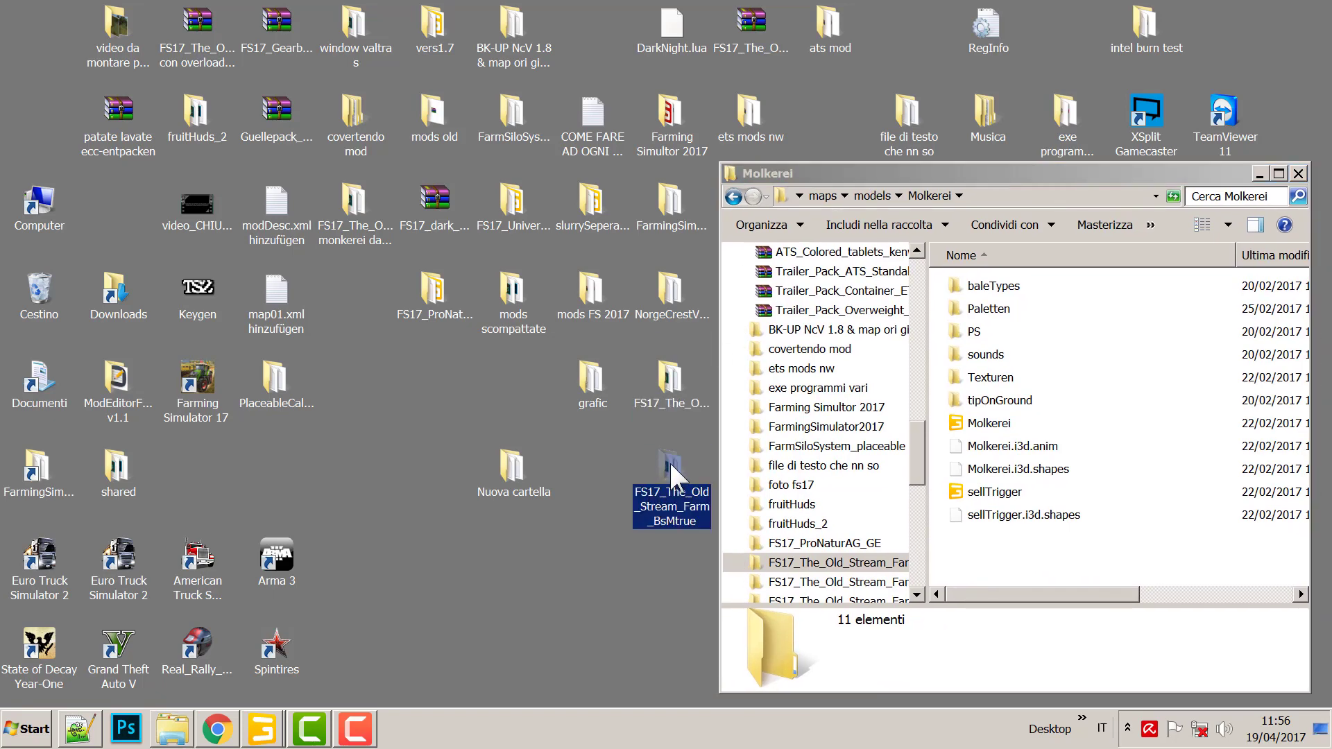
click(663, 390)
click(667, 481)
mouse_move(673, 459)
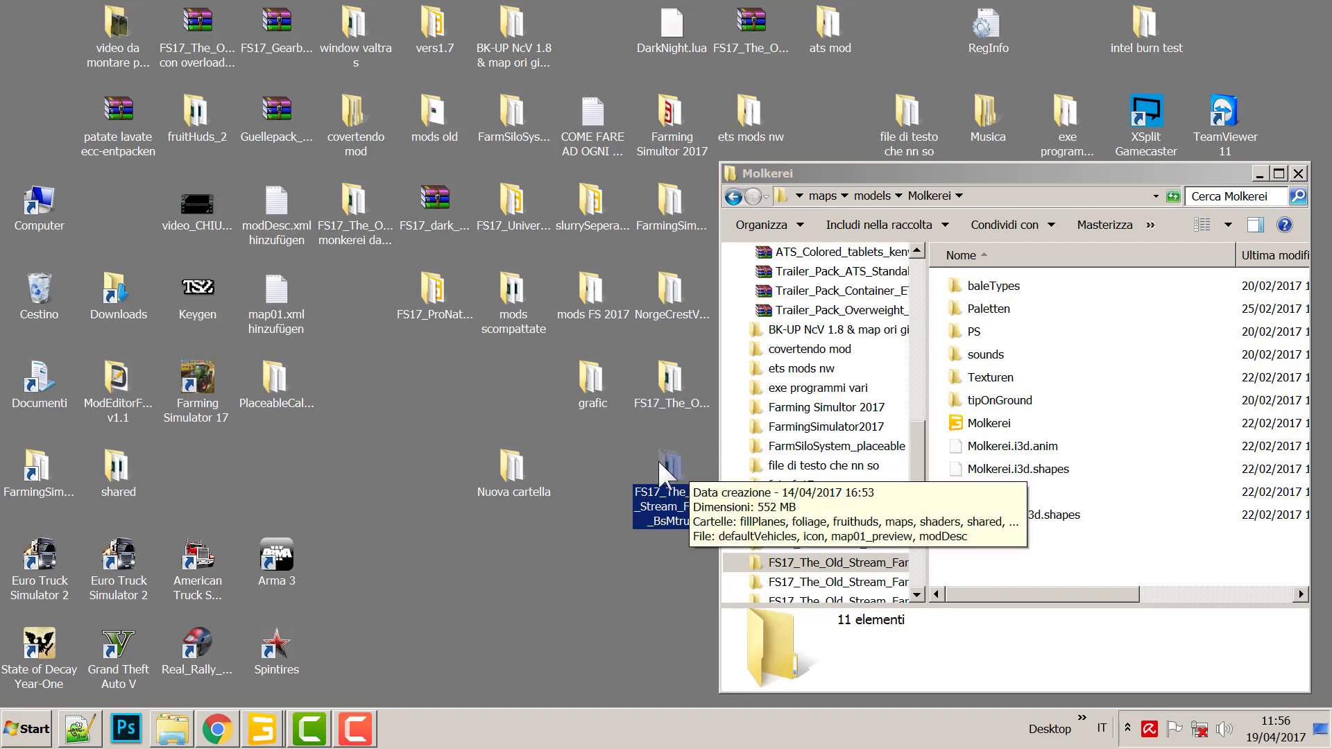
click(676, 372)
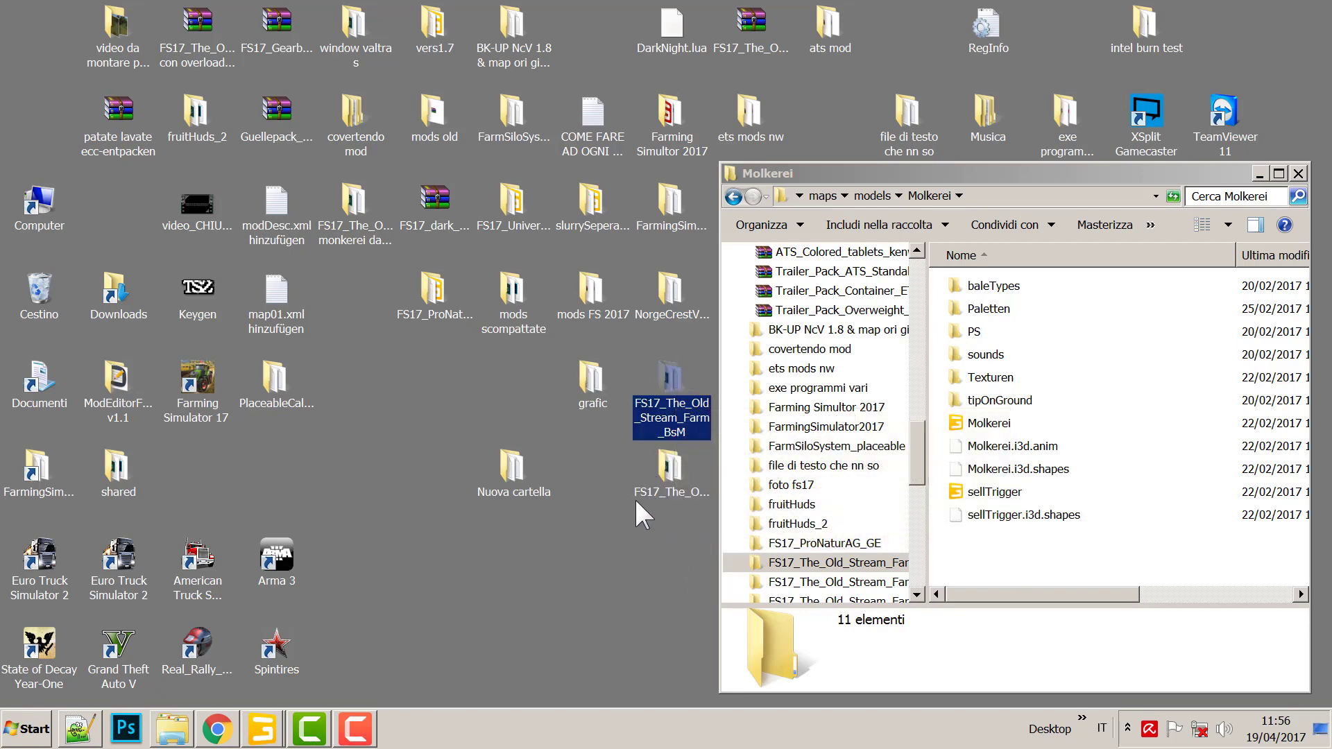
mouse_move(665, 475)
double_click(666, 471)
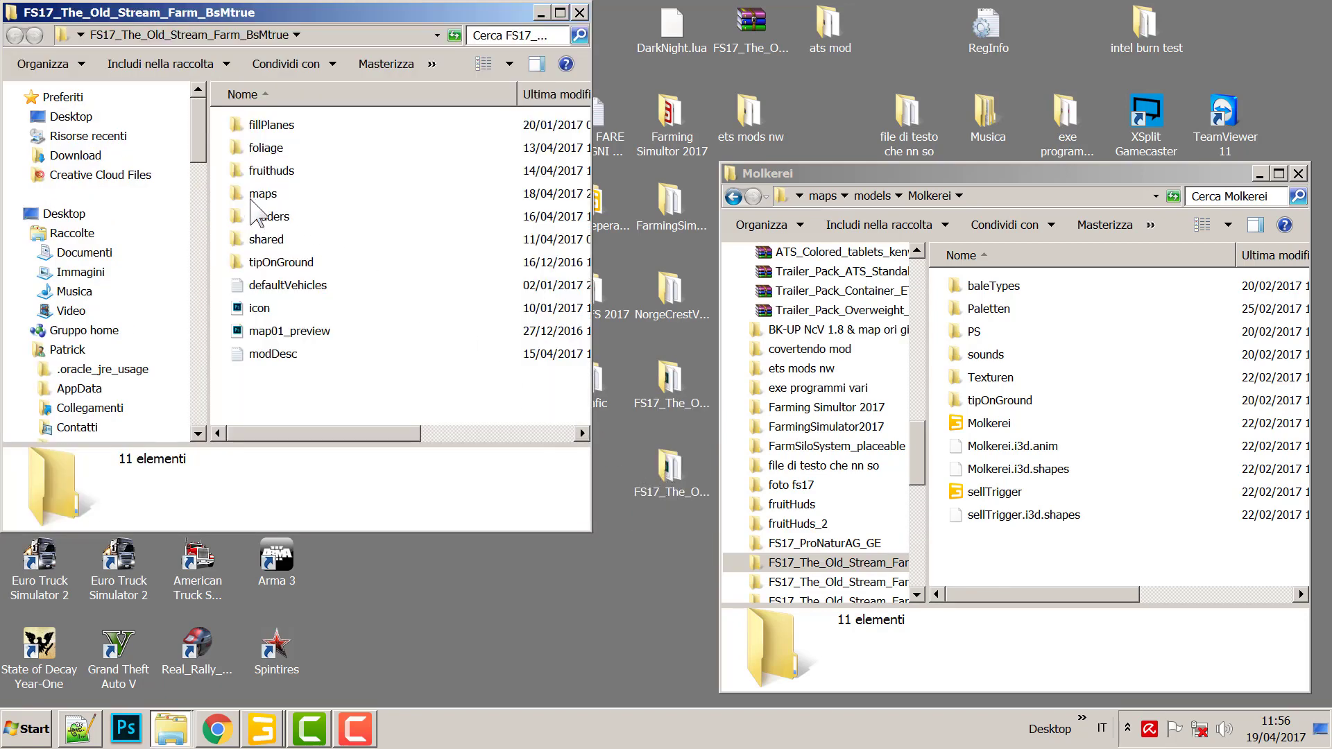
double_click(262, 194)
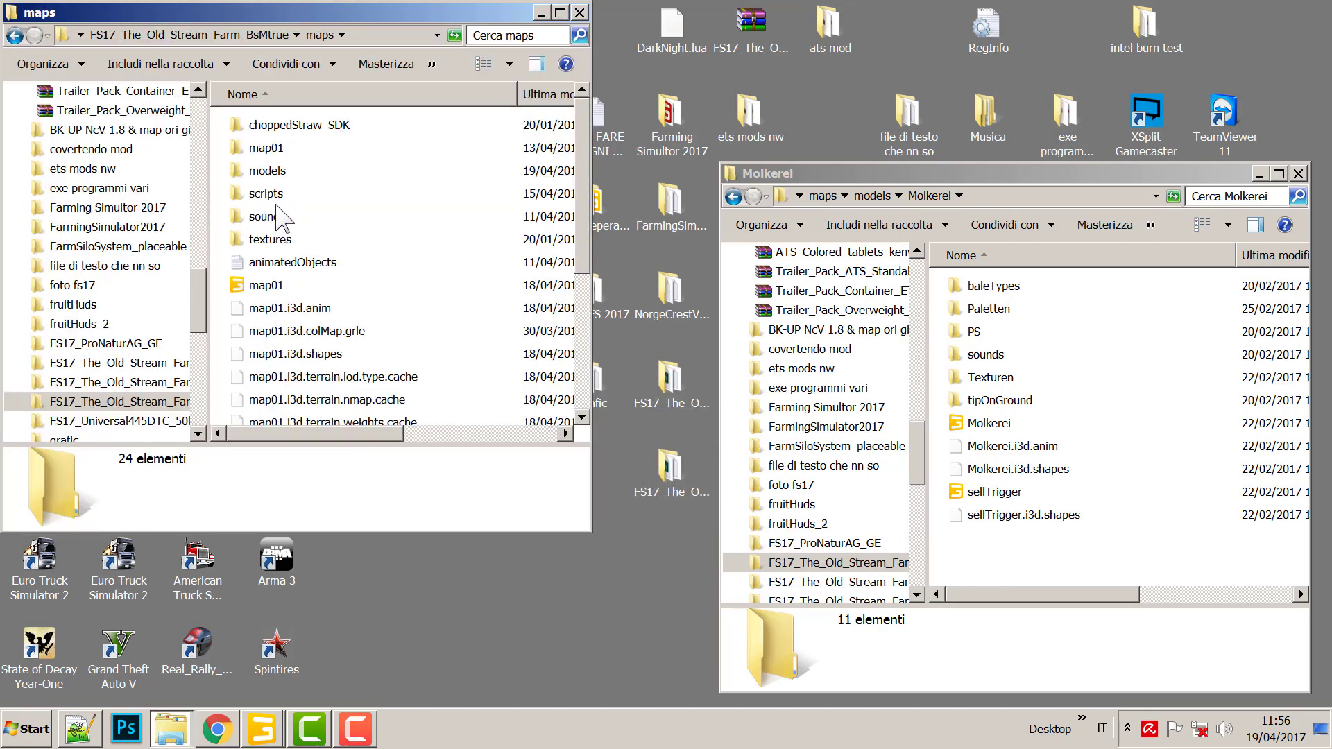
double_click(277, 171)
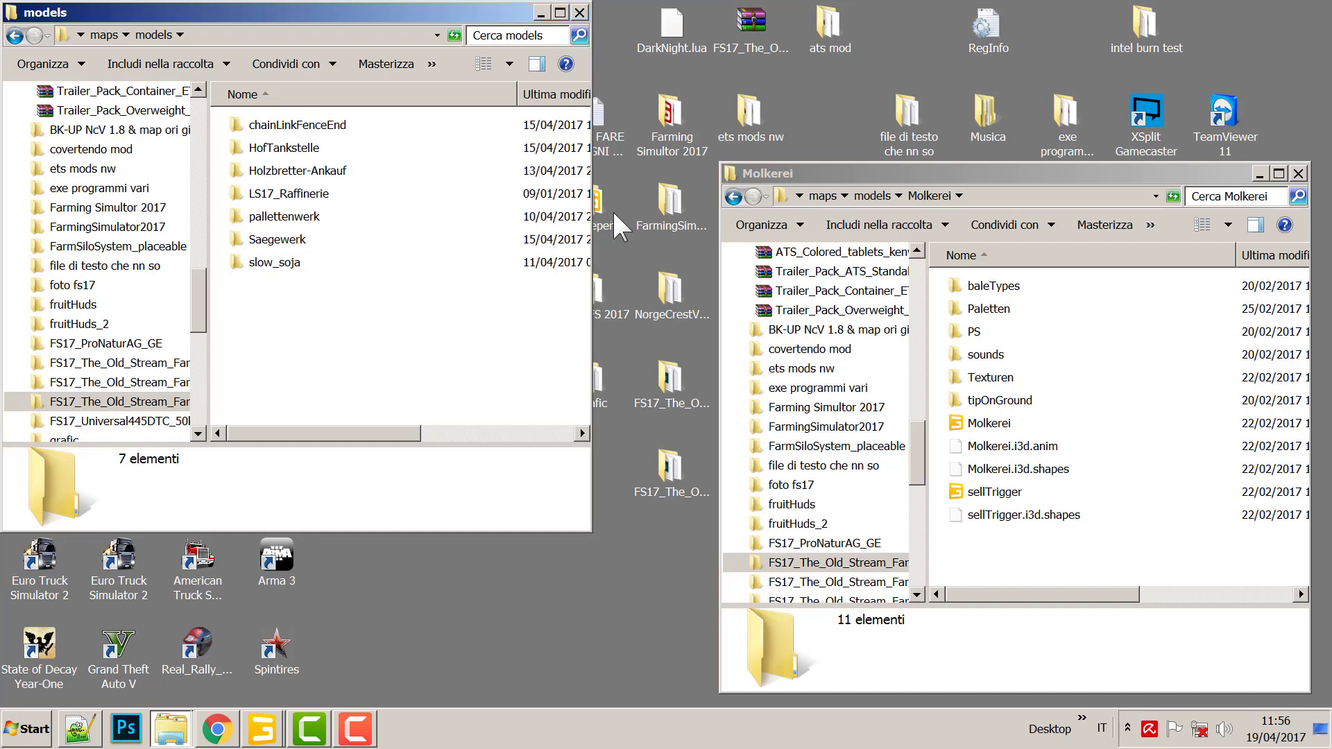
click(579, 13)
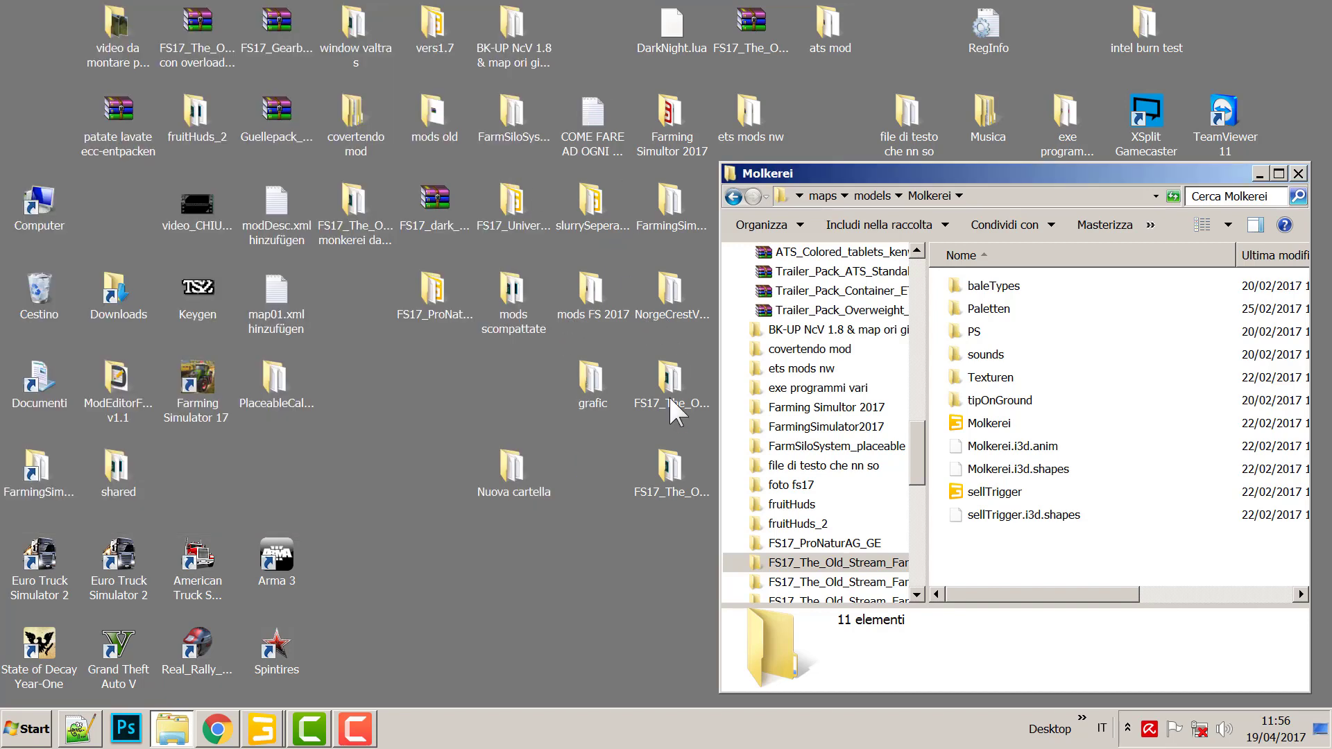
Look through the maps/models folder of FS17_The_Old_Stream_Farm_BsM and close its window.
double_click(671, 401)
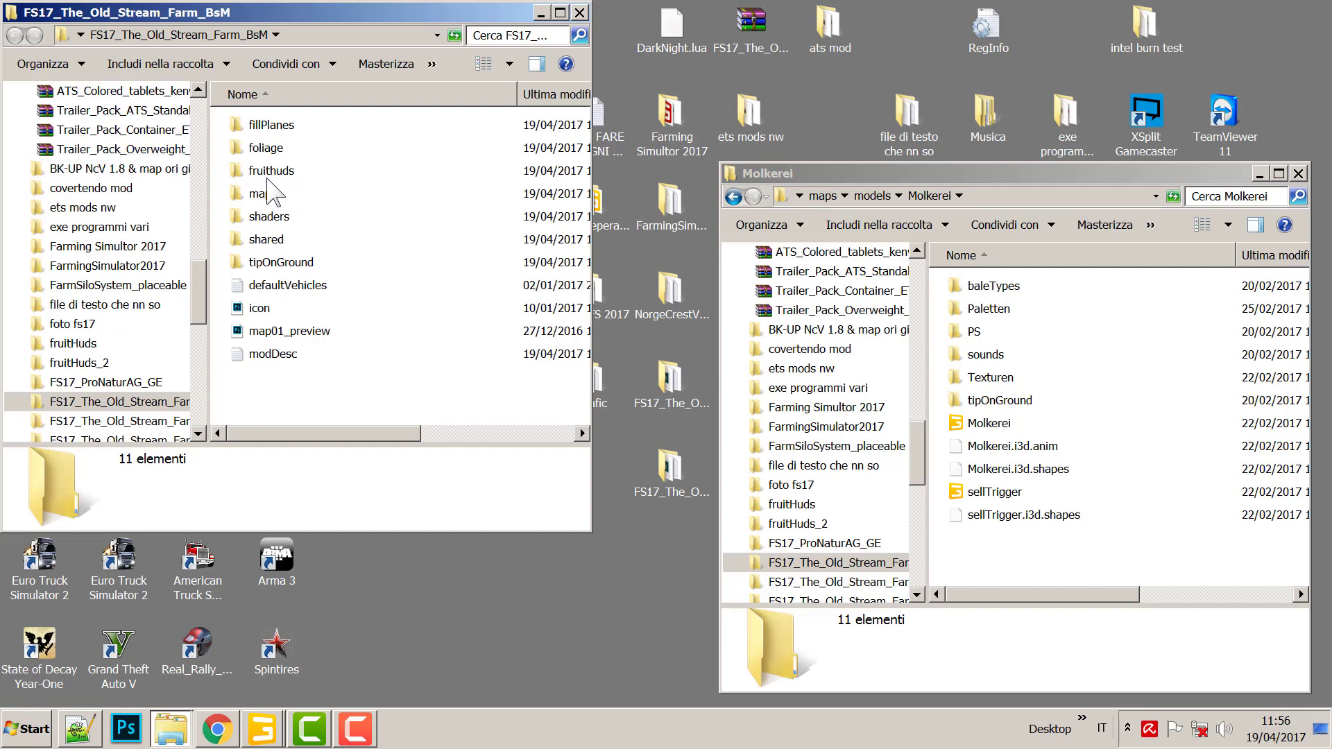
double_click(267, 193)
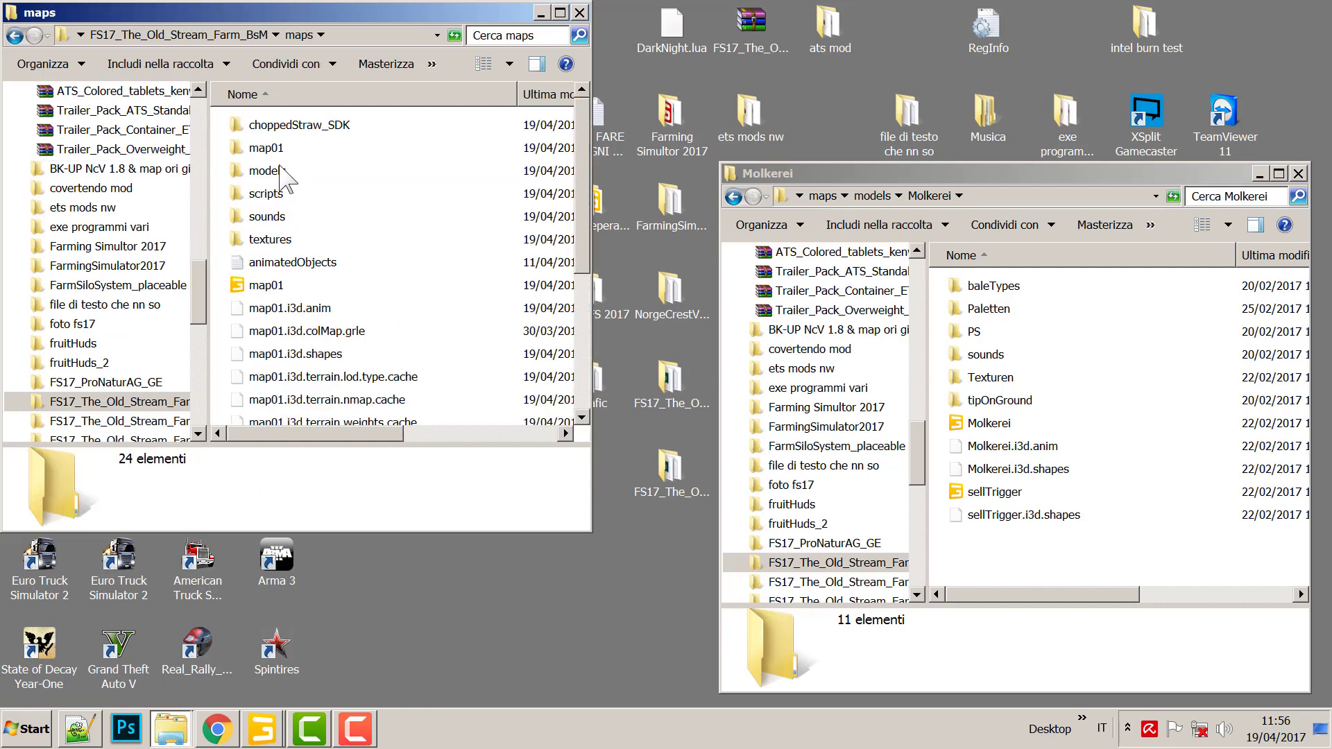
double_click(280, 171)
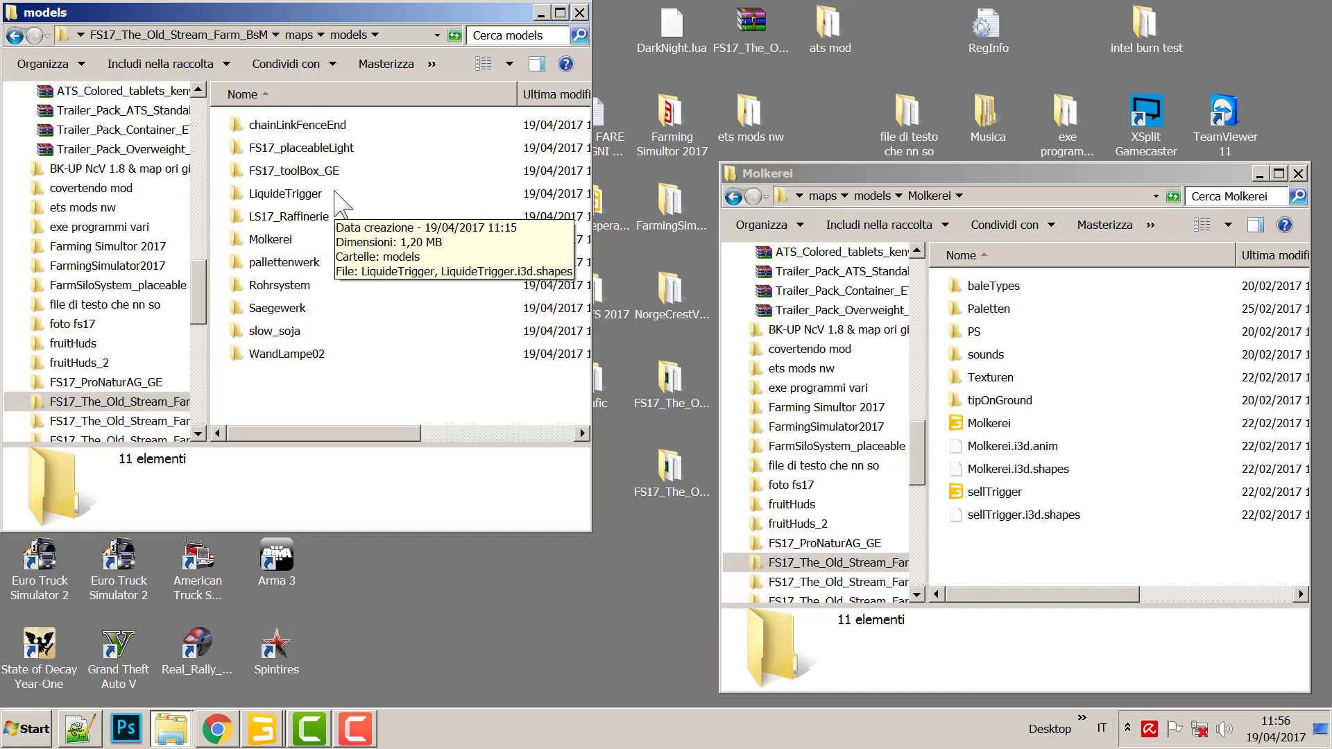
click(580, 13)
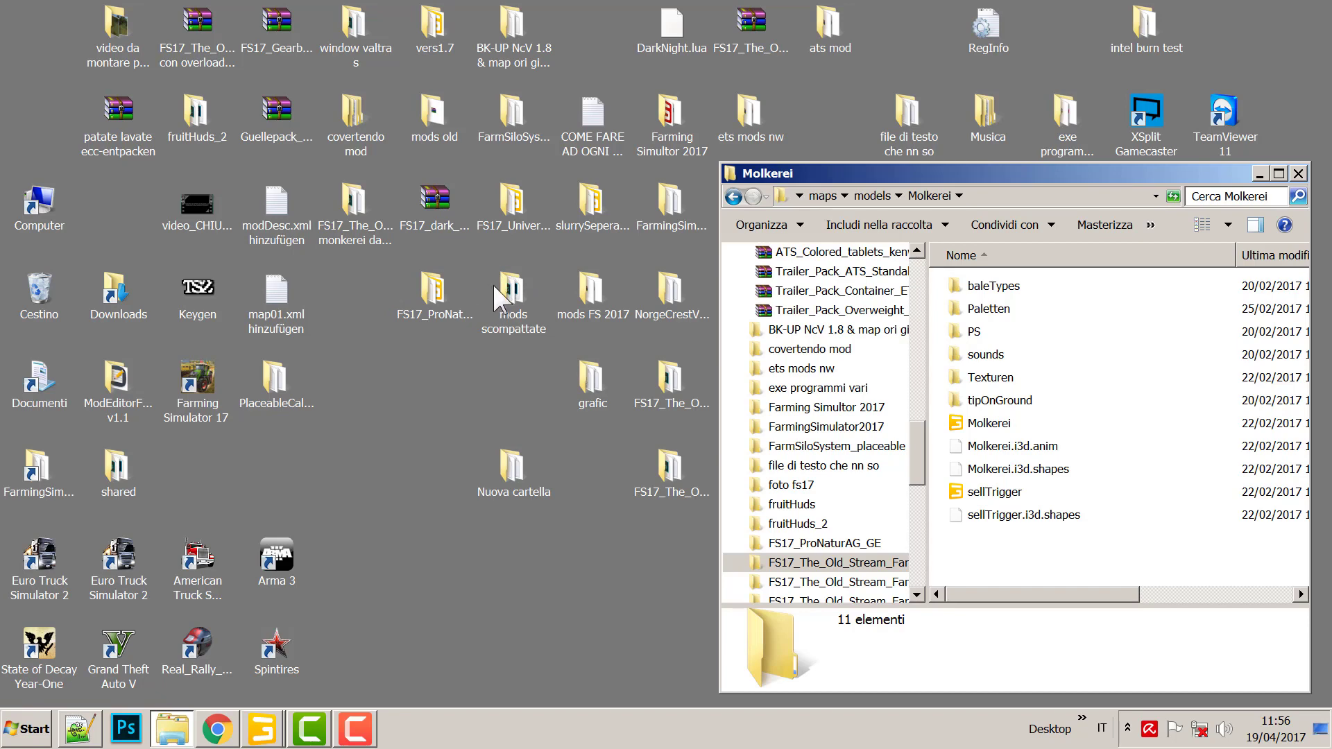
Check the maps folder of the "FS17_The_Old_Stream_Farm_BsM monkerei da mettere" copy and close its window.
click(378, 217)
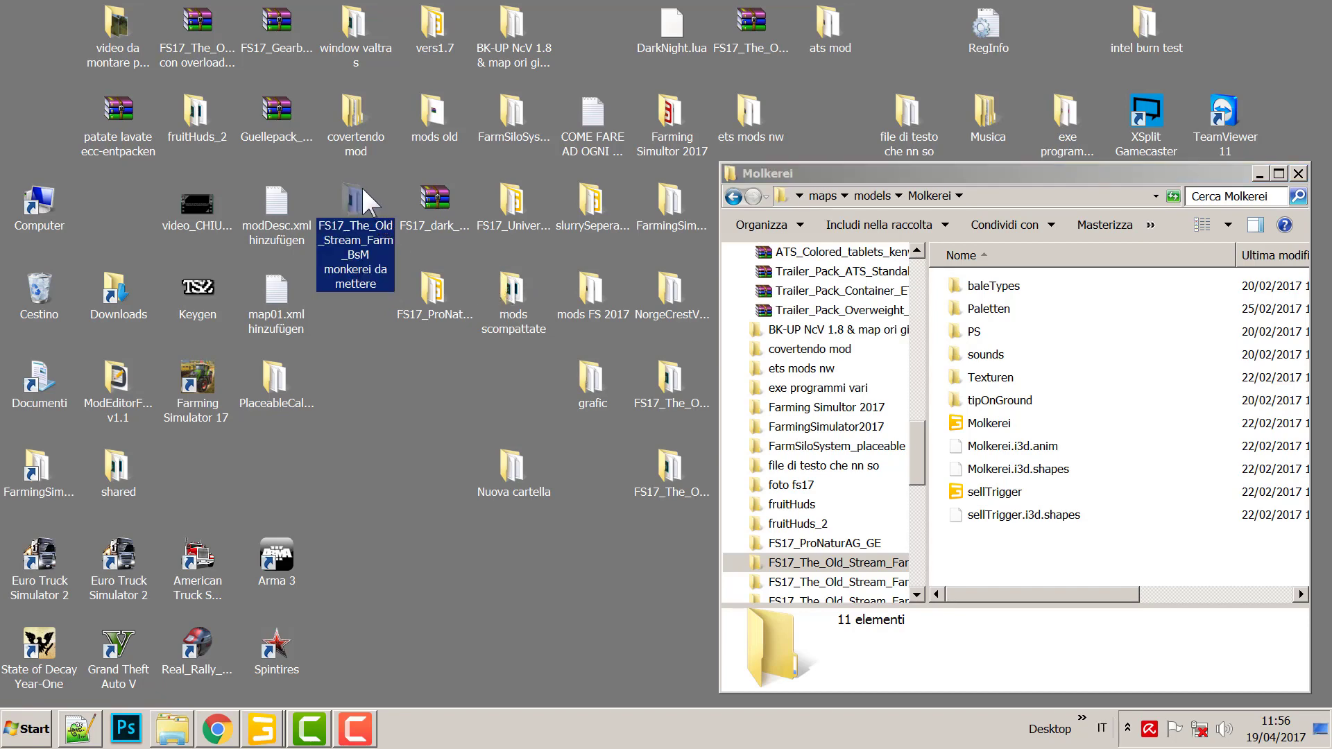
double_click(347, 203)
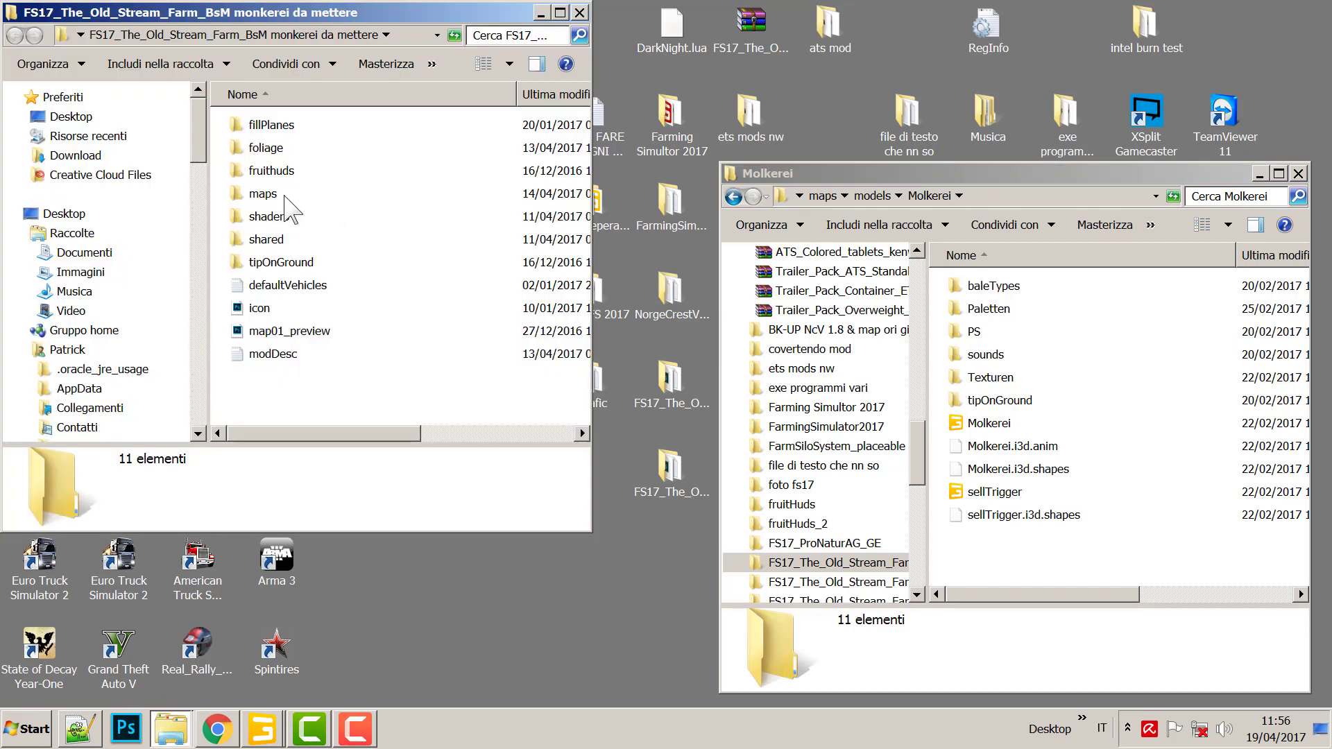
mouse_move(270, 195)
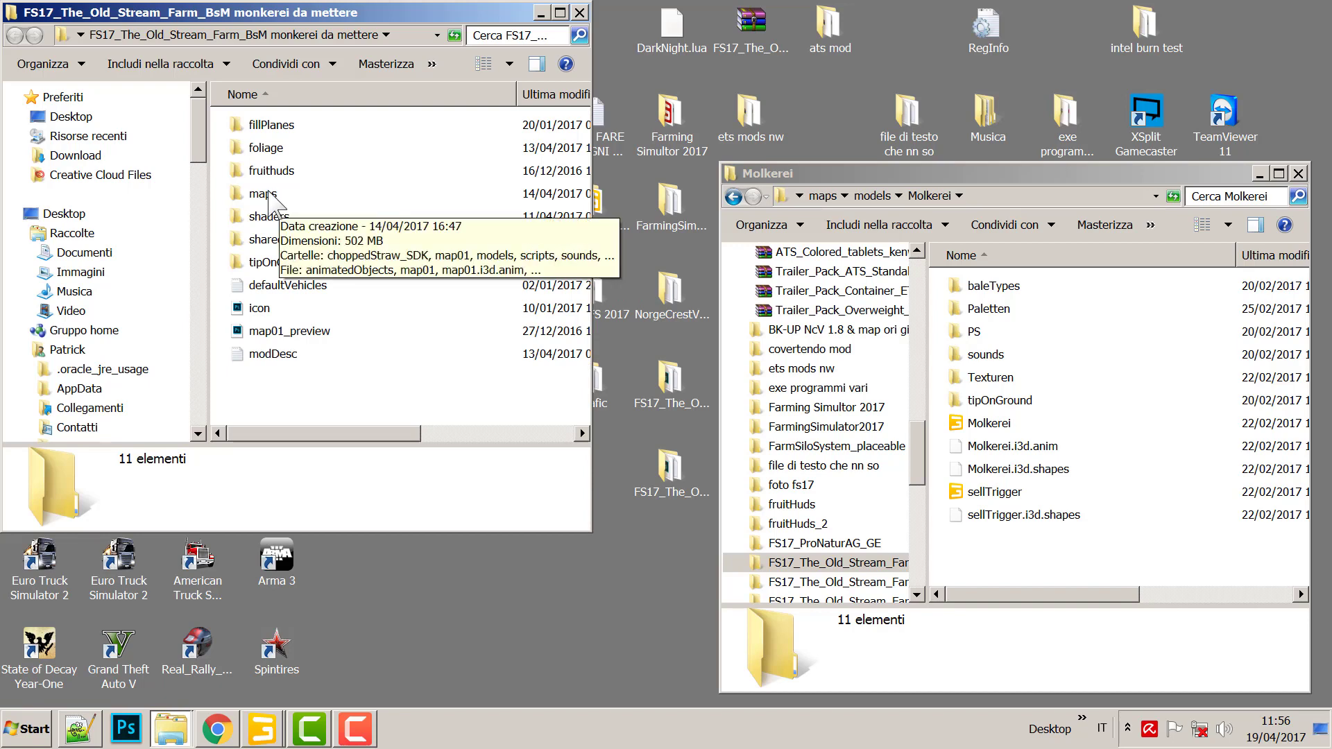
click(272, 197)
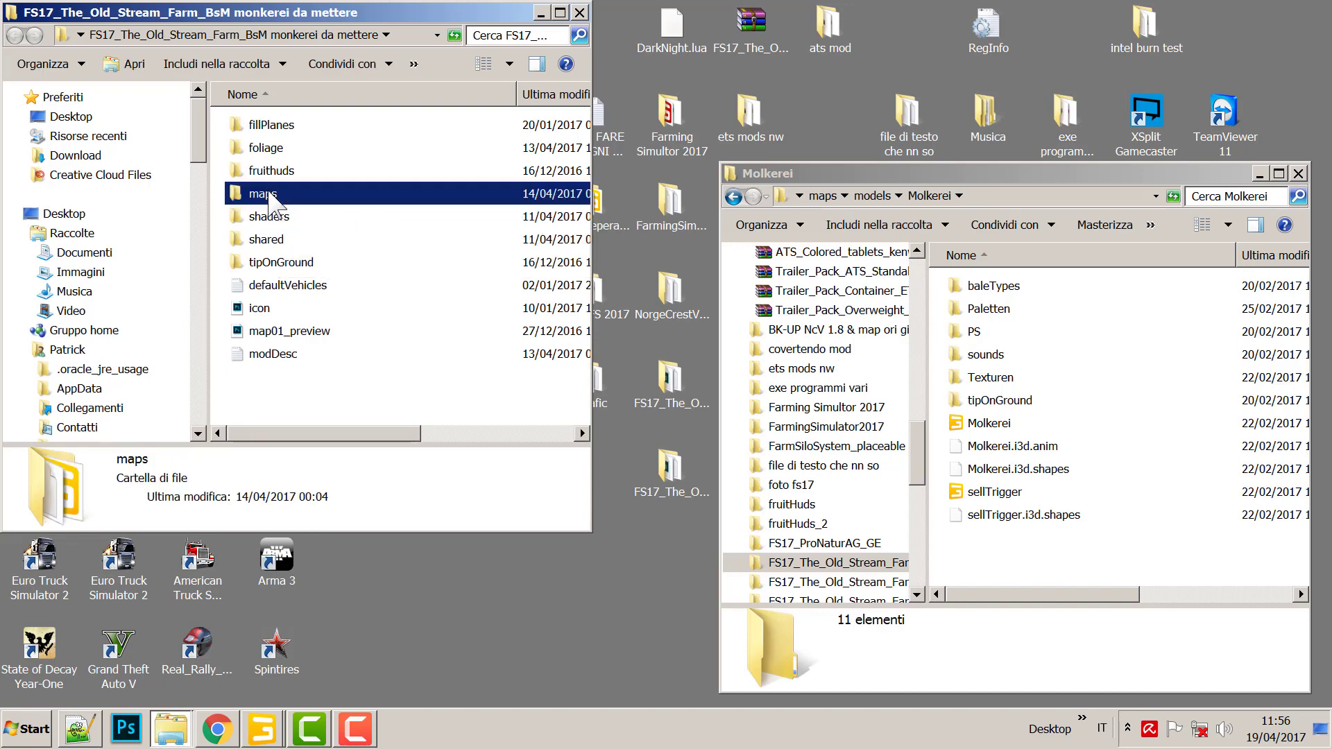
double_click(269, 196)
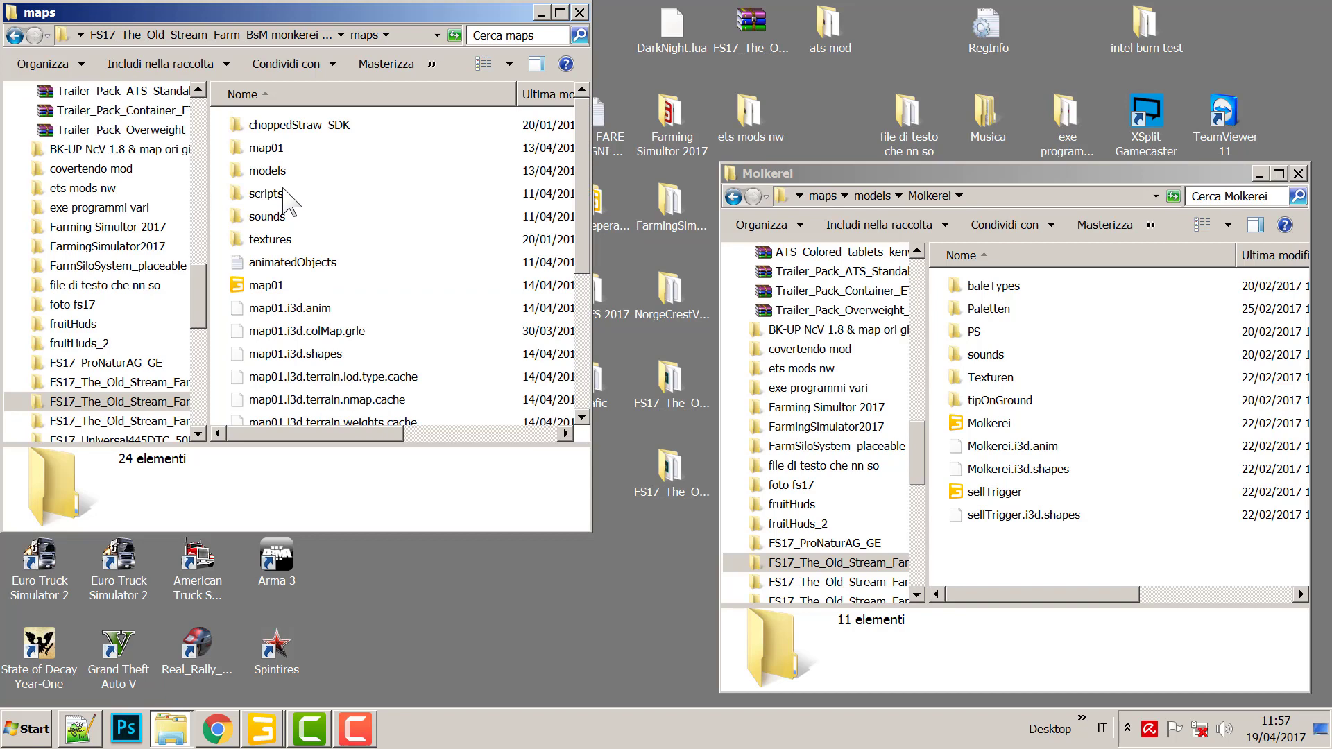
click(580, 14)
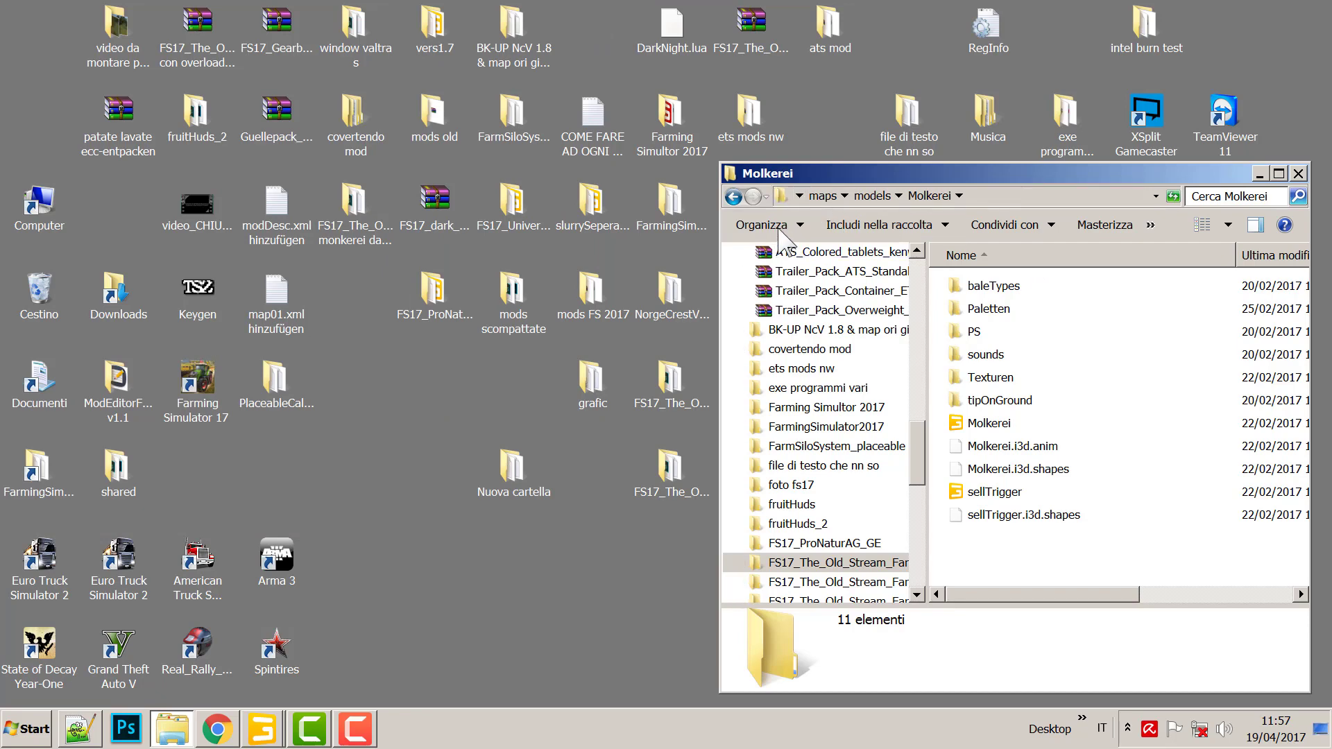
Return from the Molkerei folder to its parent models folder and search there for "gear".
click(734, 196)
click(1194, 195)
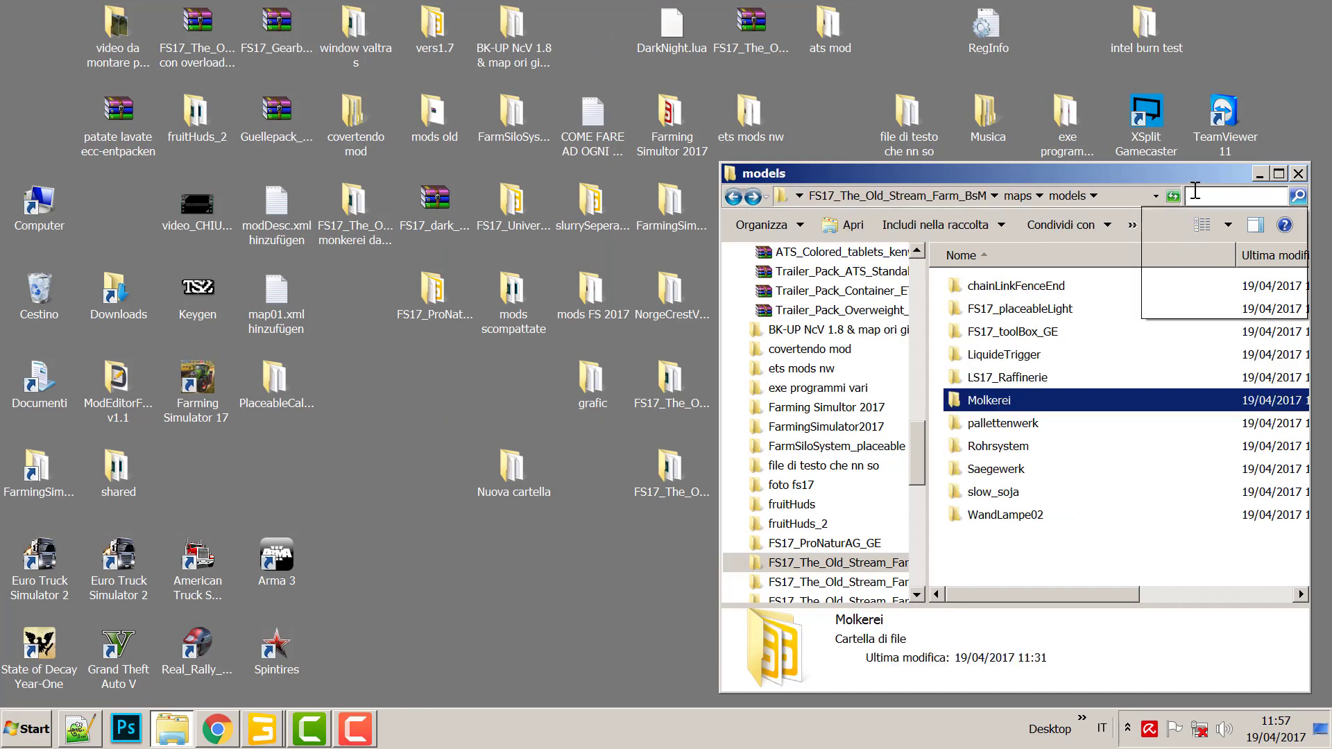
text(ge)
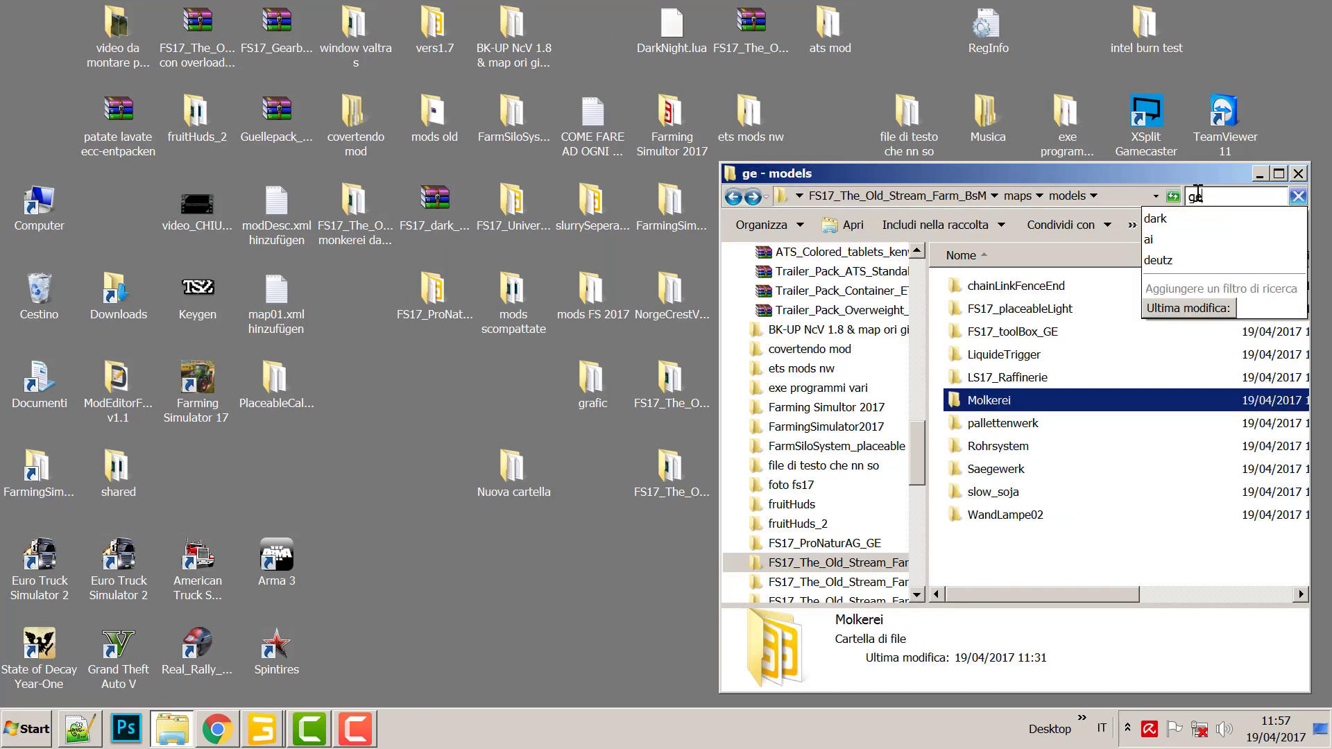
text(ar)
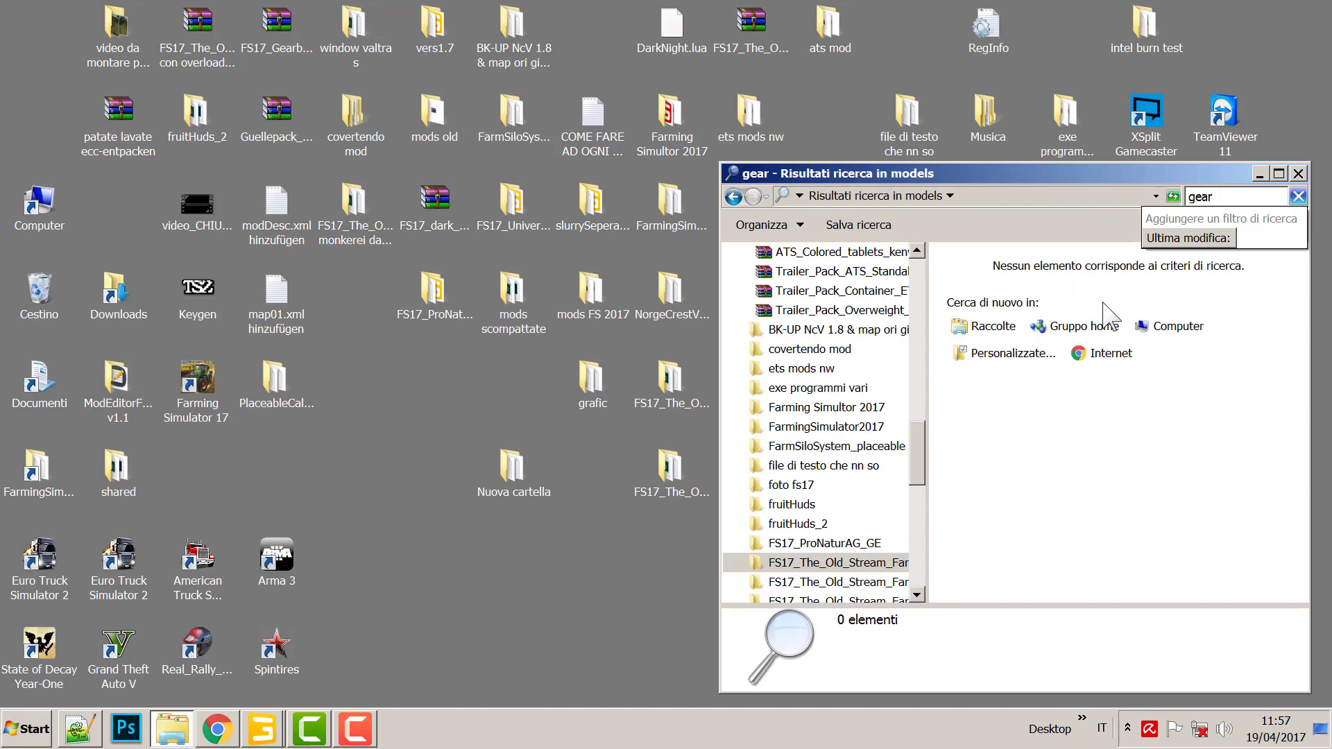
key(Return)
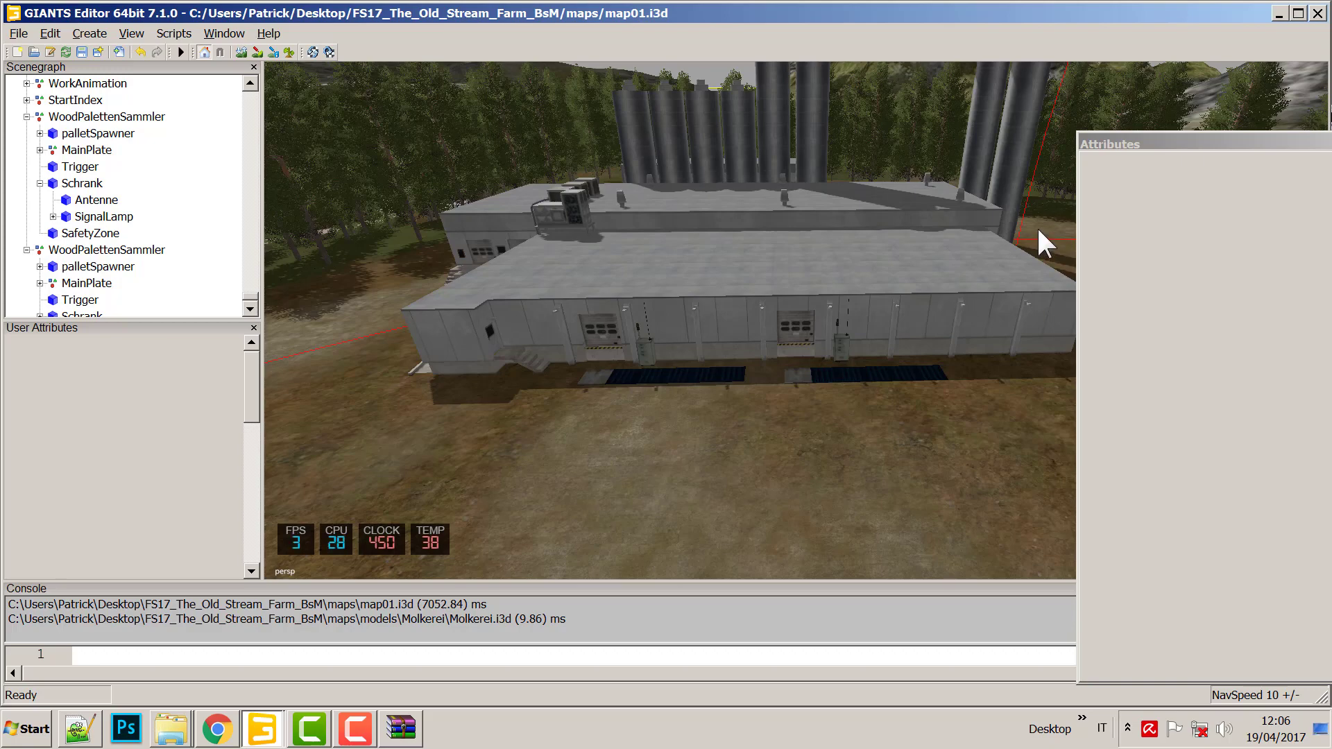
Examine the placed dairy building from several sides, including its silos, walls, milk tank bay and the two pallet collectors.
alt+drag(668, 308, 795, 276)
right_drag(794, 276, 911, 340)
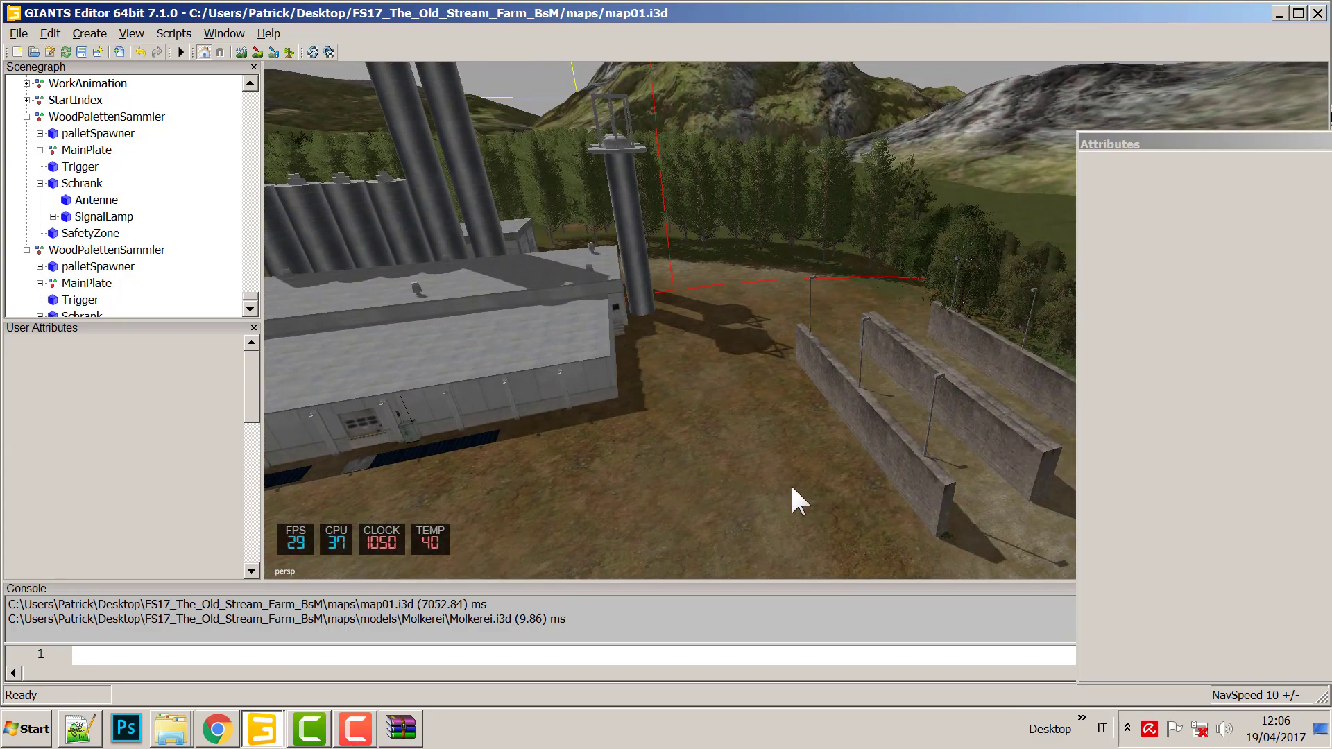
right_drag(831, 408, 761, 350)
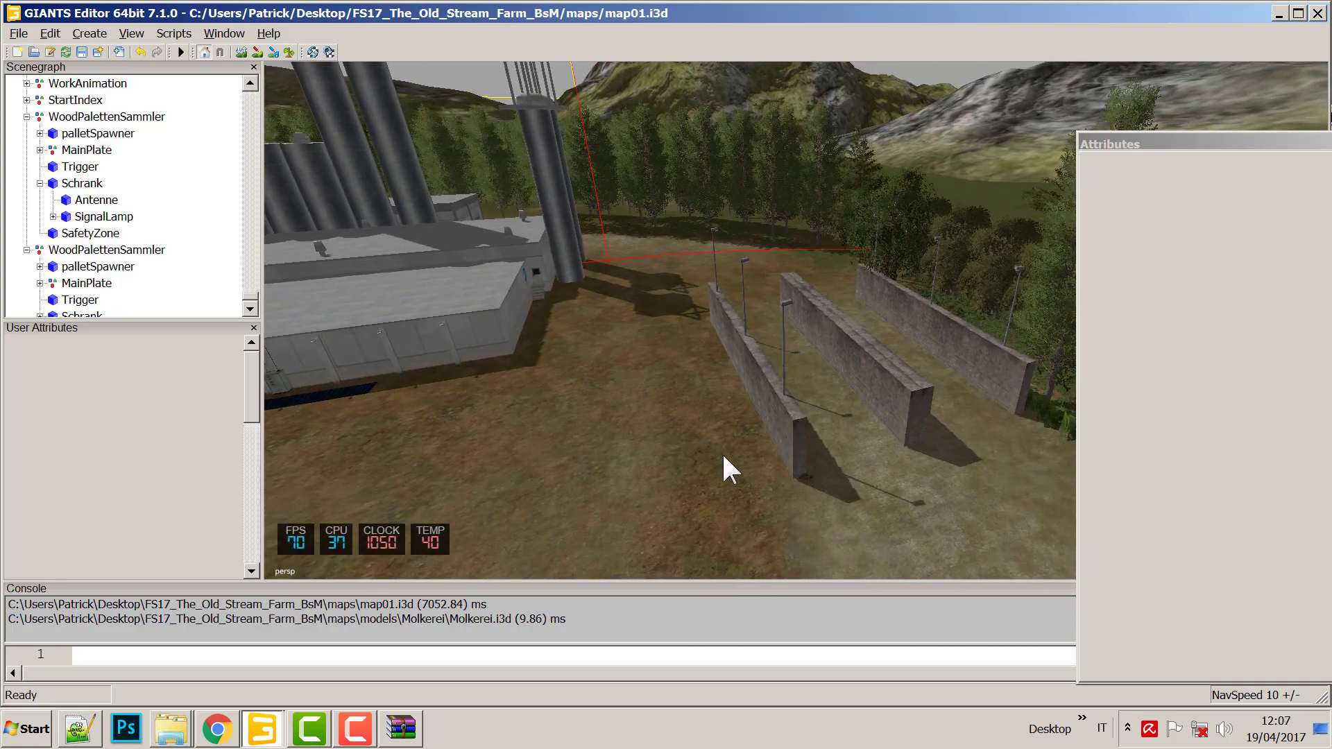
right_drag(632, 255, 757, 431)
right_drag(746, 380, 673, 427)
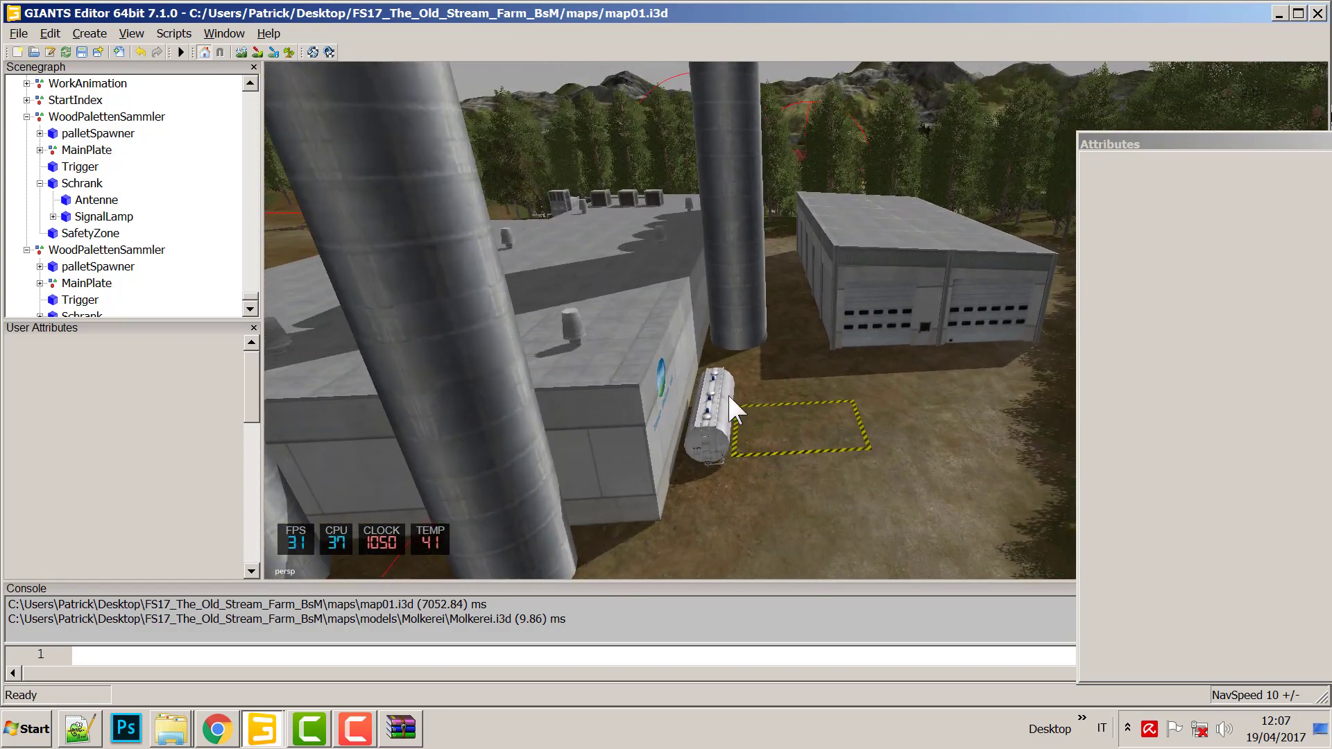
right_drag(846, 340, 581, 397)
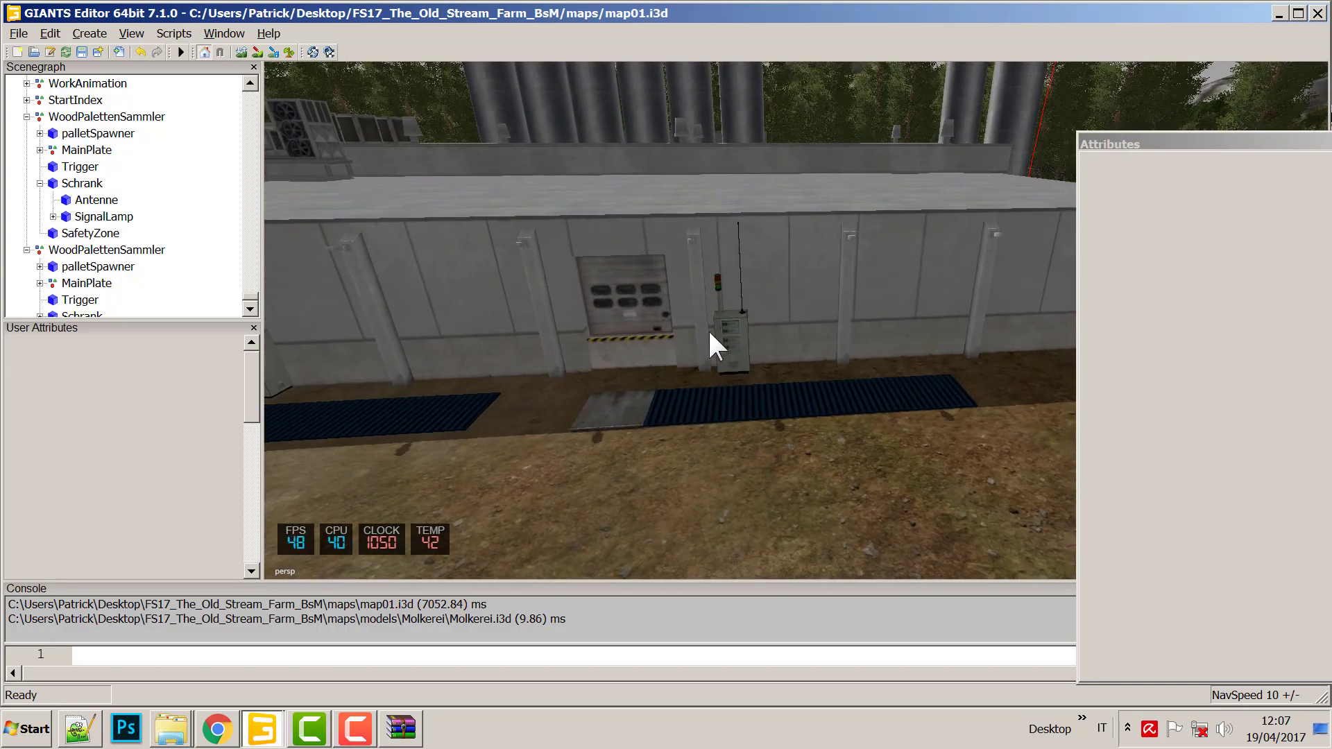
right_drag(710, 333, 764, 379)
Import the sellTrigger i3D file from the Molkerei folder into the map.
click(23, 34)
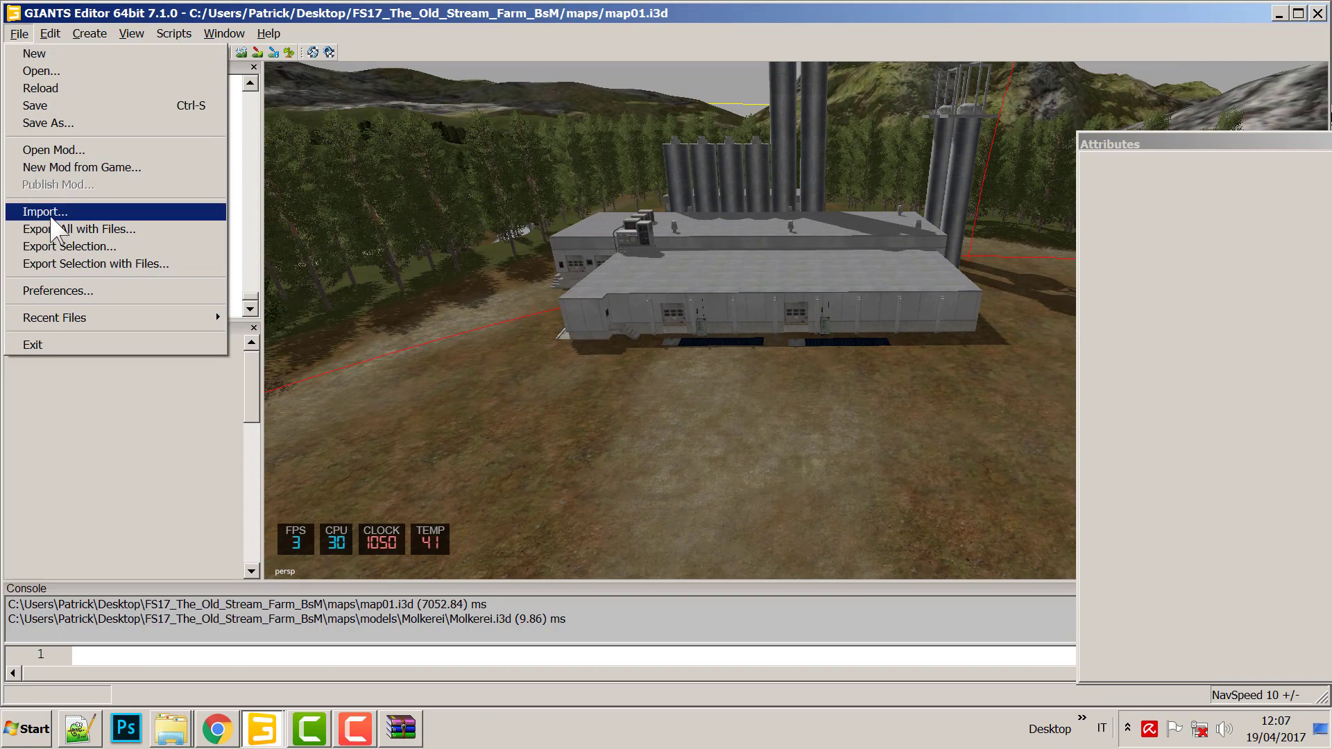
click(62, 212)
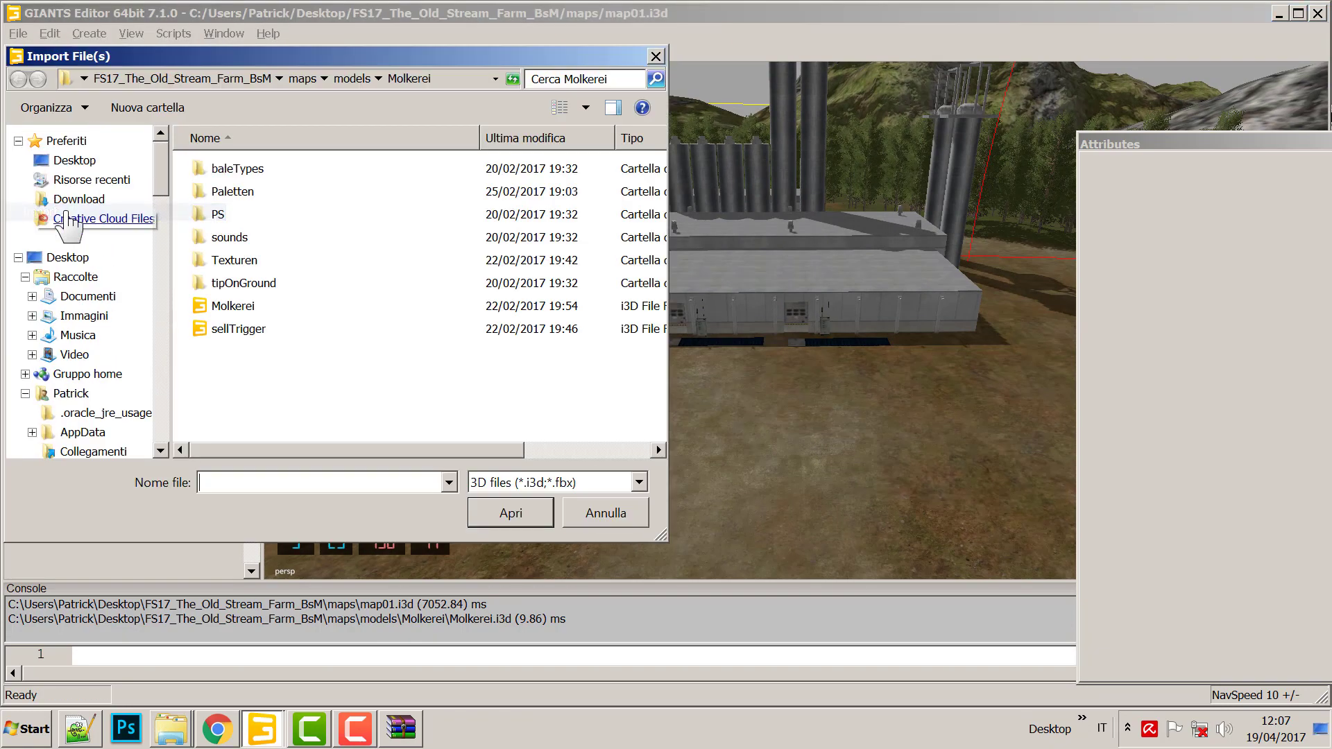
click(232, 328)
click(511, 513)
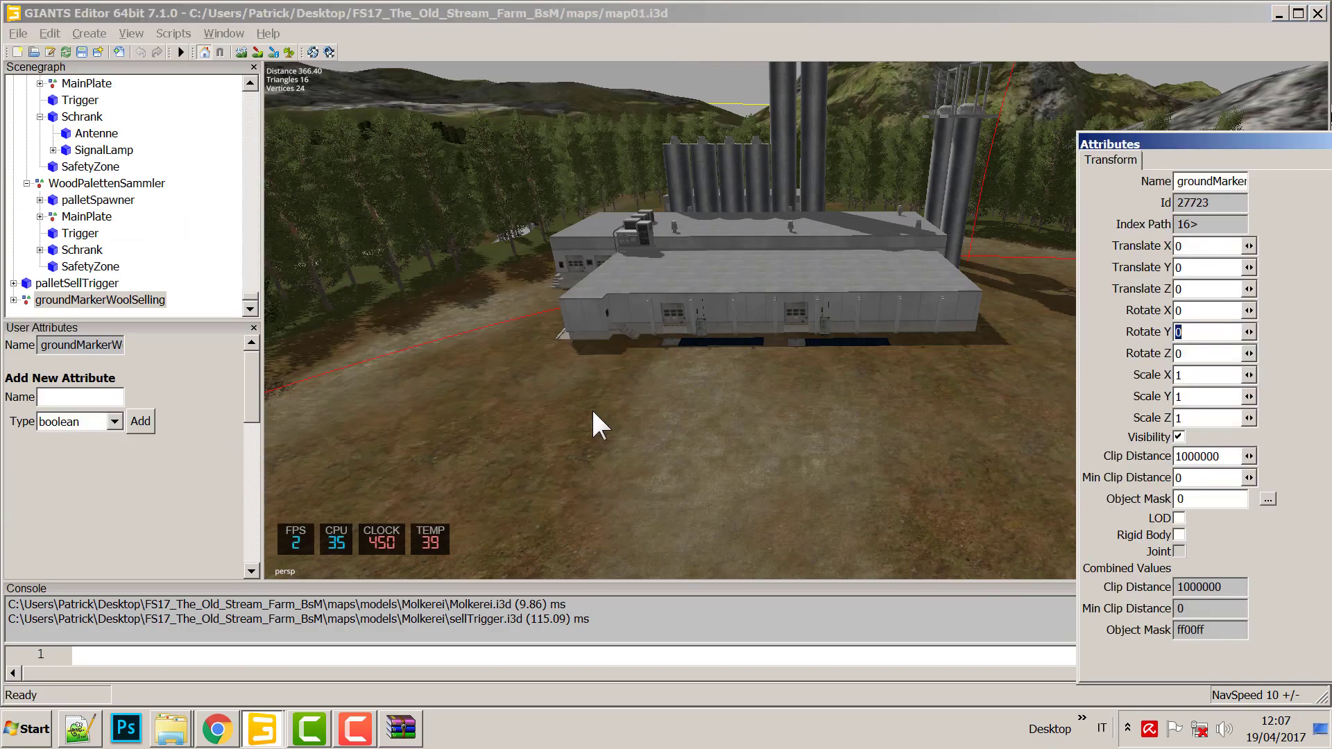
Move the groundMarkerWoolSelling group toward the Lagerhaus yard, to about X 192 and Z 681.
alt+drag(637, 234, 483, 220)
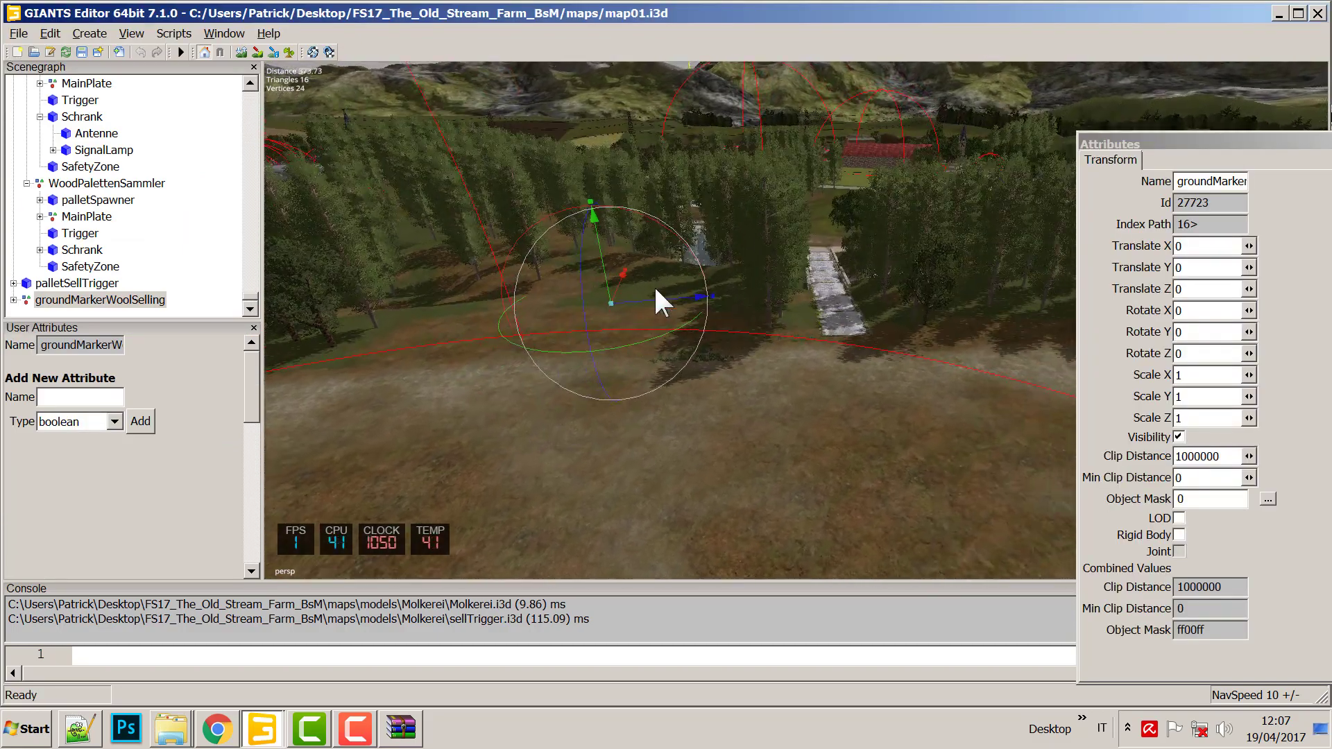
drag(655, 294, 938, 173)
right_drag(938, 174, 645, 121)
scroll(646, 153, up, 4)
scroll(639, 291, up, 2)
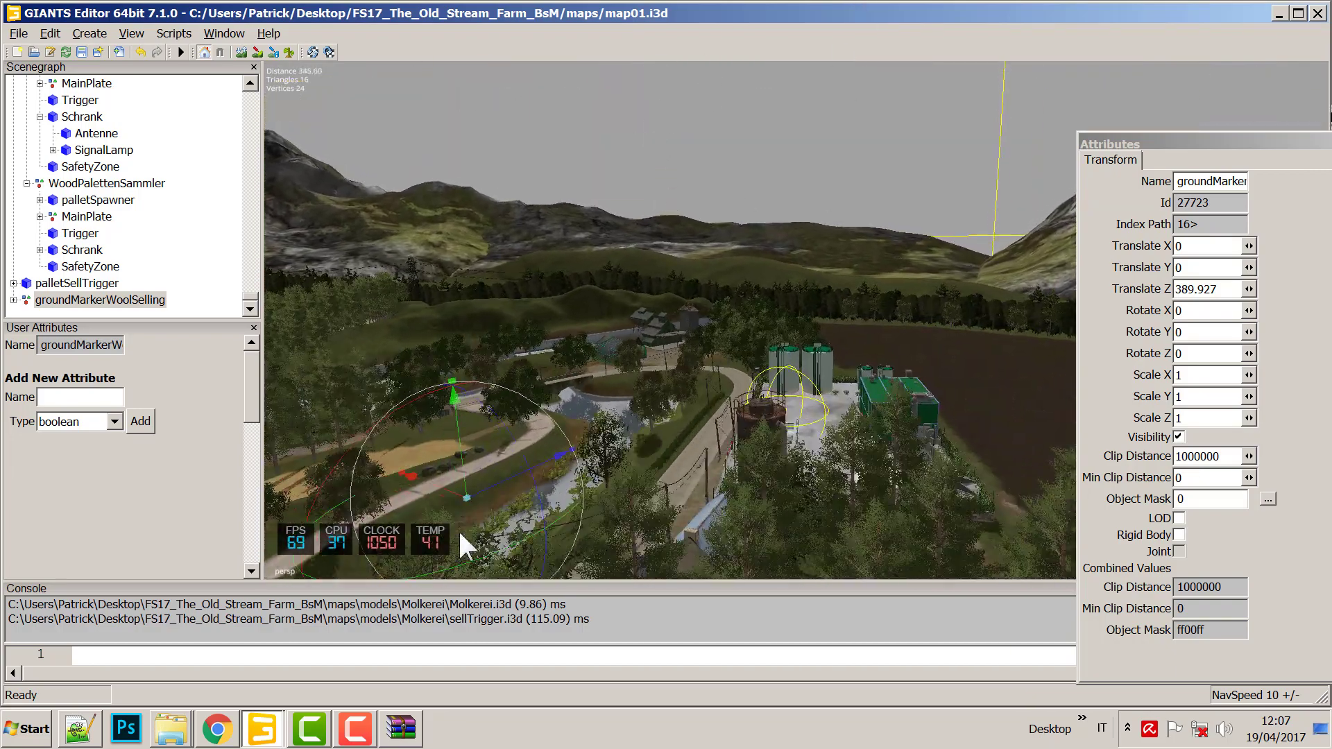
drag(494, 484, 559, 349)
scroll(614, 472, up, 6)
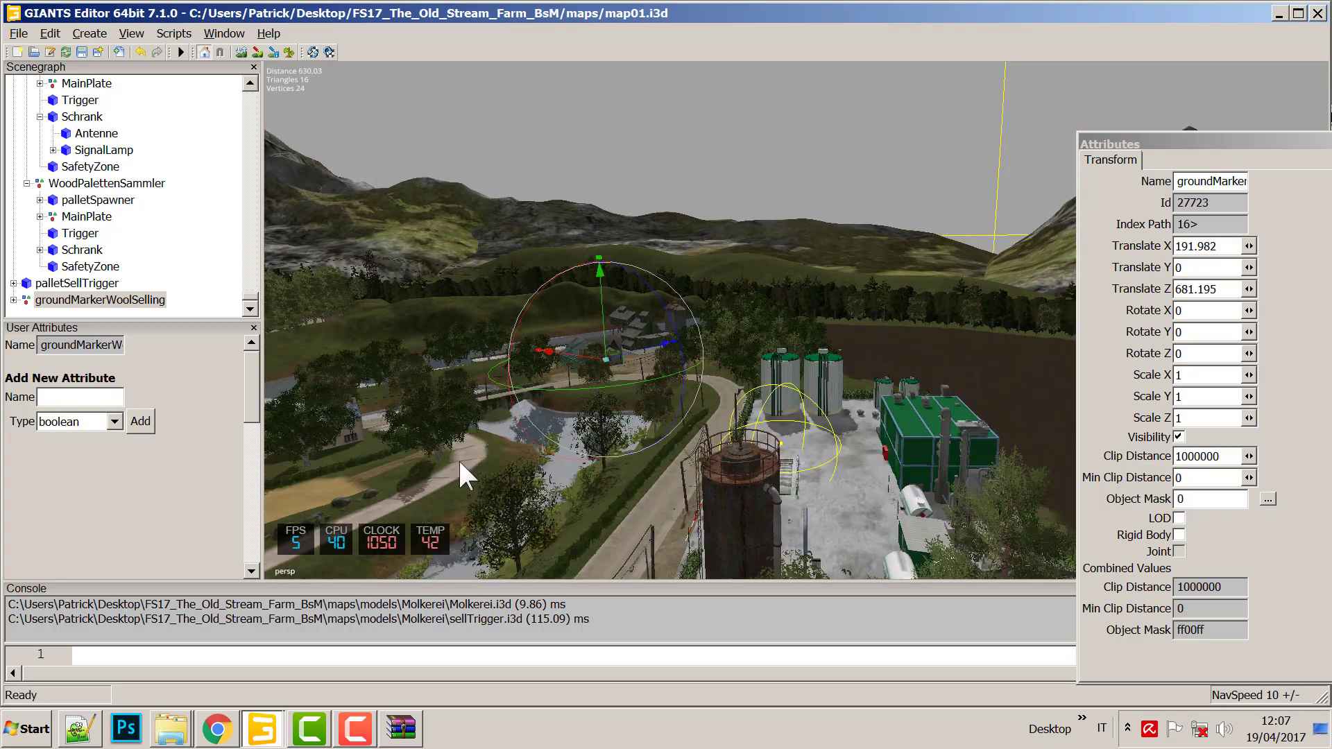
right_drag(565, 406, 652, 333)
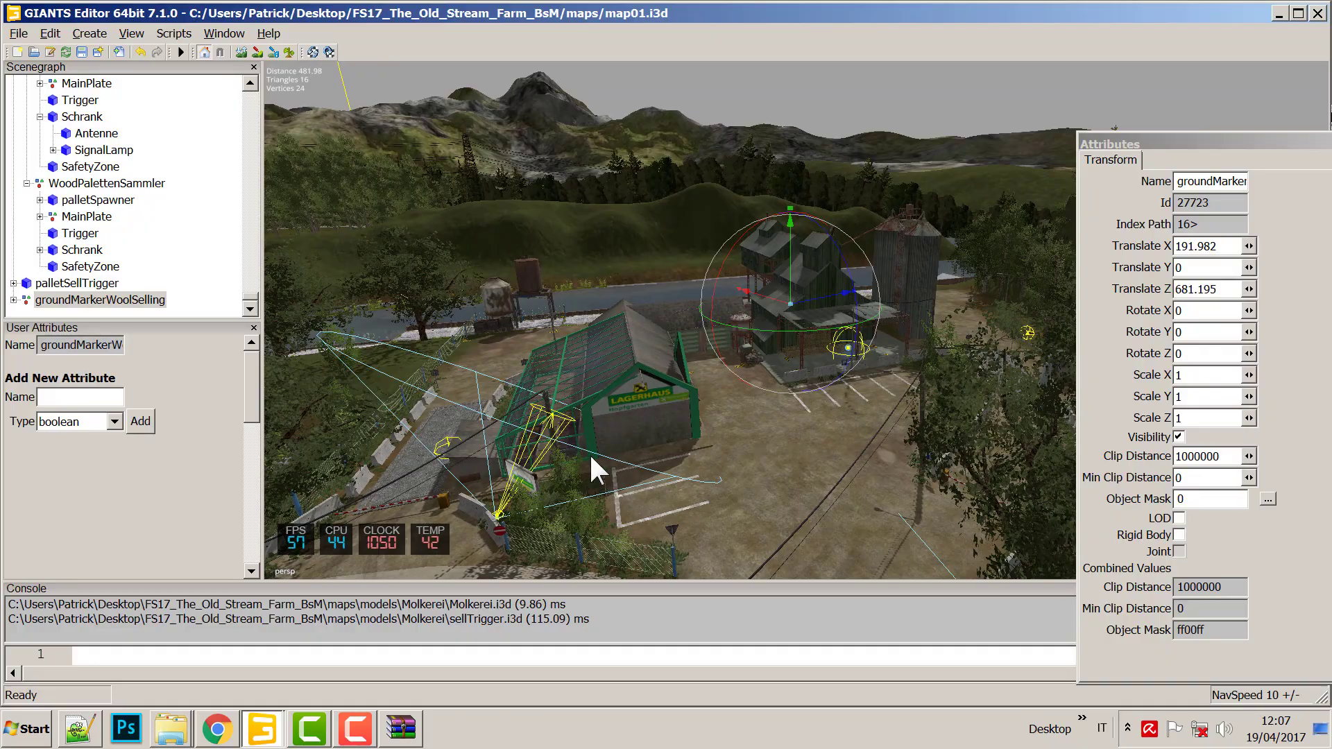
Move groundMarkerWoolSelling to about X -84.7, Y 78.6, Z 417.9 near the riverside yard and rotate it about -21.5° around Y.
right_drag(631, 392, 930, 264)
drag(896, 273, 663, 141)
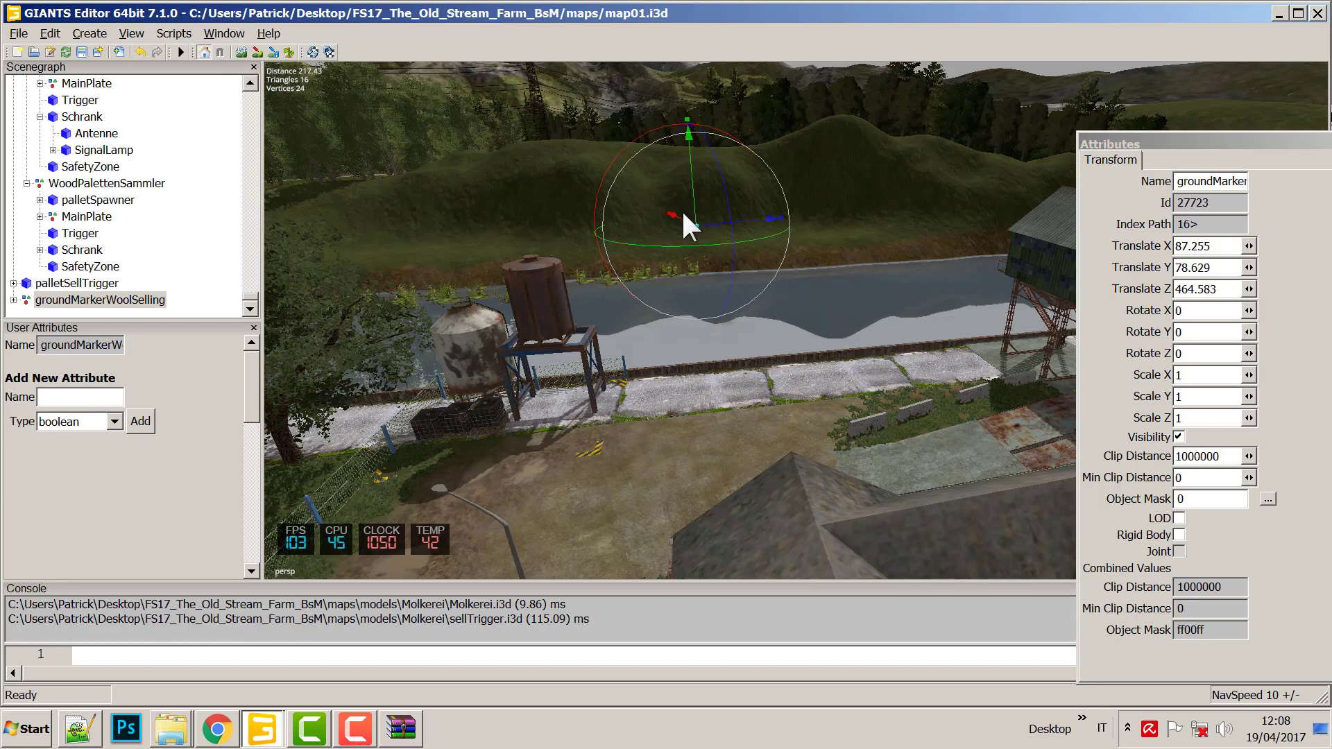
drag(687, 223, 1097, 535)
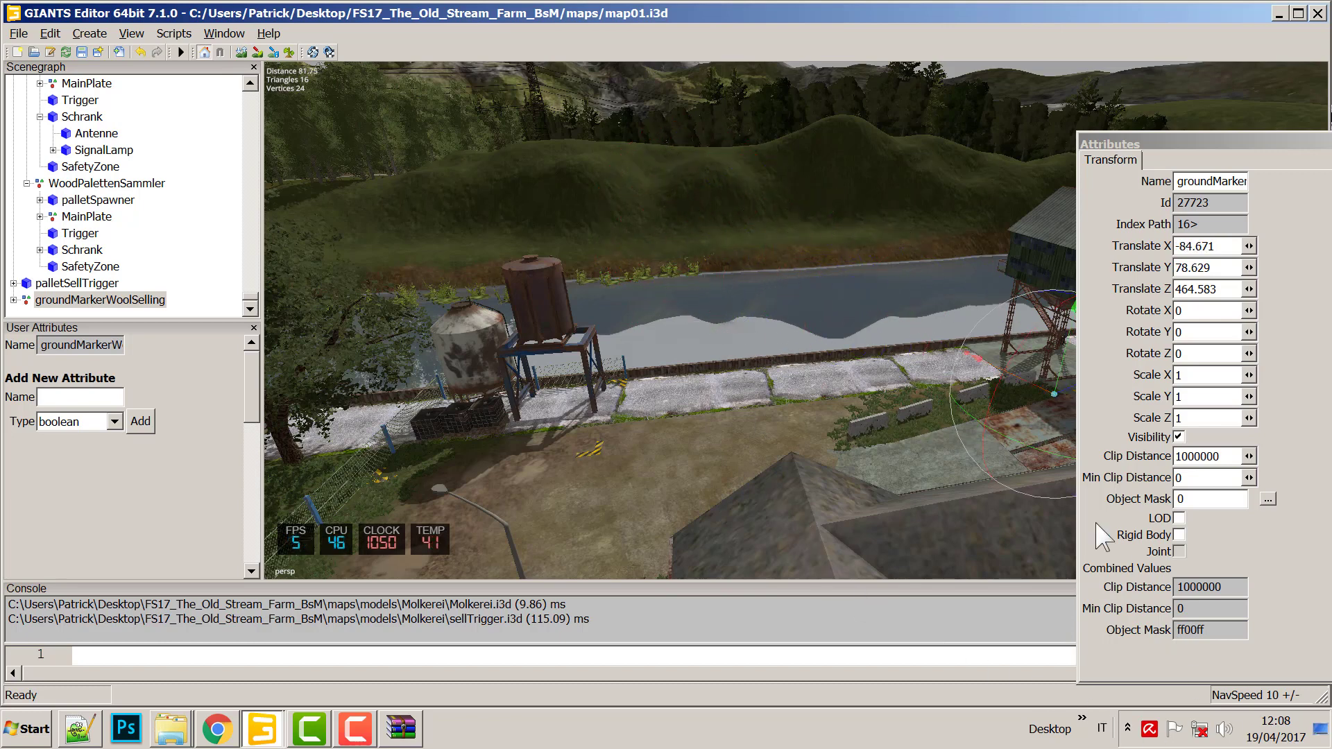
drag(1077, 402, 699, 525)
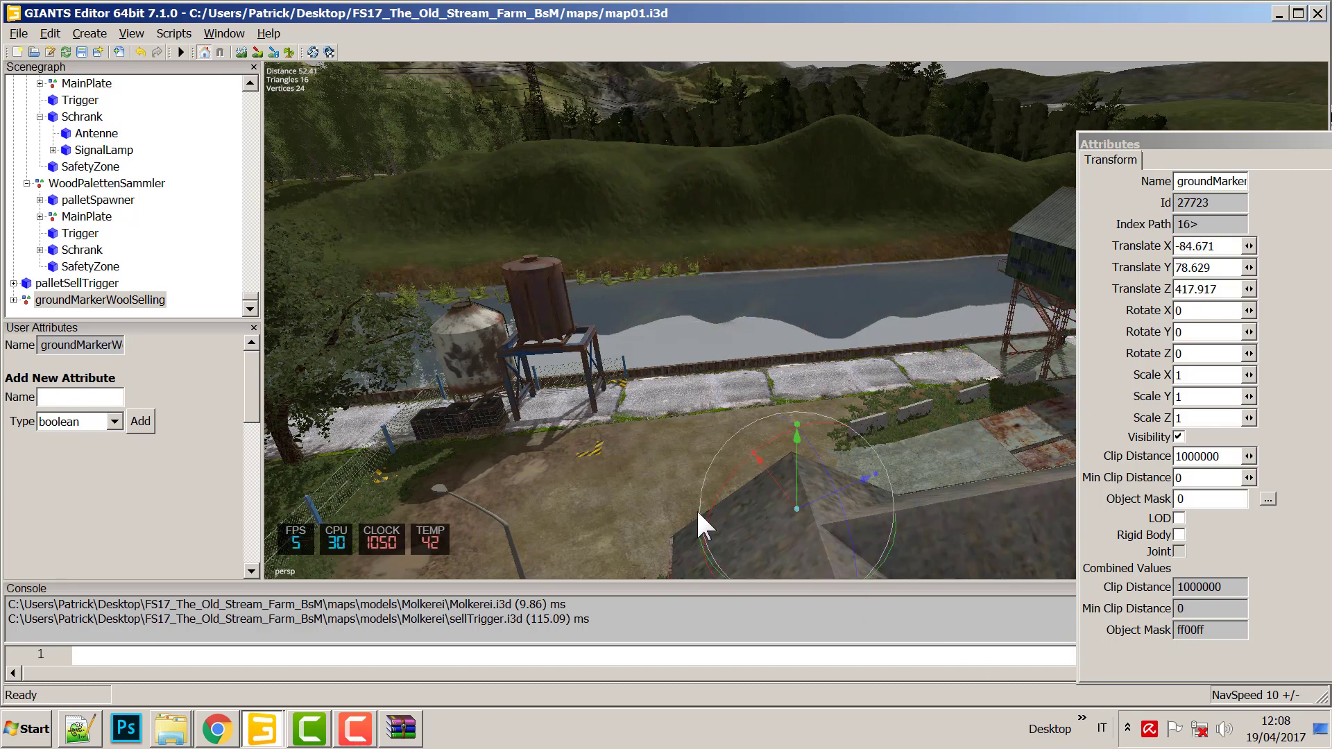
mouse_move(892, 552)
mouse_down()
mouse_move(858, 593)
mouse_move(870, 564)
mouse_up()
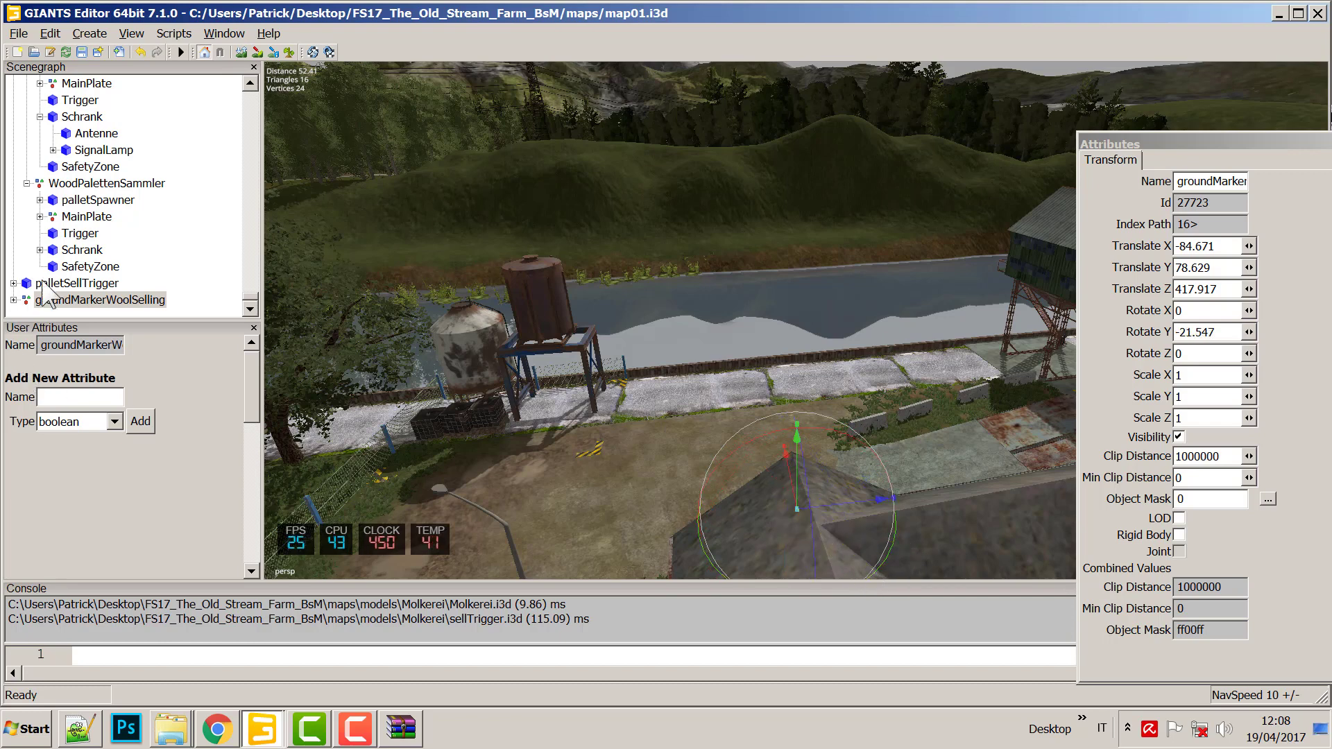
Raise groundMarkerWoolSelling to about Y 102.5 at the riverside yard and turn it to about X -180, Y -66.3, Z -180 degrees.
click(63, 286)
click(69, 300)
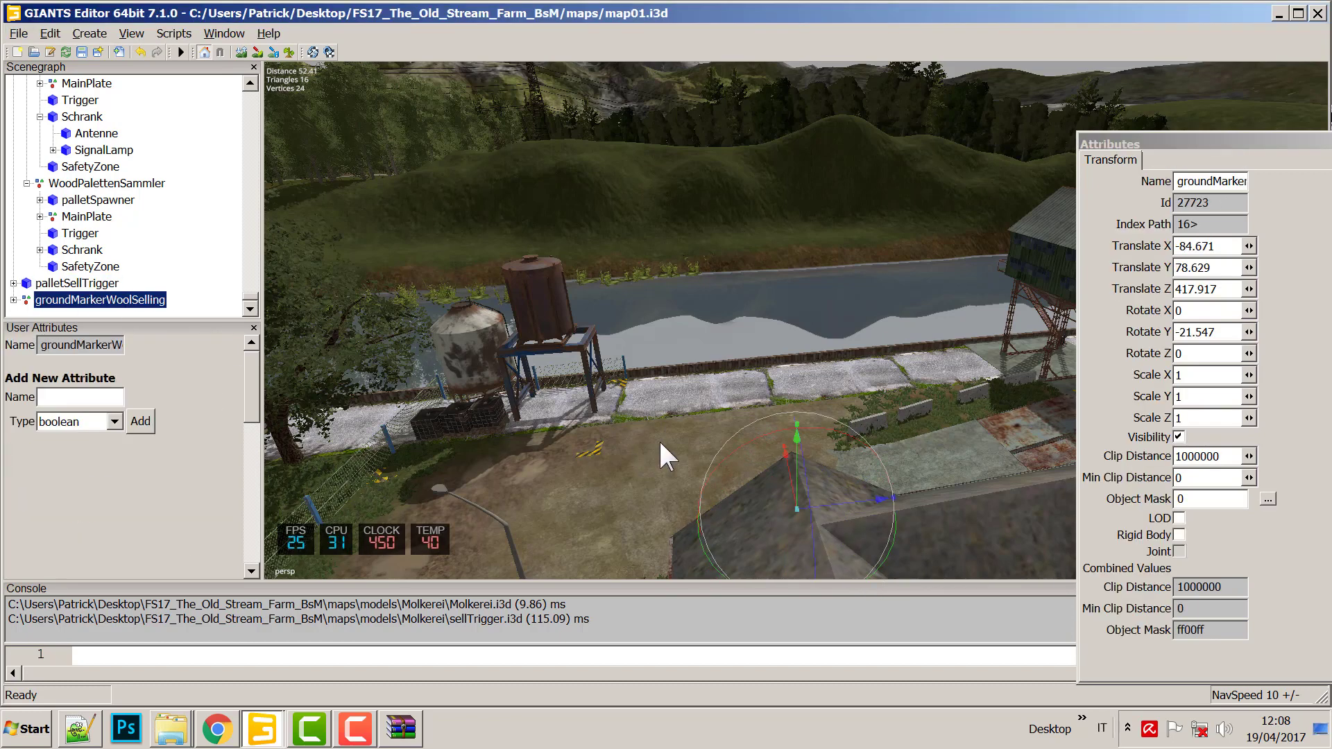
alt+drag(386, 327, 598, 311)
mouse_move(597, 306)
right_down()
mouse_move(587, 550)
mouse_move(651, 476)
mouse_move(791, 381)
mouse_move(648, 304)
mouse_move(601, 378)
mouse_move(702, 413)
mouse_move(560, 274)
mouse_move(709, 180)
mouse_move(706, 342)
right_up()
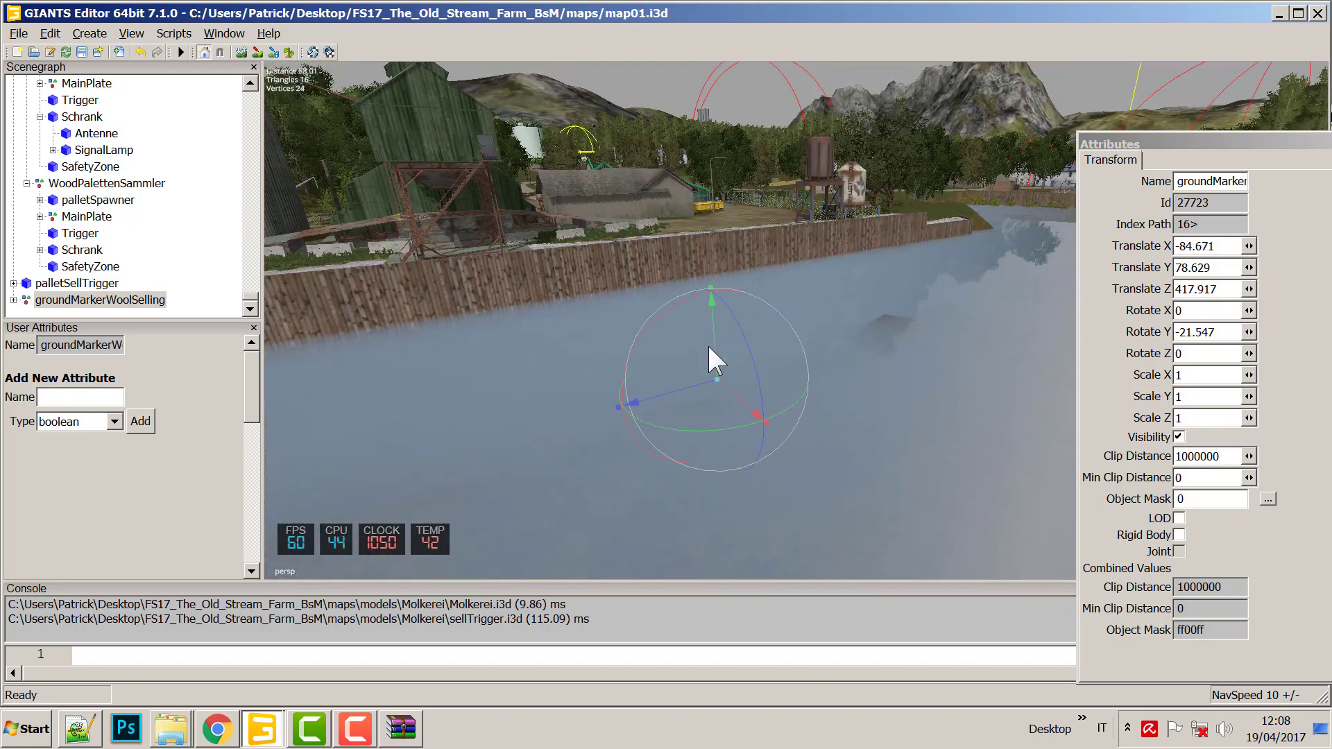
mouse_move(709, 333)
mouse_down()
mouse_move(698, 132)
mouse_move(677, 146)
mouse_up()
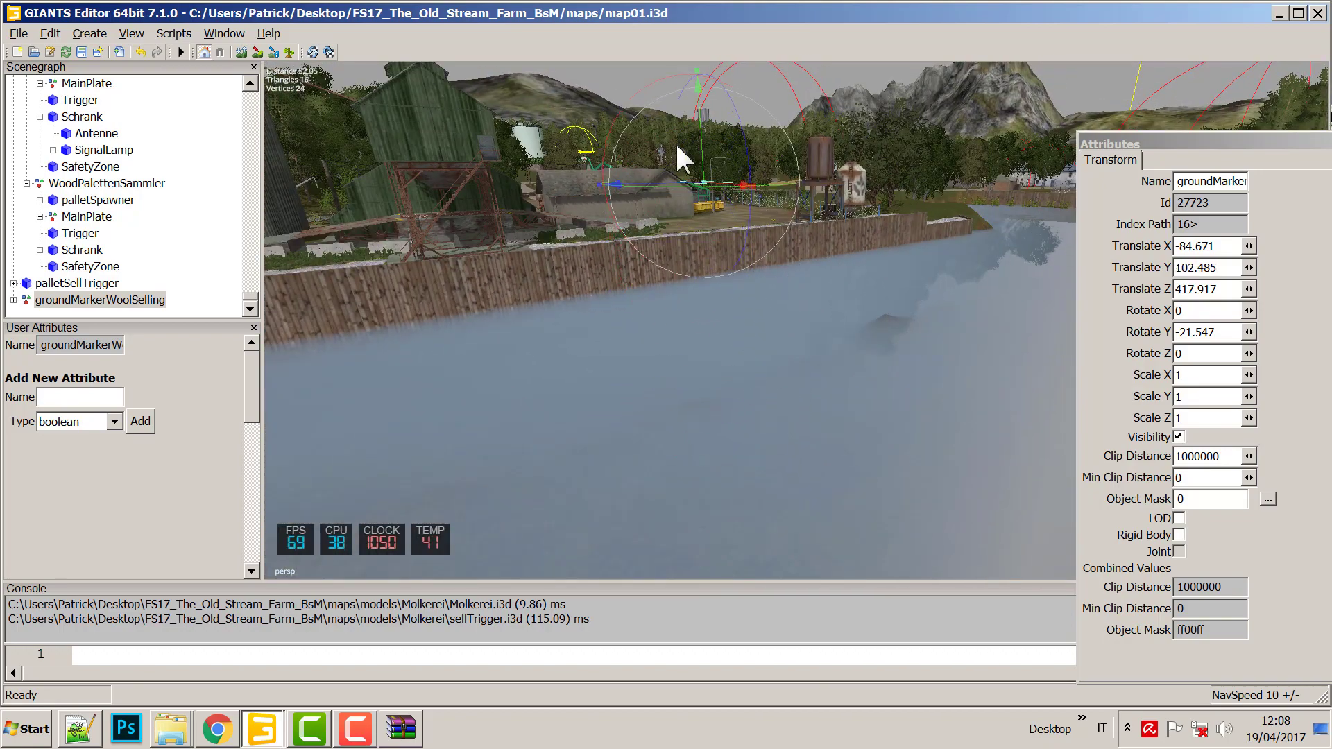
mouse_move(677, 146)
right_down()
mouse_move(638, 476)
mouse_move(652, 331)
mouse_move(593, 306)
mouse_move(585, 377)
right_up()
mouse_move(634, 440)
mouse_down()
mouse_move(564, 448)
mouse_move(453, 421)
mouse_up()
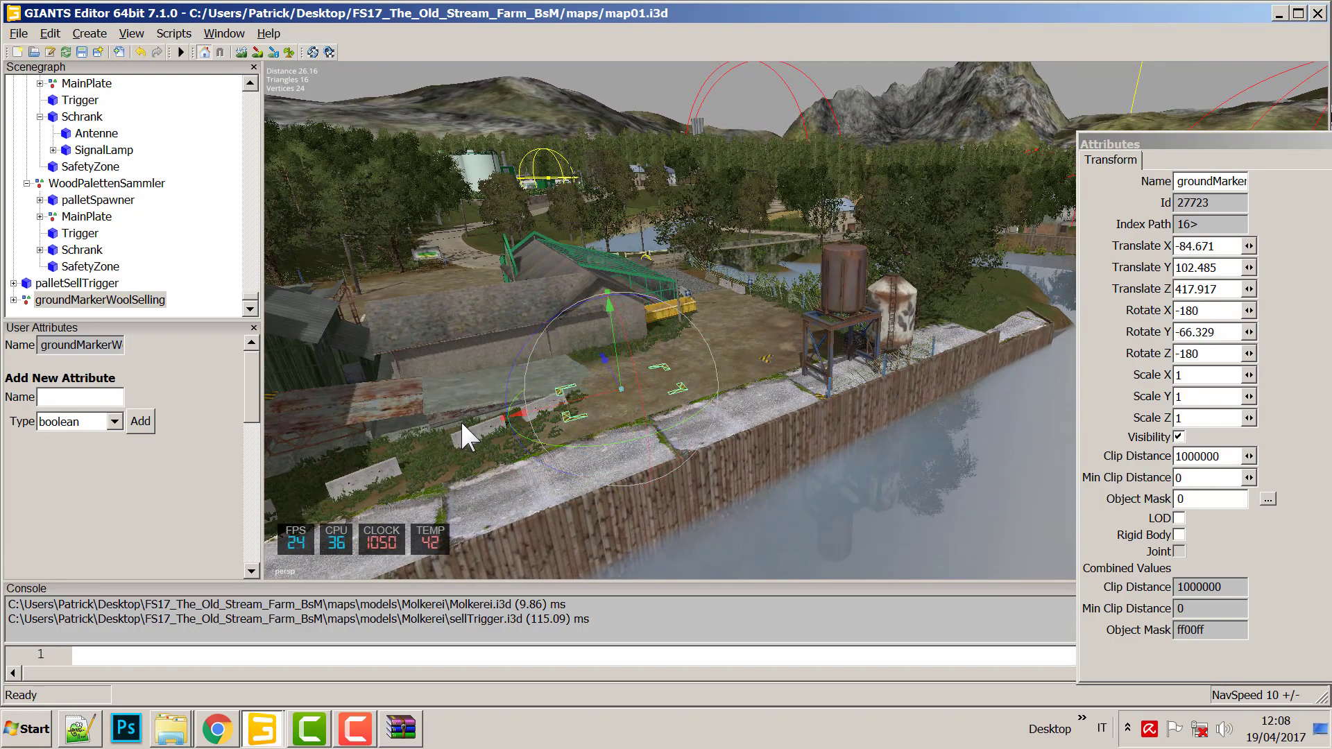
Pick out the wool-selling marker in the yard, reselect its whole group to check its placement, and select palletSellTrigger.
click(460, 419)
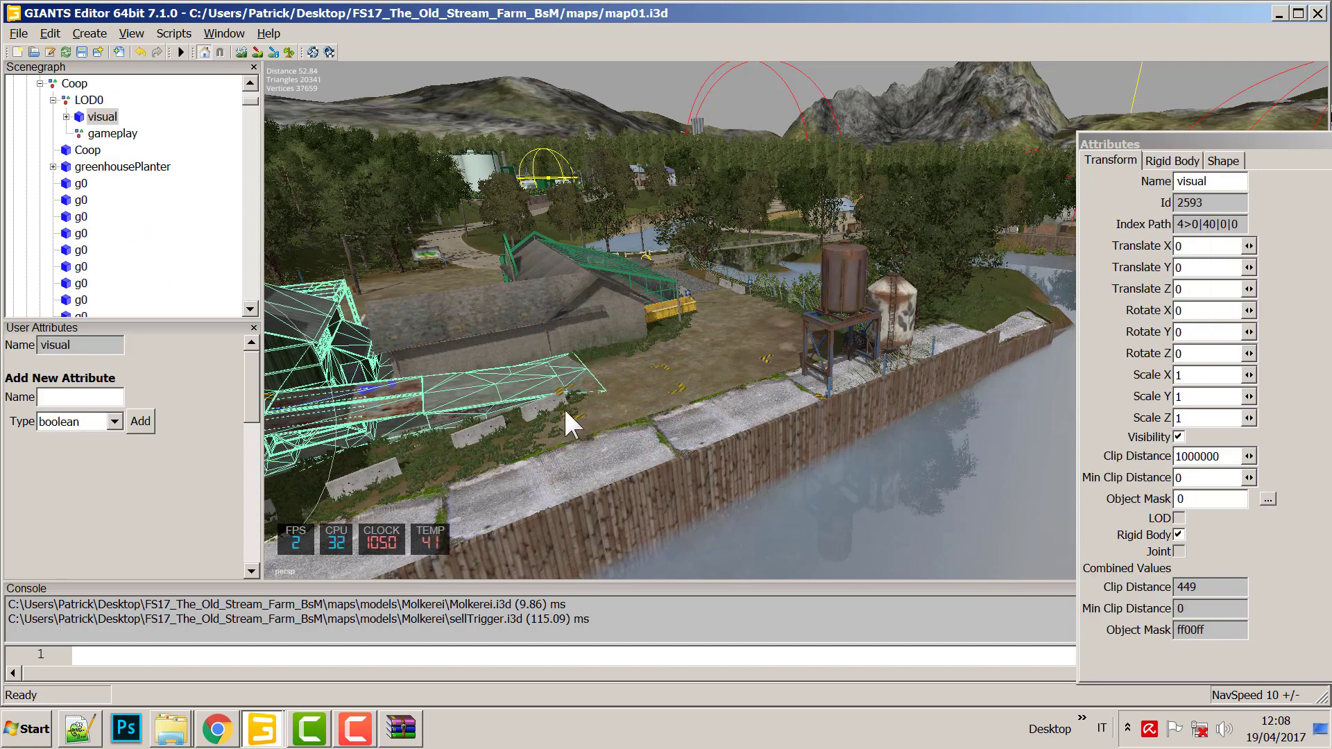
click(612, 386)
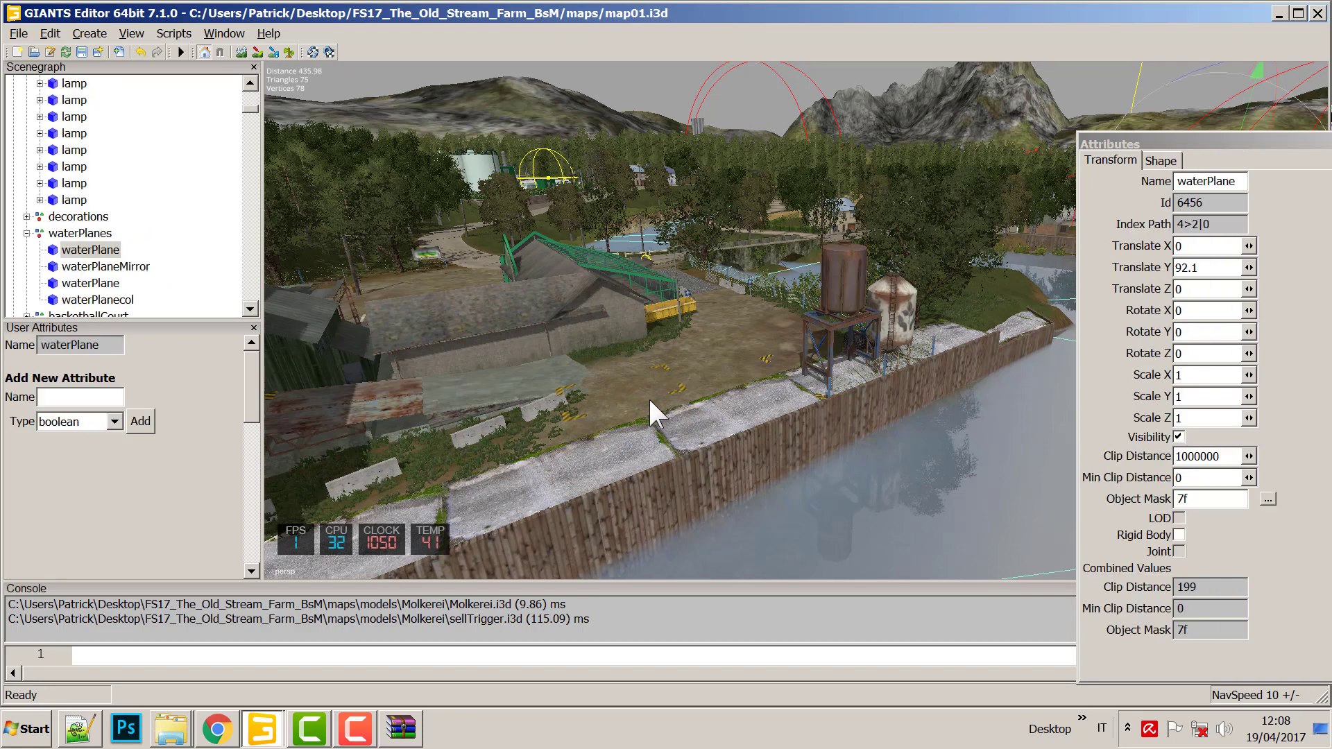
click(683, 386)
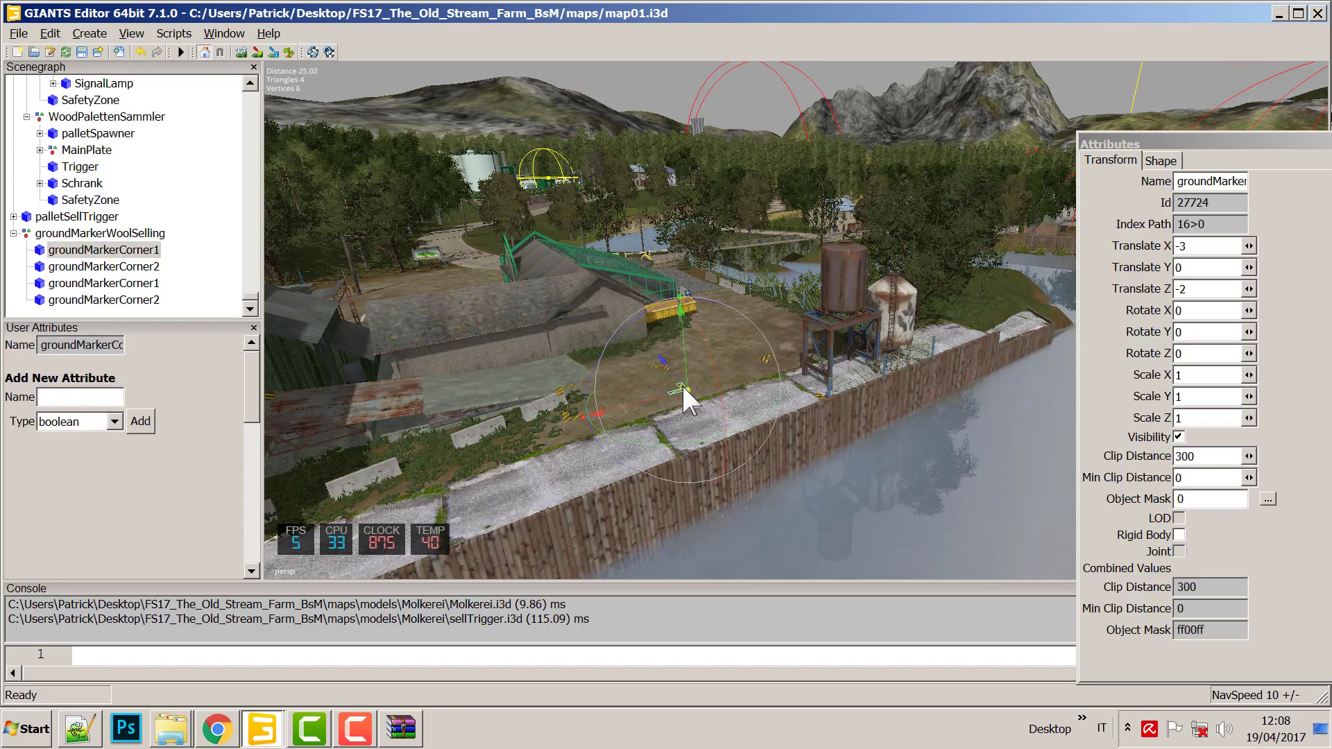
click(83, 234)
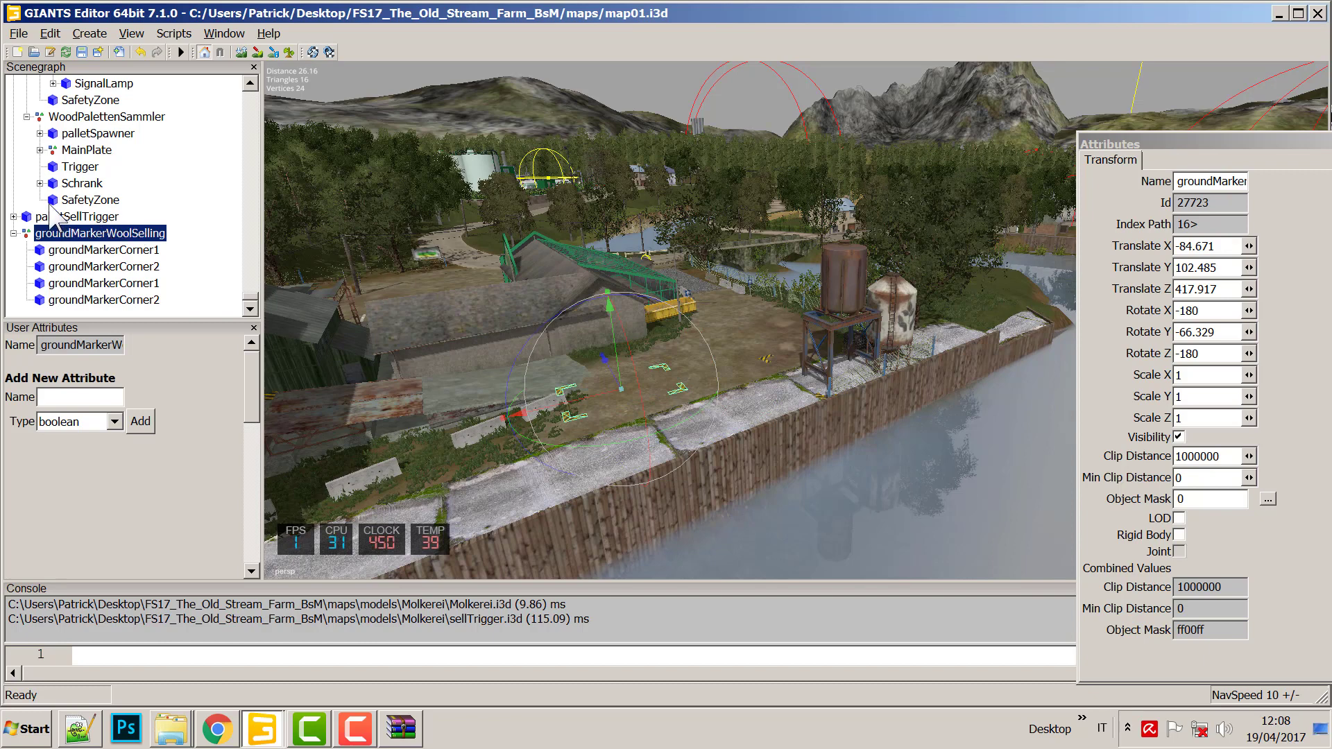
click(69, 218)
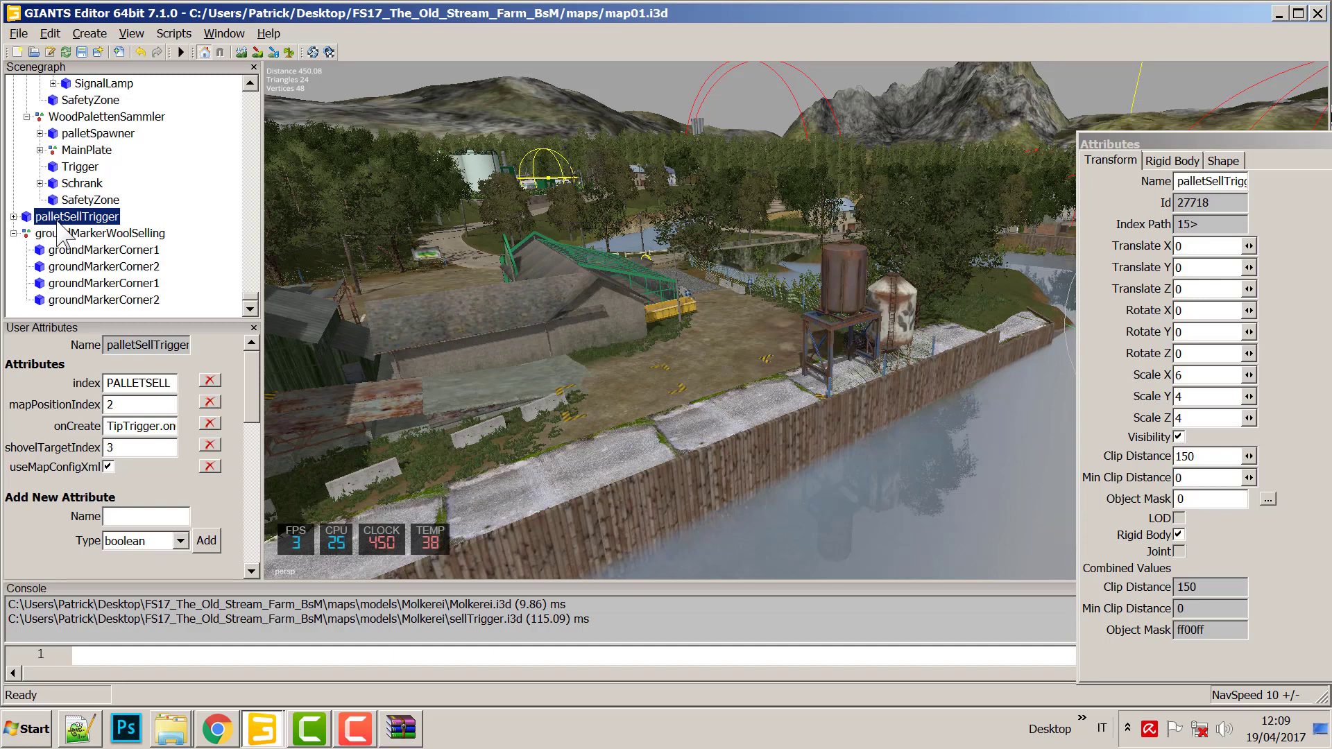
Cut palletSellTrigger from the scene root and paste it inside the groundMarkerWoolSelling group.
click(69, 235)
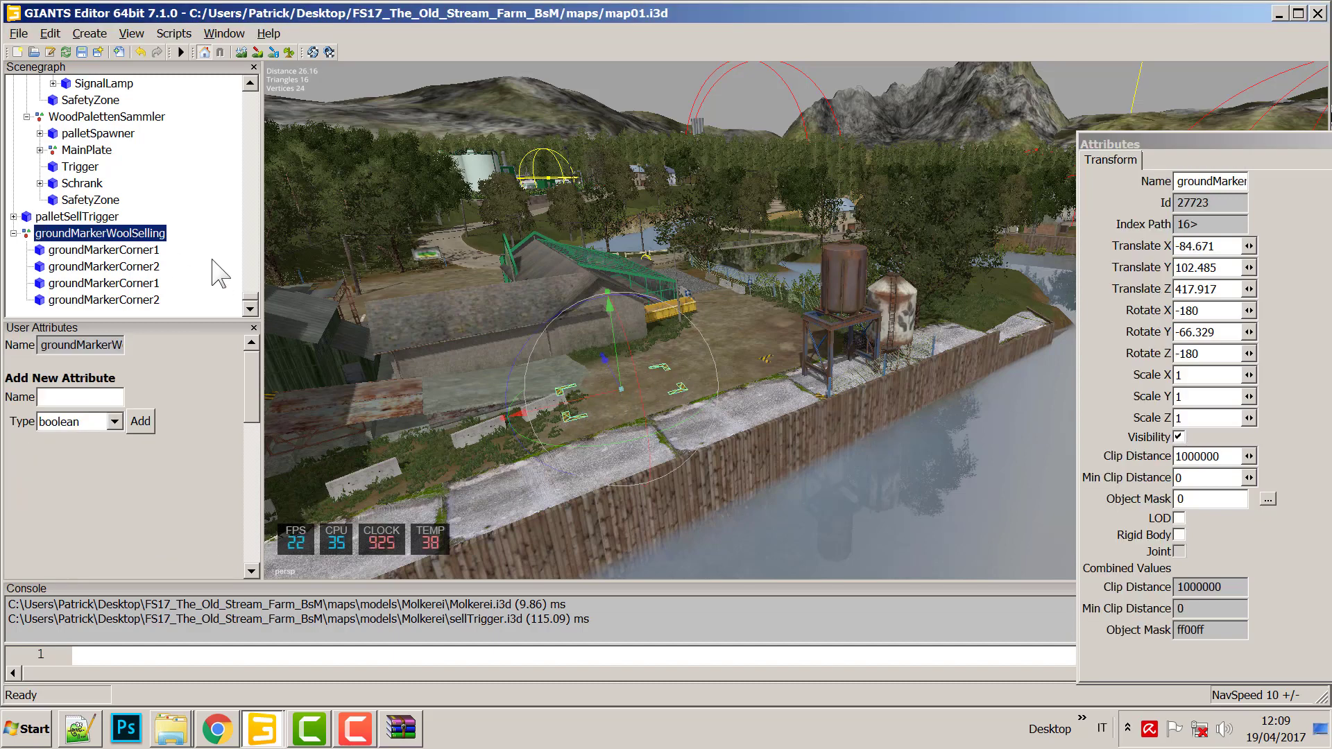
click(76, 216)
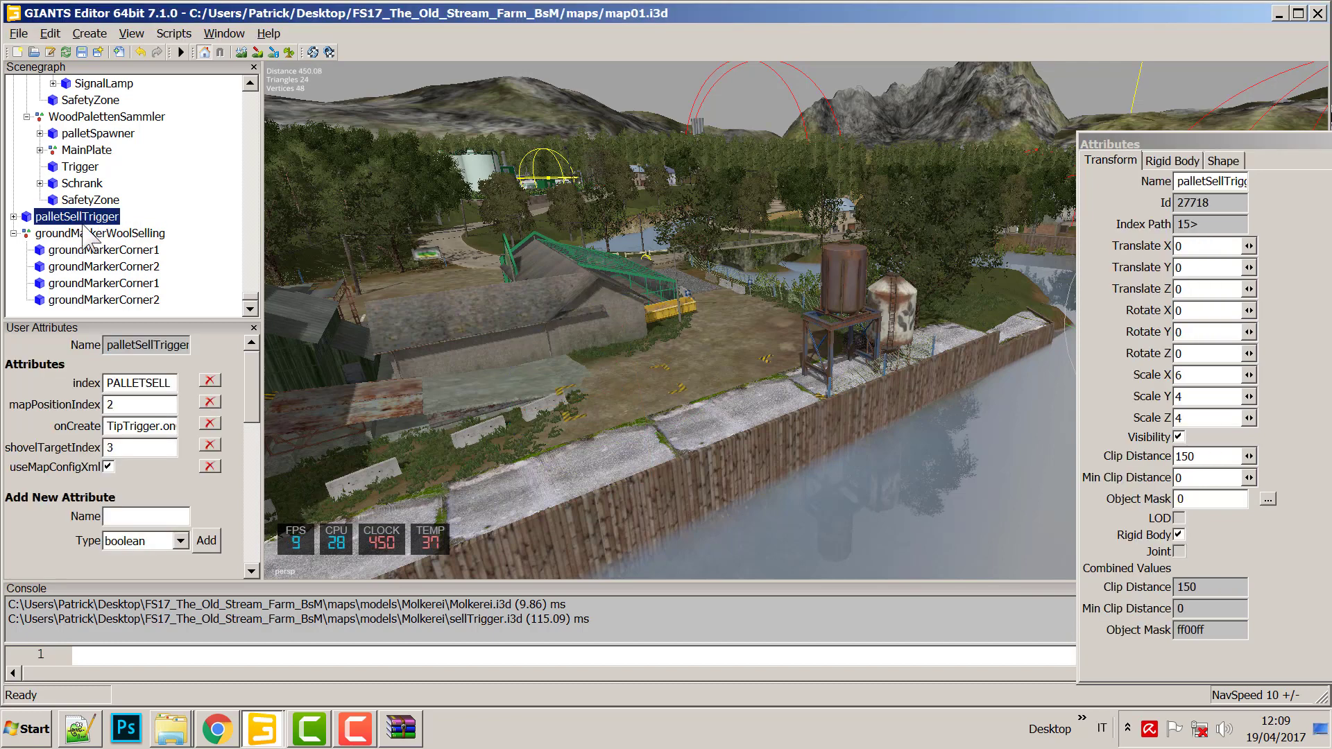
key(Delete)
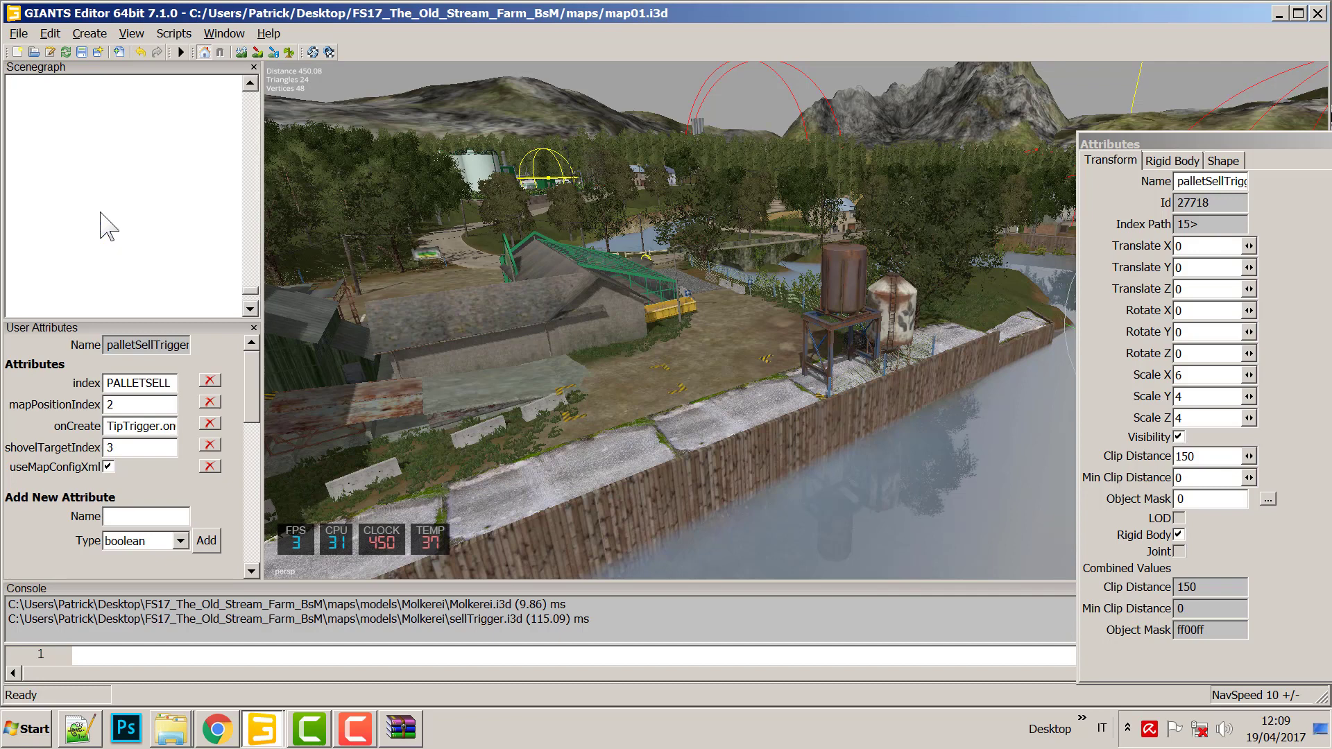
click(111, 235)
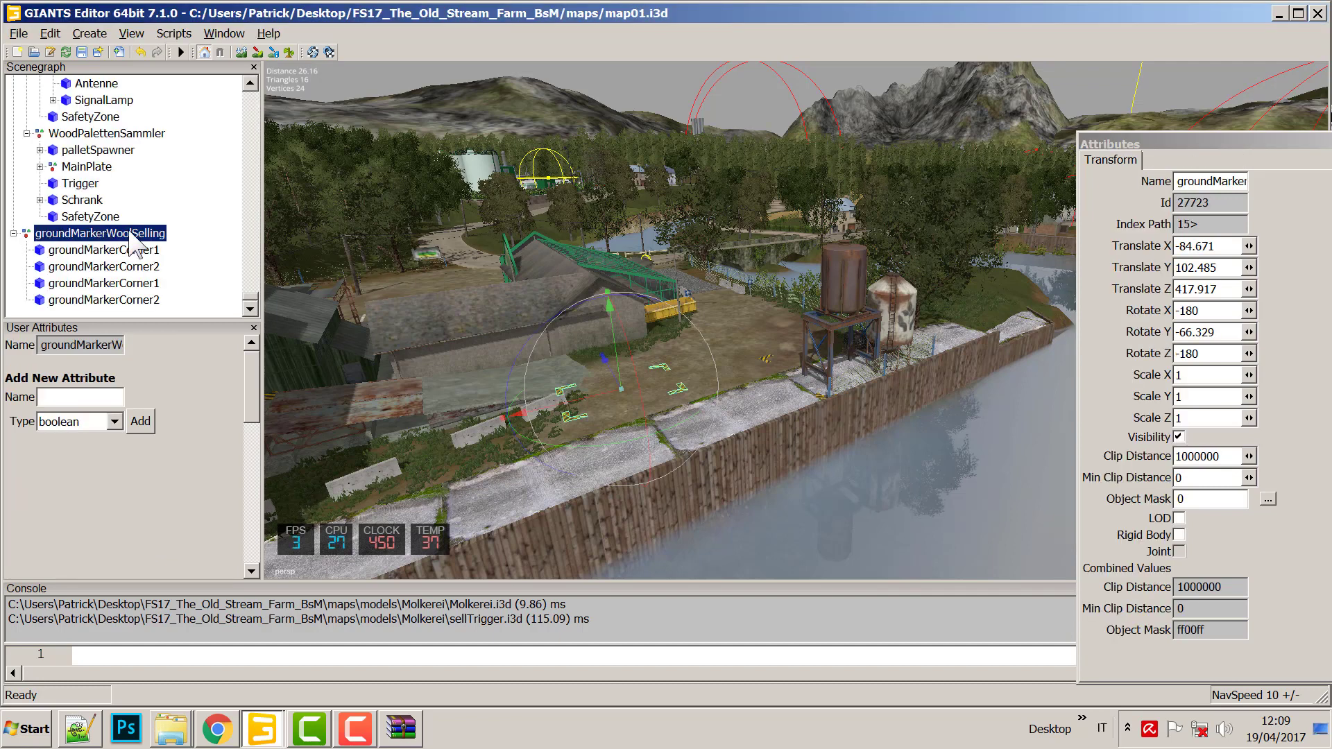
key(ctrl+v)
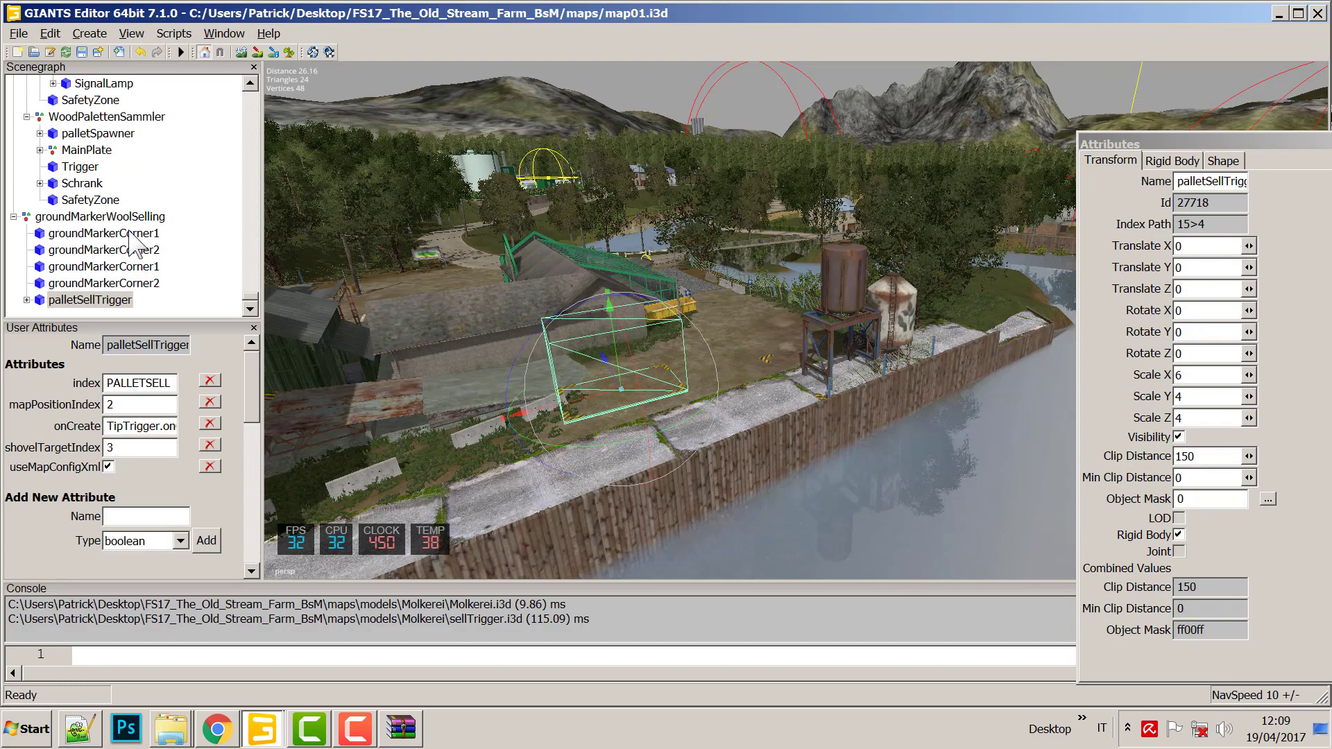
scroll(683, 384, up, 3)
alt+drag(640, 387, 529, 420)
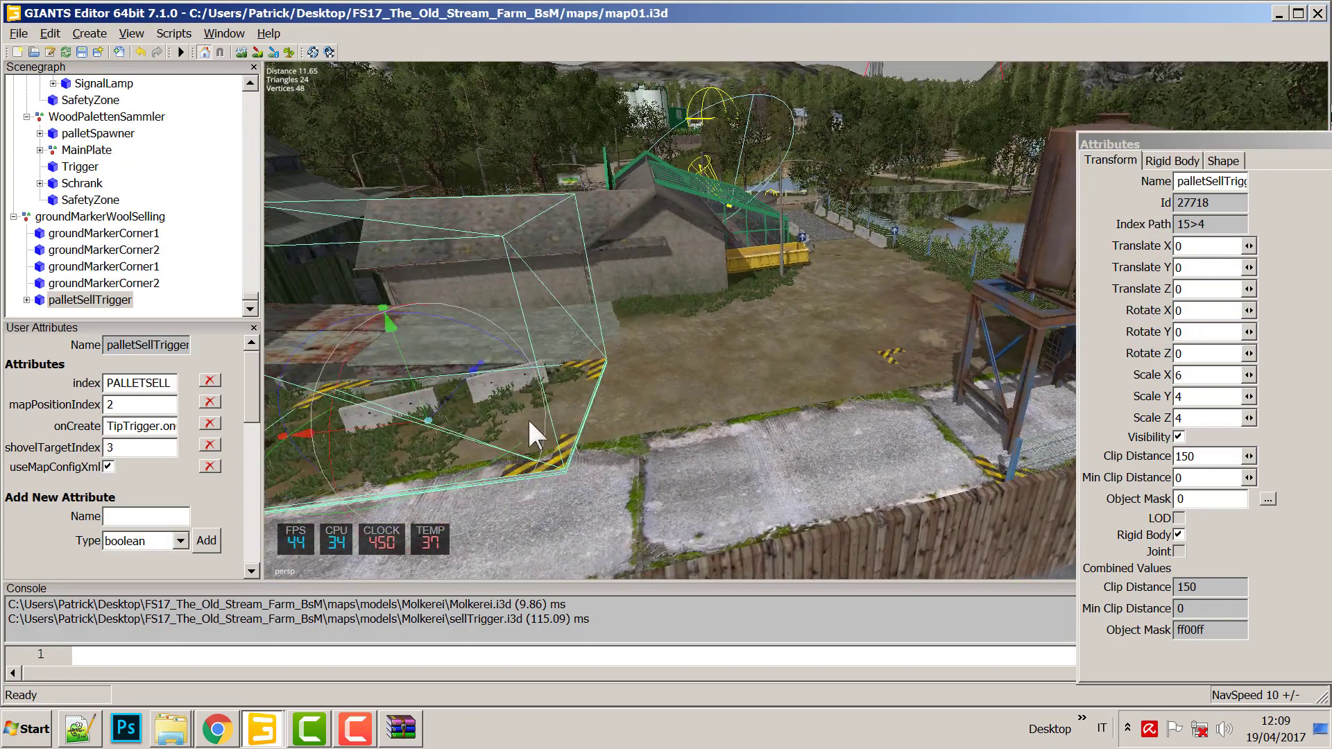
alt+middle_drag(528, 420, 694, 400)
scroll(718, 394, down, 3)
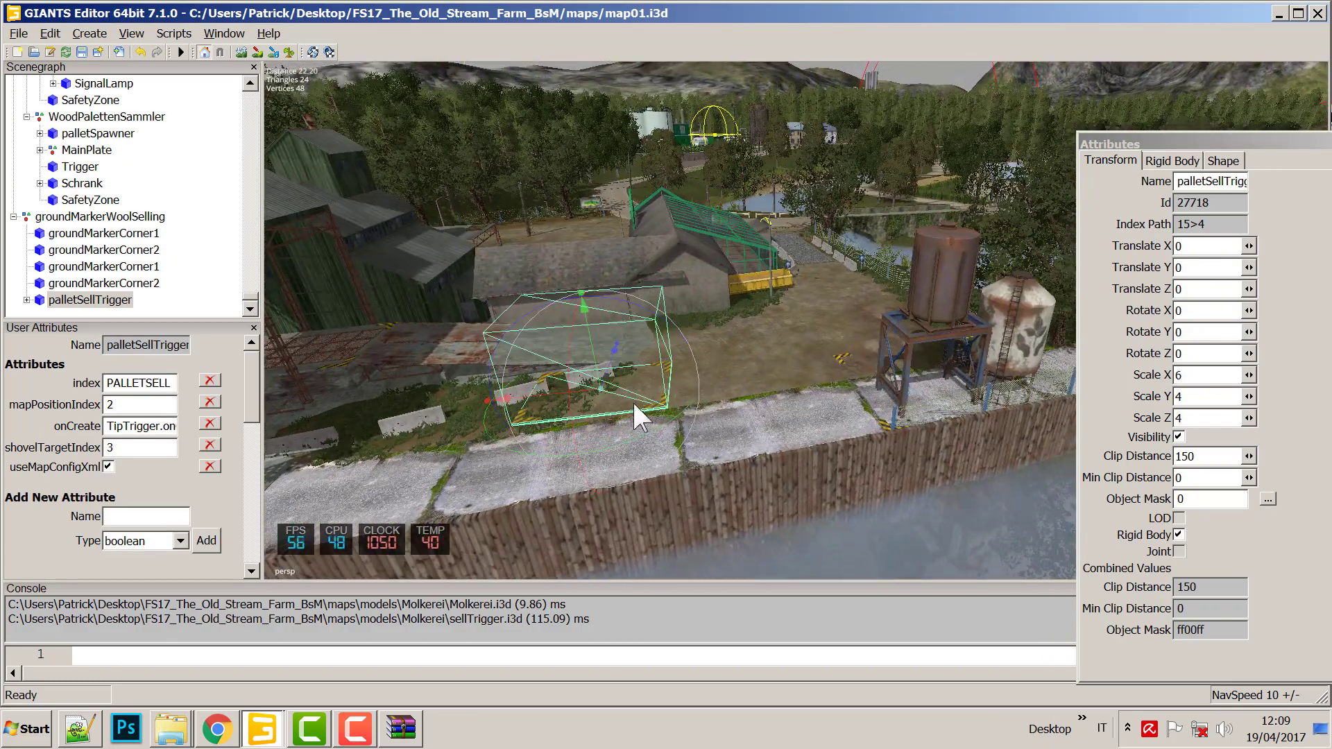
drag(639, 437, 611, 356)
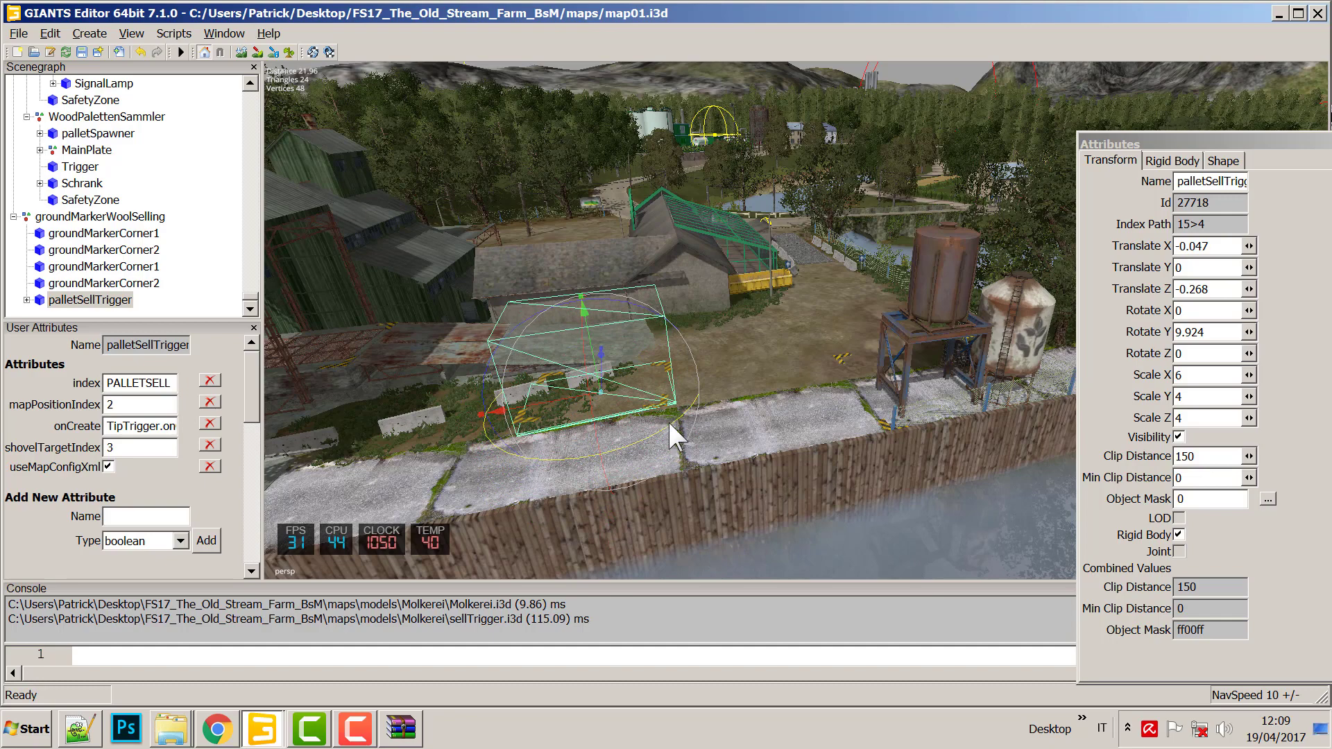
mouse_move(667, 419)
mouse_down()
mouse_move(647, 431)
mouse_move(660, 418)
mouse_up()
click(97, 216)
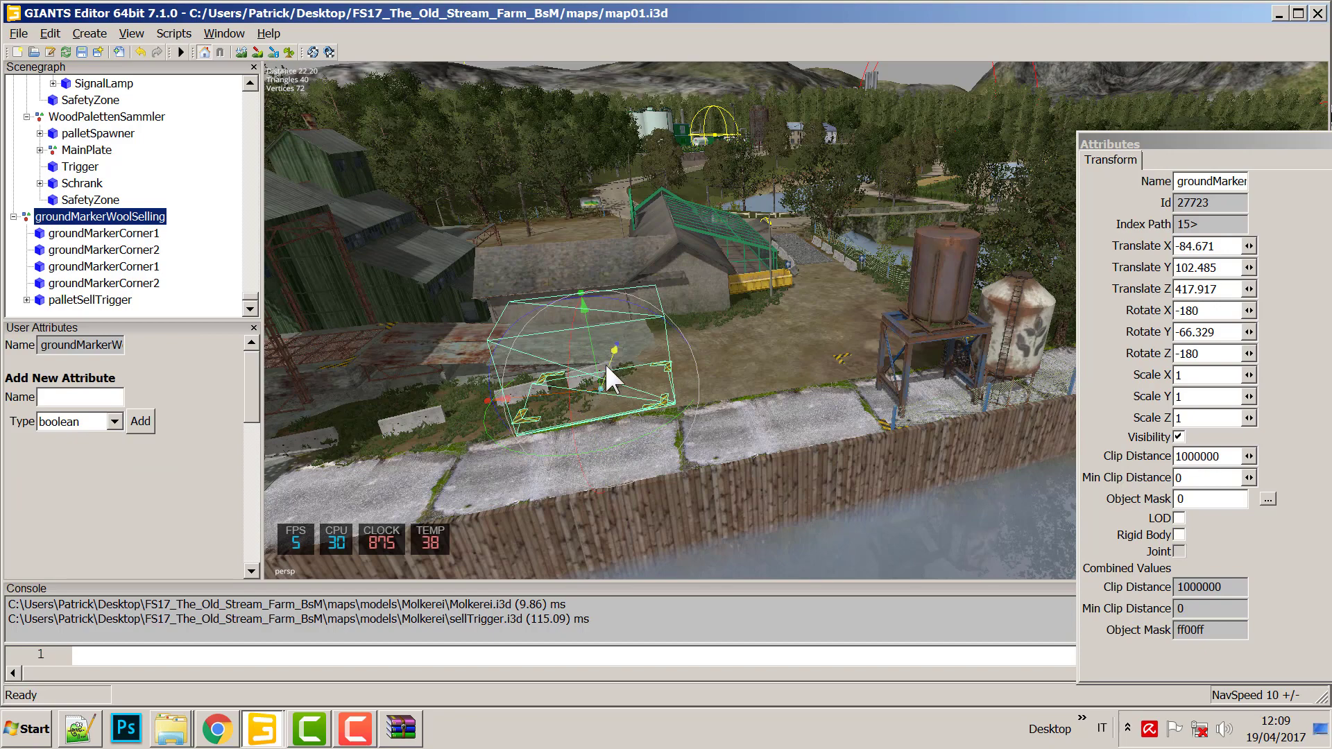
drag(605, 361, 593, 414)
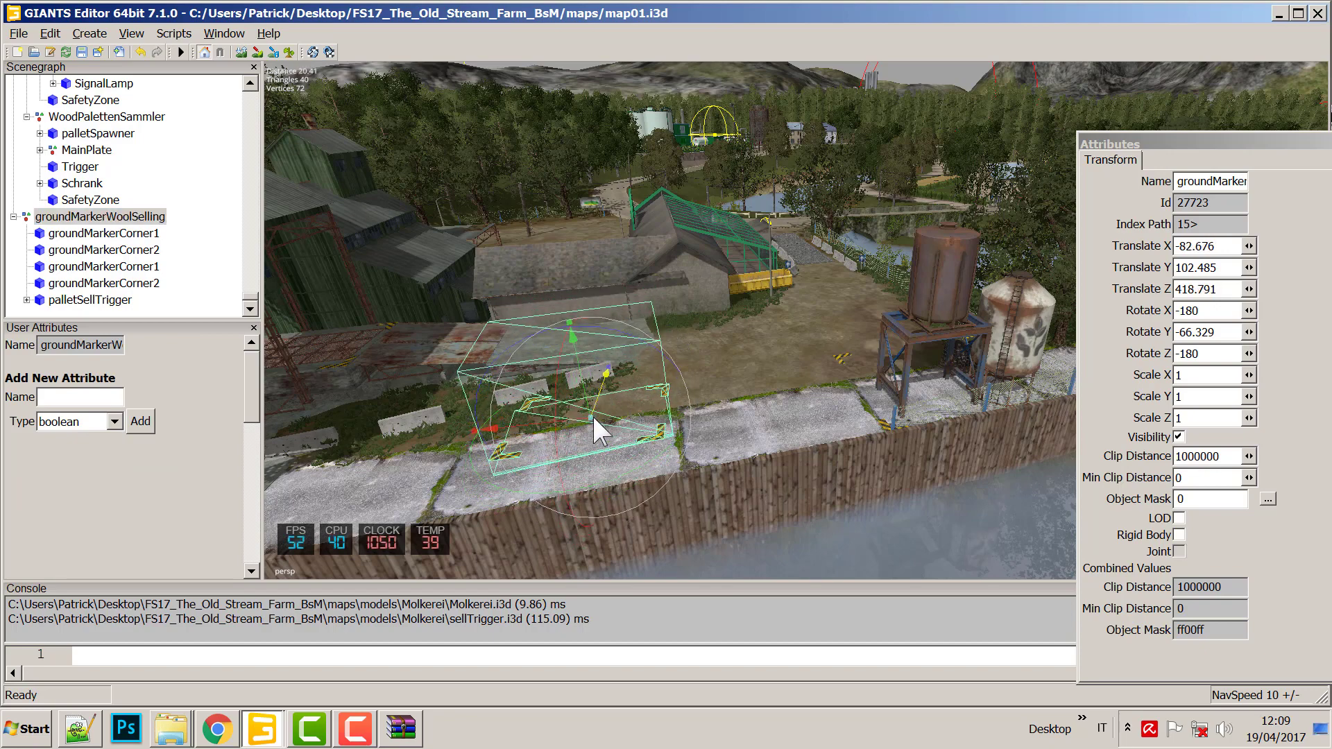
click(141, 52)
click(141, 52)
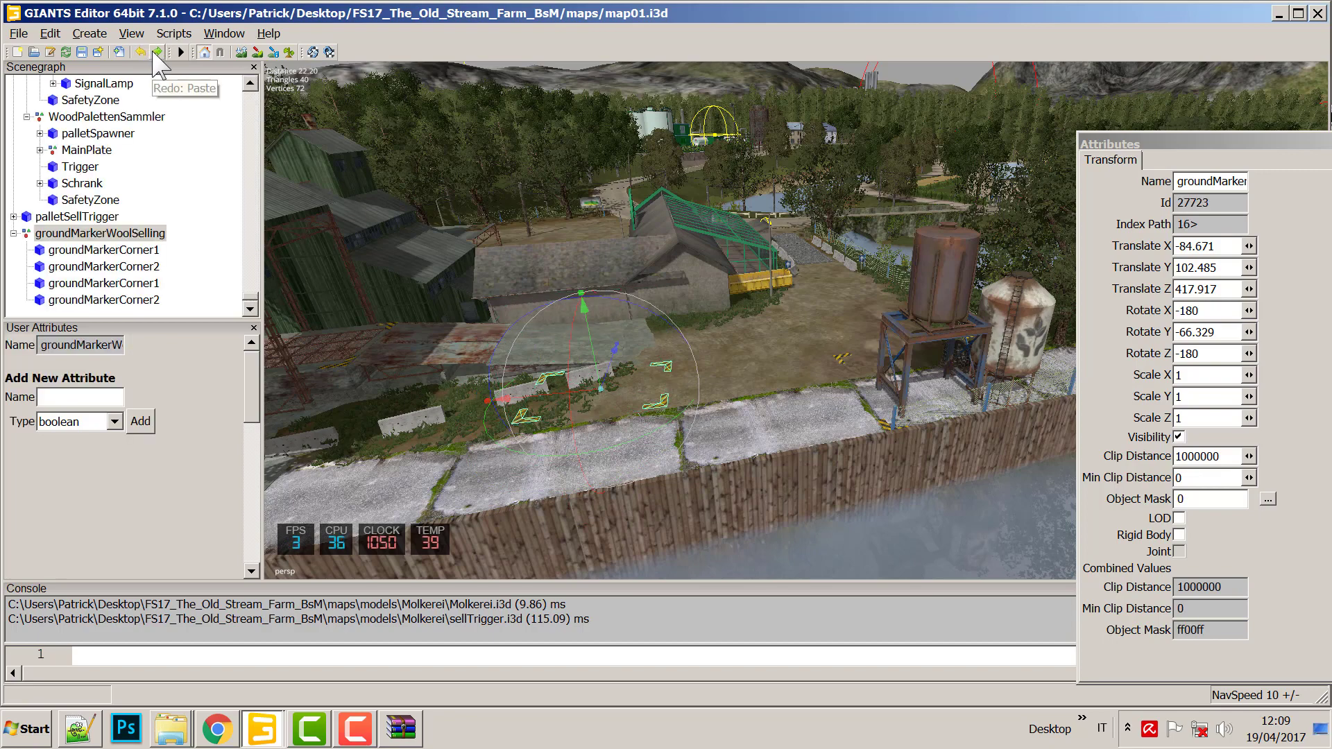
click(141, 52)
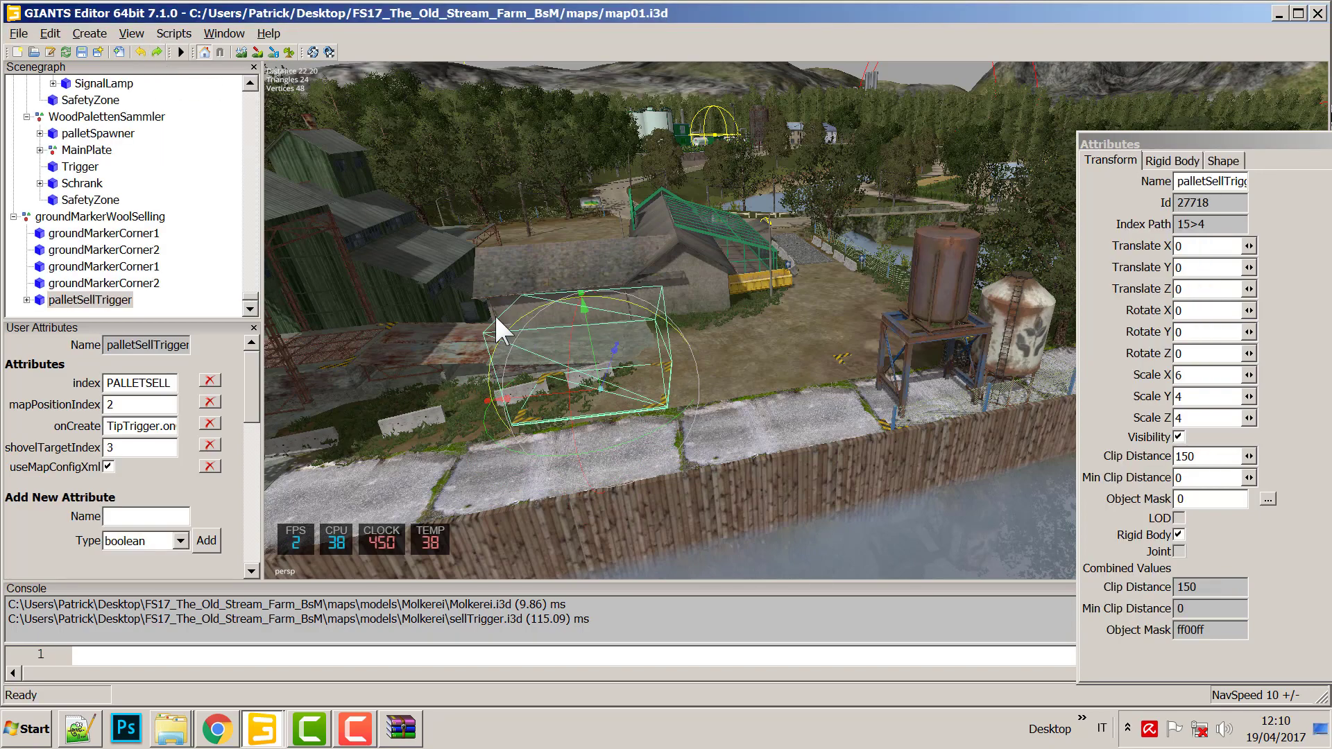
Move groundMarkerWoolSelling to about X -82.9, Y 101.4, Z 418.8, rotate it to about -73.4° around Y, and expand palletSellTrigger's children.
click(68, 216)
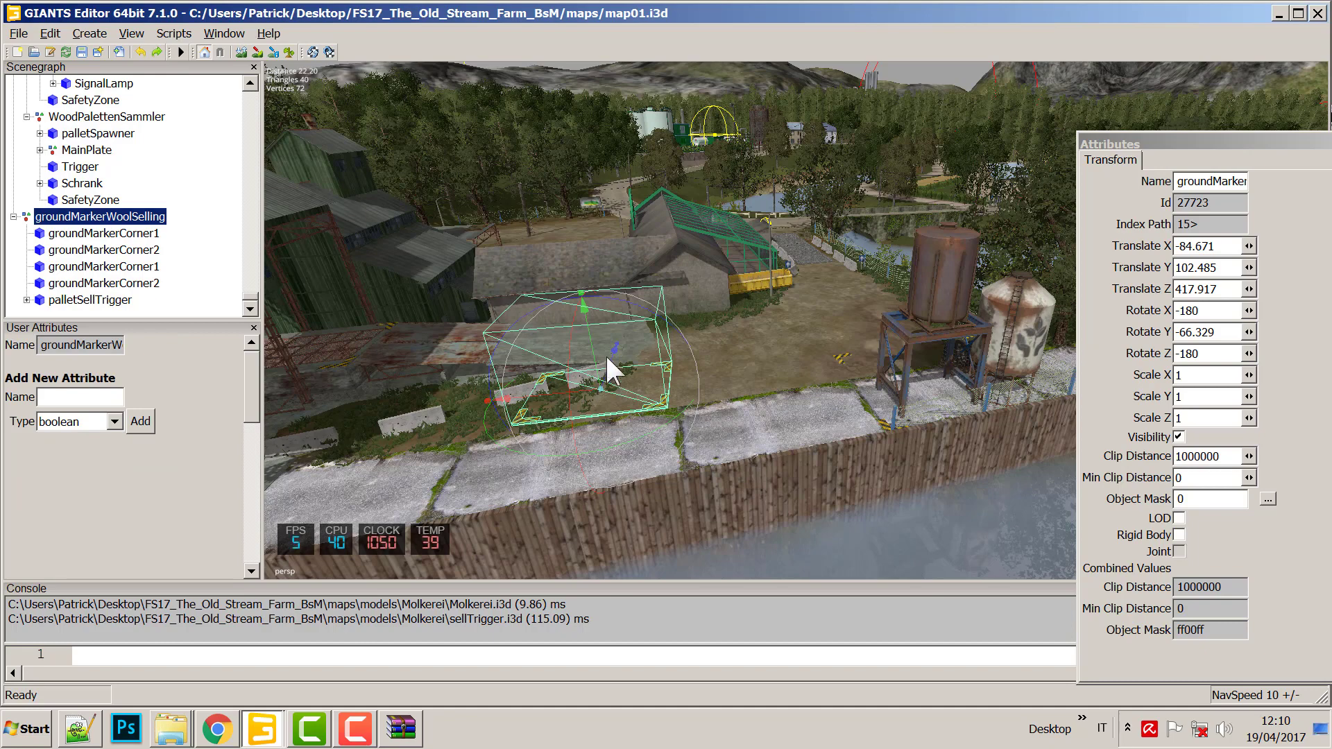
drag(606, 358, 631, 448)
drag(573, 370, 594, 405)
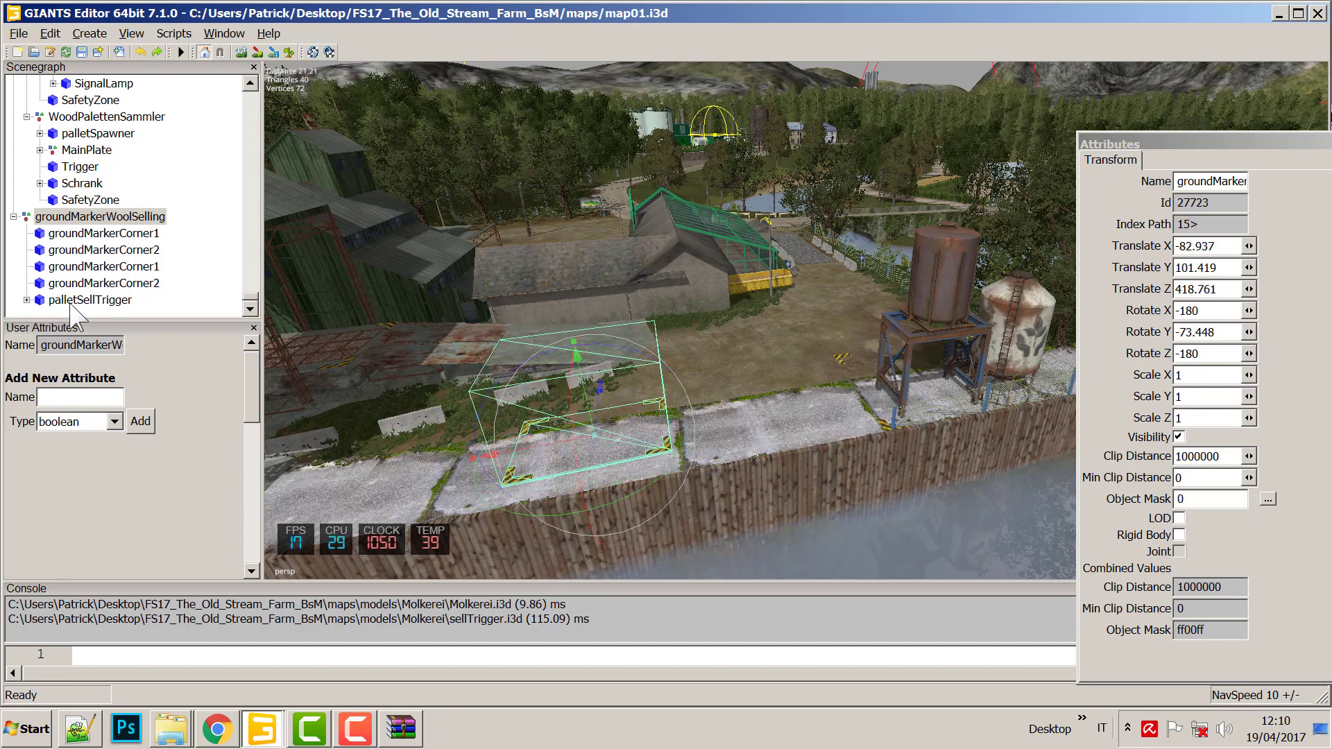
click(20, 297)
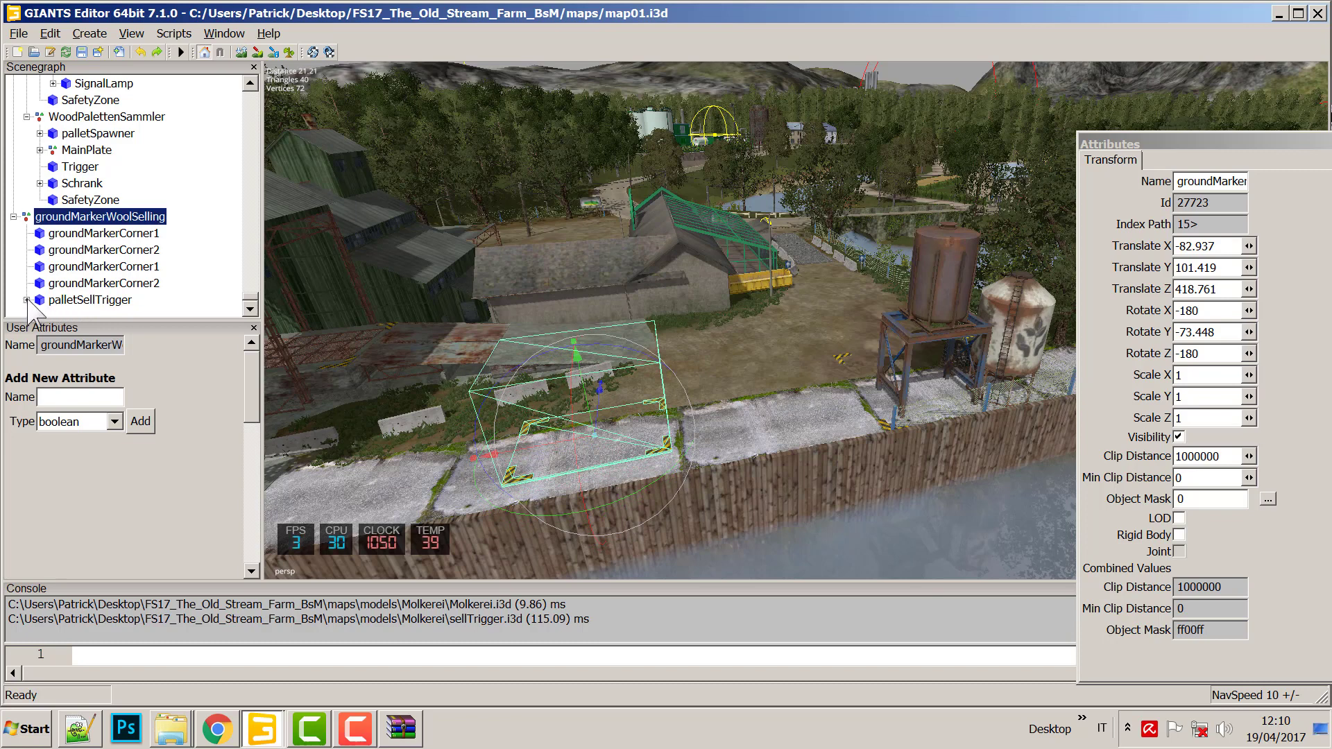
click(25, 300)
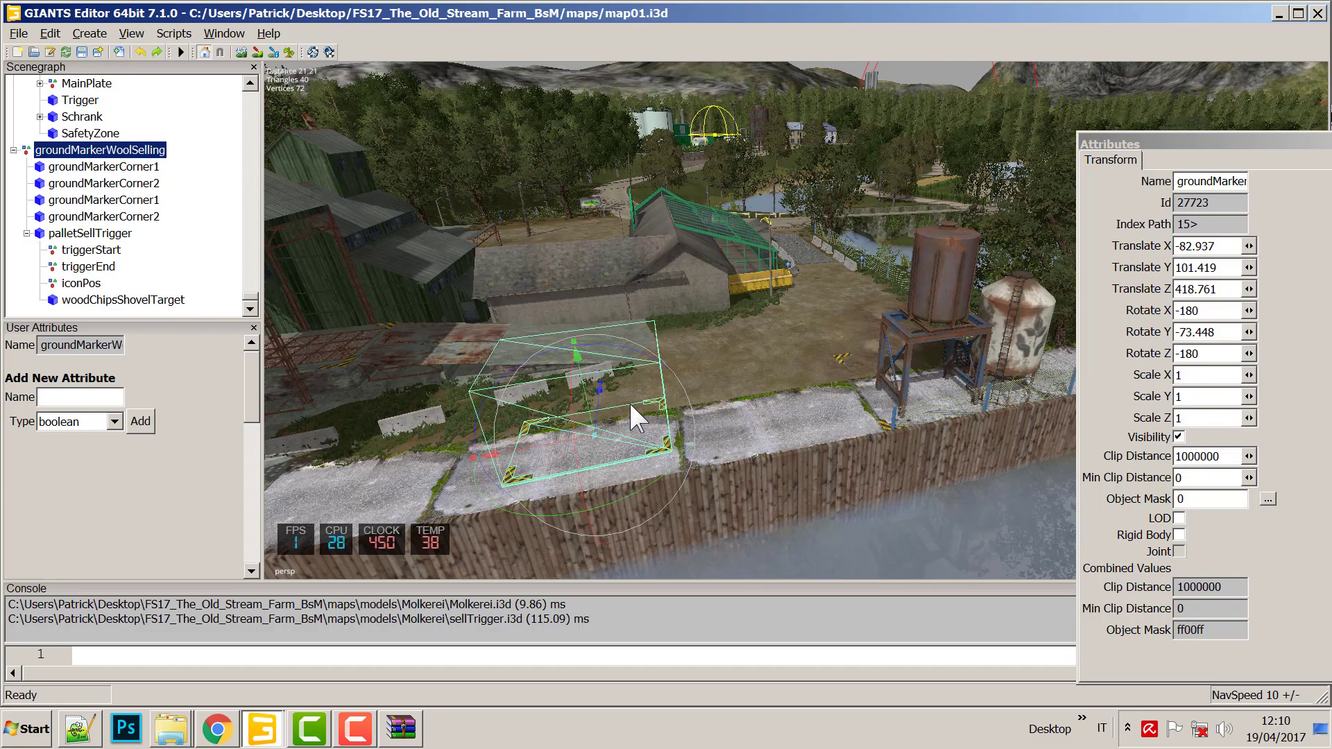
Shift groundMarkerWoolSelling to about X -85.0 and Z 418.2 beside the riverside quay.
alt+right_drag(634, 439, 562, 433)
alt+middle_drag(561, 433, 695, 342)
alt+right_drag(693, 338, 672, 393)
alt+drag(673, 394, 610, 407)
alt+middle_drag(610, 406, 621, 376)
drag(645, 341, 659, 311)
alt+right_drag(658, 376, 700, 301)
middle_drag(701, 302, 678, 269)
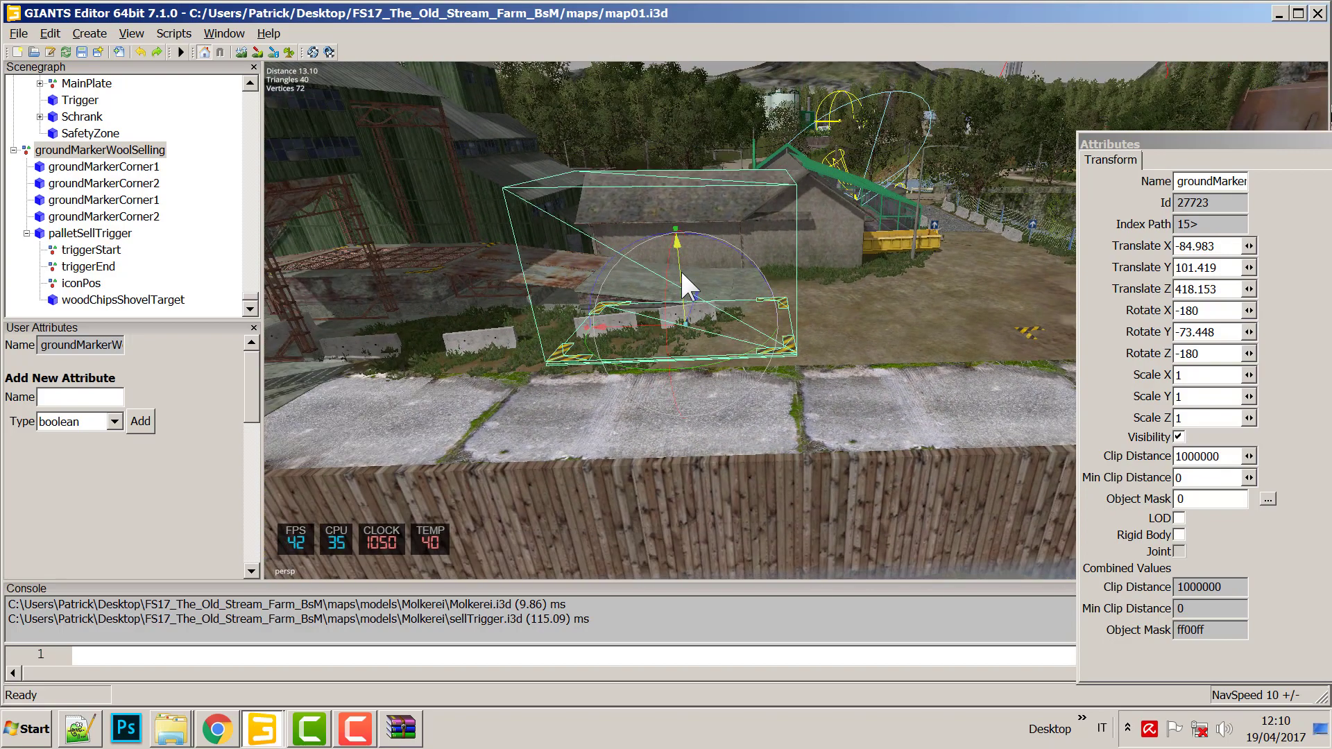
Lower groundMarkerWoolSelling onto the concrete quay slabs at about X -88.6, Y 96.4, Z 417.1.
drag(681, 272, 694, 455)
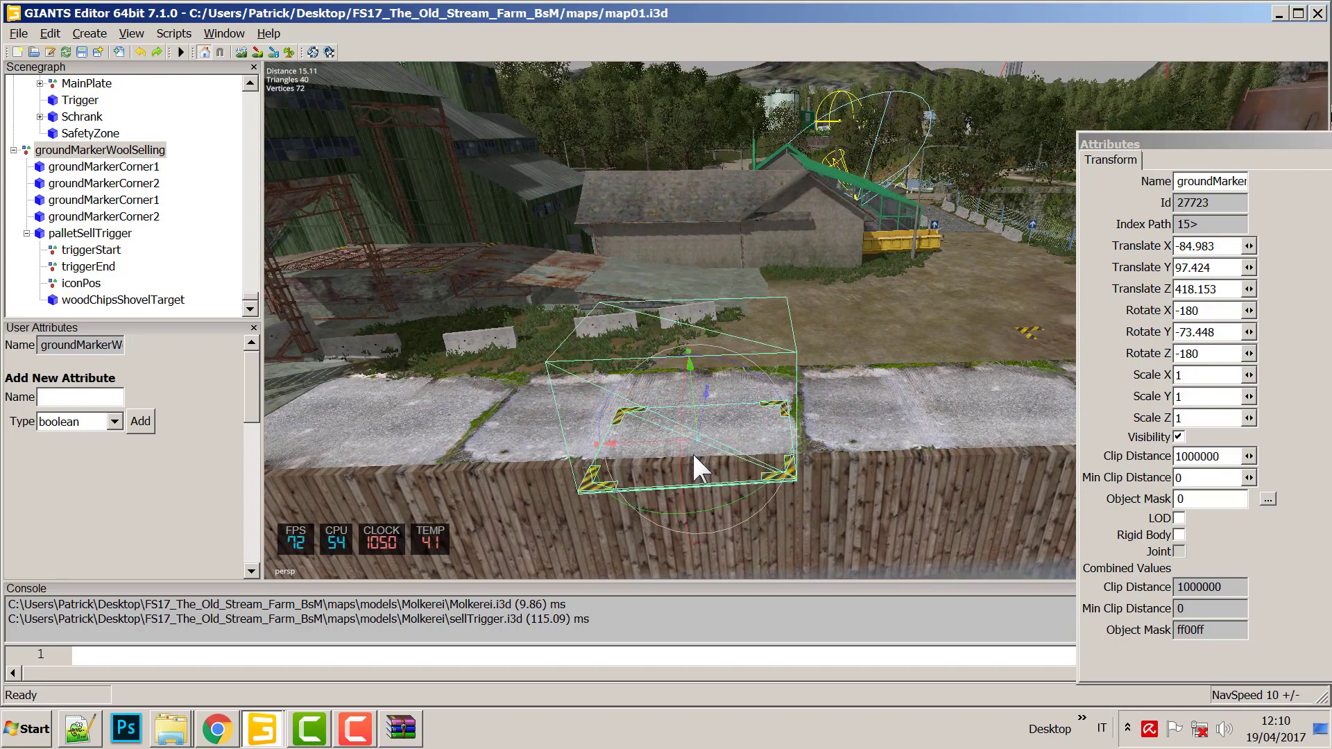
mouse_move(697, 407)
mouse_down()
mouse_move(732, 319)
mouse_move(701, 389)
mouse_move(515, 448)
mouse_up()
alt+middle_drag(515, 447, 768, 382)
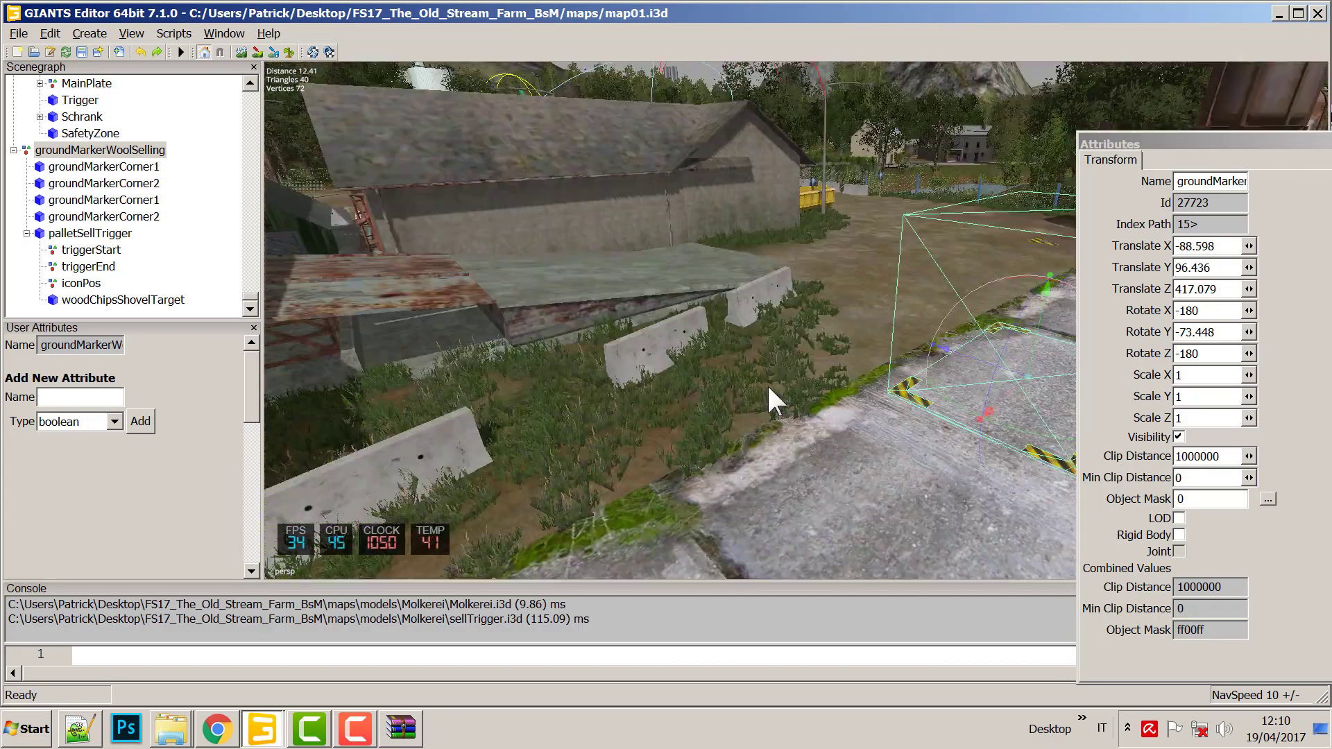
mouse_move(767, 383)
alt+mouse_down()
mouse_move(776, 410)
mouse_move(731, 406)
alt+mouse_up()
alt+middle_drag(731, 405, 735, 440)
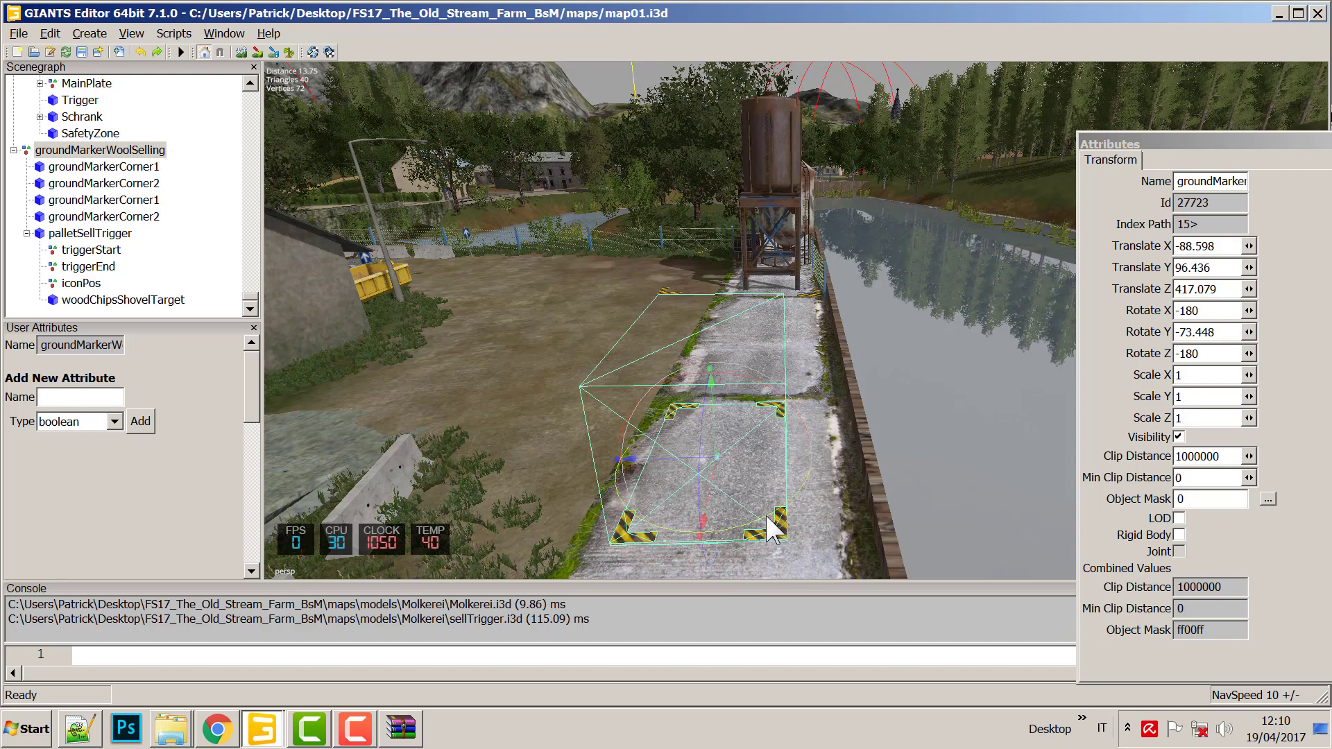
Turn groundMarkerWoolSelling to about -72.5° around Y, try stretching its X scale to about 2.5, and undo the stretch.
mouse_move(774, 529)
mouse_down()
mouse_move(766, 514)
mouse_move(679, 605)
mouse_up()
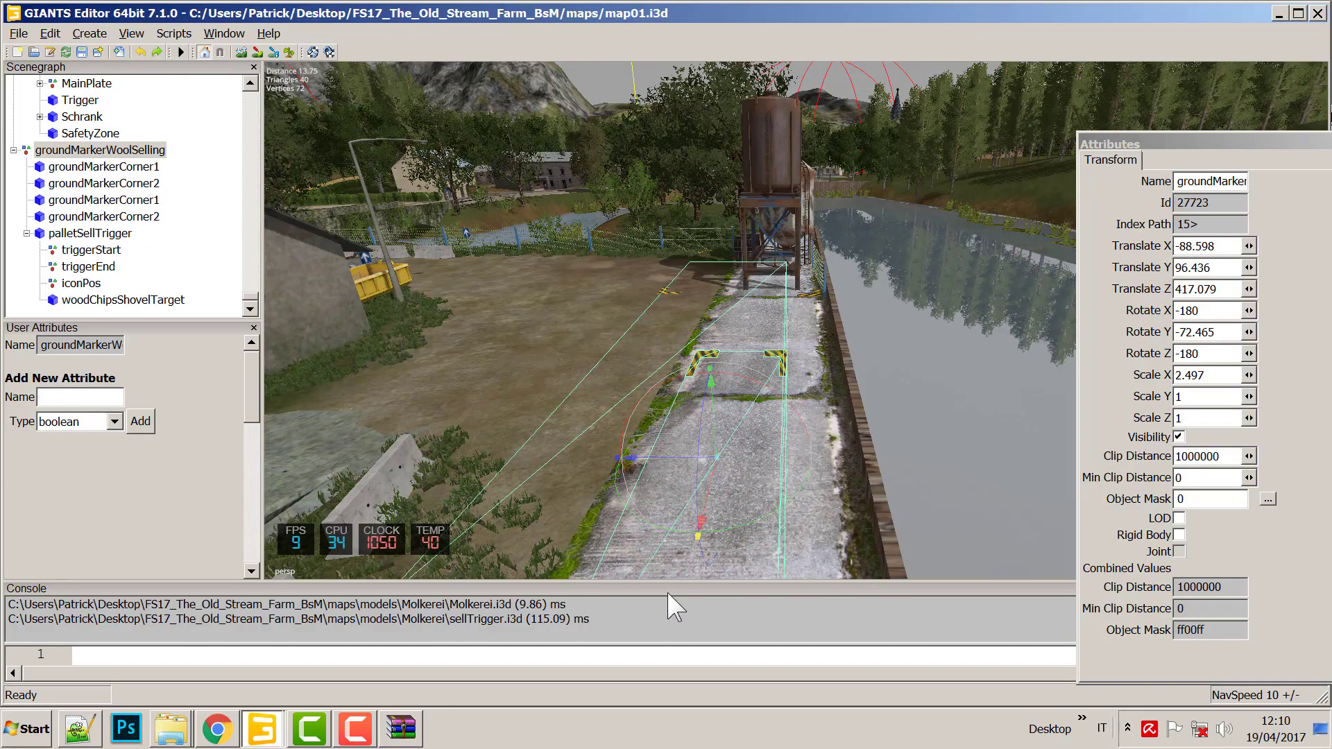
mouse_move(821, 356)
alt+mouse_down()
mouse_move(673, 399)
mouse_move(498, 418)
mouse_move(621, 423)
mouse_move(717, 407)
mouse_move(675, 419)
alt+mouse_up()
scroll(666, 402, up, 3)
mouse_move(656, 380)
alt+middle_down()
mouse_move(681, 375)
mouse_move(681, 397)
alt+middle_up()
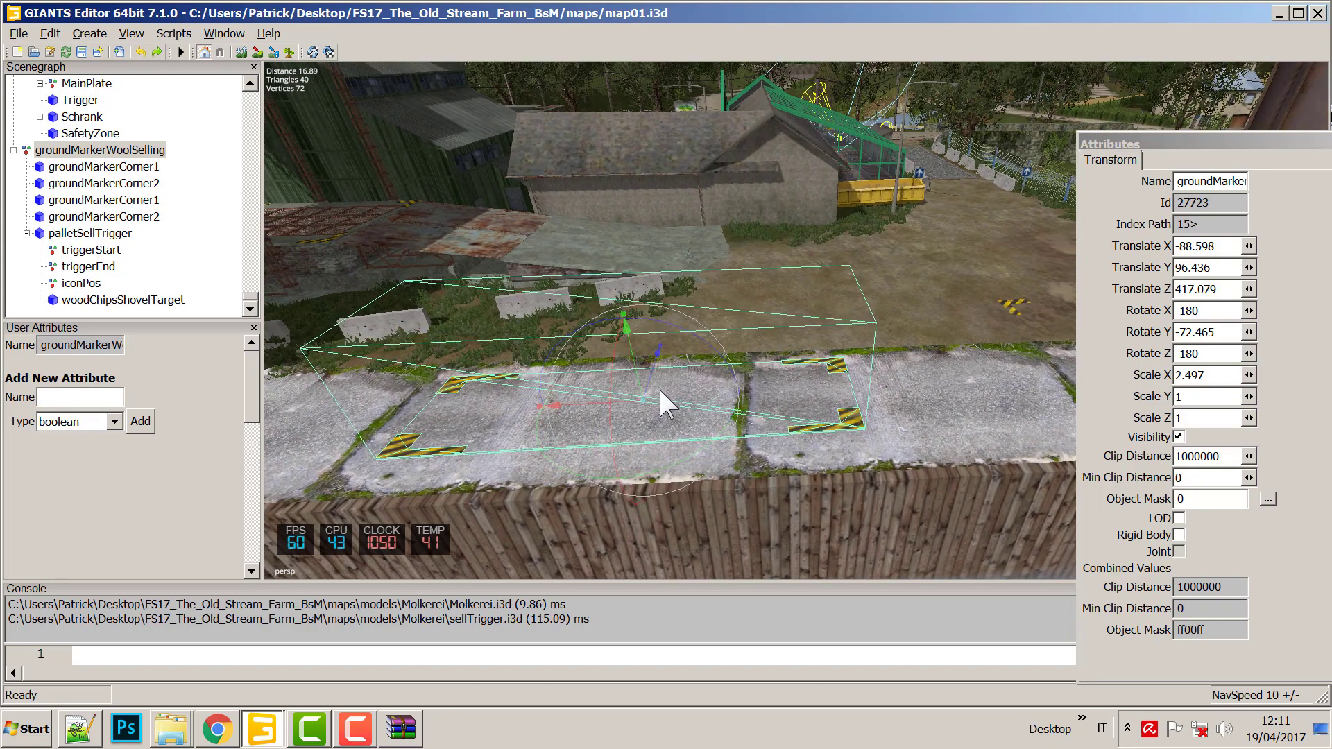
click(139, 53)
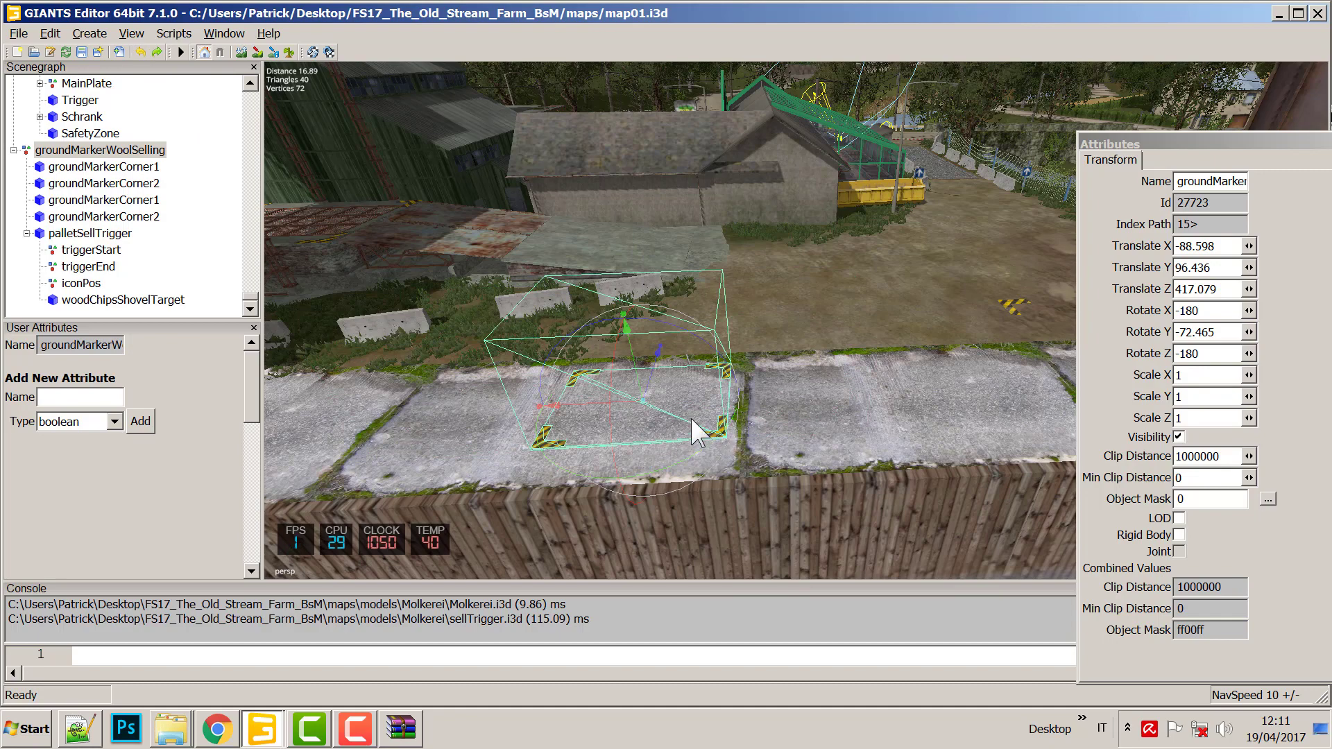
Raise groundMarkerWoolSelling to about Y 96.6 and lift palletSellTrigger to about Y 3.08 within the group.
mouse_move(633, 351)
mouse_down()
mouse_move(627, 285)
mouse_move(630, 381)
mouse_move(638, 350)
mouse_up()
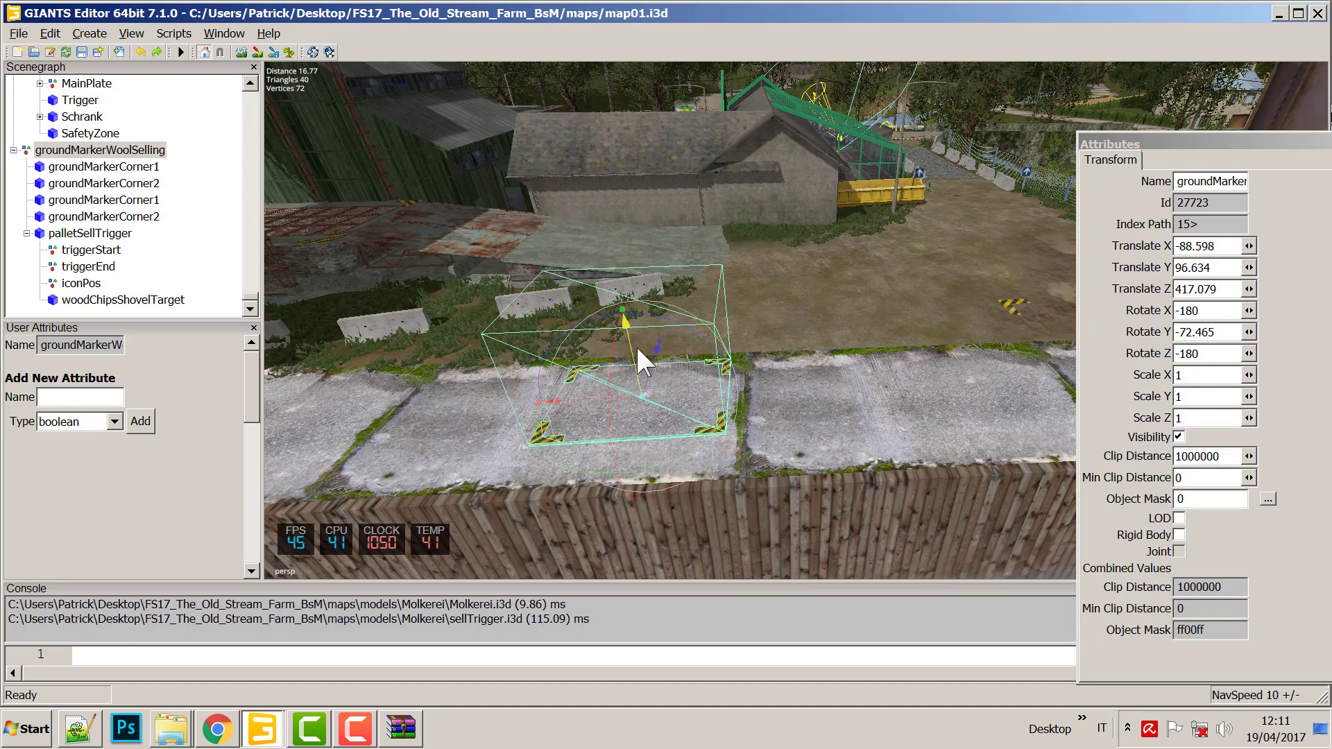
click(103, 234)
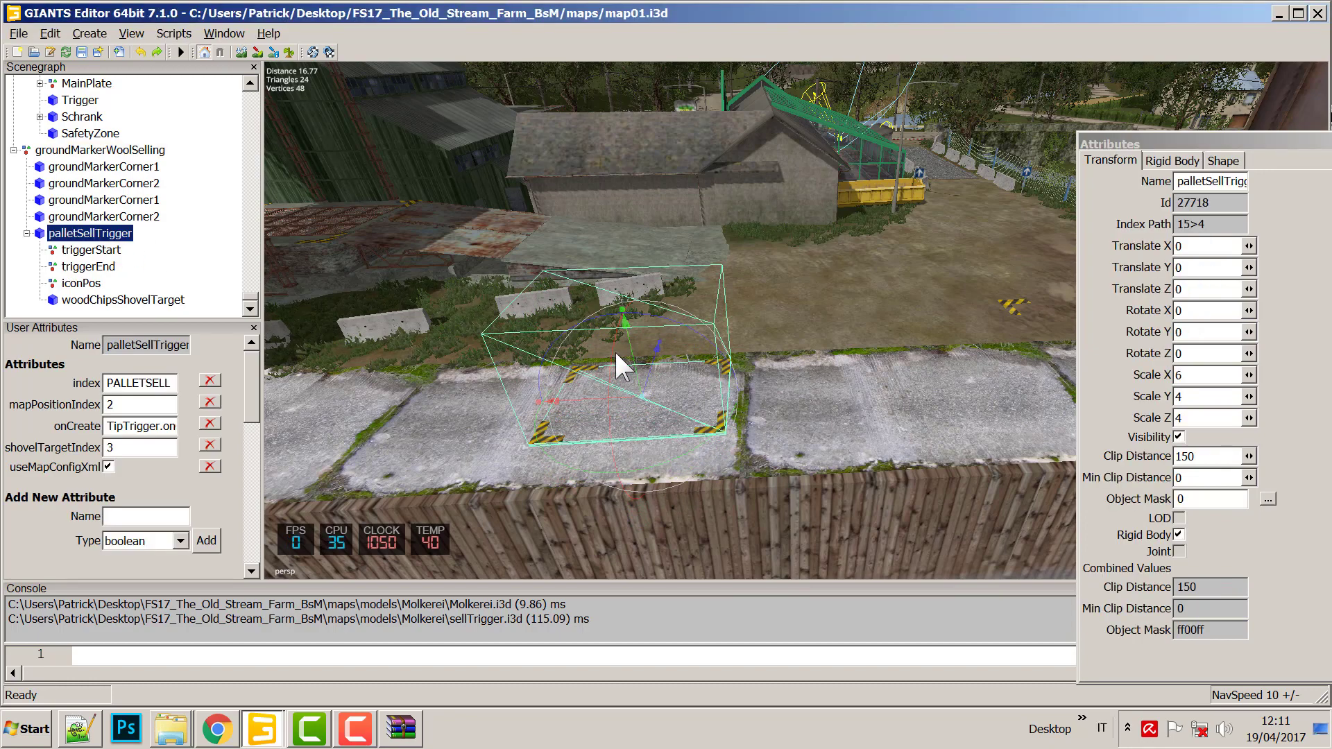
drag(631, 348, 629, 236)
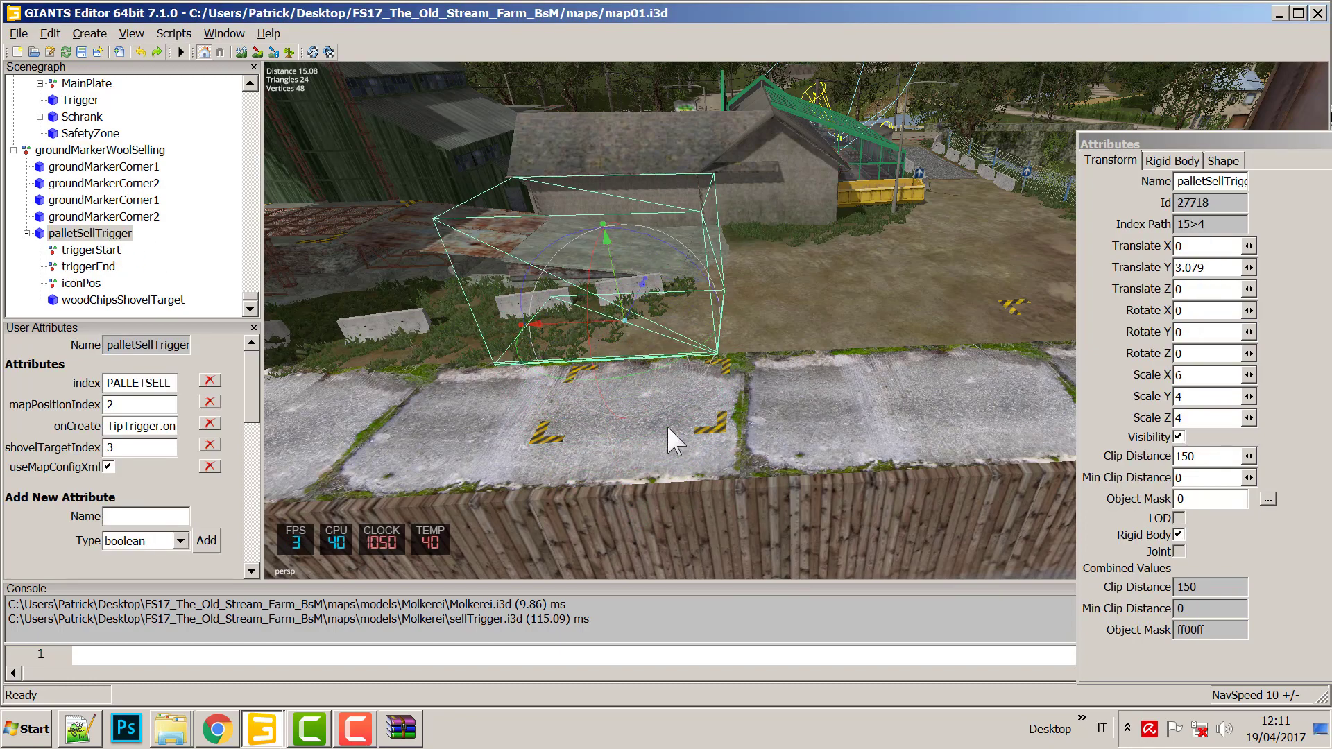
Slide the waterside groundMarkerCorner1 along the quay toward the water tank, past about X -10.
click(708, 425)
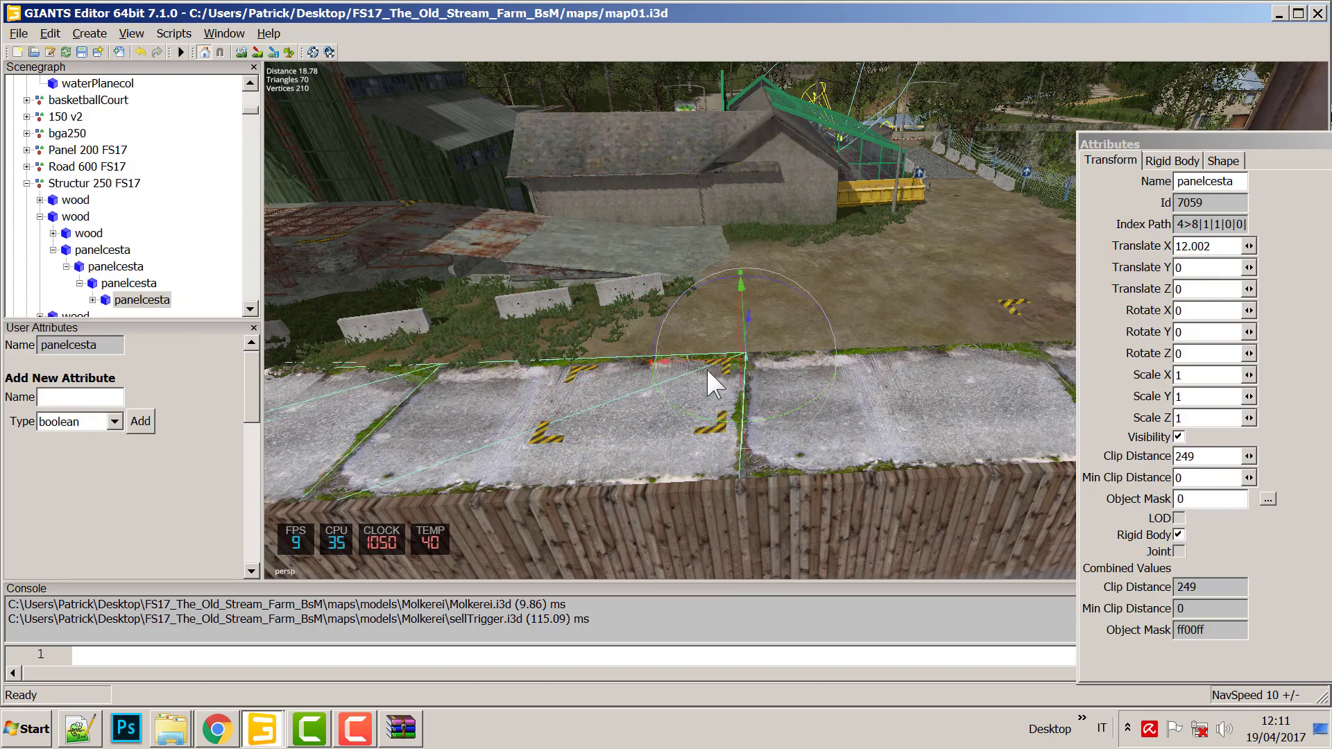
click(711, 428)
click(709, 423)
drag(684, 430, 939, 406)
middle_drag(939, 407, 769, 428)
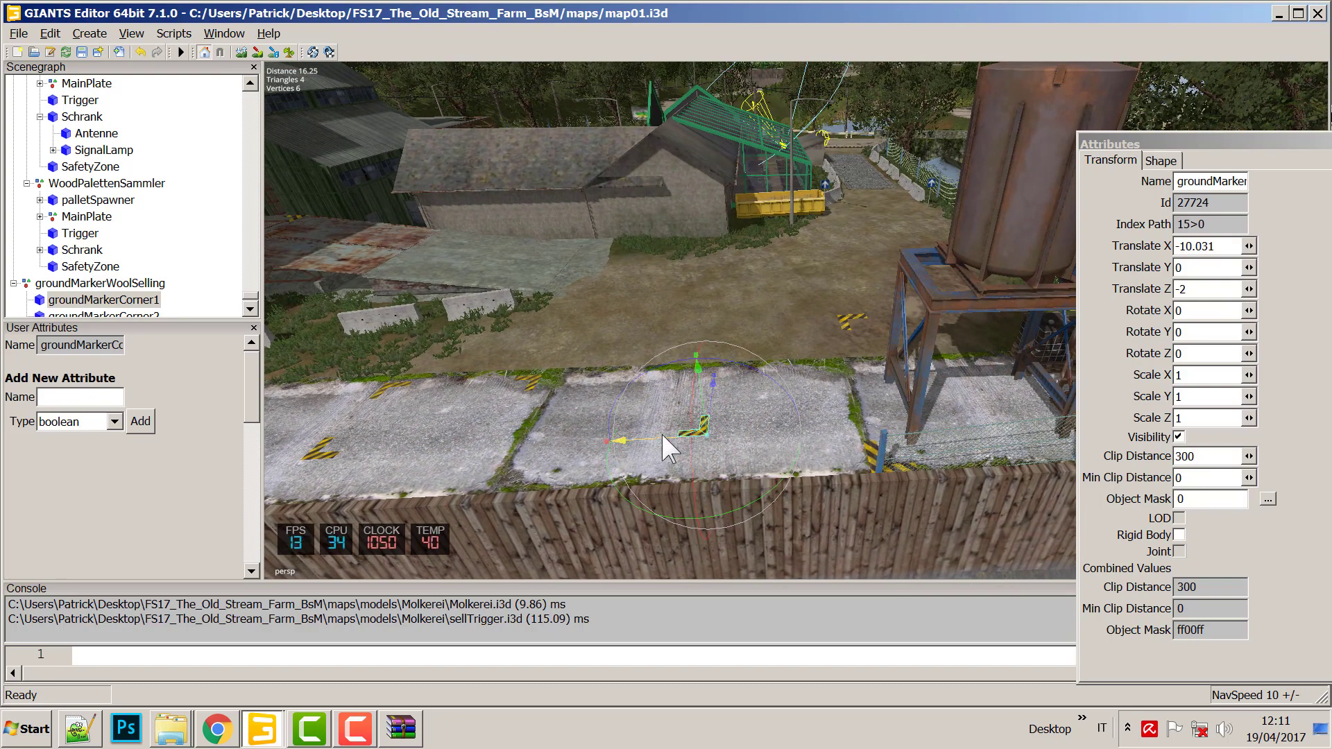
drag(660, 430, 798, 416)
Move the waterside groundMarkerCorner2 outward to the quay's edge, at about X 5.0 and Z -3.0.
alt+middle_drag(741, 432, 957, 409)
click(738, 394)
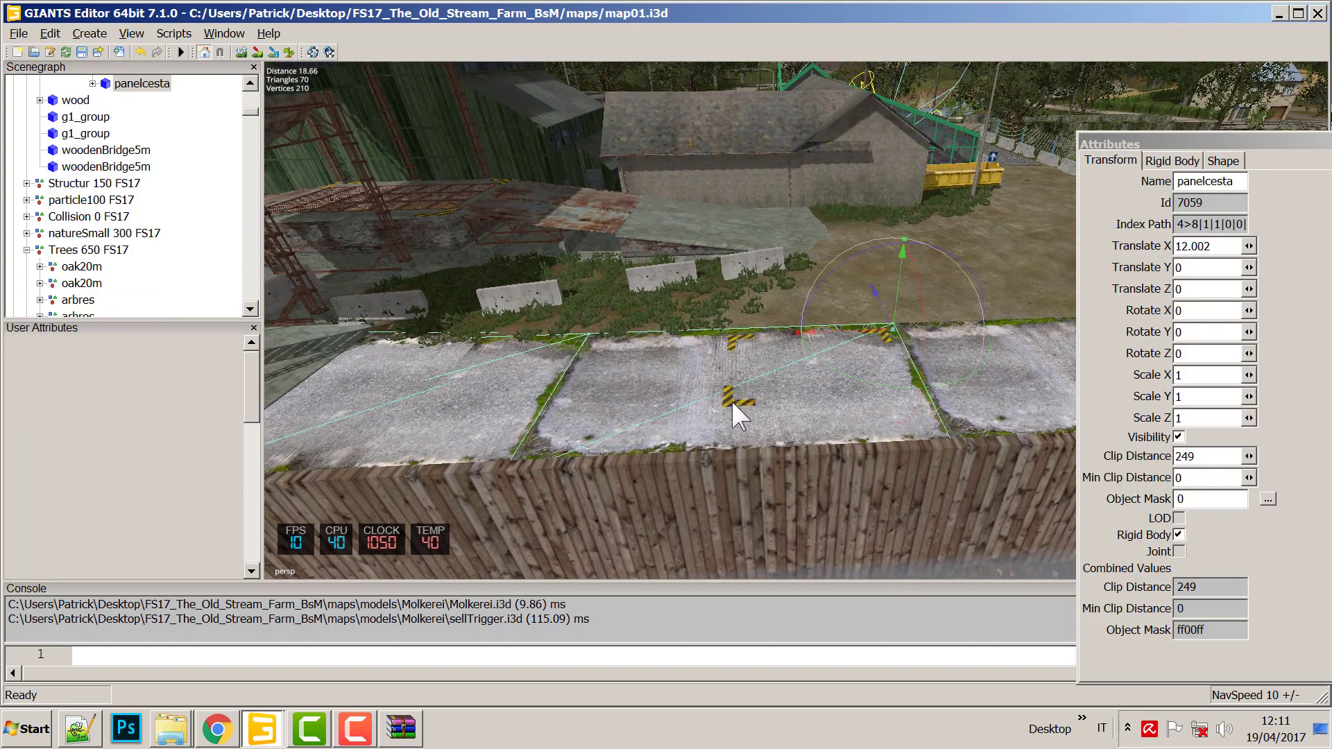
click(730, 398)
drag(780, 405, 678, 423)
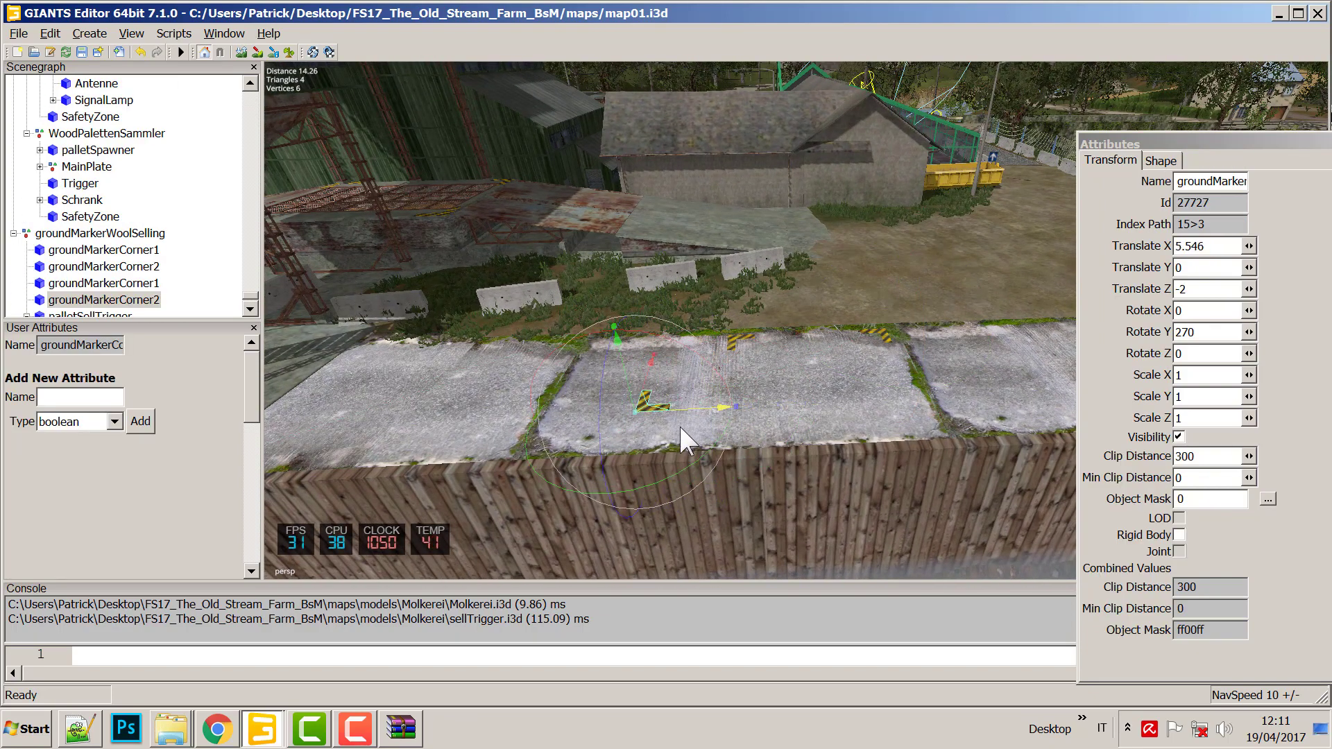
middle_drag(835, 400, 617, 428)
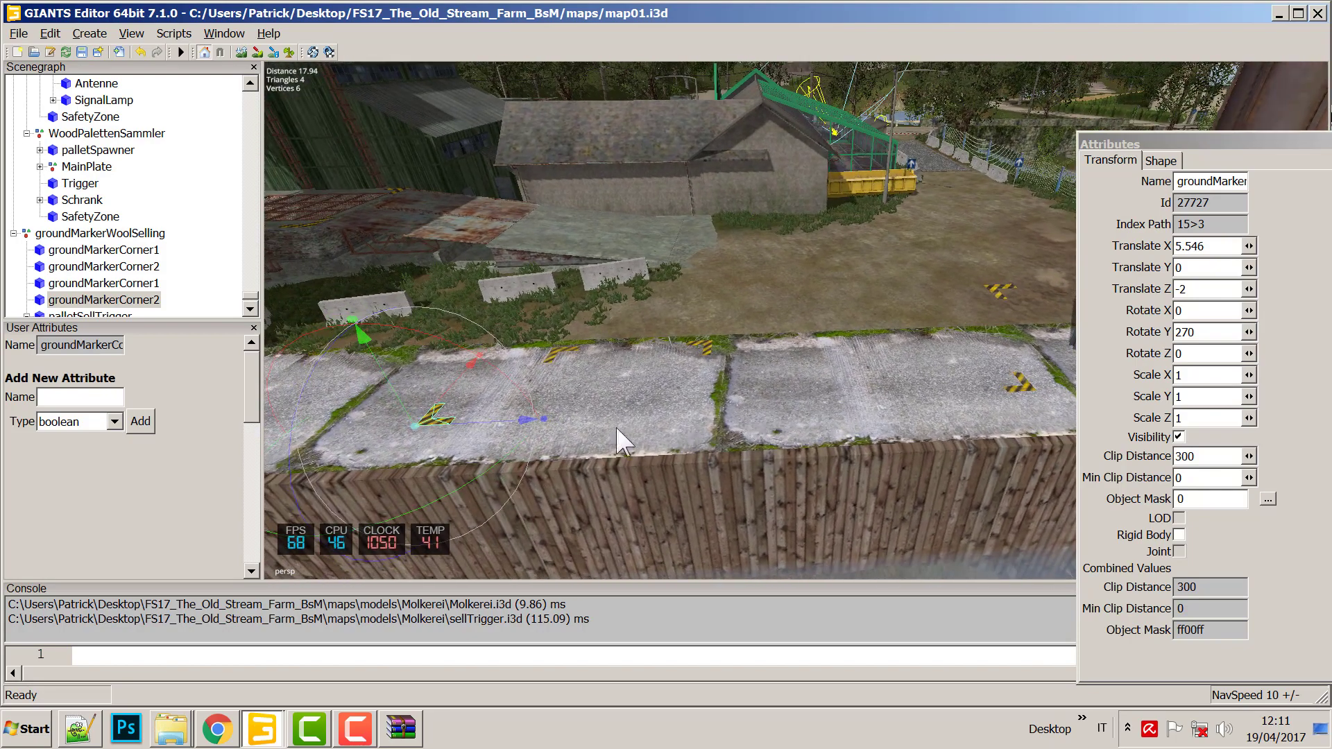
mouse_move(444, 414)
mouse_down()
mouse_move(486, 434)
mouse_move(476, 387)
mouse_move(455, 406)
mouse_up()
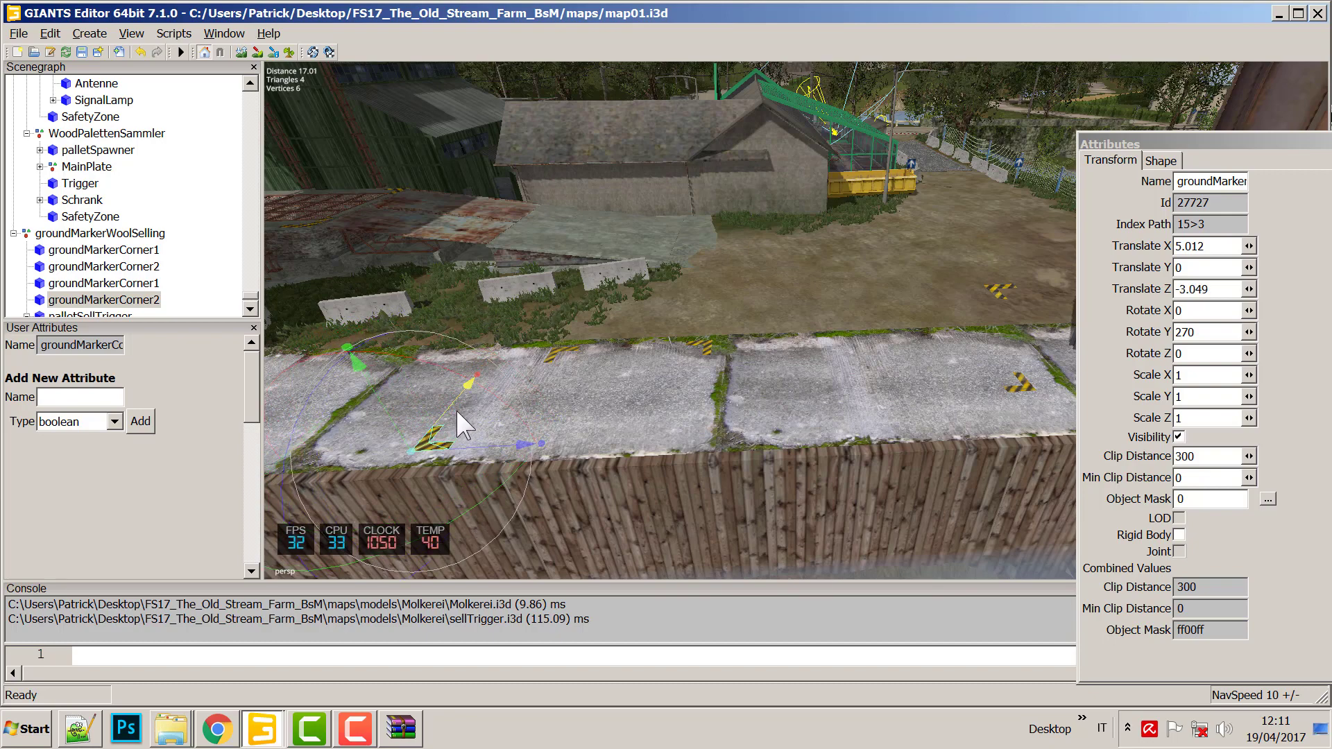
Move the waterside groundMarkerCorner1 to the quay's outer edge near the water tank, at about X -13.9 and Z -3.6.
click(1024, 379)
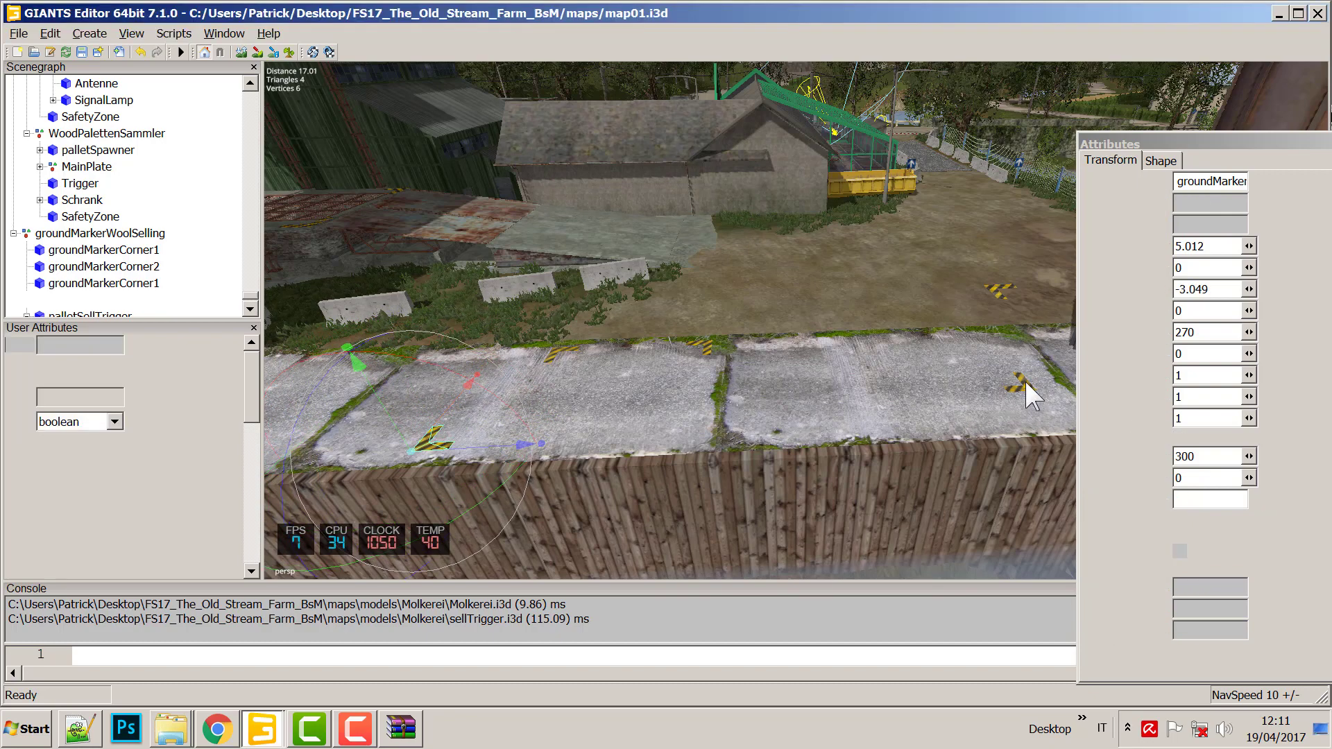
drag(1025, 382, 1048, 418)
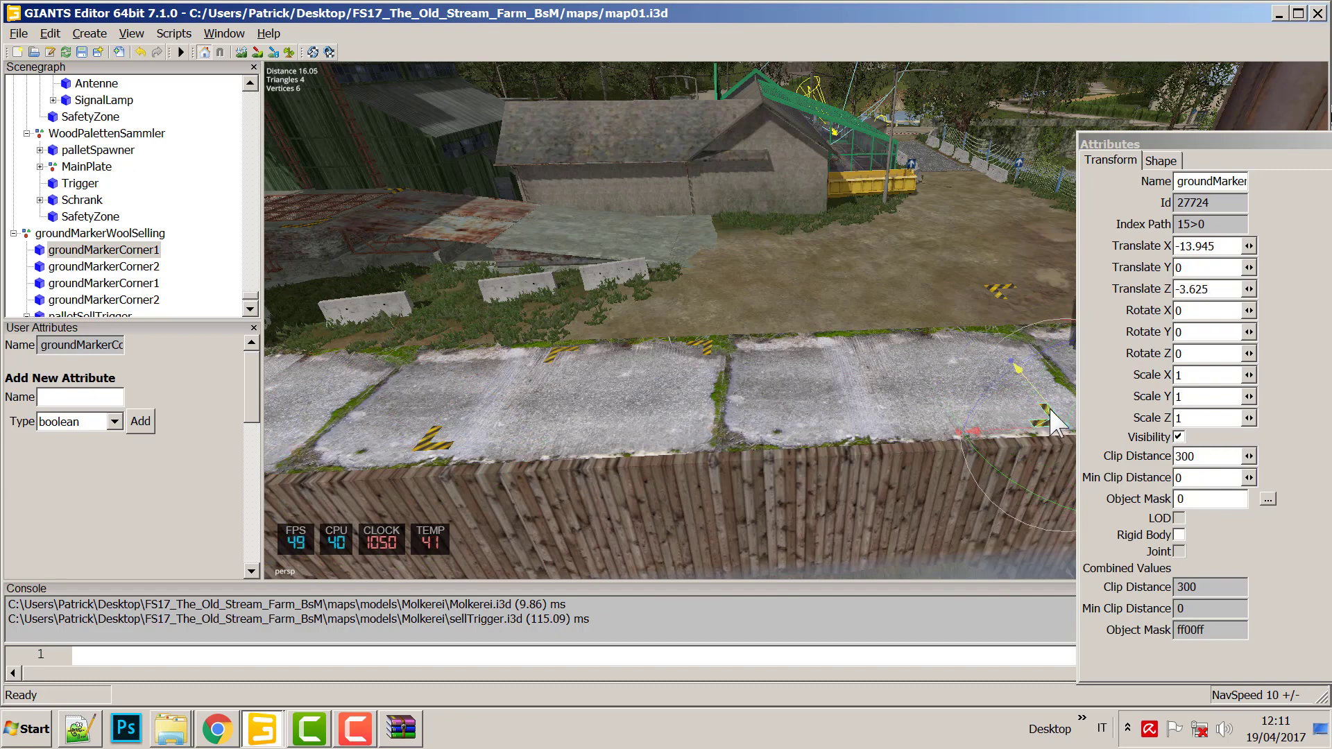
Slide the landward groundMarkerCorner1 along the quay into line with the waterside groundMarkerCorner2, at about X 5.1.
click(559, 361)
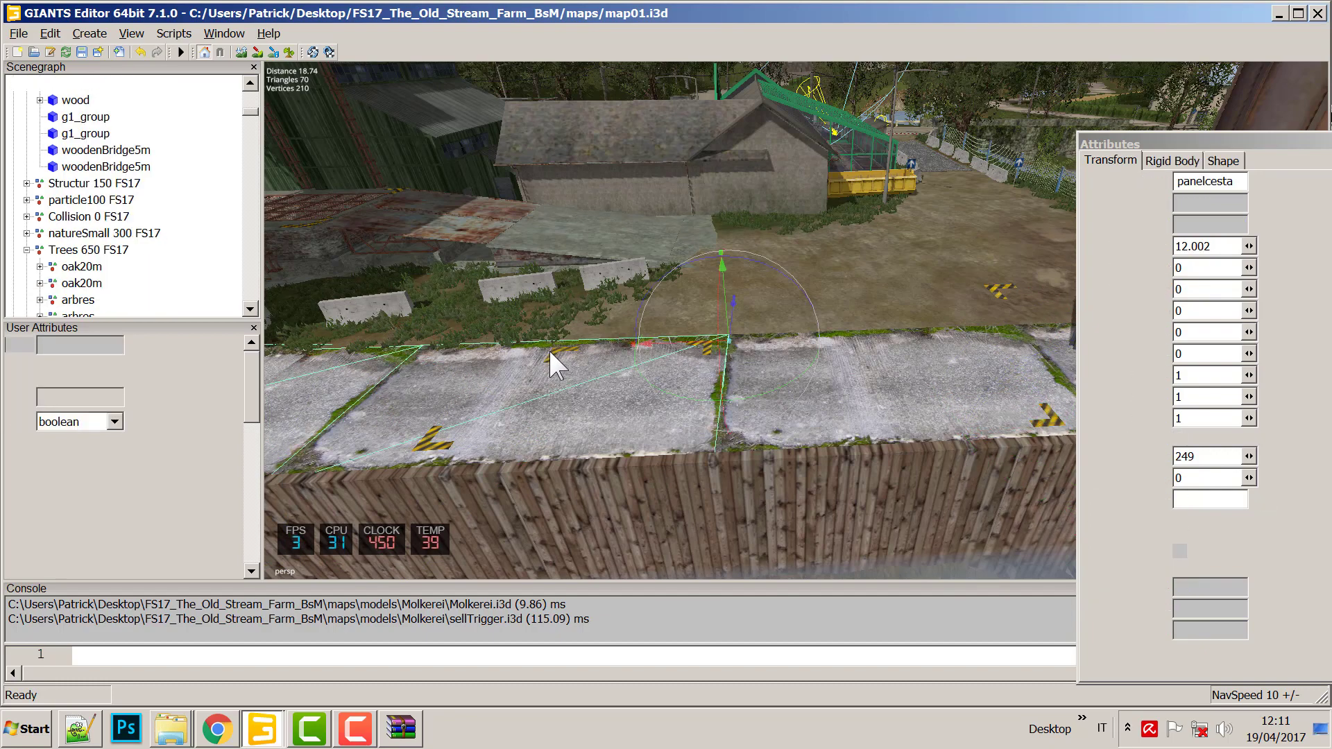
alt+right_drag(548, 348, 569, 230)
alt+middle_drag(569, 230, 628, 385)
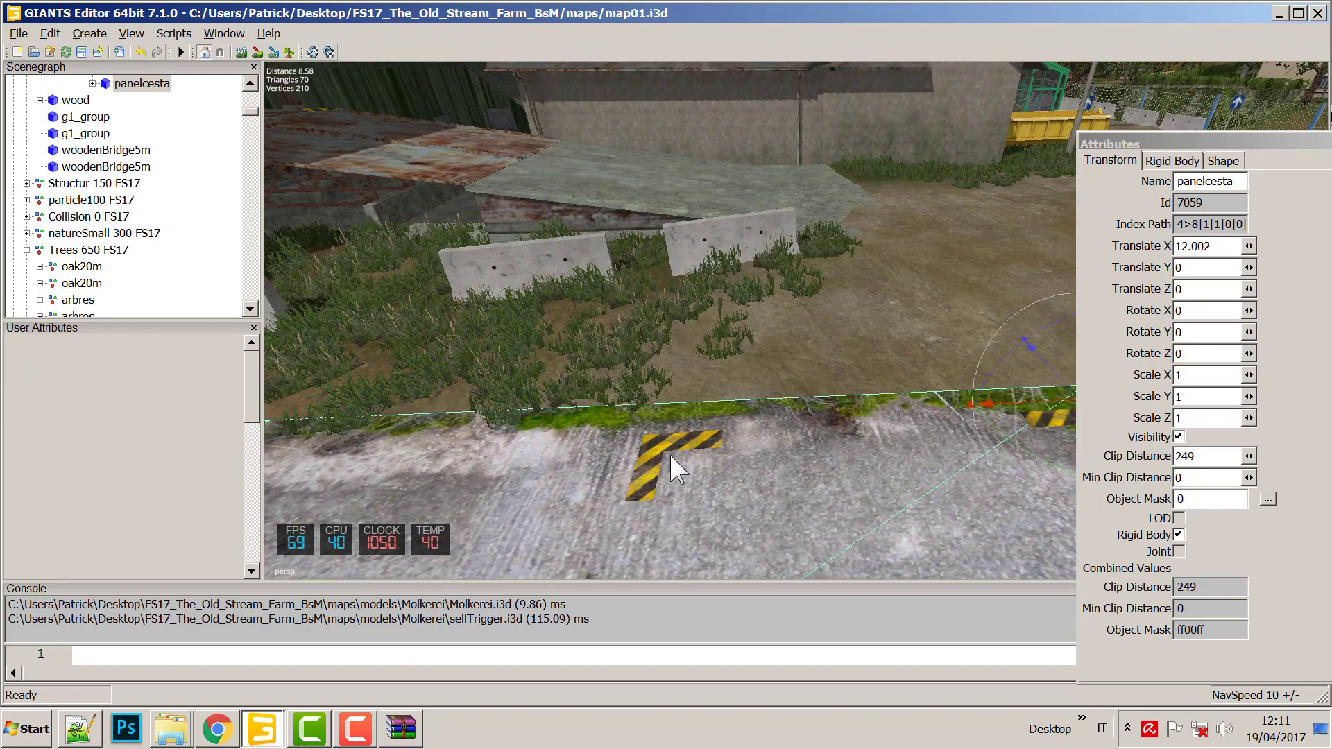
click(668, 452)
middle_drag(654, 458, 822, 395)
click(774, 306)
mouse_move(856, 314)
middle_down()
mouse_move(620, 386)
mouse_move(608, 317)
middle_up()
drag(609, 312, 513, 318)
alt+middle_drag(514, 317, 698, 381)
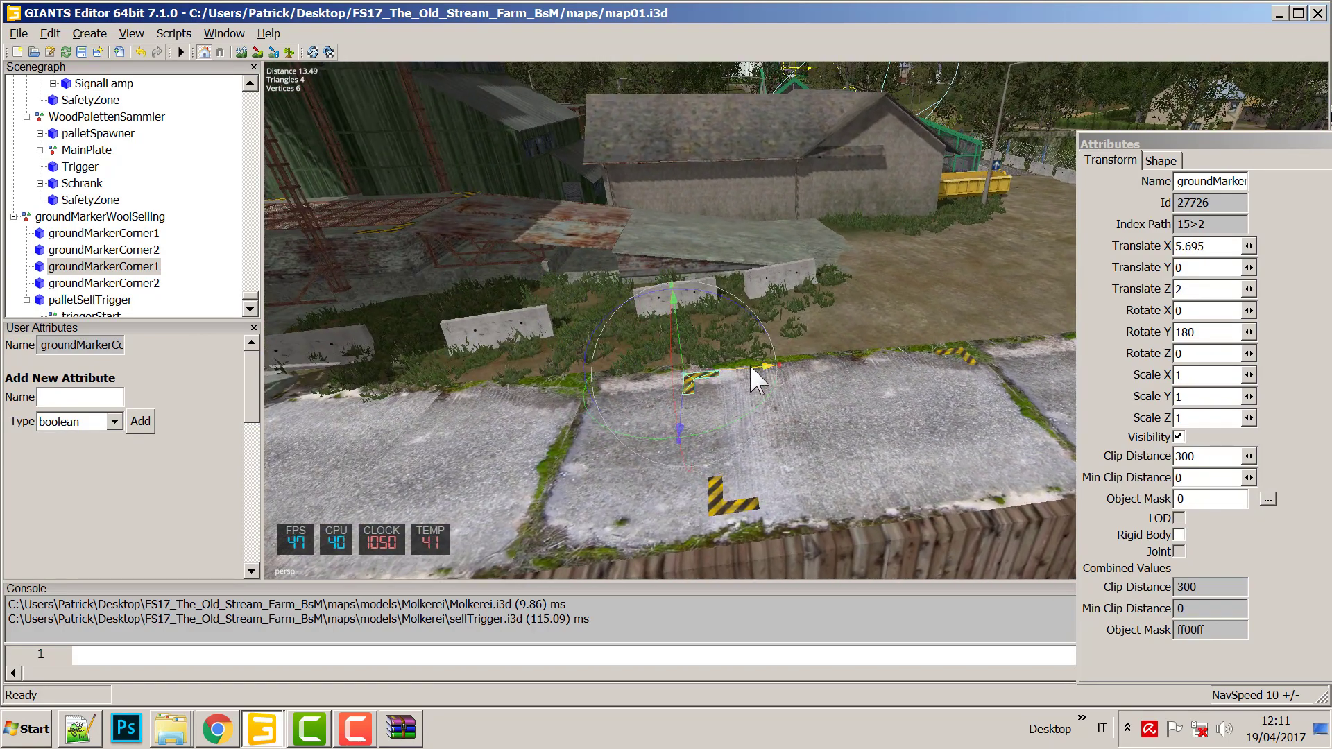
drag(751, 366, 803, 364)
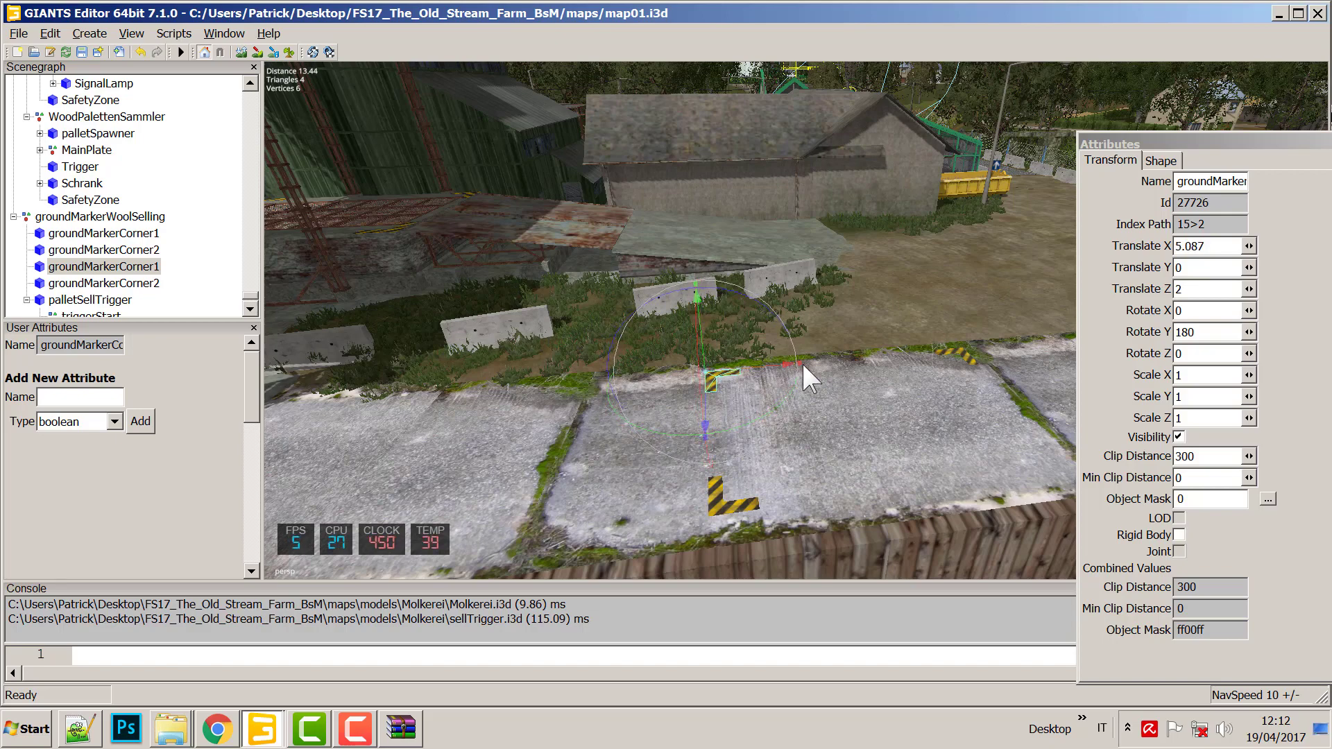
Slide the landward groundMarkerCorner2 along the quay toward the water tank, to about X -13.7.
middle_drag(801, 361, 652, 407)
click(639, 405)
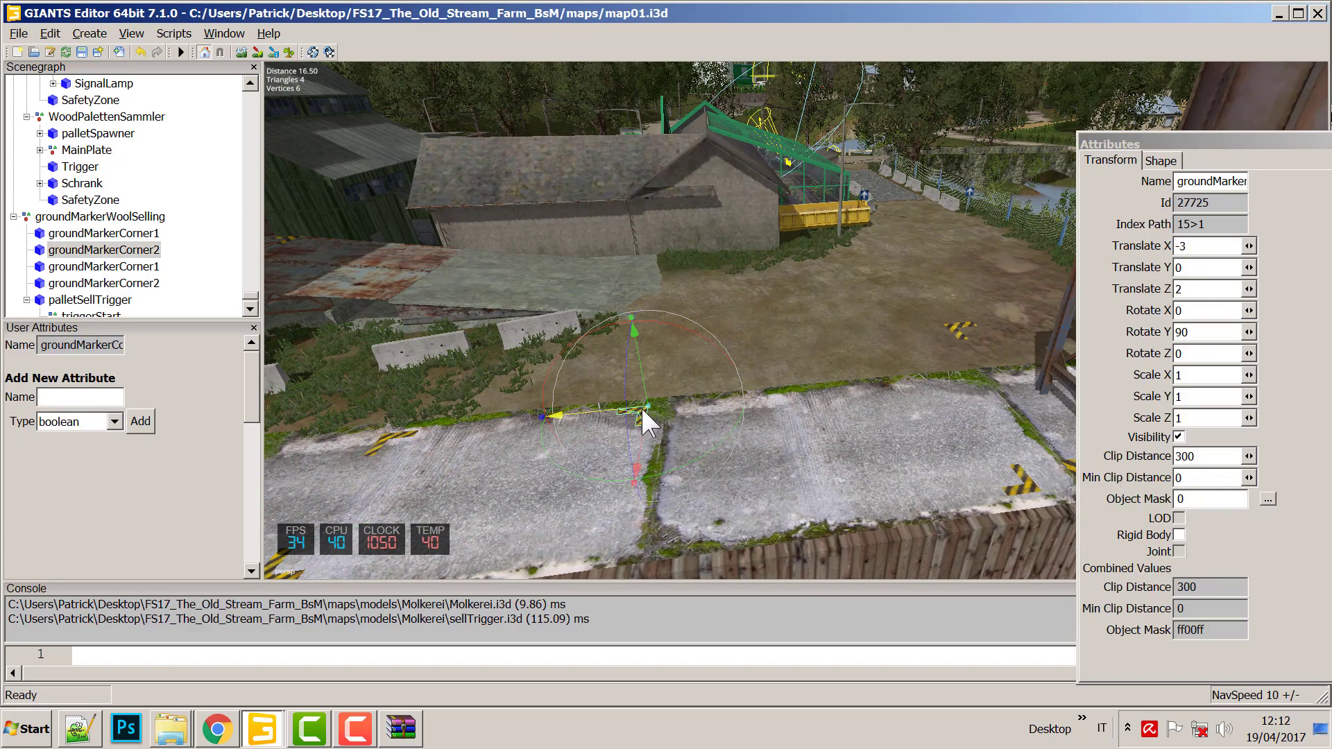
click(600, 408)
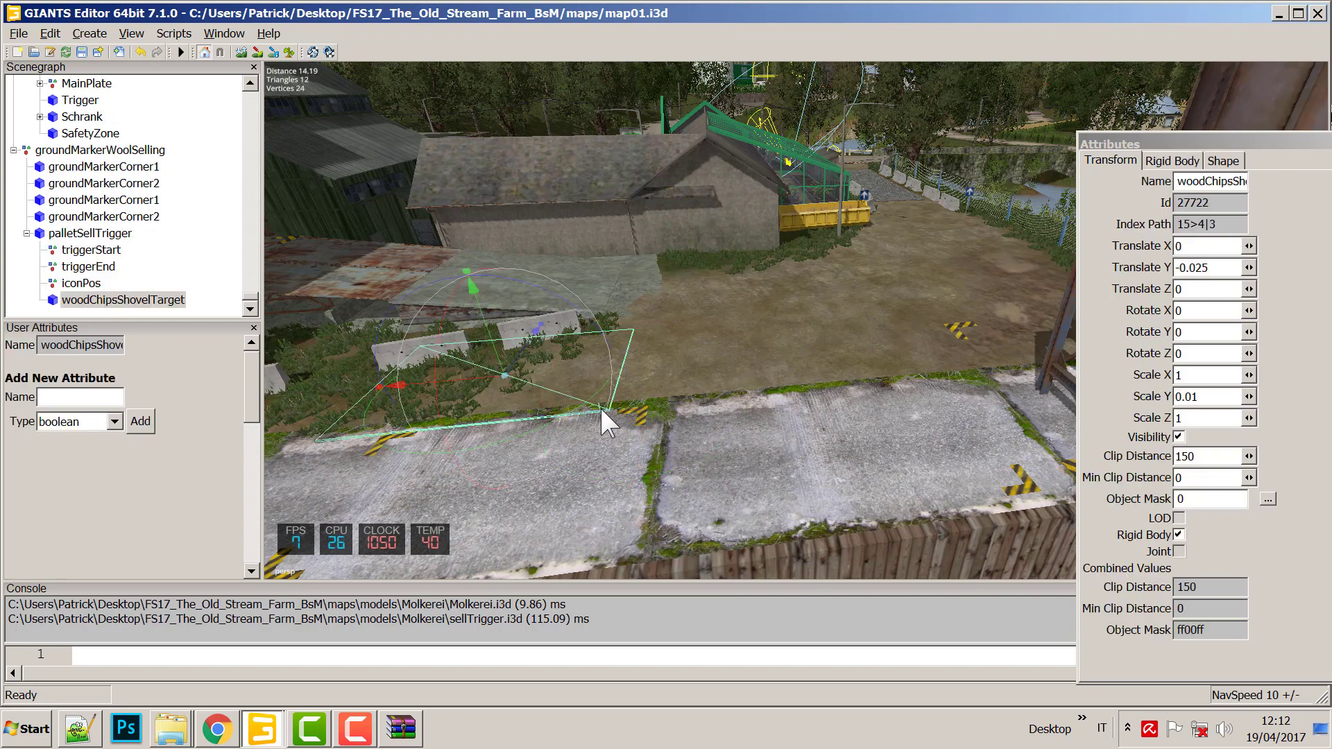
click(636, 415)
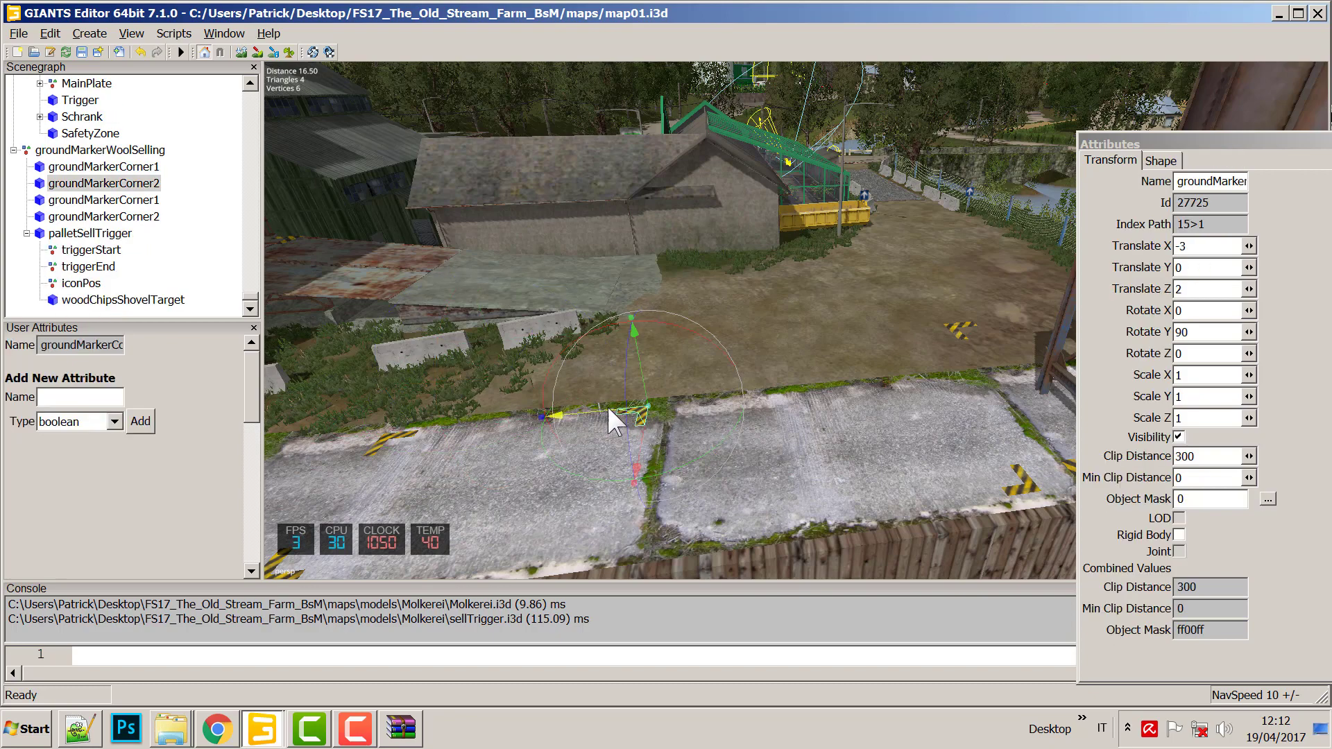
mouse_move(606, 403)
mouse_down()
mouse_move(838, 381)
mouse_move(951, 390)
mouse_up()
middle_drag(811, 399, 733, 408)
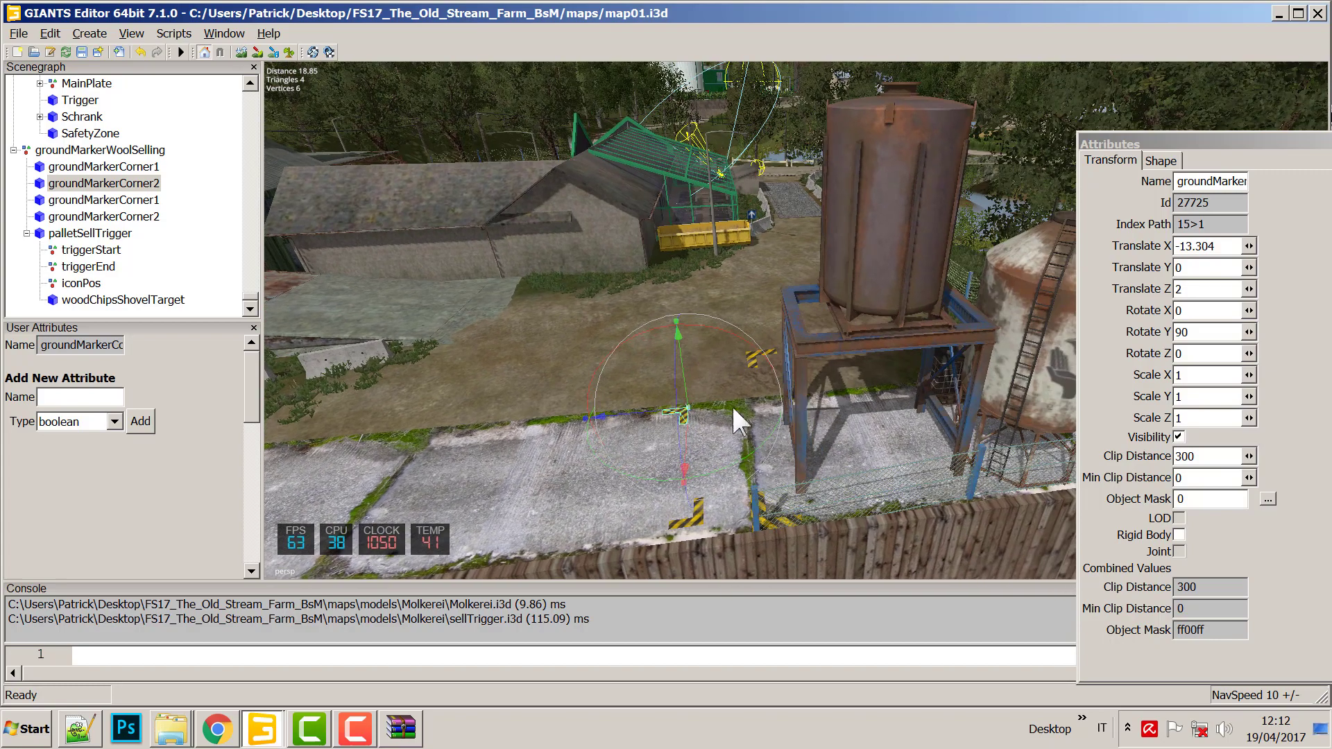
drag(620, 415, 638, 415)
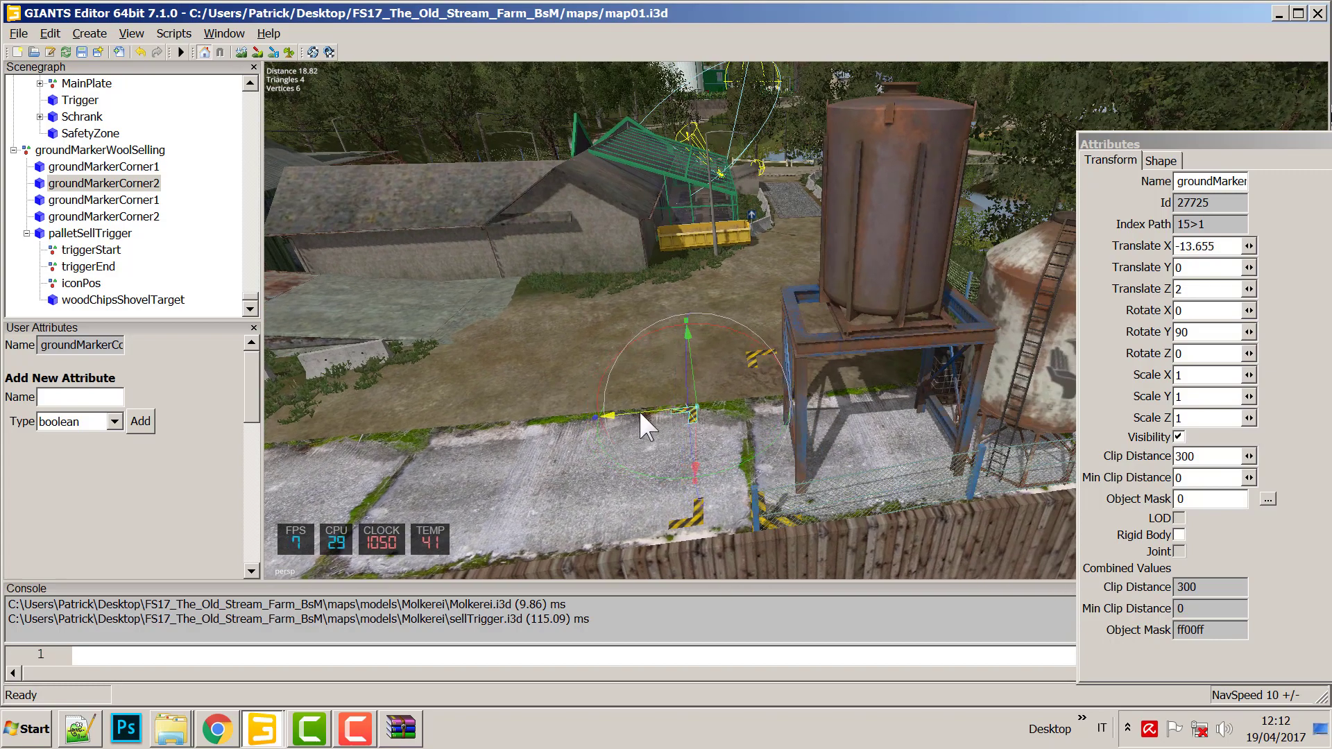
Move the landward groundMarkerCorner1 farther along the quay away from the water tank, to about X 10.1.
alt+middle_drag(594, 415, 767, 368)
alt+right_drag(767, 368, 709, 398)
mouse_move(710, 398)
alt+mouse_down()
mouse_move(735, 358)
mouse_move(727, 382)
alt+mouse_up()
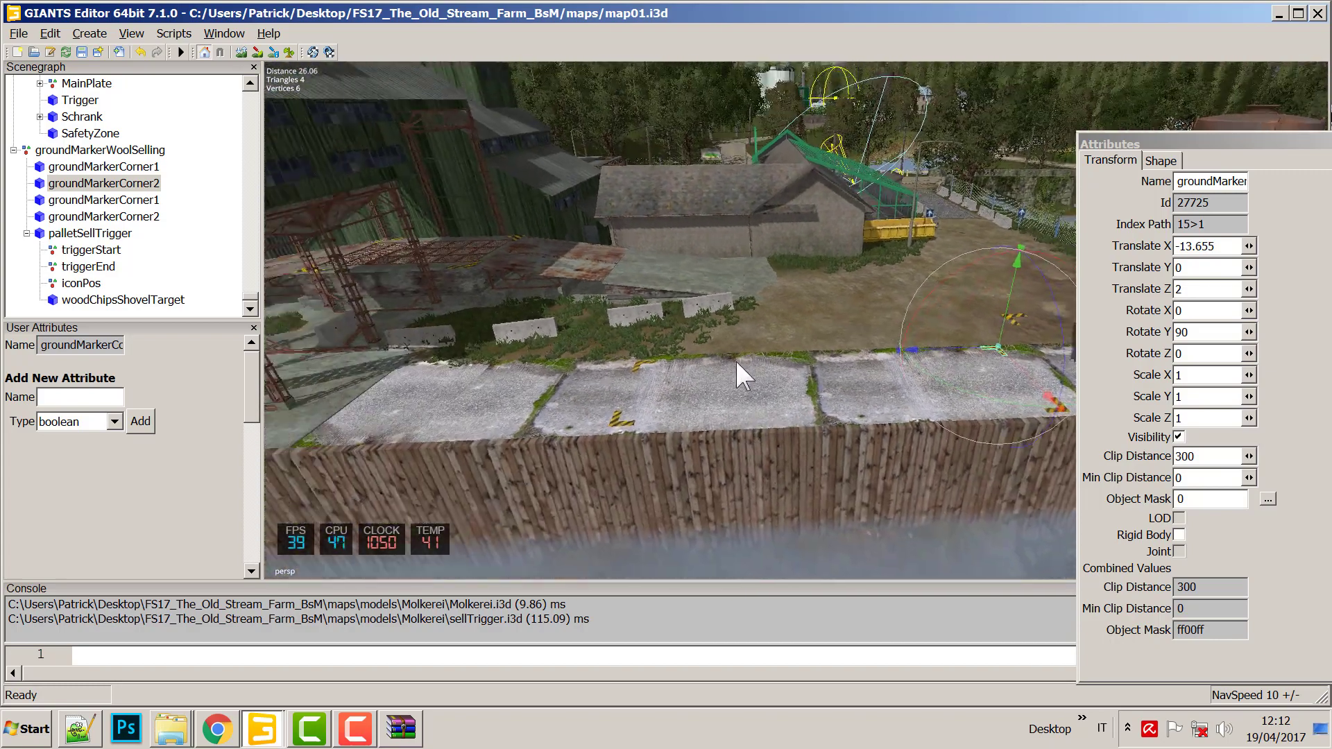
middle_drag(727, 381, 543, 298)
middle_drag(606, 427, 815, 456)
scroll(826, 324, up, 6)
alt+drag(815, 455, 868, 447)
middle_drag(868, 448, 751, 398)
click(718, 405)
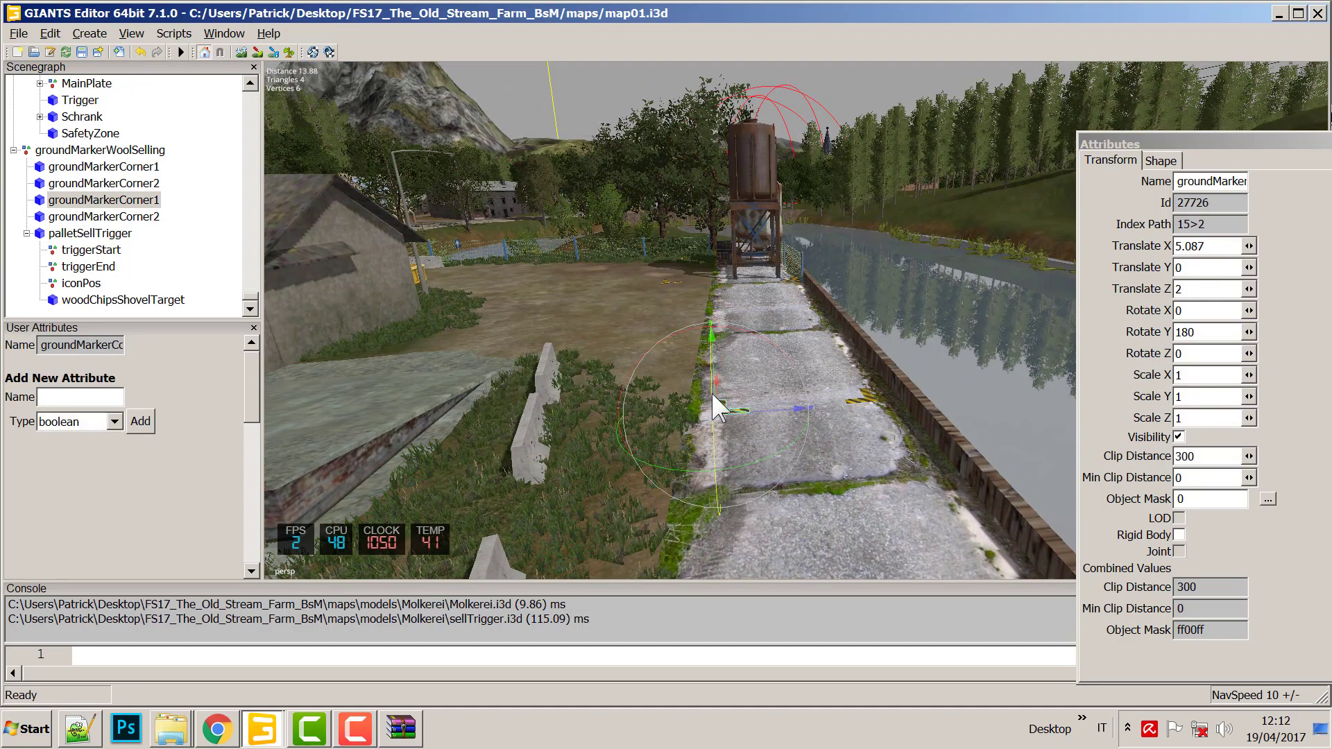
drag(715, 395, 729, 631)
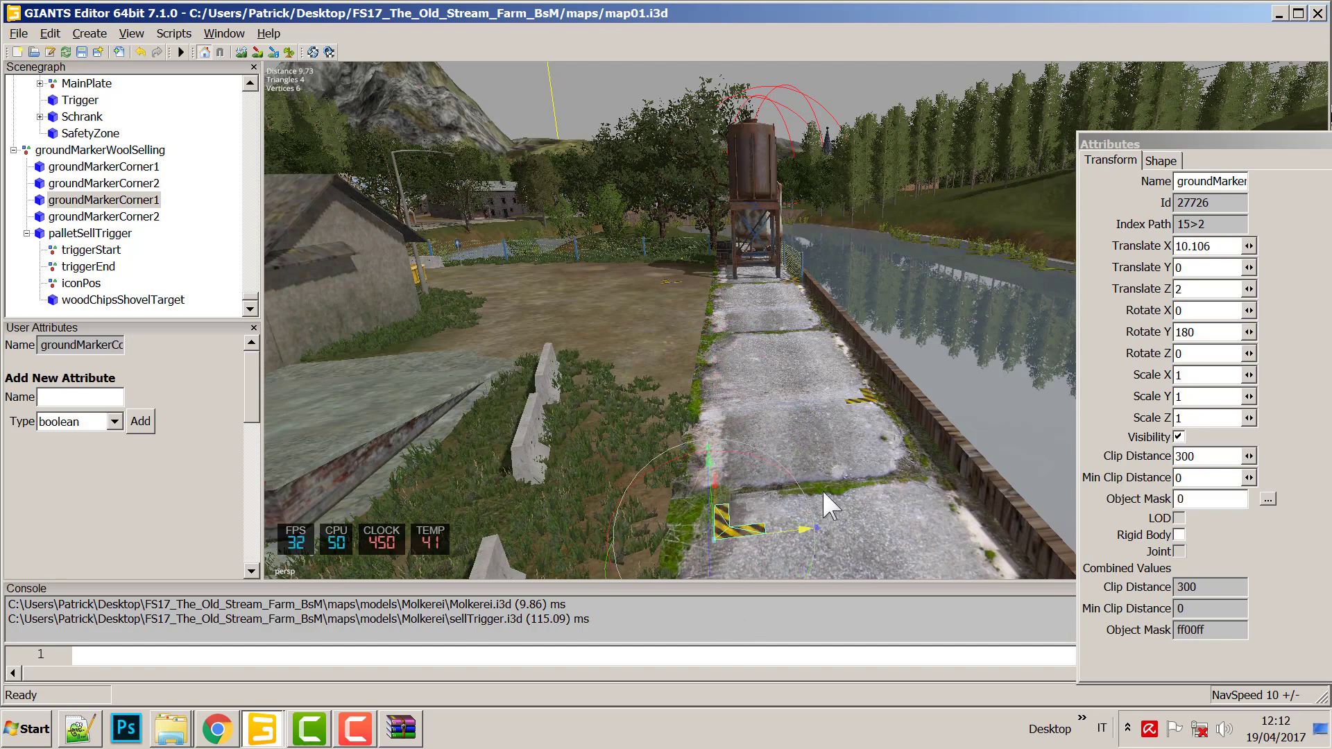
Move the waterside groundMarkerCorner2 opposite the landward groundMarkerCorner1, at about X 10.1.
click(863, 398)
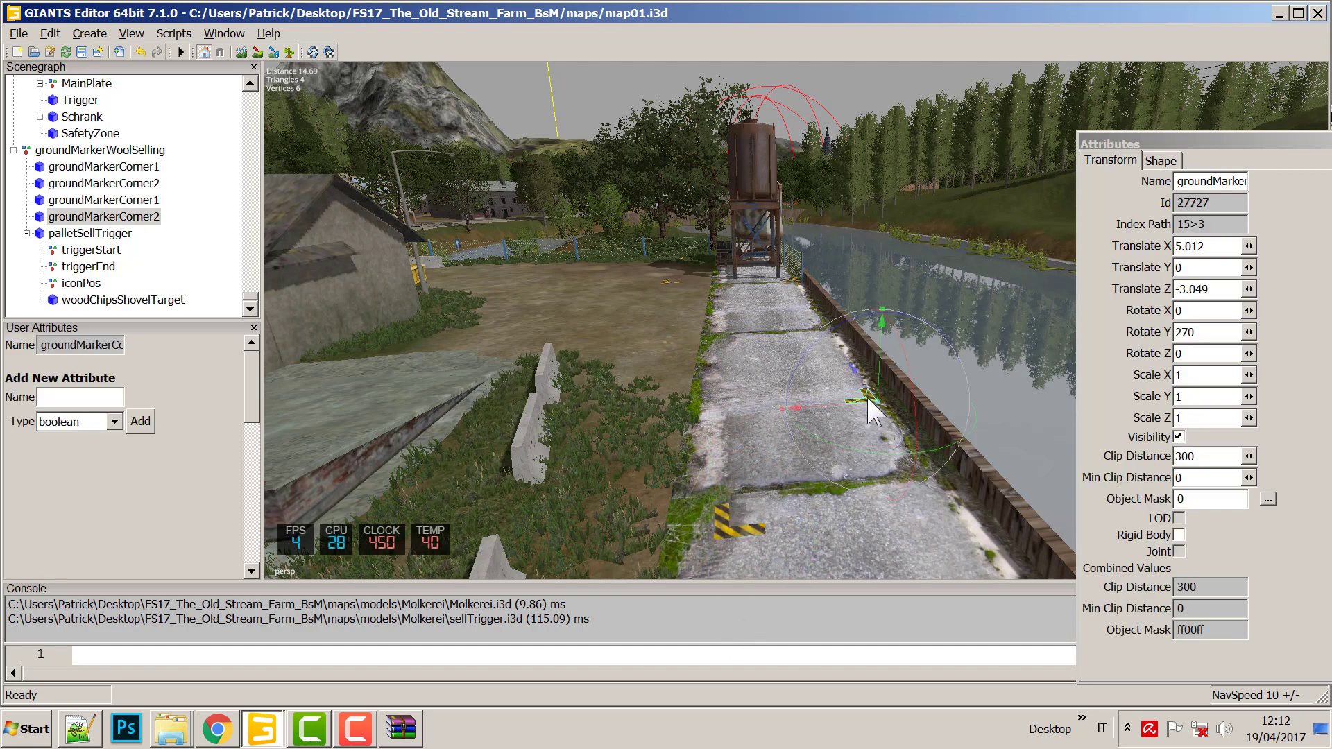
drag(879, 476, 947, 609)
alt+drag(827, 389, 743, 417)
right_drag(743, 417, 764, 447)
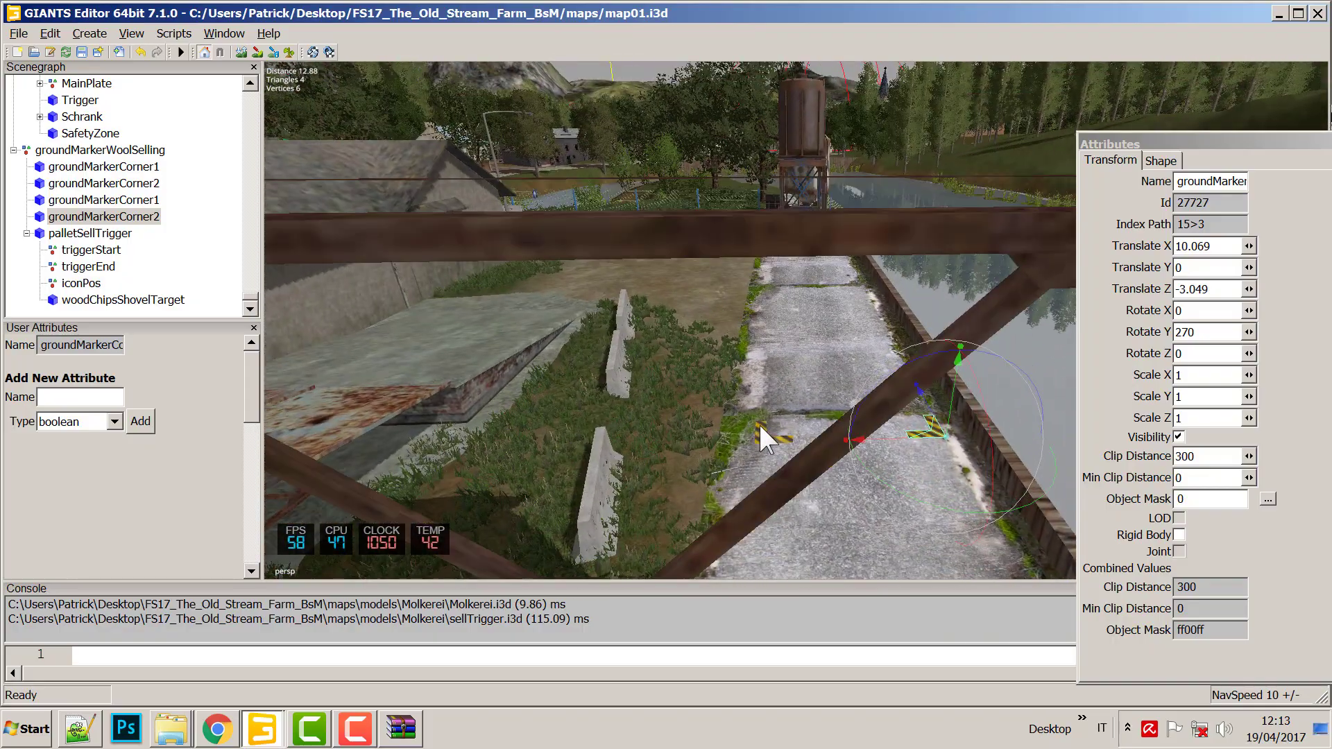
Extend the landward groundMarkerCorner1 and the waterside groundMarkerCorner2 farther from the water tank, both to about X 12.7.
click(760, 426)
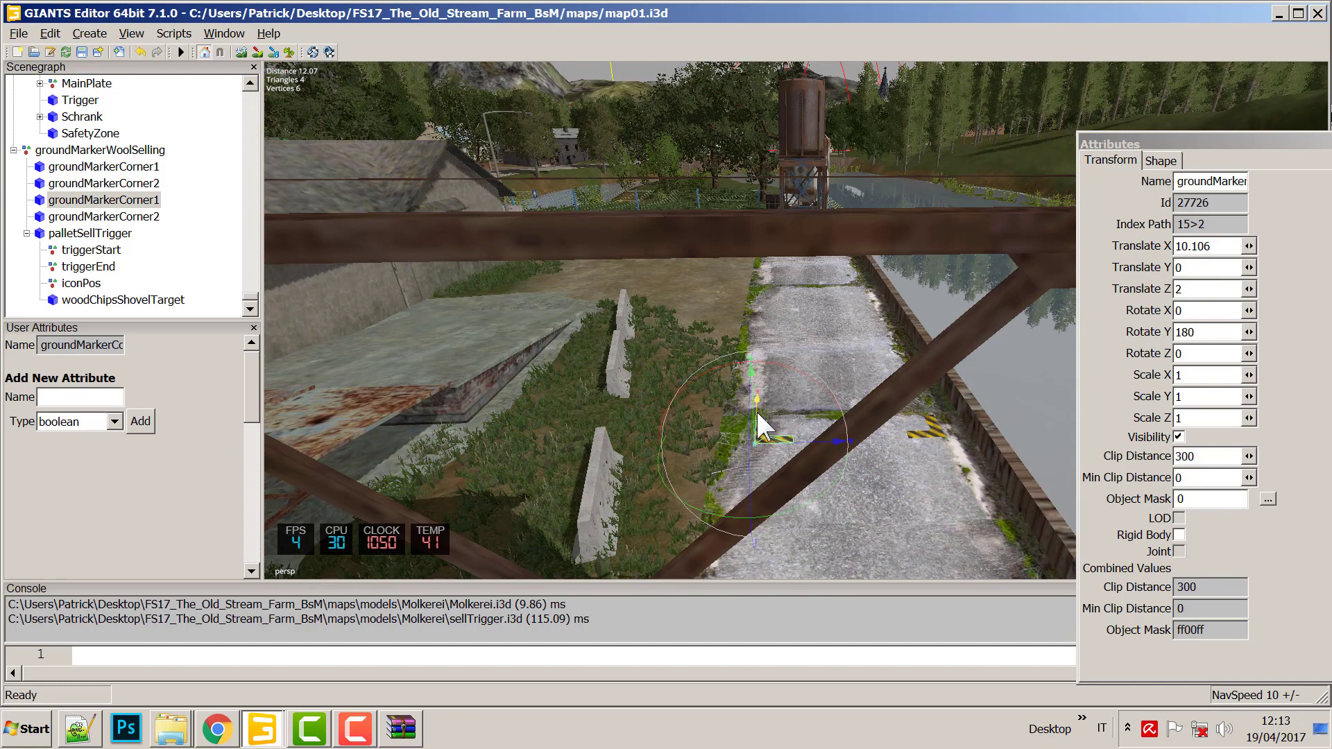
drag(756, 420, 742, 541)
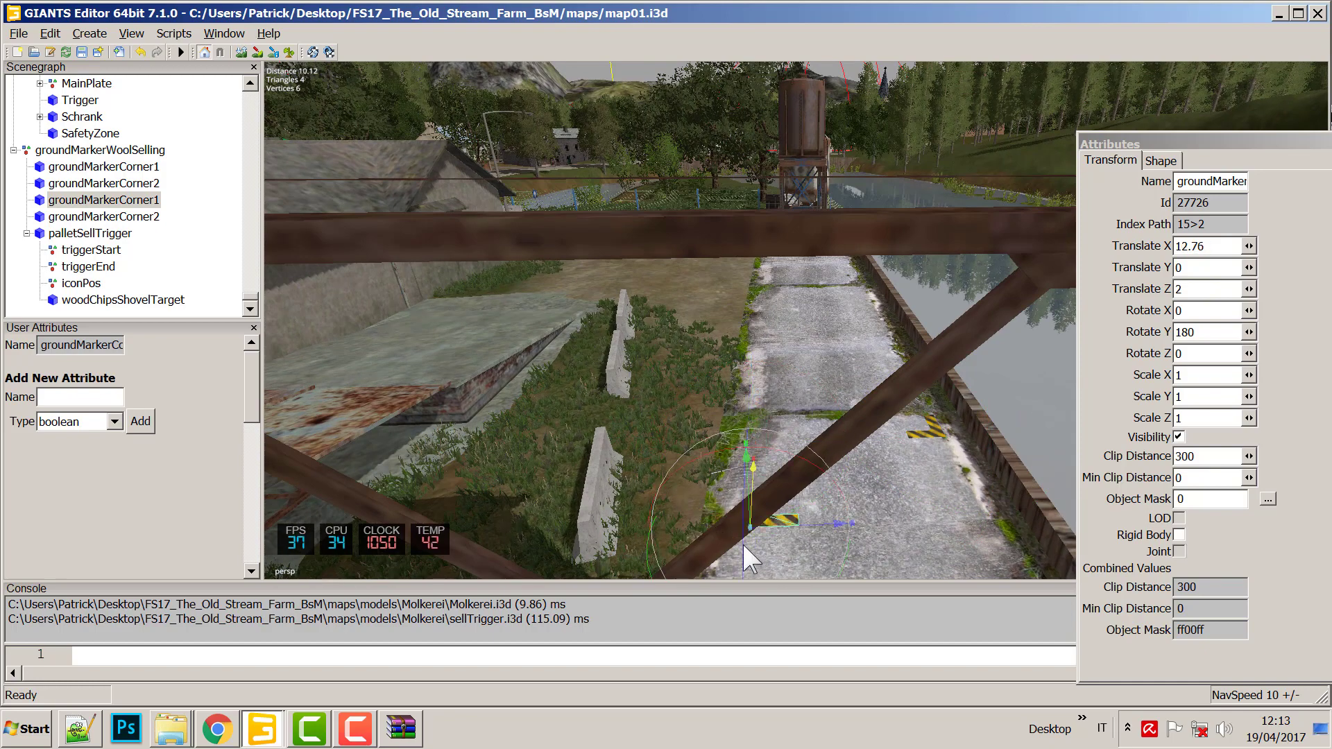
click(934, 427)
click(931, 403)
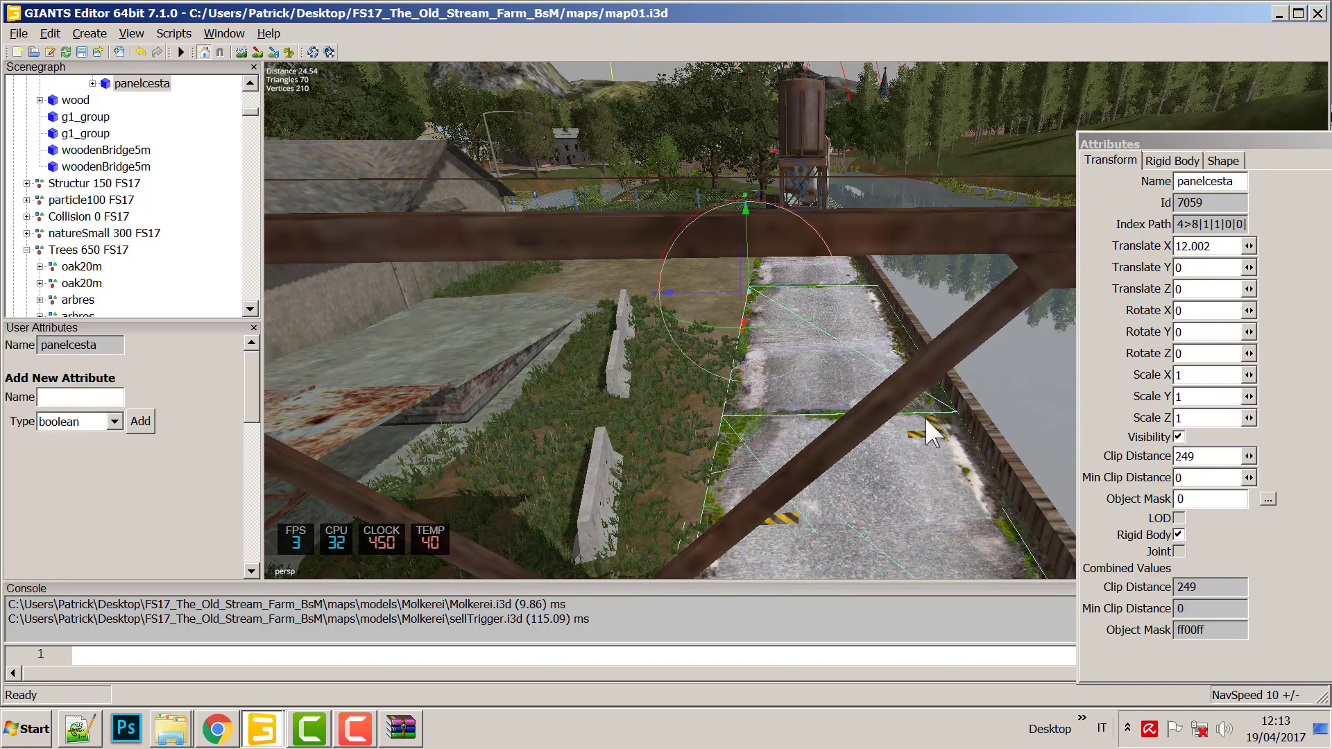
click(926, 430)
drag(926, 398, 966, 523)
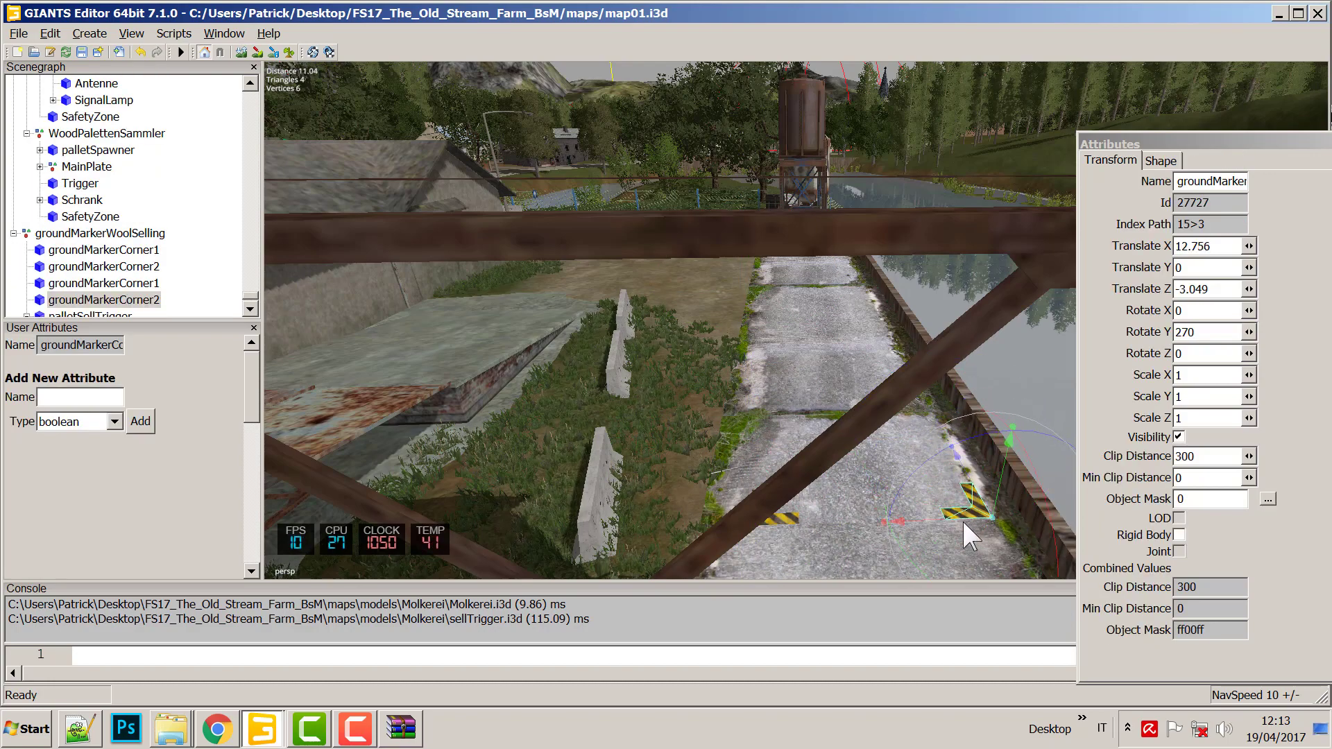
Shift the landward groundMarkerCorner2 near the water tank to the quay's inland edge, at about X -13.9 and Z 2.6.
scroll(856, 281, up, 4)
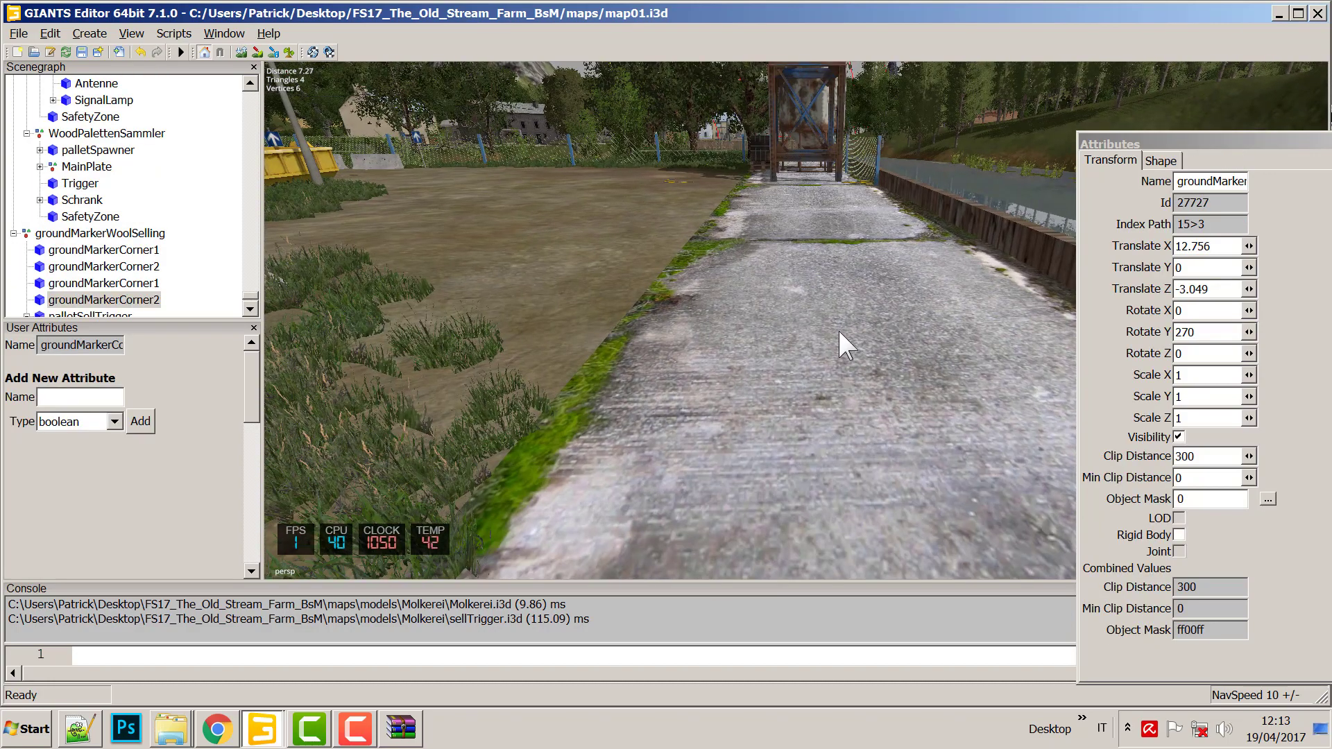
middle_drag(839, 332, 831, 448)
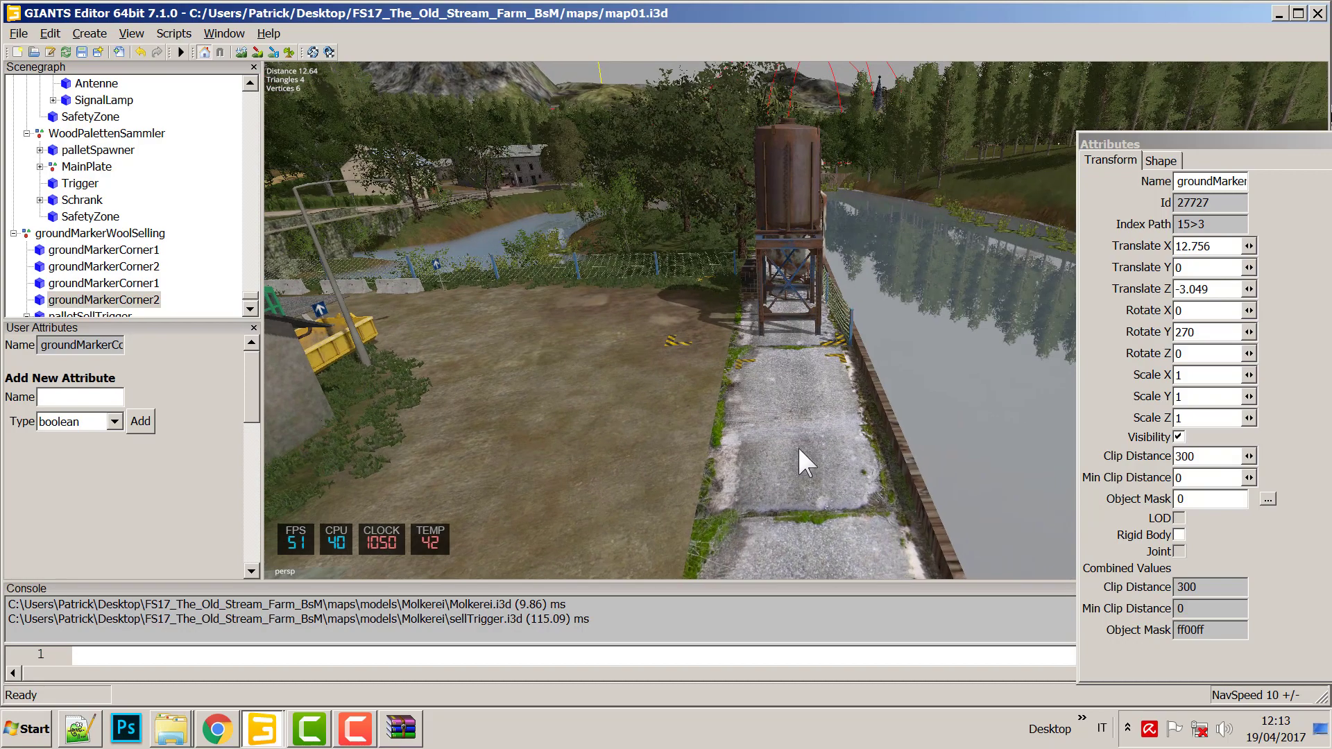
click(739, 360)
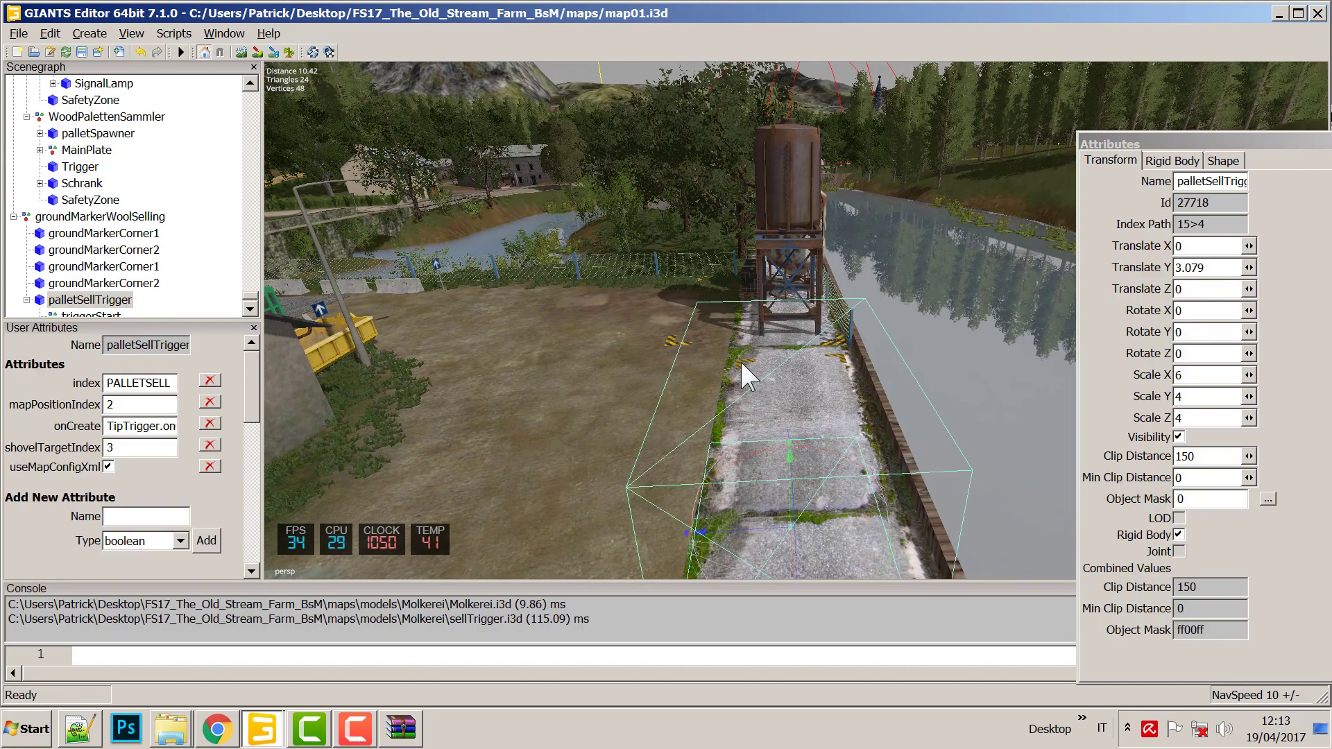
middle_drag(733, 374, 787, 490)
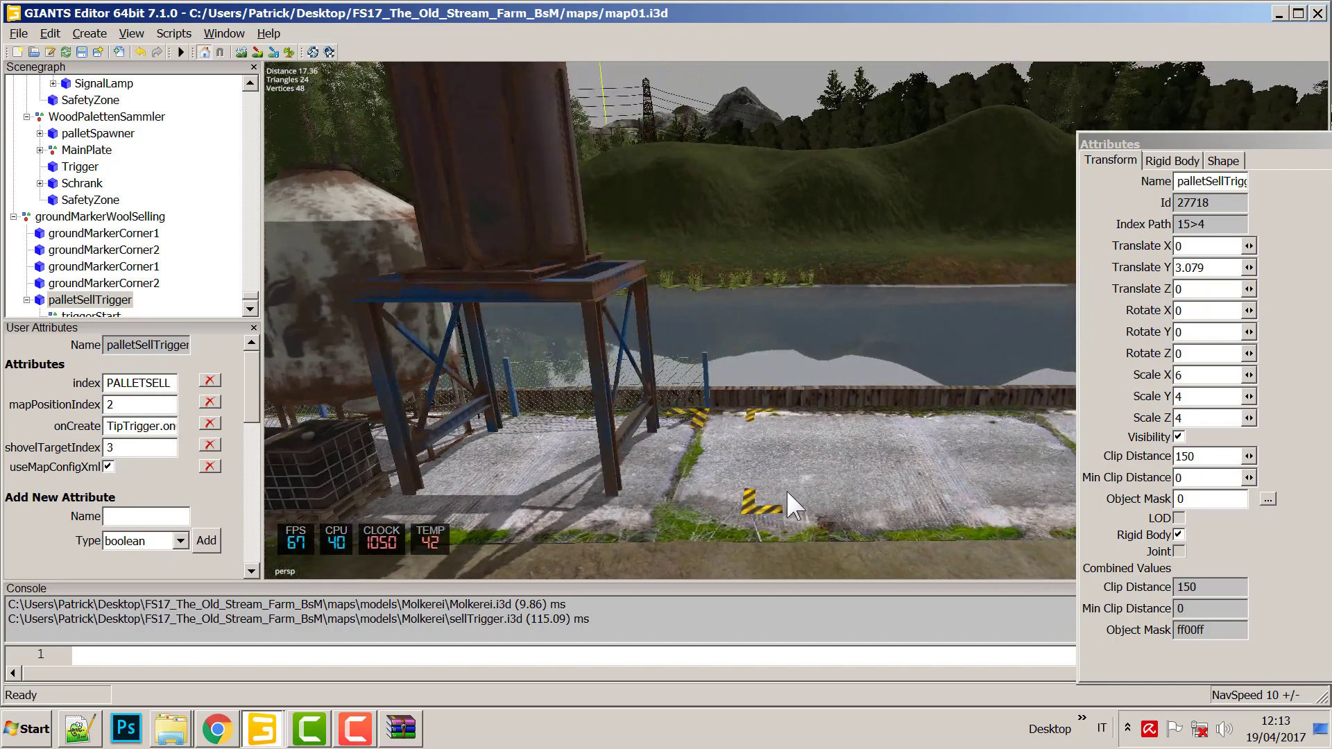
click(748, 496)
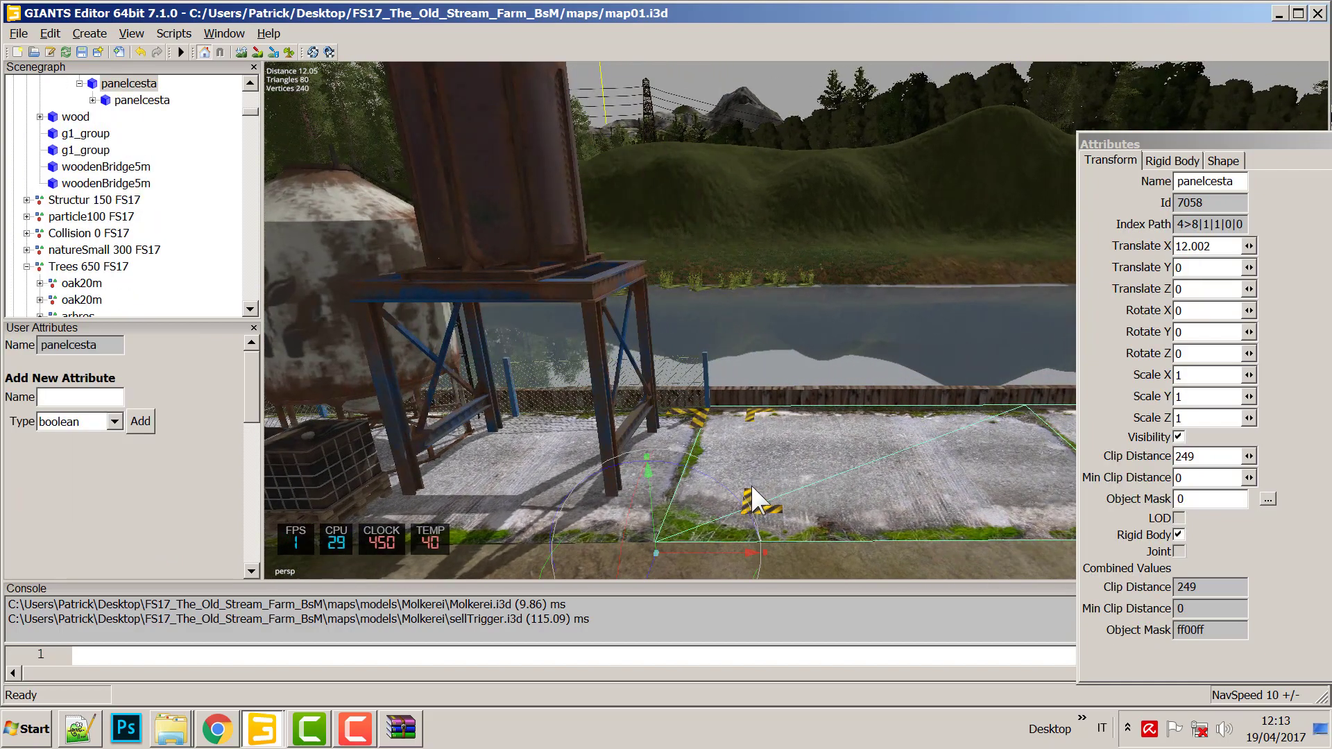
scroll(751, 488, up, 3)
alt+middle_drag(752, 492, 767, 458)
click(797, 432)
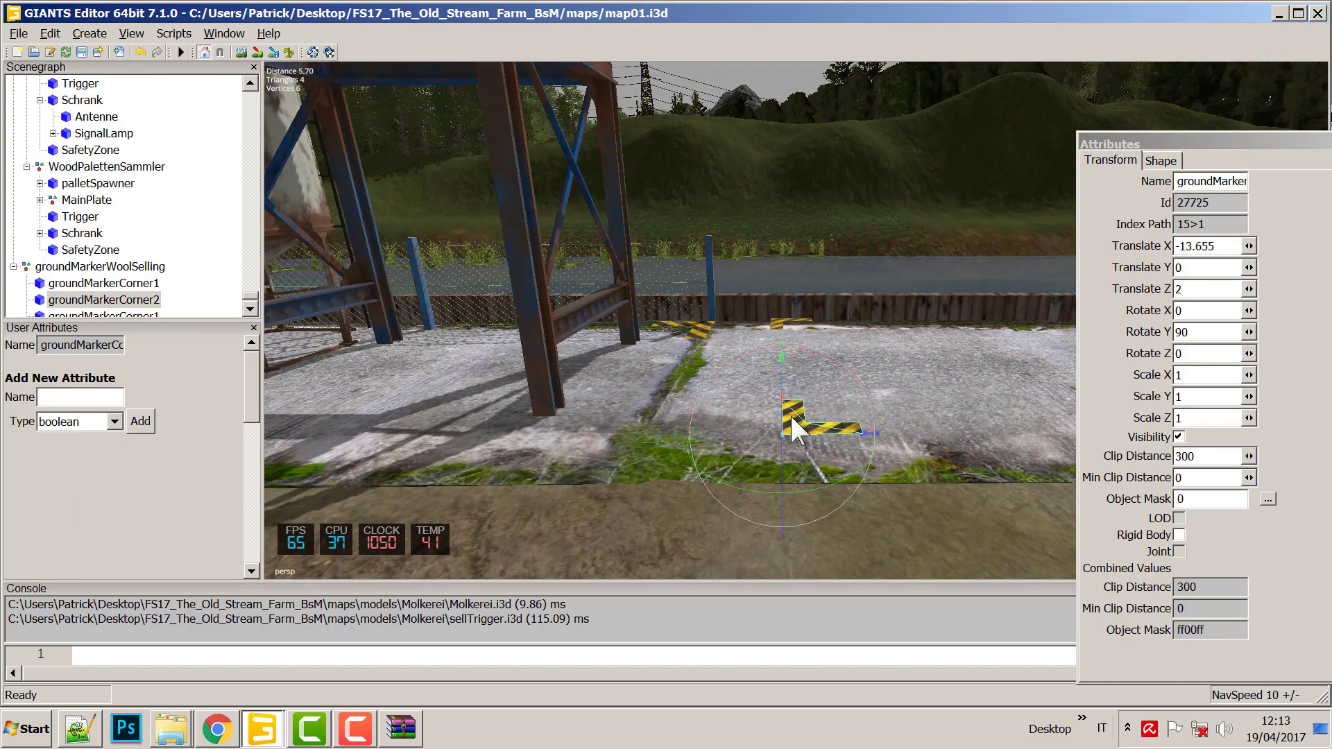
mouse_move(837, 432)
mouse_down()
mouse_move(771, 419)
mouse_move(763, 400)
mouse_move(748, 508)
mouse_up()
mouse_move(855, 468)
alt+middle_down()
mouse_move(648, 488)
mouse_move(685, 482)
alt+middle_up()
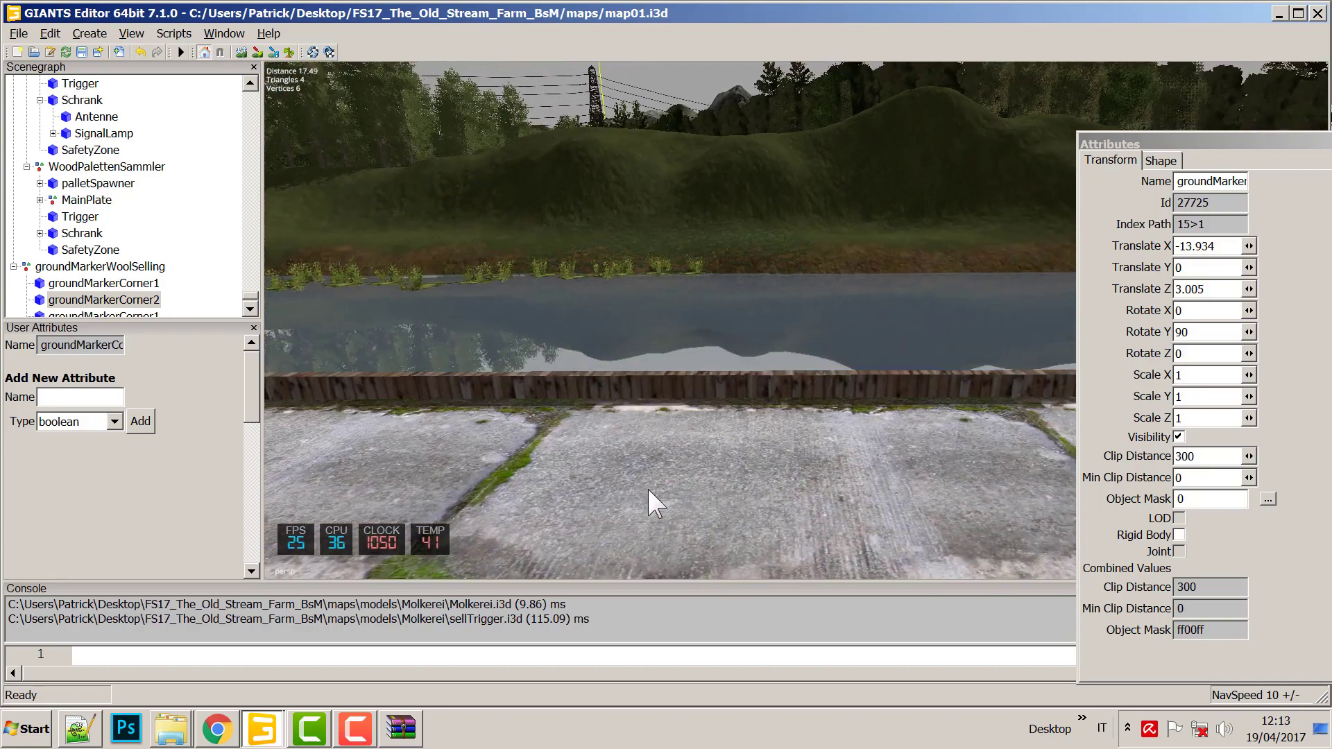
mouse_move(684, 480)
right_down()
mouse_move(820, 446)
mouse_move(636, 443)
mouse_move(696, 438)
mouse_move(689, 453)
mouse_move(677, 363)
mouse_move(636, 302)
mouse_move(698, 456)
mouse_move(719, 474)
mouse_move(727, 430)
mouse_move(729, 441)
right_up()
drag(728, 441, 742, 438)
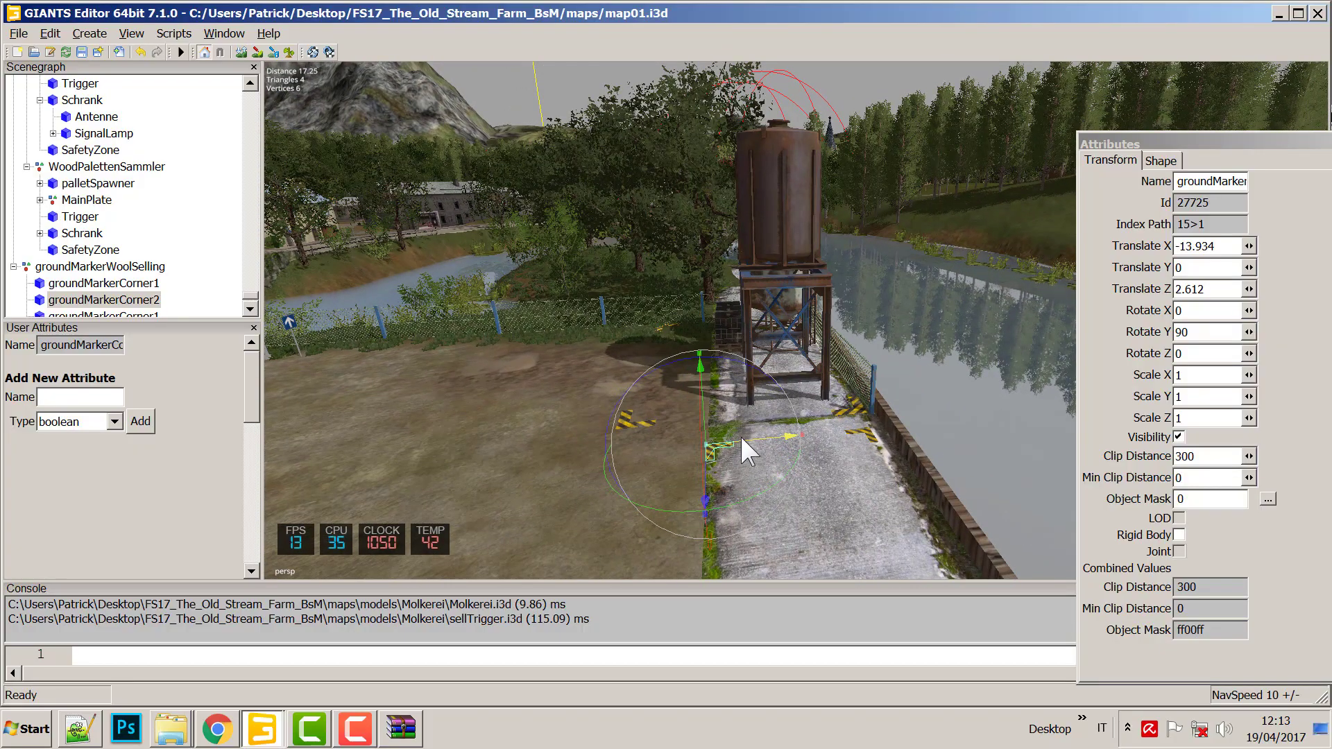
Shift the landward groundMarkerCorner1 at the end away from the water tank to the inland edge, at about Z 3.0.
right_drag(739, 435, 672, 455)
scroll(673, 460, down, 3)
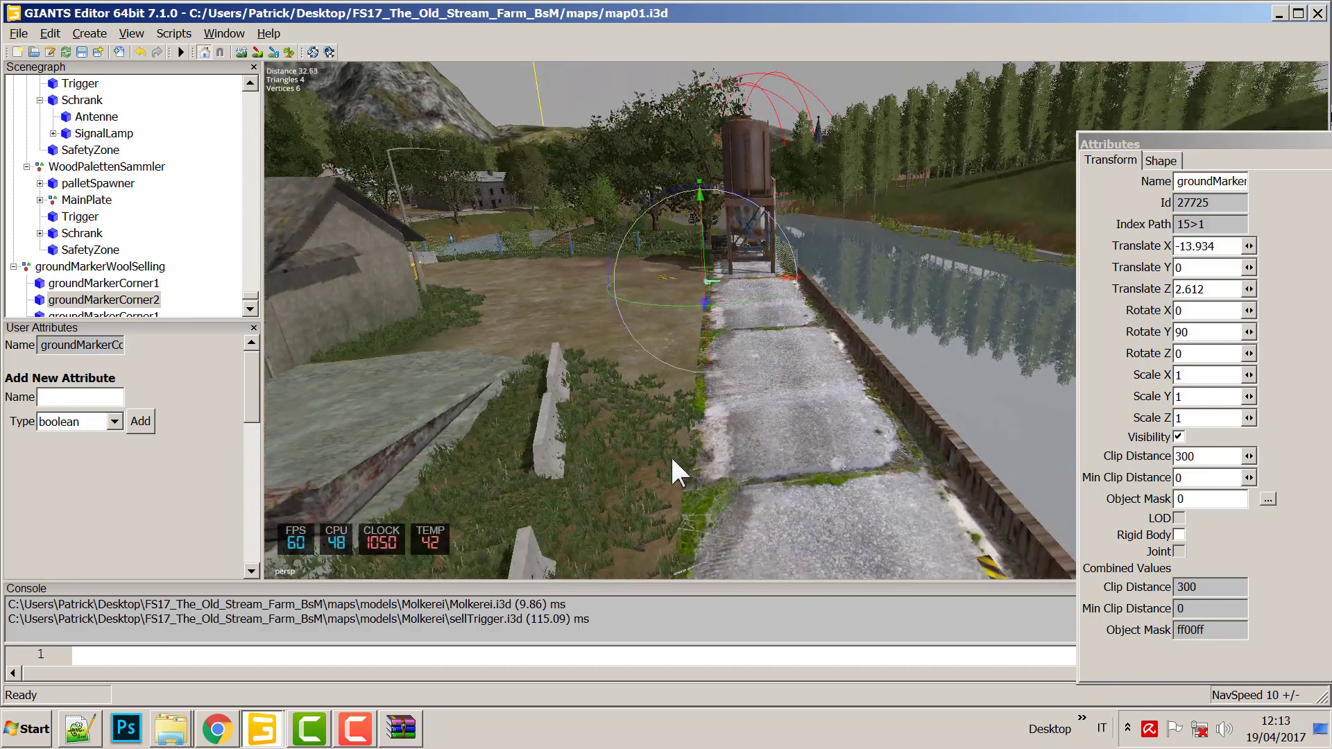
alt+middle_drag(672, 459, 690, 478)
click(704, 502)
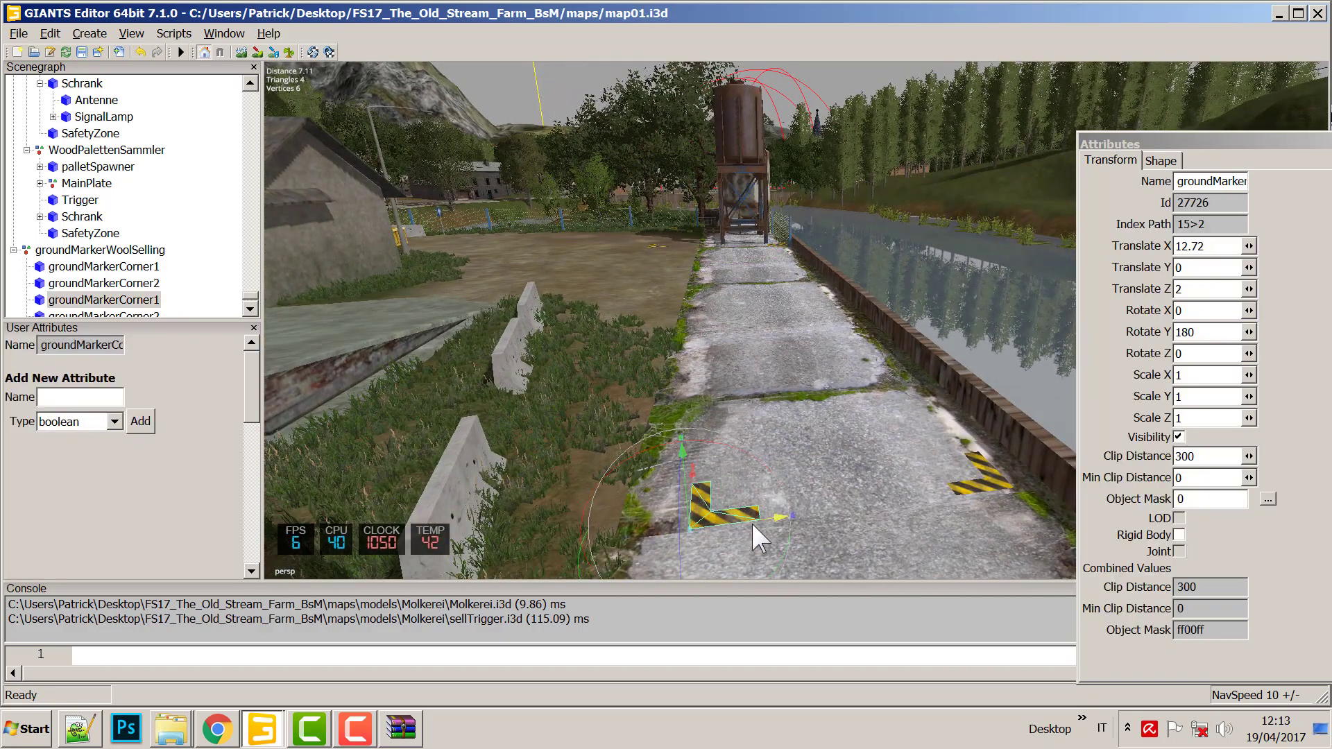
drag(752, 524, 677, 527)
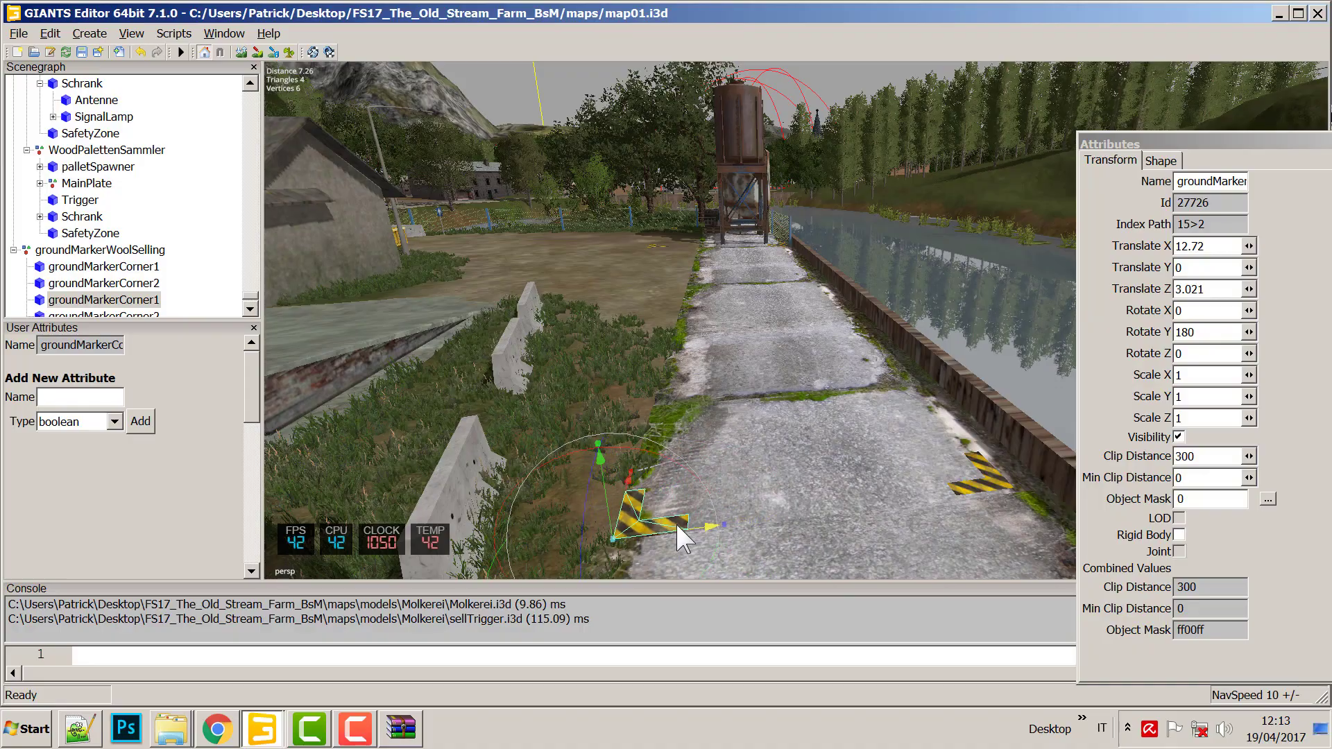
Move palletSellTrigger slightly toward the water to about Z -0.35 so it sits over the quay.
alt+middle_drag(754, 394, 733, 464)
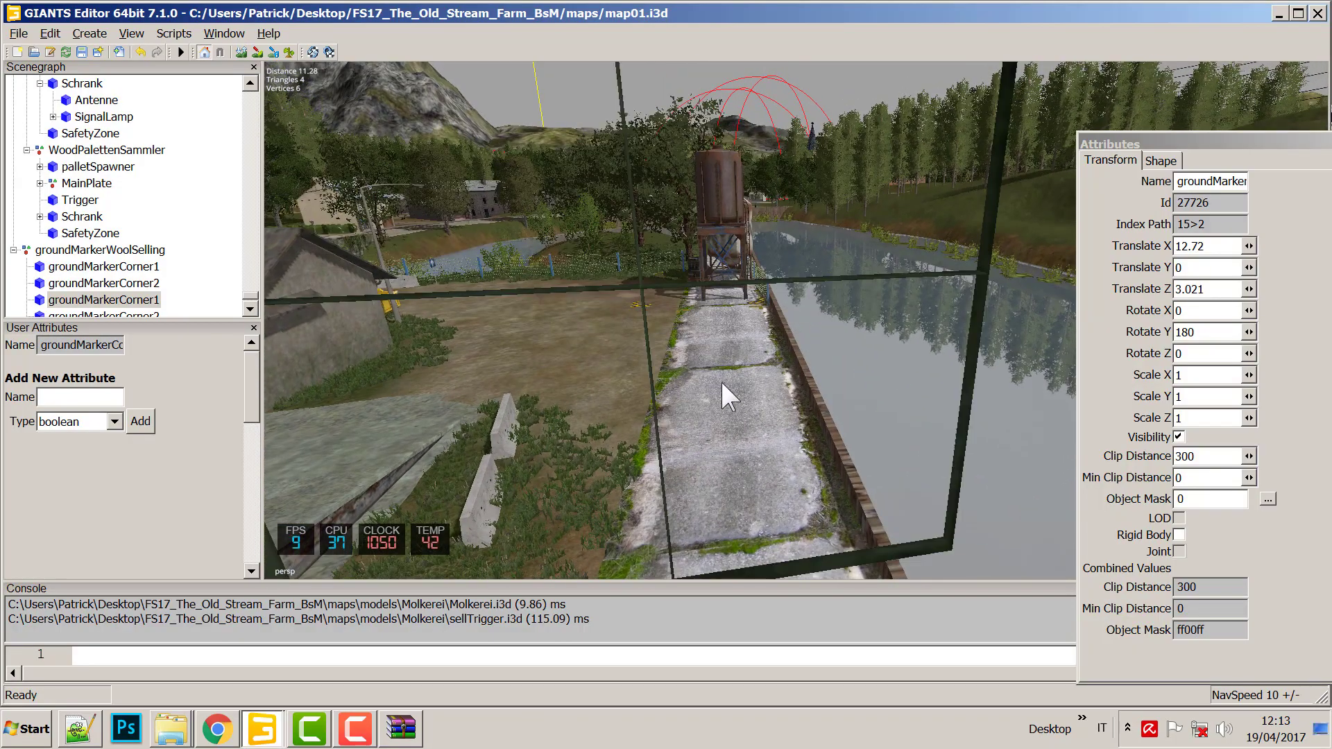
click(721, 382)
scroll(721, 382, up, 3)
alt+middle_drag(725, 384, 827, 301)
alt+drag(827, 301, 892, 373)
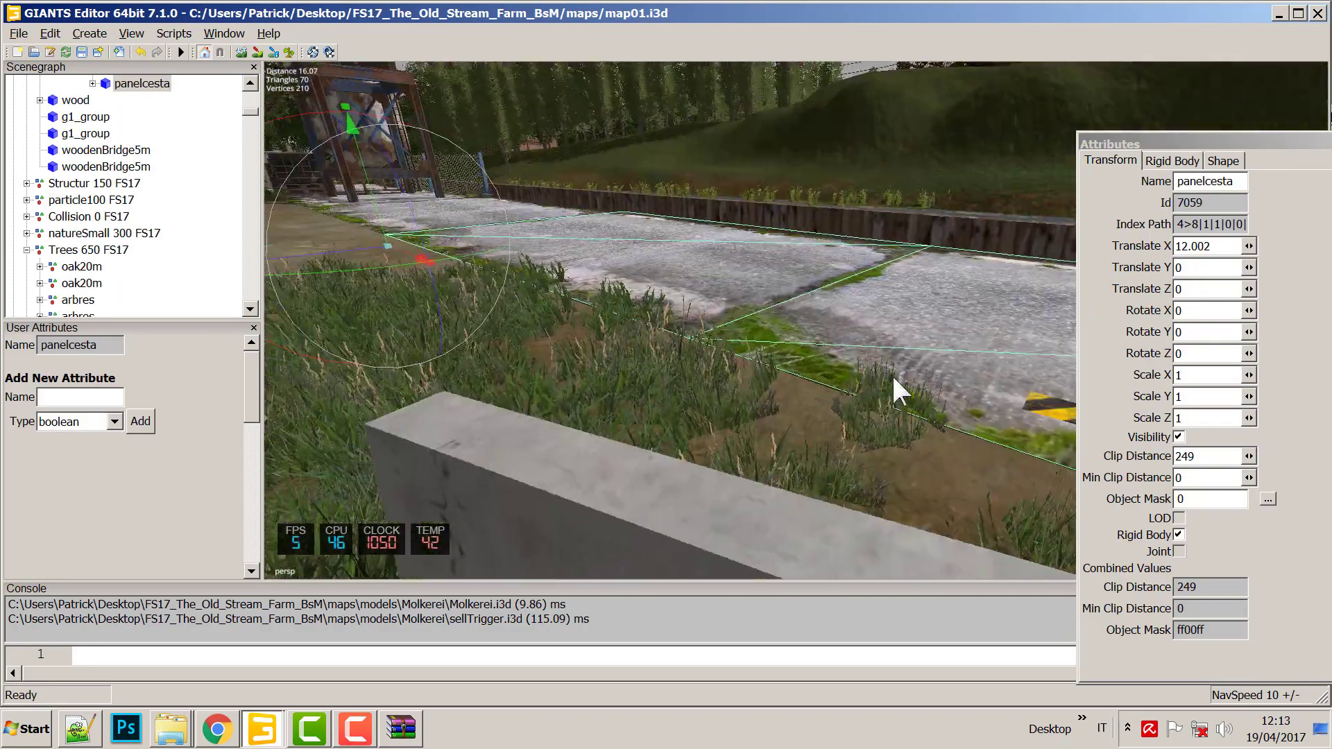
alt+middle_drag(892, 373, 726, 423)
right_drag(726, 419, 741, 295)
click(720, 323)
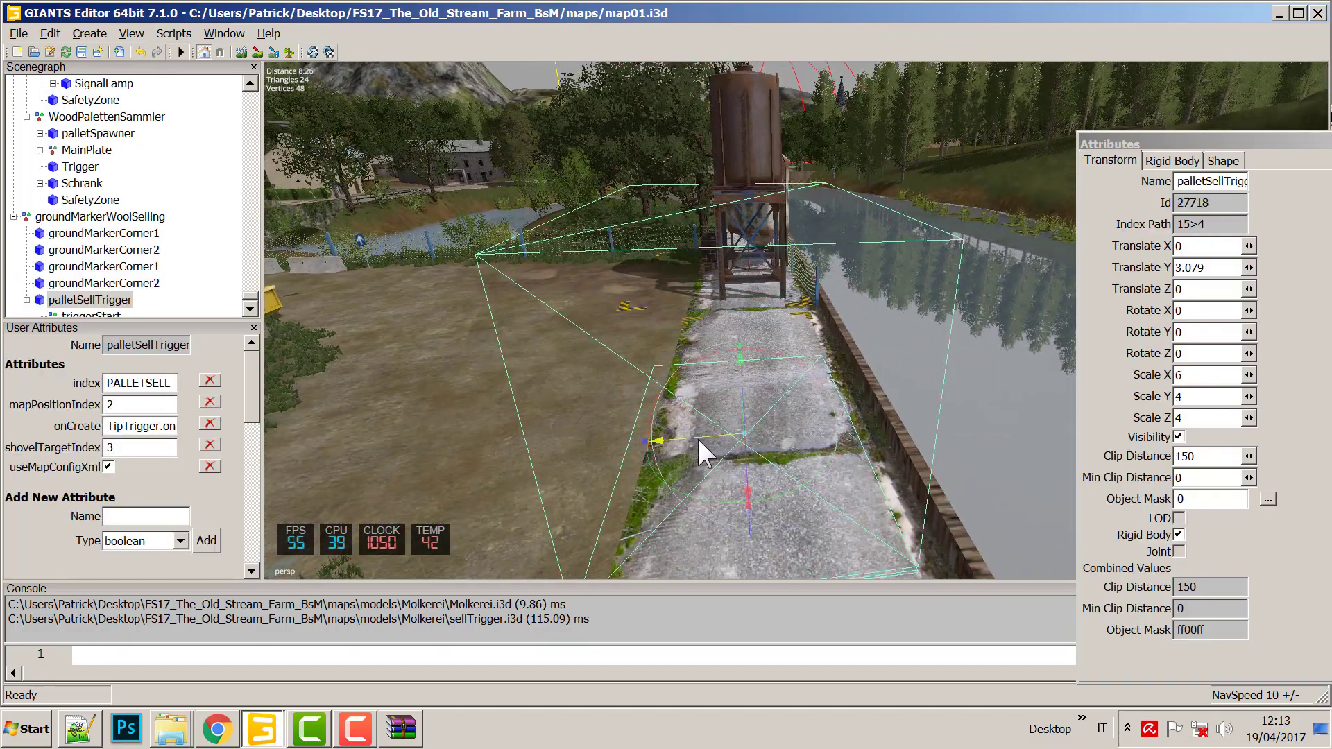
drag(699, 439, 722, 446)
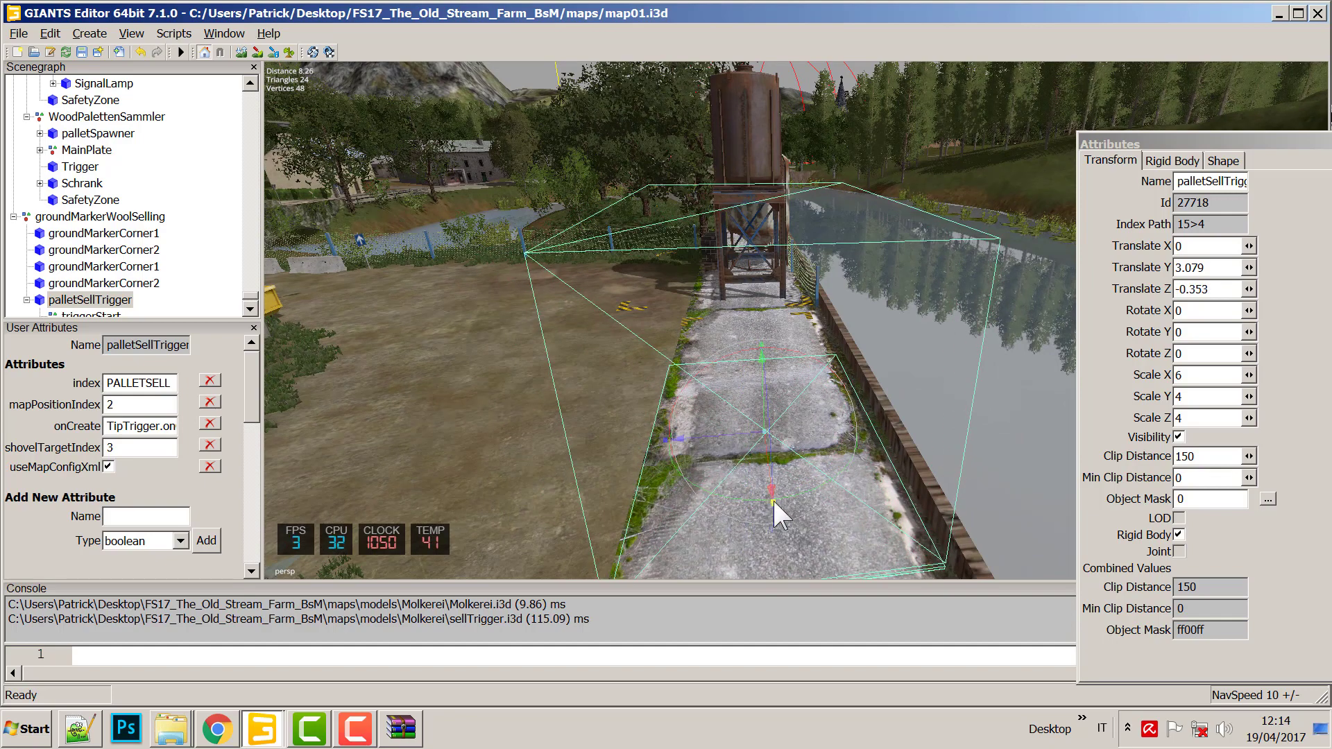
Stretch palletSellTrigger lengthwise along the quay to an X scale of about 25.
drag(772, 497, 652, 682)
alt+drag(581, 470, 774, 438)
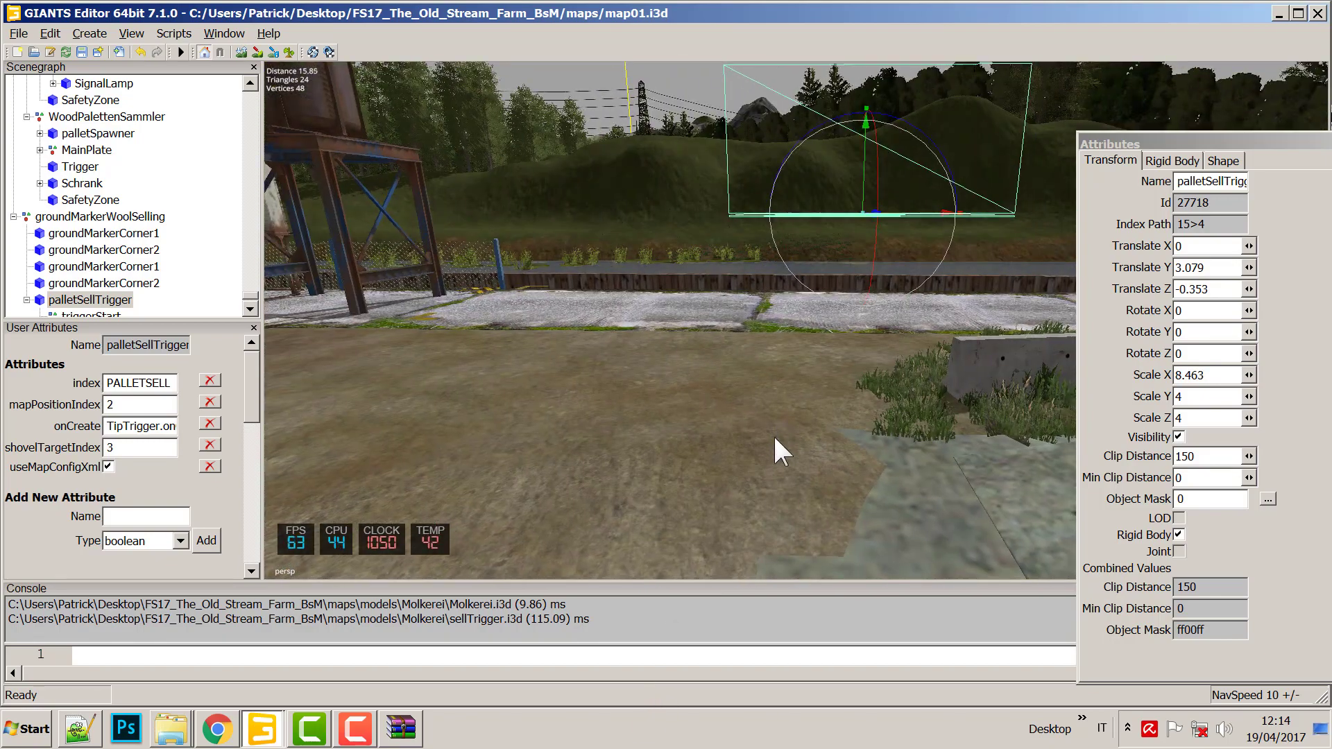
right_drag(774, 438, 753, 518)
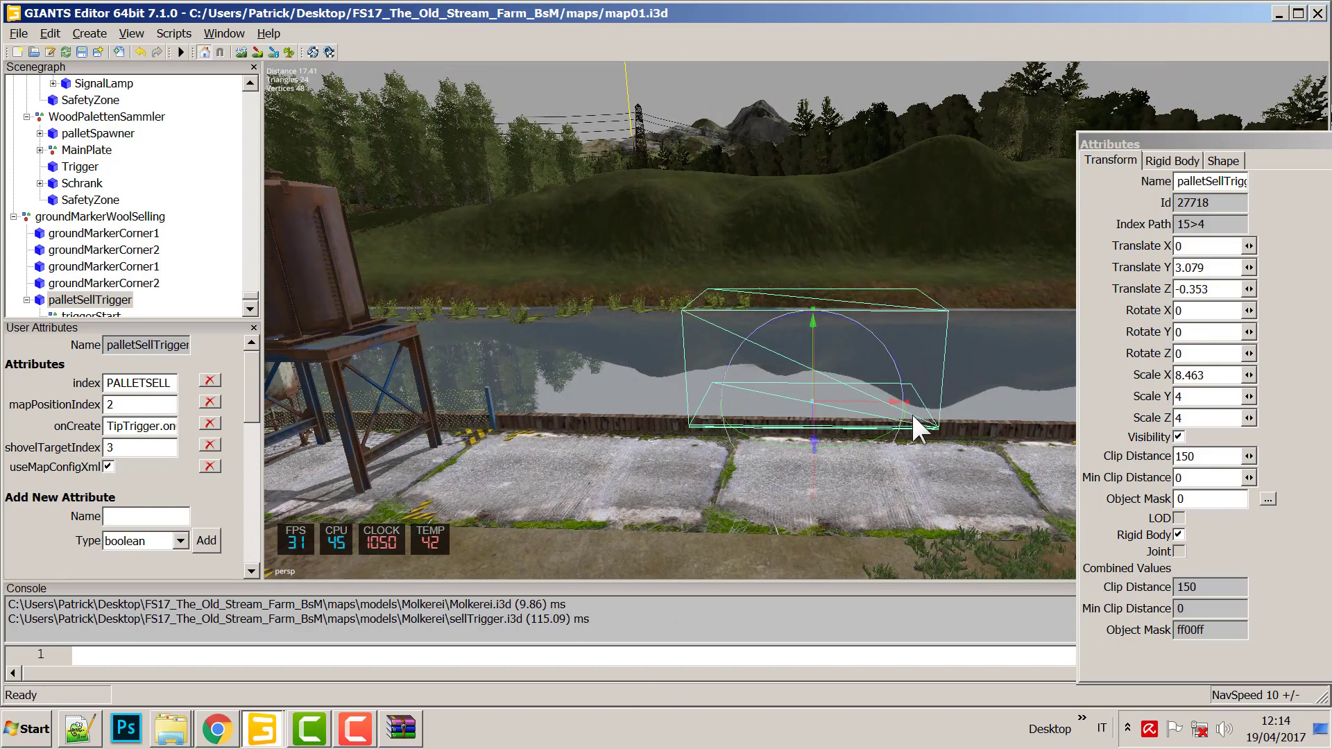
drag(905, 399, 1324, 344)
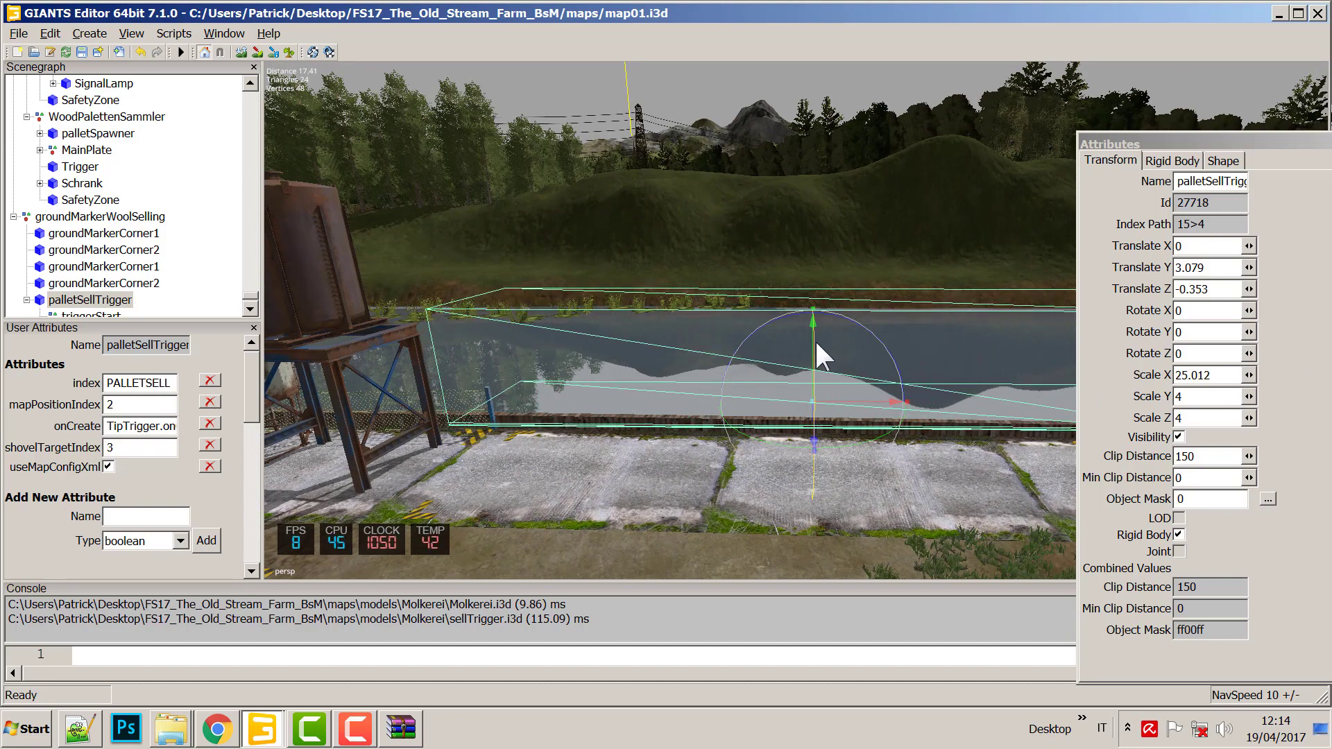
Lower palletSellTrigger to about Y 0.04 and fit it lengthwise to the quay at X -0.65 with an X scale of about 26.1.
drag(809, 339, 825, 443)
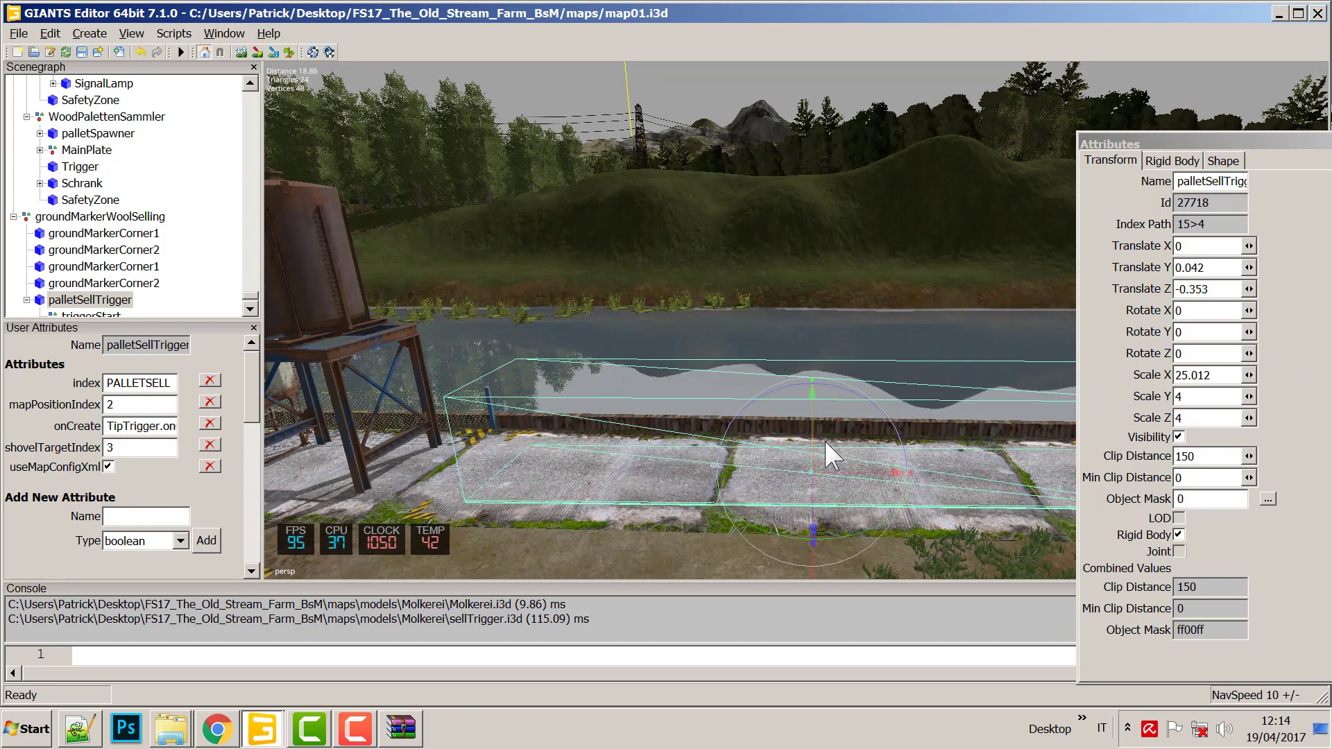
drag(917, 473, 993, 469)
alt+middle_drag(994, 470, 951, 433)
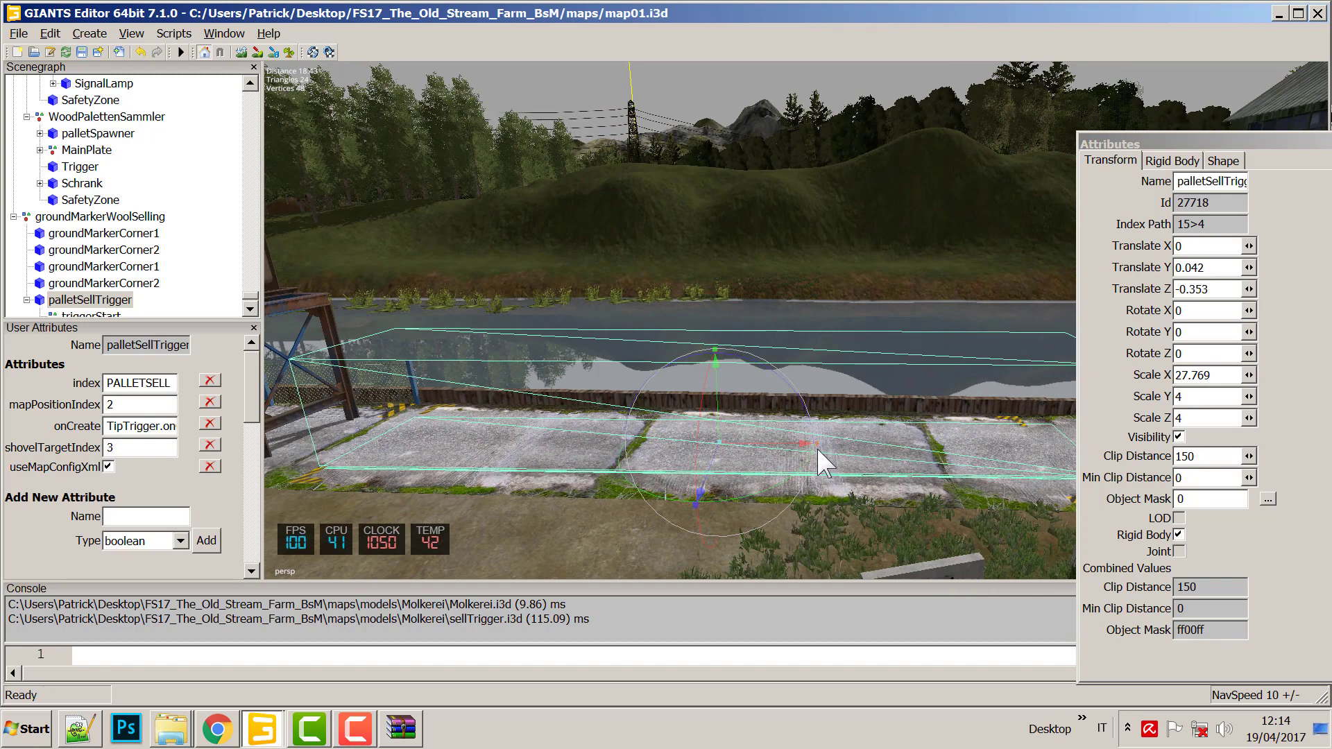
drag(818, 438, 744, 442)
Widen palletSellTrigger across the quay to a Z scale of about 5.8 and shift it to about Z -0.5.
alt+drag(848, 422, 724, 428)
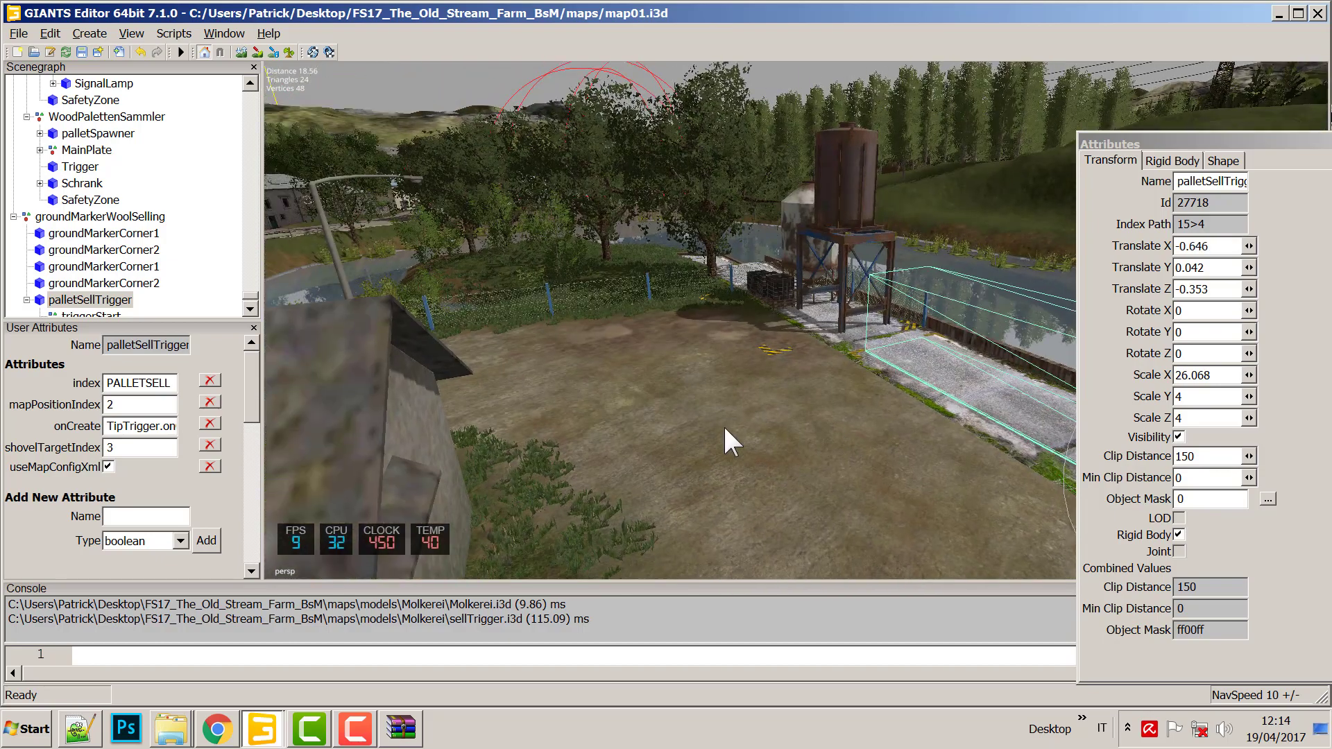
alt+middle_drag(724, 427, 717, 365)
right_drag(716, 378, 675, 425)
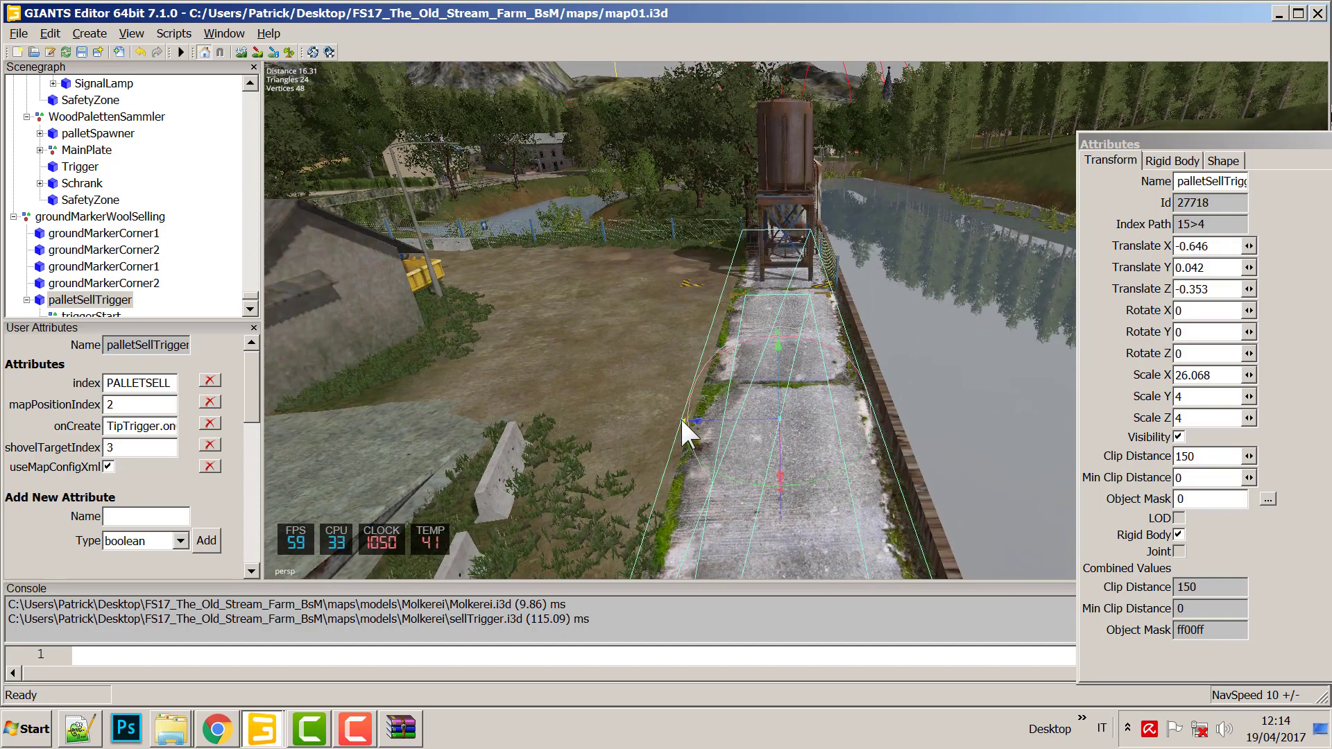
drag(680, 418, 618, 417)
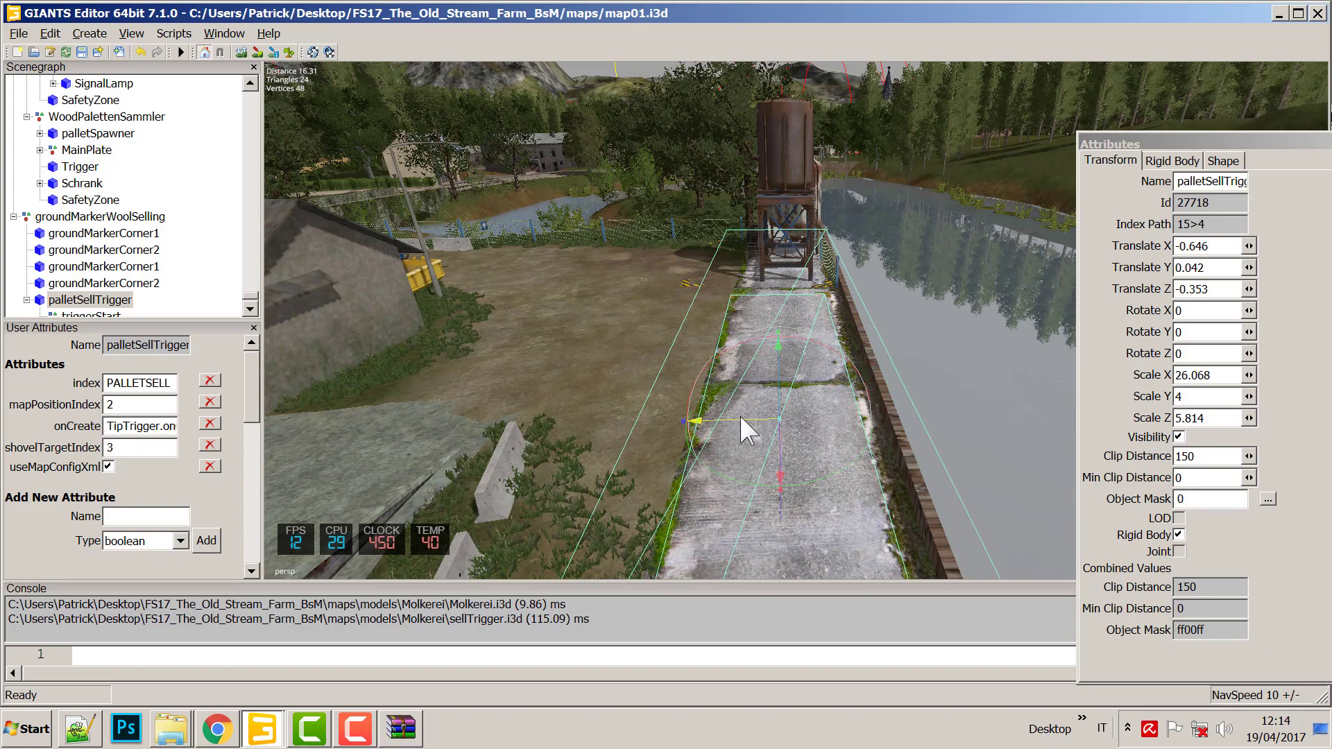
drag(740, 417, 746, 372)
Inspect how palletSellTrigger lines up with the ground markers at both ends of the quay.
scroll(745, 372, down, 3)
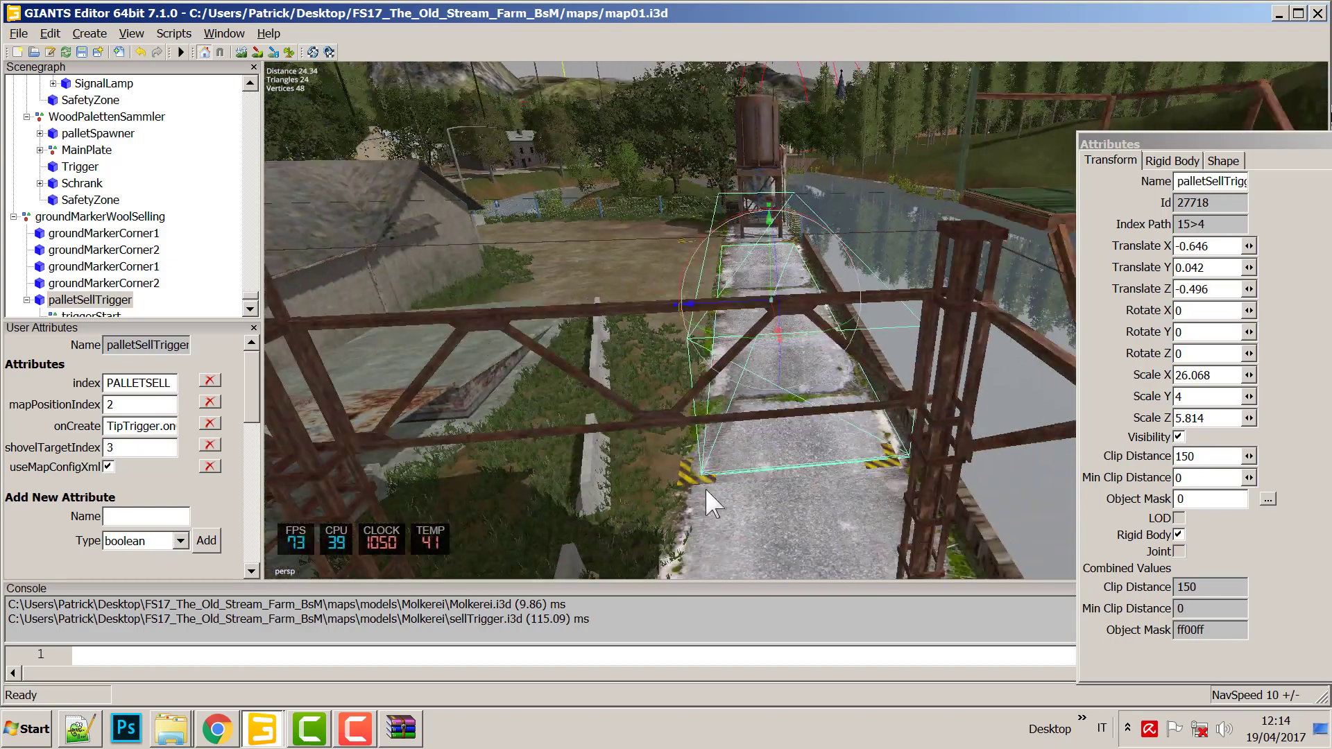
alt+drag(704, 486, 757, 458)
scroll(747, 451, down, 1)
right_drag(756, 457, 713, 452)
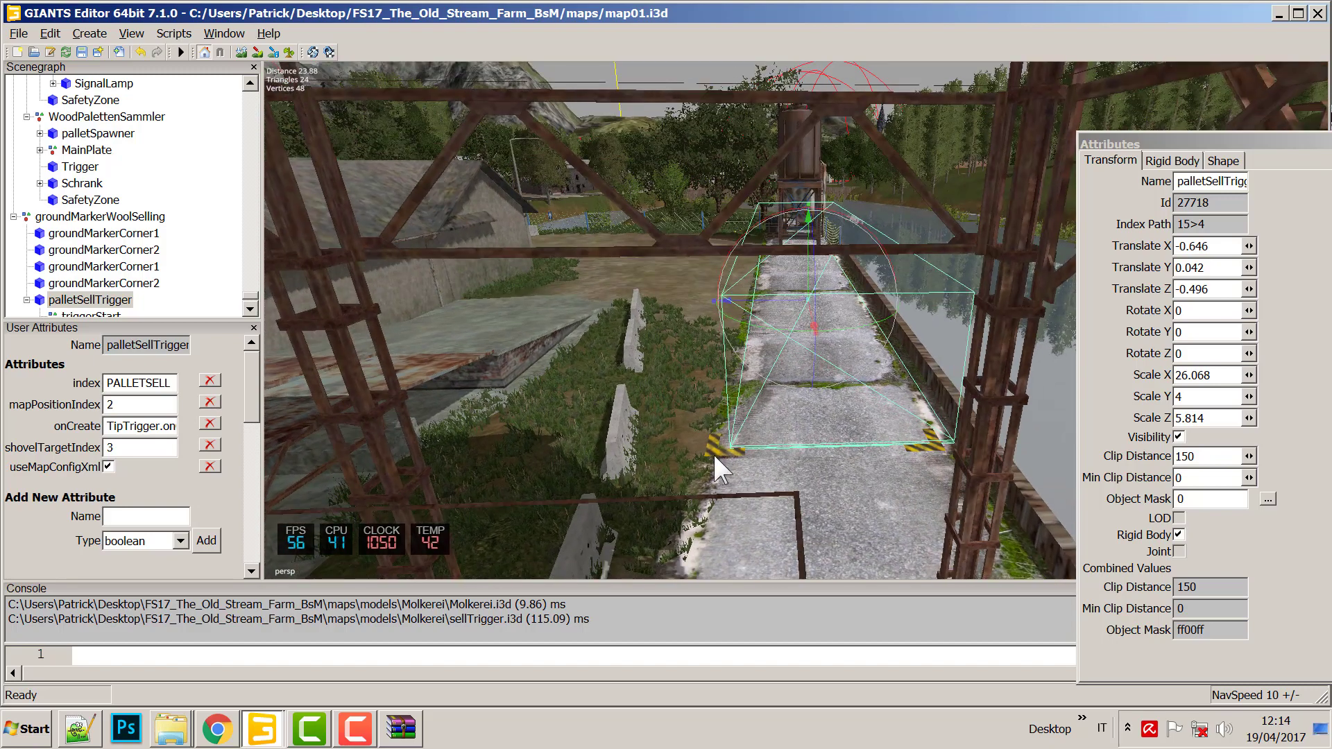
click(709, 448)
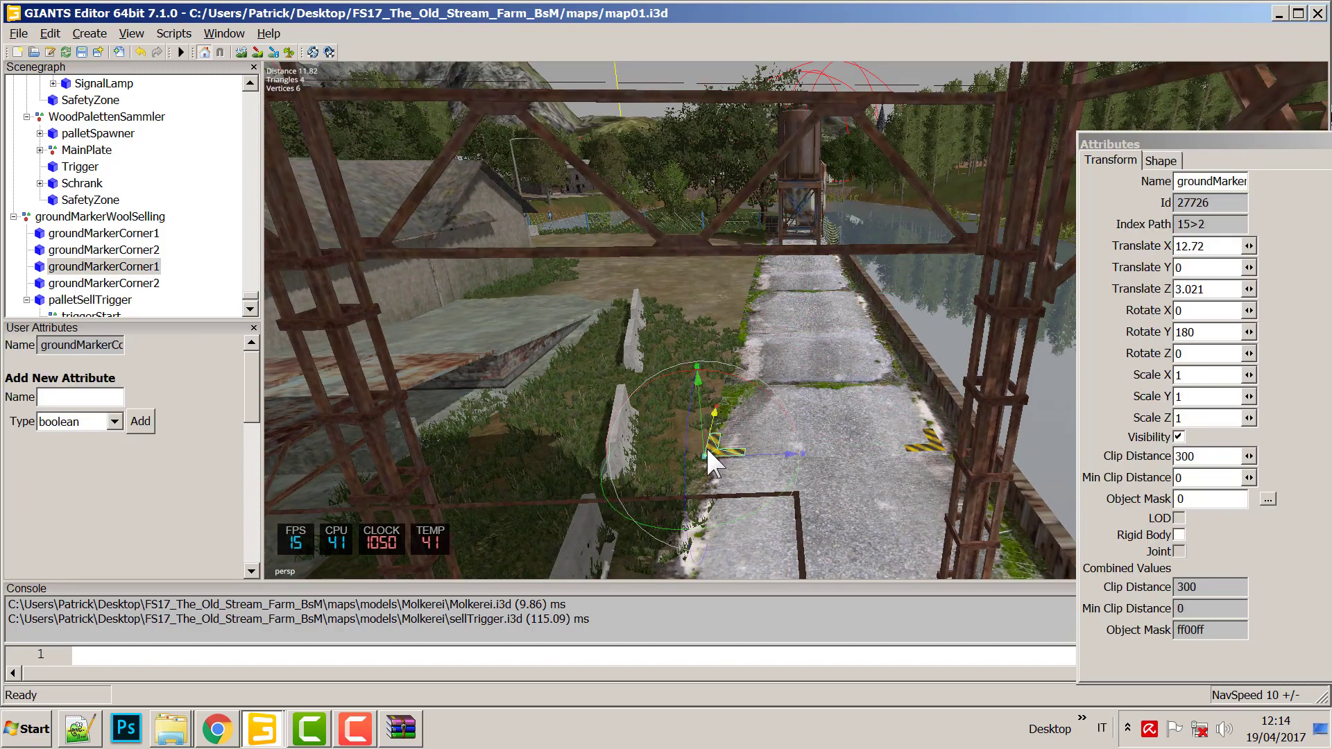
click(751, 448)
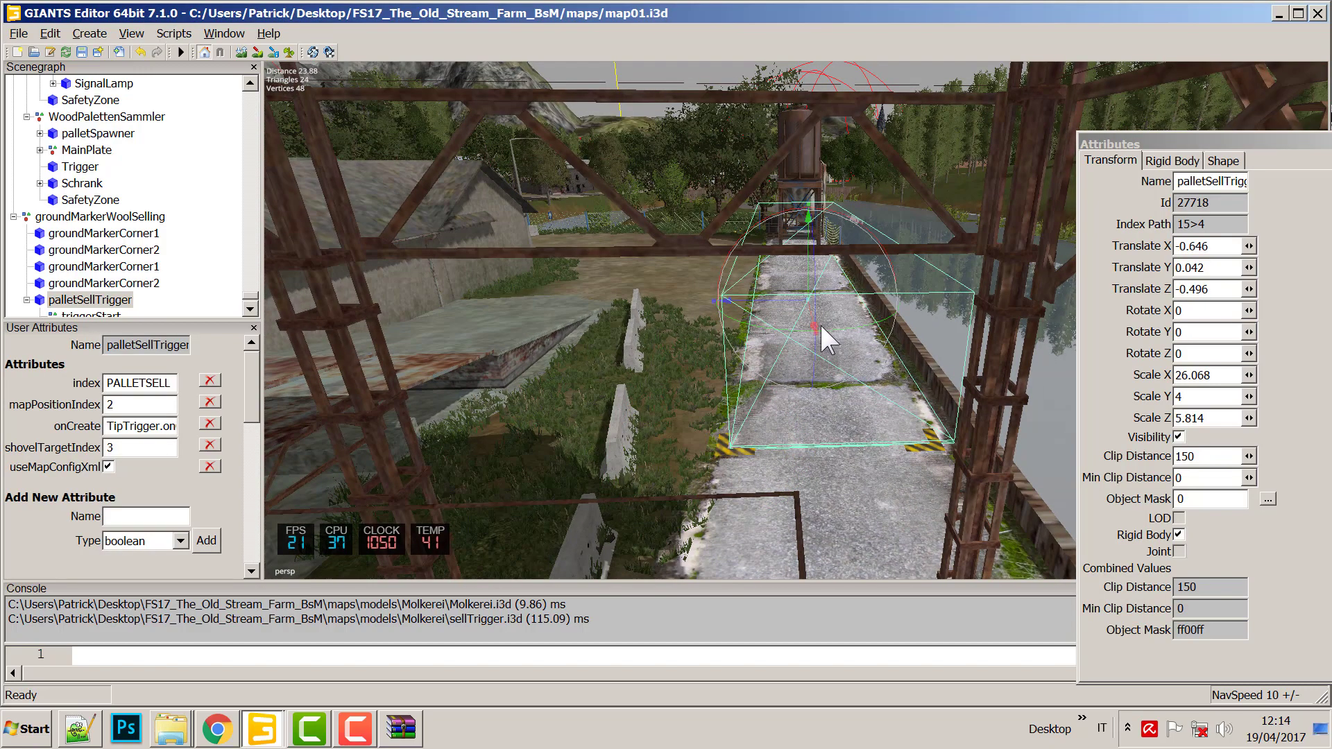
alt+middle_drag(811, 371, 785, 372)
right_drag(787, 373, 815, 433)
click(772, 472)
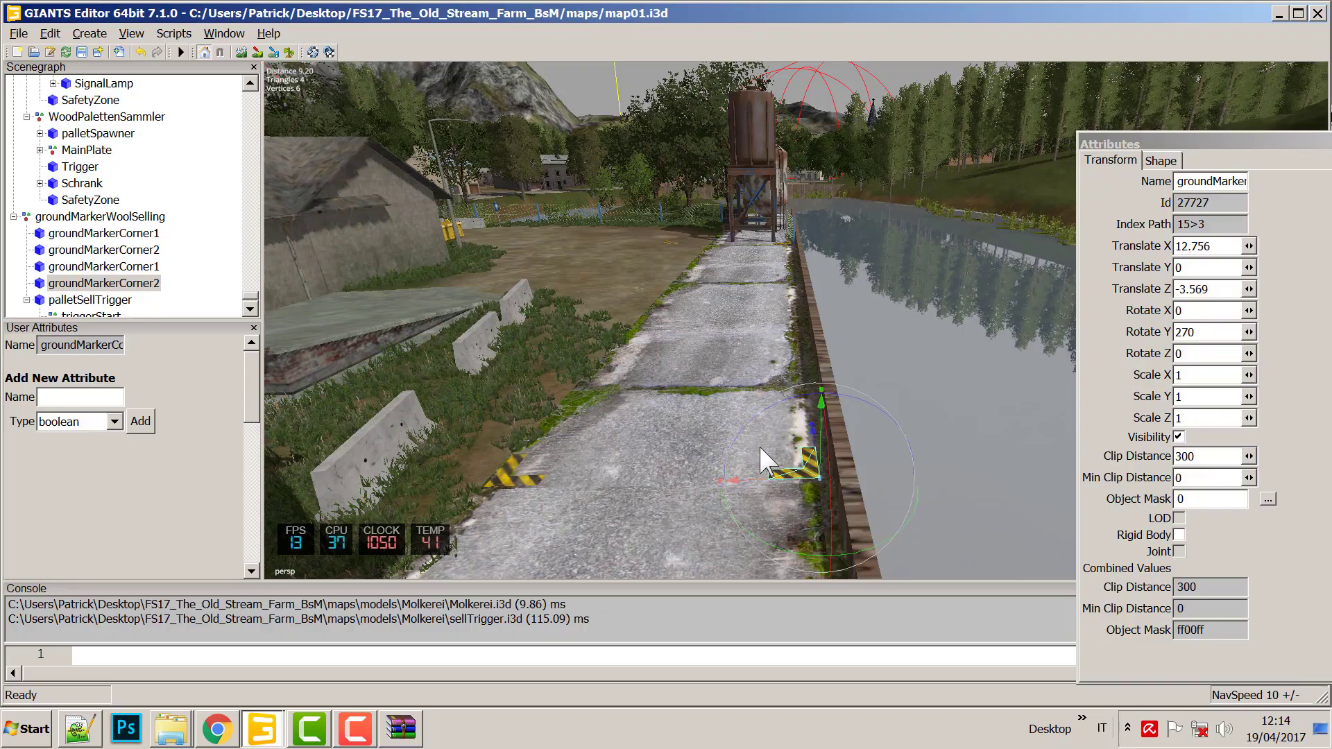
click(692, 404)
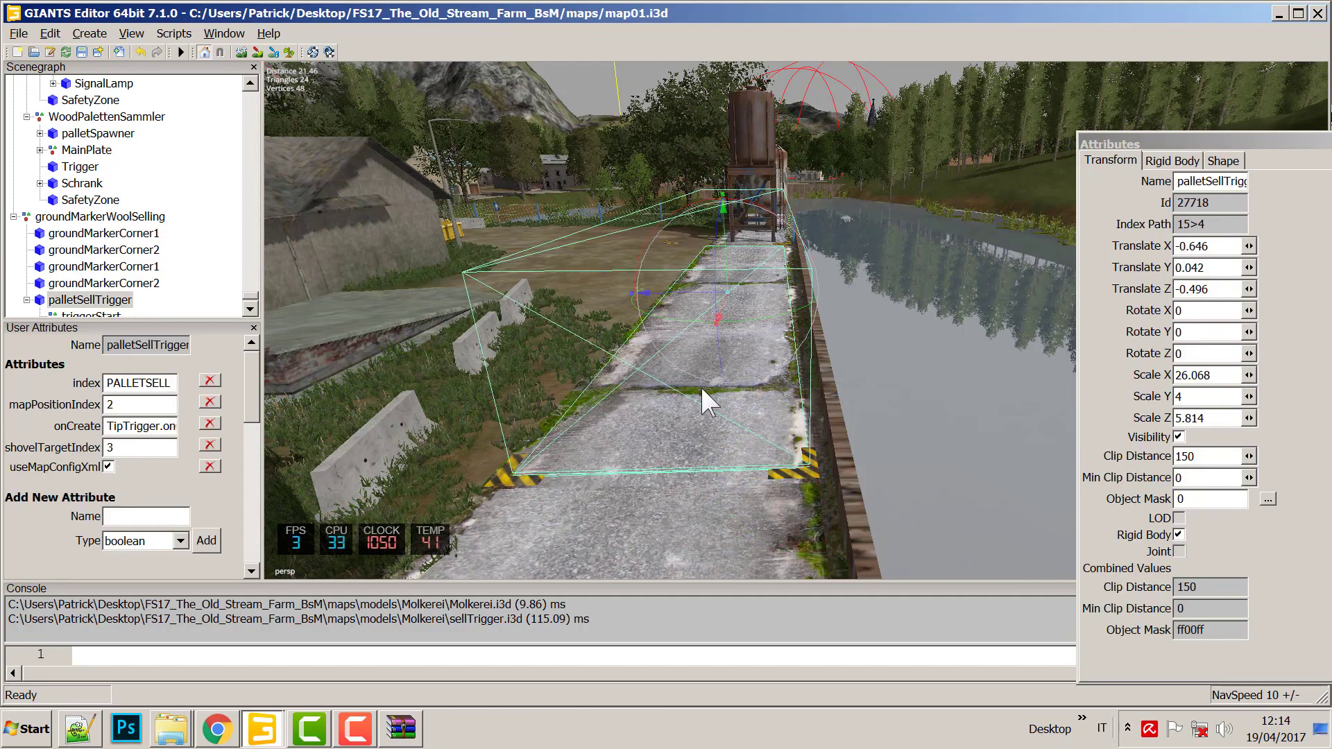
alt+right_drag(700, 385, 790, 254)
alt+middle_drag(789, 254, 756, 430)
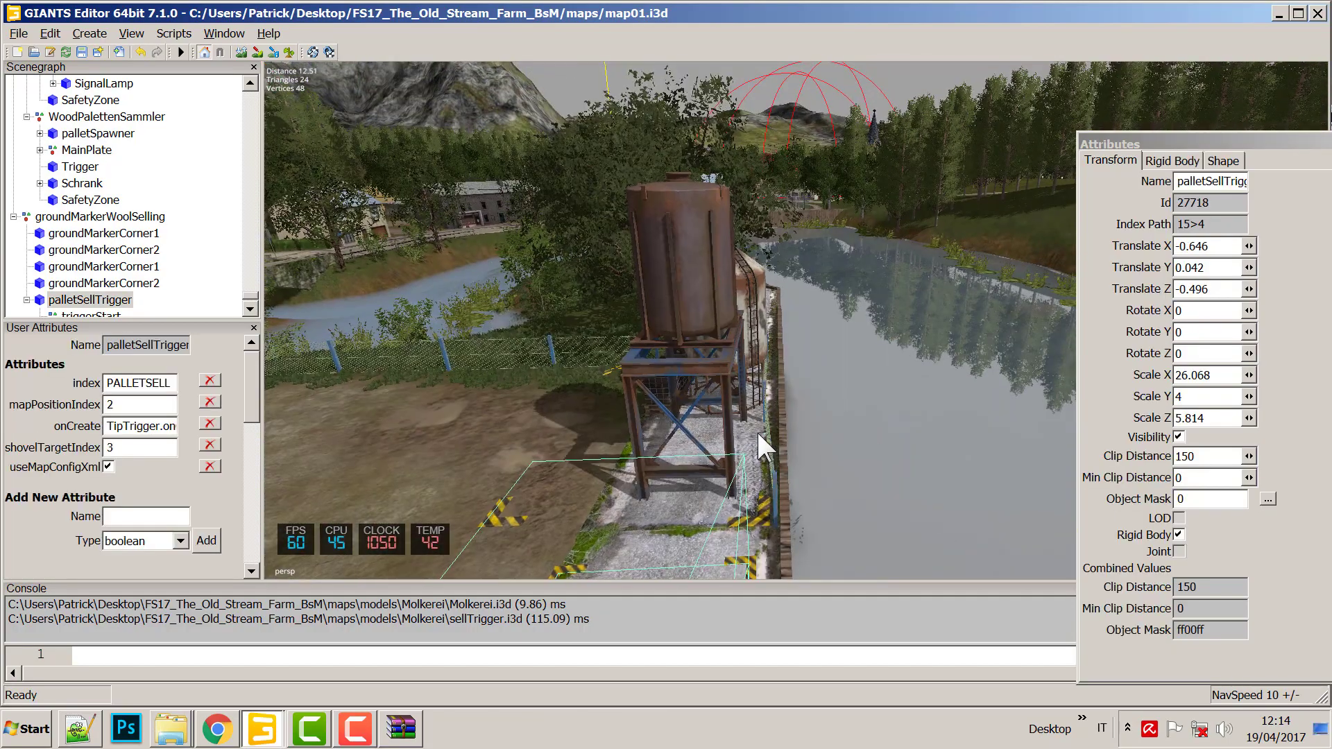
alt+middle_drag(689, 498, 728, 455)
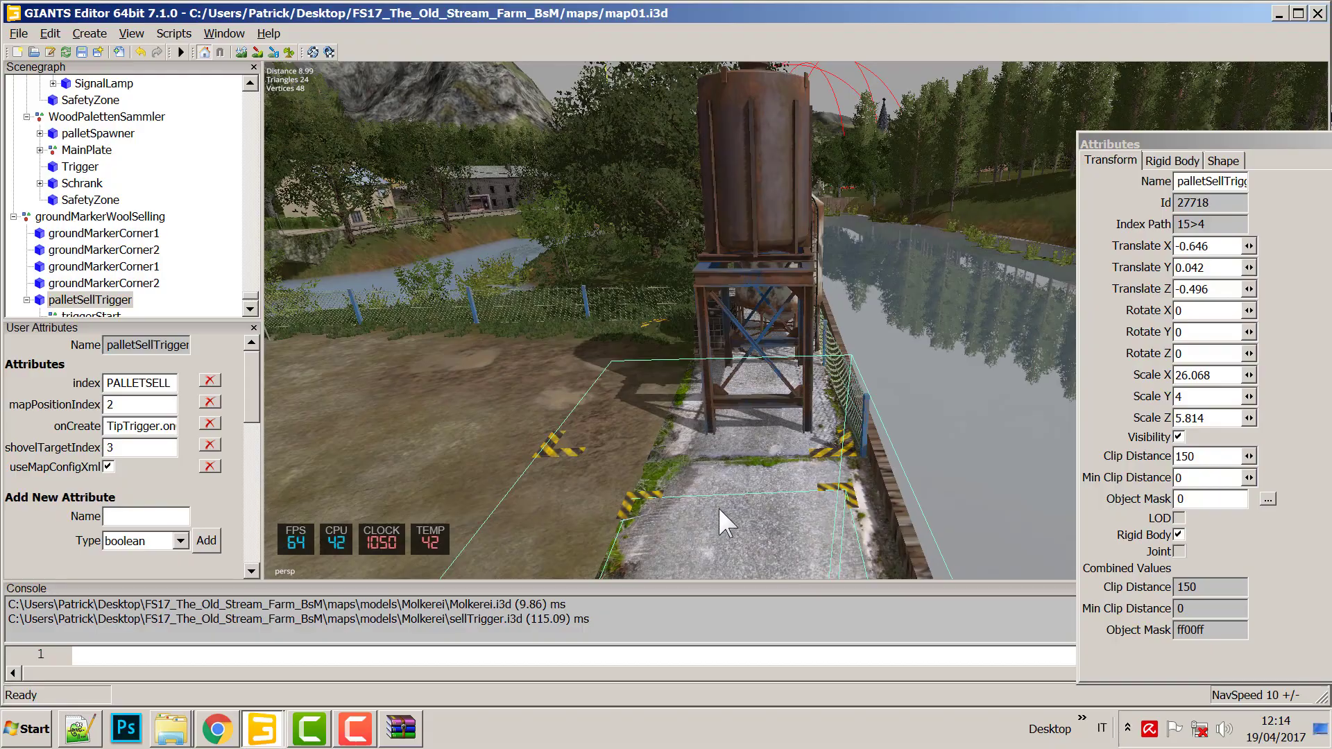
right_drag(719, 510, 809, 395)
Return to the dairy building and examine the Molkerei inputTrigger, outputTrigger and Produkt1 nodes.
right_drag(812, 347, 700, 349)
alt+drag(885, 300, 562, 413)
middle_drag(818, 347, 689, 335)
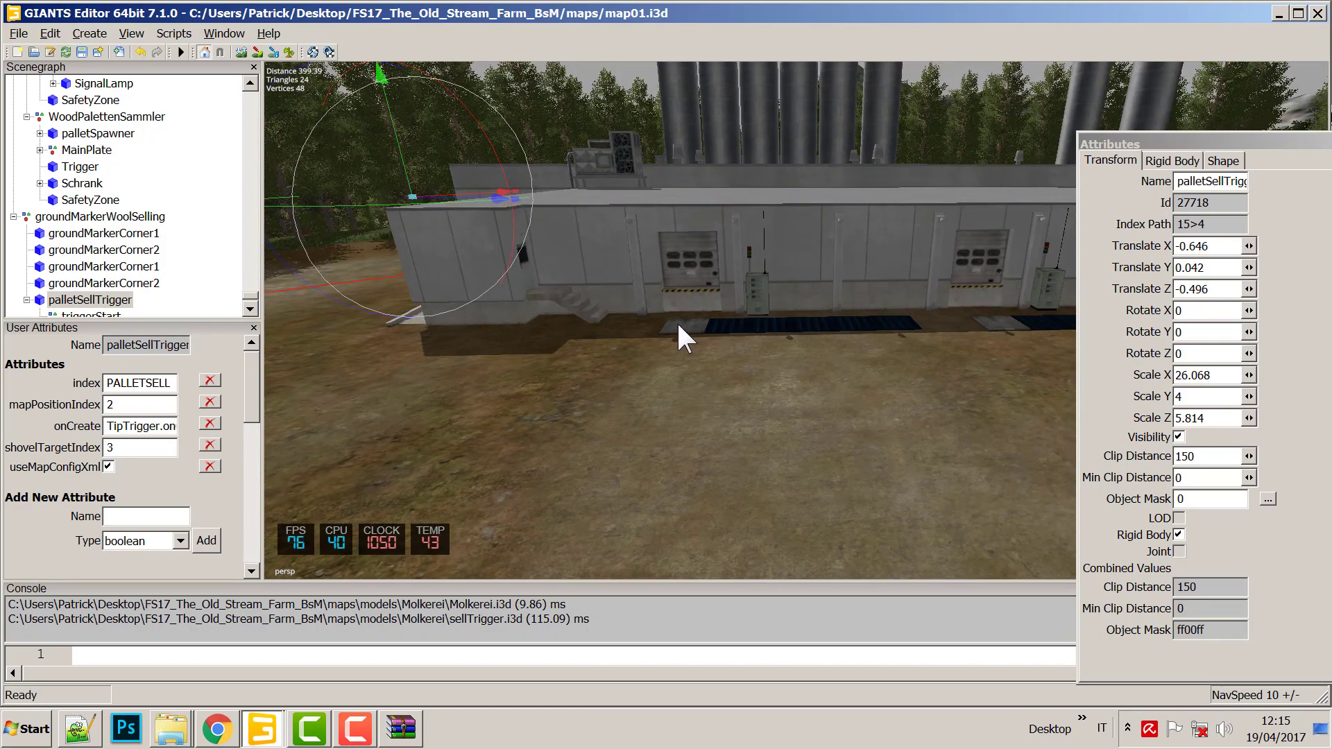
click(678, 326)
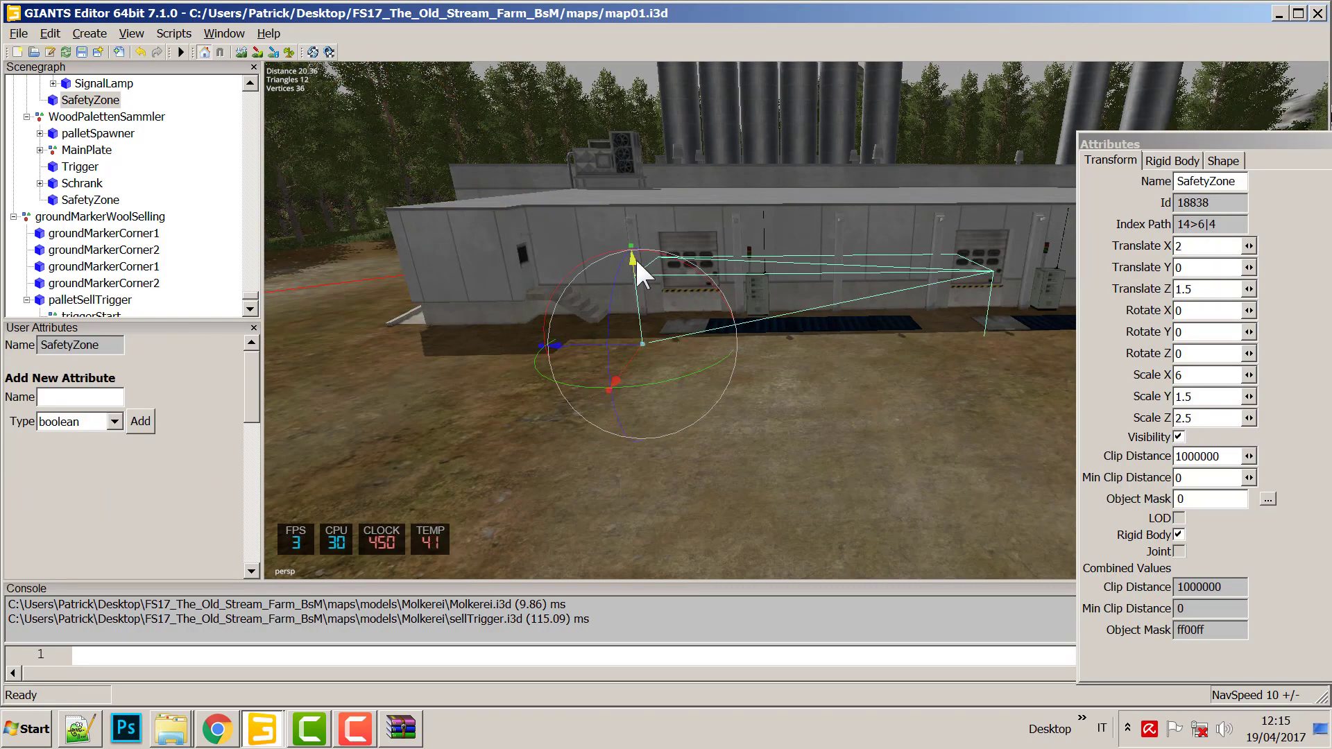
alt+middle_drag(838, 322, 767, 359)
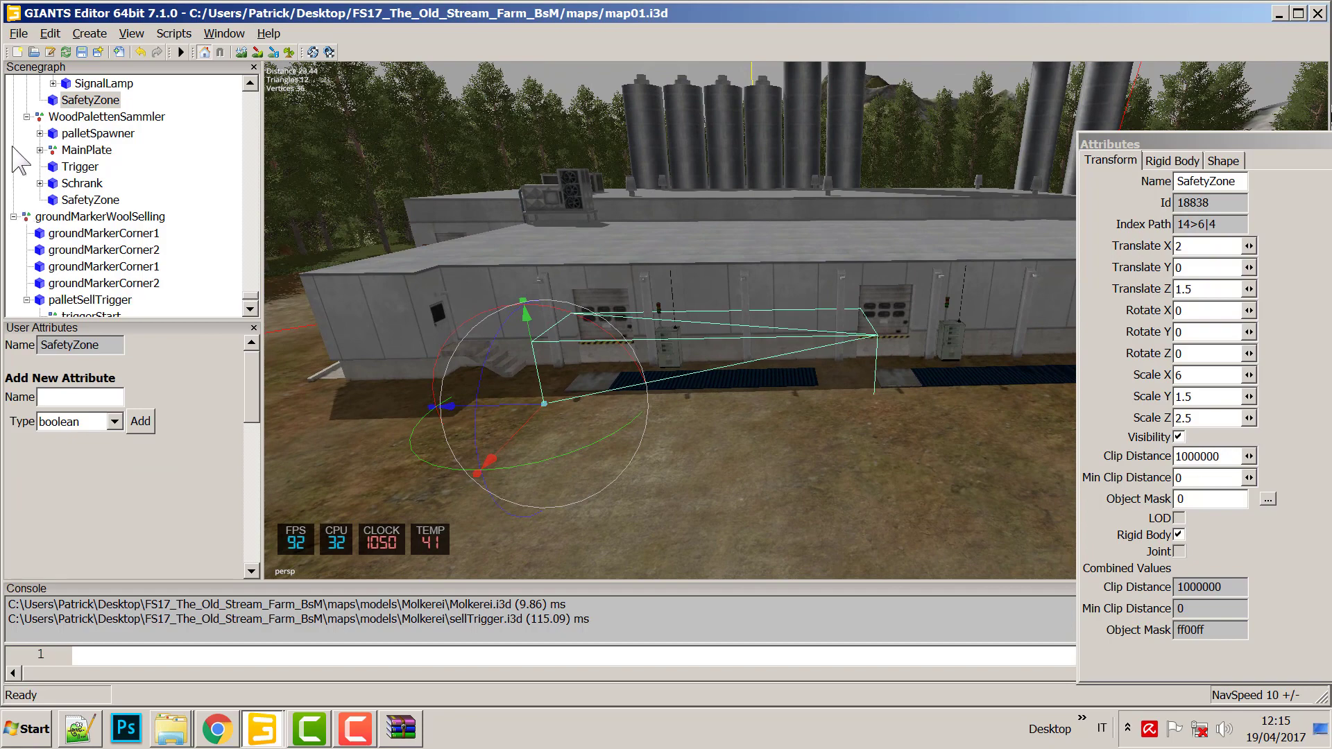
click(249, 83)
drag(249, 83, 250, 83)
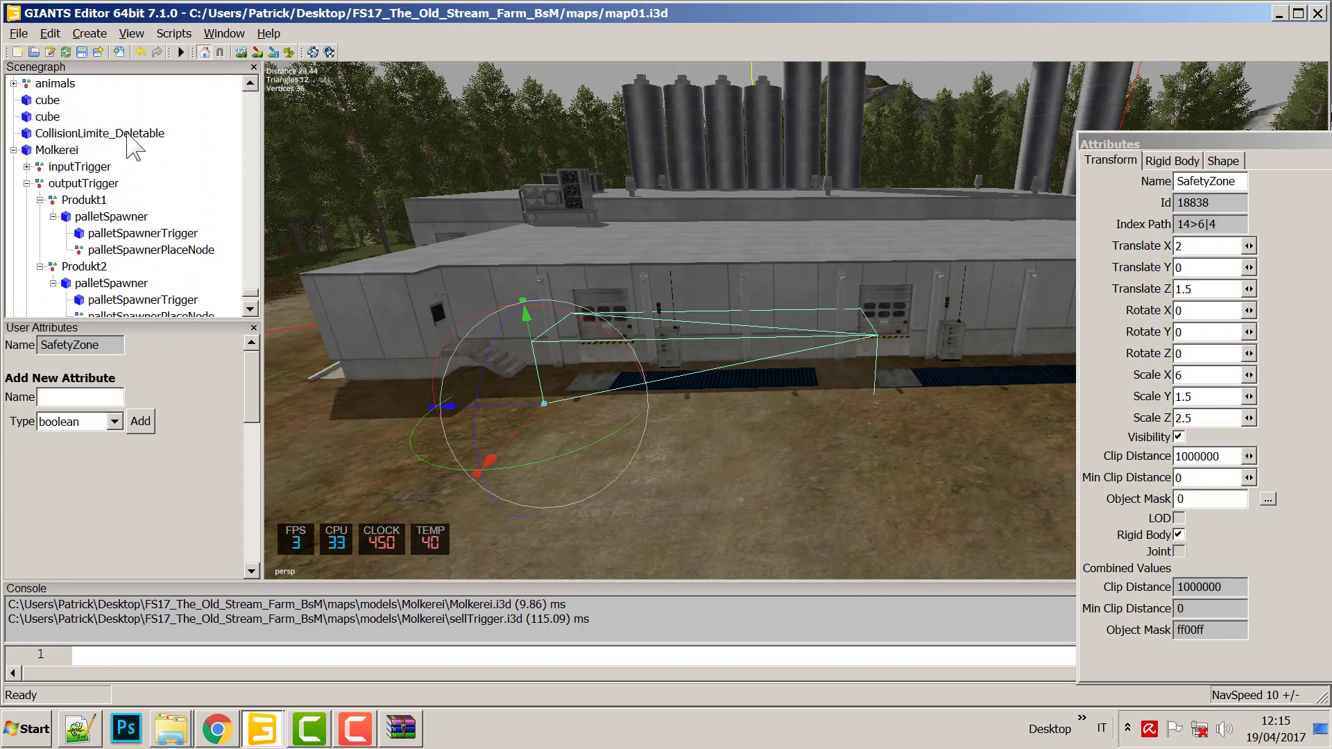
click(74, 167)
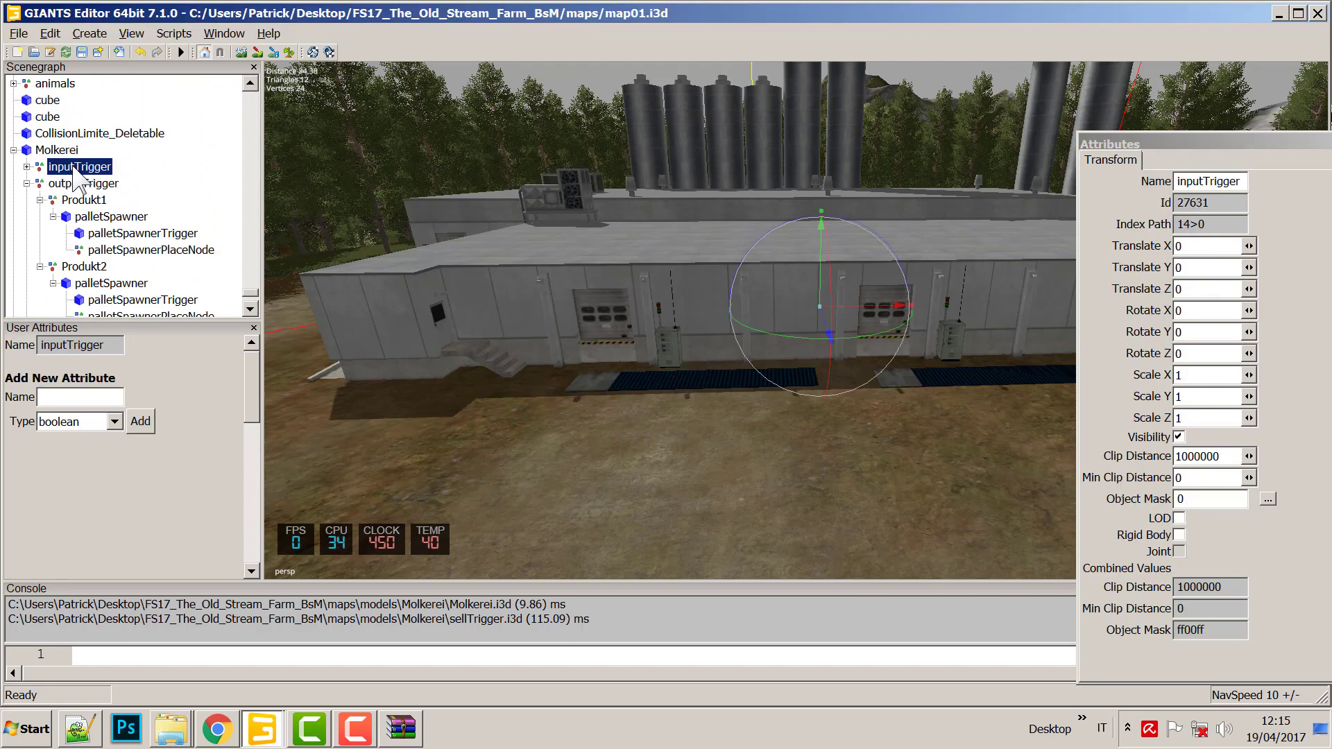
click(66, 184)
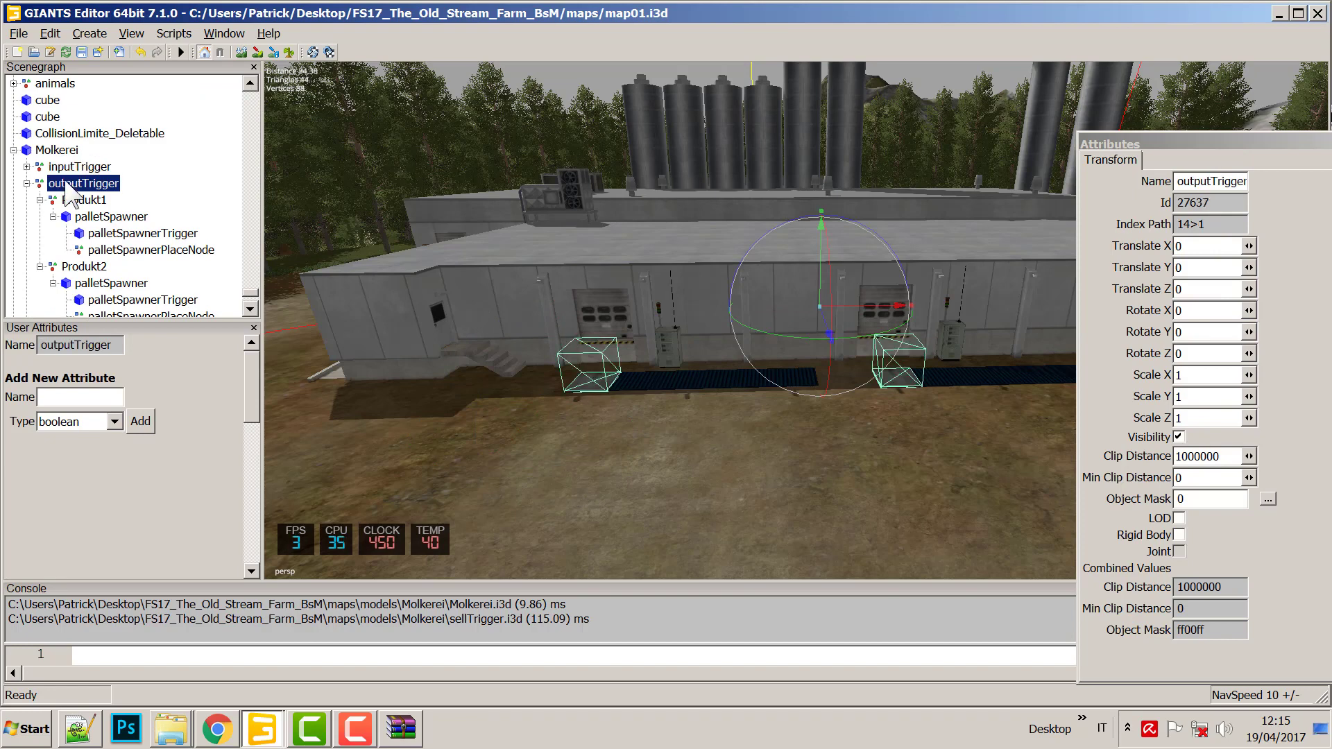
click(77, 201)
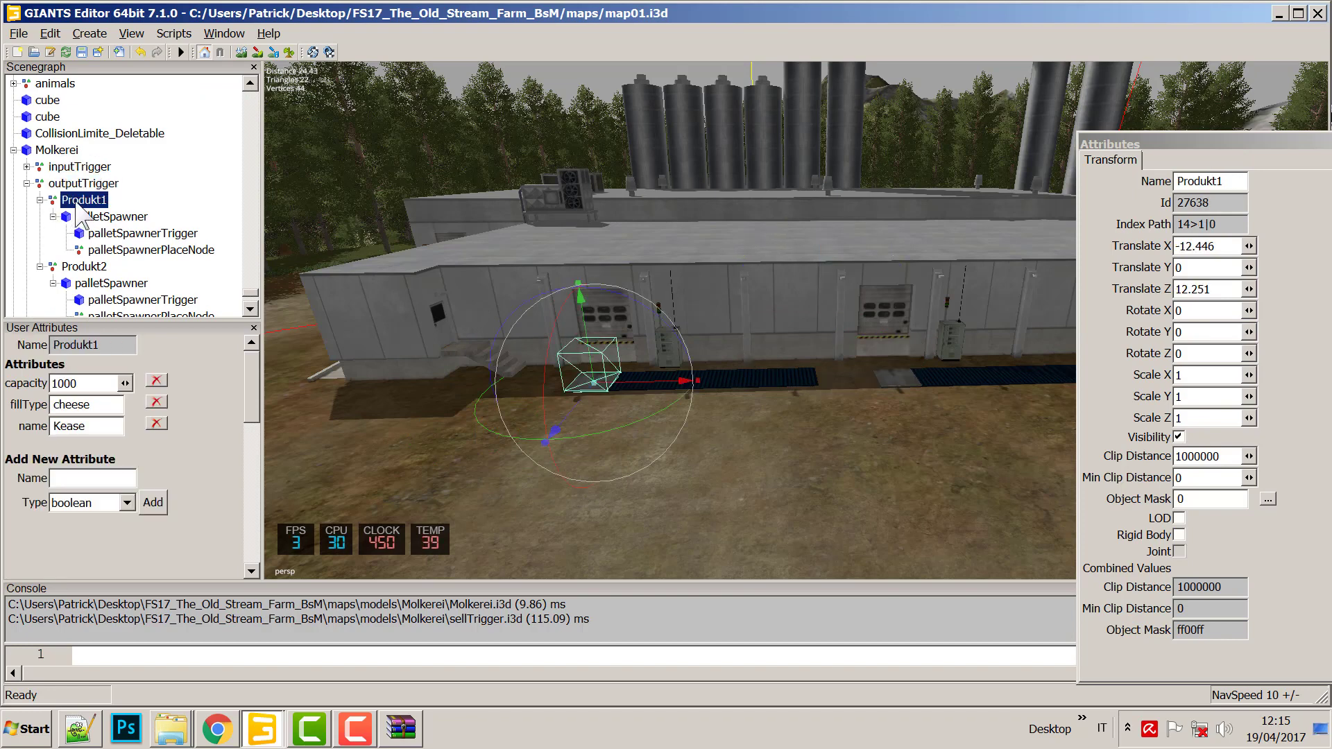
Add a leading slash to the palletFilename path of Produkt1's palletSpawner, before Paletten.
click(86, 217)
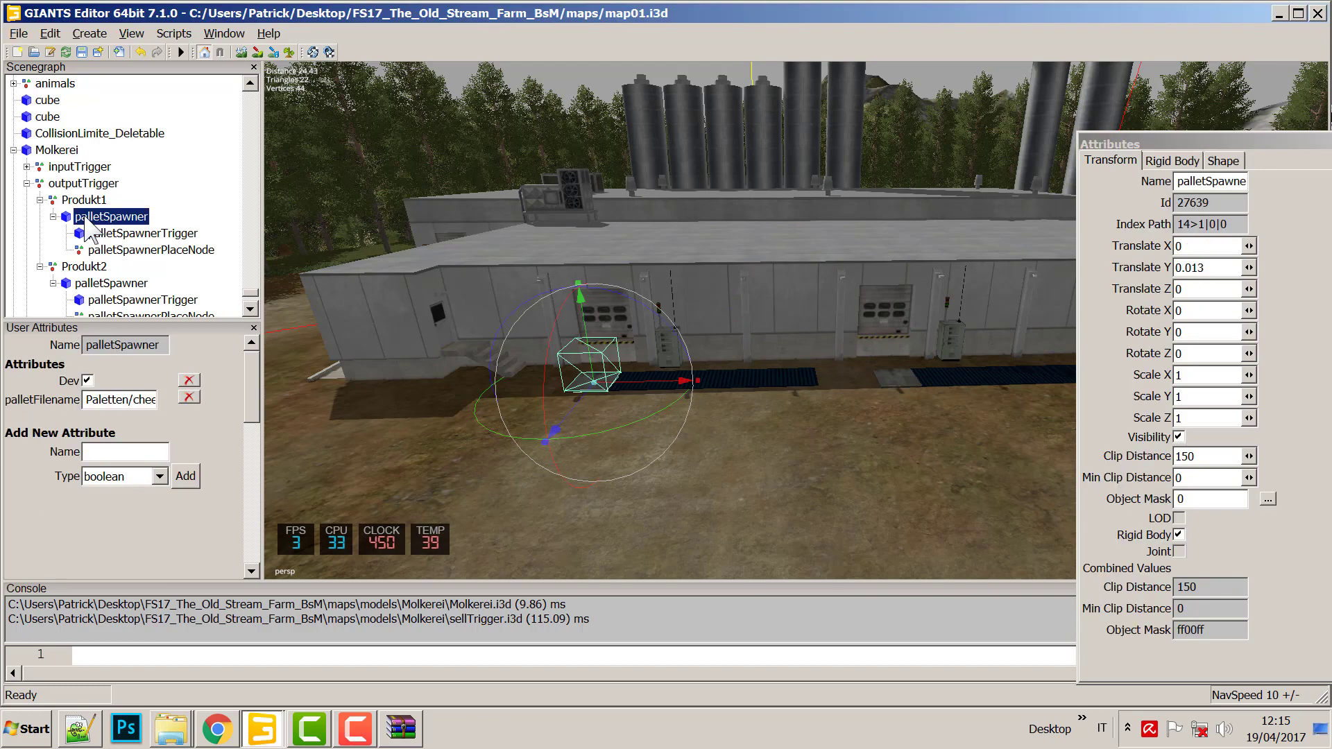
click(84, 401)
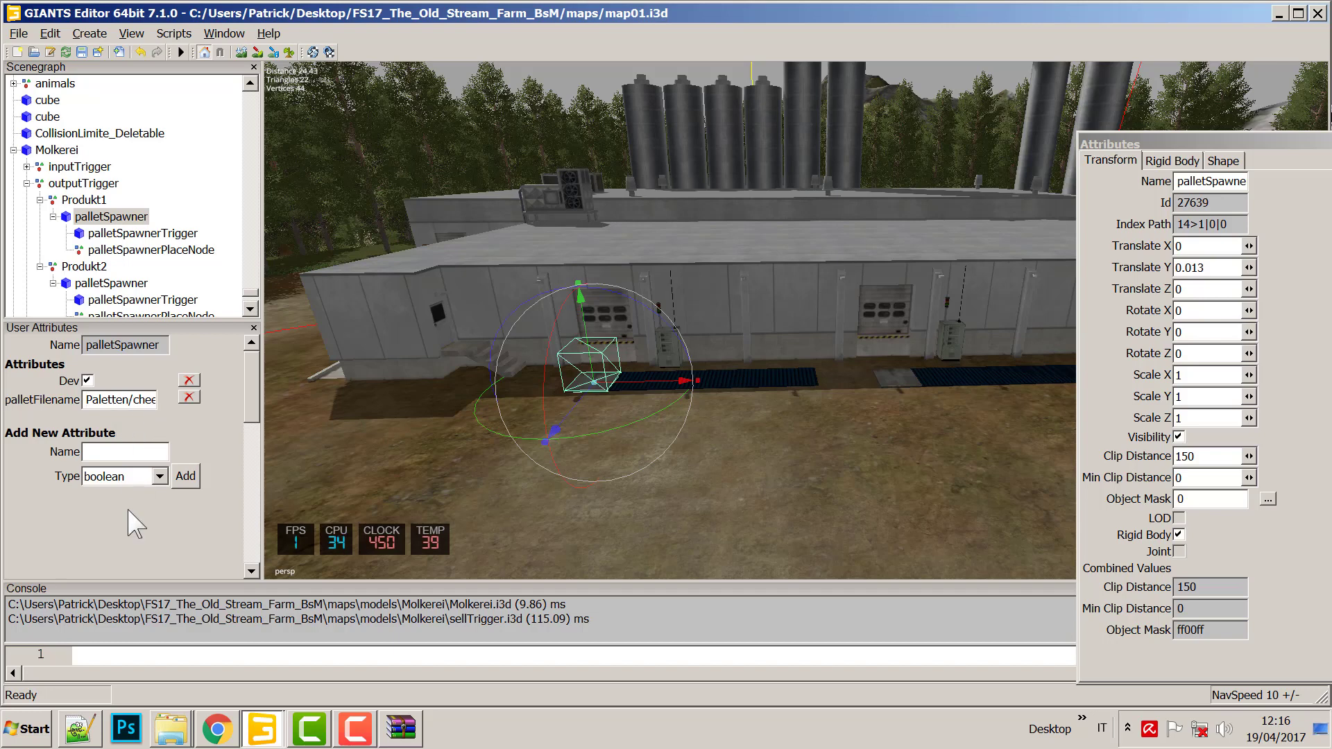
click(85, 399)
text(/)
In the file manager, browse the oldstream molkerei project to maps/models/Molkerei and locate its Paletten folder.
click(266, 728)
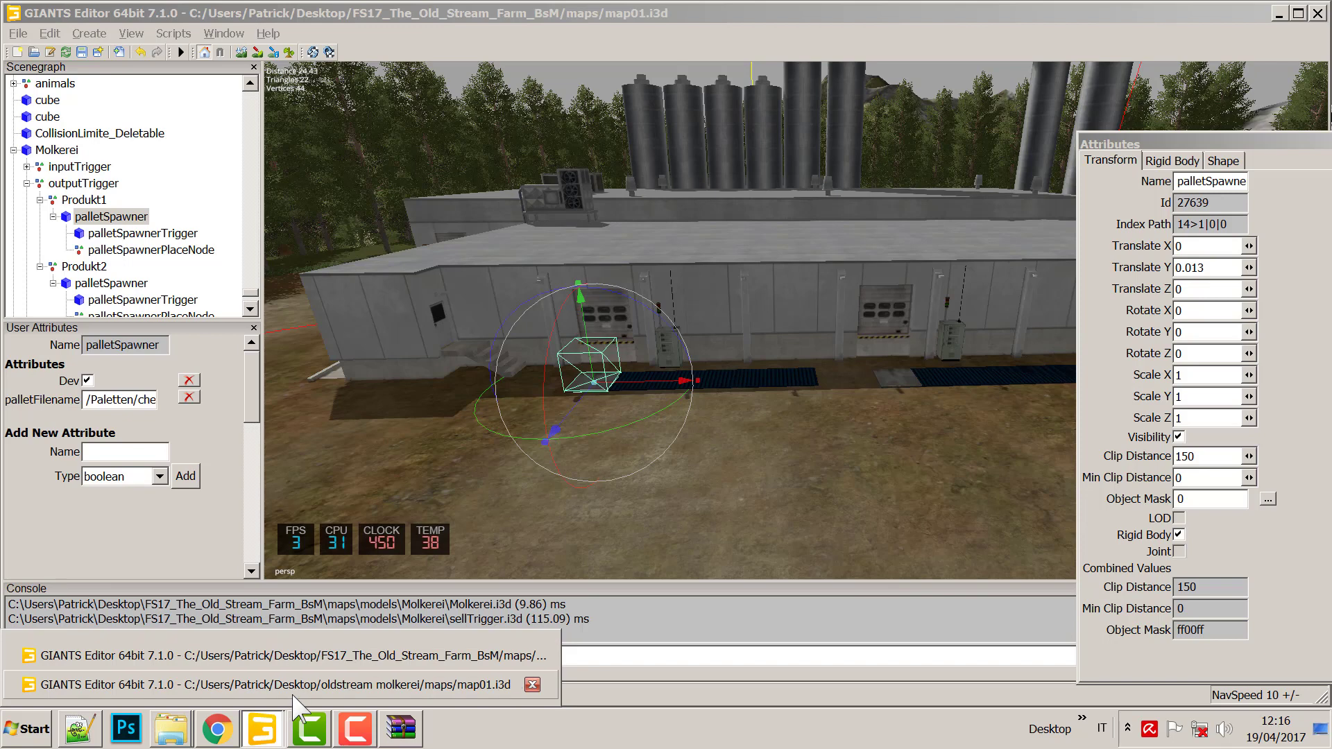
mouse_move(174, 731)
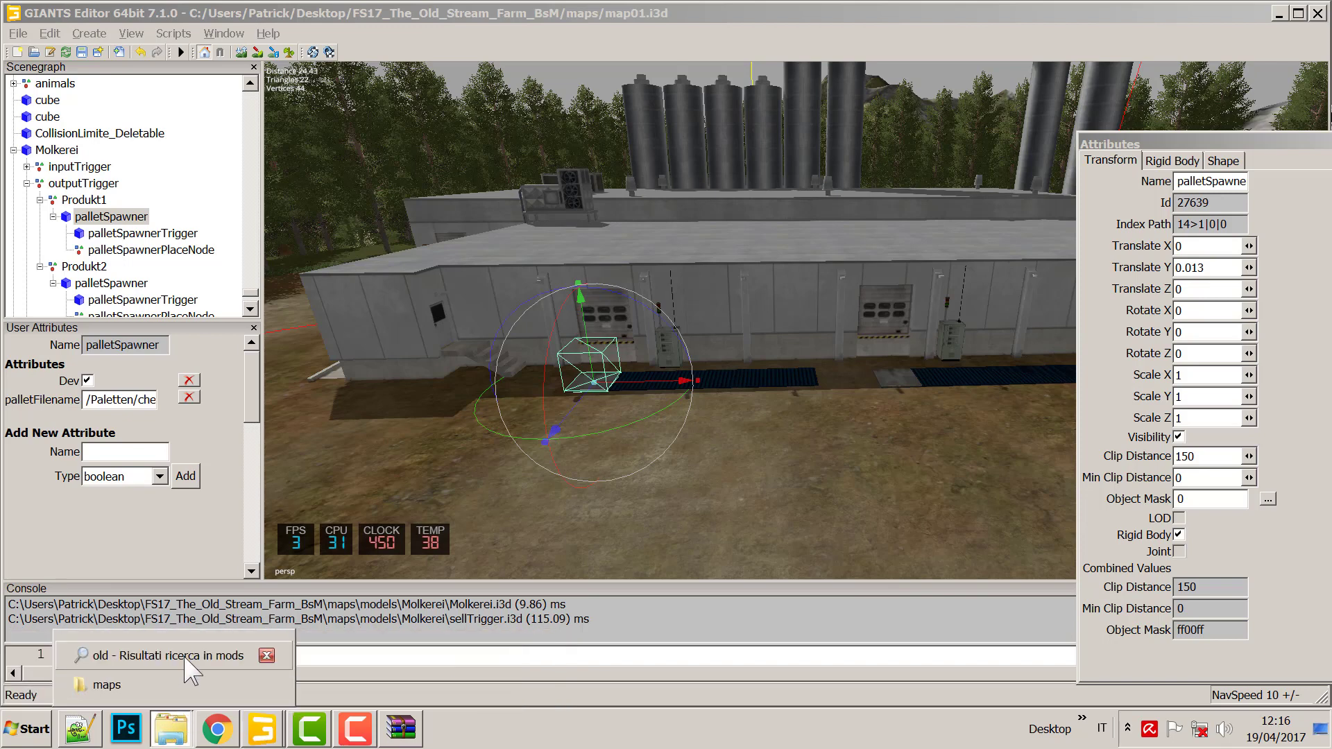
click(168, 689)
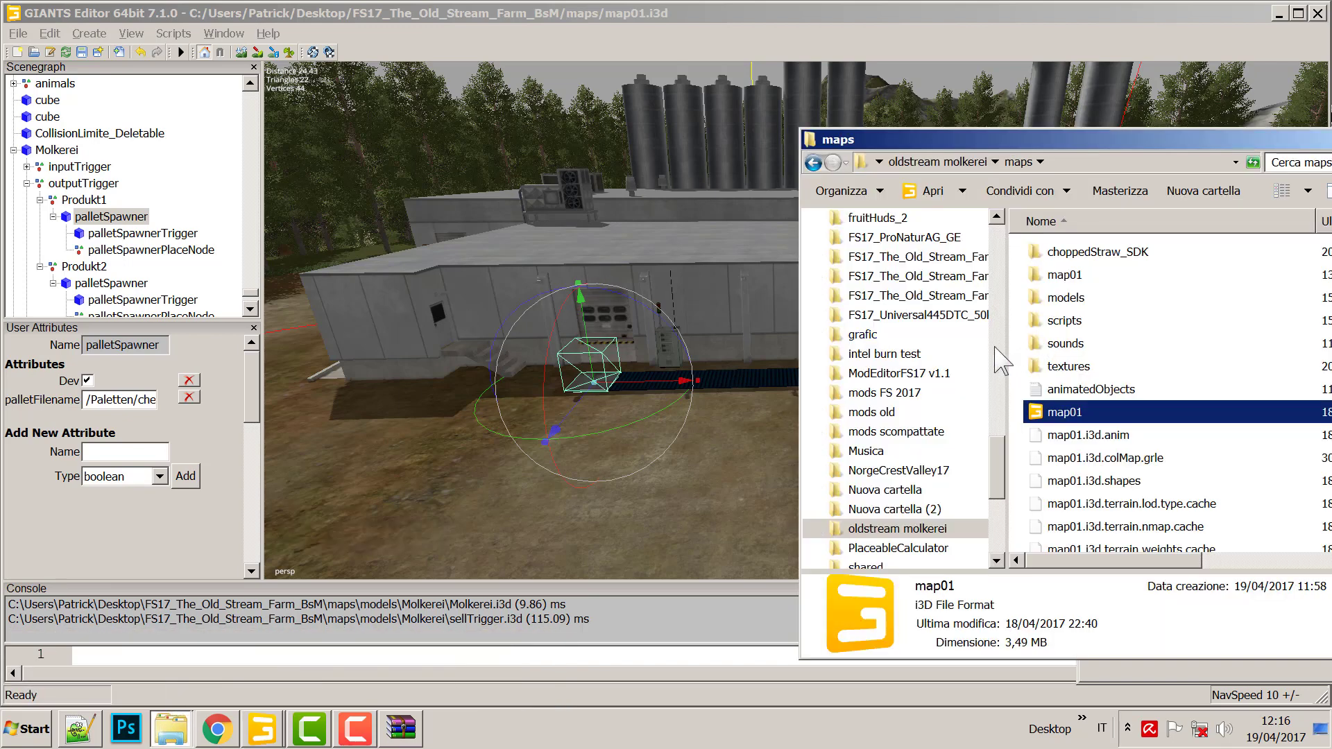
double_click(1075, 300)
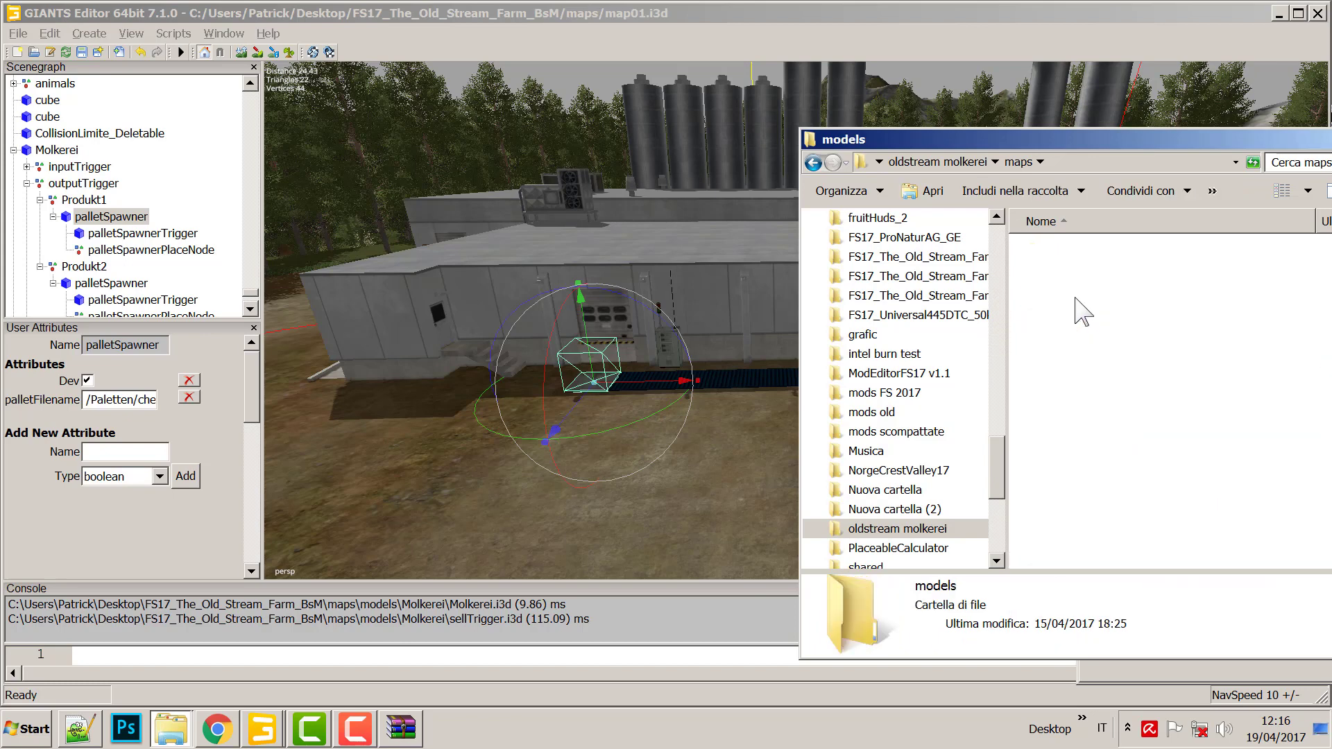
double_click(1067, 345)
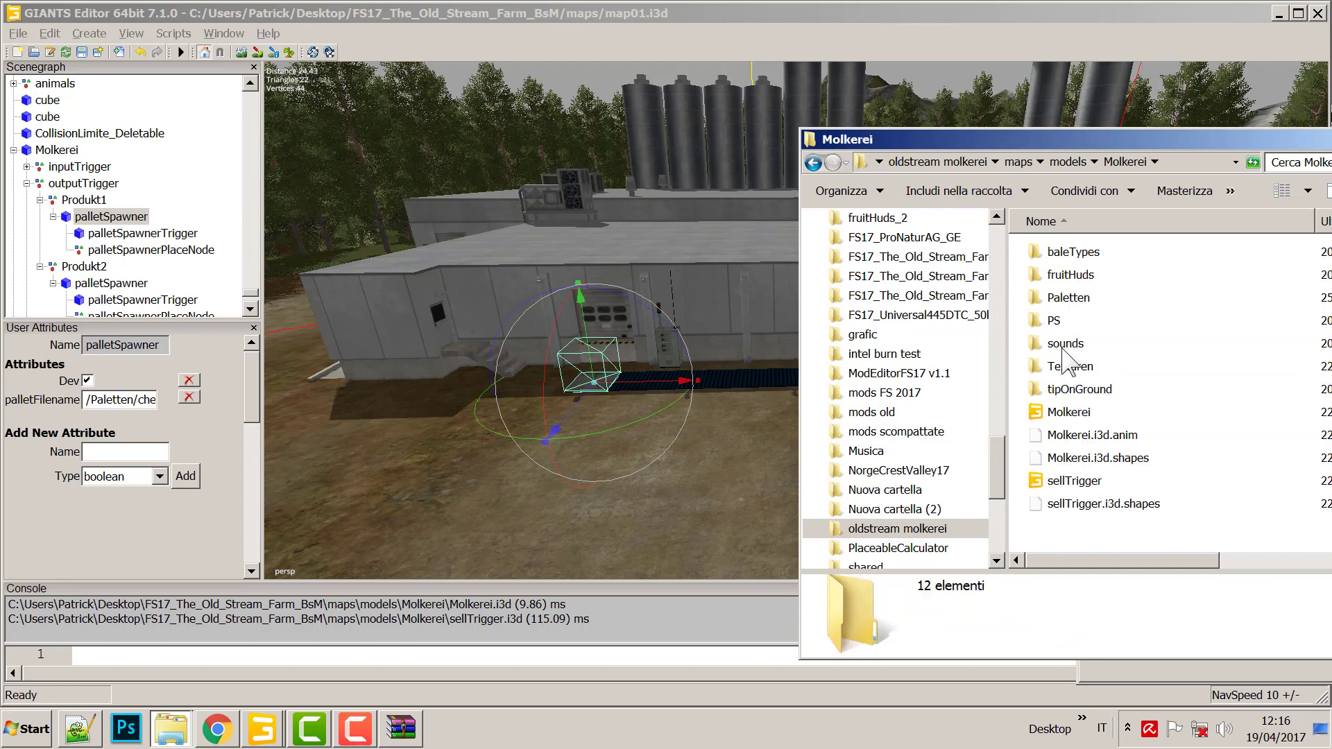
click(1077, 300)
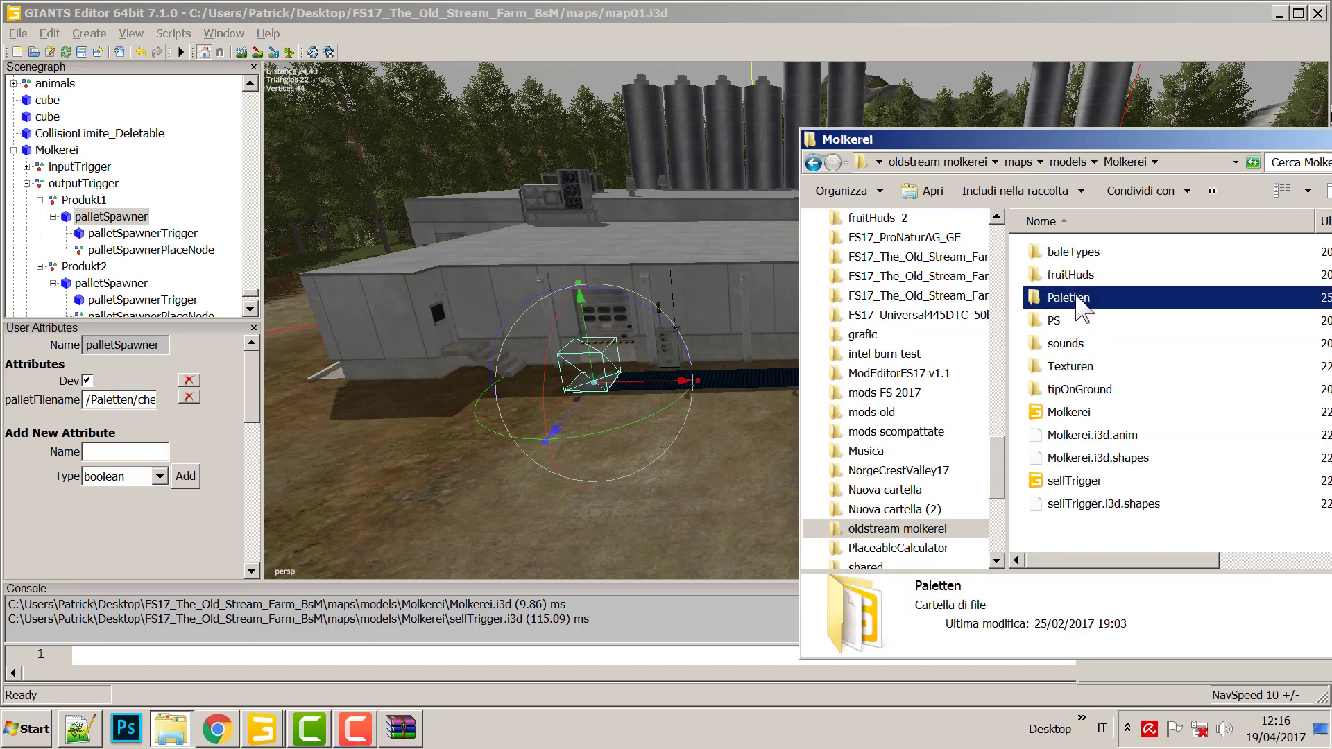
Copy the Molkerei folder name from models and insert it with a leading slash before /Paletten in the palletSpawner's palletFilename path.
click(82, 402)
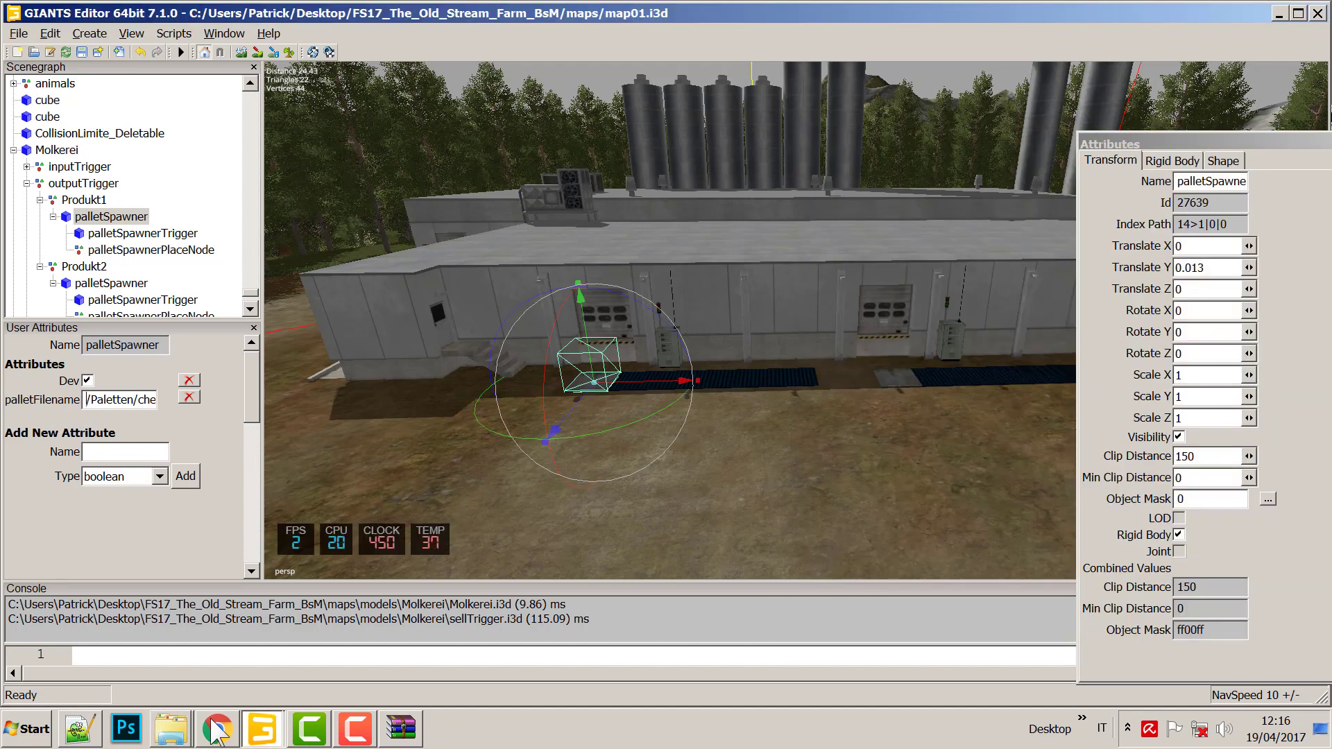
mouse_move(179, 725)
click(191, 678)
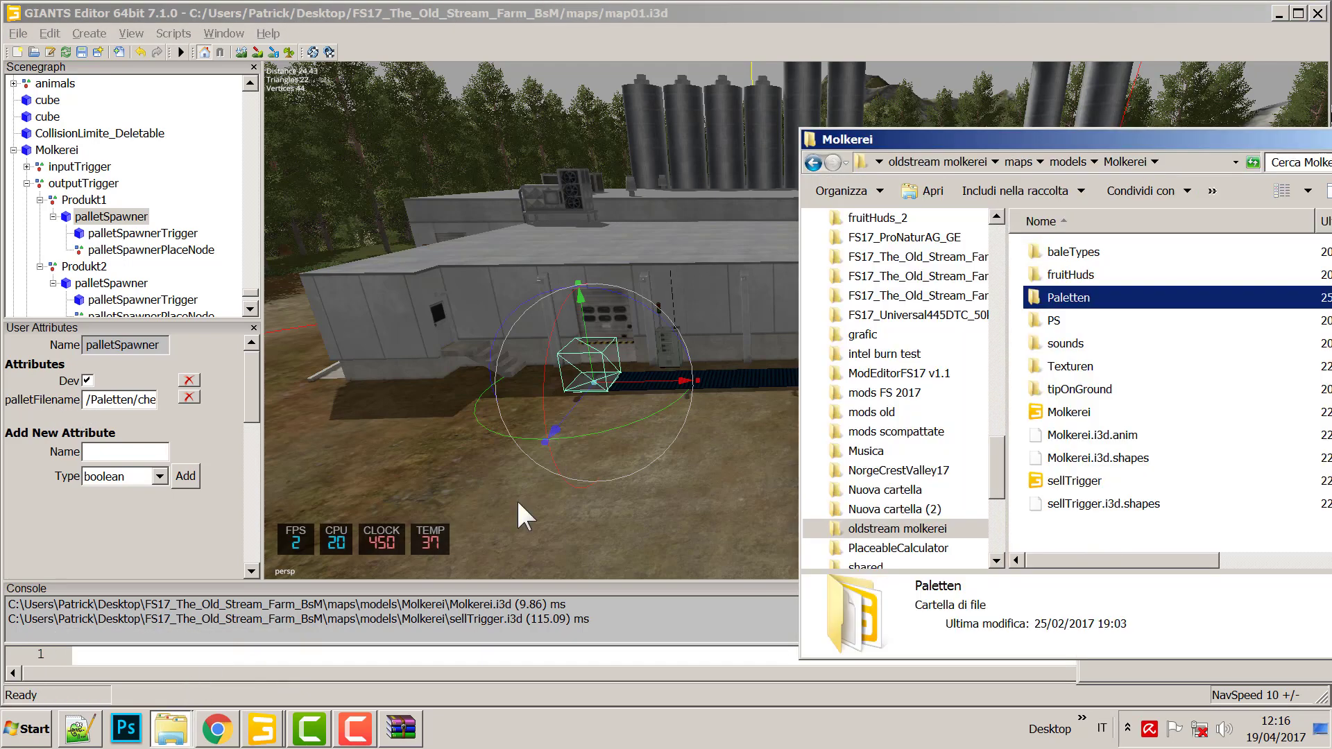
click(813, 165)
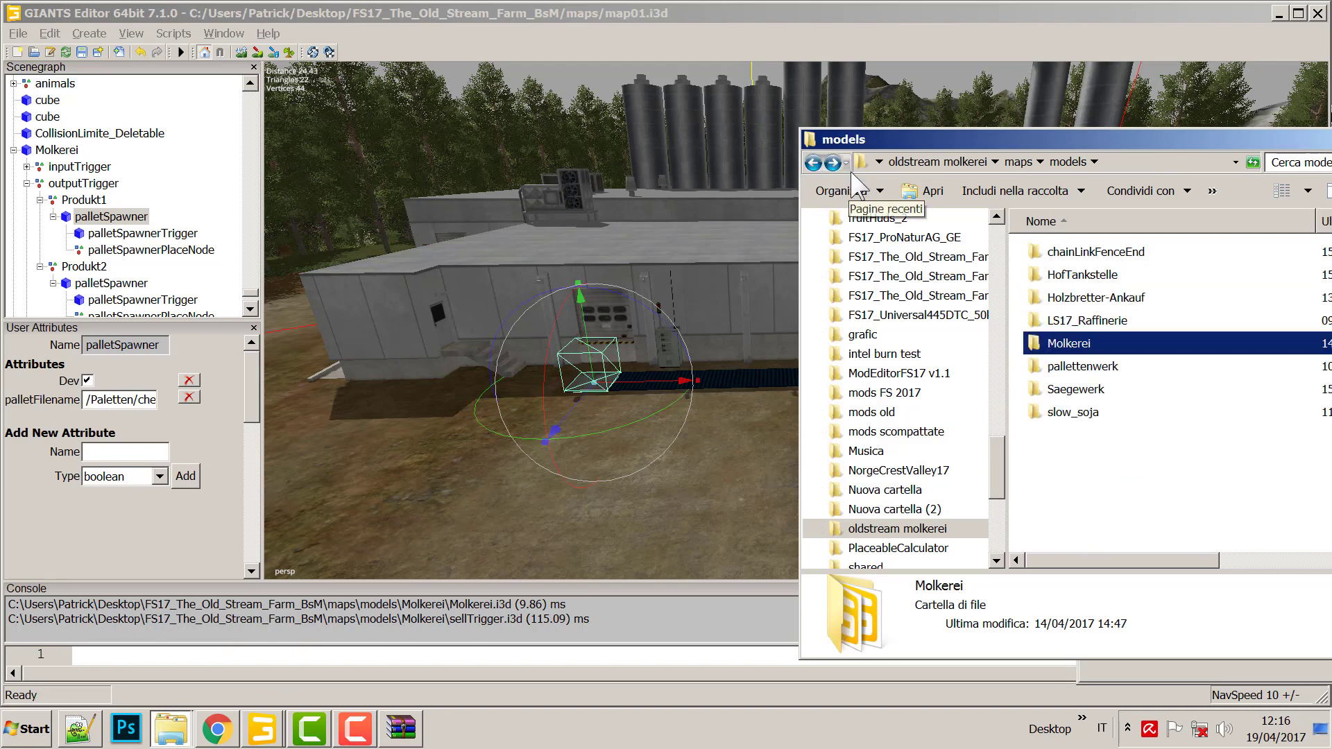
right_click(1094, 350)
click(1110, 397)
key(ctrl+c)
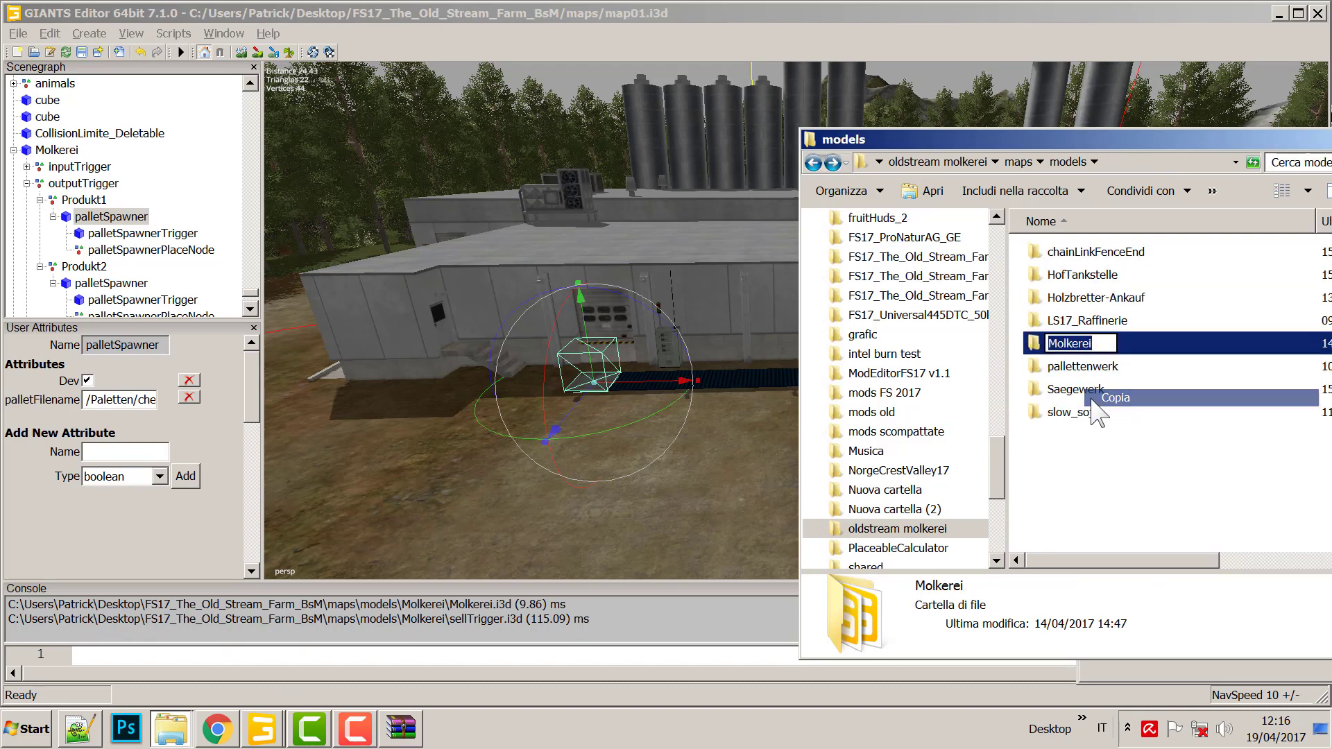
click(85, 400)
right_click(85, 399)
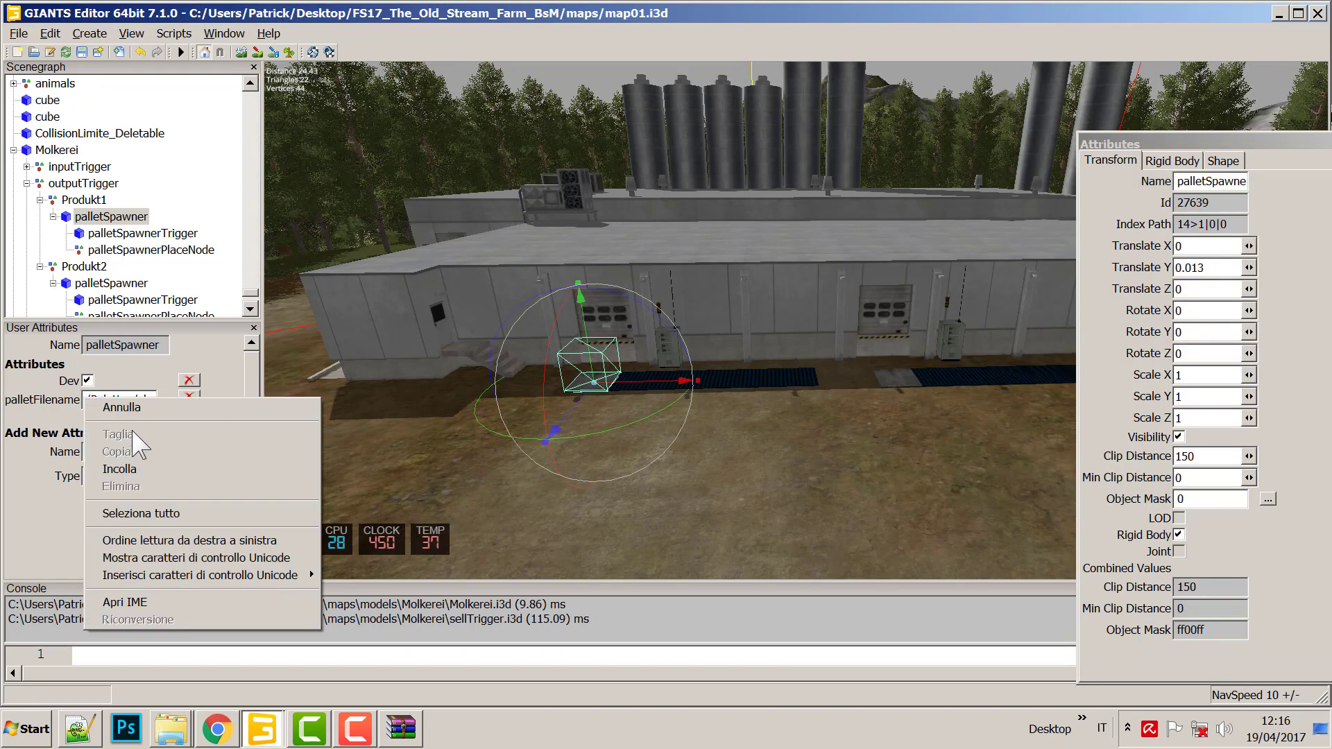
click(142, 469)
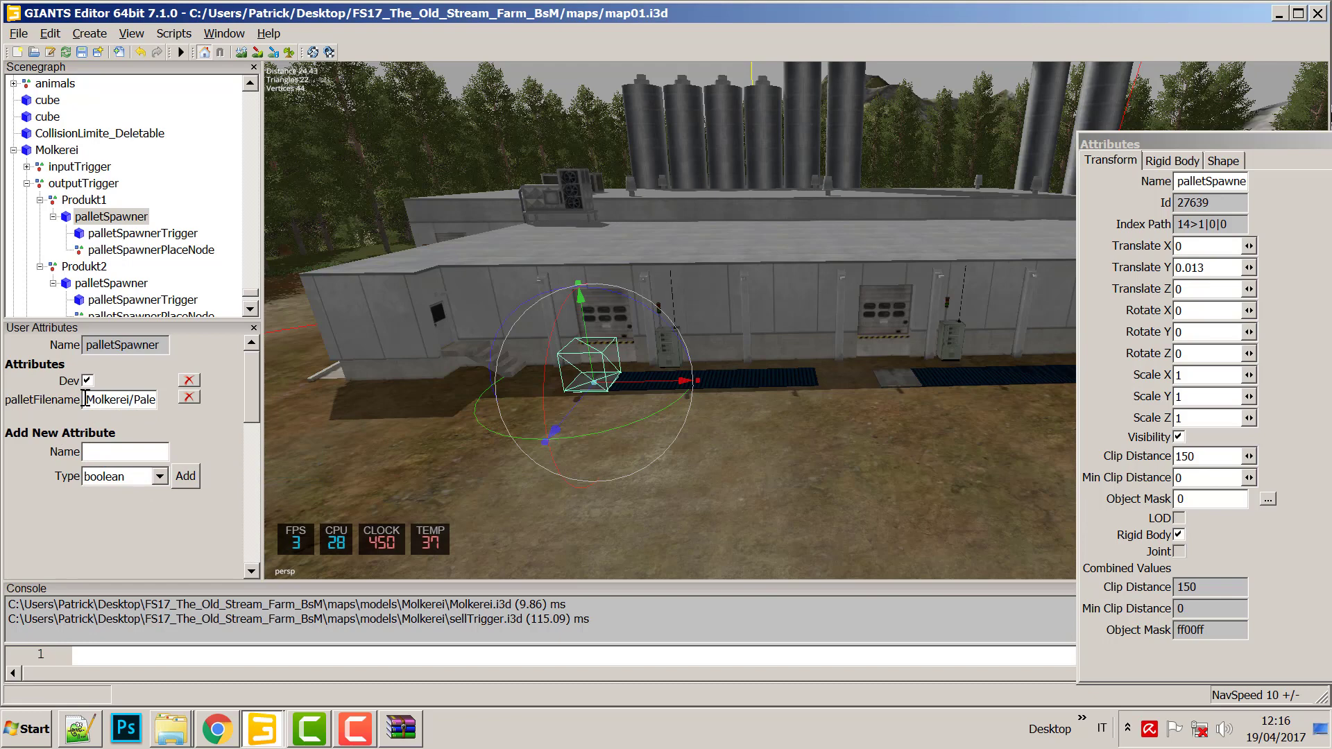
text(/)
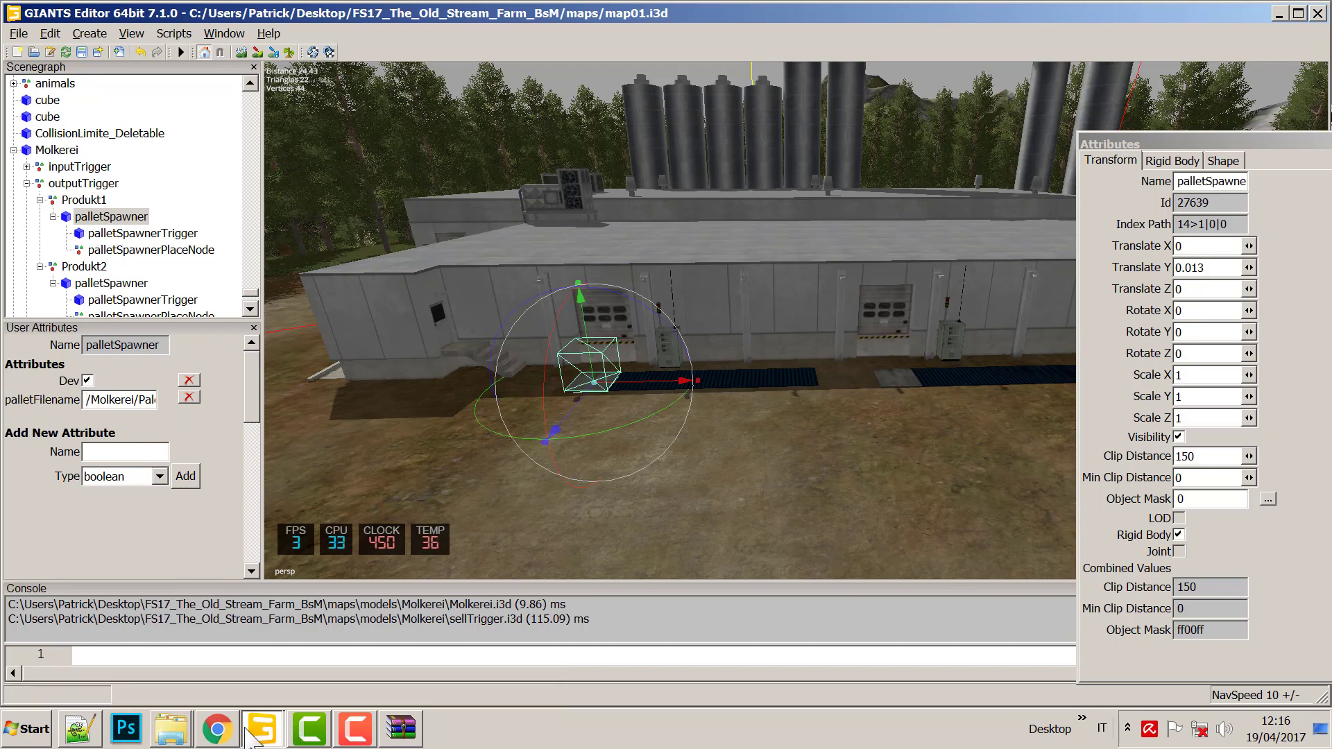
Copy the models folder name from the project's maps folder and insert it before /Molkerei in the palletFilename path of Produkt1's palletSpawner.
click(168, 739)
click(174, 685)
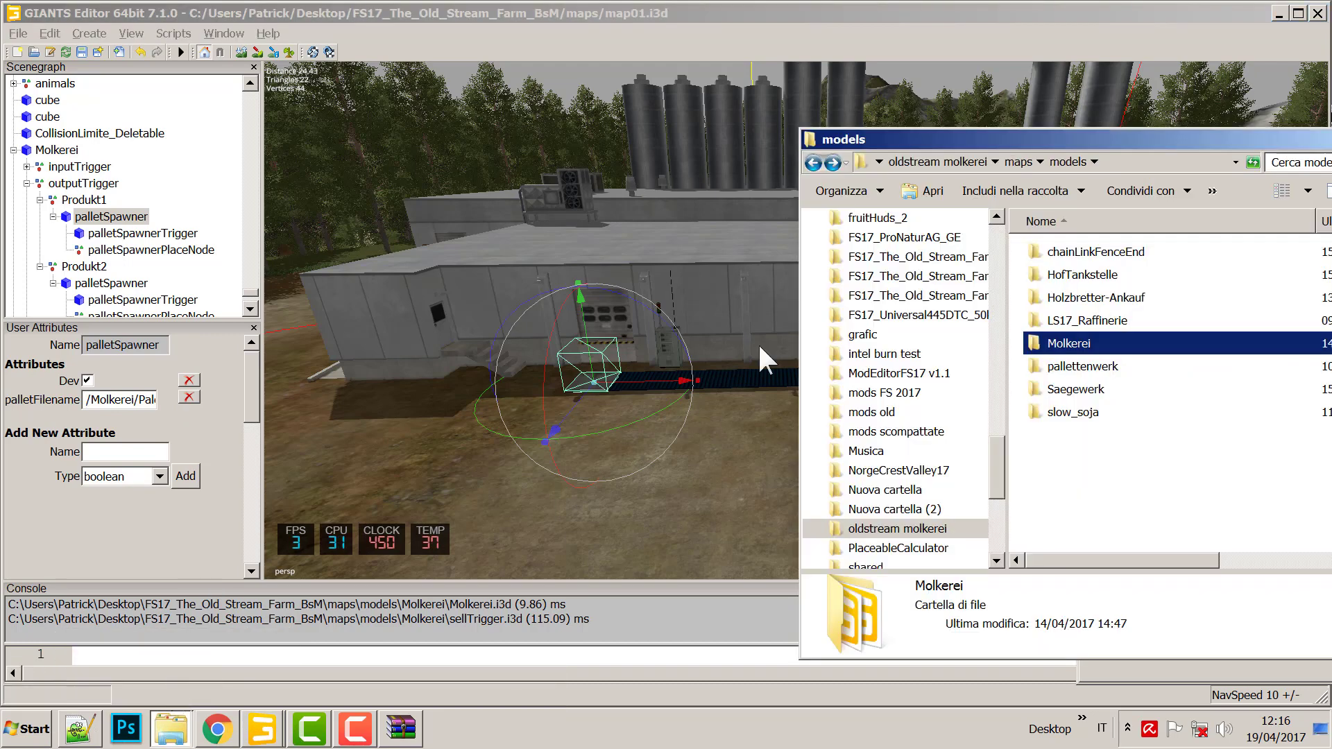
click(813, 164)
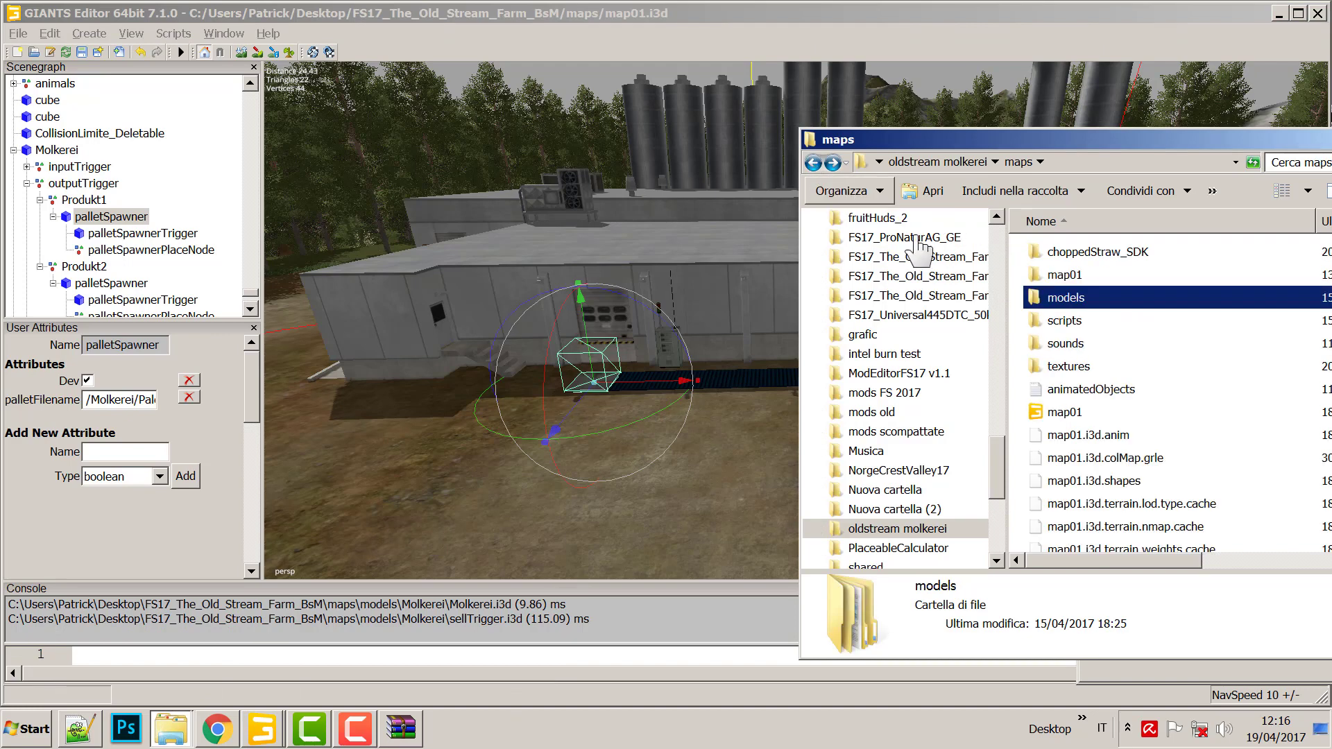
click(1068, 299)
key(ctrl+c)
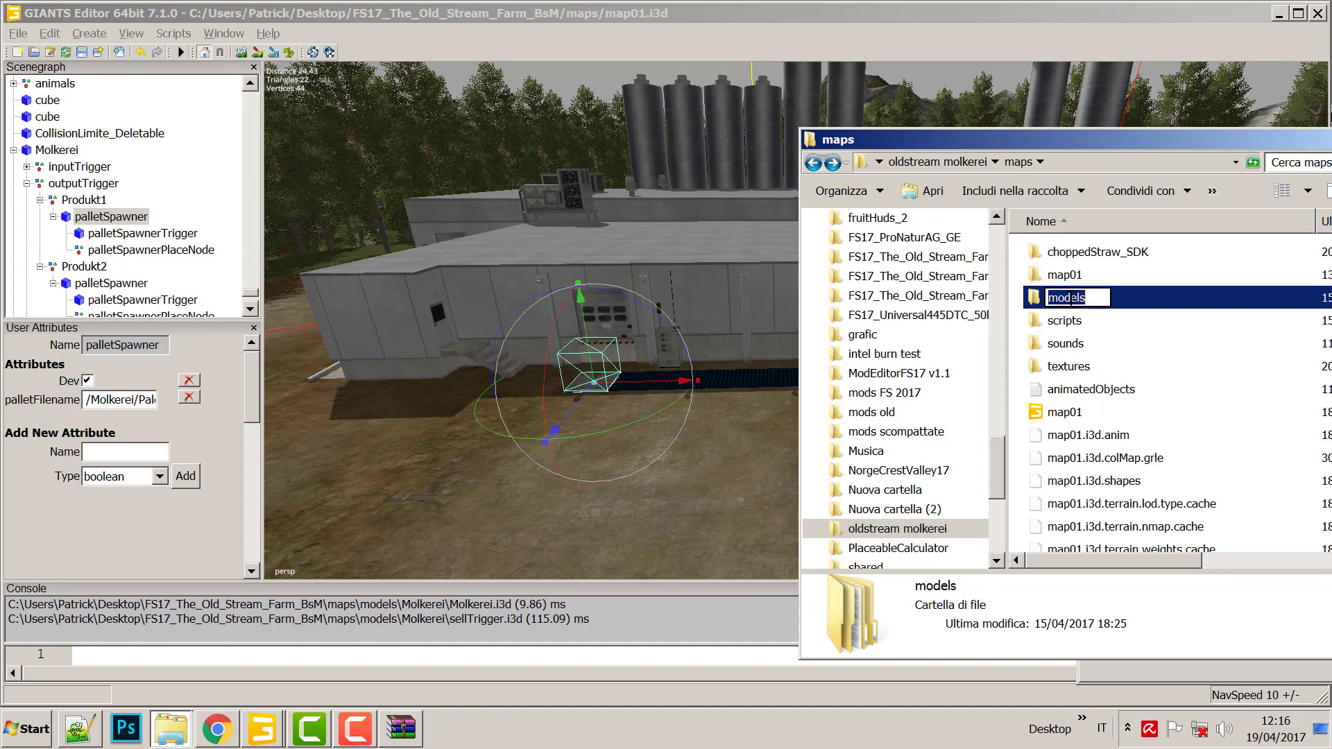
right_click(1084, 303)
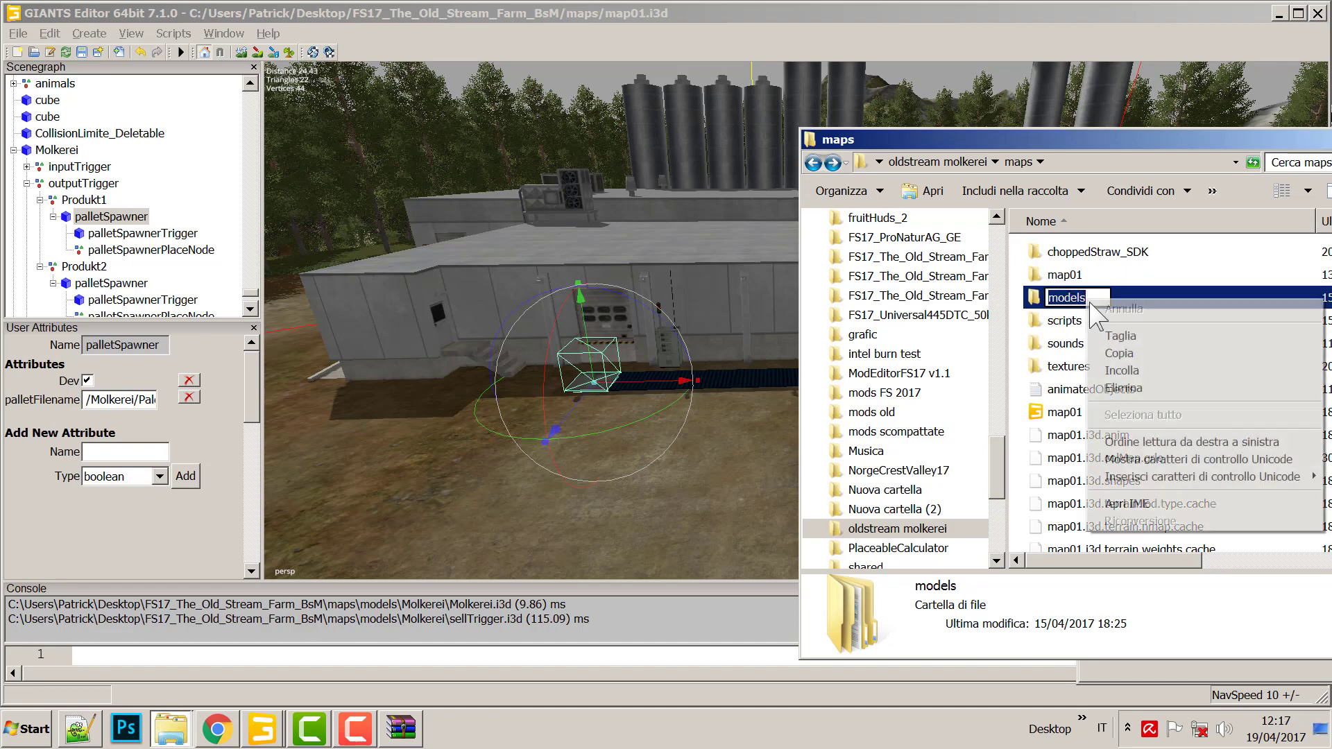
click(1117, 355)
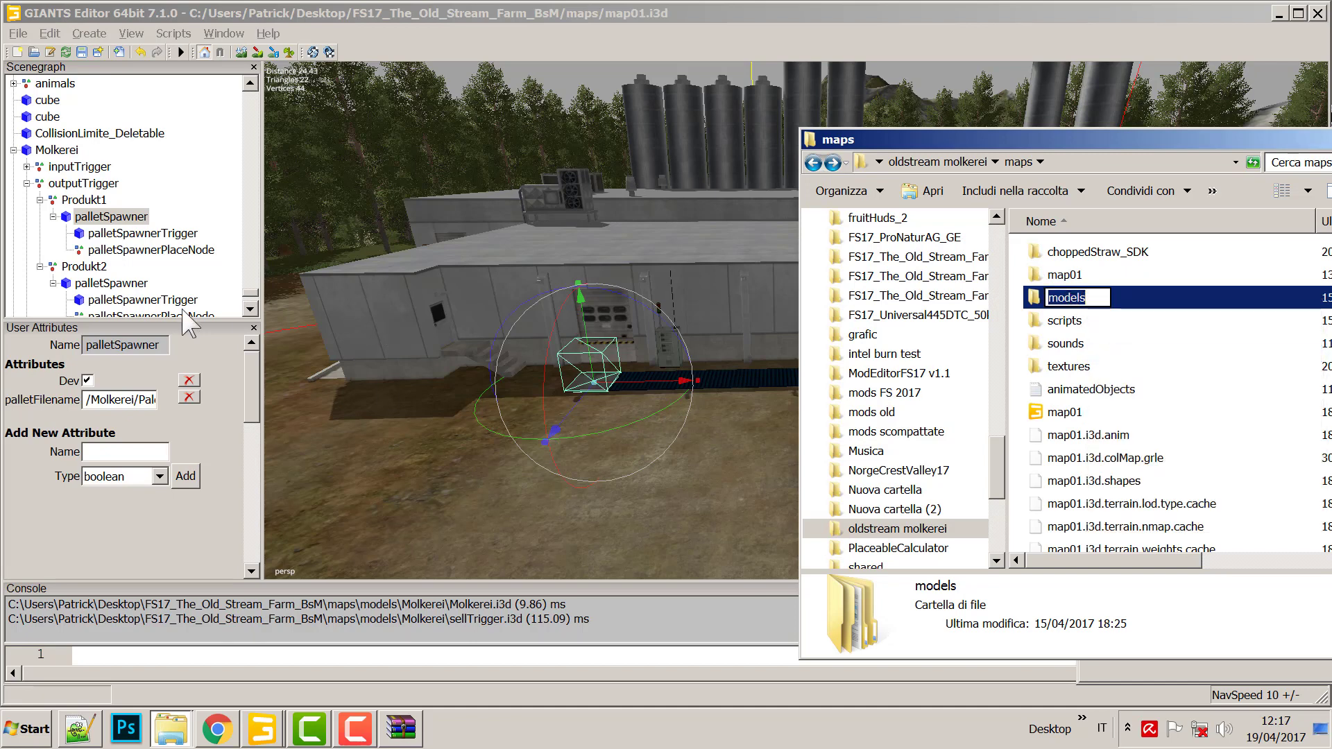
click(85, 401)
right_click(85, 401)
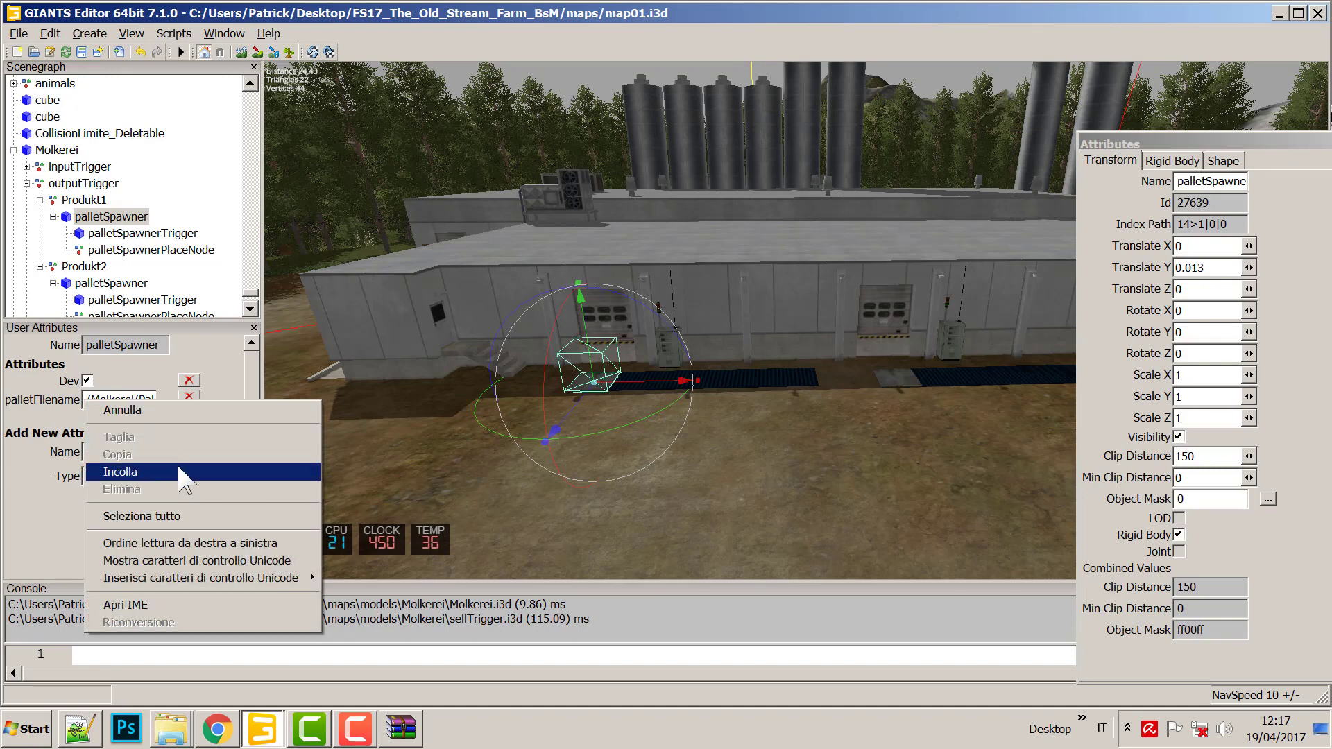
click(180, 472)
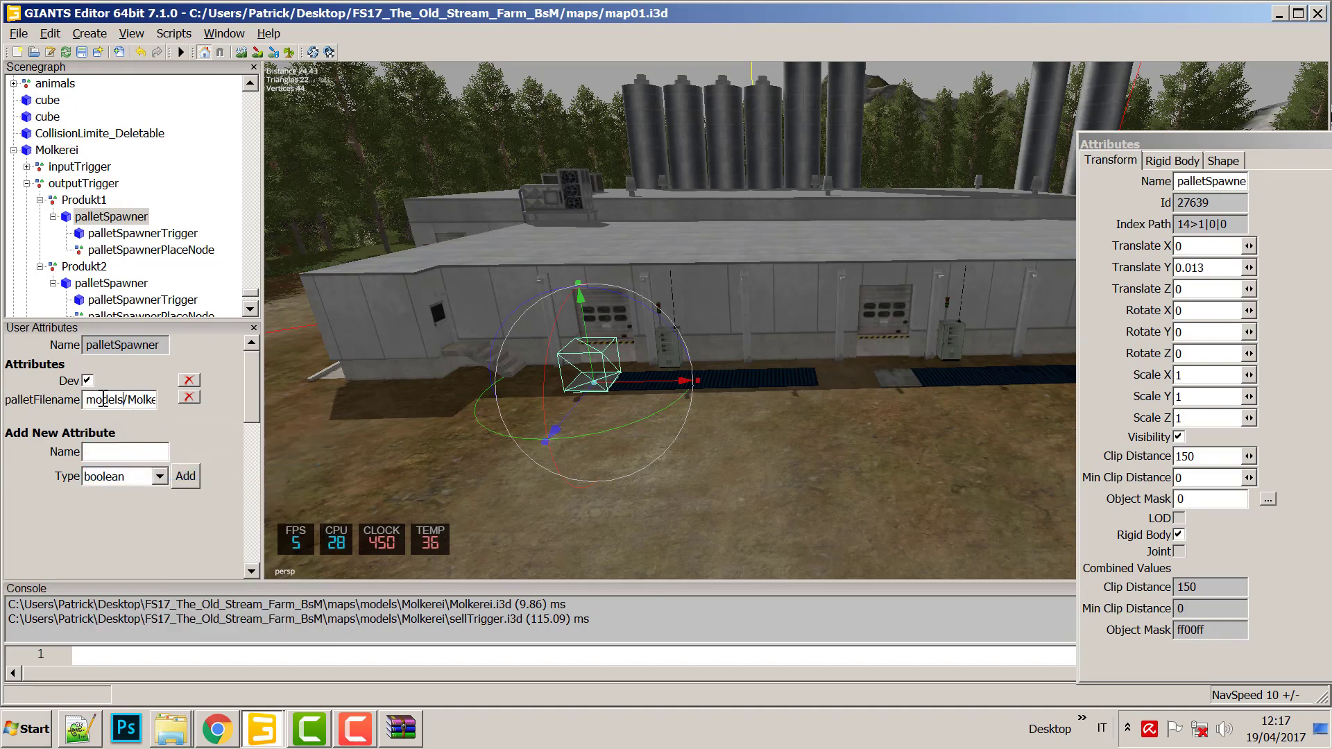
Add maps/ in front of models in the palletFilename path of Produkt1's palletSpawner and check the path.
click(86, 400)
text(/)
text(ma)
text(p)
mouse_move(91, 401)
mouse_down()
mouse_move(157, 400)
mouse_move(95, 411)
mouse_up()
key(Home)
key(Right)
key(Right)
key(Right)
key(Right)
key(Right)
key(Right)
key(Right)
key(Left)
key(Left)
key(Left)
key(Left)
key(Left)
key(Left)
key(Left)
Copy the maps/models/Molkerei/ prefix from Produkt1's palletFilename and insert it before Paletten in the palletFilename of Produkt2's palletSpawner.
drag(93, 400, 30, 405)
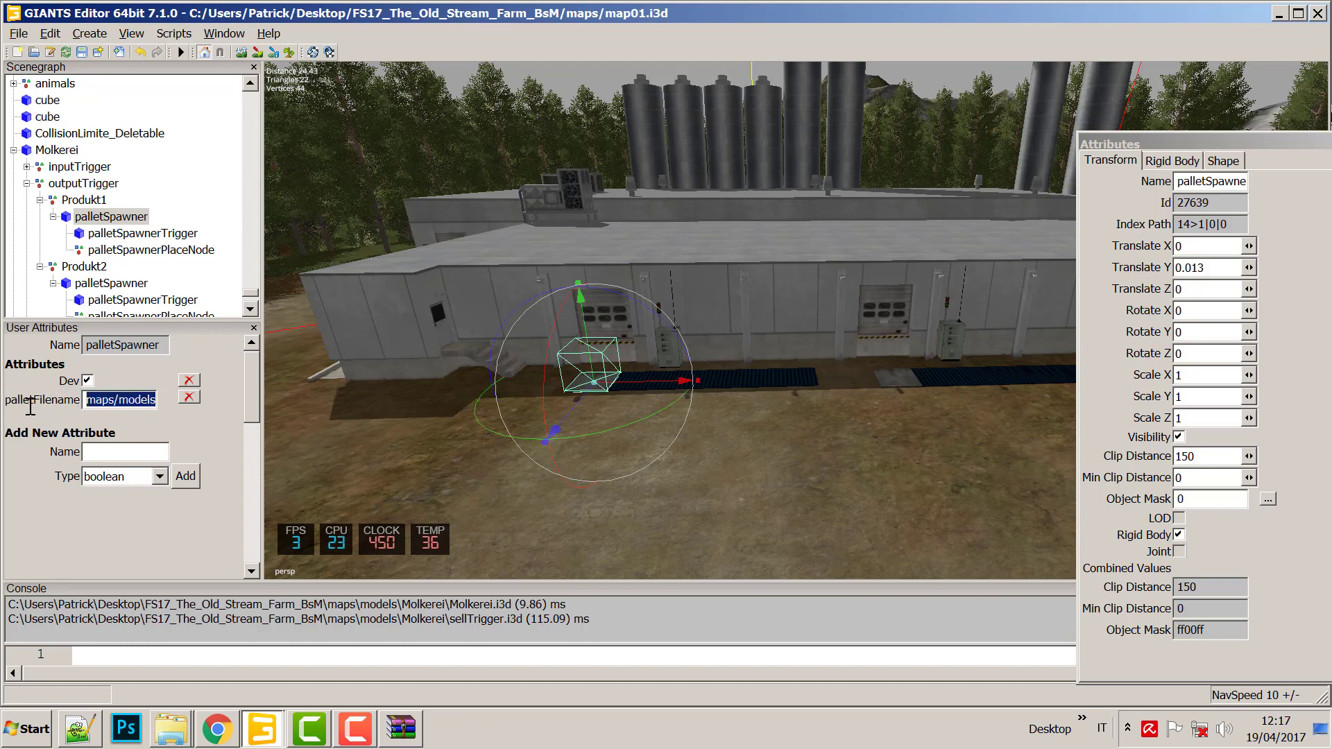
right_click(131, 401)
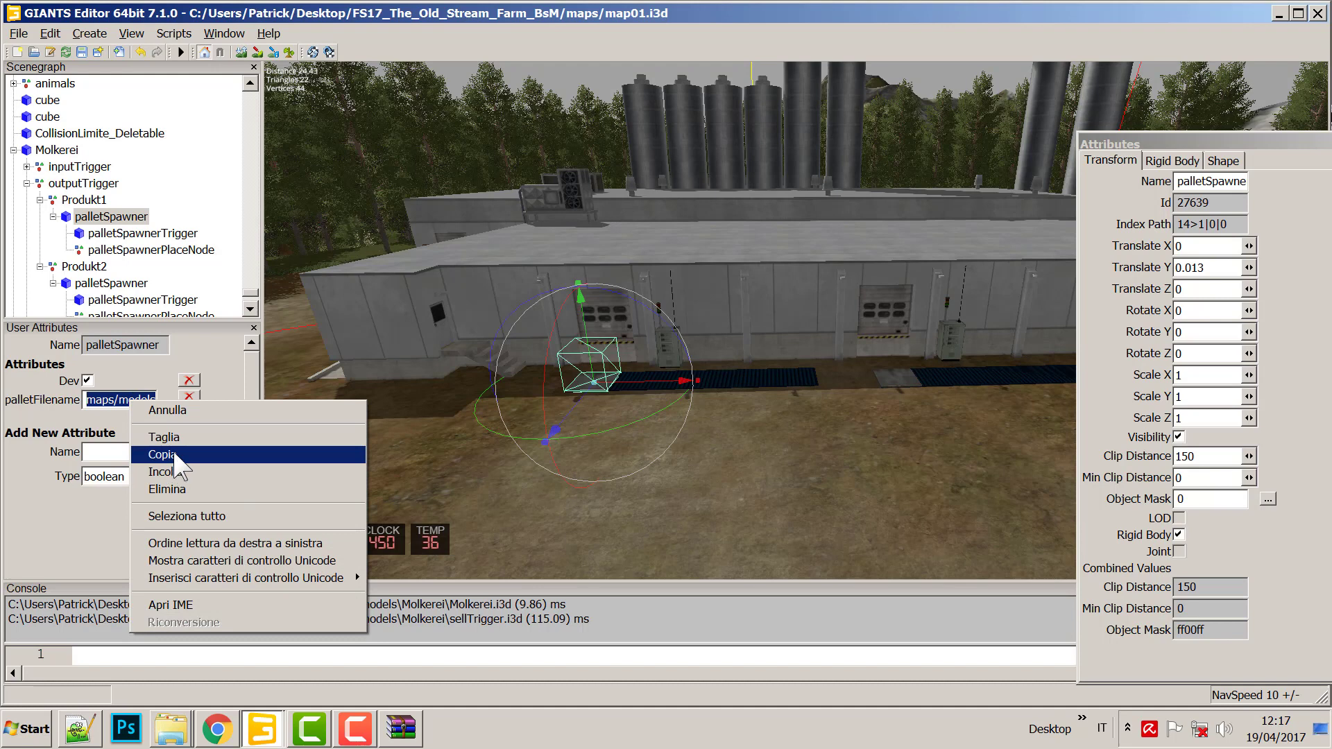
click(148, 451)
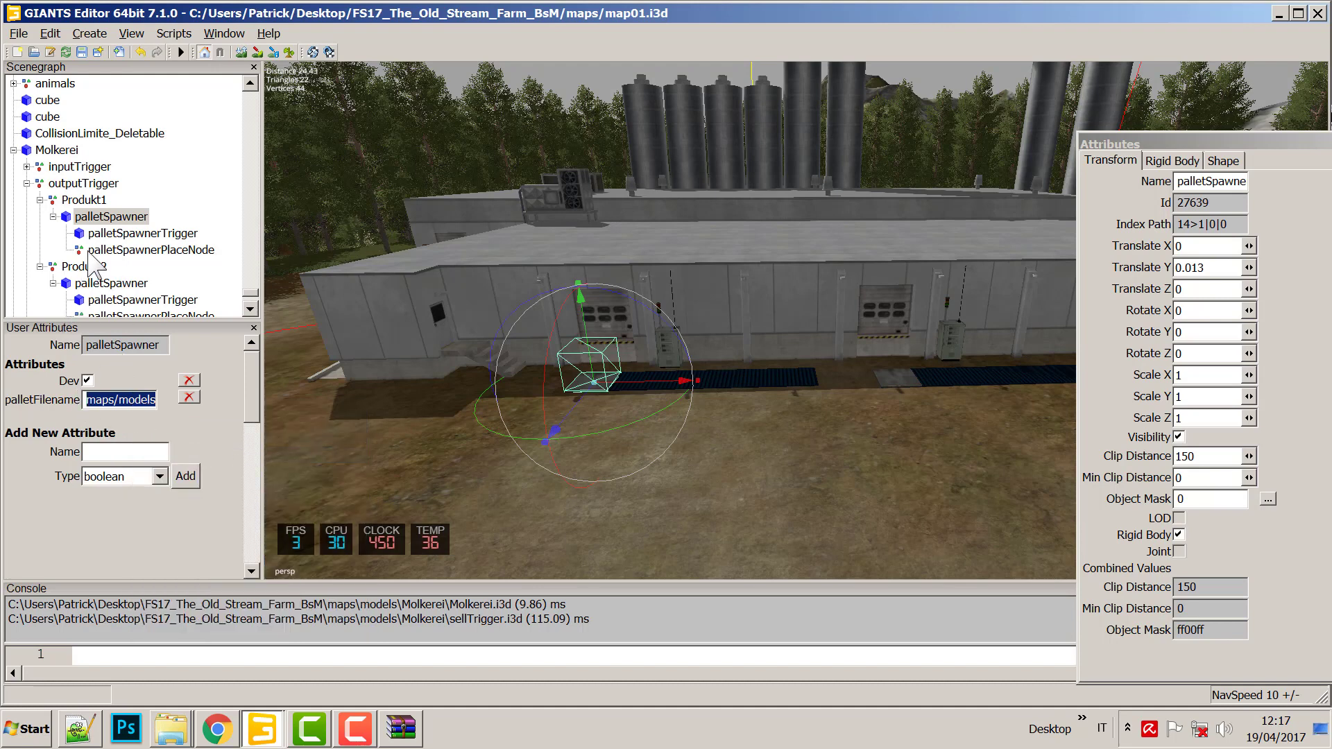
click(104, 233)
click(106, 250)
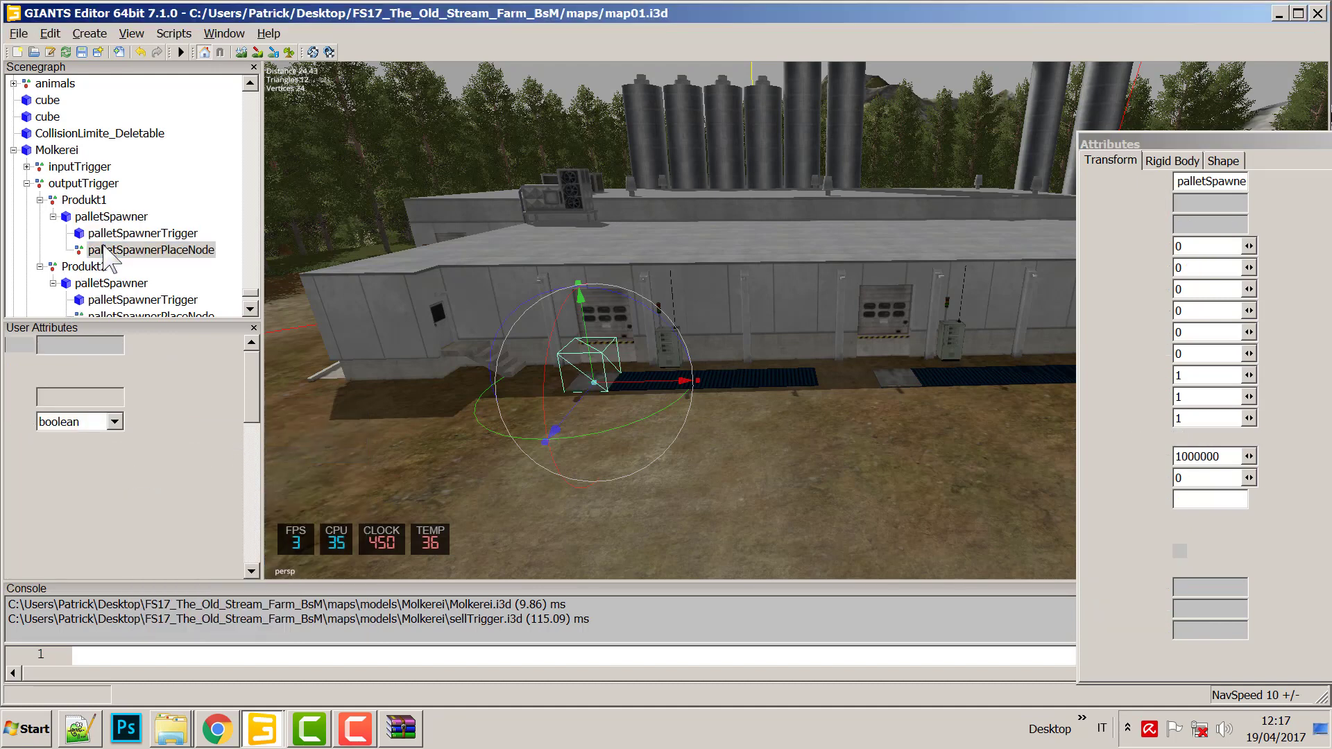
click(85, 267)
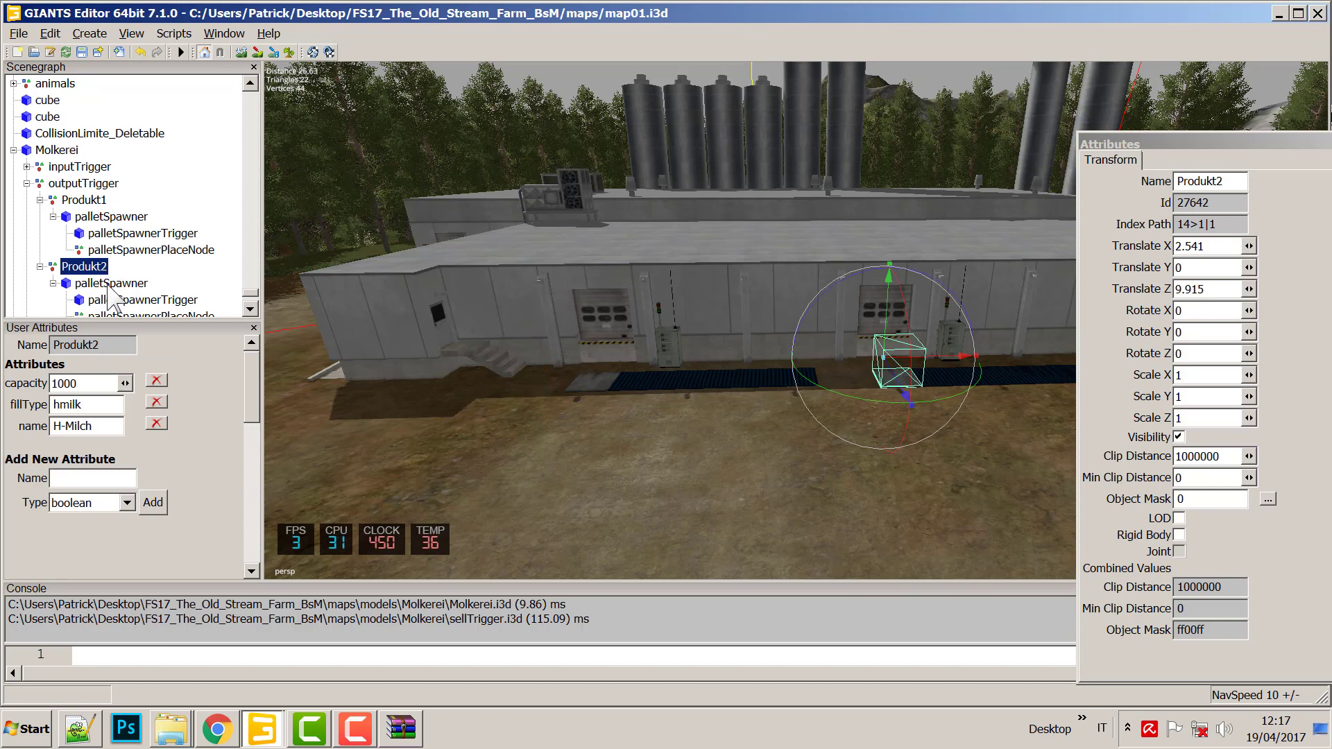
click(111, 284)
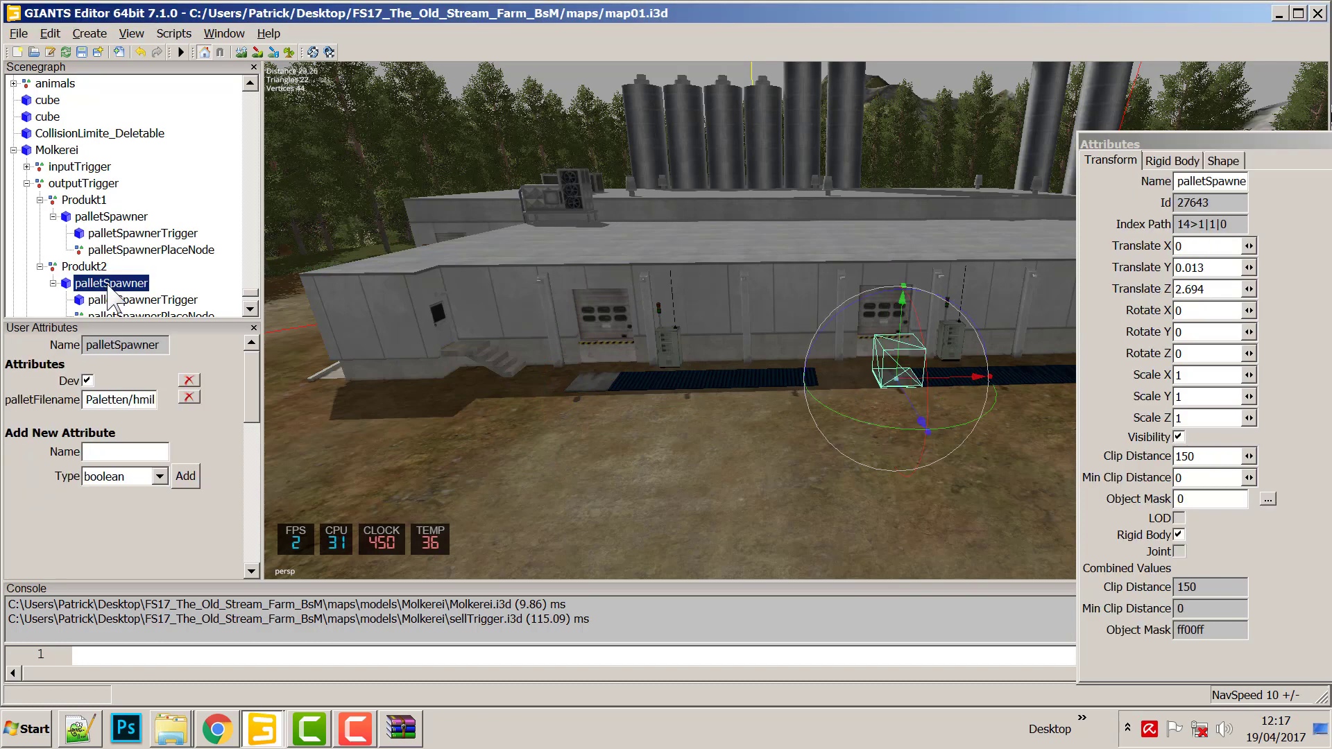
click(84, 402)
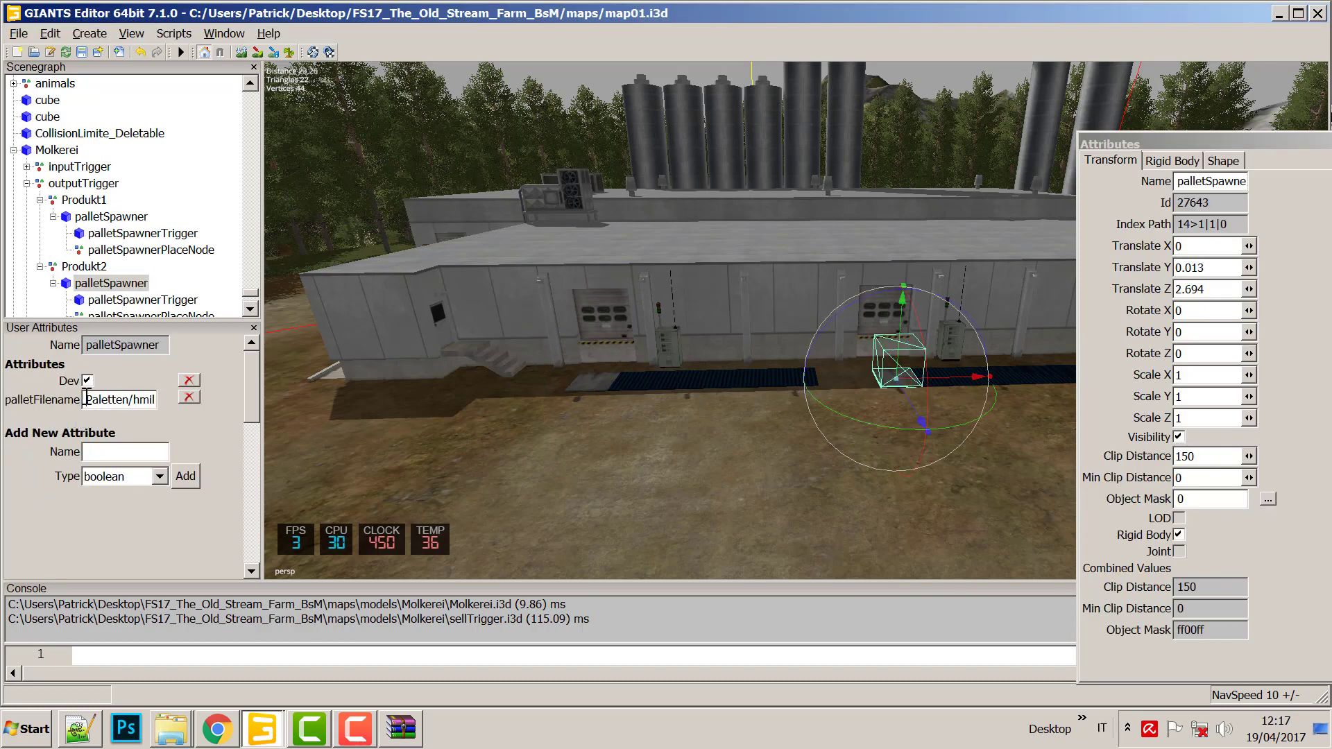
right_click(86, 398)
click(122, 464)
Check the palletFilename path of Produkt2's palletSpawner through to the pallet file name.
key(Right)
key(Right)
key(Right)
key(Right)
key(Right)
key(Right)
key(Right)
text(hmilkPallet.i)
key(Left)
key(Left)
key(Left)
key(Left)
key(Left)
key(Left)
key(Left)
key(Left)
key(Left)
key(Left)
key(Left)
key(Left)
key(Left)
key(Left)
key(Left)
key(Left)
key(Left)
key(Left)
key(Left)
key(Left)
key(Left)
key(Left)
key(Left)
key(Left)
key(Left)
key(Left)
key(Left)
key(Left)
key(Left)
key(Left)
key(Left)
key(Left)
key(Left)
key(Left)
key(Left)
key(Left)
Examine the child nodes of Produkt2's palletSpawner and the PlayerTrigger, VisObjekts and WorkAnimation nodes.
click(129, 300)
click(132, 314)
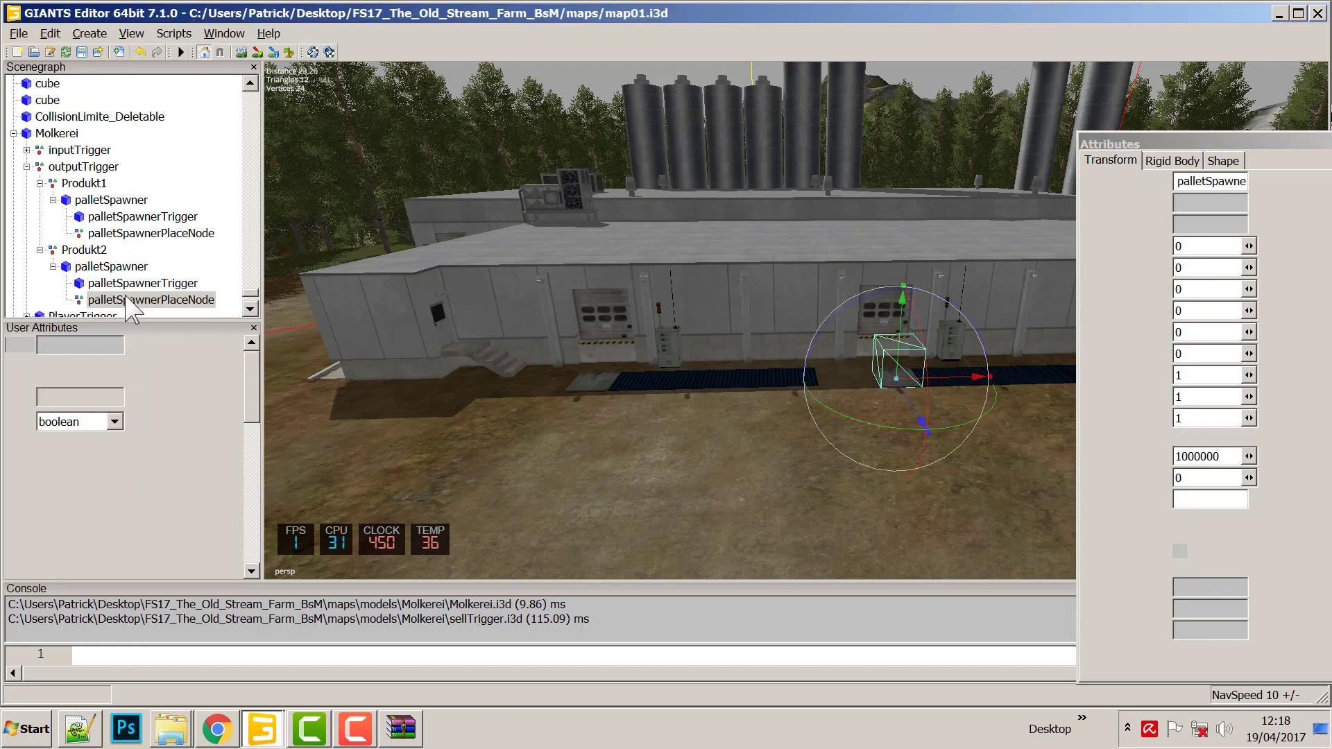
scroll(125, 287, down, 1)
click(82, 267)
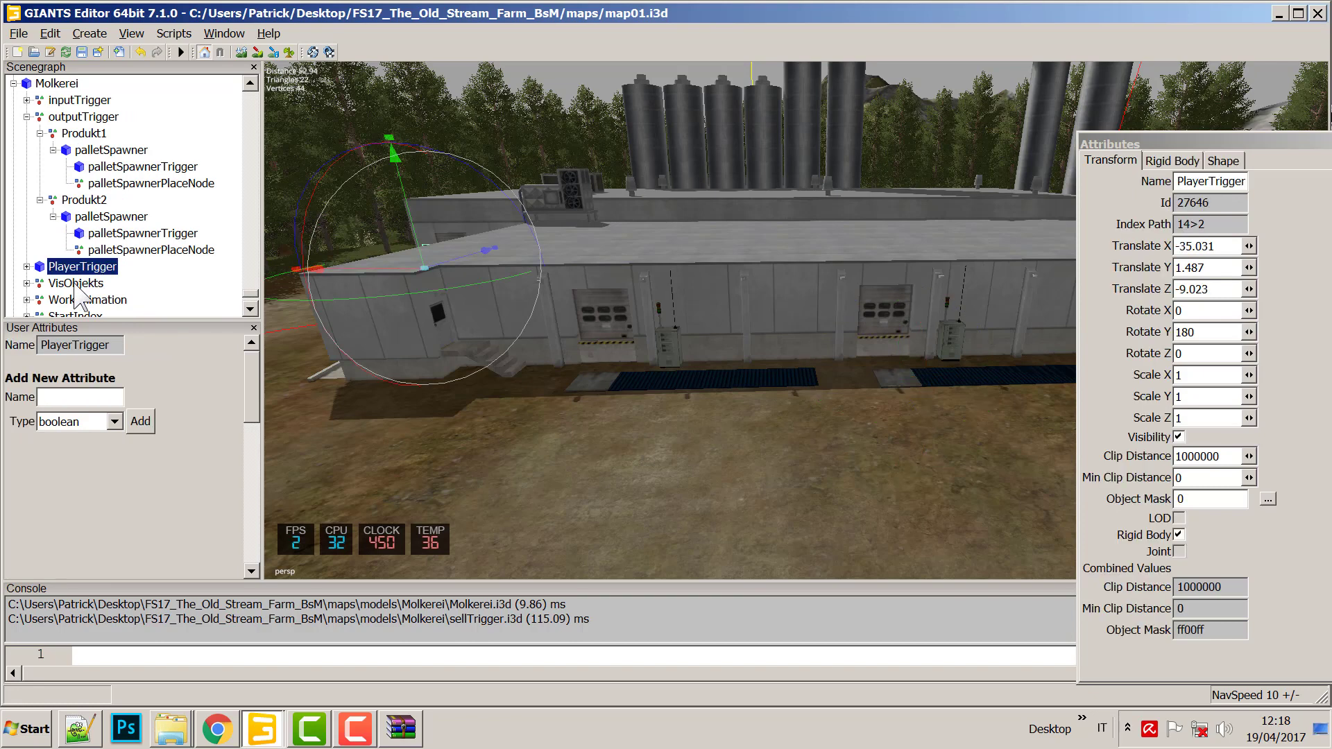
click(76, 285)
click(77, 300)
scroll(61, 291, down, 1)
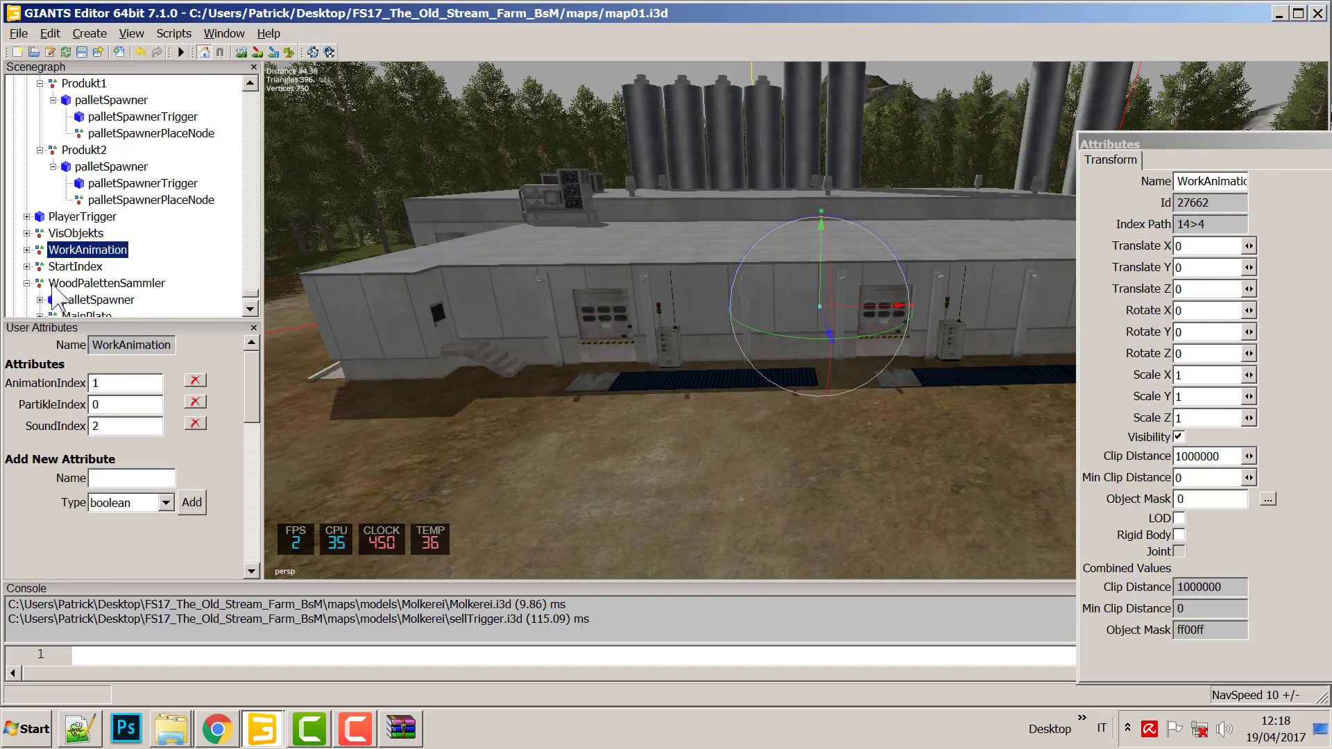
Expand WorkAnimation's PS group and prefix the first Smoke node's particleSystemFilename with maps/models/Molkerei/.
click(27, 250)
click(72, 271)
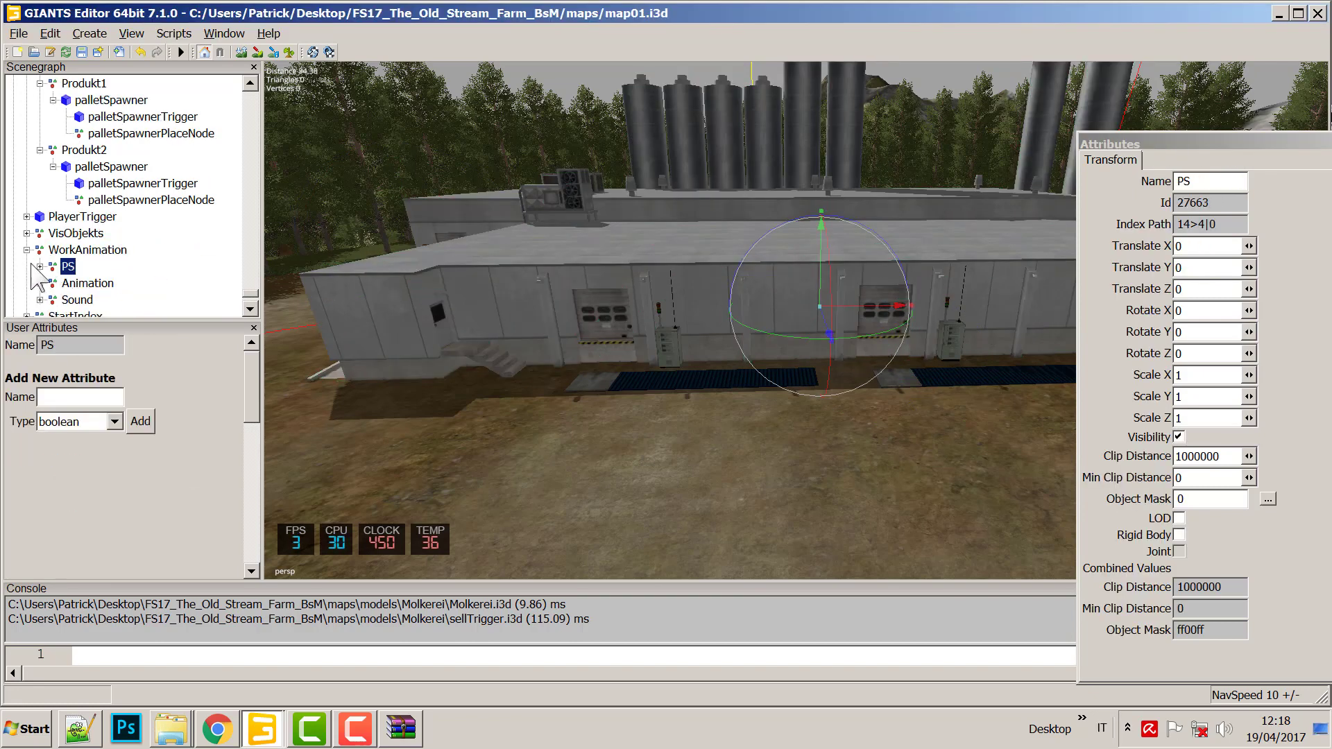
click(40, 267)
click(94, 266)
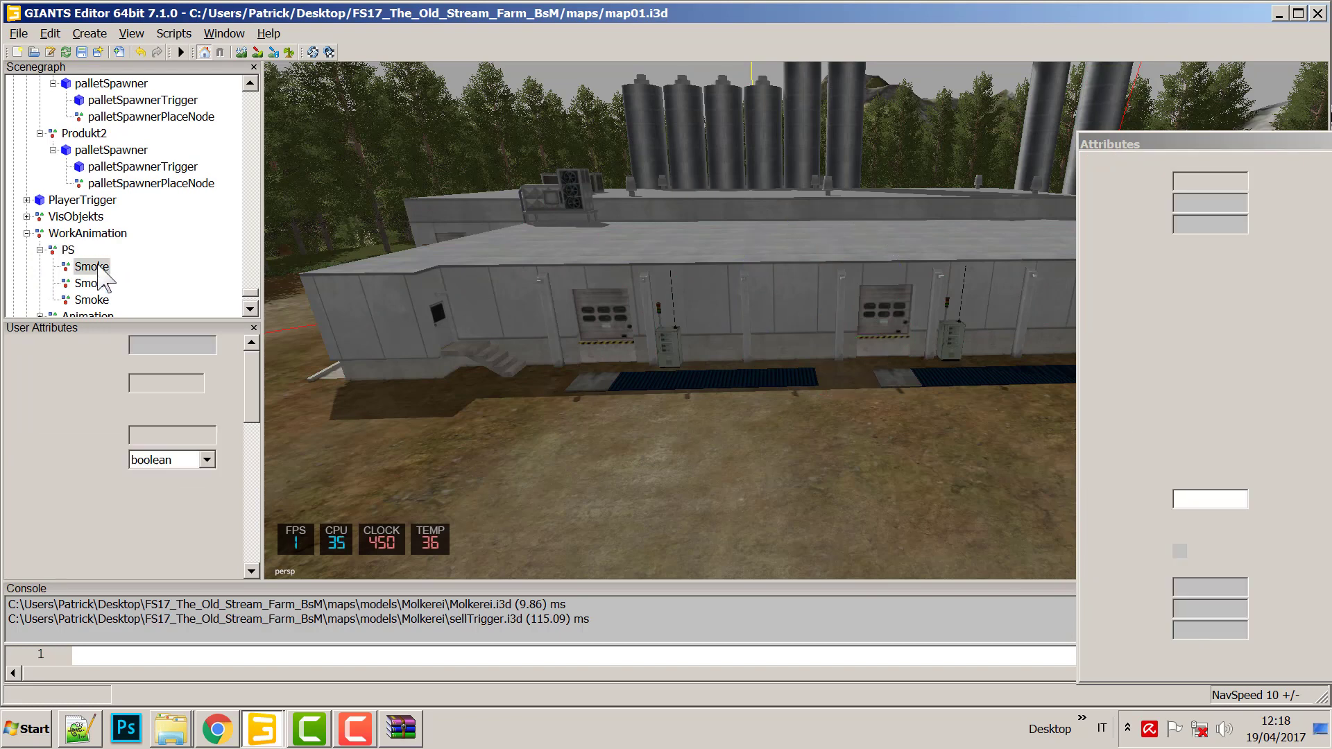
click(135, 386)
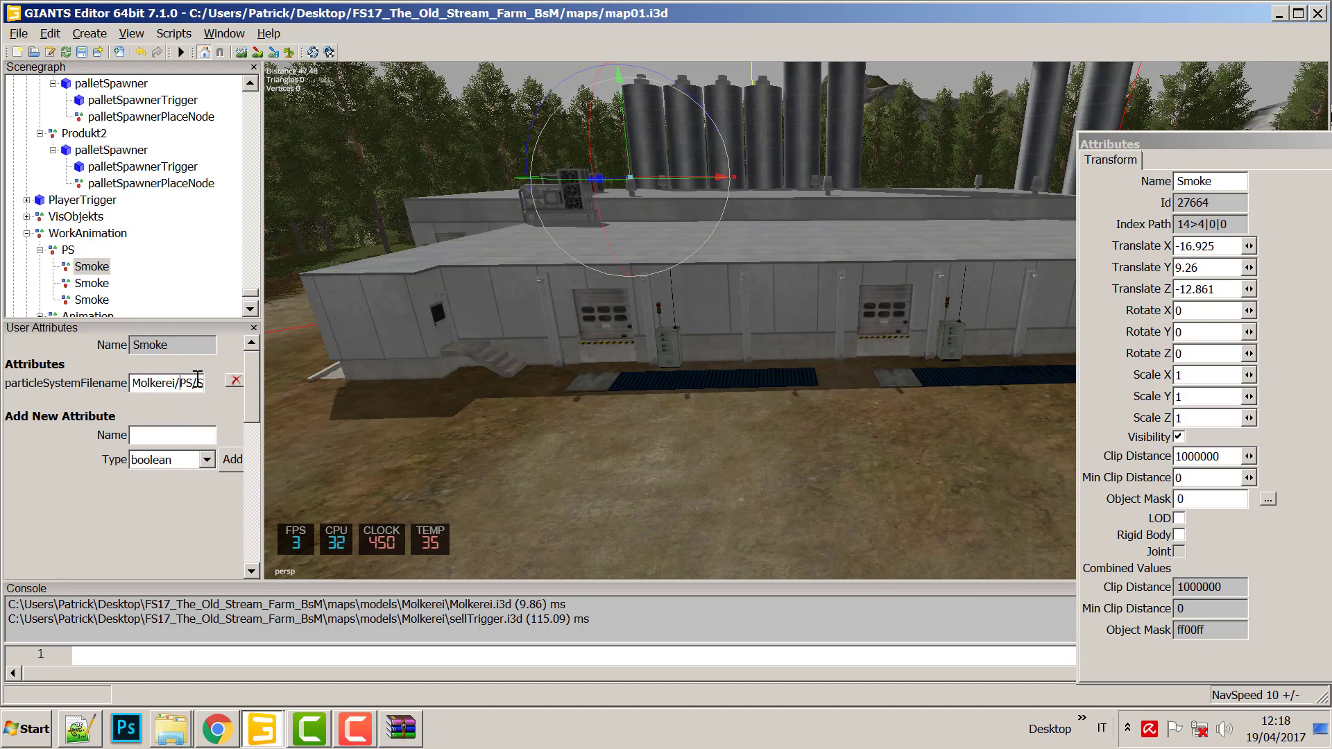
drag(198, 383, 123, 386)
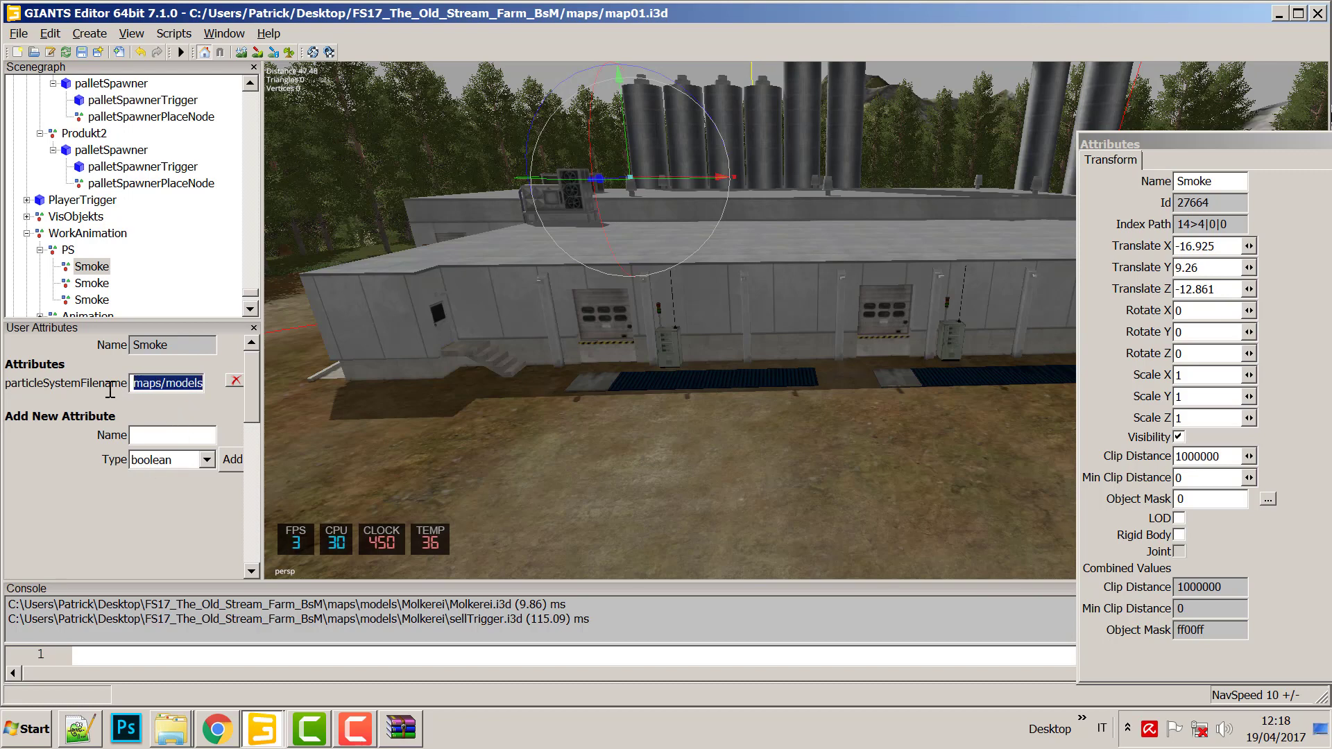
Prefix the particleSystemFilename of the second and third Smoke nodes with maps/models/Molkerei/.
click(91, 283)
click(139, 380)
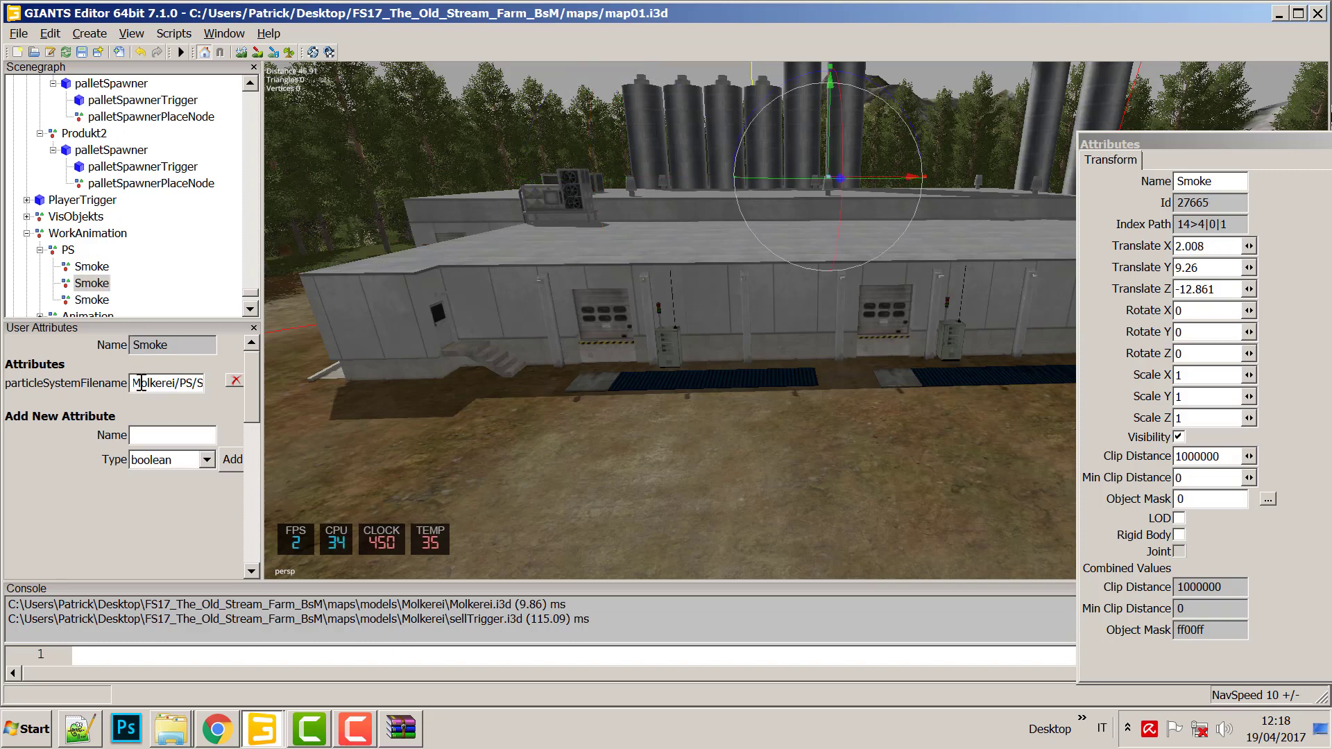
click(91, 299)
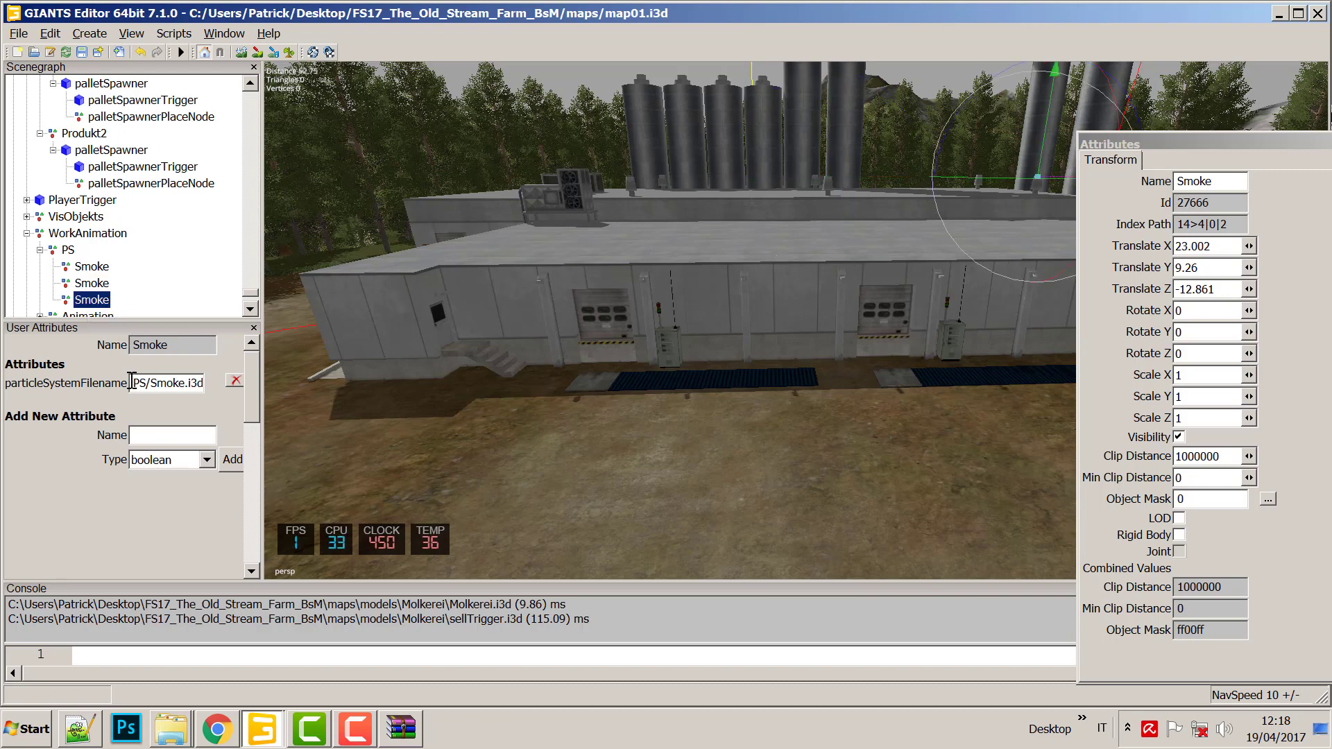
click(133, 382)
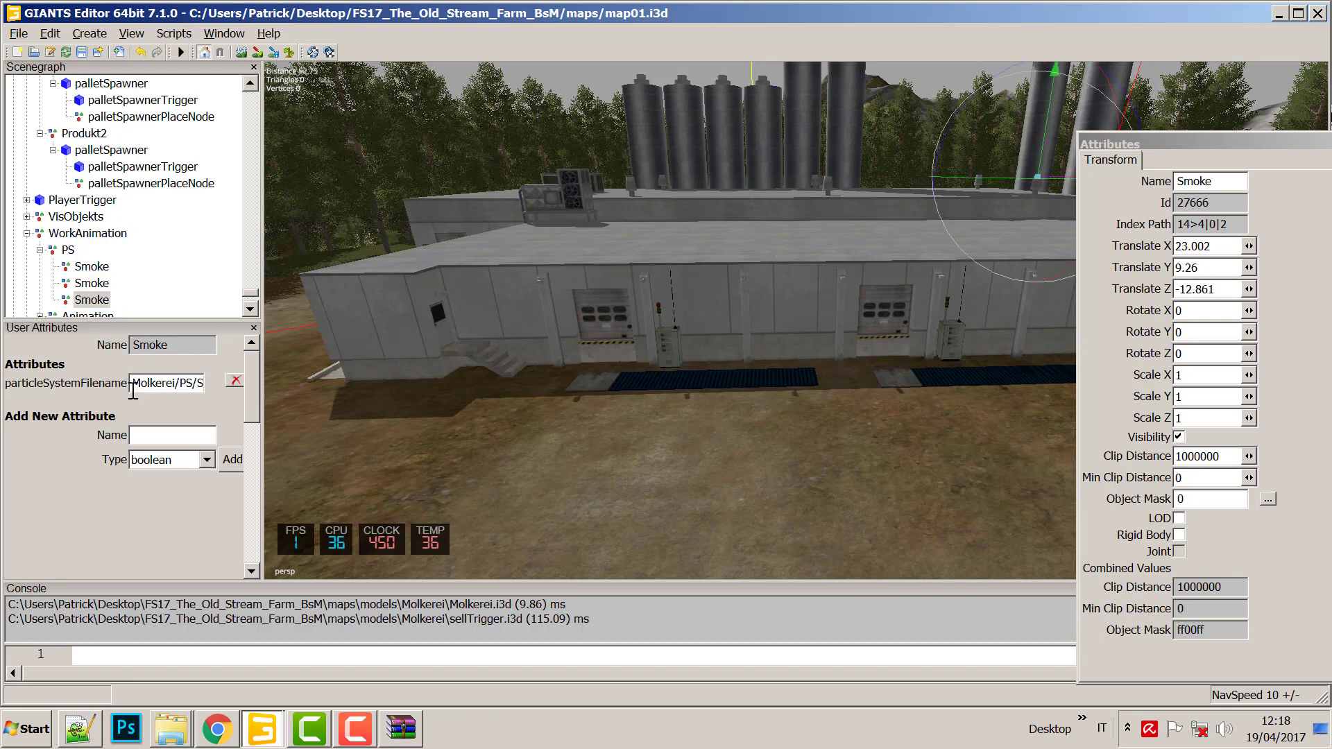
Examine WorkAnimation's Animation and Sound groups, including the LogHub and audio nodes, for file paths.
click(86, 313)
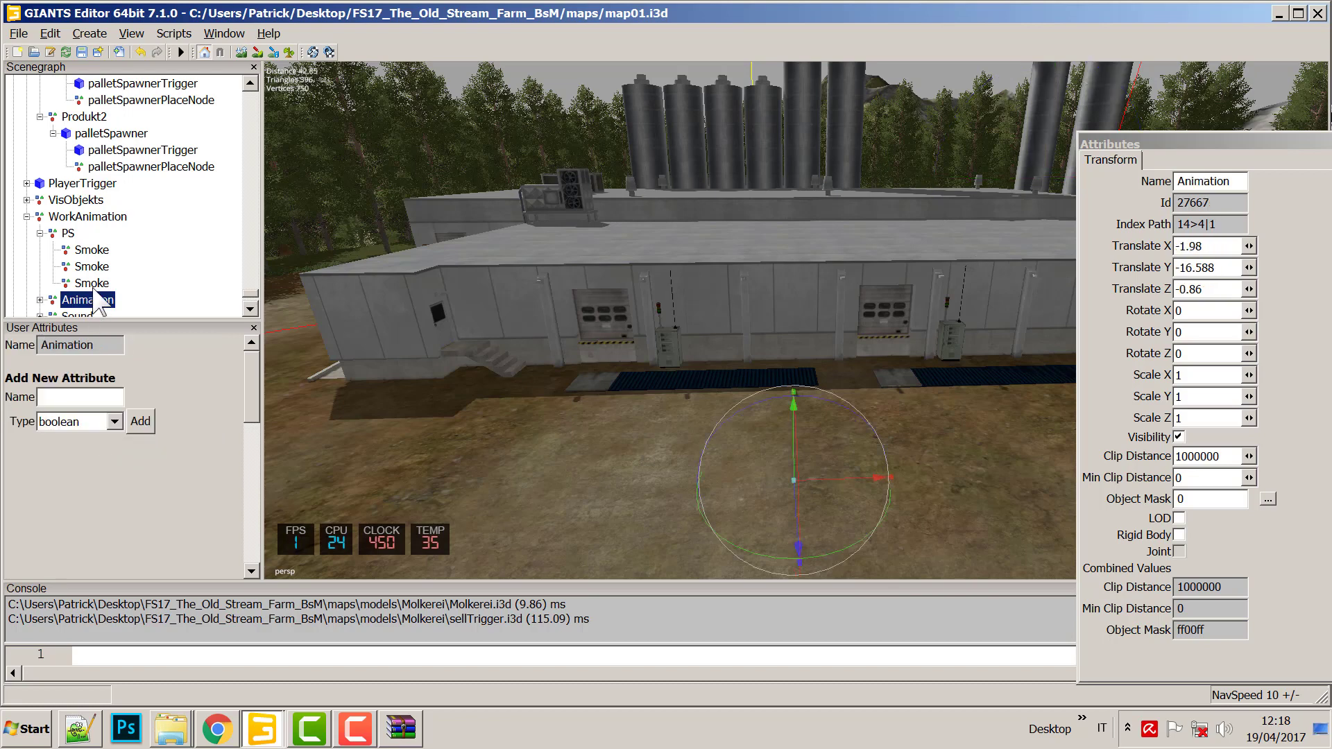
scroll(97, 308, down, 1)
click(97, 299)
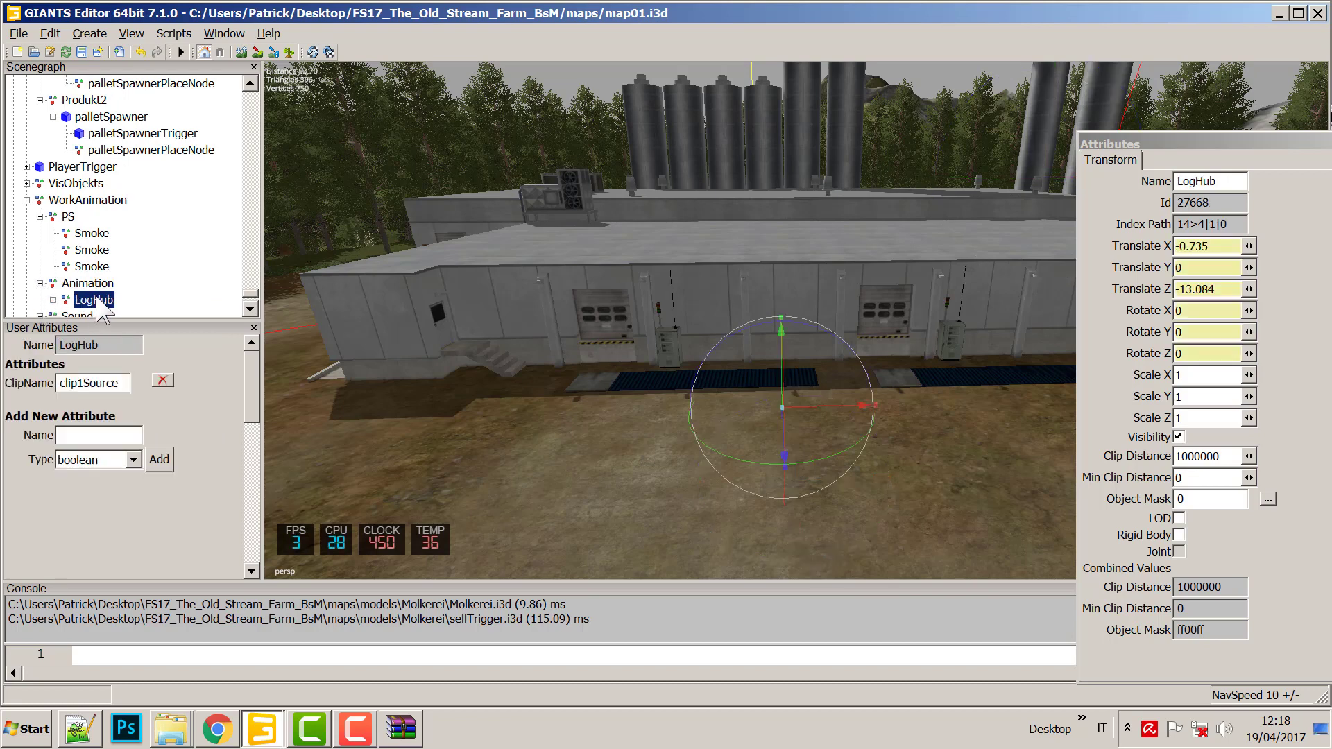
scroll(104, 309, down, 1)
click(39, 266)
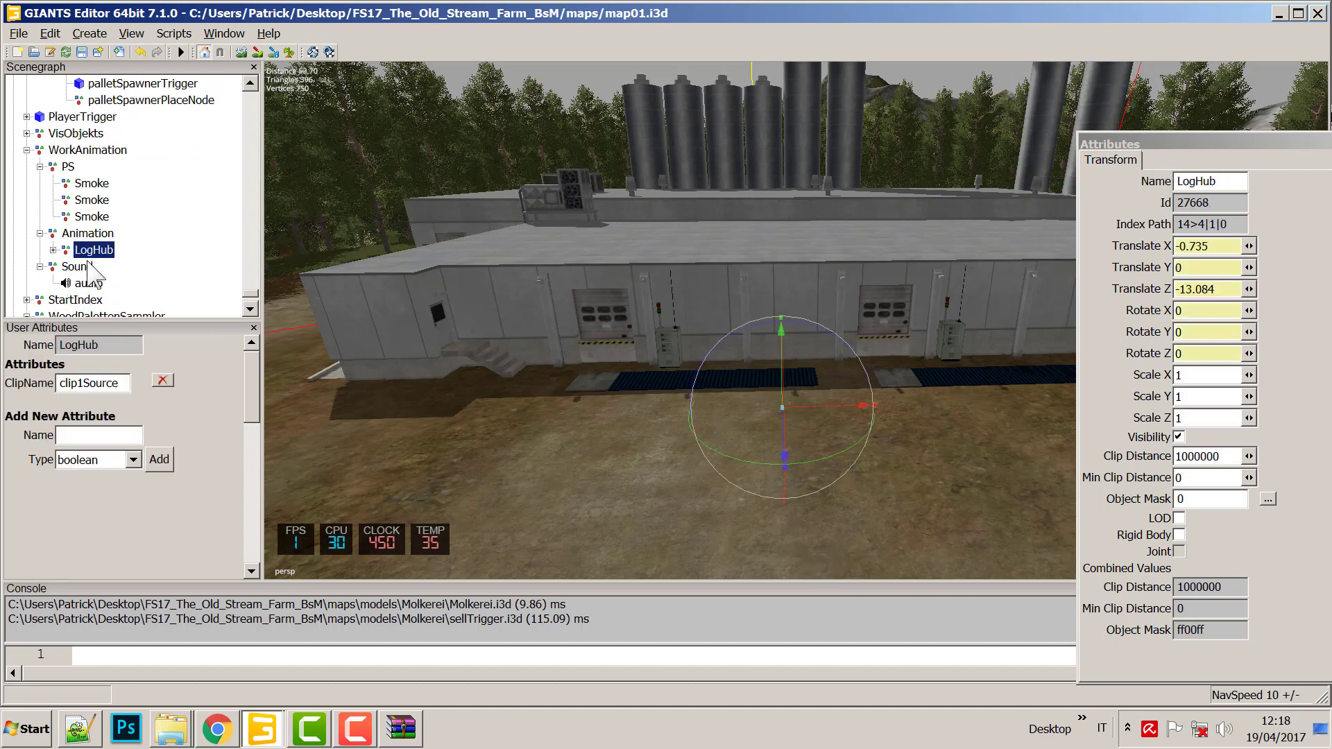
click(69, 267)
click(85, 283)
Examine the attributes of both WoodPalettenSammler nodes and the first one's palletSpawner, MainPlate, Trigger, Schrank and SafetyZone nodes.
click(79, 313)
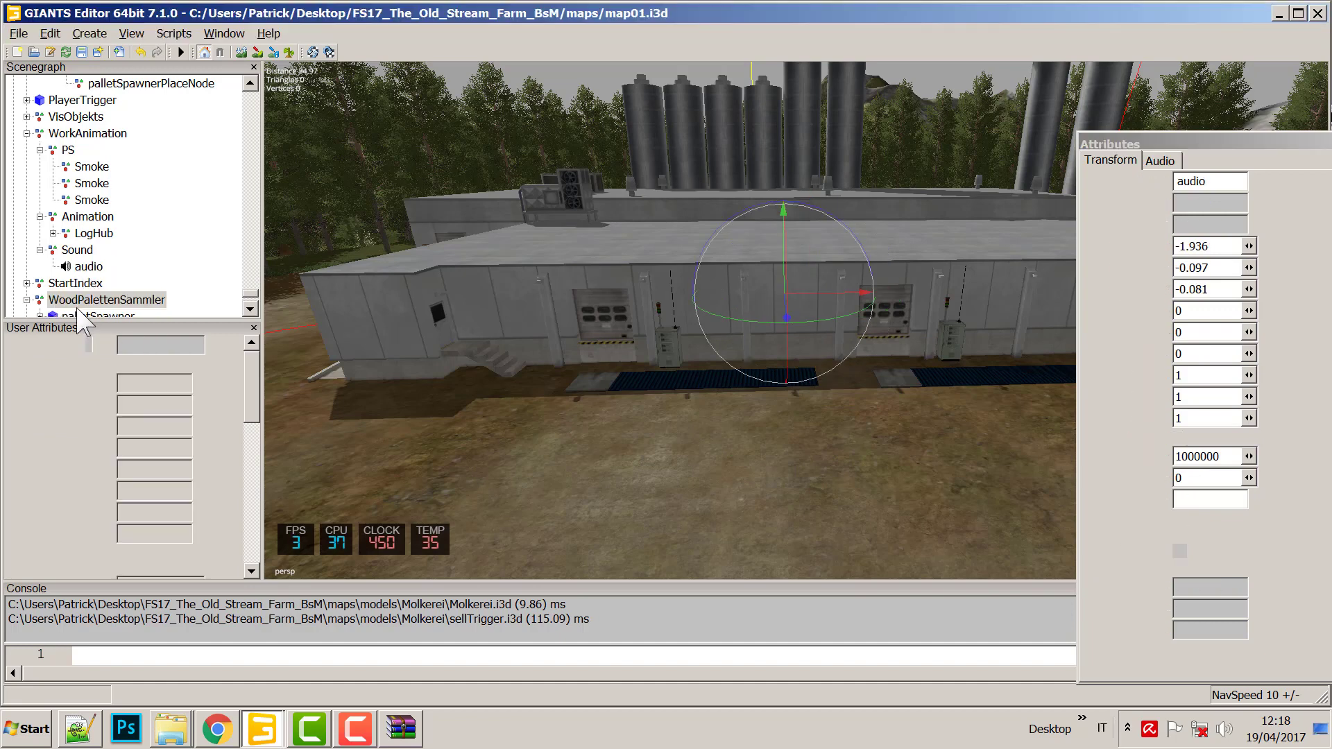
double_click(82, 302)
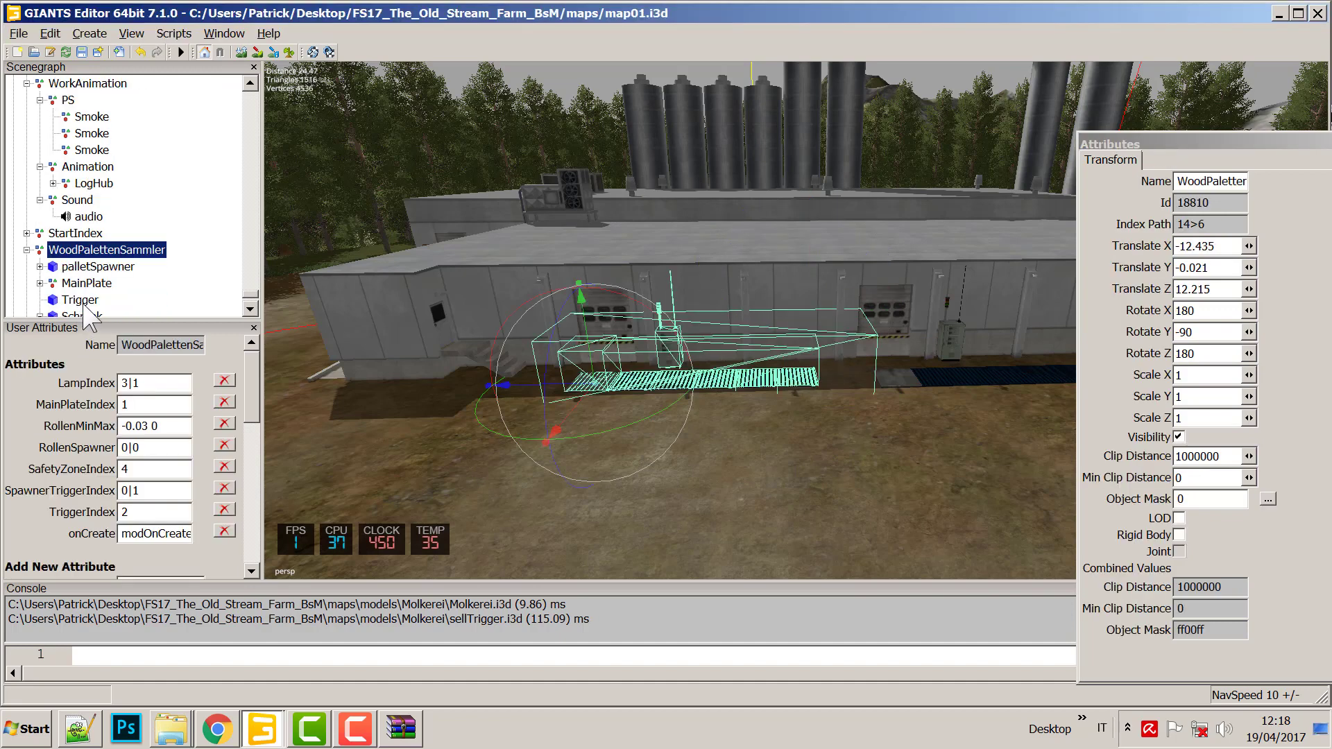
click(100, 267)
click(90, 282)
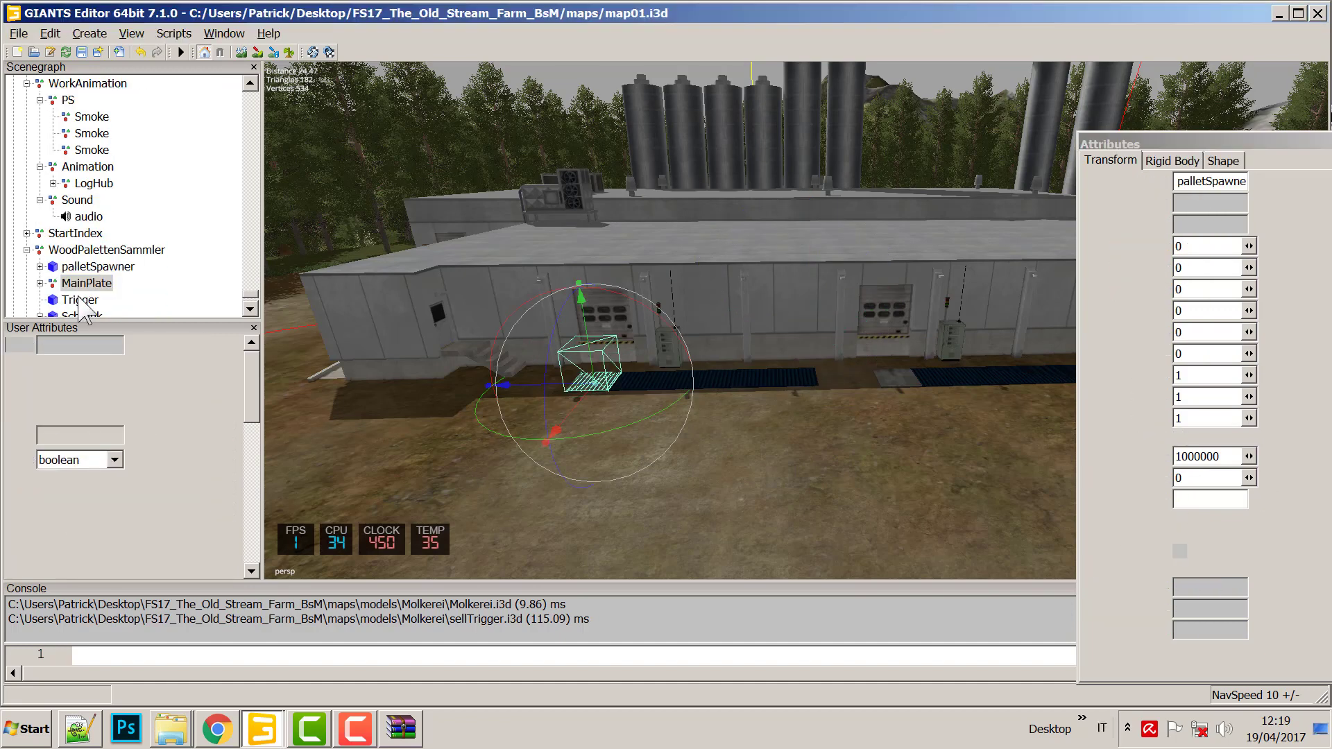
click(79, 299)
scroll(77, 294, down, 1)
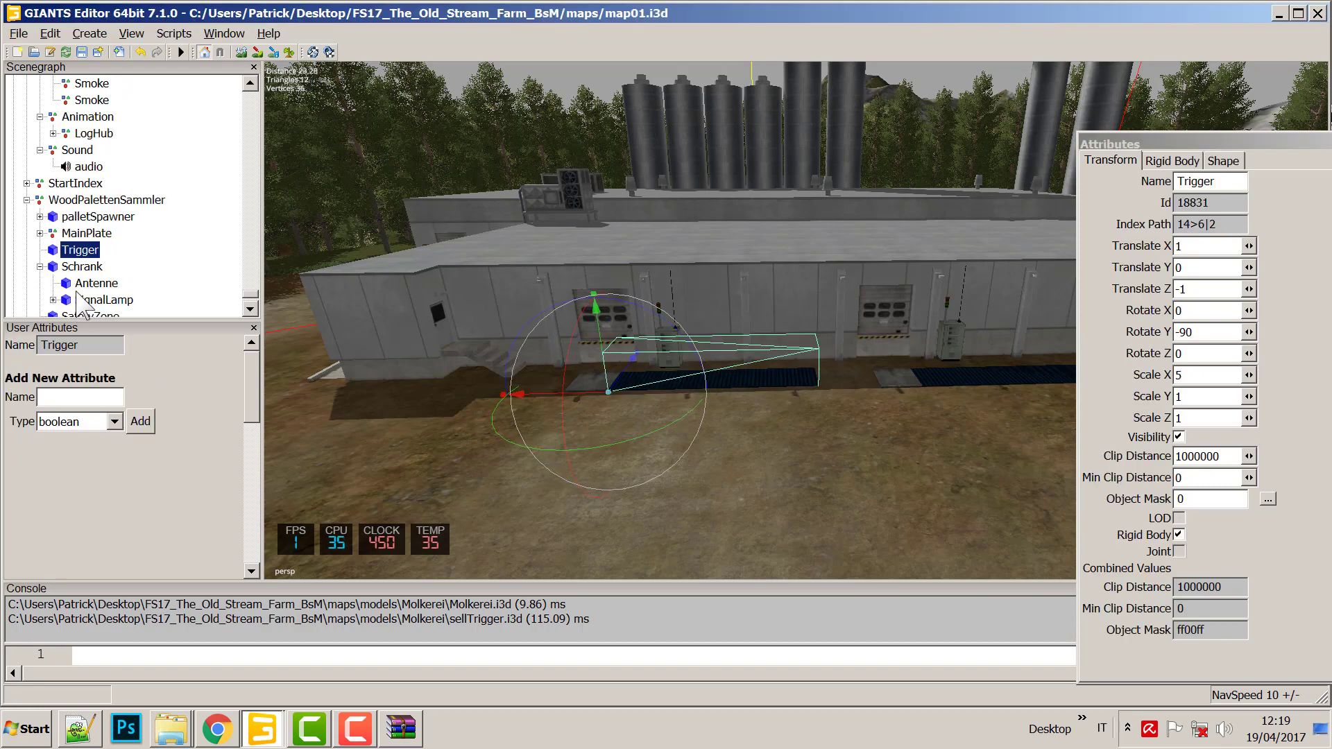
click(83, 236)
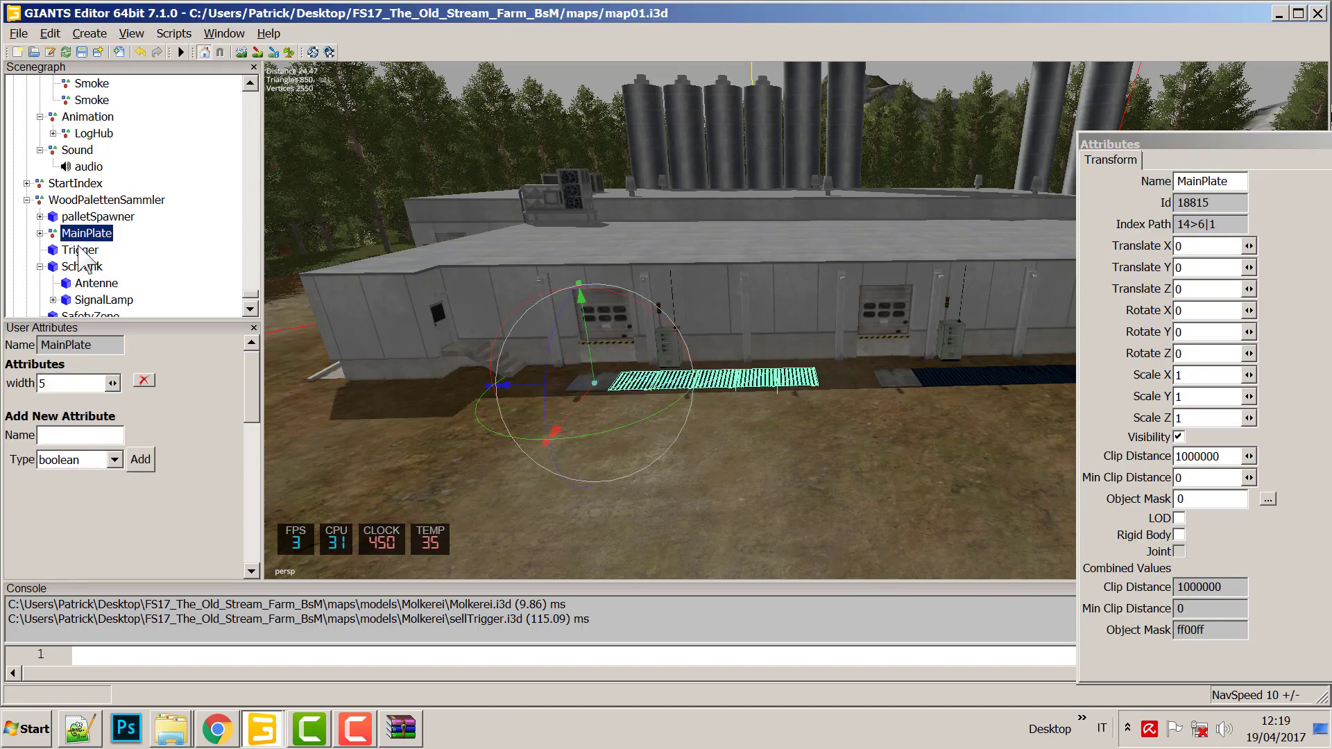
click(81, 251)
click(84, 267)
click(94, 284)
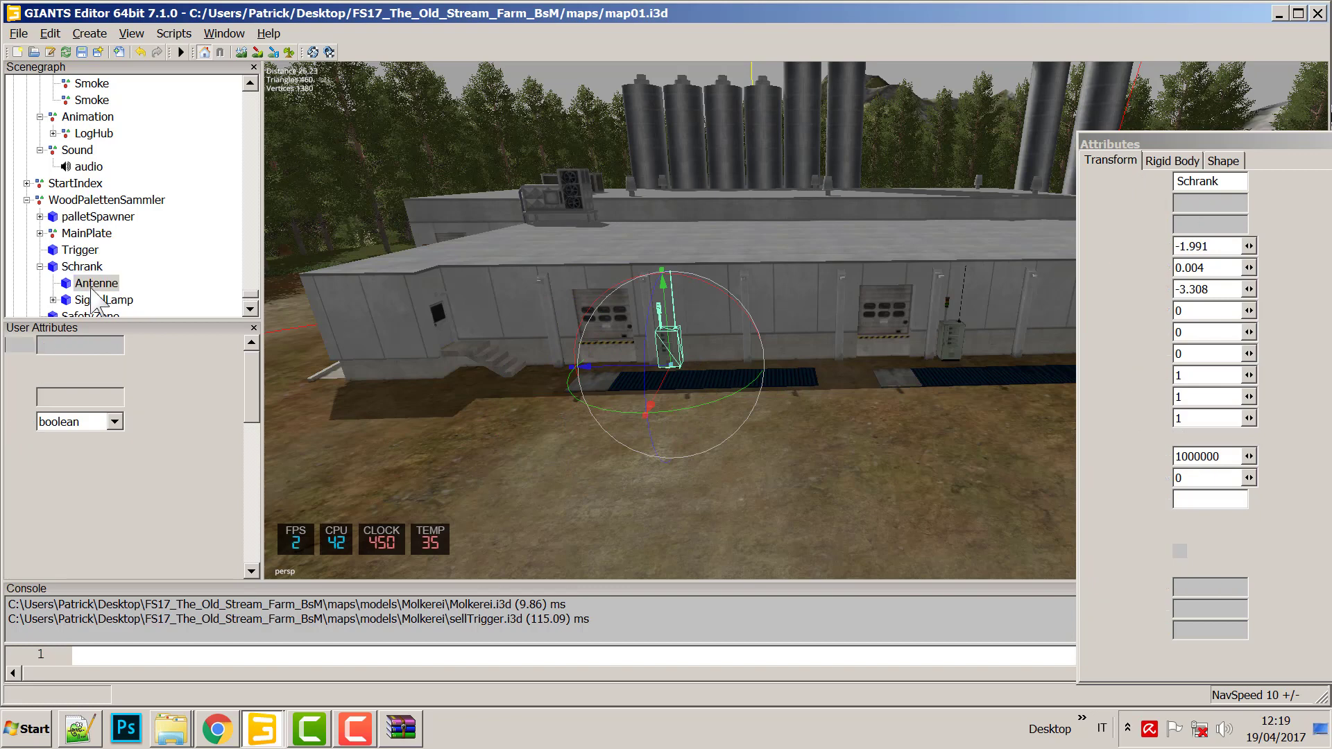
click(103, 299)
click(110, 314)
scroll(110, 309, down, 1)
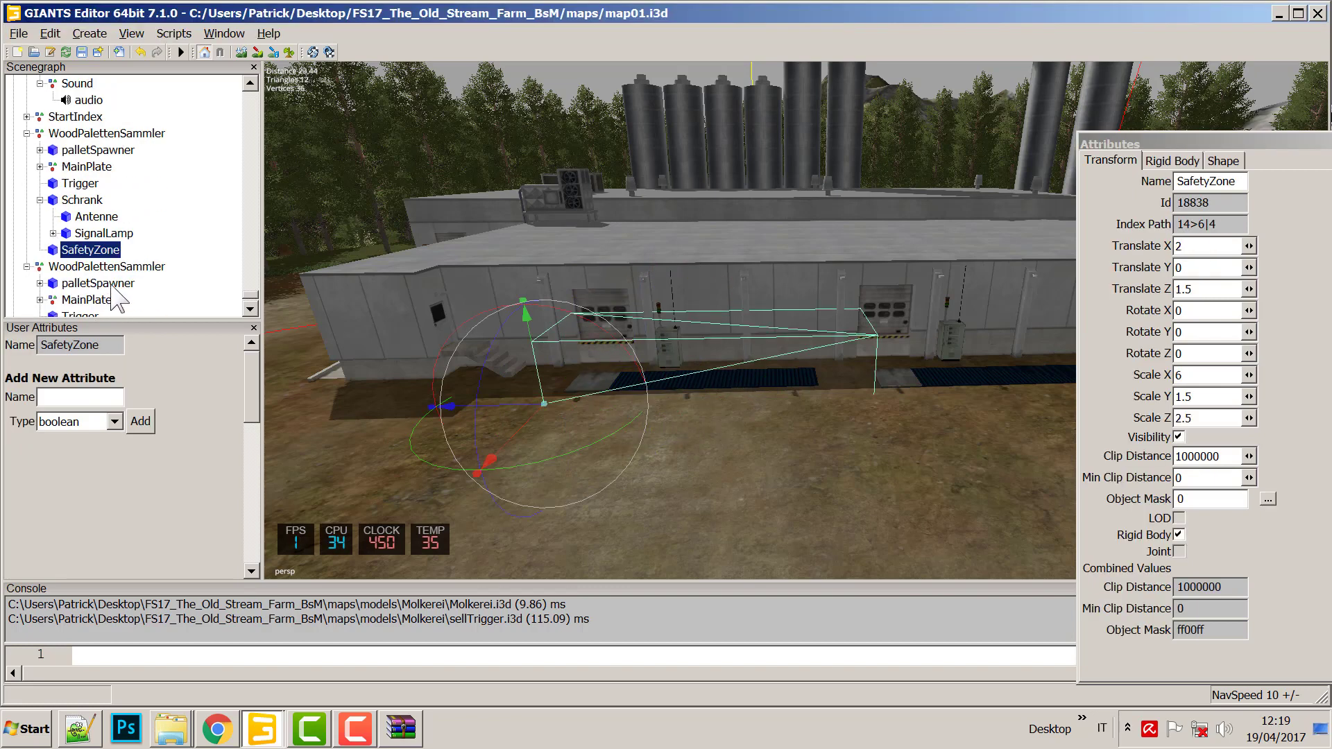
click(106, 266)
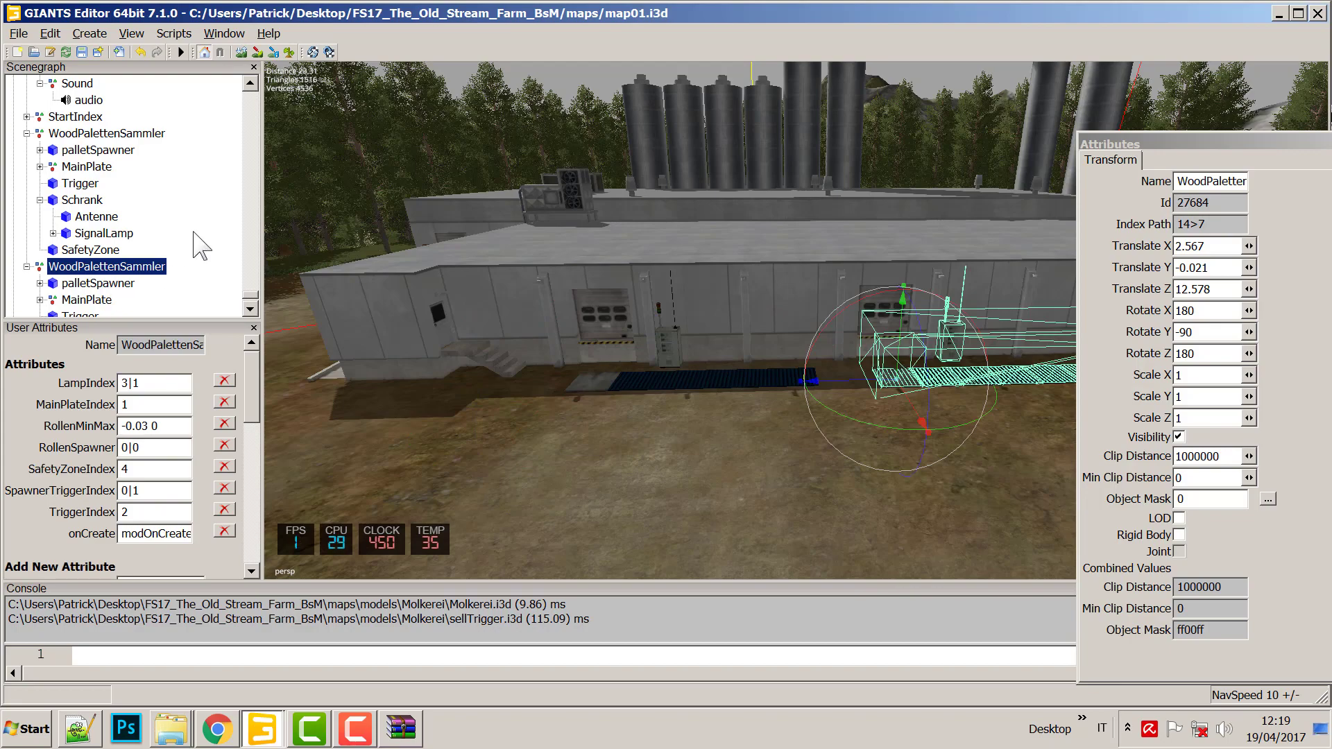
Switch to the editor window holding the oldstream molkerei map01.i3d and close it without saving its changes.
alt+drag(729, 306, 659, 307)
right_drag(659, 319, 707, 340)
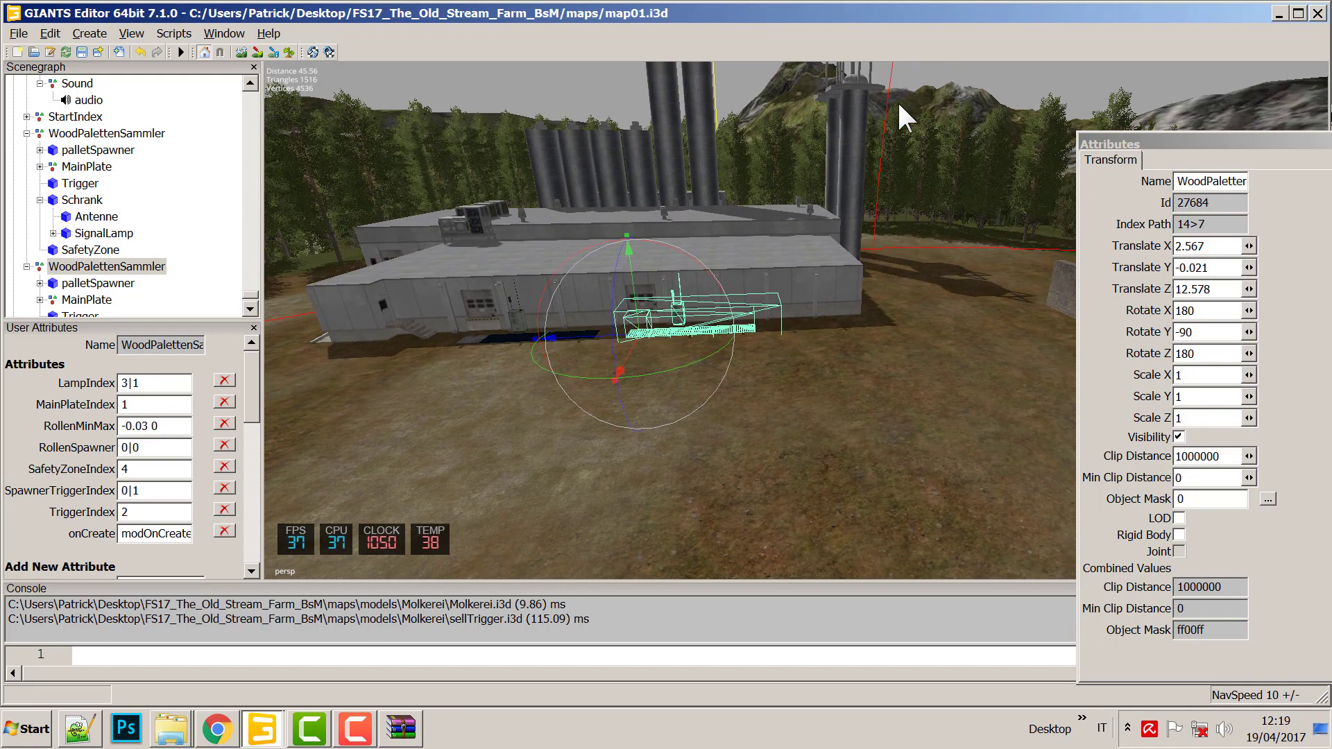
click(1278, 13)
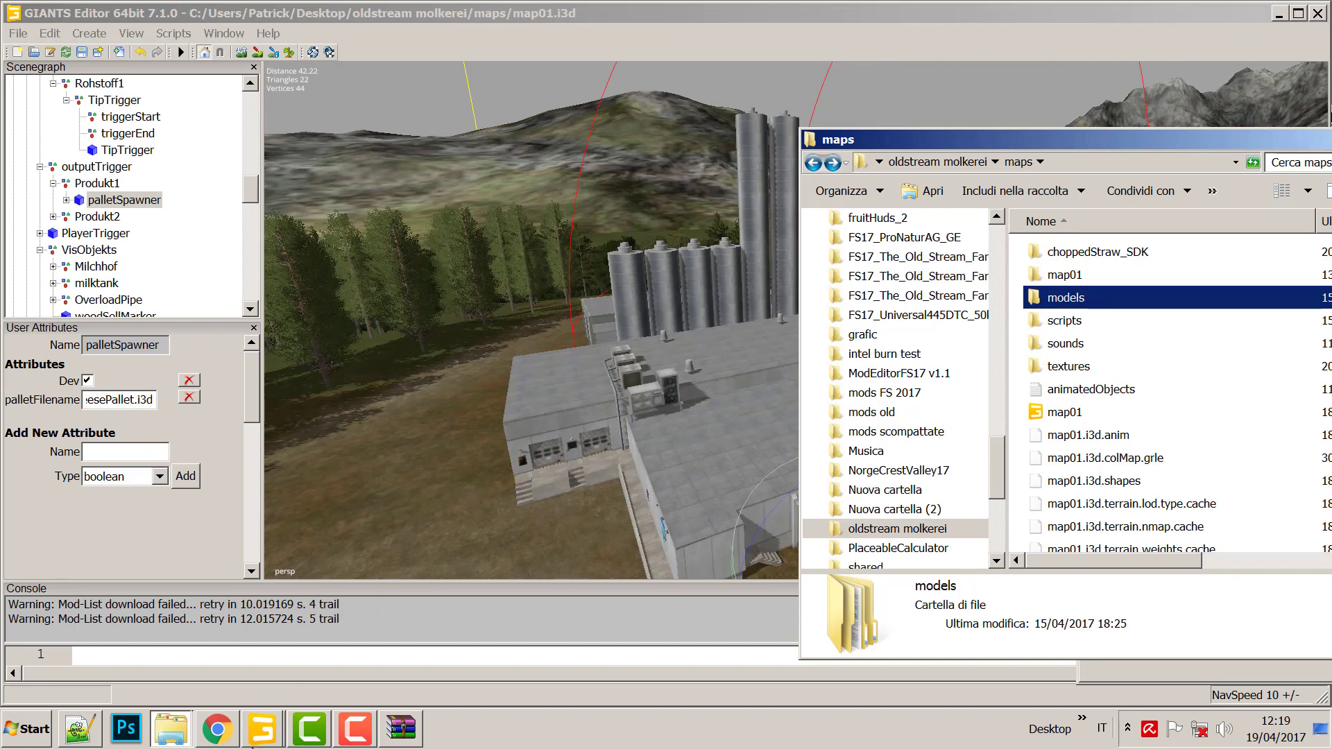
click(262, 742)
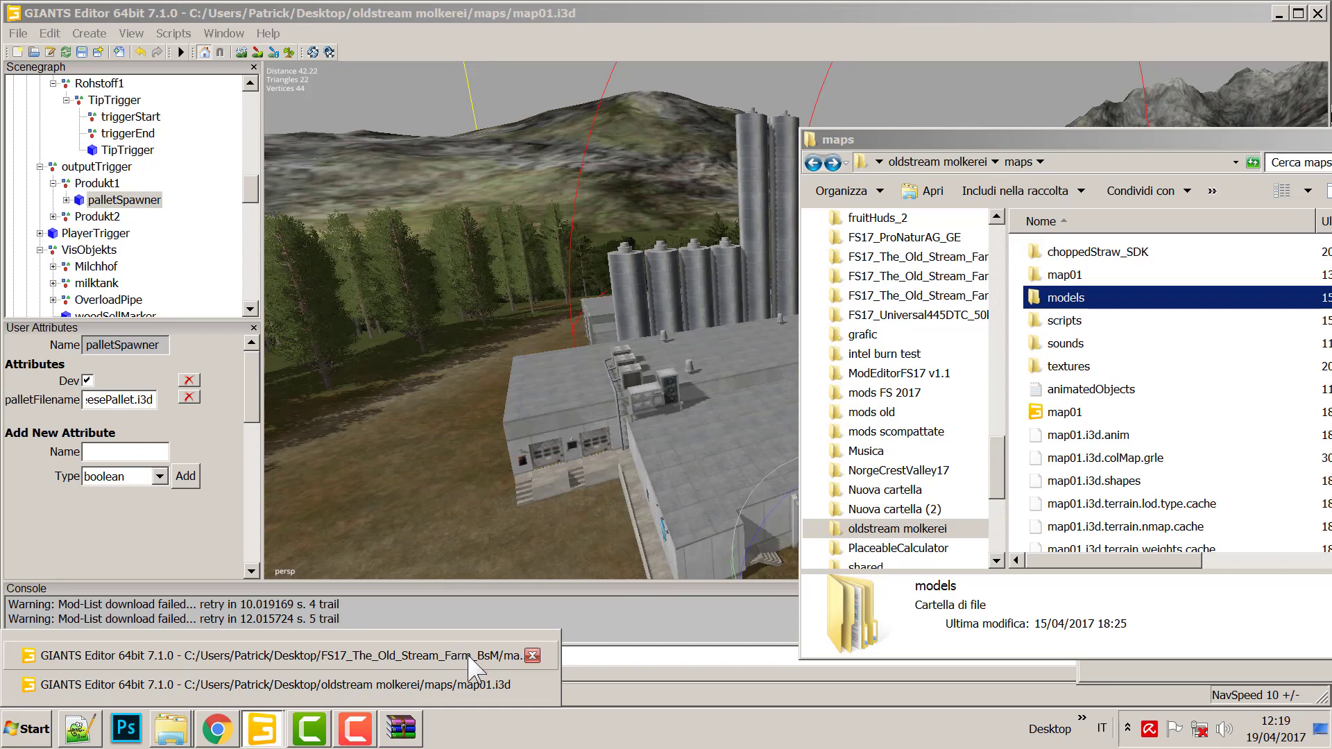
click(1224, 12)
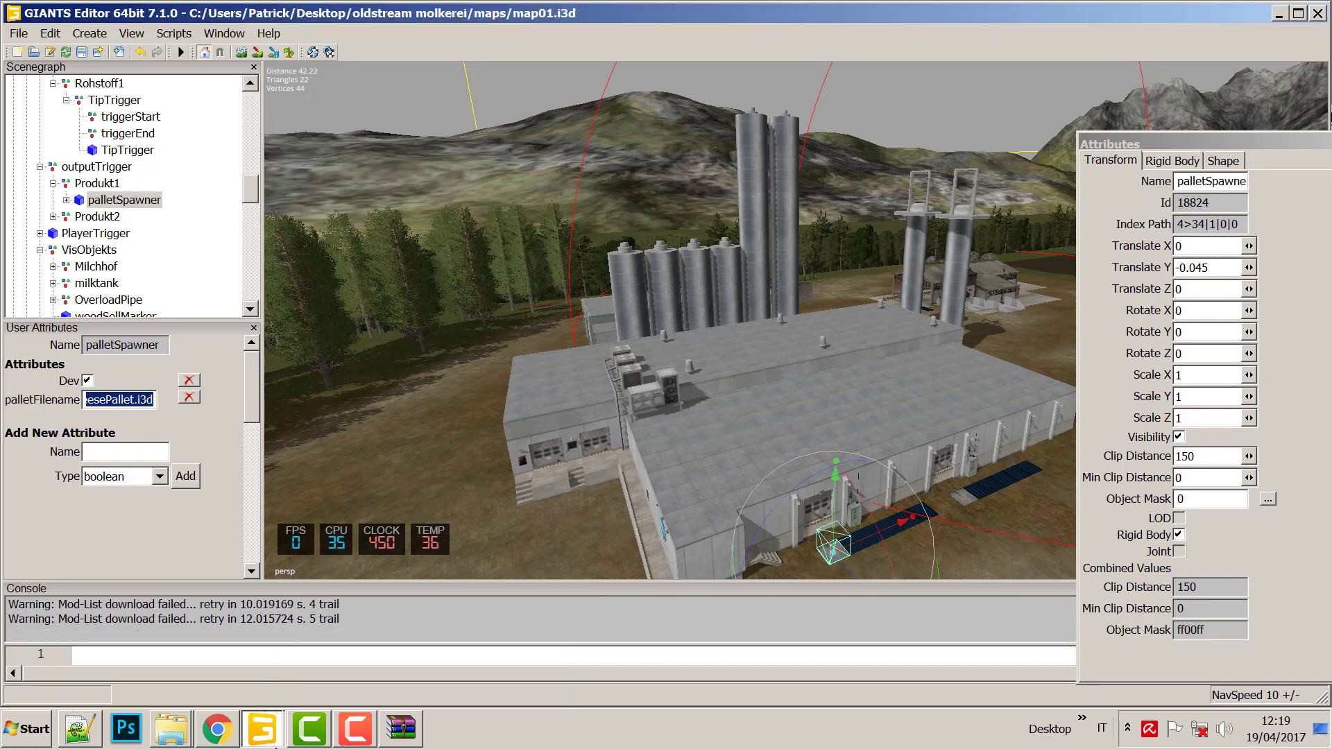
click(272, 727)
click(276, 655)
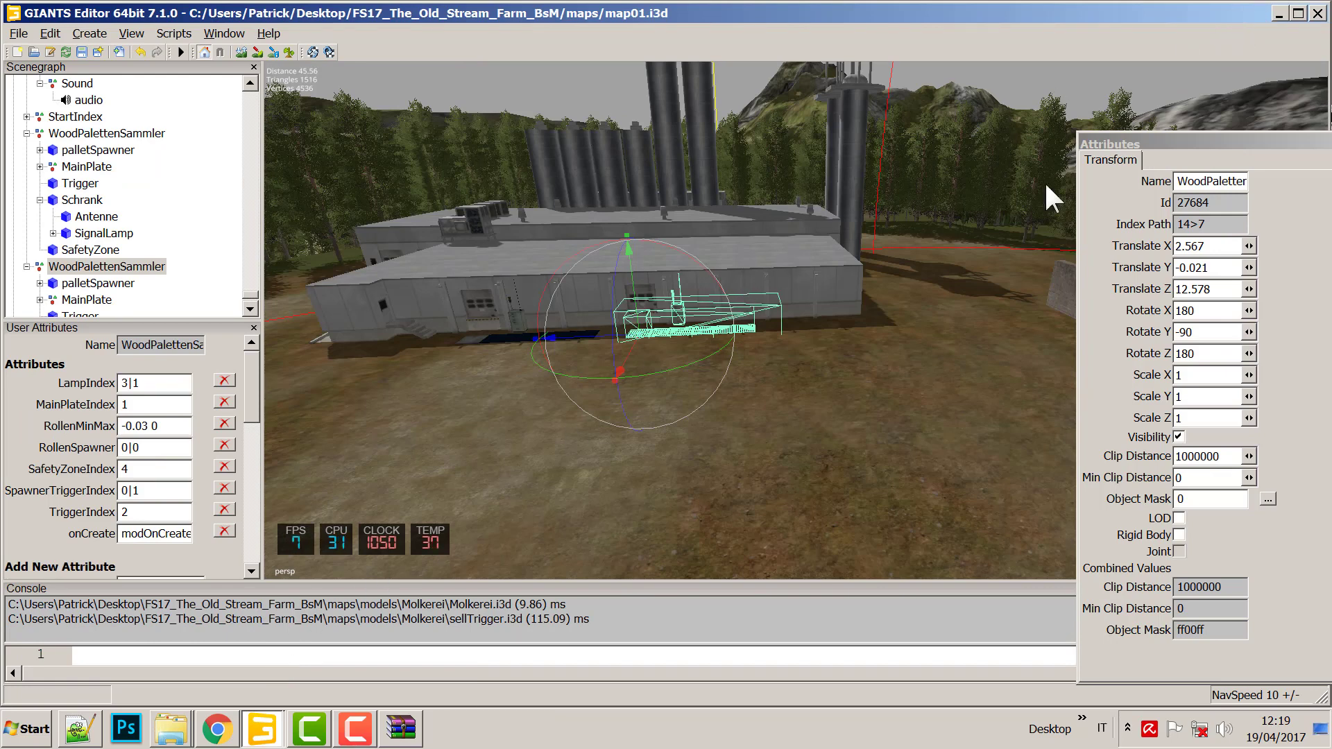
click(261, 734)
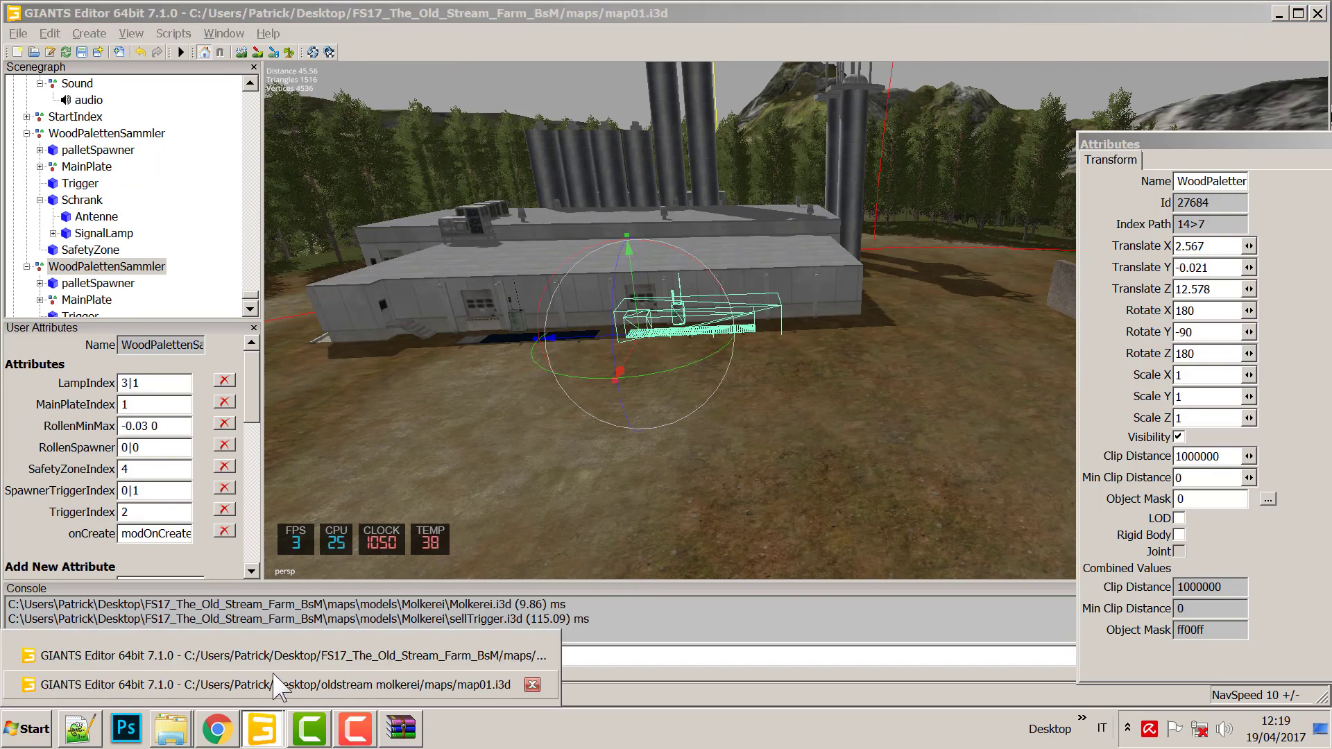
click(303, 652)
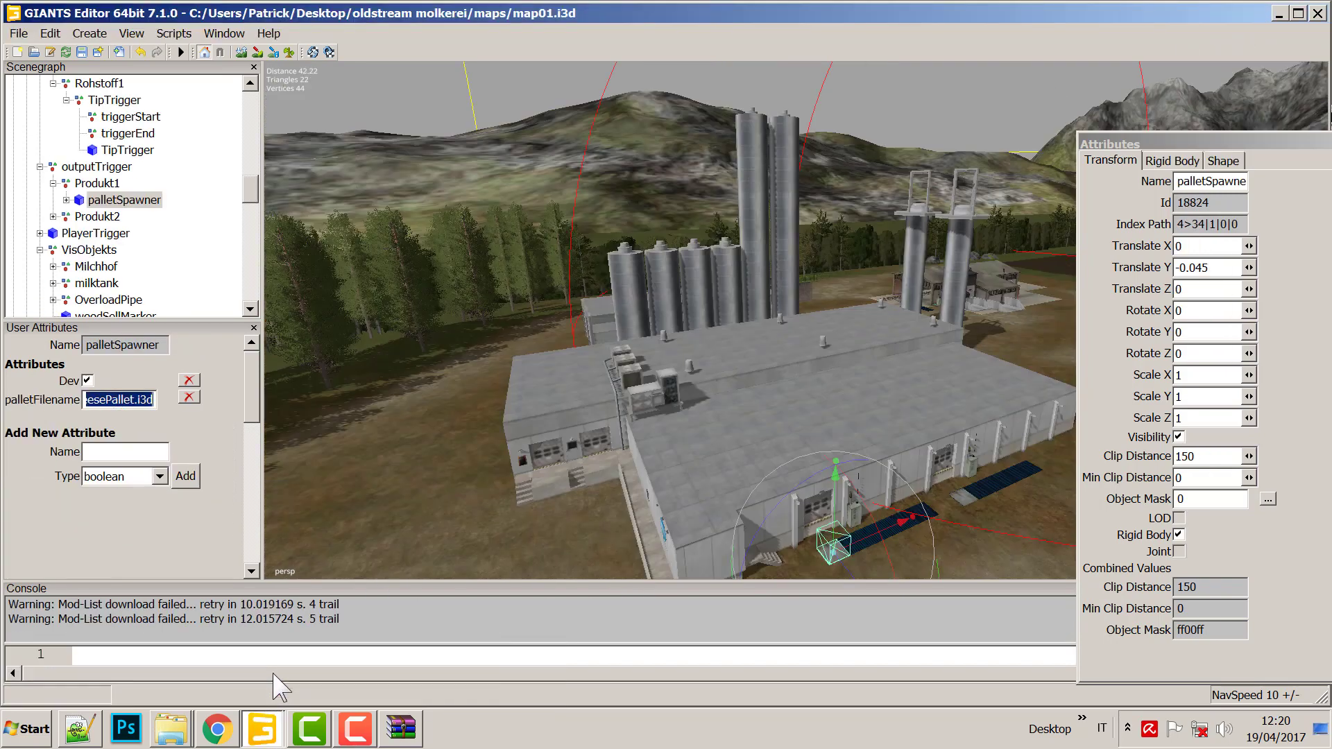
click(1318, 14)
click(772, 365)
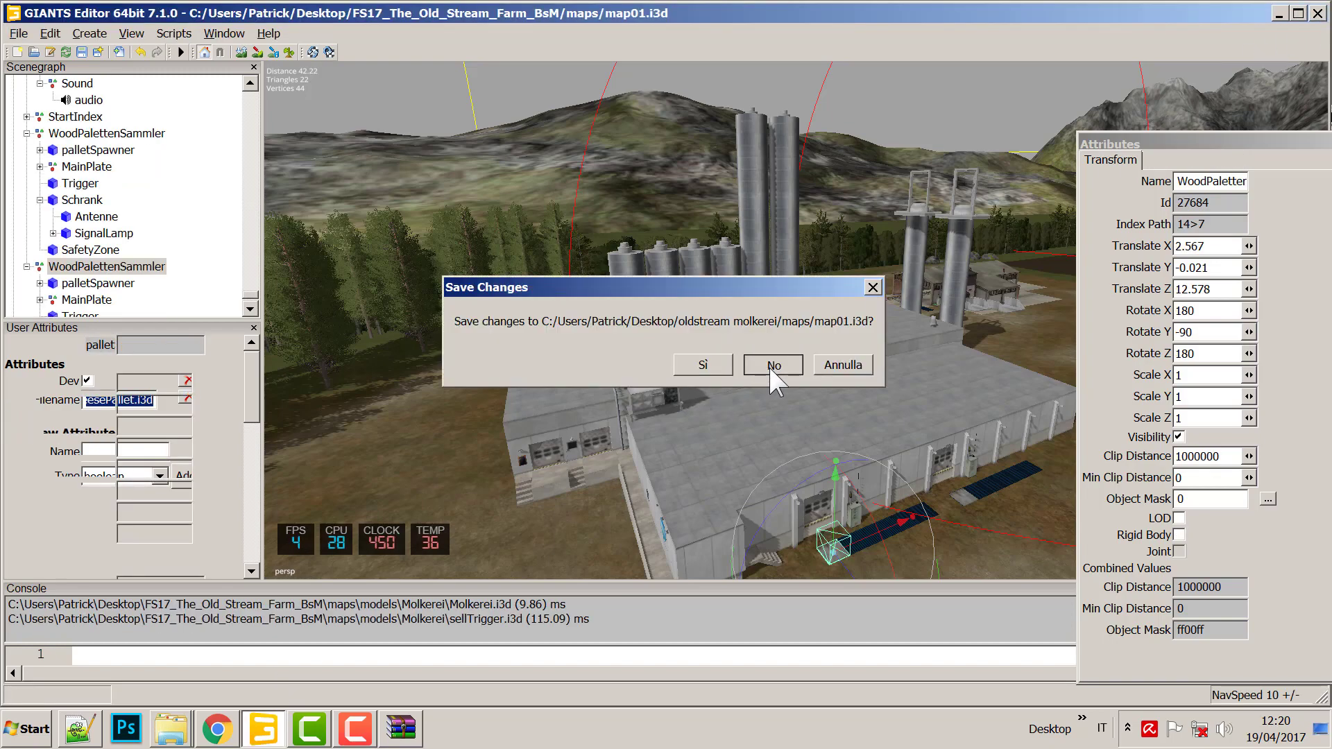
Minimize the map editor, open the "modDesc.xml hinzufügen" notes from the desktop and examine the opening AdditionalMapTypes line.
middle_drag(782, 376, 705, 467)
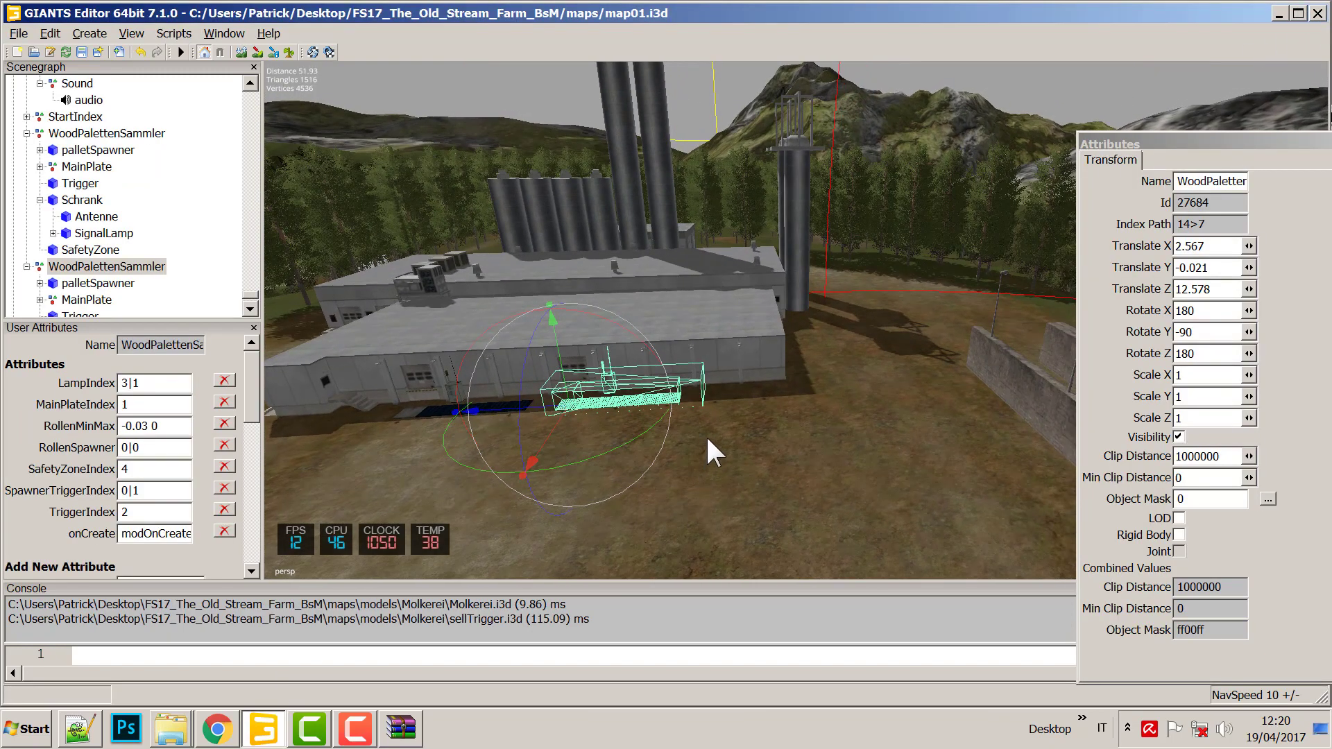
click(1278, 14)
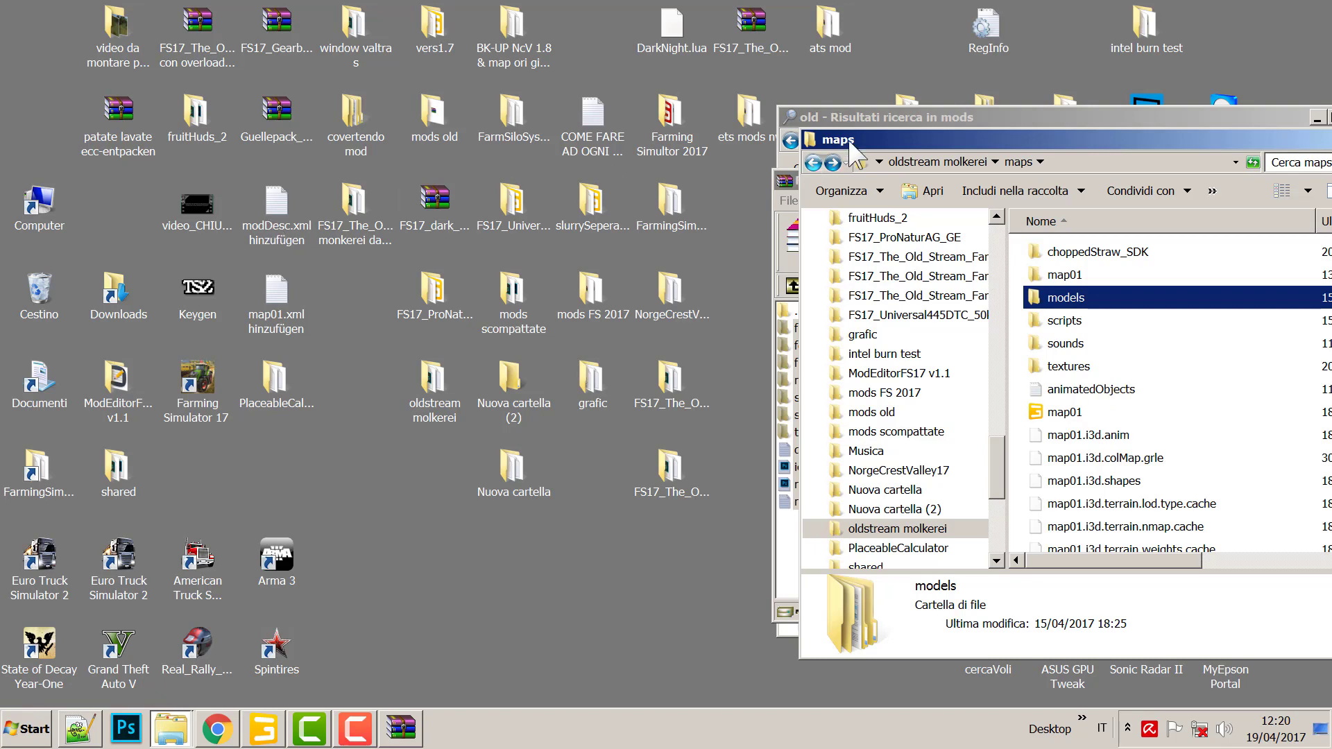
click(253, 208)
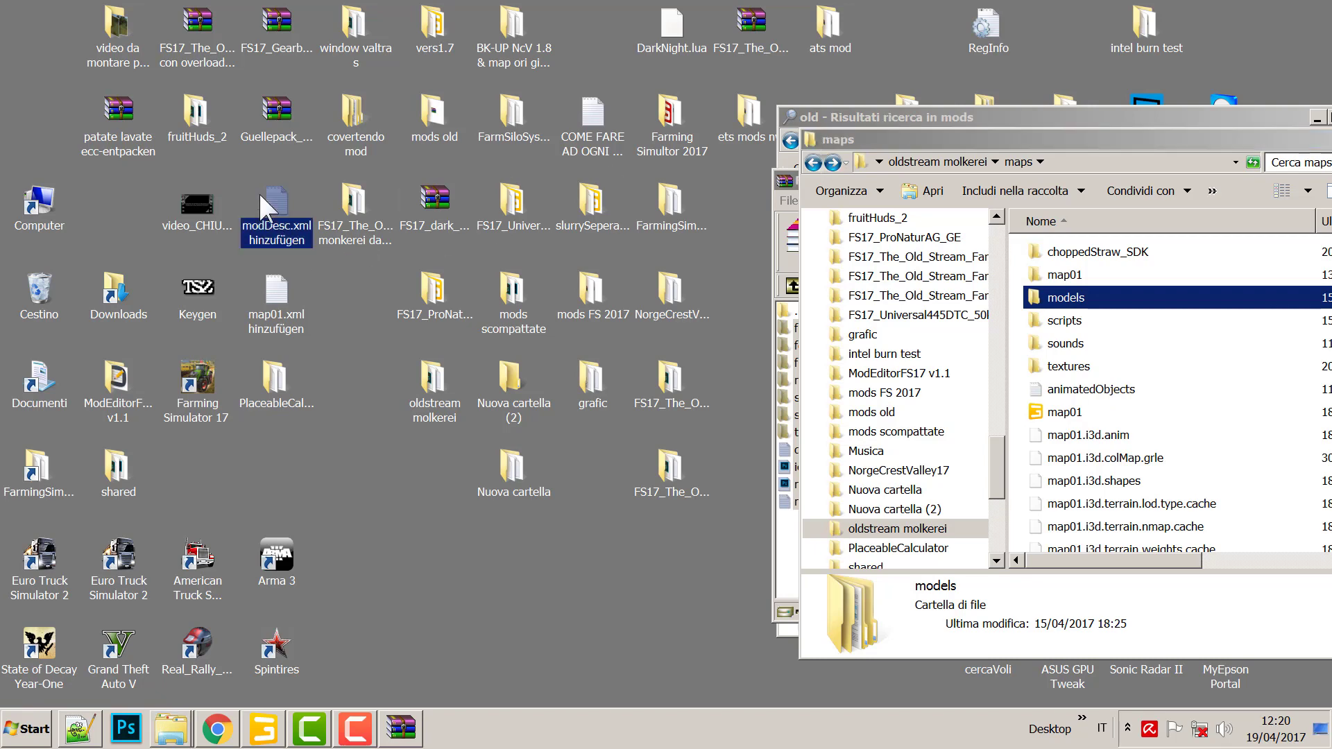
double_click(280, 203)
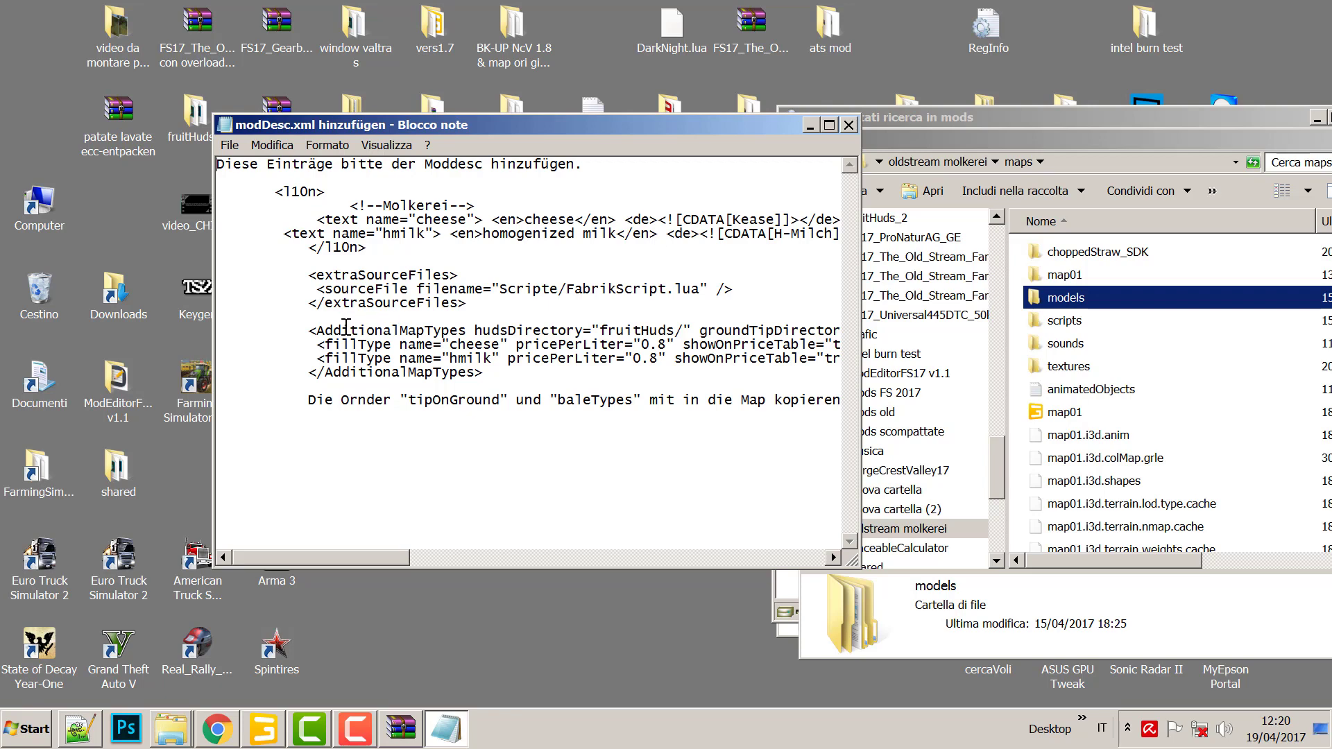
drag(310, 332, 856, 334)
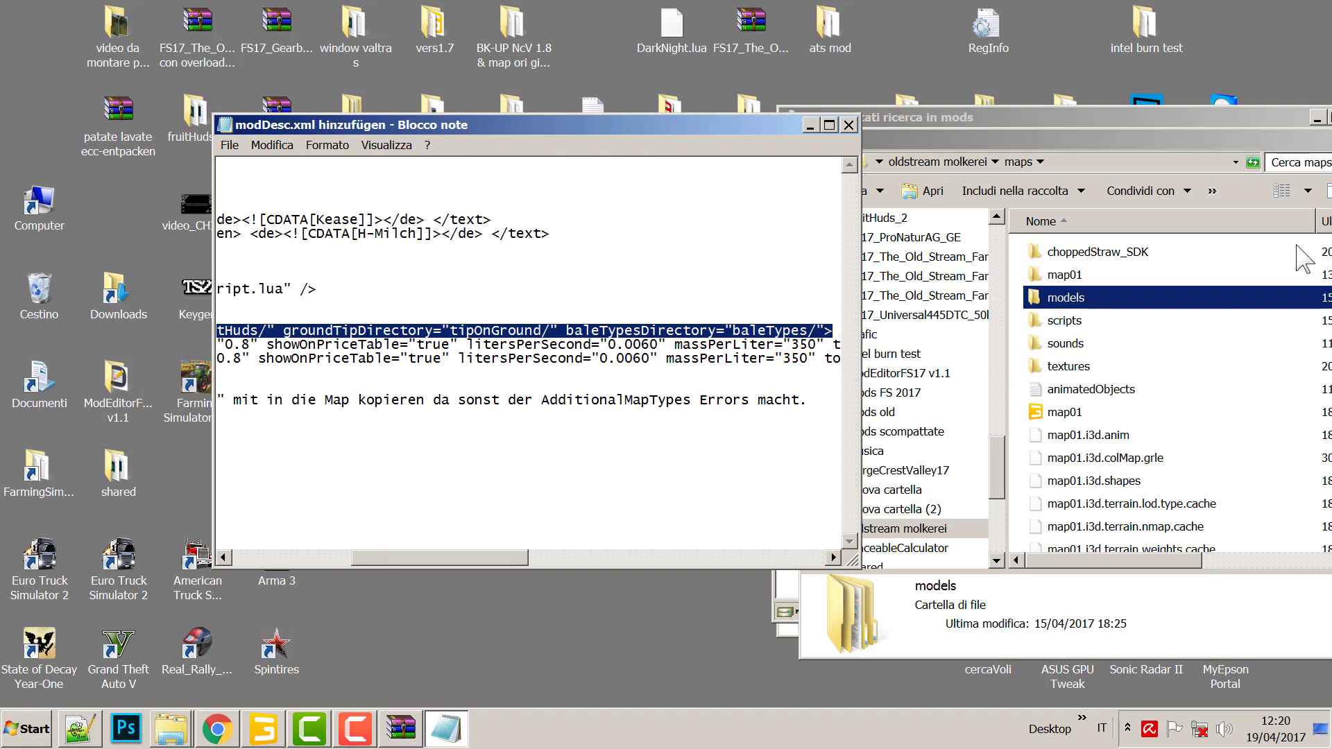
Open modDesc.xml from the oldstream molkerei folder in Notepad++ and locate its opening AdditionalMapTypes line with the directory attributes.
click(919, 143)
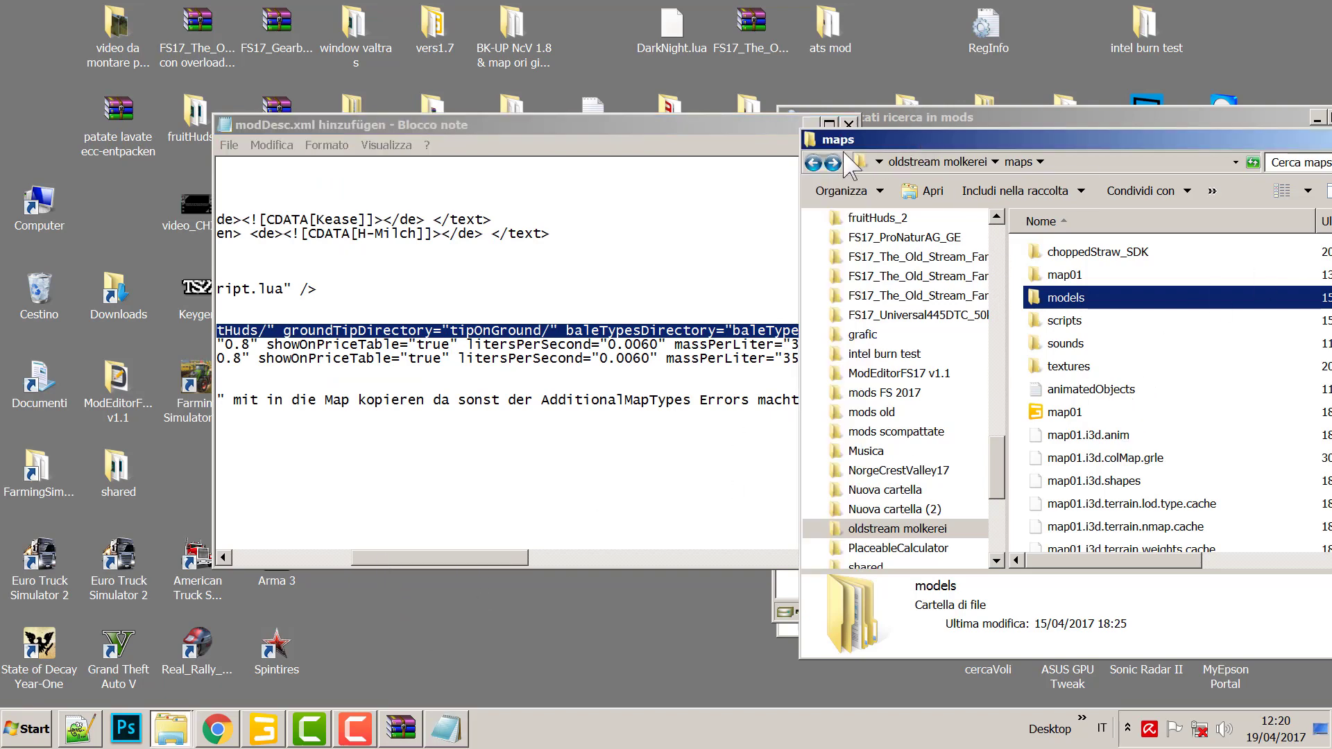
click(810, 164)
double_click(1084, 483)
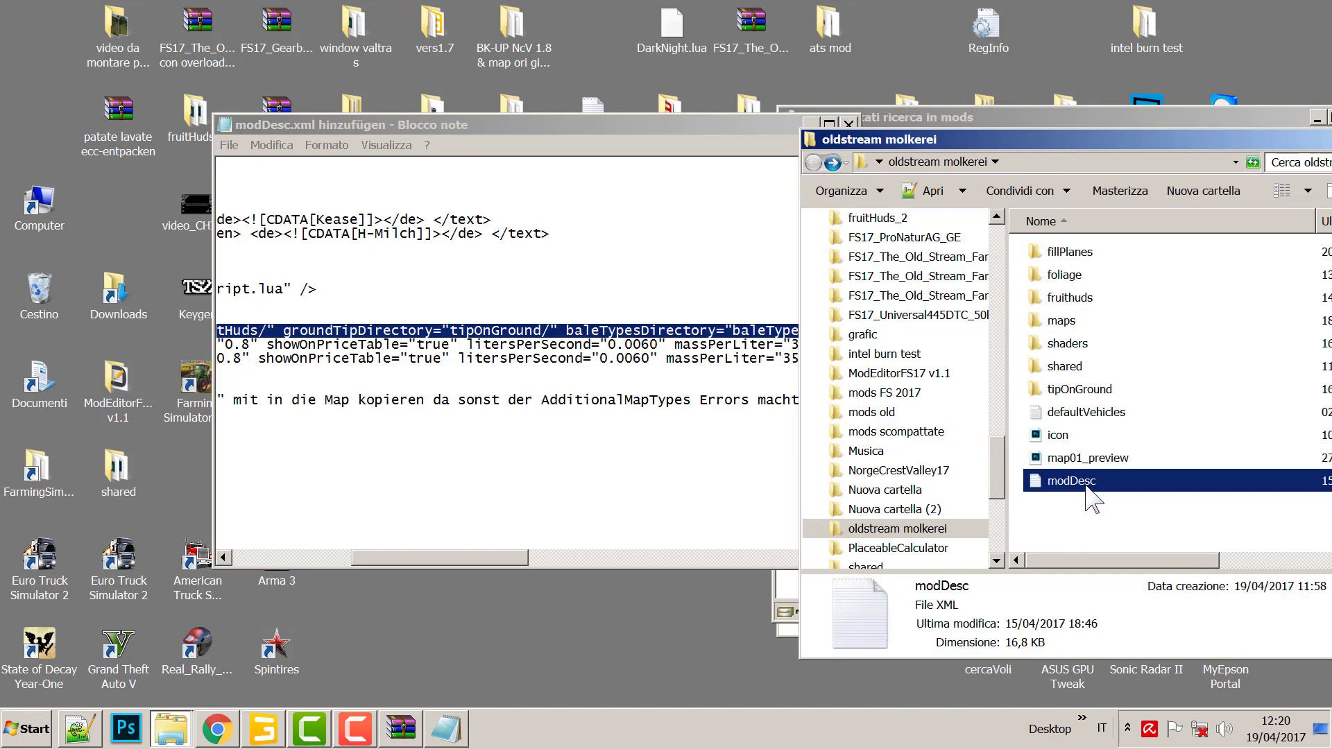
scroll(618, 393, down, 4)
scroll(618, 393, down, 20)
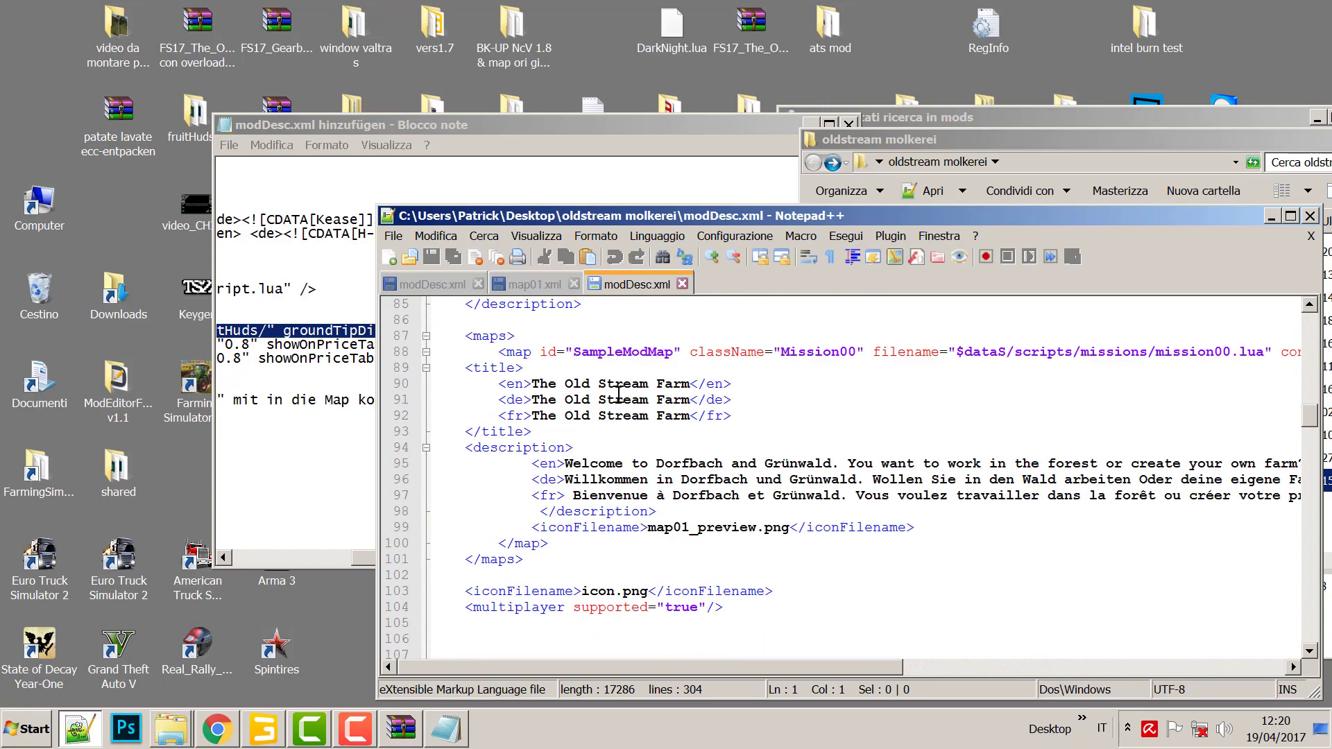
scroll(618, 393, down, 20)
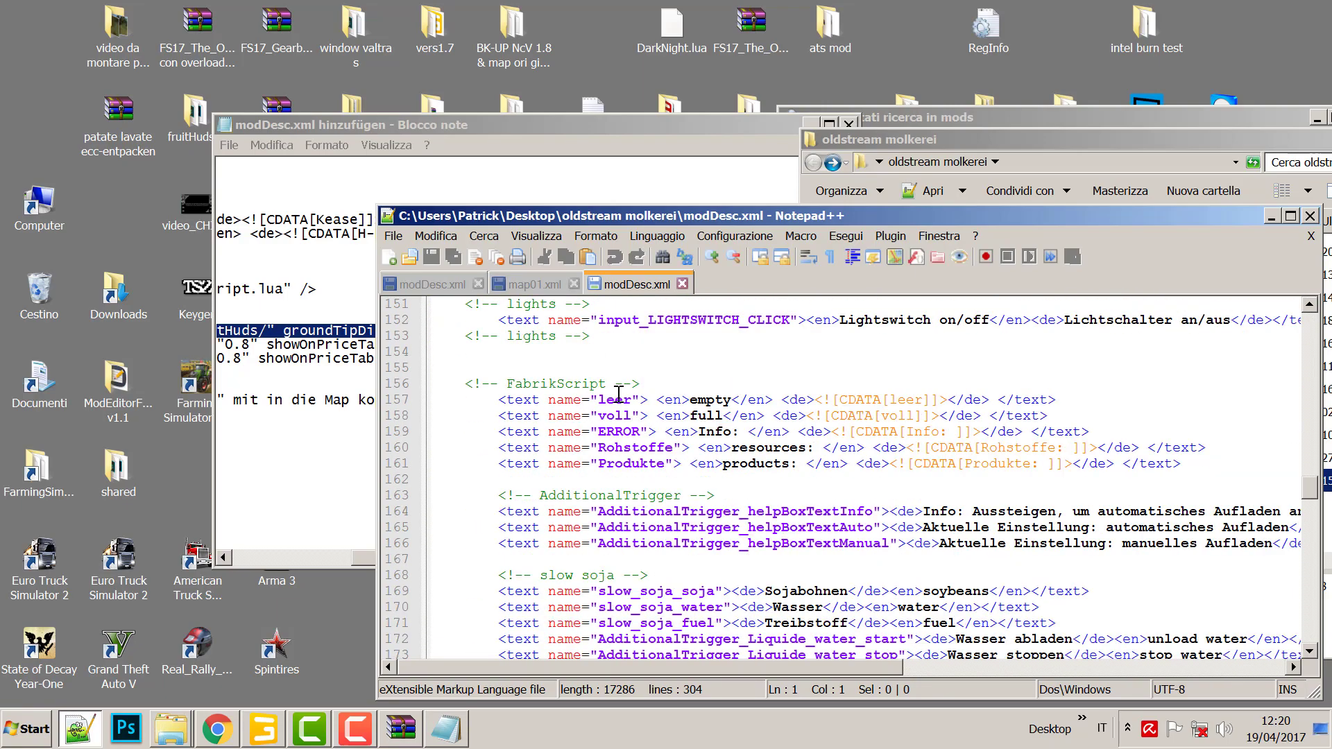
scroll(617, 393, down, 20)
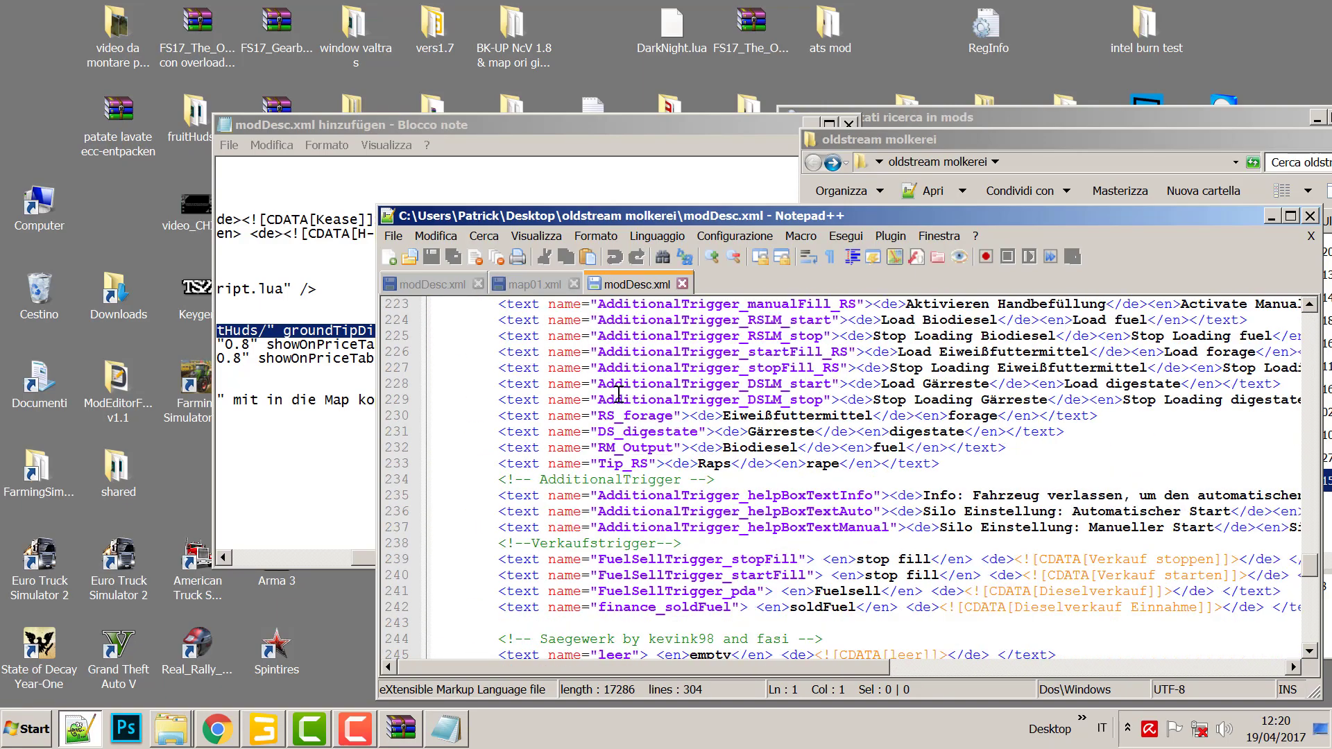
scroll(618, 393, down, 17)
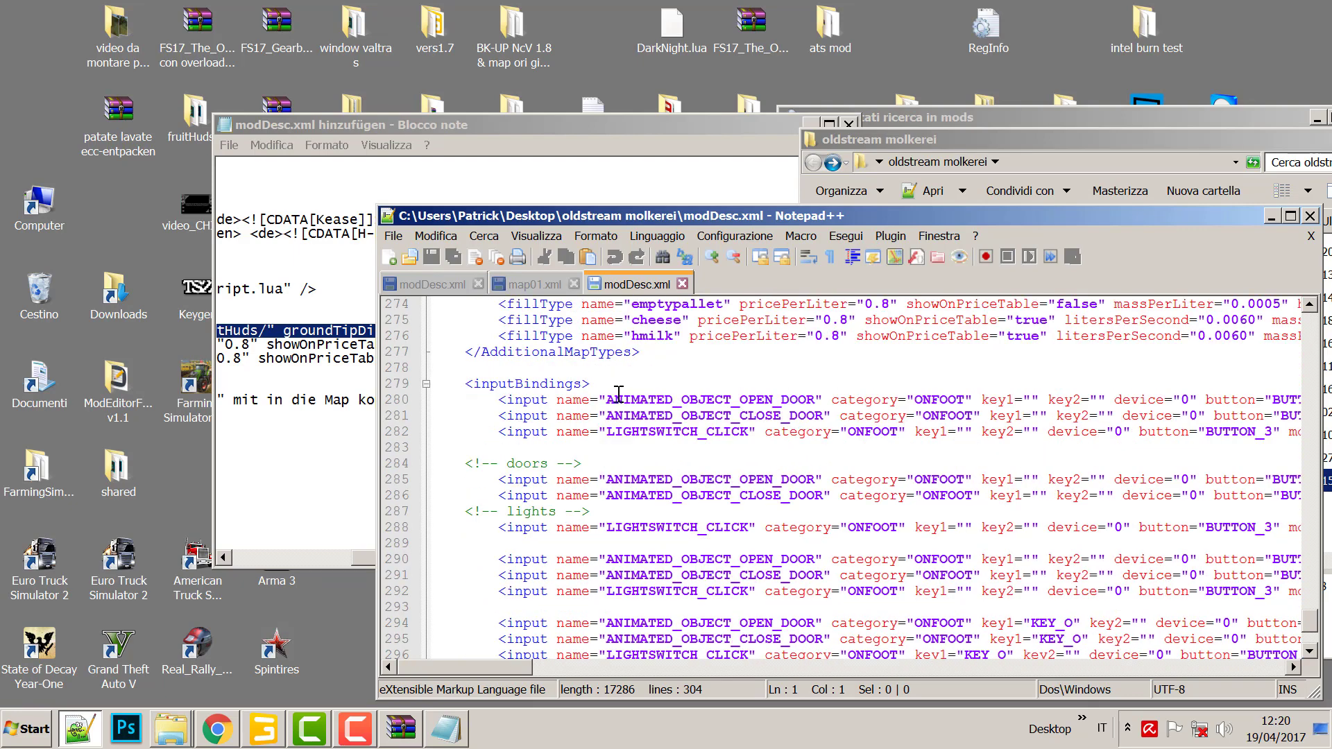
scroll(618, 393, up, 2)
scroll(618, 393, up, 1)
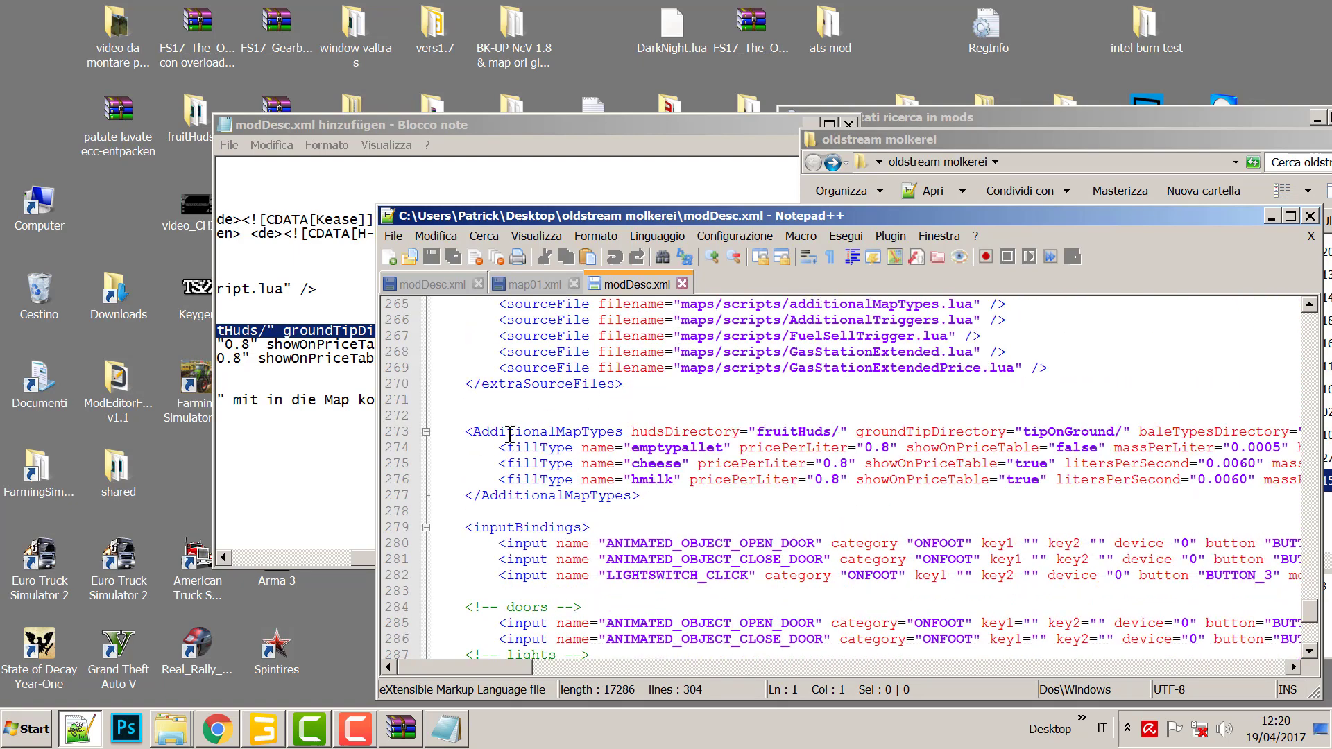
drag(466, 433, 1279, 428)
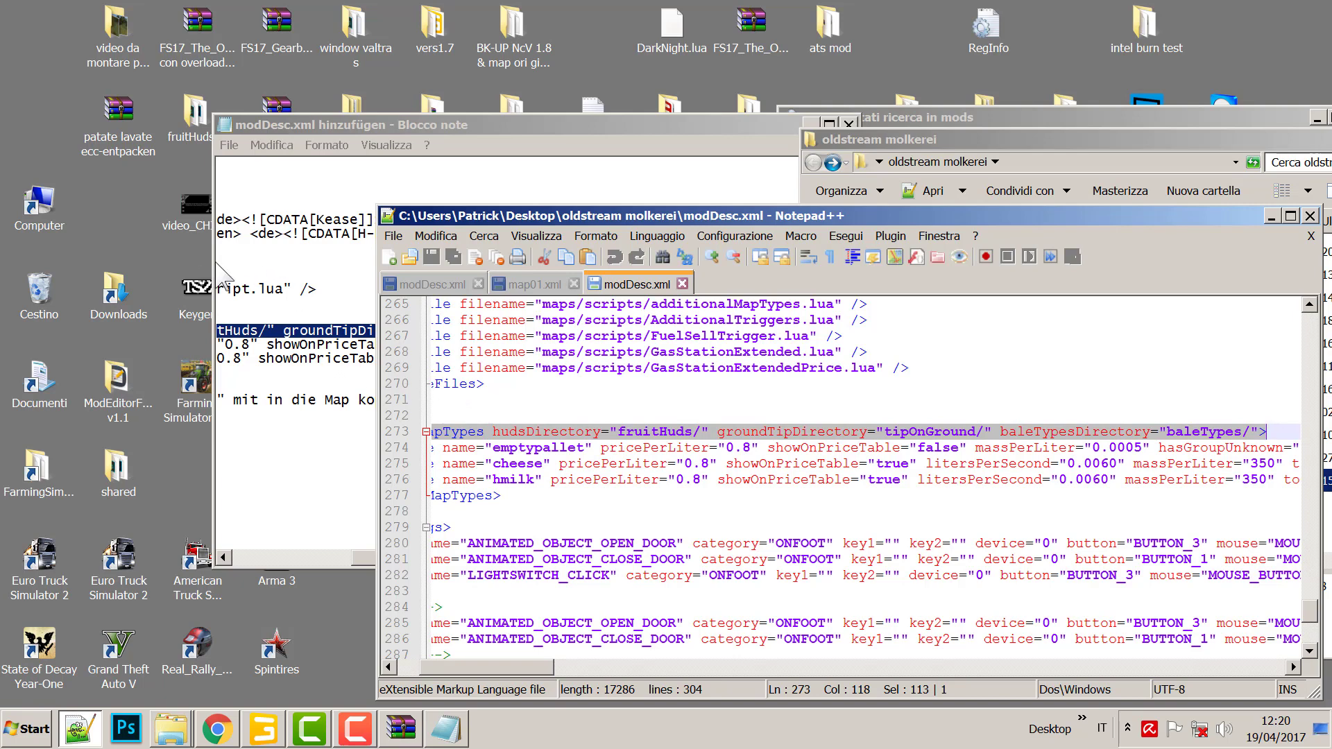
Review the cheese and hmilk fillType lines in the "modDesc.xml hinzufügen" notes, and close the notes.
click(252, 289)
drag(263, 350, 133, 329)
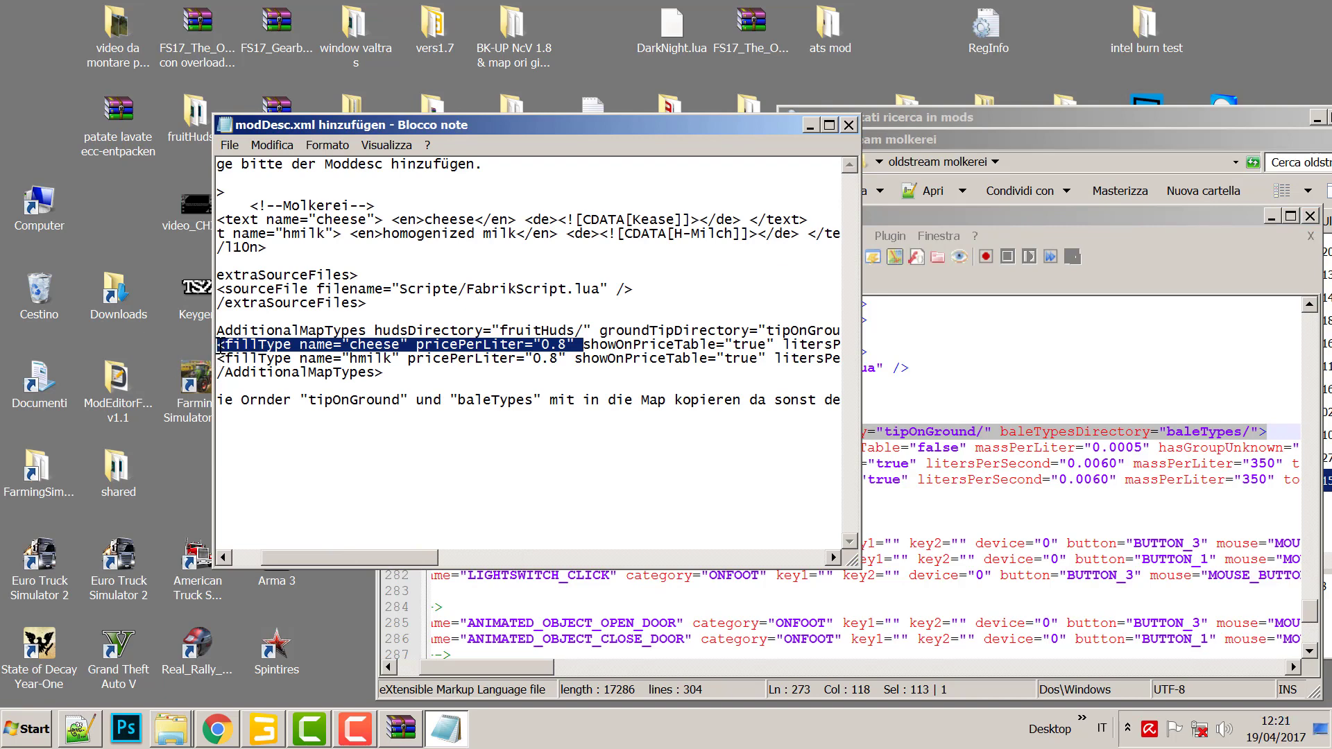
drag(221, 344, 740, 358)
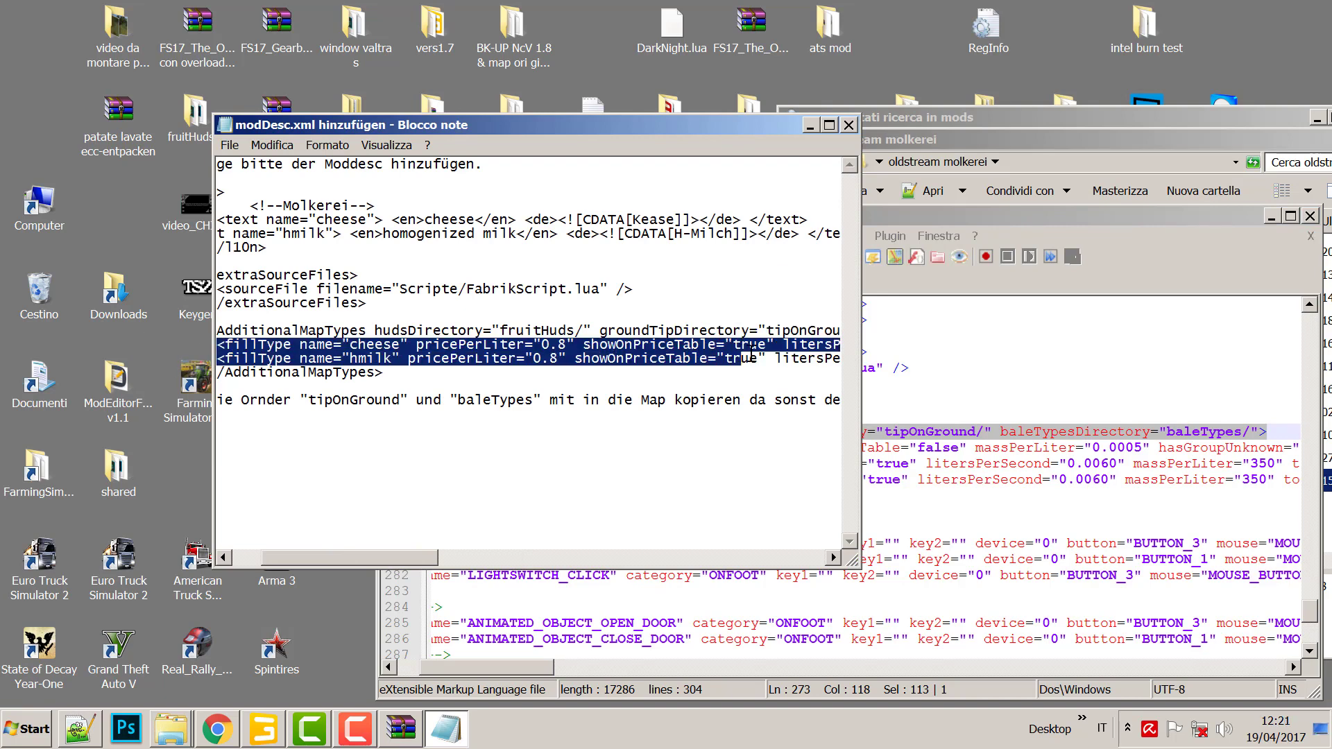
click(849, 125)
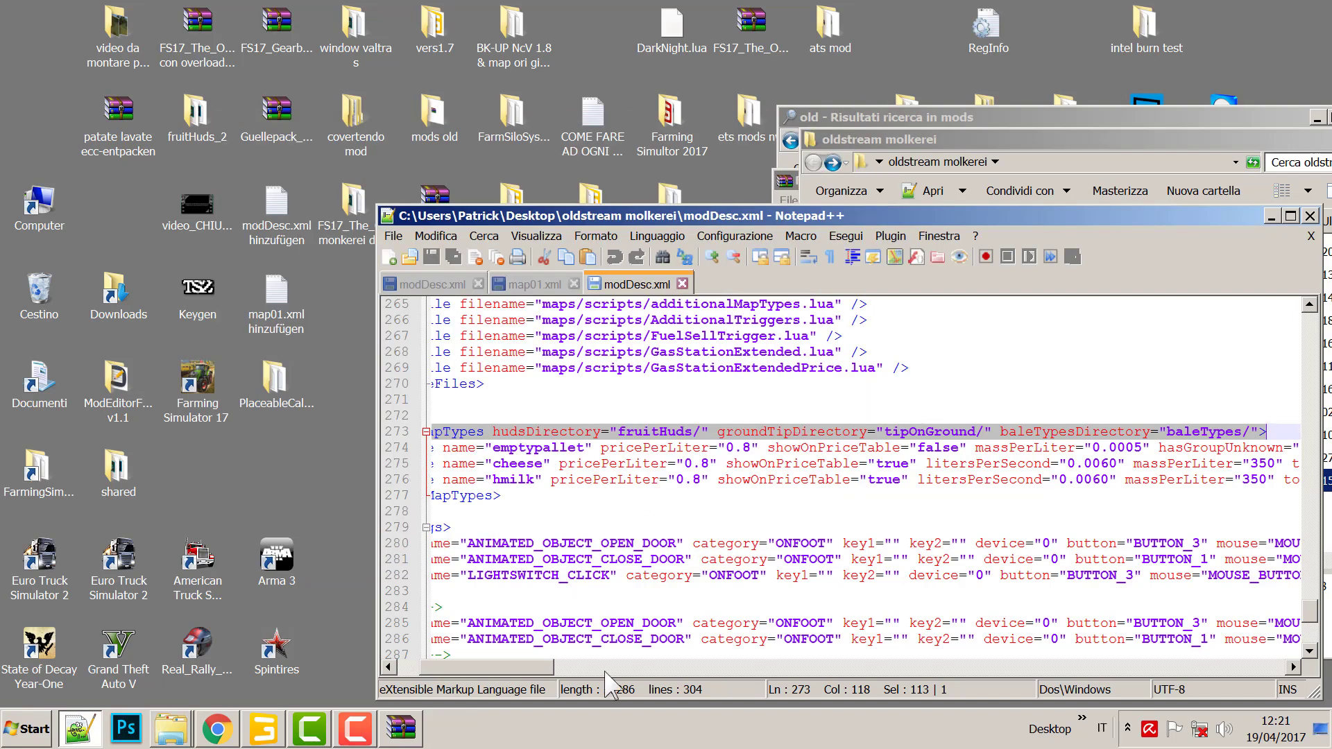
Check the cheese and hmilk fillType entries inside the AdditionalMapTypes block of modDesc.xml, and close Notepad++.
drag(503, 669, 482, 669)
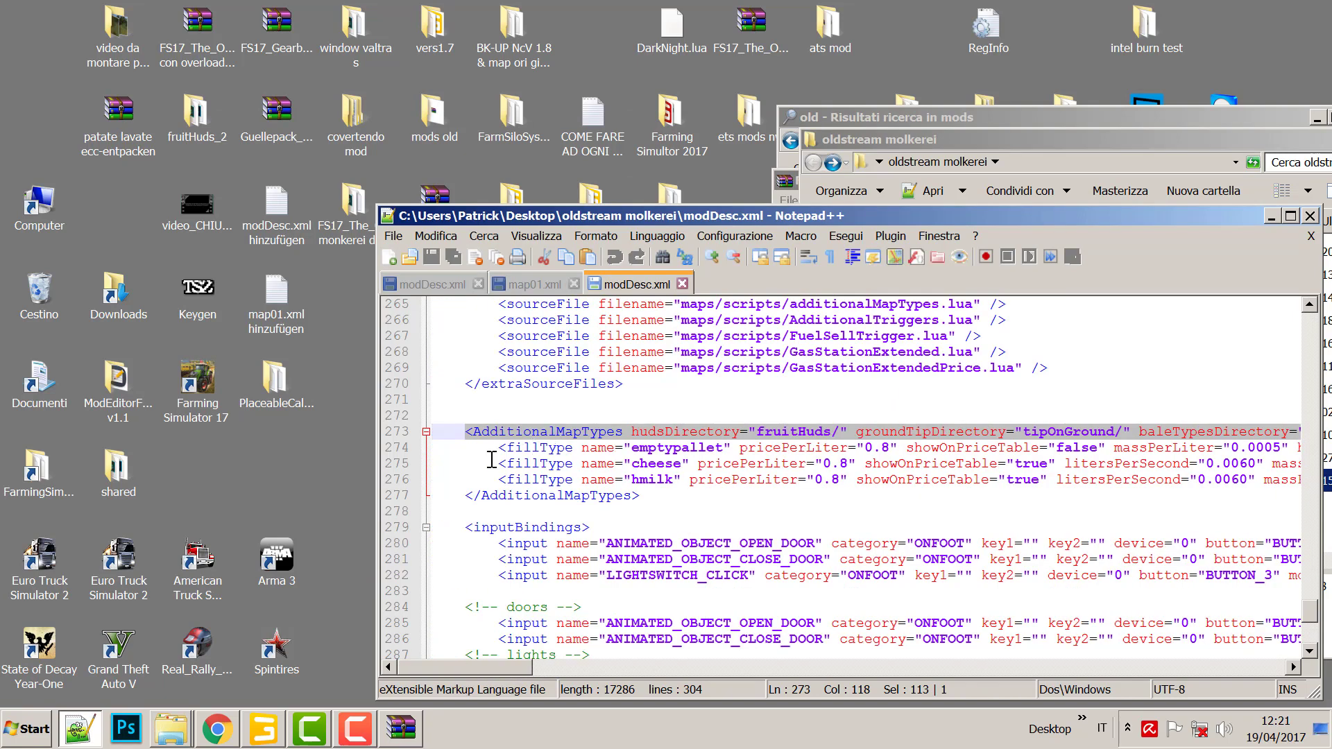
drag(527, 462, 1080, 479)
click(471, 447)
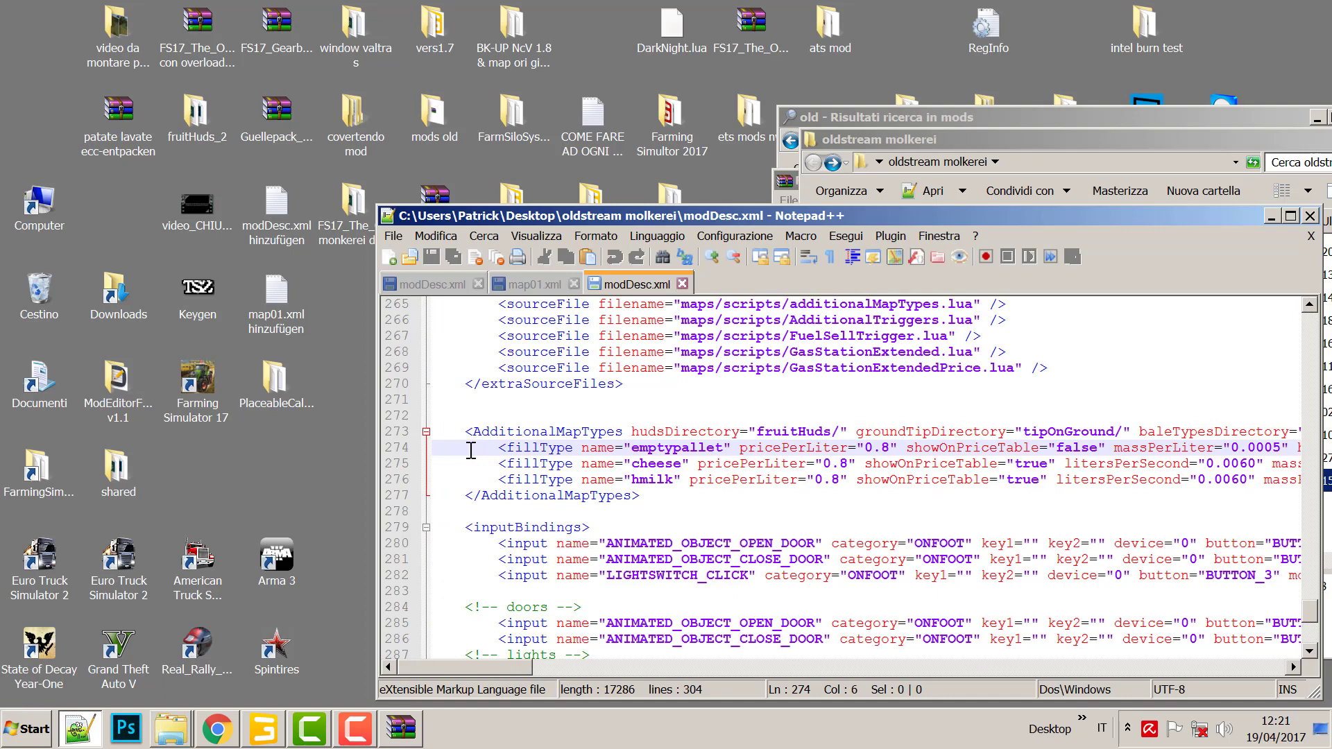
drag(465, 431, 759, 431)
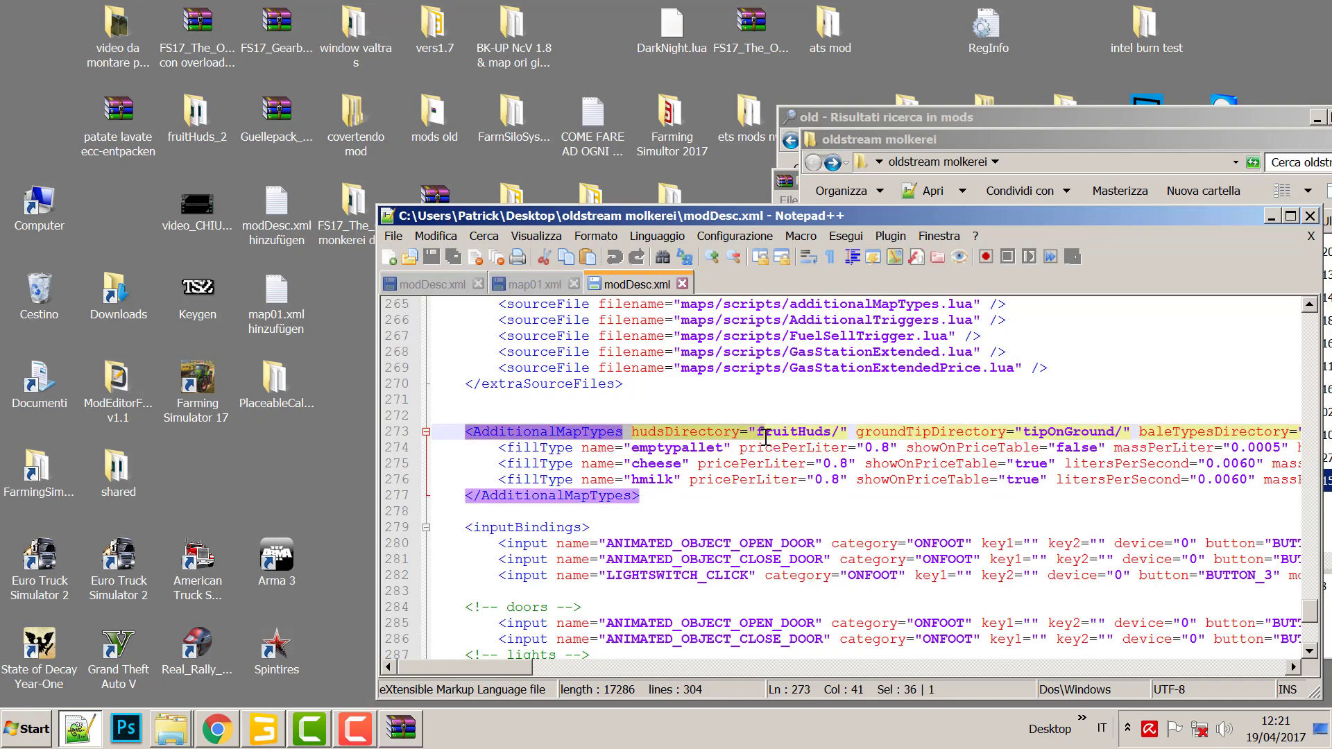
click(1311, 217)
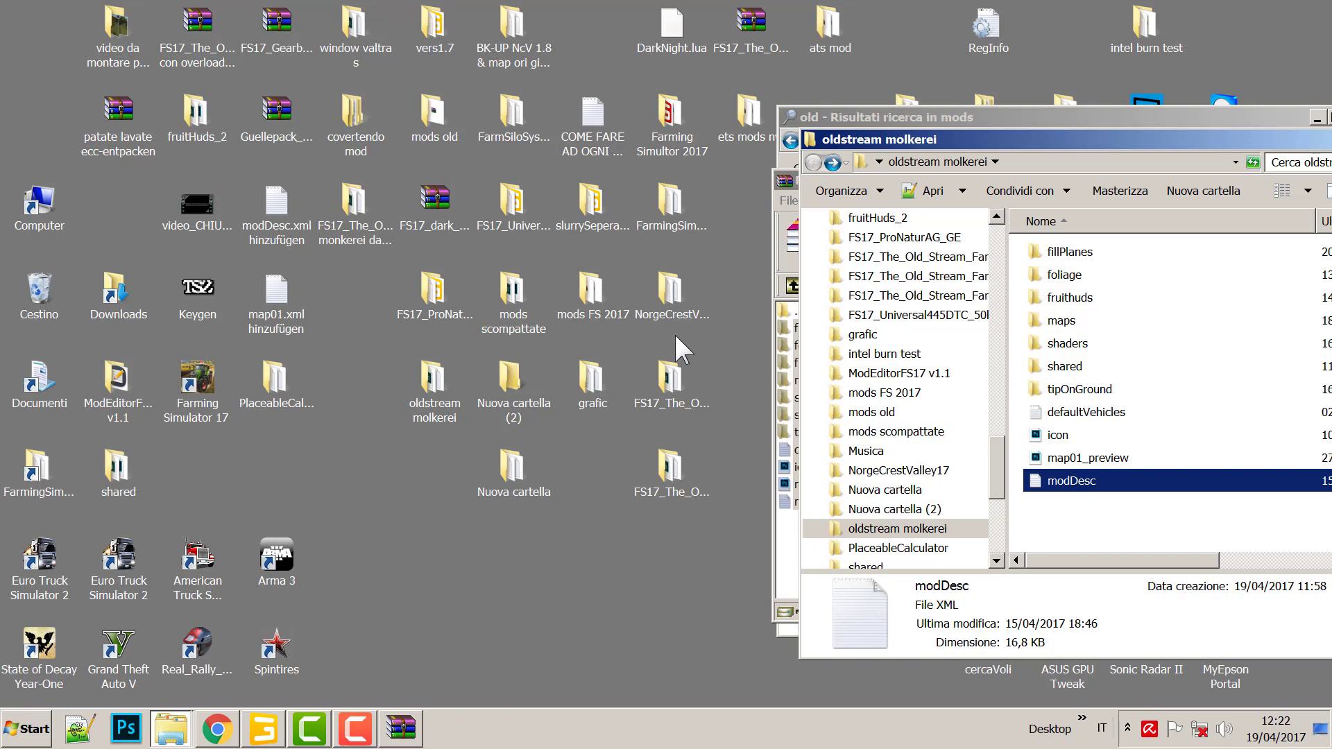
click(694, 288)
click(731, 284)
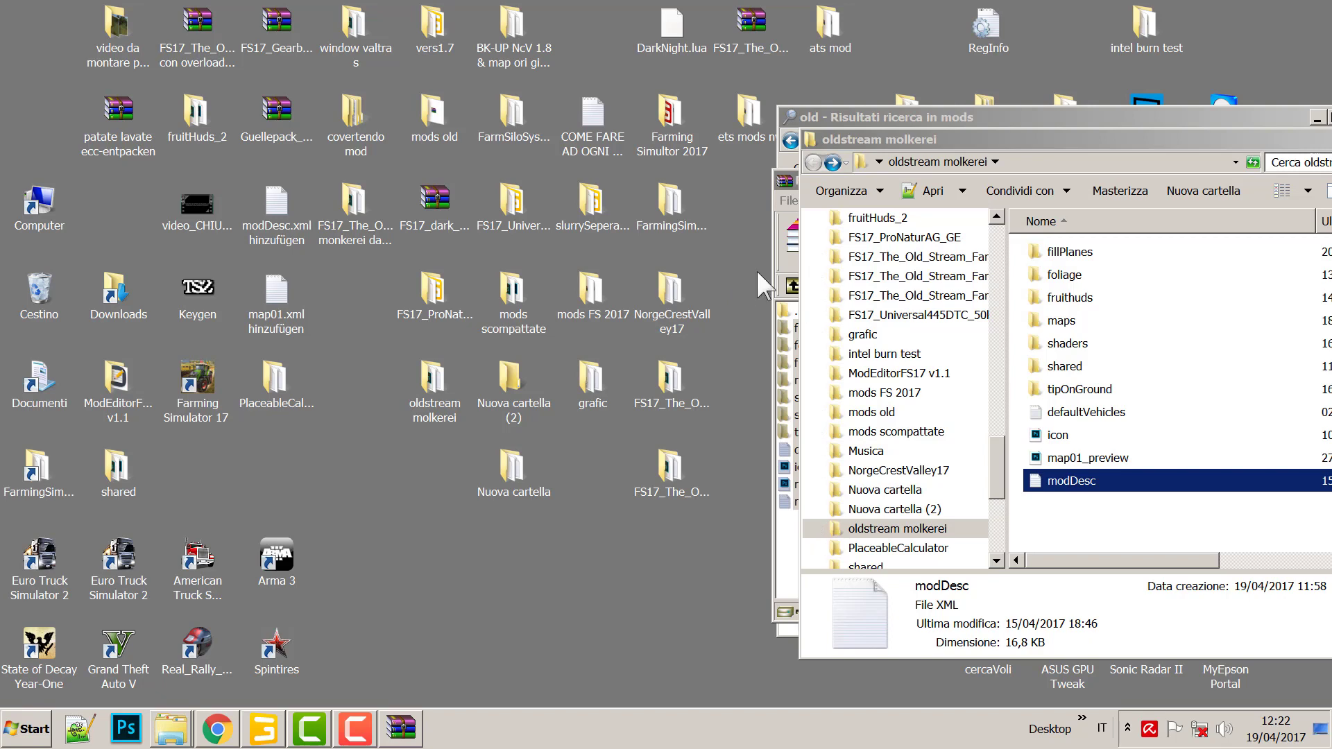
click(668, 293)
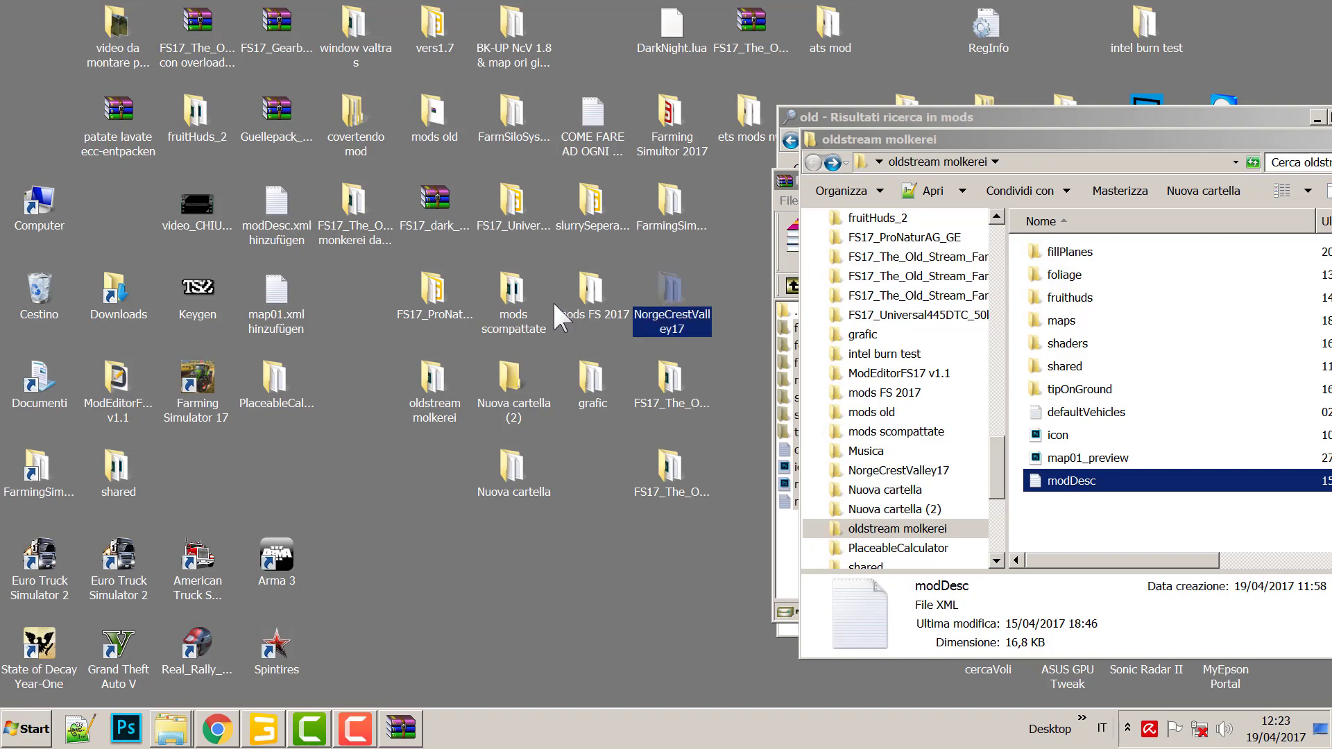
click(556, 305)
click(545, 308)
click(609, 285)
click(669, 287)
click(605, 294)
click(657, 295)
click(583, 300)
click(689, 226)
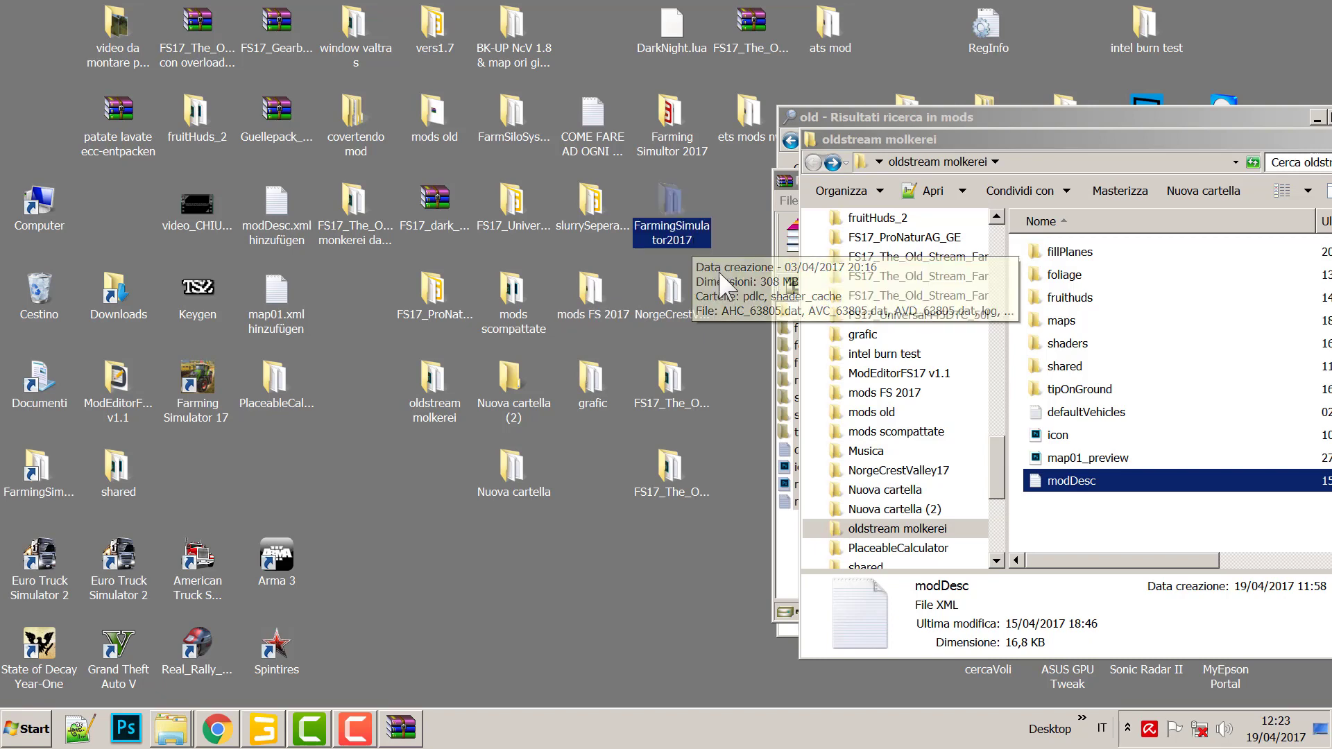
click(725, 279)
mouse_move(709, 290)
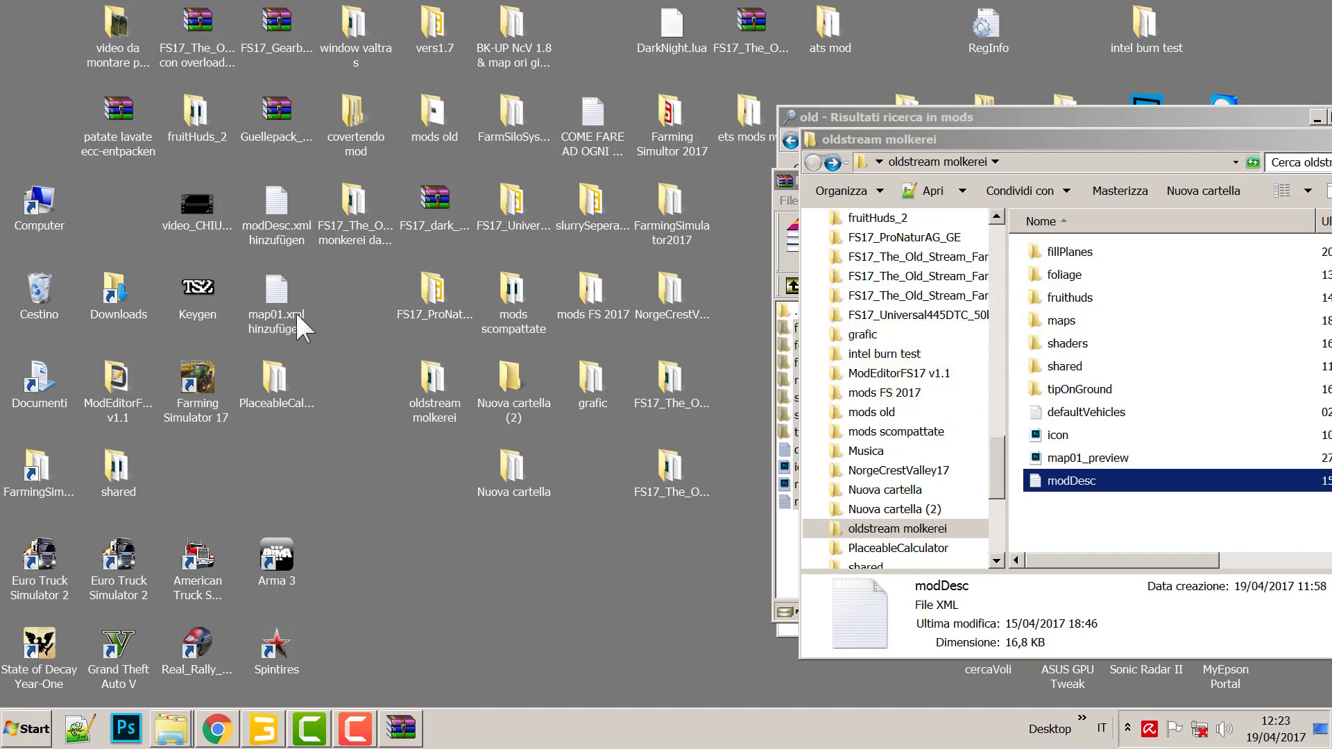
click(200, 206)
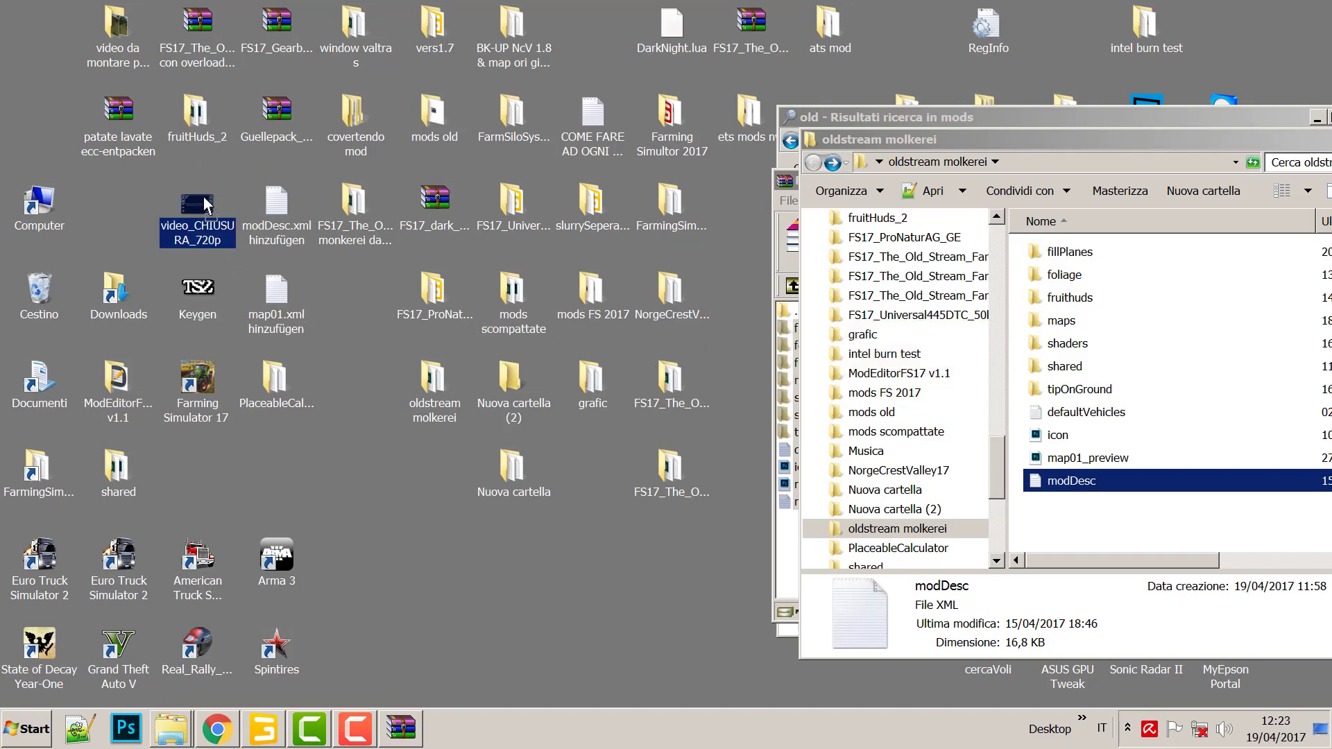
drag(267, 170, 46, 212)
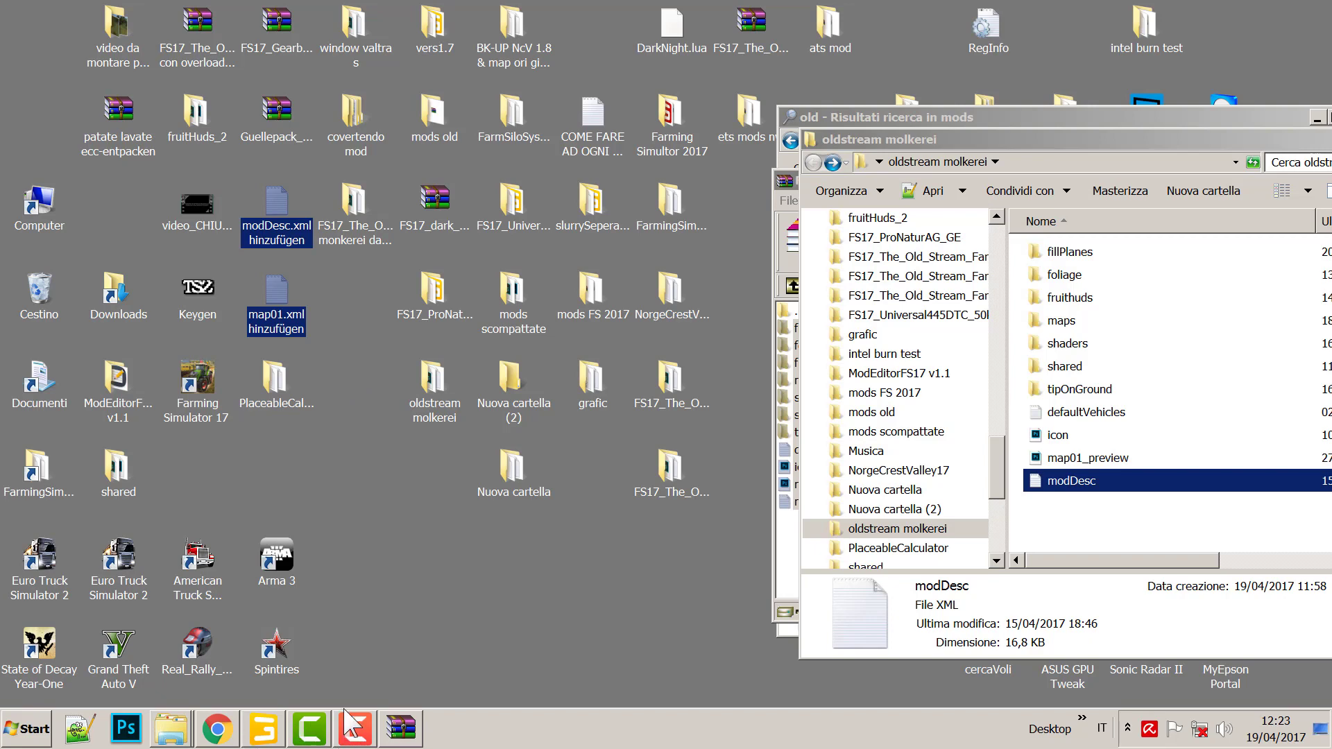
click(409, 579)
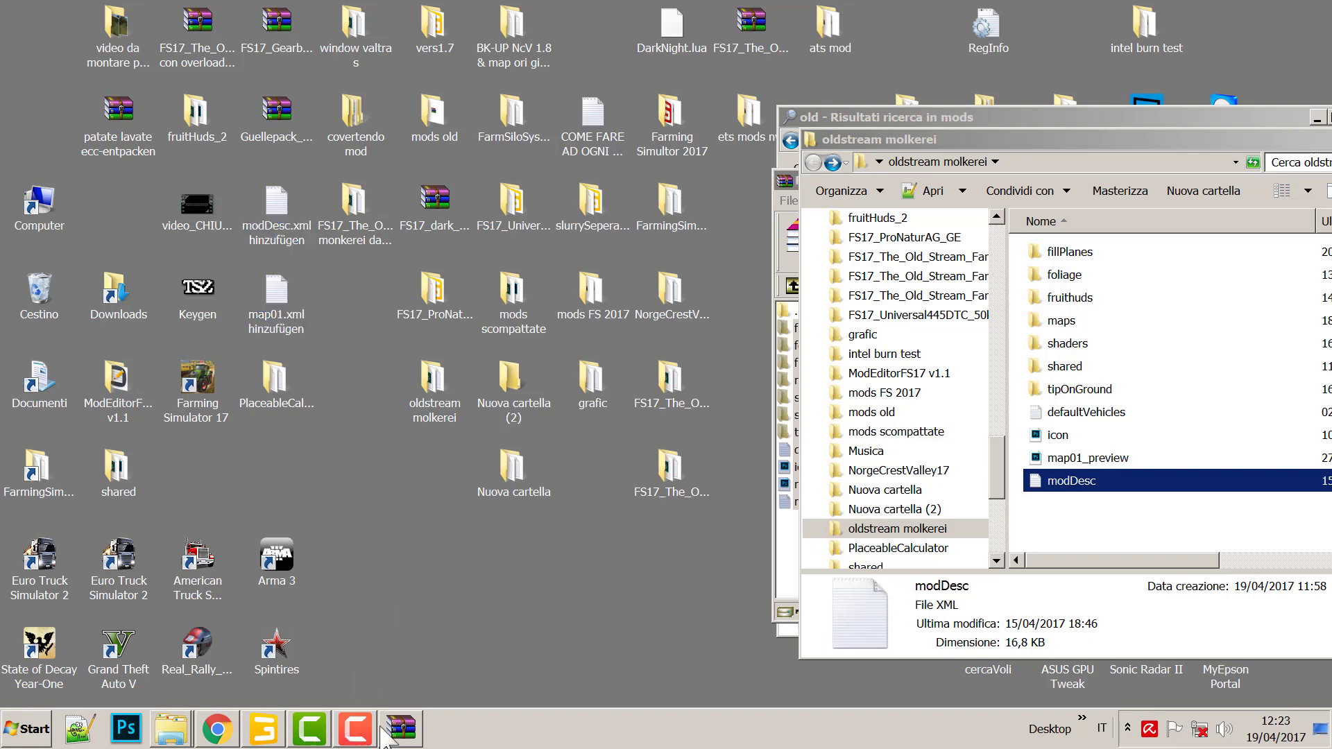
Close the FS17_The_Old_Stream_Farm_BsM.zip archive in WinRAR, the oldstream molkerei folder and the mods search results window.
click(400, 728)
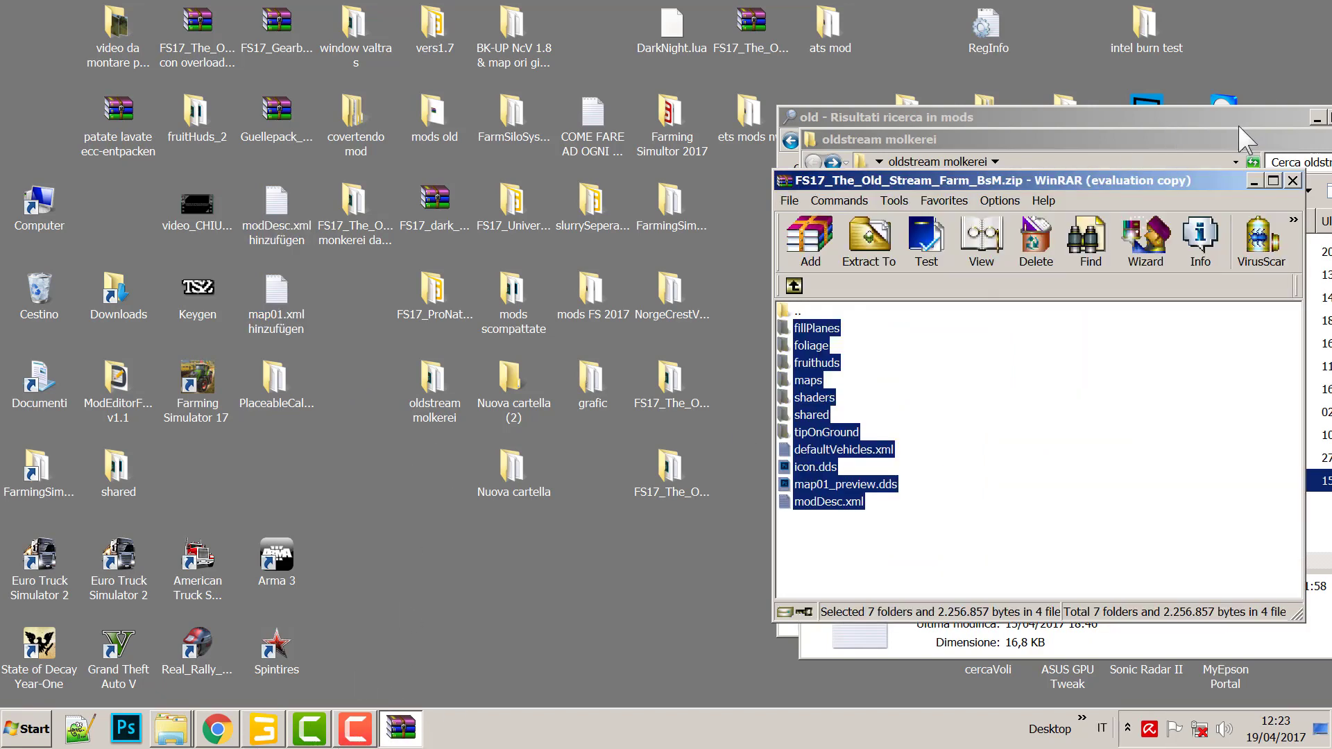
click(1292, 180)
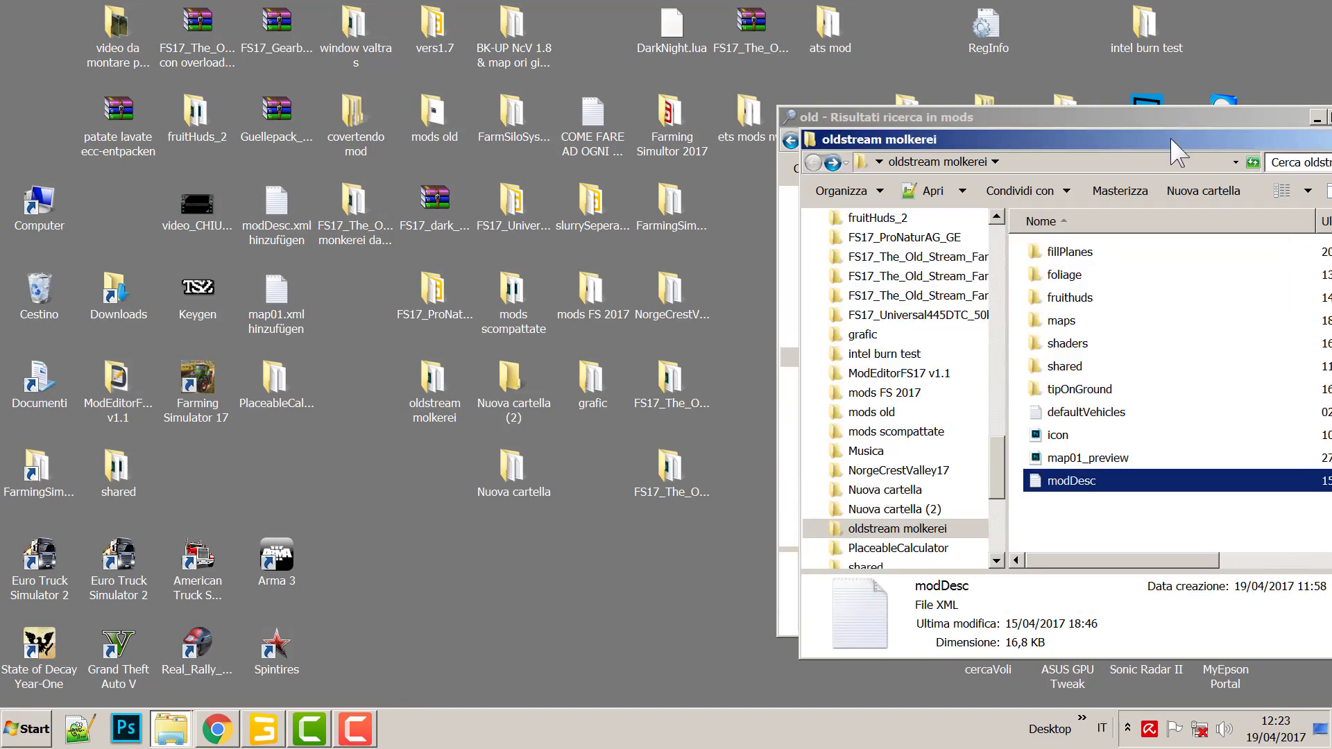
drag(1179, 141, 875, 174)
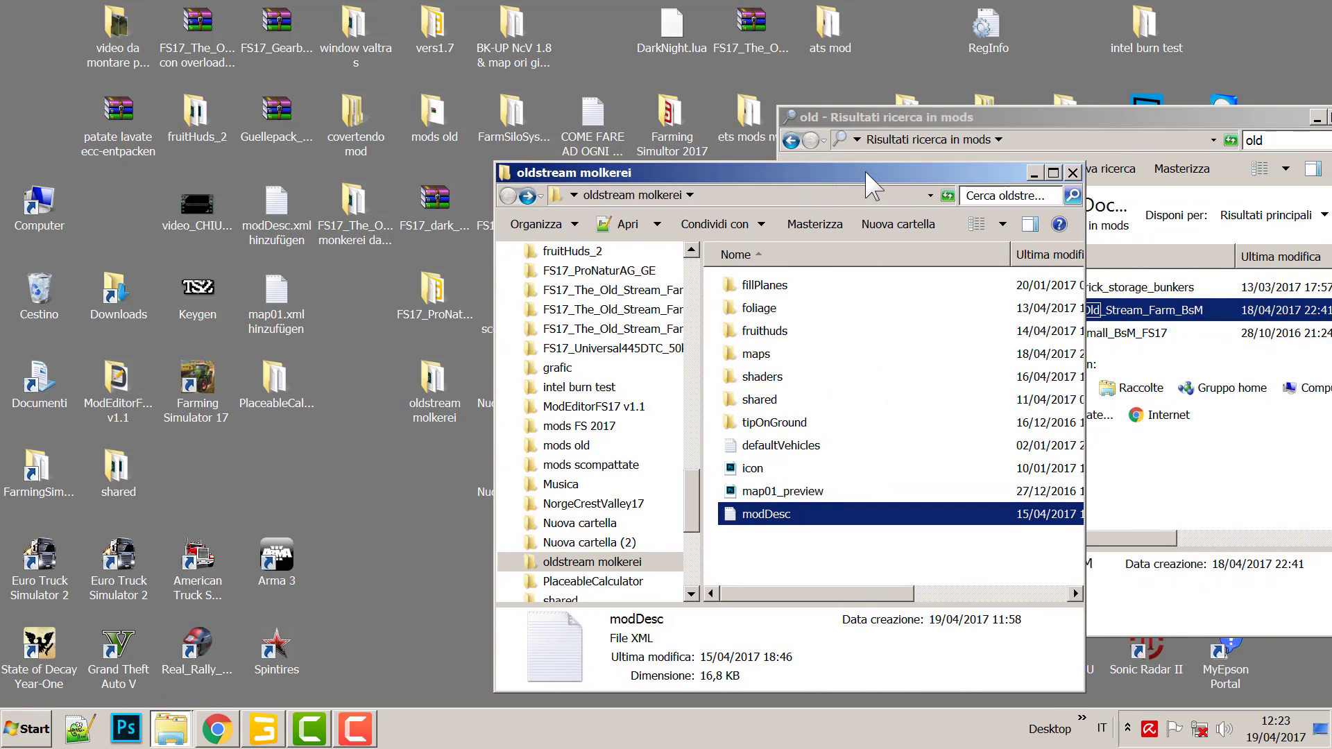
click(1073, 174)
drag(1193, 119, 1082, 137)
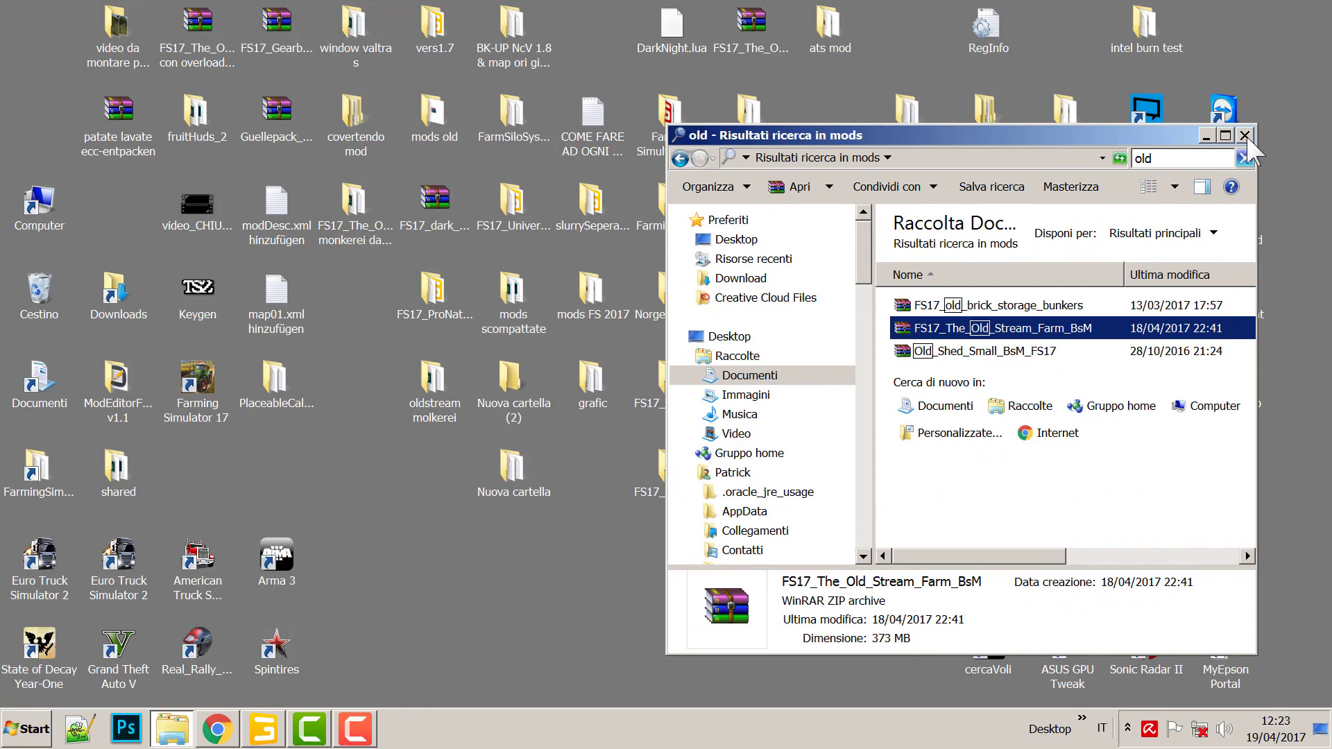
click(1246, 134)
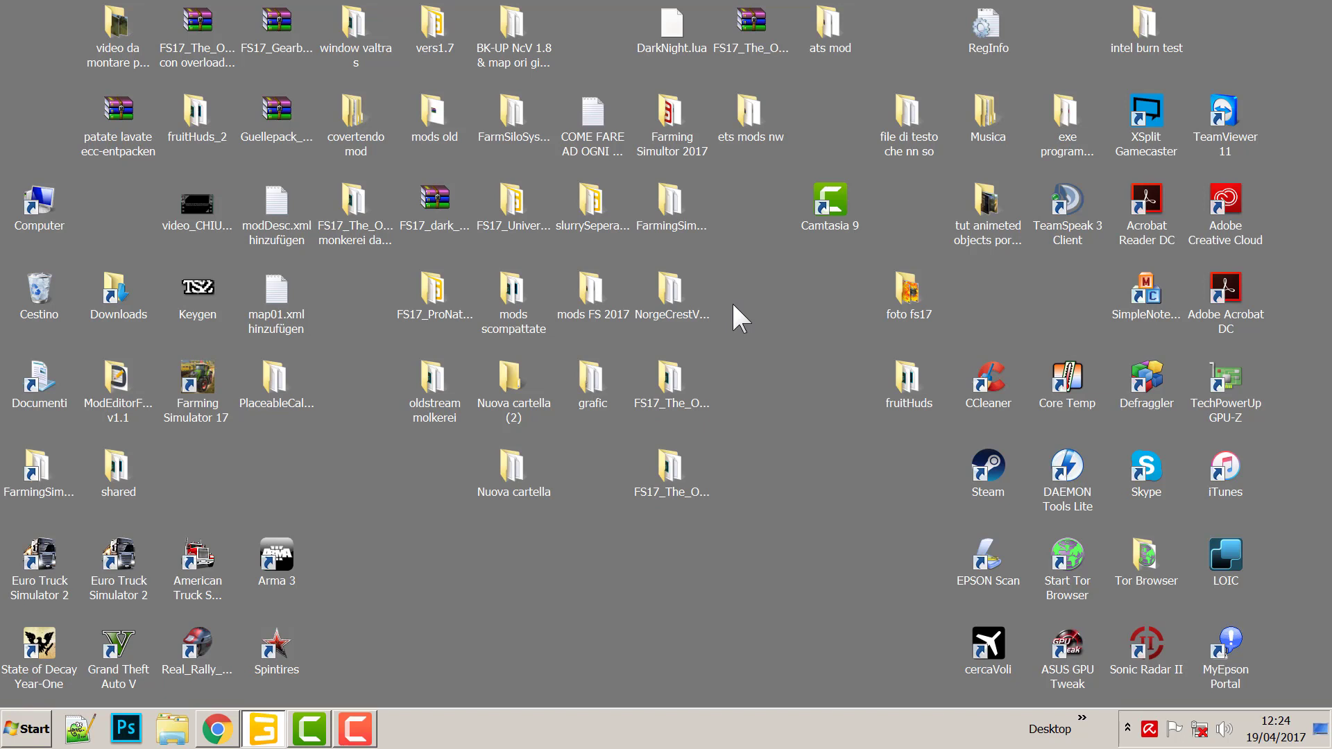
click(676, 307)
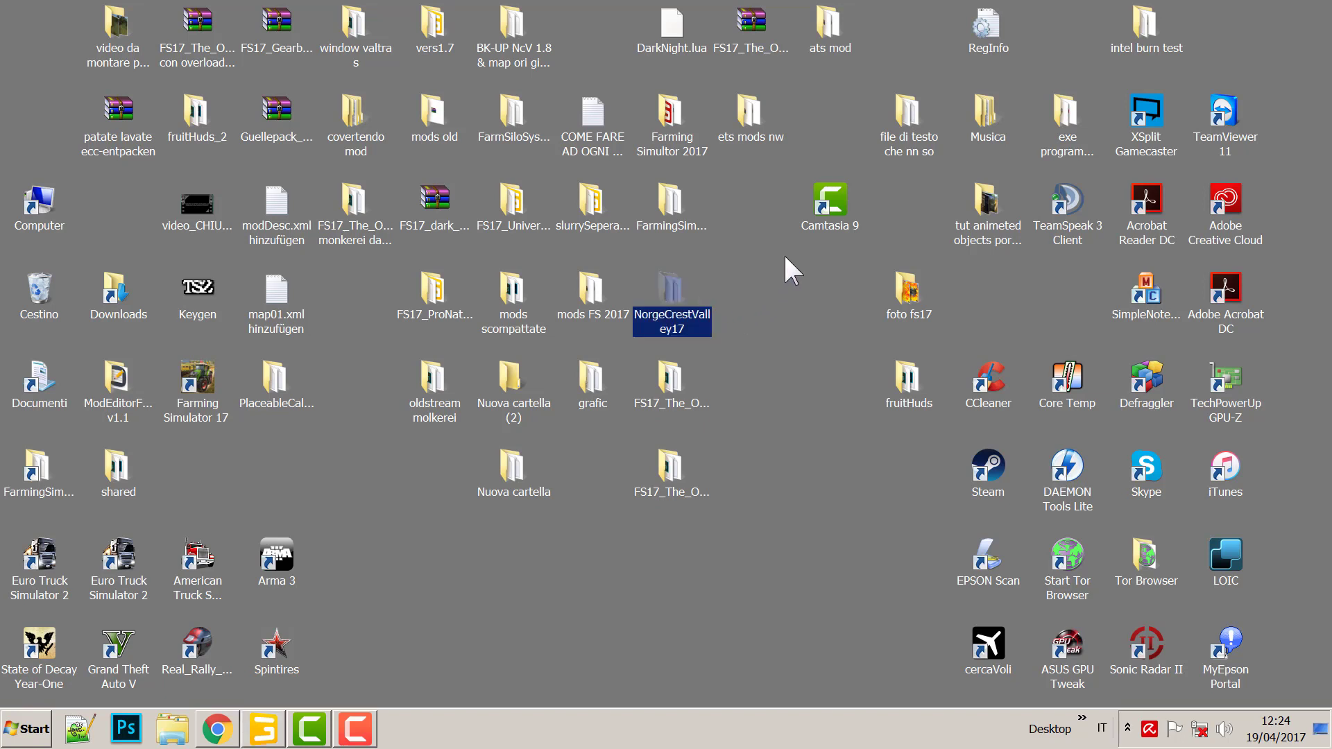
click(785, 251)
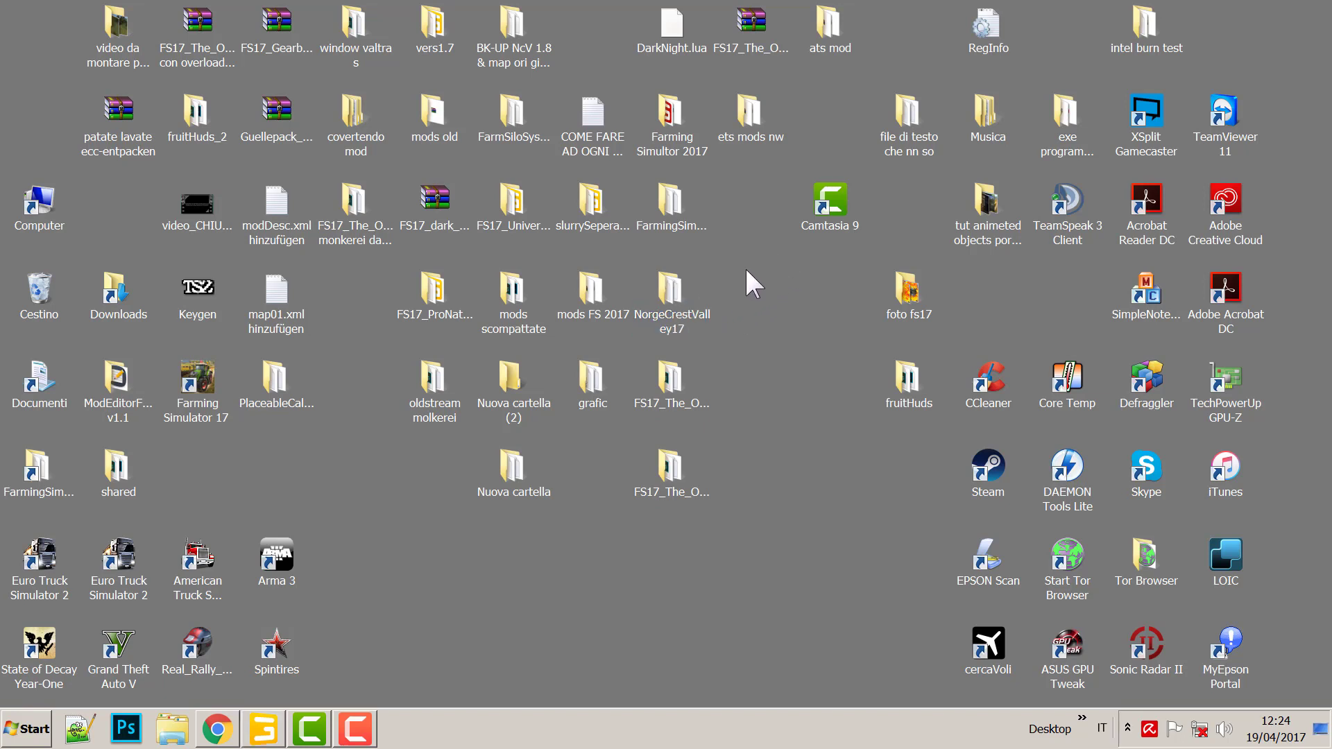